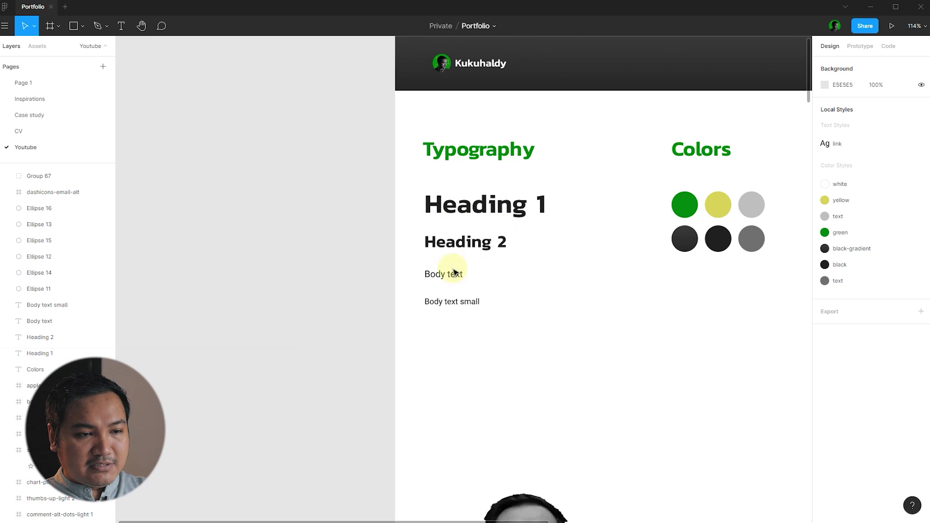
- Save the Heading 1 text as a new local text style named heading1
left_click(490, 207)
left_click(597, 284)
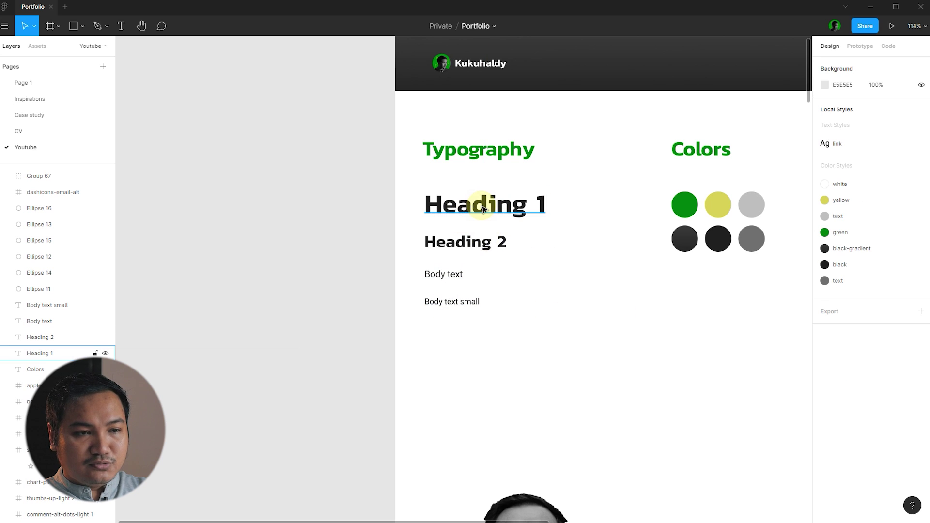
left_click(483, 208)
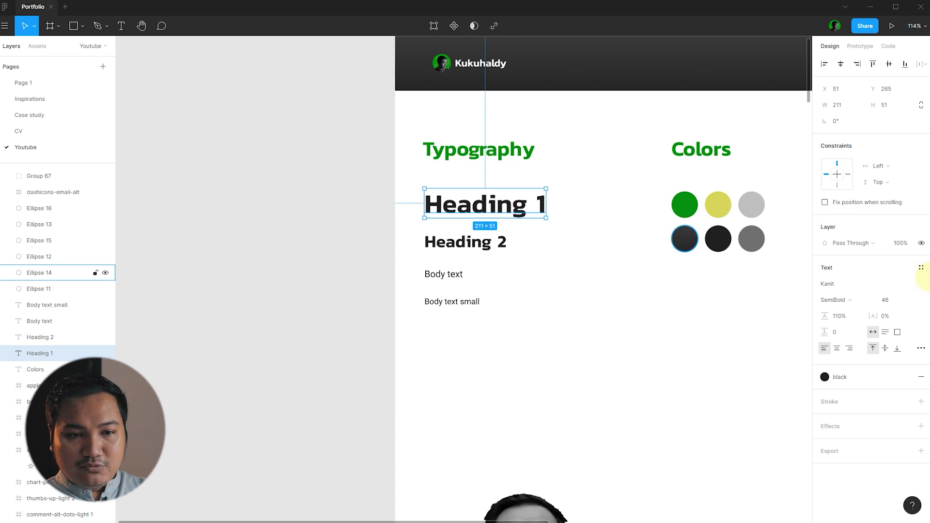
left_click(921, 268)
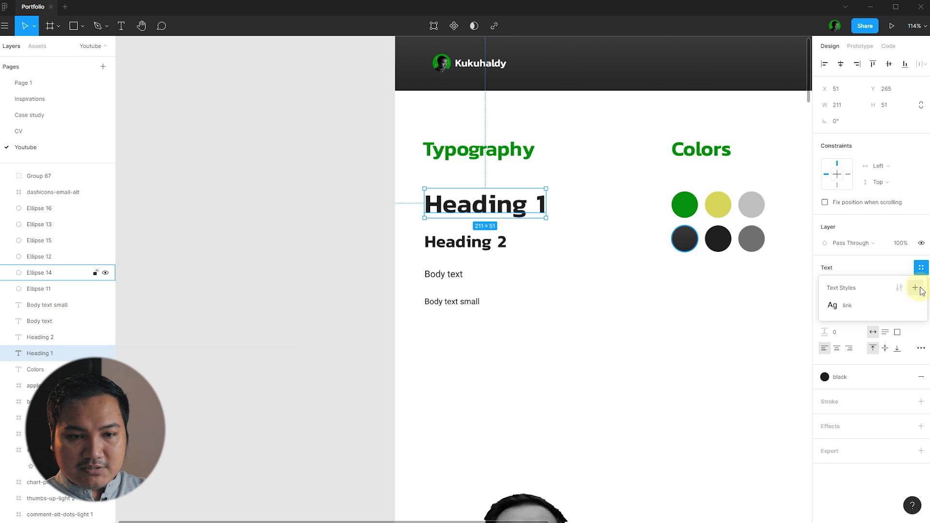
left_click(915, 287)
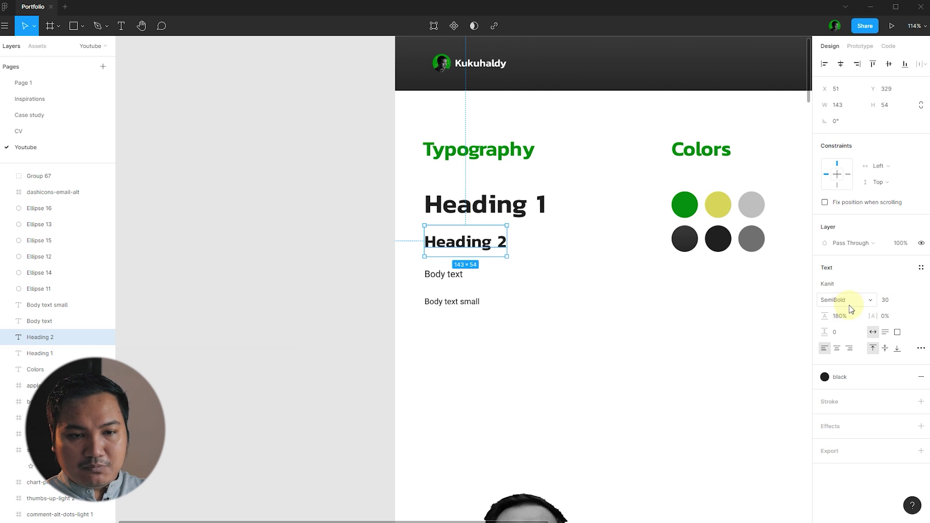
- Save the Heading 2 text as a local text style named heading2
left_click(921, 267)
left_click(916, 288)
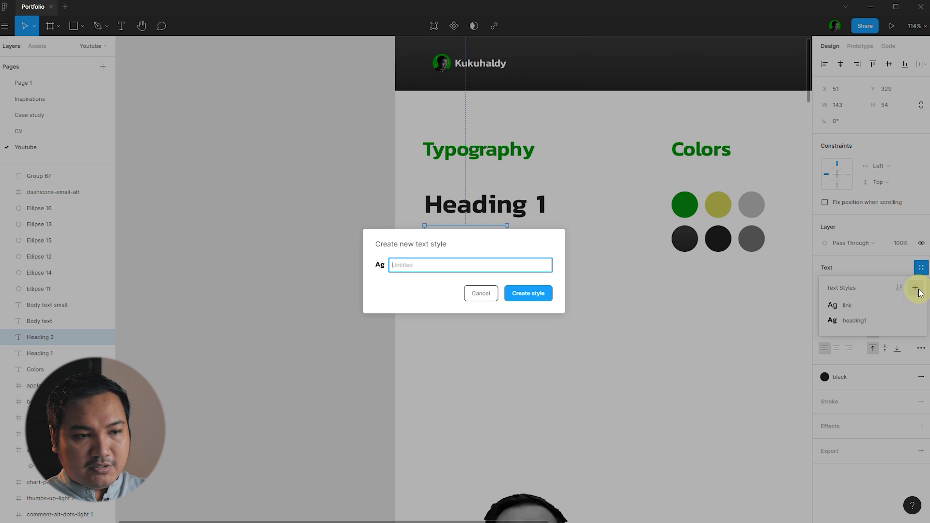
type("headin")
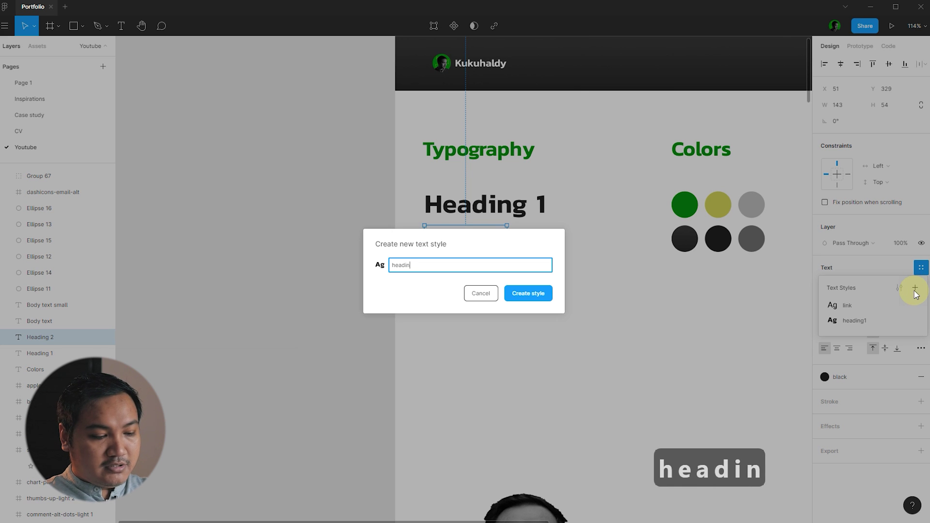
type("g2")
left_click(528, 293)
left_click(455, 289)
- Save the Body text line as a local text style named 'body text'
left_click(445, 275)
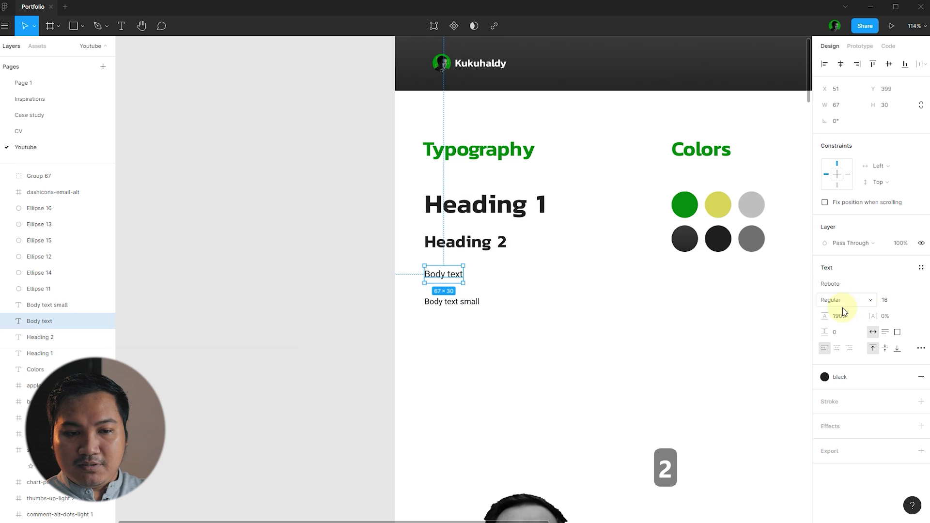
left_click(921, 268)
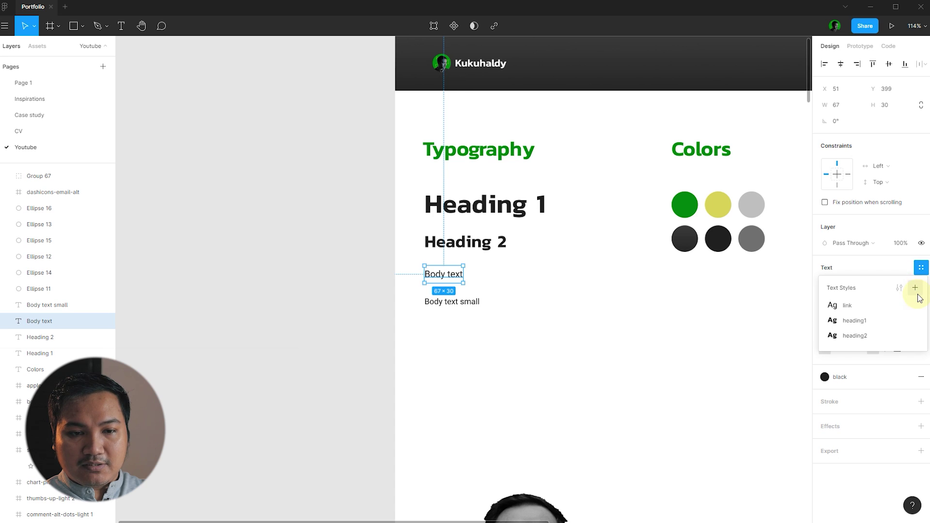
left_click(914, 288)
type("body e")
key("BackSpace")
type("text")
left_click(538, 294)
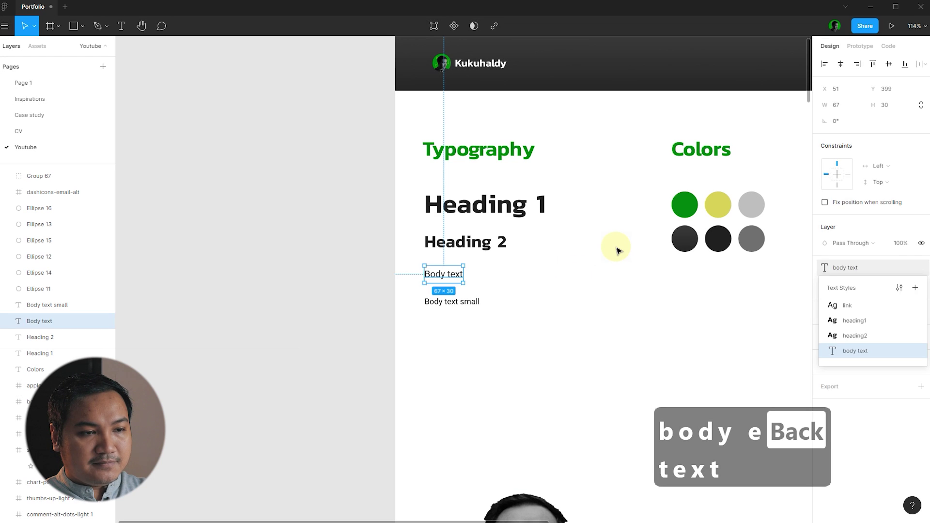
- Save the Body text small line as a text style named 'body text small'
left_click(477, 301)
left_click(533, 279)
left_click(455, 302)
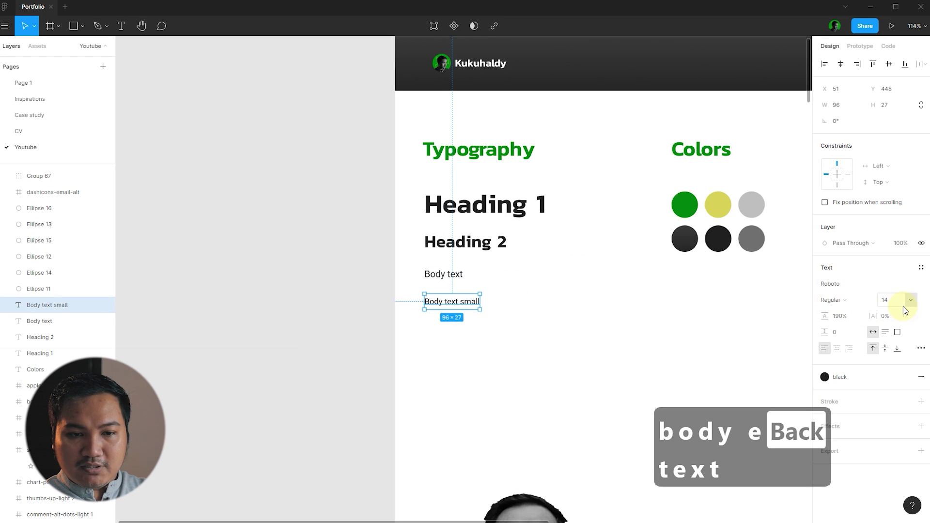
left_click(921, 268)
left_click(914, 289)
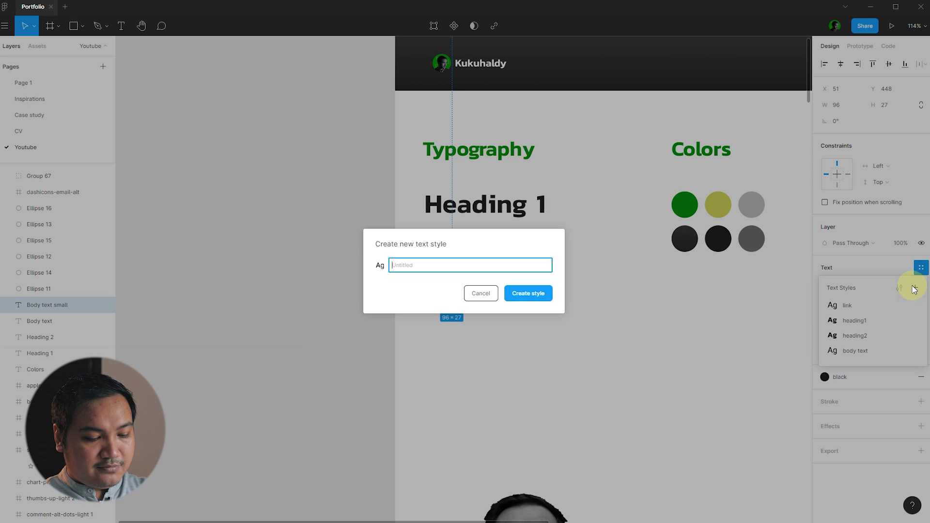
type("body text ")
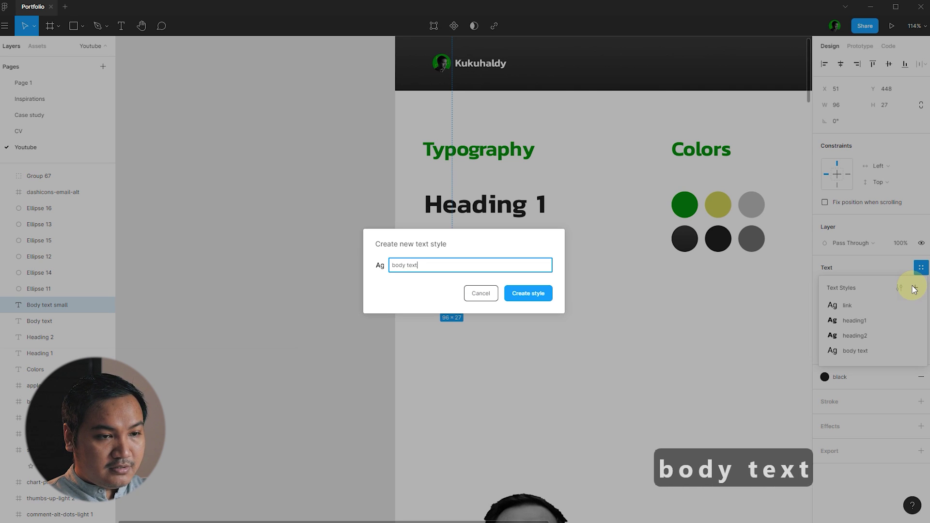
type("small")
key("Return")
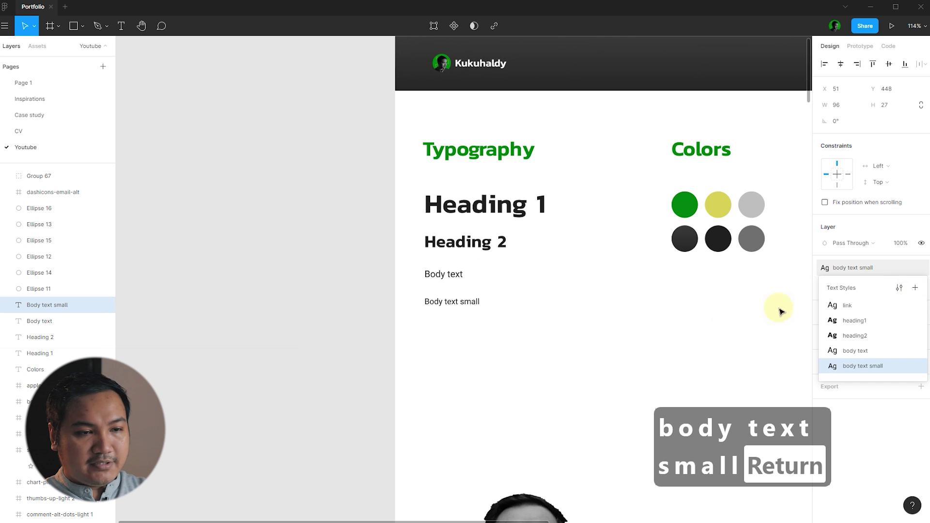
left_click(611, 310)
scroll(381, 235, "down", 1)
scroll(756, 189, "up", 5)
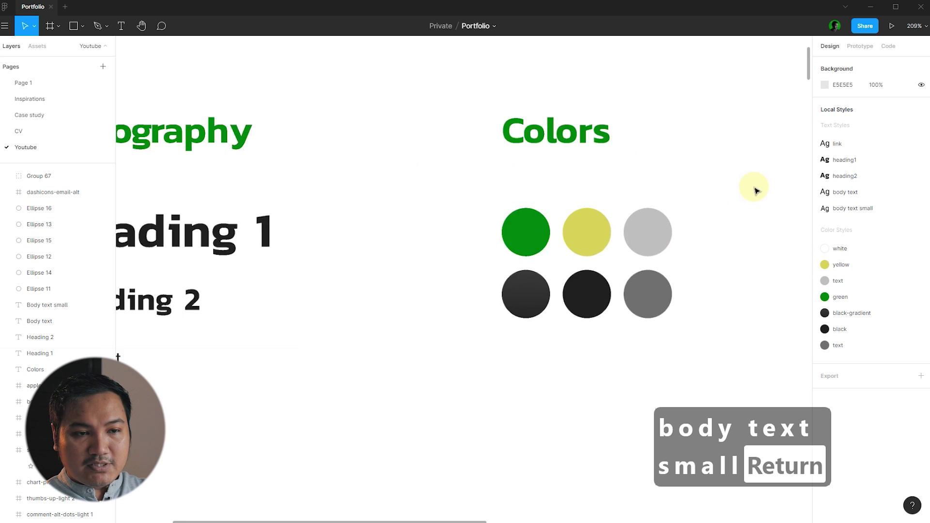
left_click(537, 276)
left_click(676, 168)
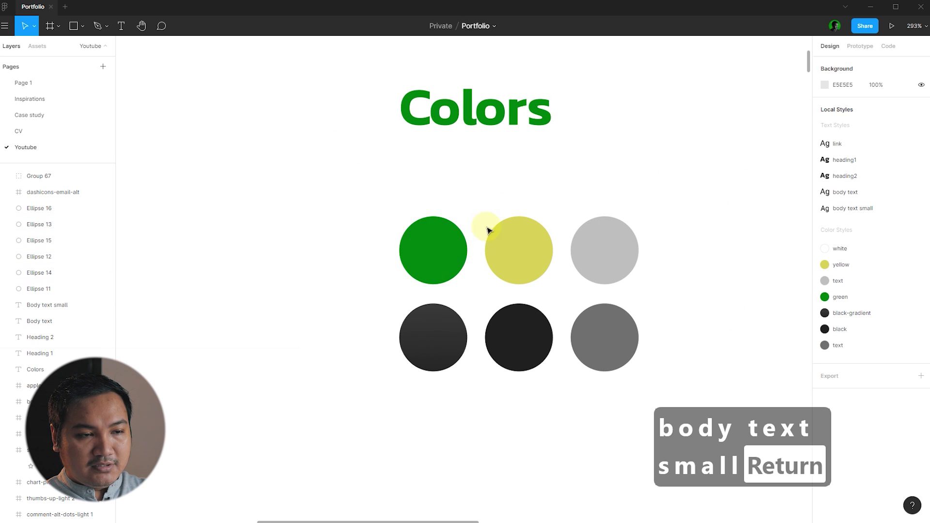
left_click(446, 249)
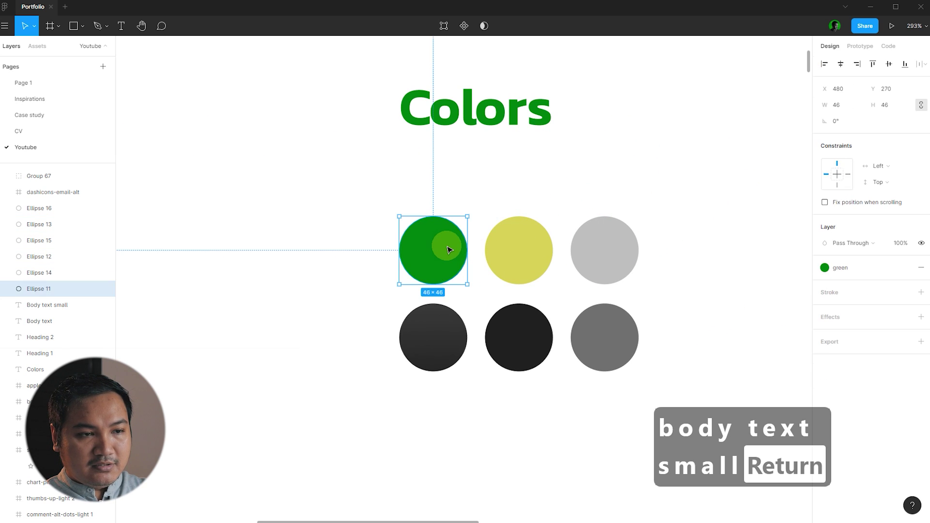
left_click(517, 206)
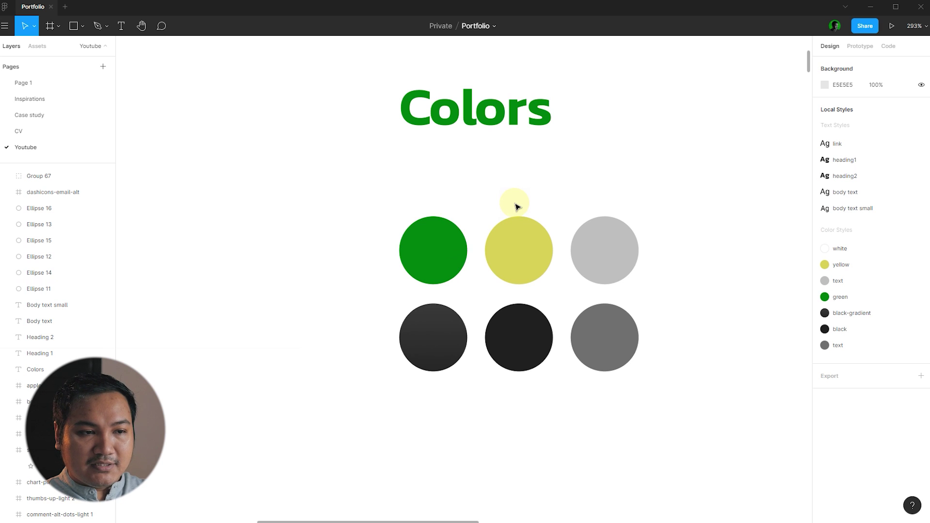
left_click(517, 253)
left_click(675, 199)
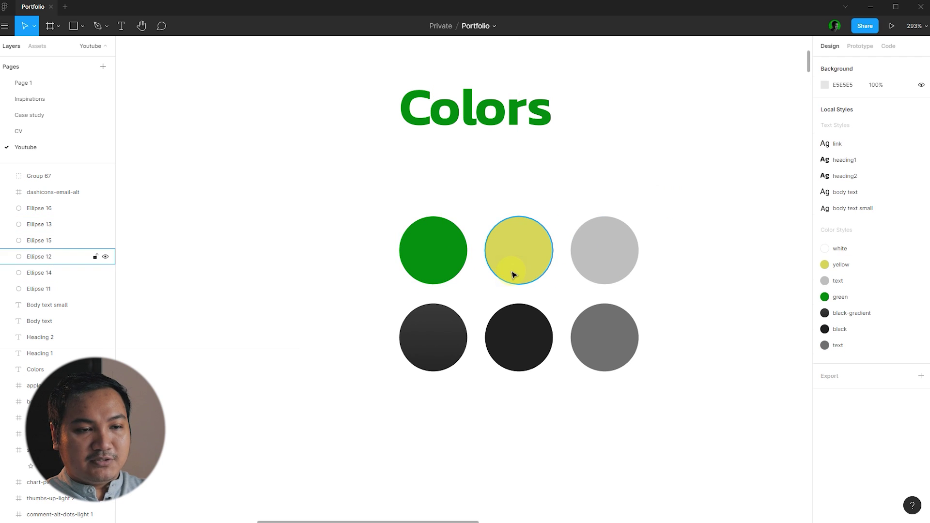
scroll(514, 275, "down", 5)
left_click(614, 226)
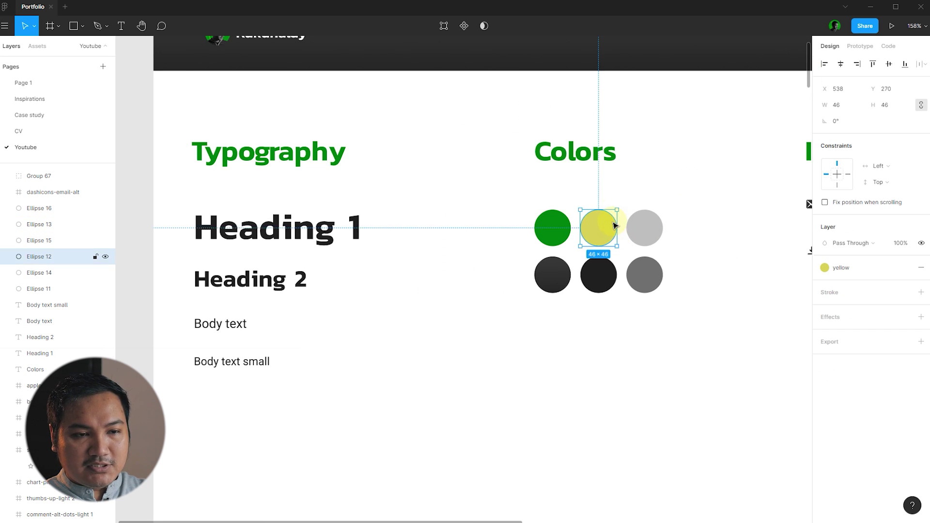
left_click(648, 232)
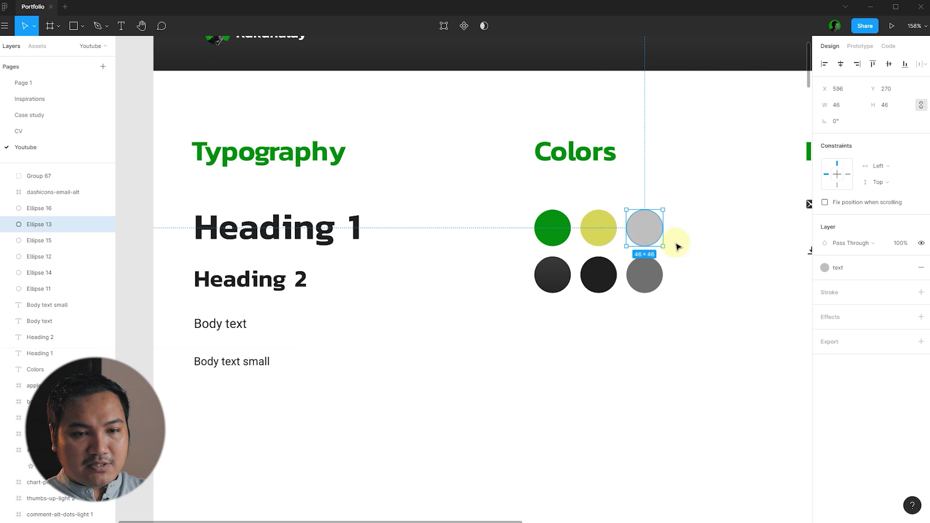
left_click(710, 241)
left_click(553, 226)
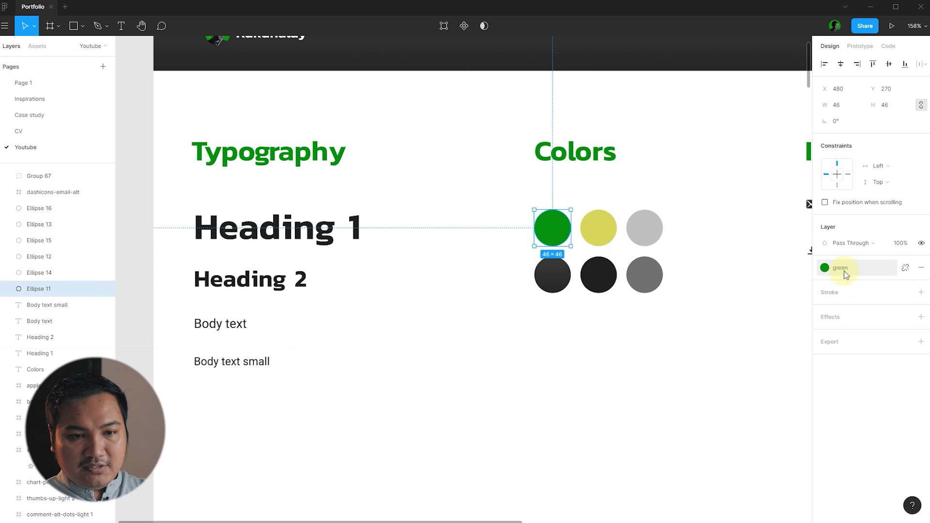
left_click(644, 231)
left_click(566, 274)
left_click(731, 291)
scroll(556, 276, "up", 5)
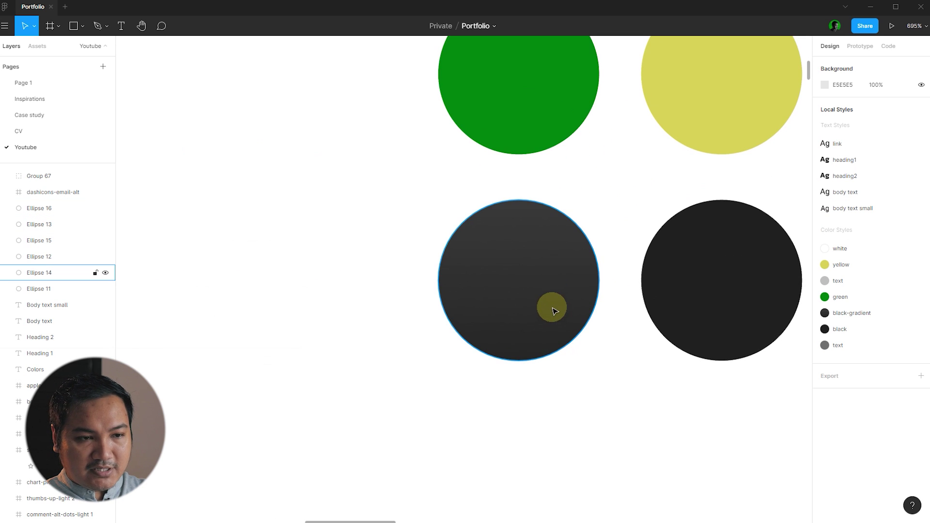
left_click(590, 362)
key("Escape")
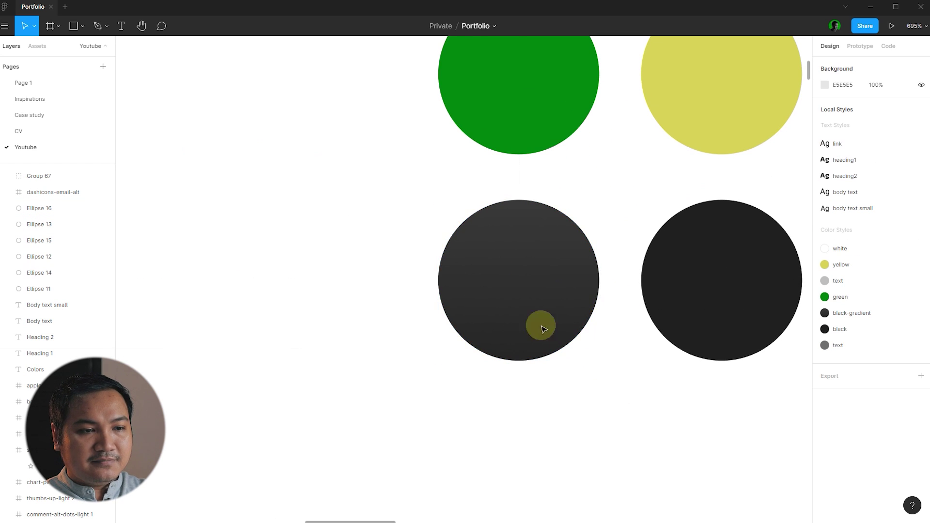
scroll(513, 300, "down", 5)
left_click(557, 285)
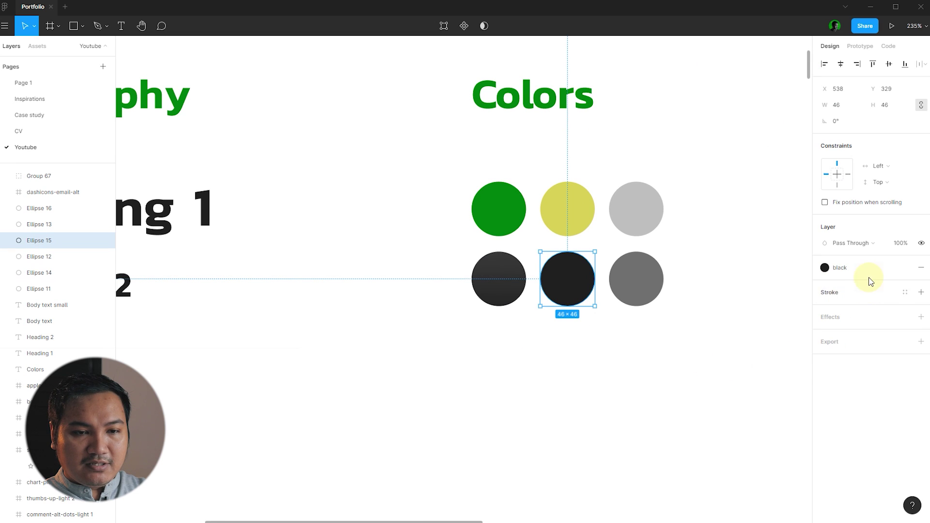
left_click(693, 255)
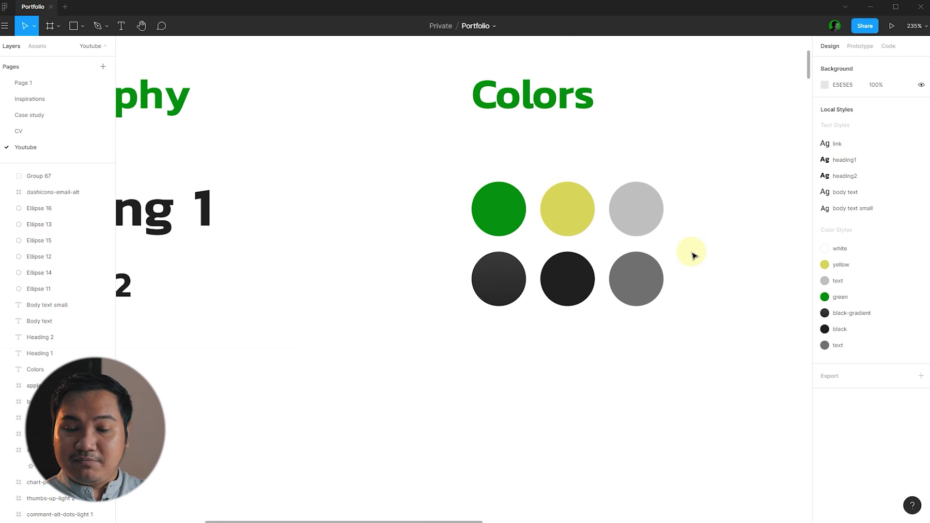
left_click(617, 279)
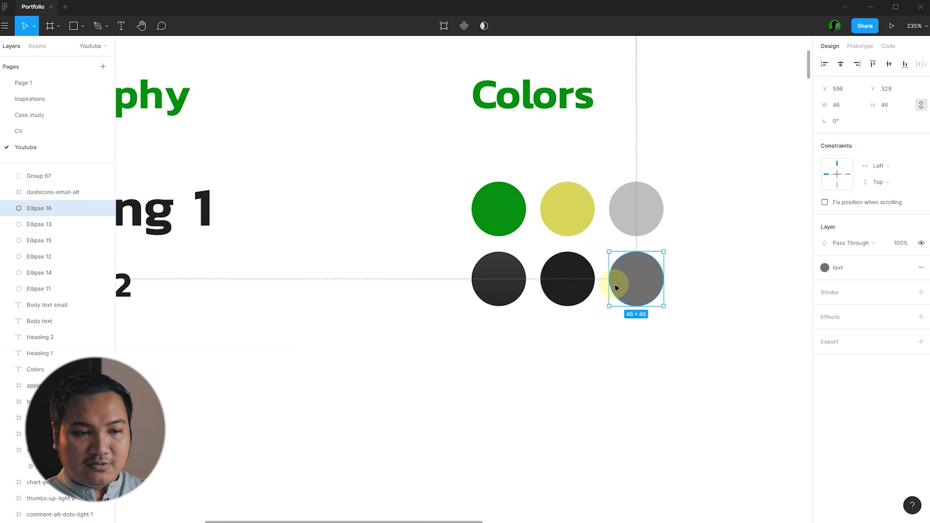
left_click(715, 283)
scroll(376, 207, "down", 3)
scroll(375, 207, "down", 2)
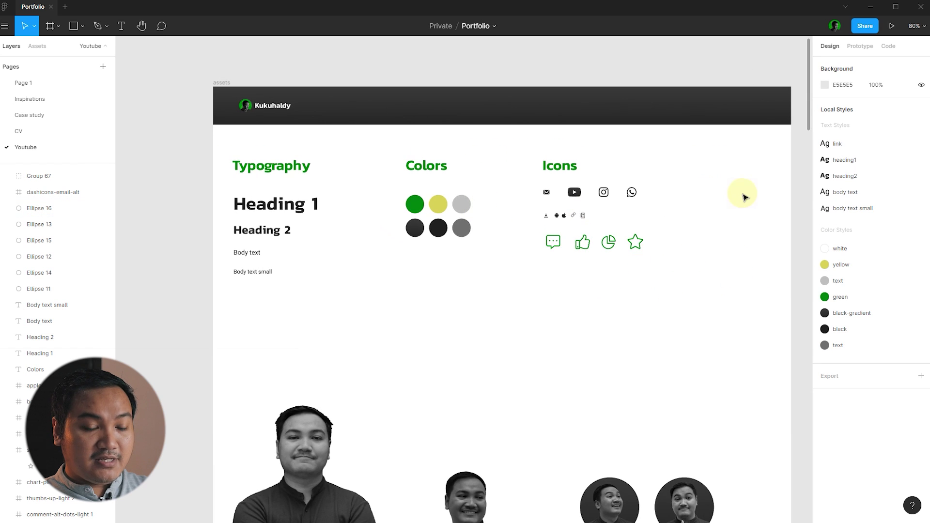
scroll(739, 193, "up", 4)
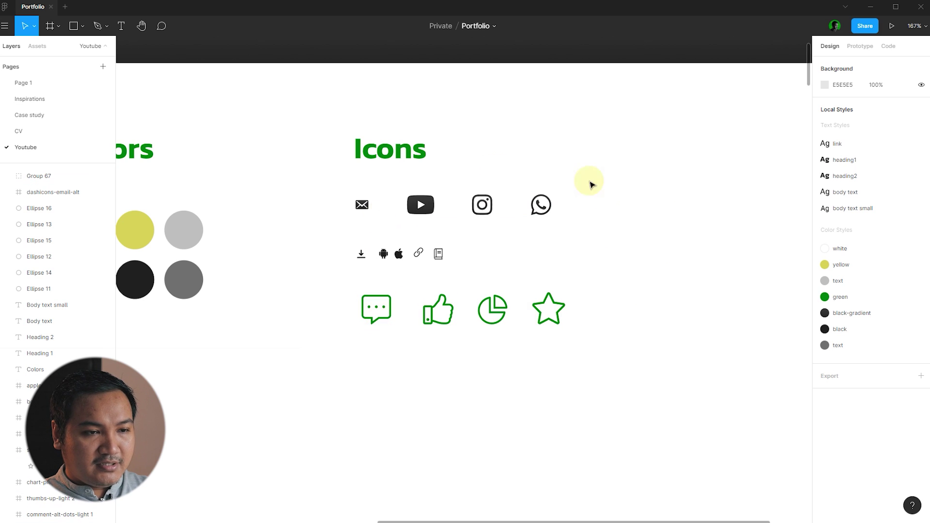
scroll(569, 158, "down", 5)
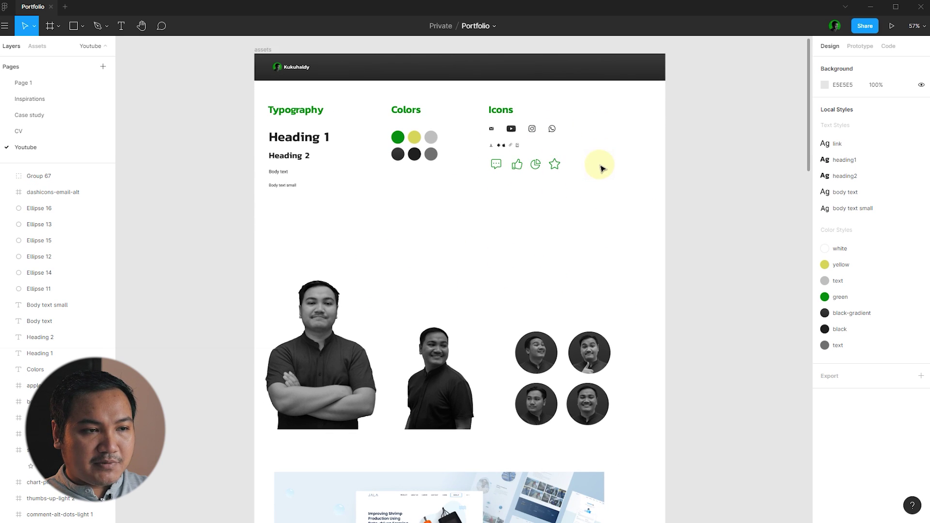
scroll(460, 152, "down", 3)
scroll(602, 197, "down", 3)
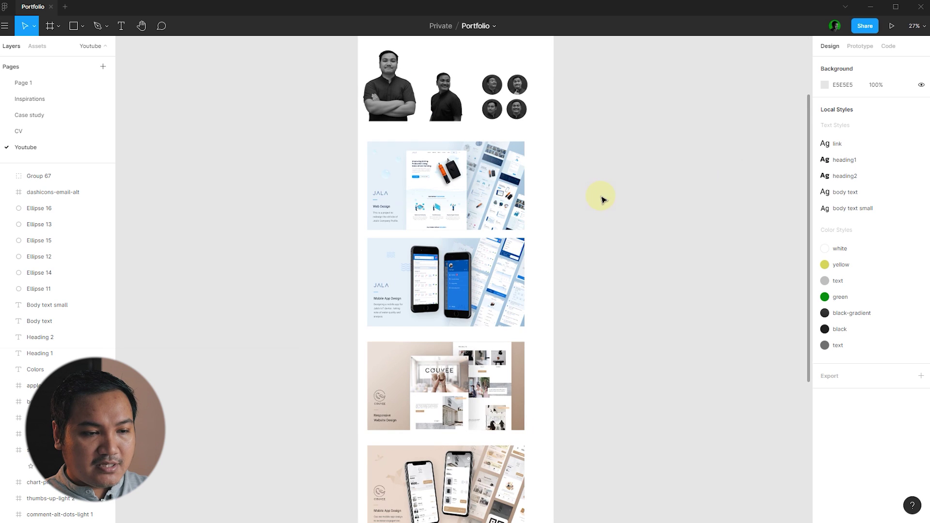
scroll(584, 245, "down", 4)
scroll(548, 289, "up", 5)
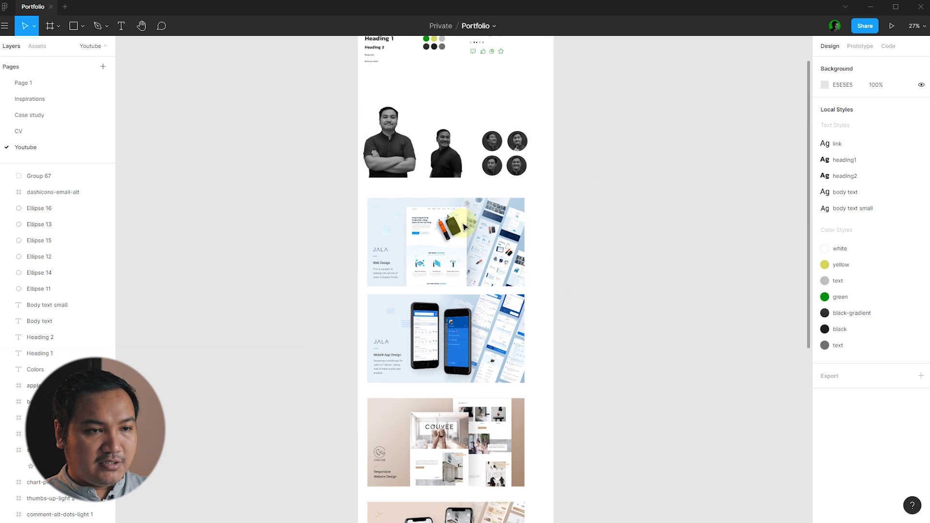
scroll(635, 226, "up", 5)
scroll(349, 314, "up", 3)
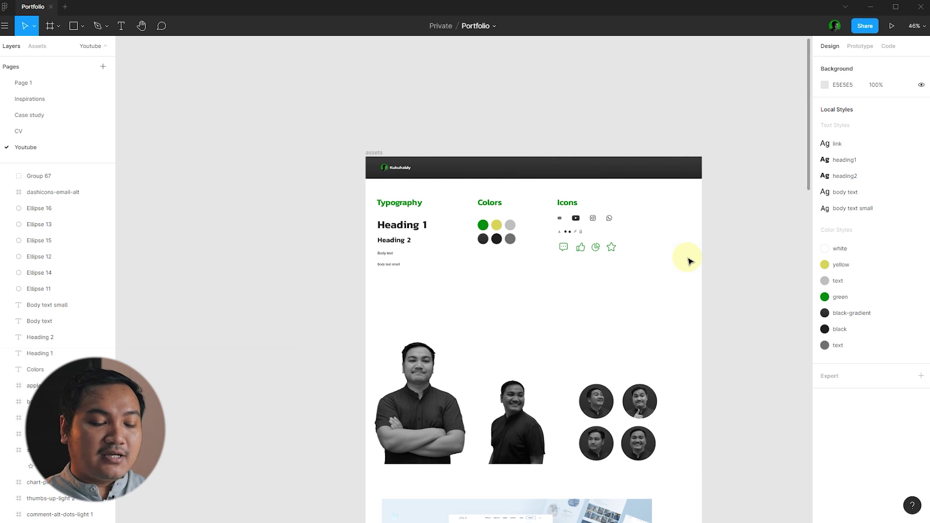
left_click(421, 387)
left_click(533, 347)
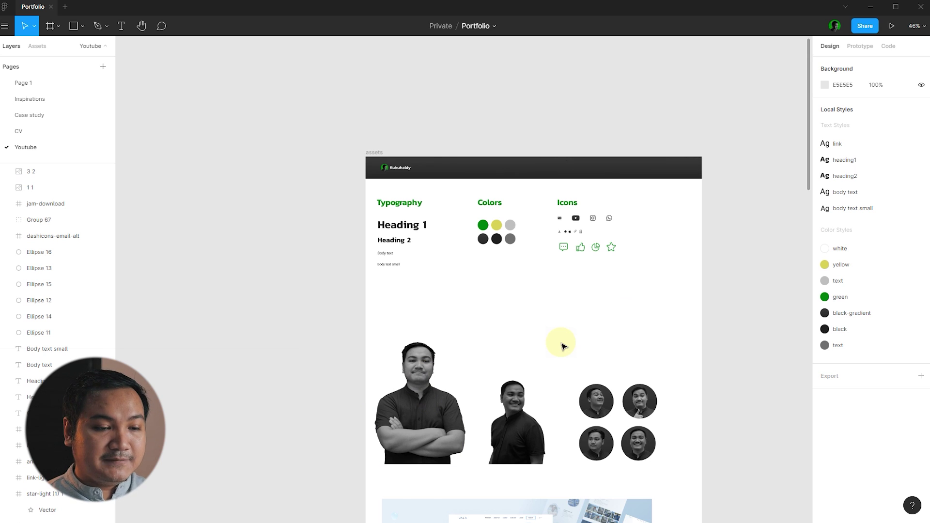
scroll(563, 300, "down", 5)
scroll(576, 248, "down", 10)
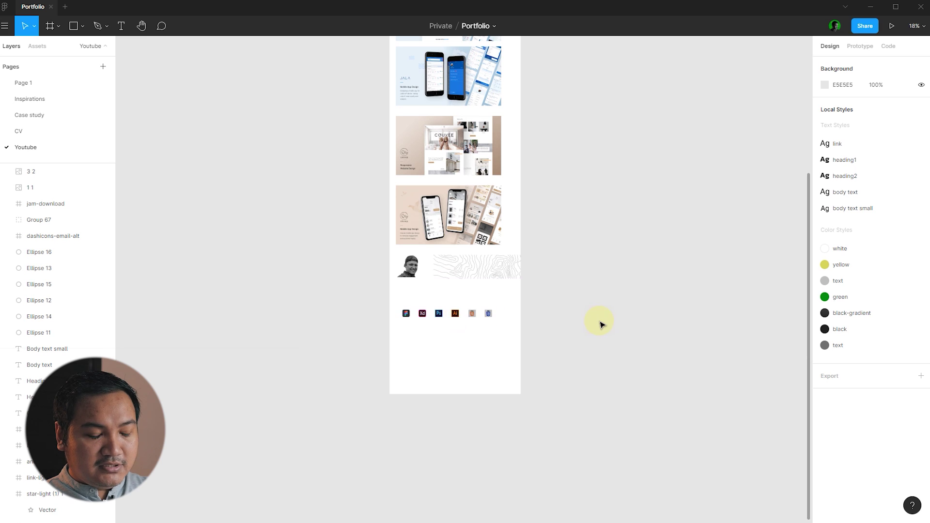
scroll(625, 328, "up", 8)
scroll(696, 206, "down", 3)
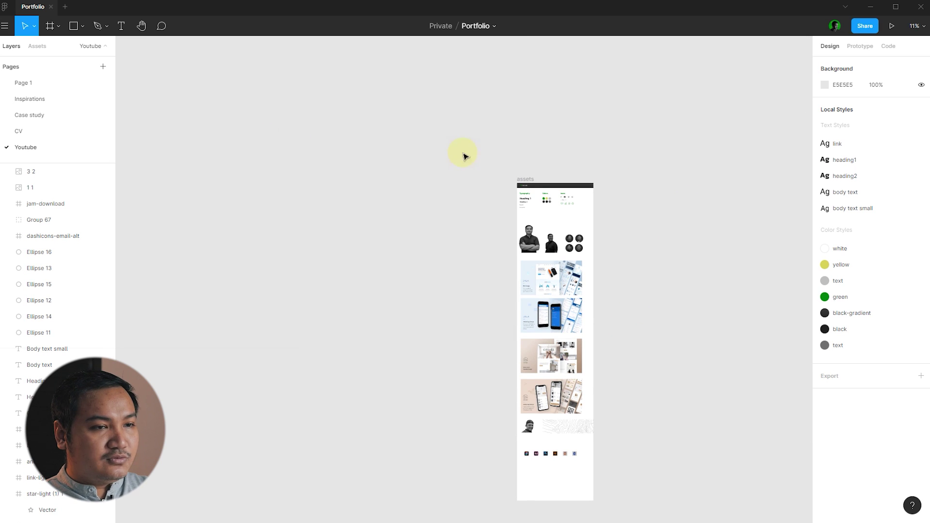
left_click(50, 26)
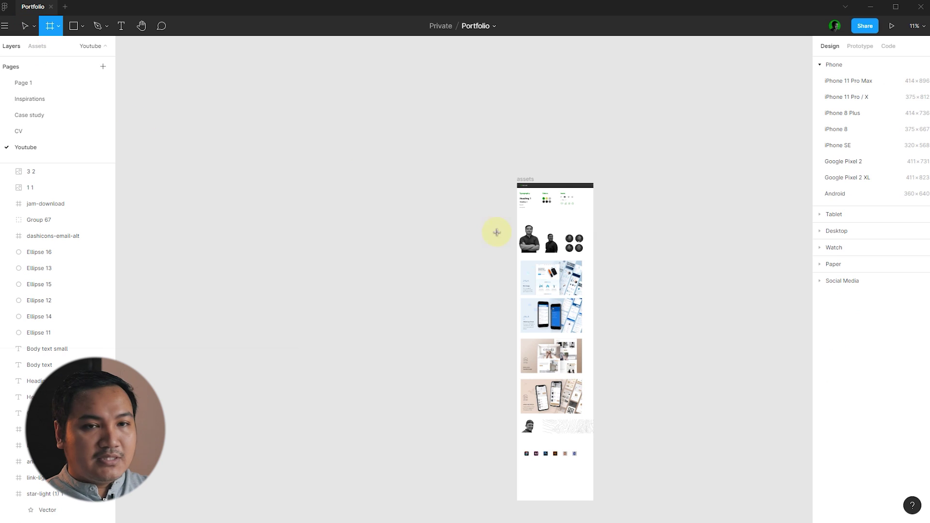
- Draw a new frame and set its width to 1440
left_click_drag(317, 183, 459, 308)
left_click(851, 122)
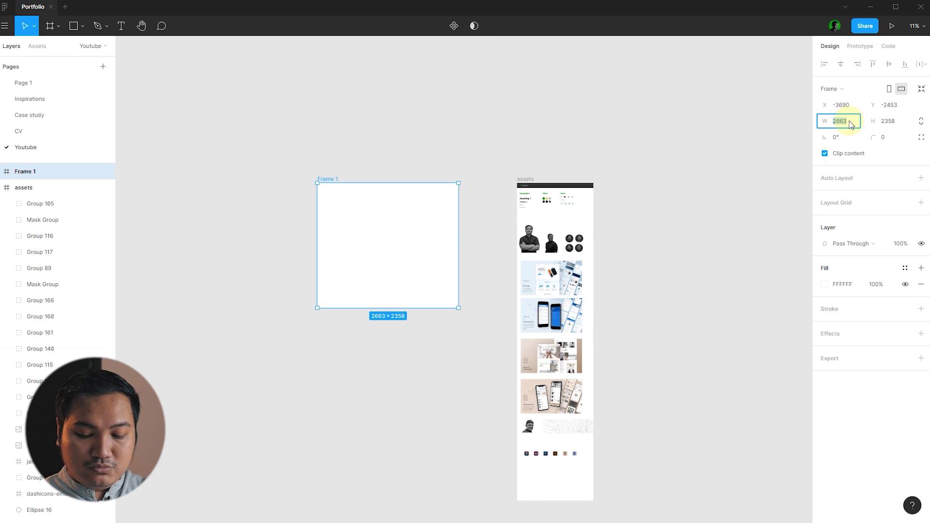
type("1440")
key("Return")
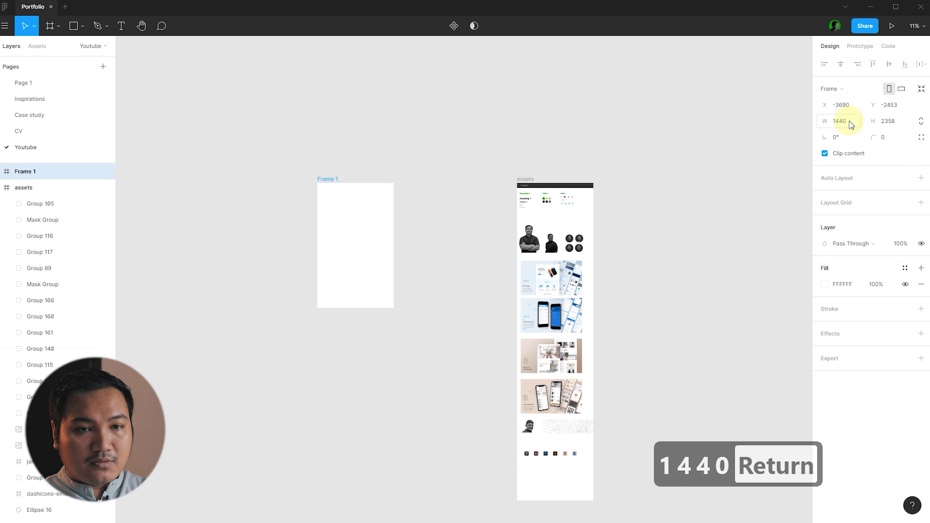
left_click(902, 125)
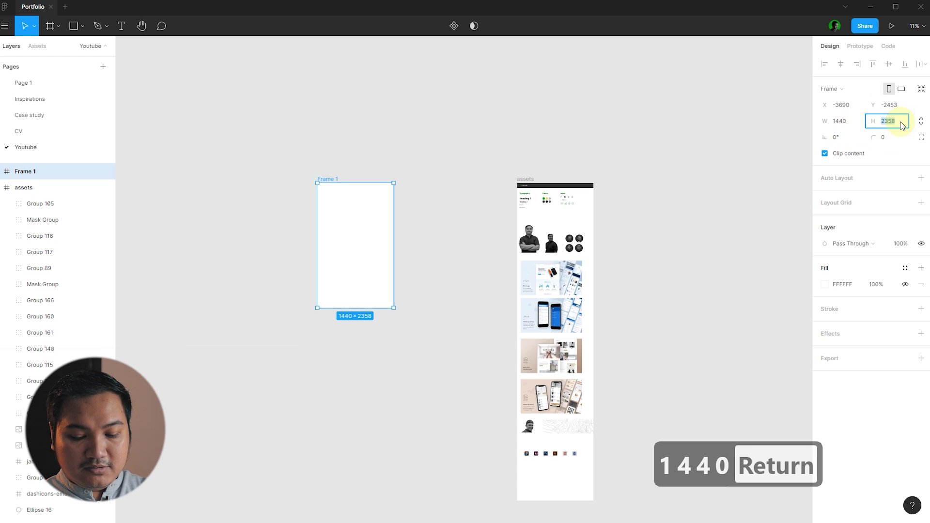
- Move Frame 1 beside the assets board with their tops aligned
left_click(449, 183)
left_click_drag(332, 178, 390, 183)
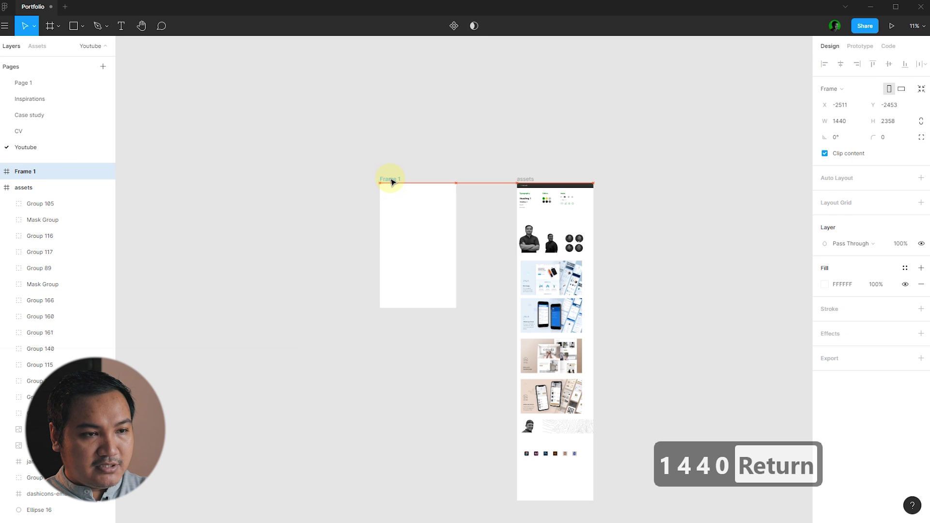
left_click(401, 170)
scroll(451, 205, "up", 3)
- Fill Frame 1 with the black colour style
left_click(341, 169)
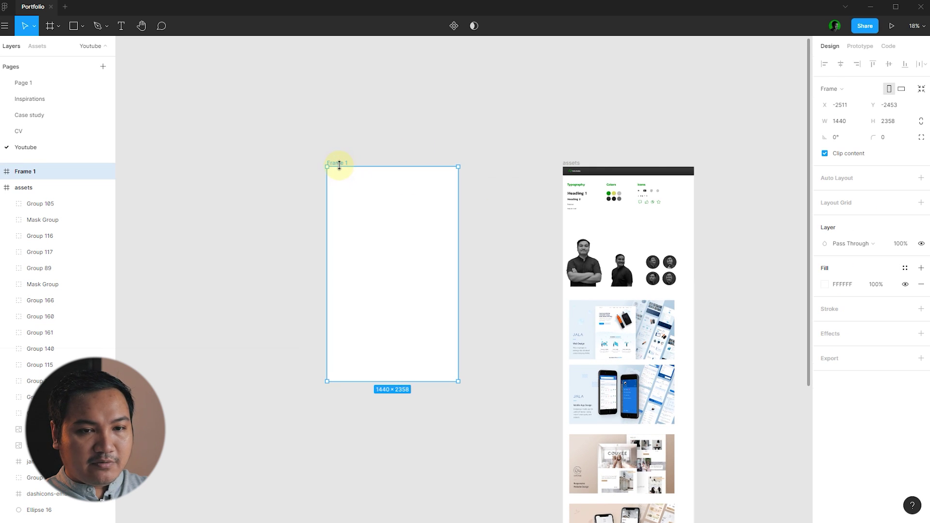
left_click(905, 268)
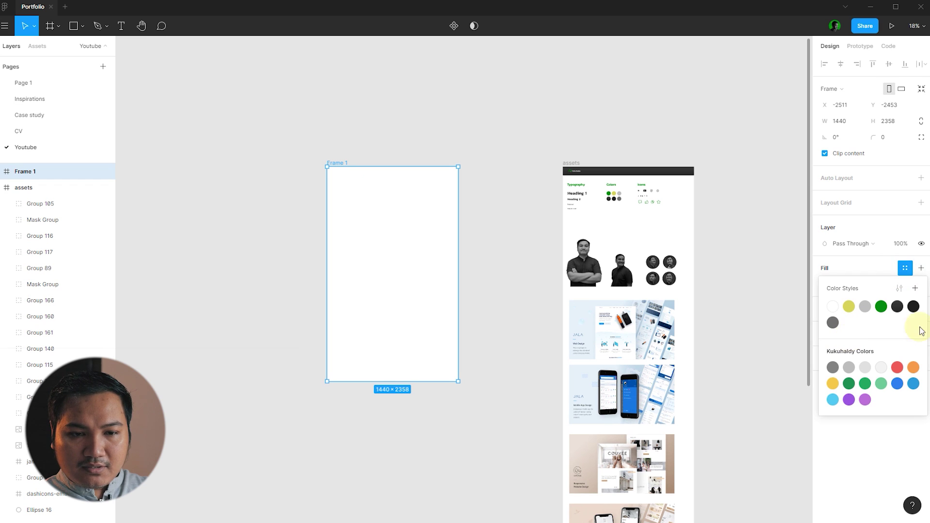
left_click(914, 307)
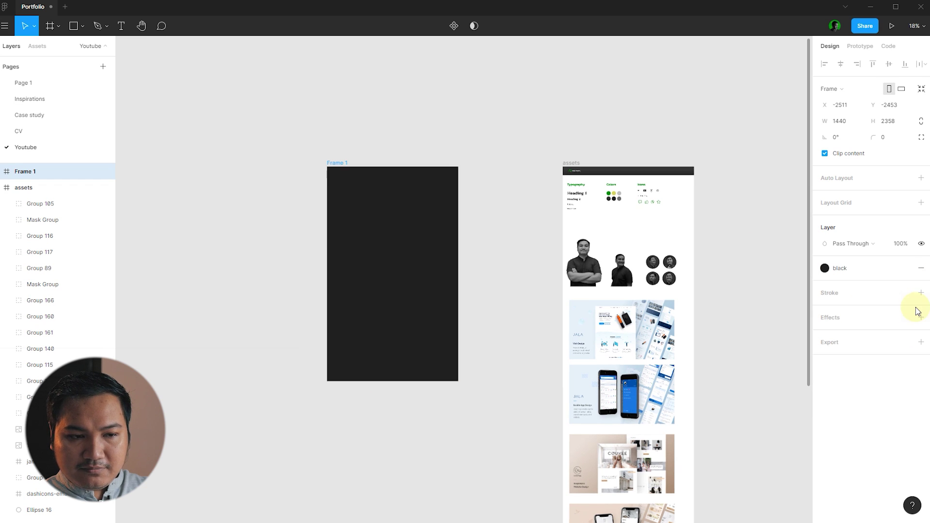
left_click(501, 221)
scroll(501, 222, "up", 2)
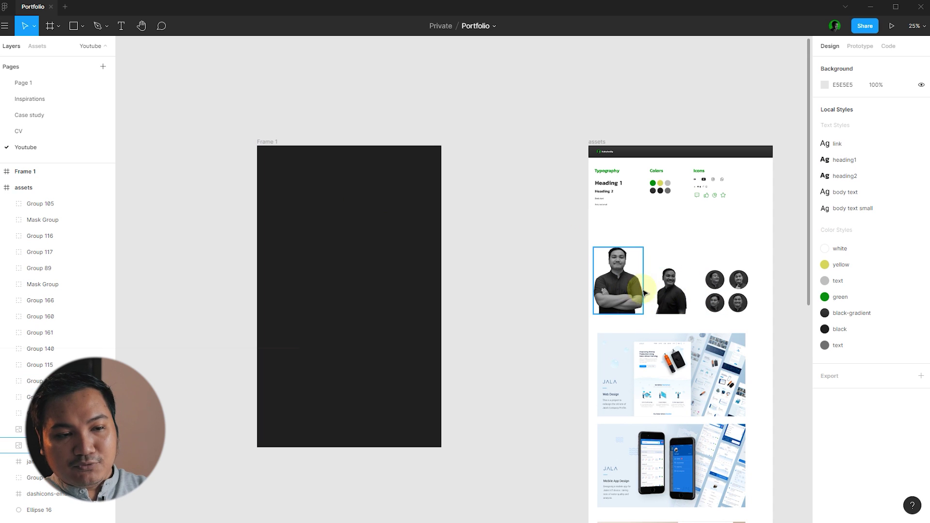
scroll(645, 293, "up", 5)
scroll(664, 166, "down", 5)
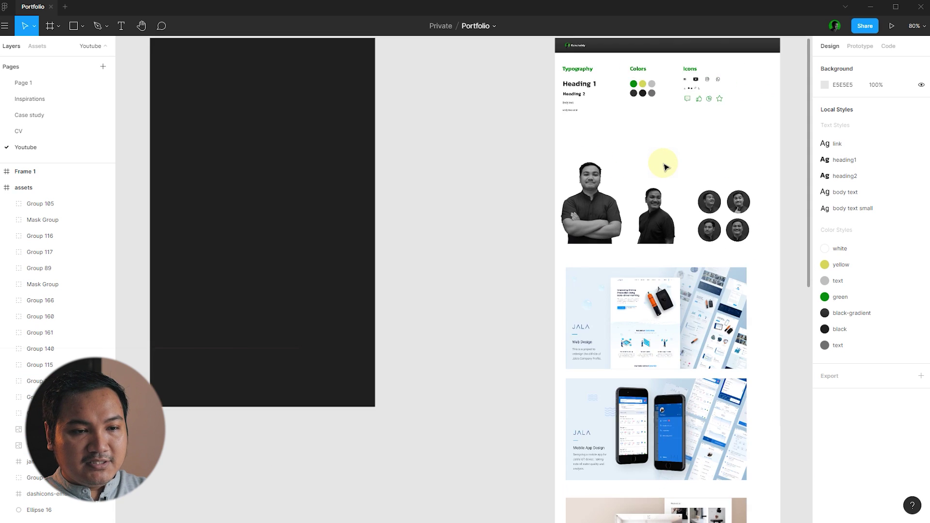
scroll(664, 166, "down", 2)
scroll(587, 202, "up", 1)
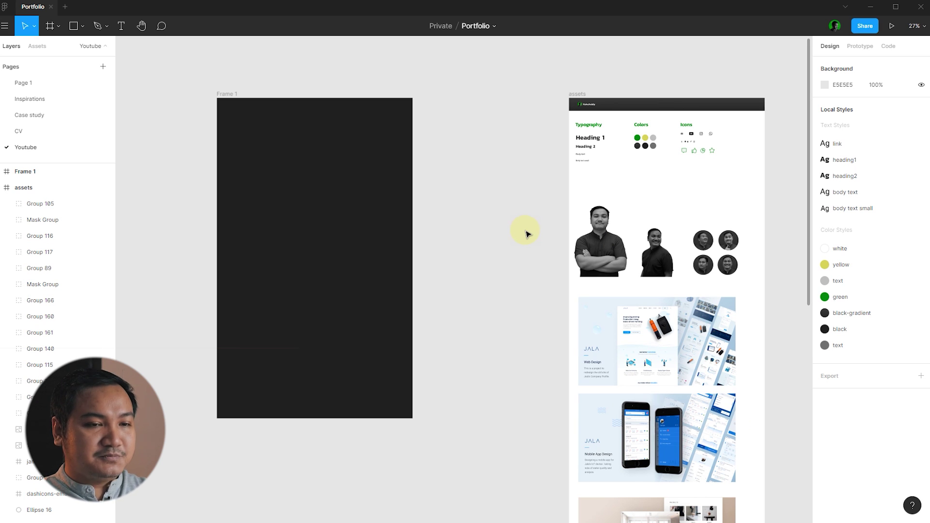
- Draw a rectangle across the top of Frame 1 and set its height to 100
left_click(73, 25)
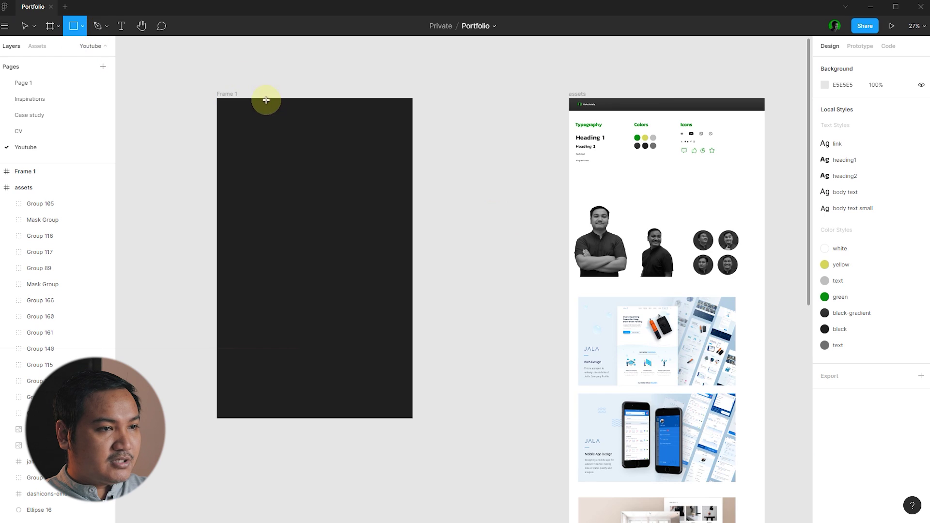
scroll(270, 98, "up", 3)
mouse_move(186, 100)
left_mouse_down()
mouse_move(394, 136)
mouse_move(506, 138)
left_mouse_up()
left_click(889, 106)
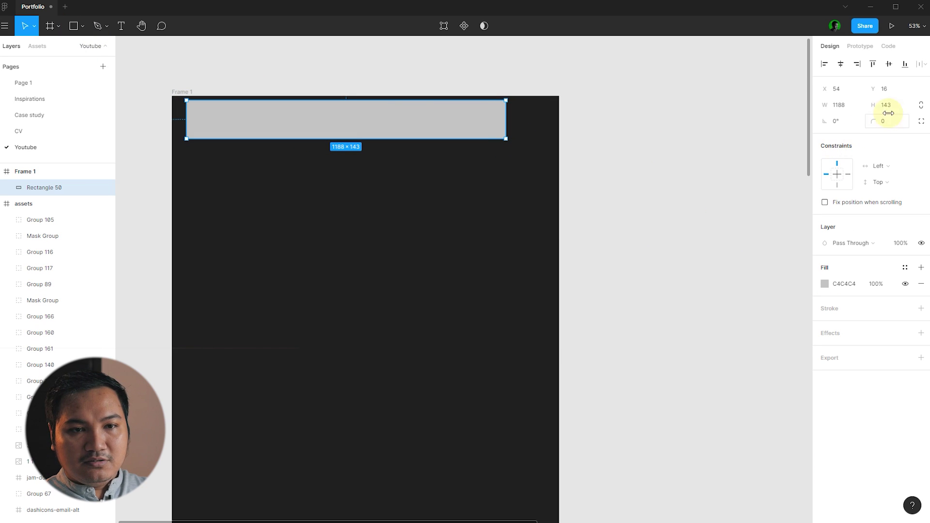
type("90")
key("Return")
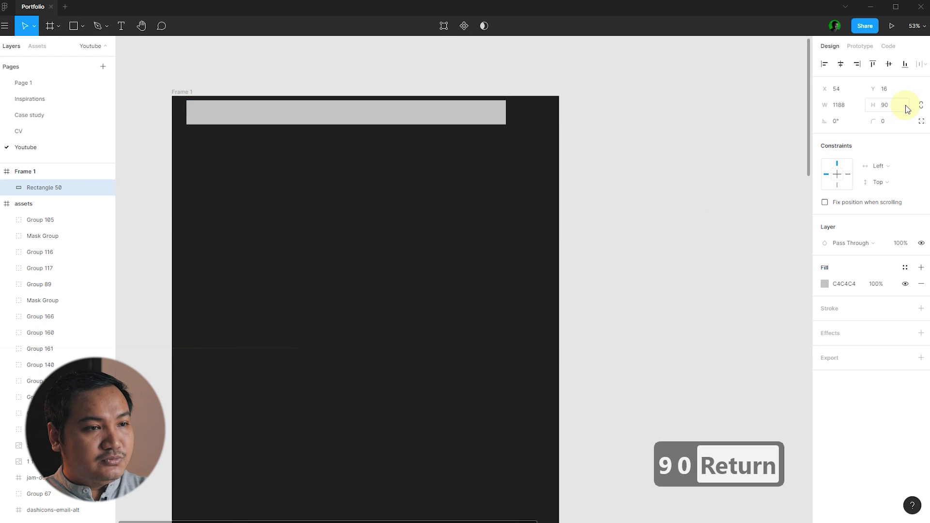
left_click(697, 183)
left_click(486, 121)
left_click(891, 105)
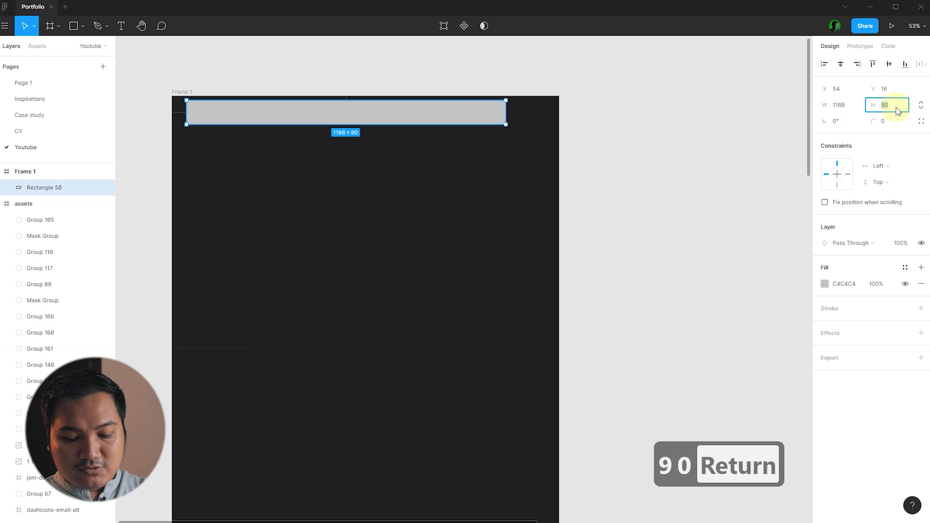
type("100")
key("Return")
left_click(649, 137)
- Align the rectangle to the frame's top-left corner and stretch it to full frame width
left_click(324, 119)
key("alt+w")
key("alt+a")
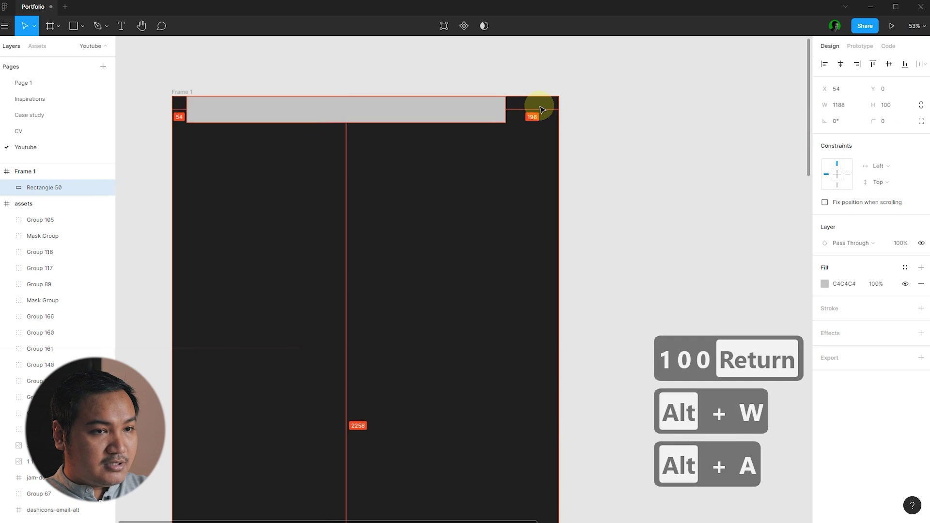
left_click_drag(492, 110, 559, 120)
left_click(563, 139)
scroll(563, 138, "down", 1)
- Fill the grey top bar with the black colour style
left_click(544, 119)
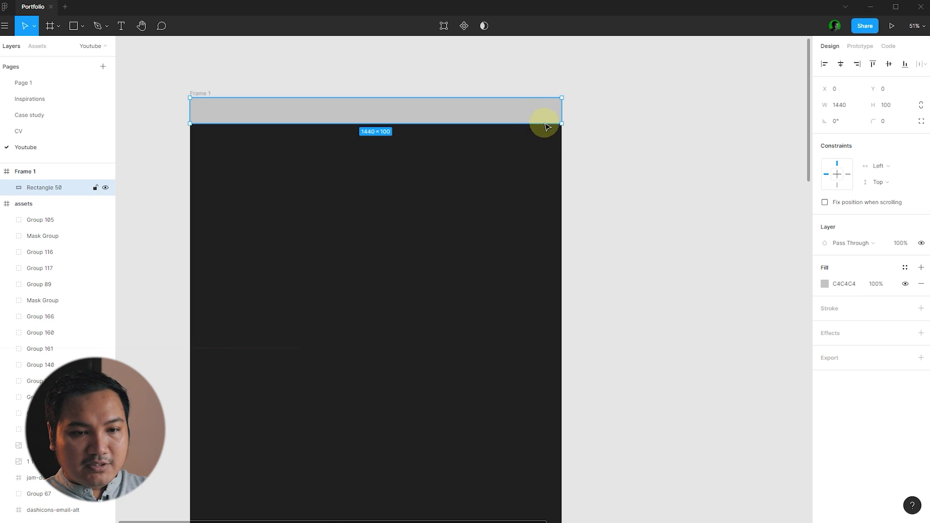
left_click(905, 268)
left_click(913, 306)
left_click(685, 220)
left_click(475, 121)
left_click(694, 145)
scroll(315, 191, "down", 5)
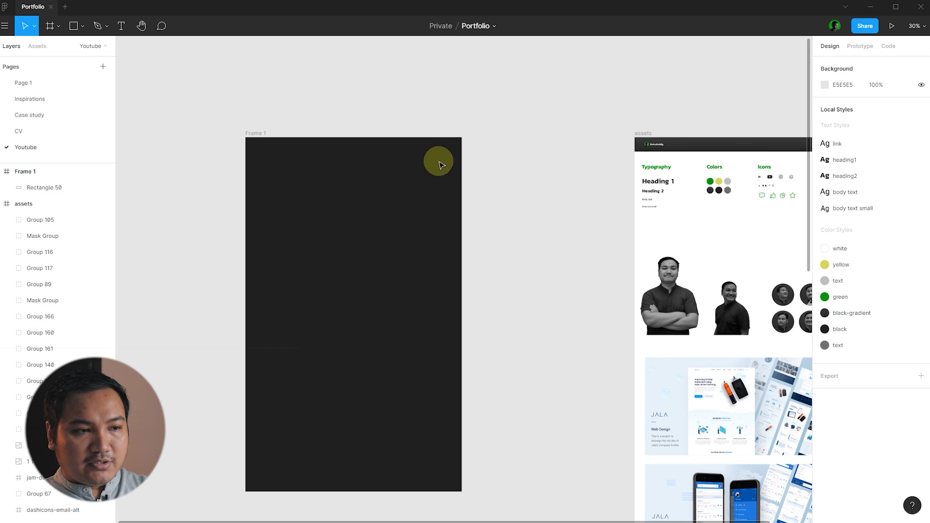
- Copy the Kukuhaldy logo group from the assets board into Frame 1's top bar
left_click_drag(656, 148, 270, 145)
key("Escape")
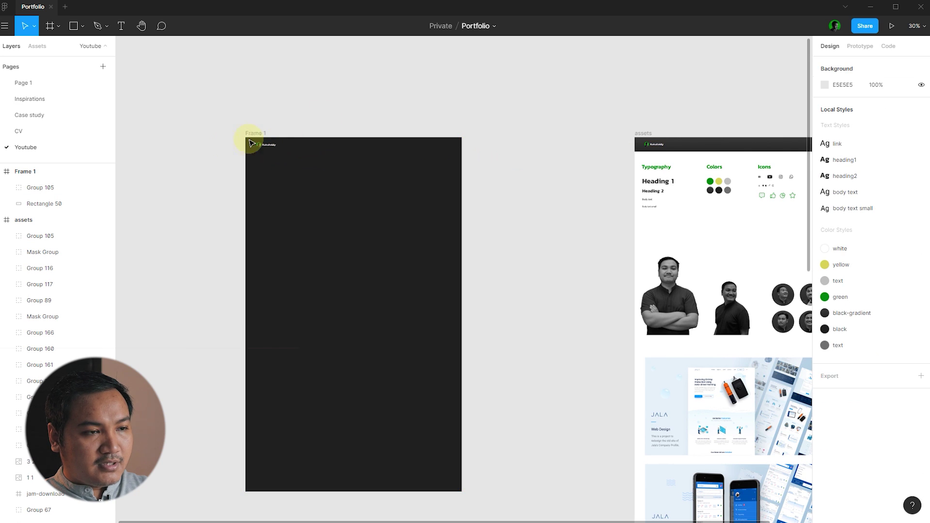
scroll(250, 139, "up", 10)
left_click(361, 177)
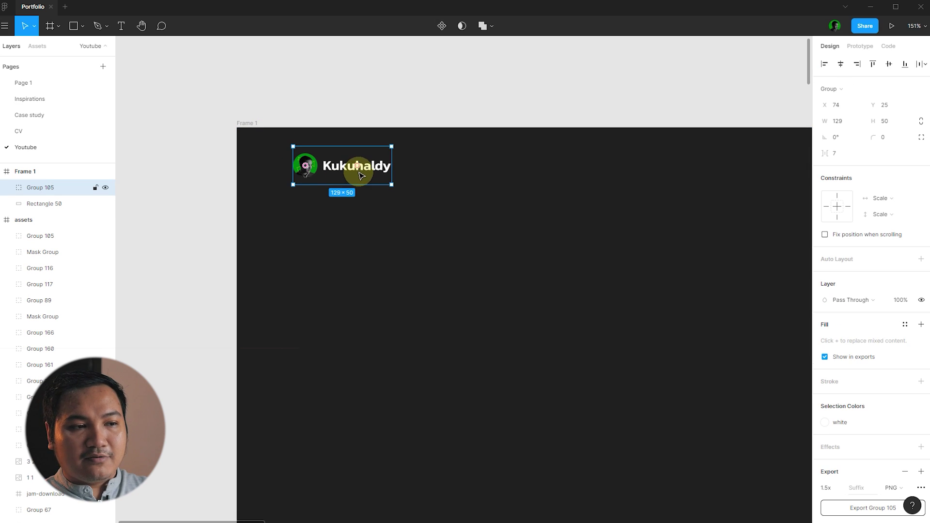
left_click(389, 105)
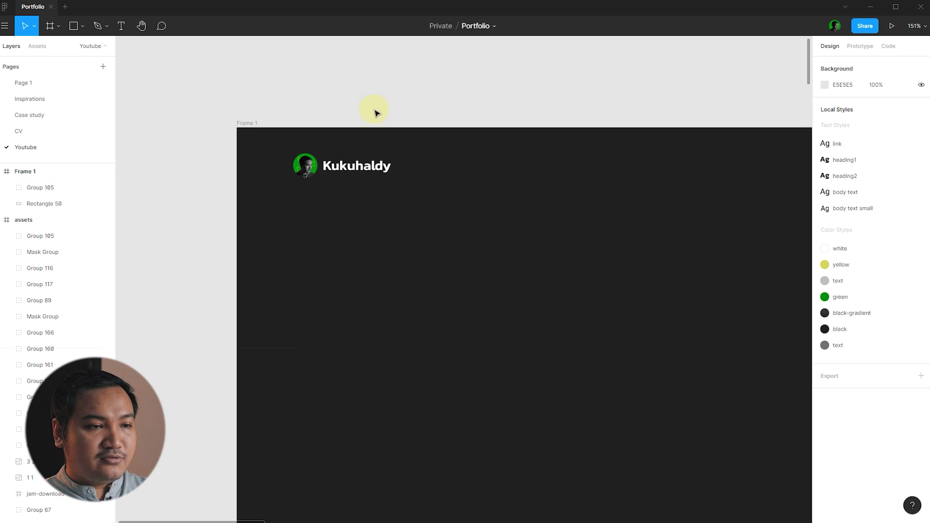
- Centre the logo vertically on the top bar rectangle
left_click_drag(353, 257, 345, 162)
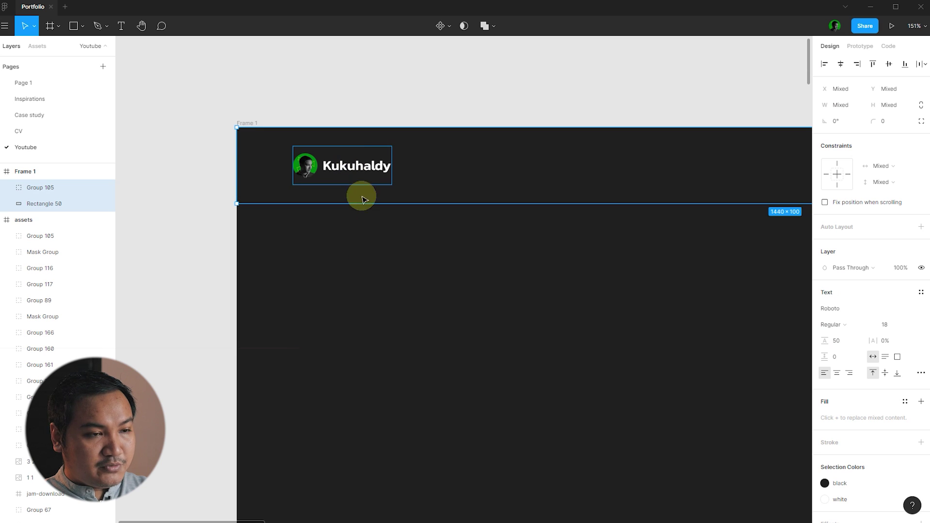
key("alt+v")
left_click(425, 285)
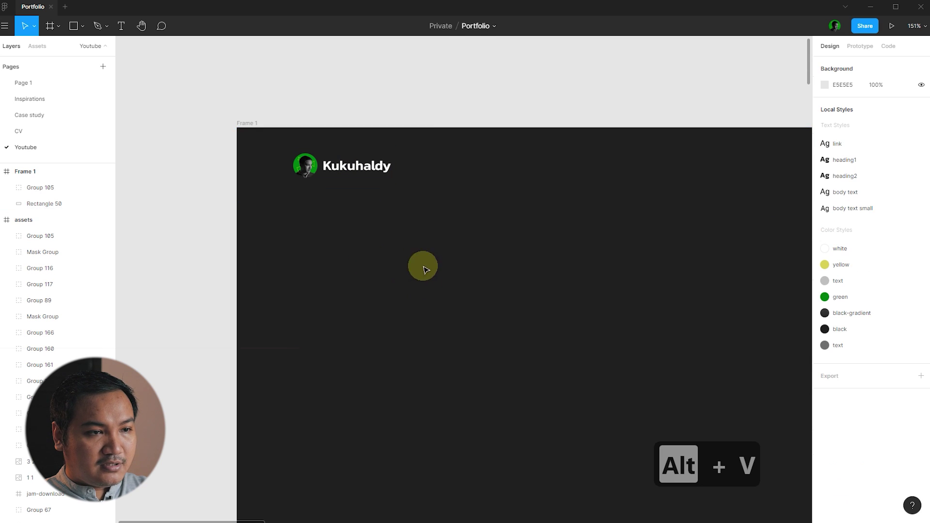
left_click(369, 166)
scroll(568, 174, "down", 5)
left_click(568, 173)
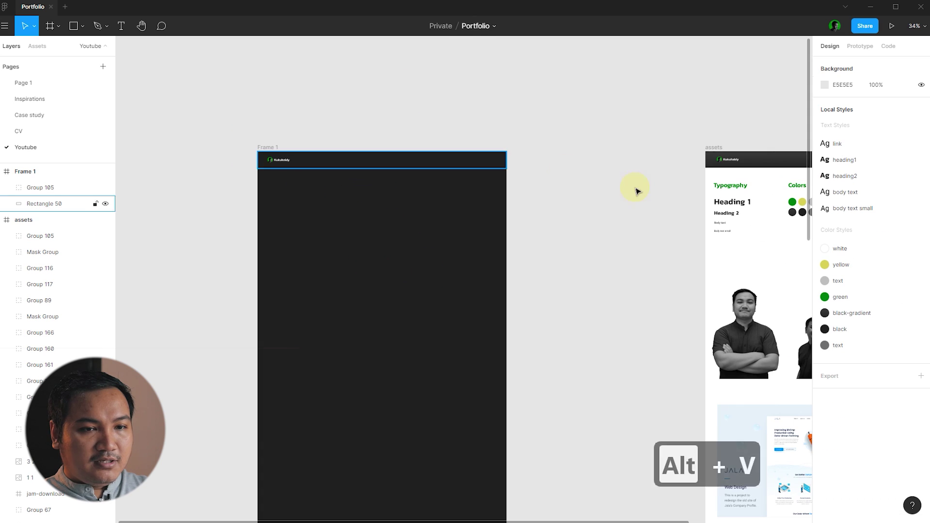
left_click(451, 162)
scroll(368, 161, "up", 1)
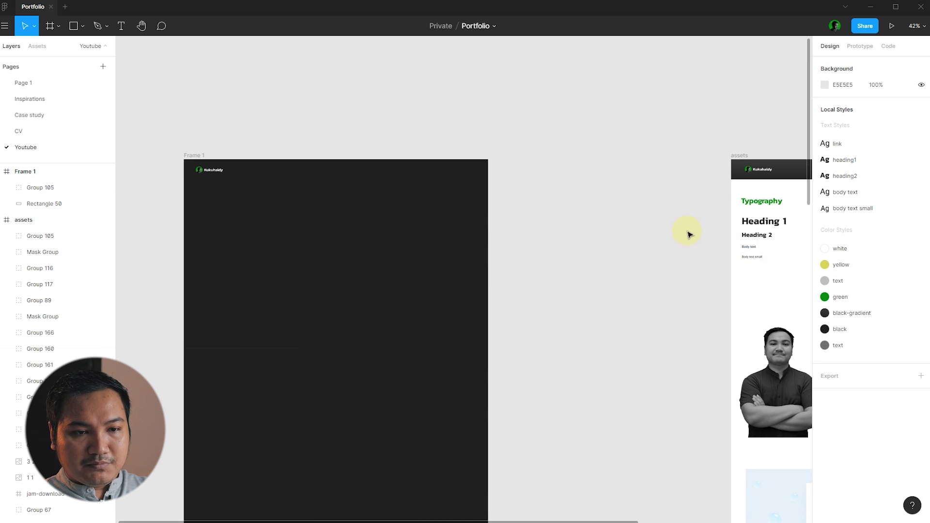
- Move the Heading 2 text from the assets board into Frame 1's top bar
left_click(767, 238)
left_click_drag(766, 237, 433, 166)
scroll(446, 172, "up", 3)
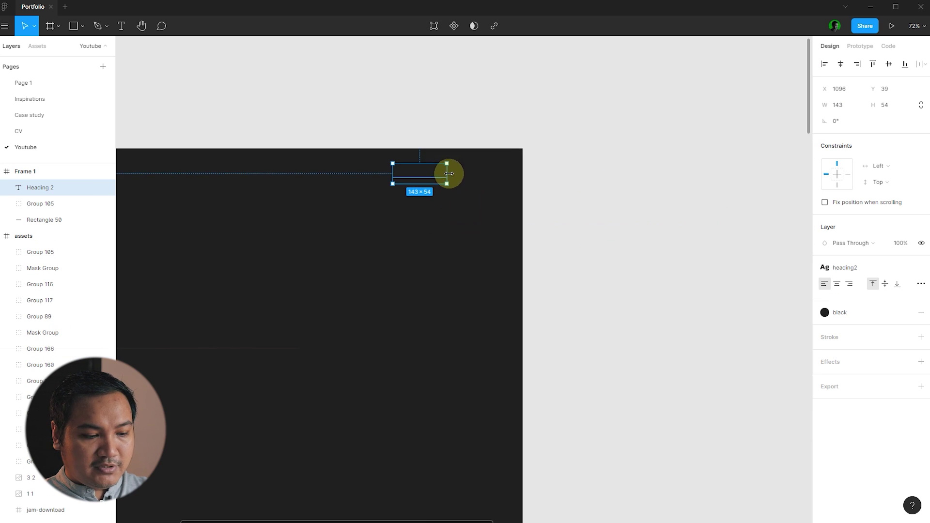
key("ctrl+x")
key("ctrl+v")
scroll(427, 189, "up", 1)
left_click(426, 188)
left_click(418, 172)
- Apply the white colour style to the heading text
left_click(841, 313)
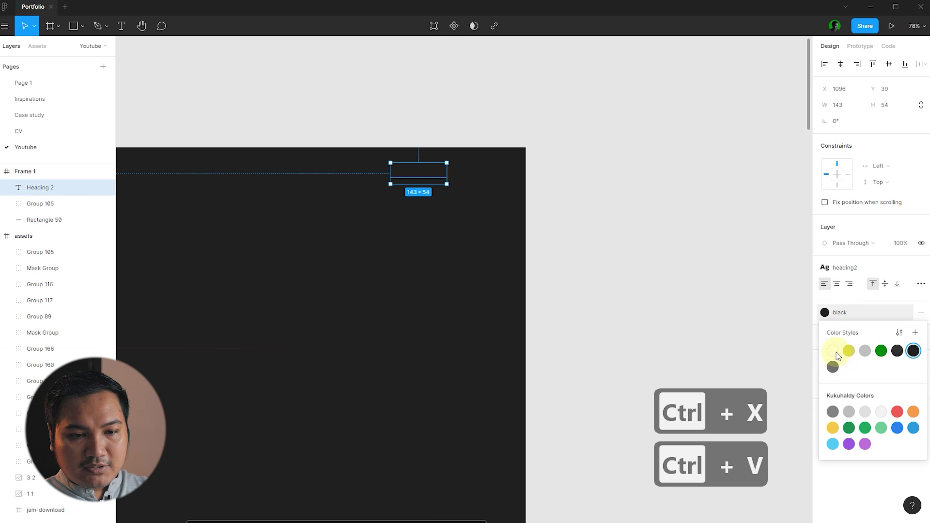
left_click(833, 350)
left_click(654, 255)
left_click(433, 166)
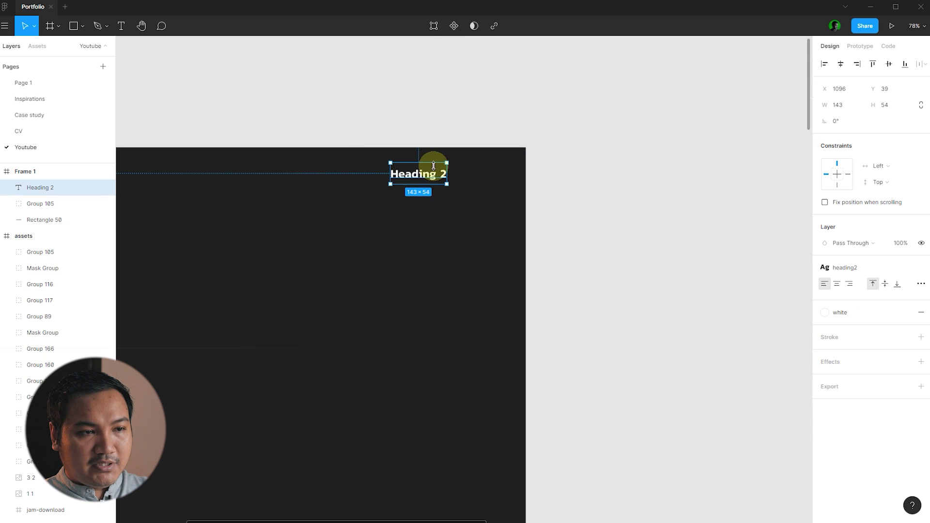
scroll(433, 166, "up", 3)
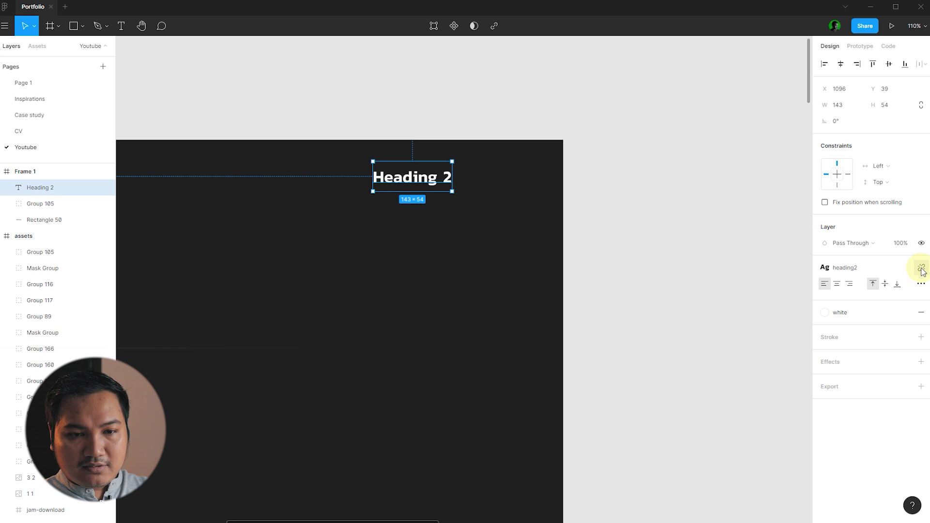
- Detach the heading2 text style and set the font size to 16
left_click(923, 271)
left_click(706, 242)
left_click(442, 190)
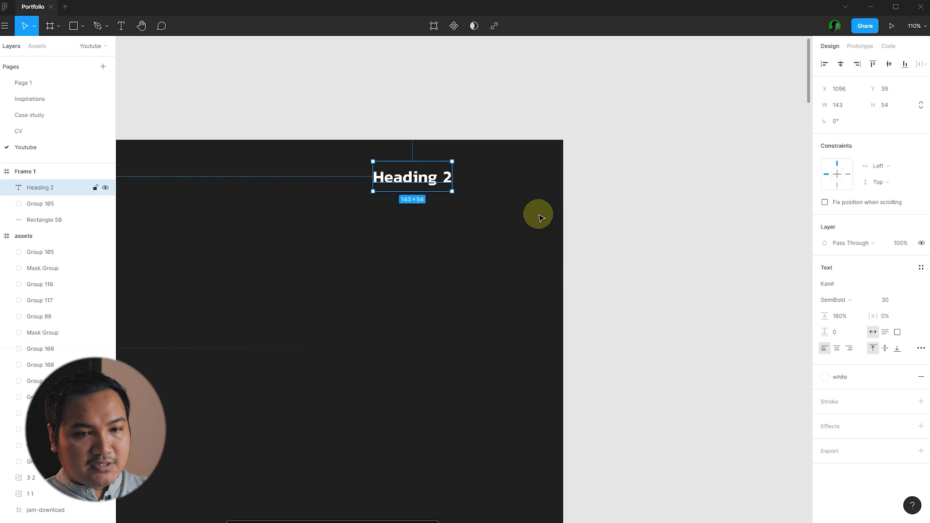
left_click(892, 303)
type("16")
key("Return")
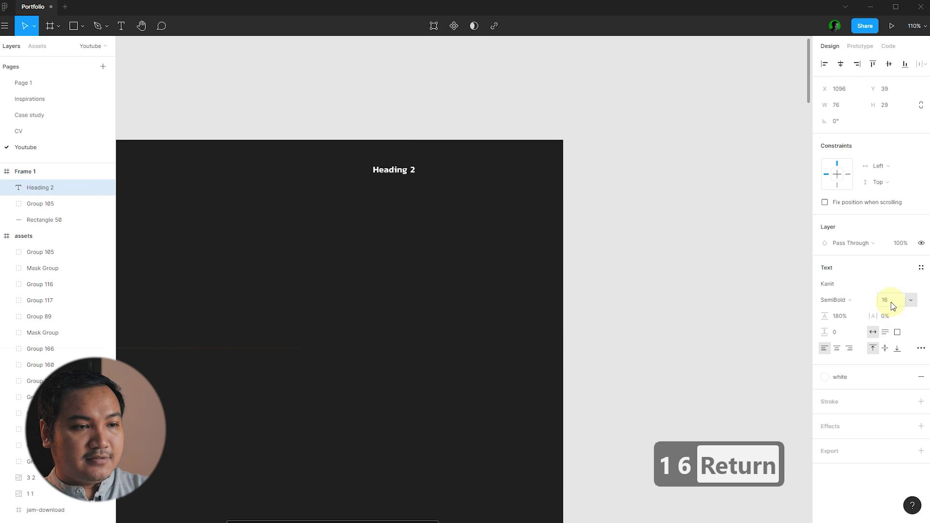
left_click(720, 264)
- Retype the text as 'Project' and shift it further left
left_click(401, 170)
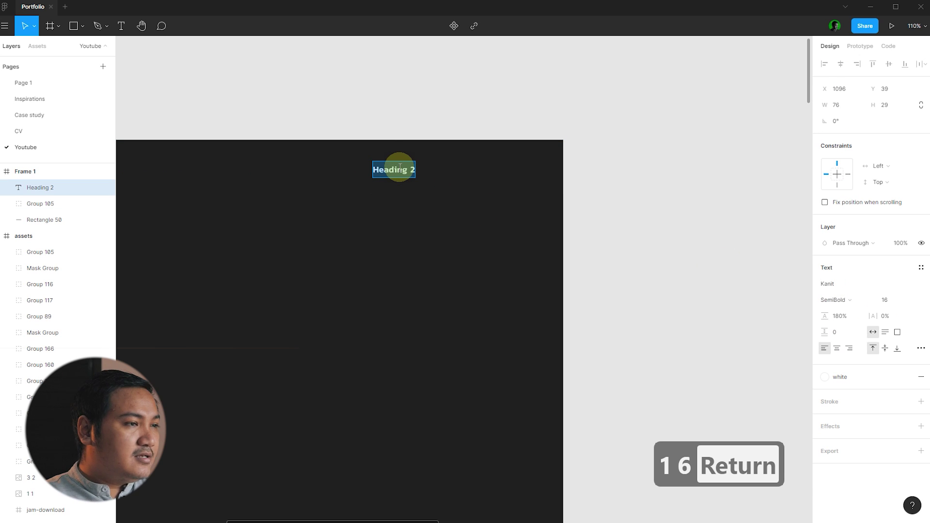
type("Project")
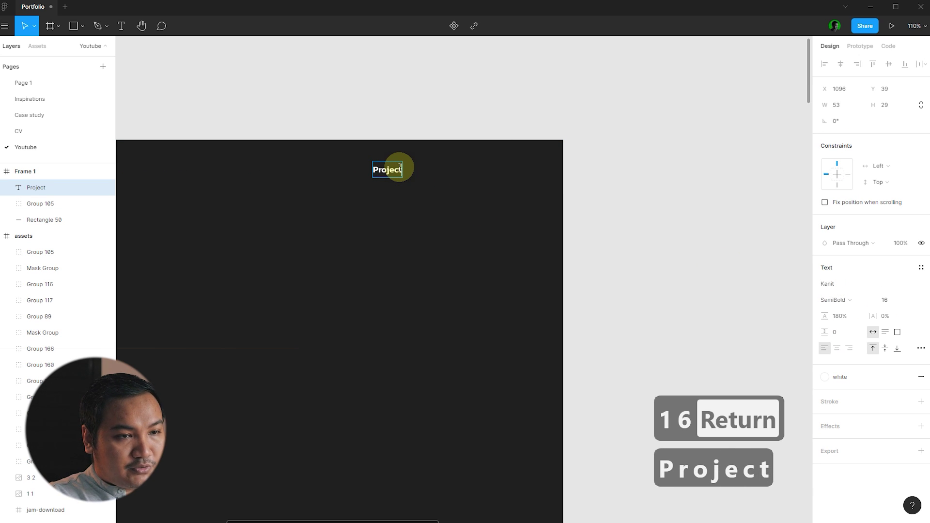
key("Escape")
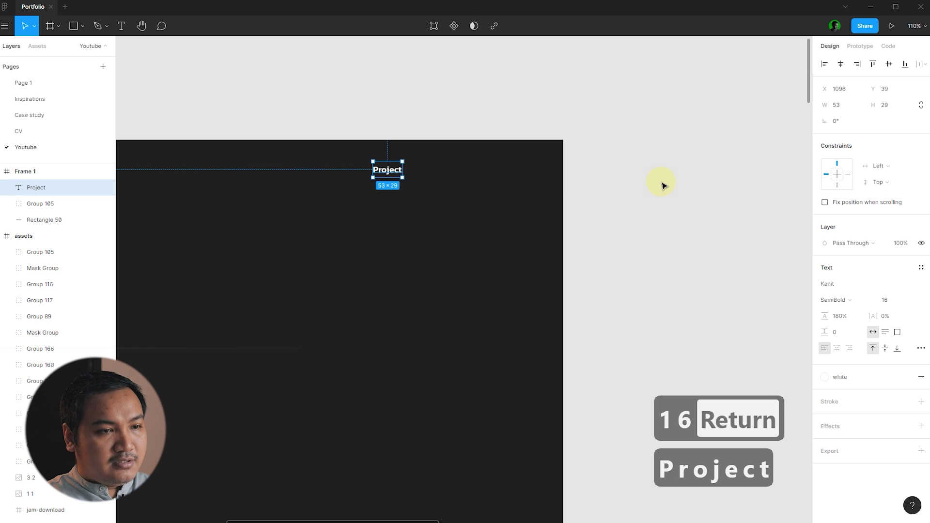
left_click_drag(386, 166, 409, 162)
- Add copies to the right reading 'Blog', 'Youtube' and 'Contact'
left_click(390, 125)
double_click(409, 167)
type("Blog")
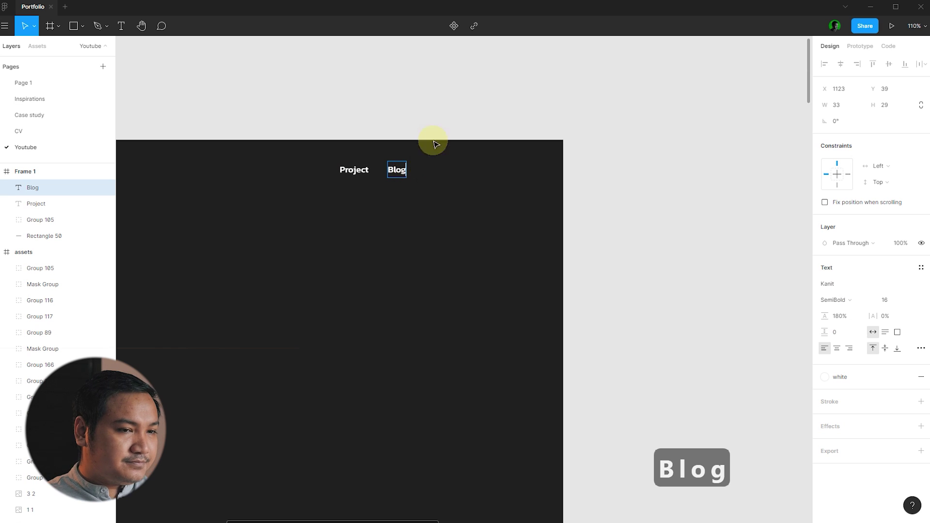
key("Escape")
left_click_drag(397, 166, 429, 169)
double_click(428, 170)
type("Youtube")
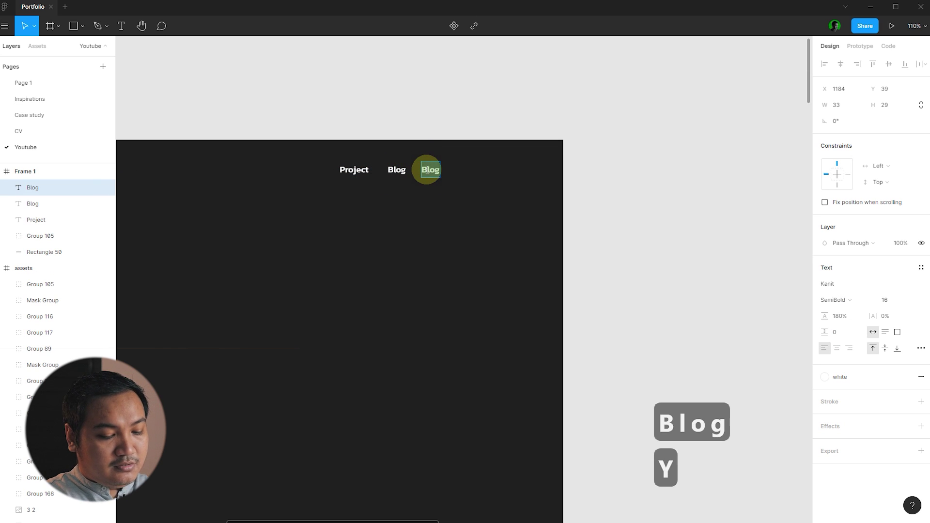
key("Escape")
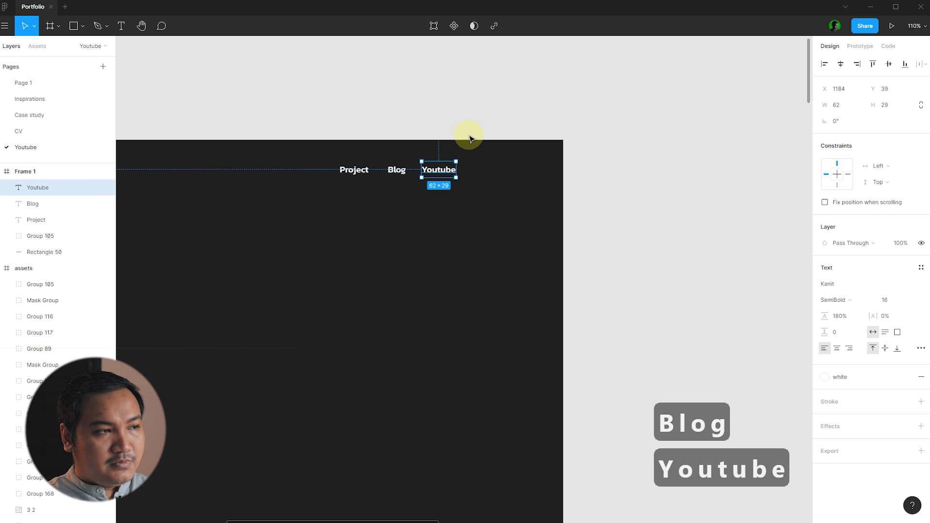
left_click_drag(446, 168, 487, 171)
double_click(486, 170)
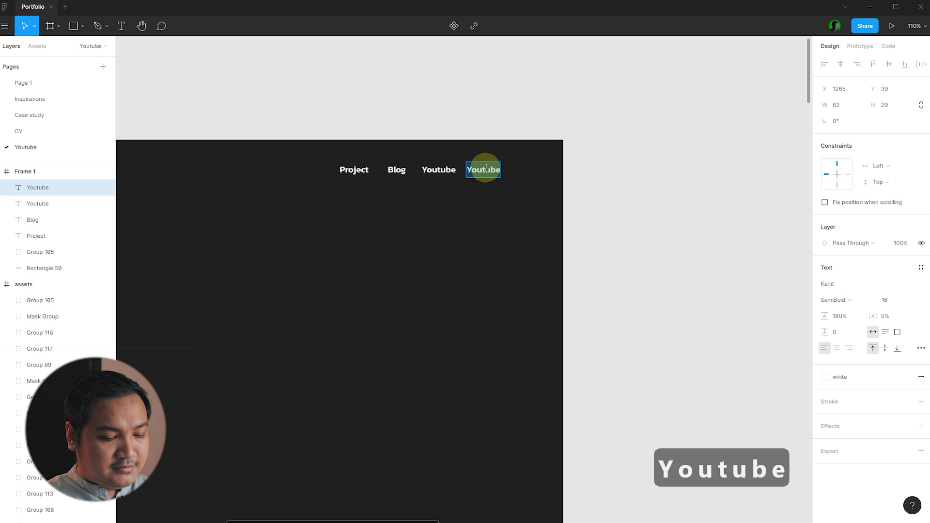
type("Contact")
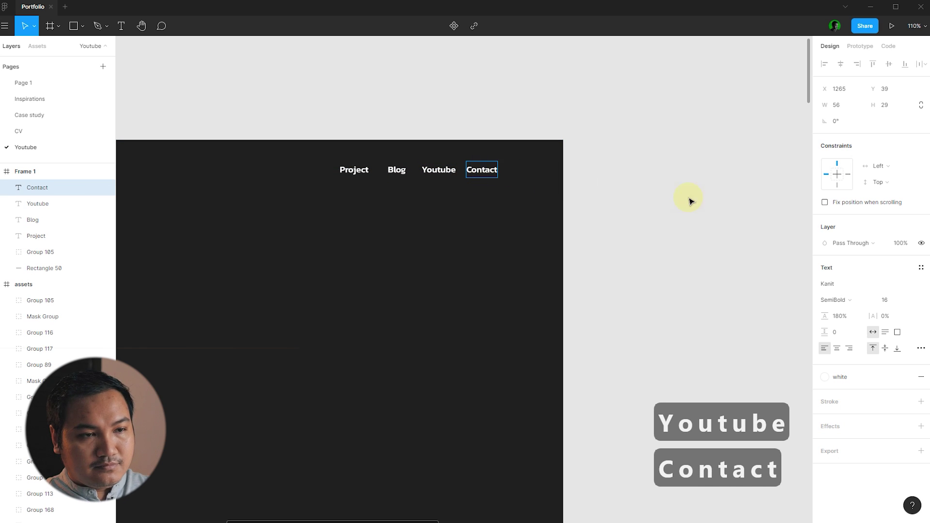
left_click(685, 199)
left_click(354, 170)
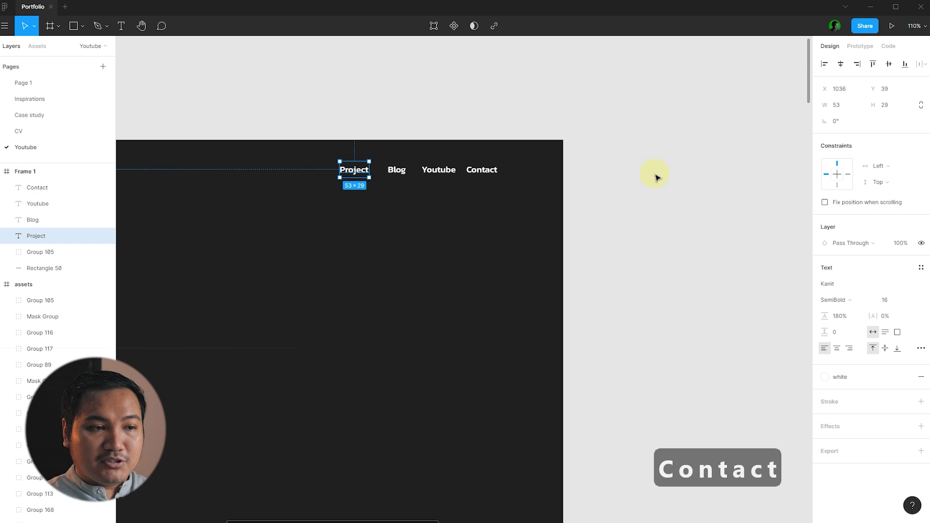
- Centre the nav links vertically in the top bar
key("Tab")
scroll(696, 186, "left", 3)
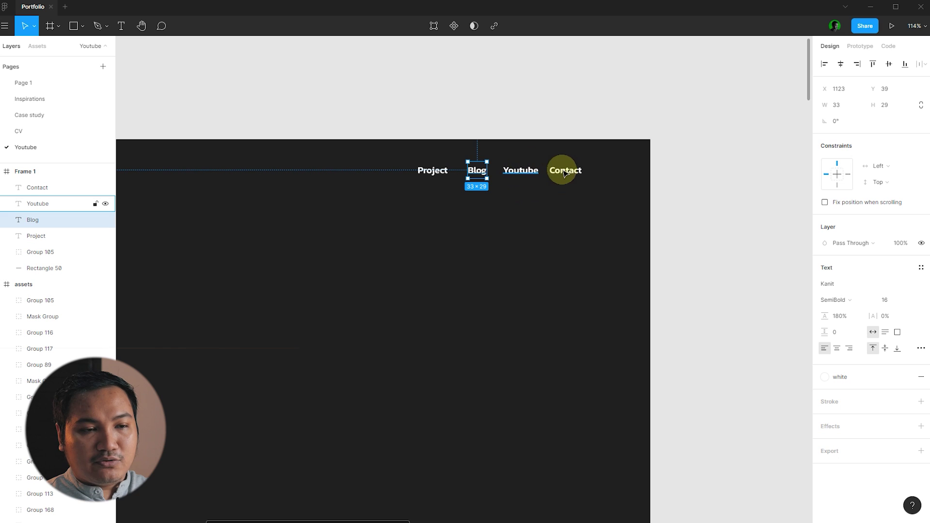
left_click(768, 174)
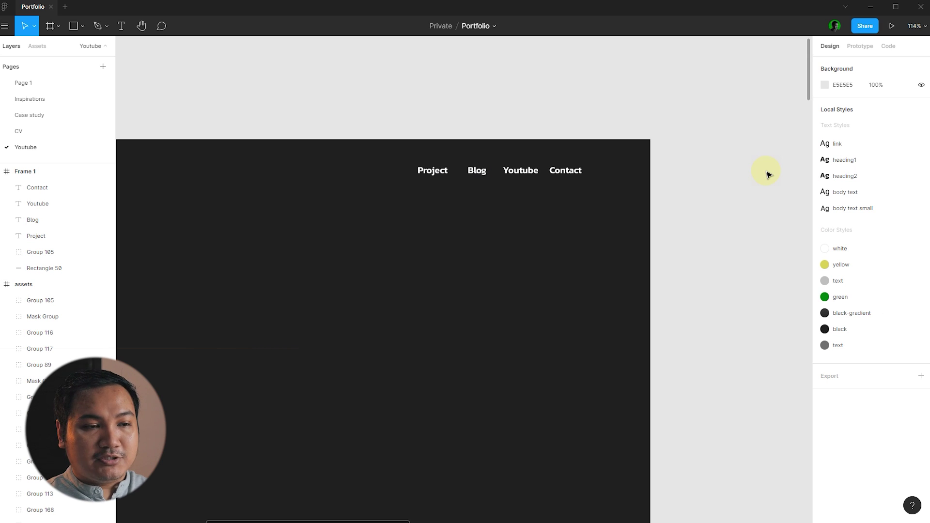
scroll(698, 193, "up", 2)
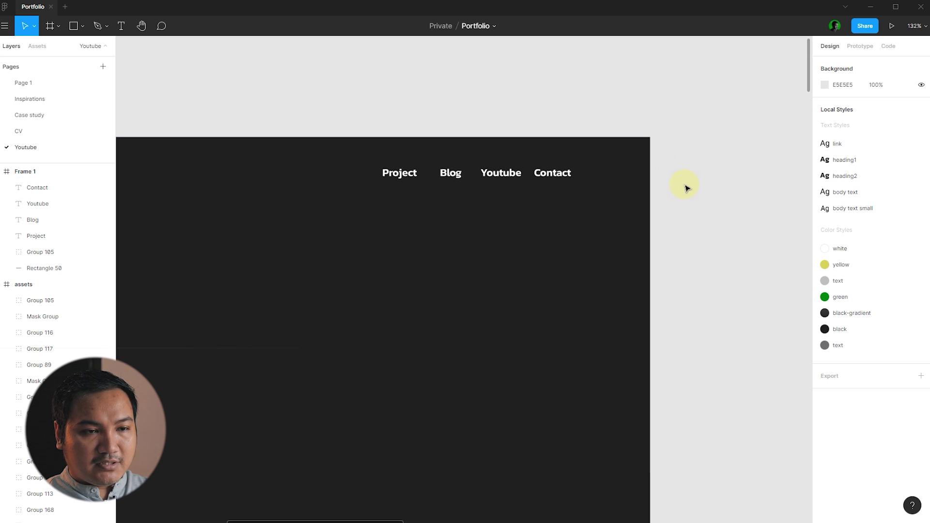
left_click_drag(589, 197, 382, 153)
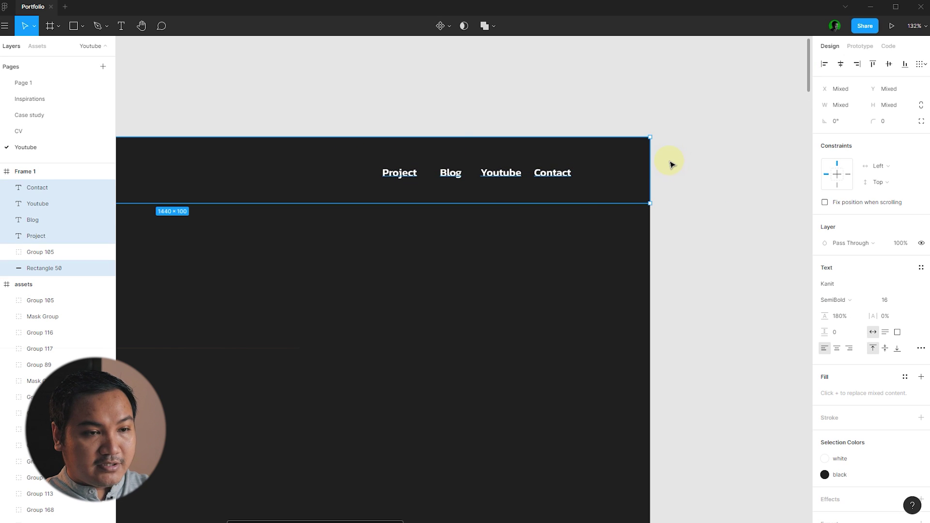
key("alt+v")
- Move Project further left, then distribute the four links with even horizontal spacing
left_click(399, 169)
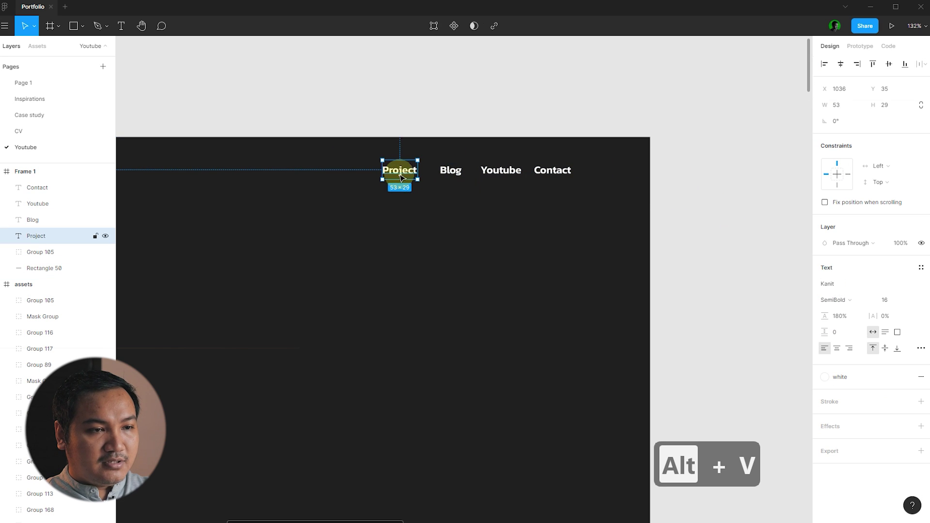
left_click_drag(401, 177, 357, 169)
left_click(706, 171)
left_click_drag(716, 168, 345, 165)
left_click(634, 183, "shift")
left_click(921, 63)
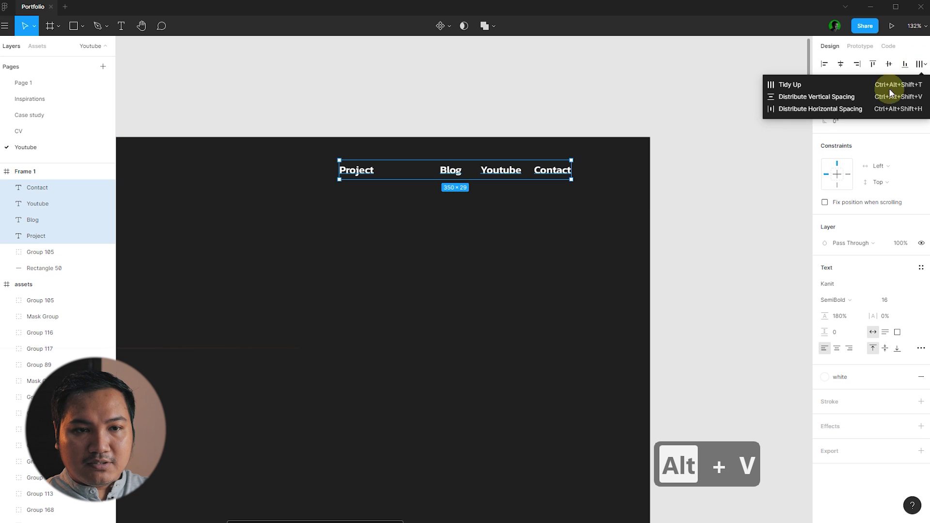
left_click(799, 108)
- Shift the evenly spaced nav link group to the right
scroll(683, 180, "down", 3)
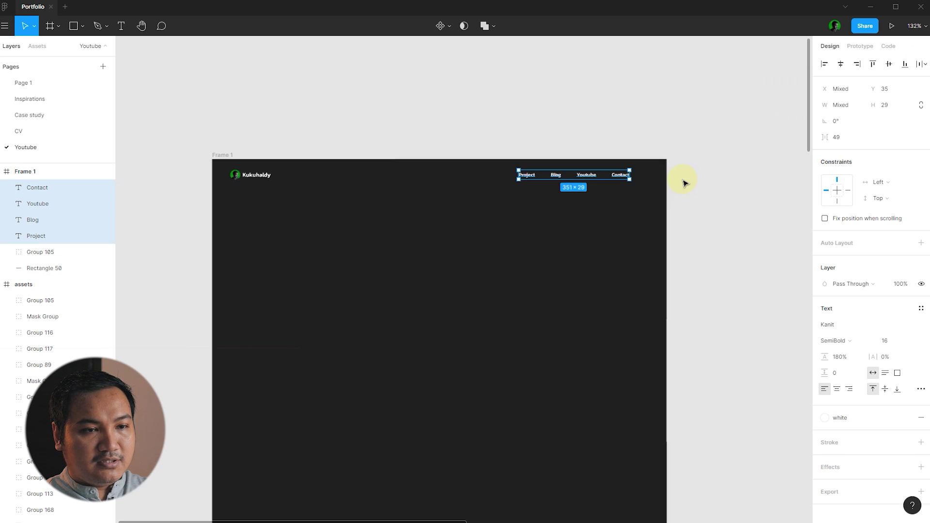
scroll(683, 181, "up", 3)
left_click_drag(542, 179, 579, 186)
left_click(693, 196)
scroll(694, 197, "down", 5)
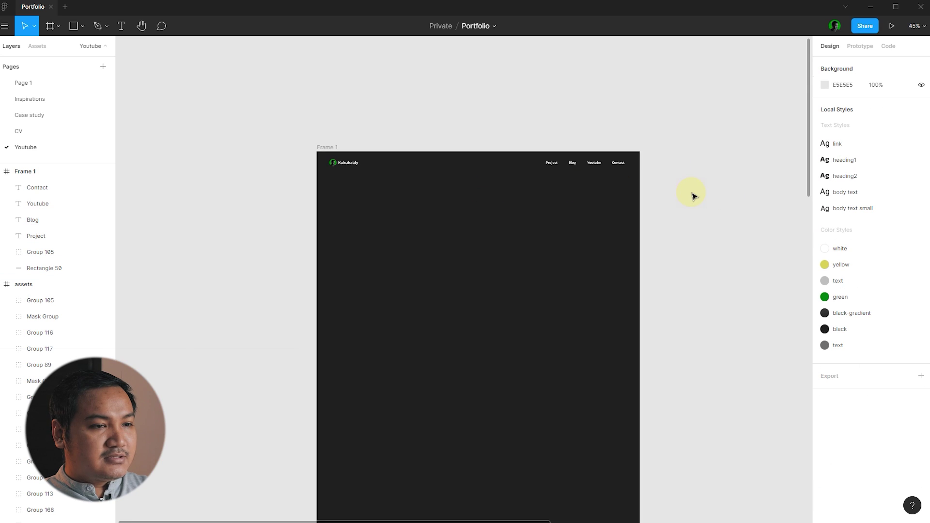
- Copy Heading 2 from the assets typography block into Frame 1 and apply the green colour style
scroll(692, 194, "down", 2)
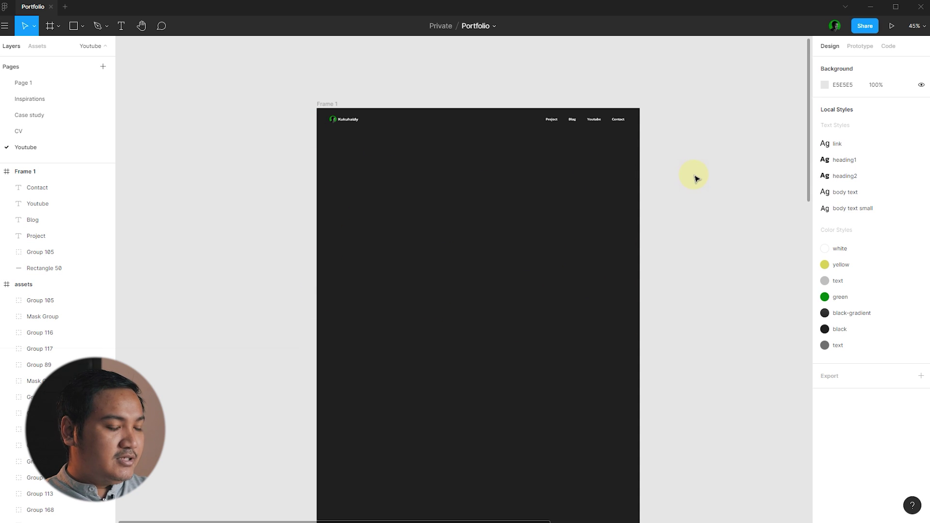
scroll(297, 187, "down", 3)
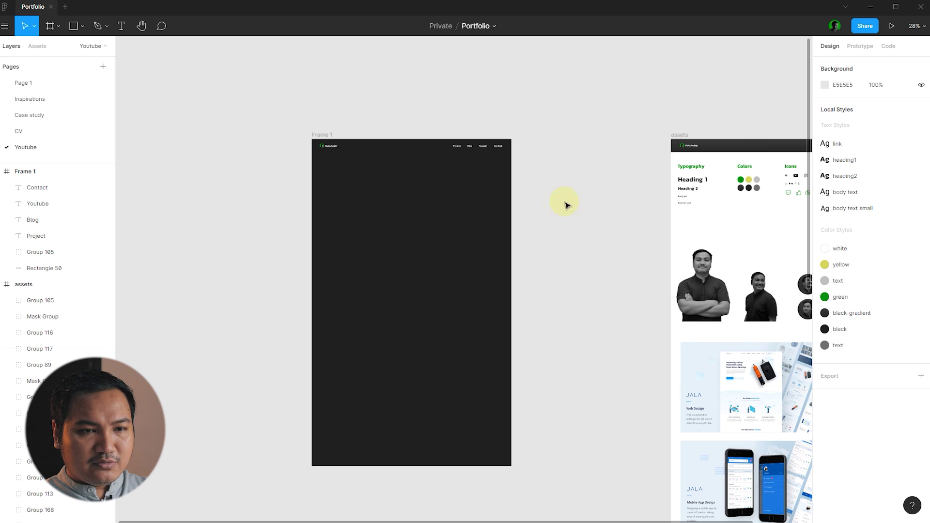
scroll(623, 201, "up", 1)
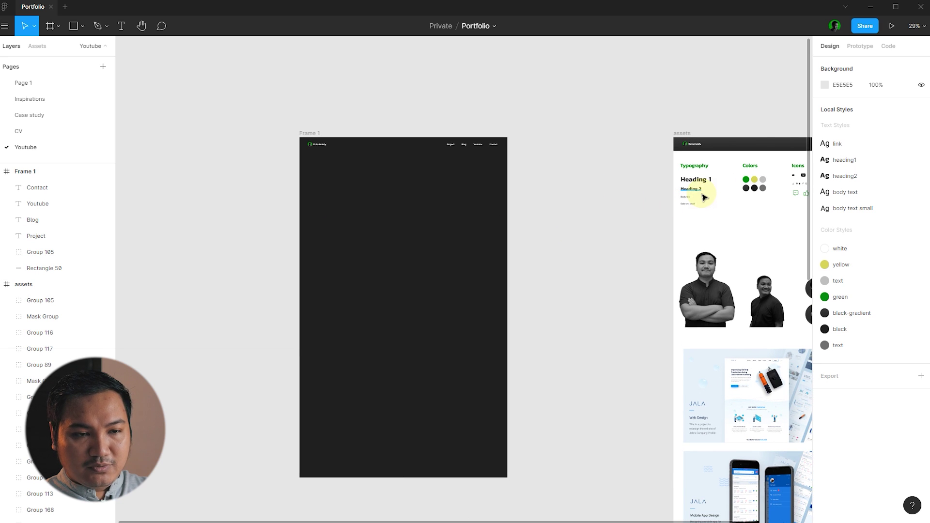
left_click_drag(691, 190, 339, 185)
left_click(905, 312)
left_click(881, 353)
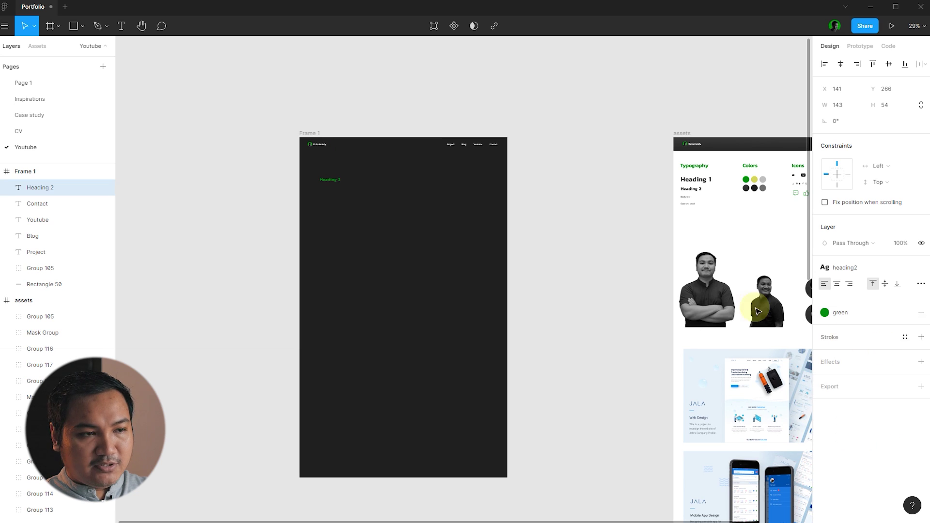
- Nudge the green Heading 2 up slightly so it sits just below the header bar
left_click(556, 224)
scroll(388, 170, "up", 5)
left_click(292, 199)
left_click(391, 202)
left_click_drag(303, 191, 333, 188)
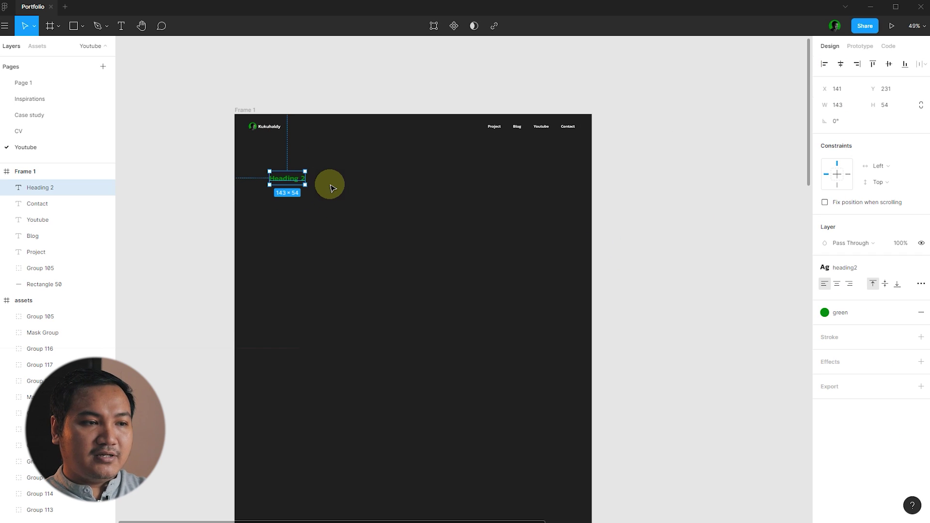
left_click(362, 189)
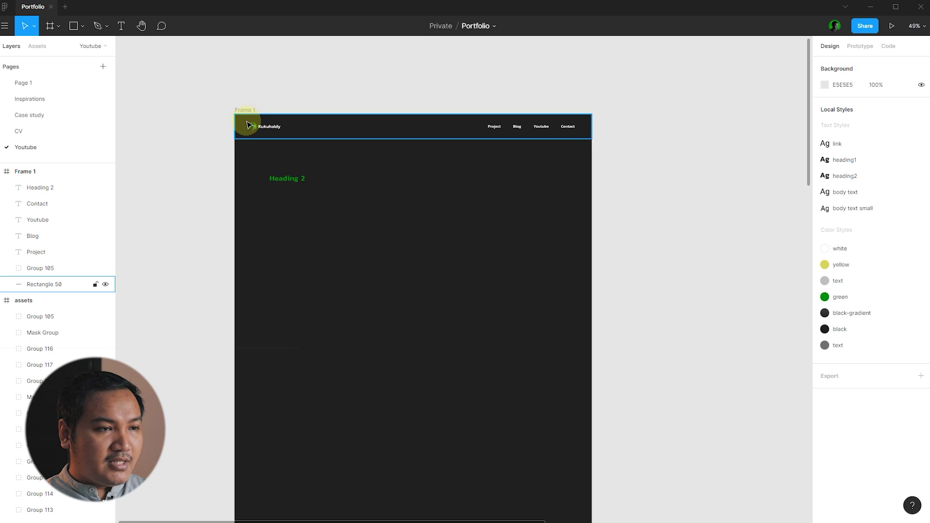
- Add a layout grid to Frame 1 and make it a 12-column grid
left_click(244, 110)
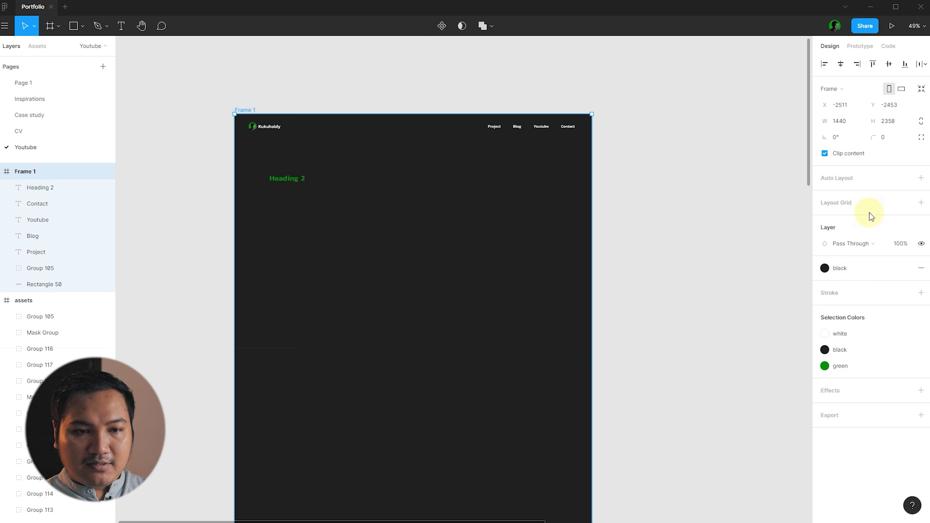
left_click(922, 203)
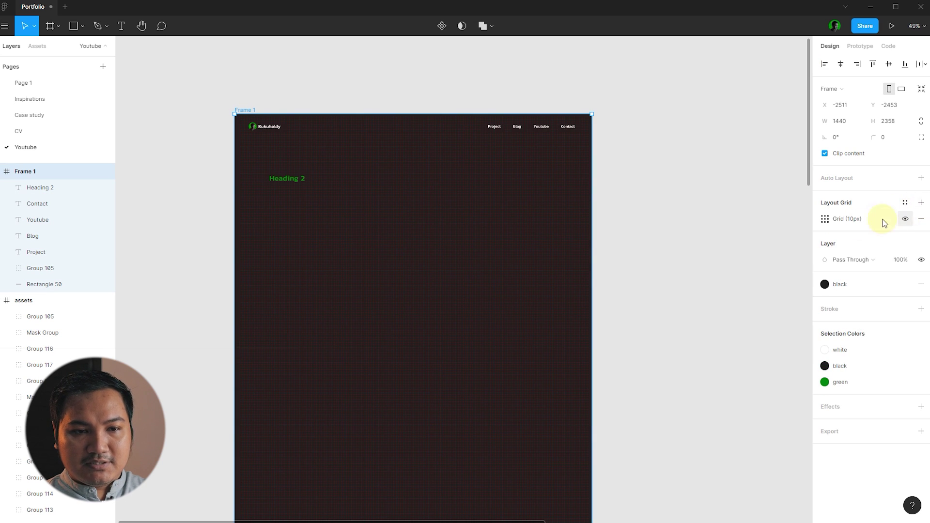
left_click(825, 220)
left_click(711, 225)
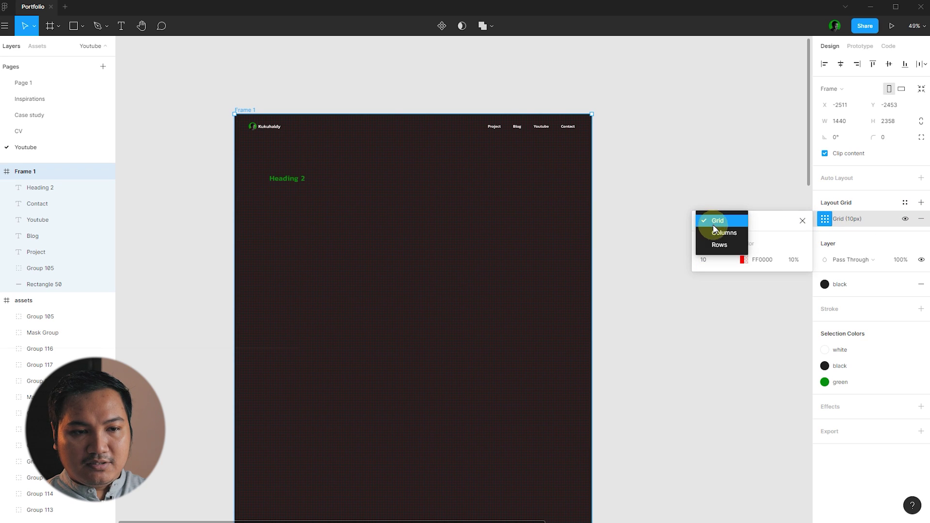
left_click(713, 232)
left_click(717, 265)
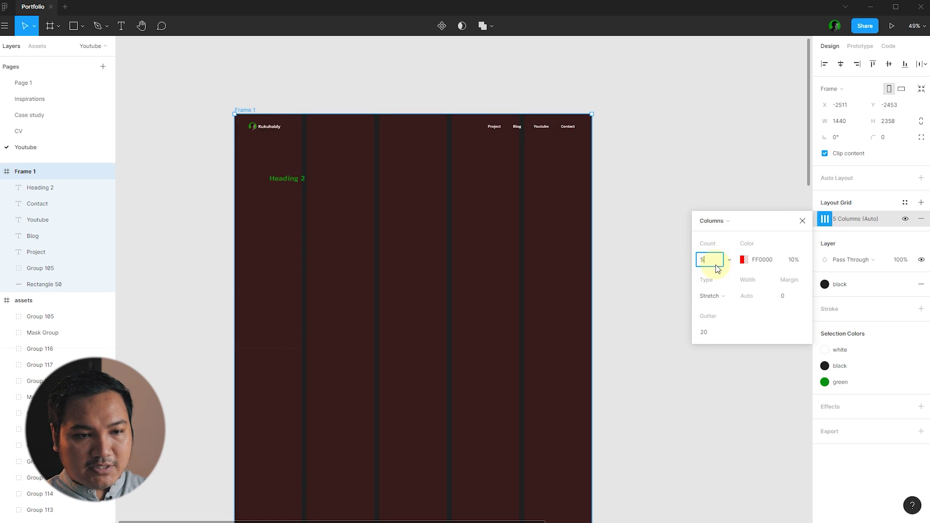
type("12")
key("Return")
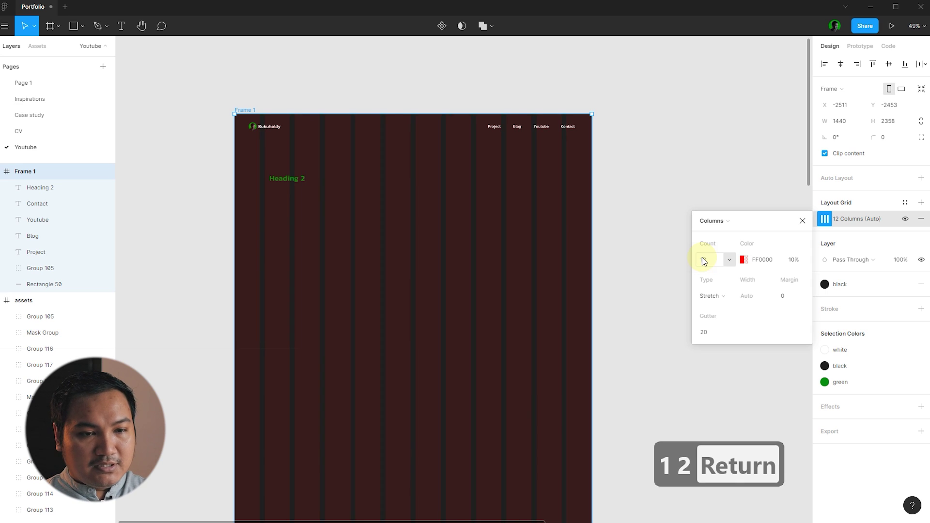
- Centre the columns and set their width to 72 with a 24px gutter
left_click(717, 296)
left_click(721, 284)
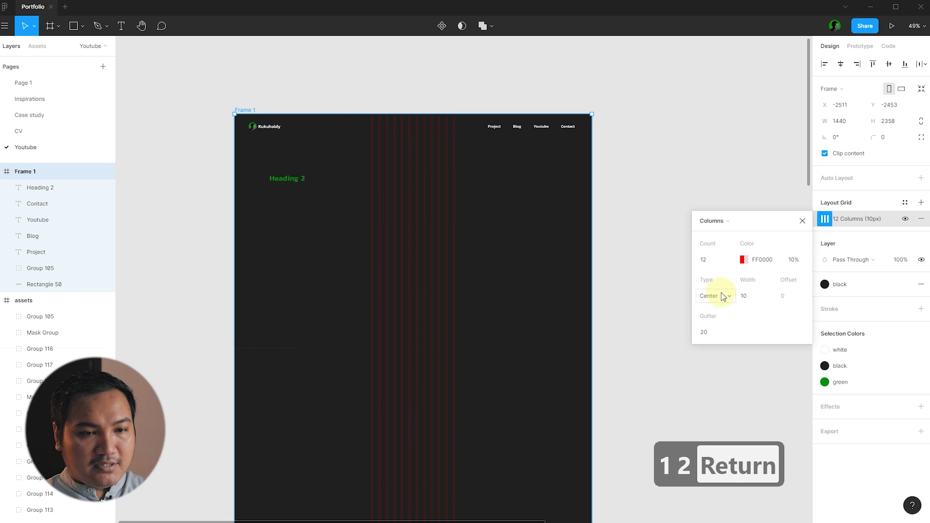
type("64")
key("Return")
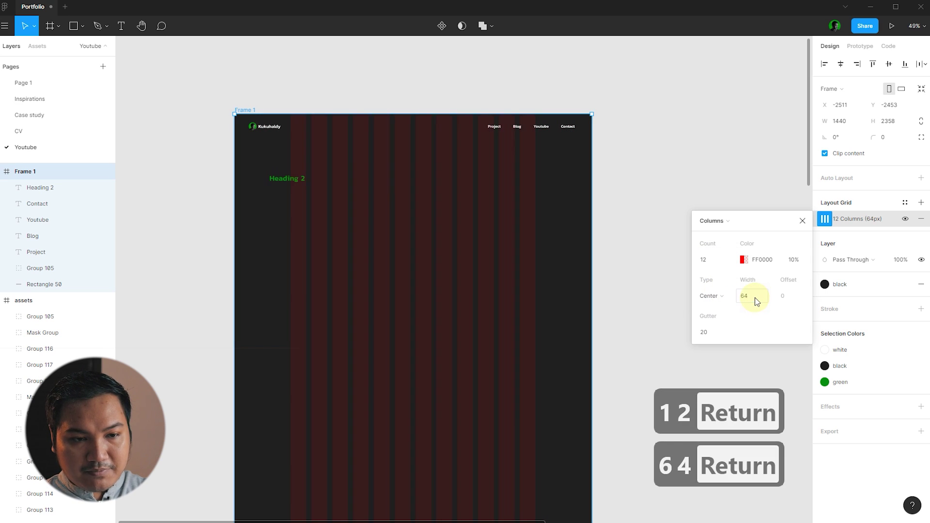
left_click(755, 298)
type("72")
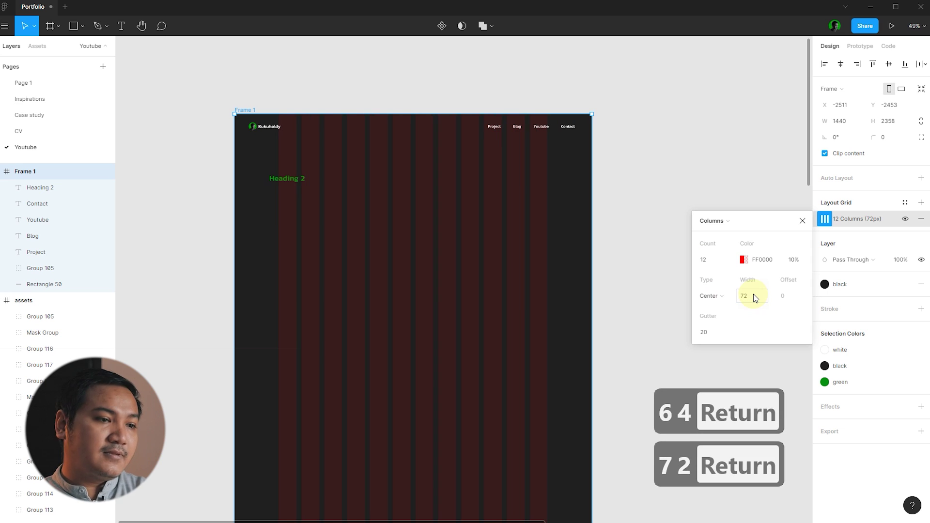
type("24")
key("Return")
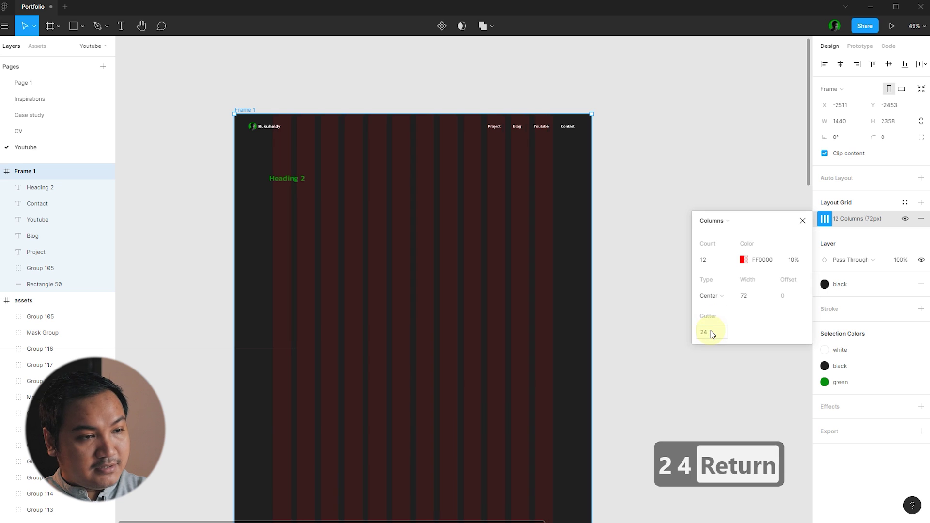
left_click(650, 146)
scroll(649, 145, "down", 3)
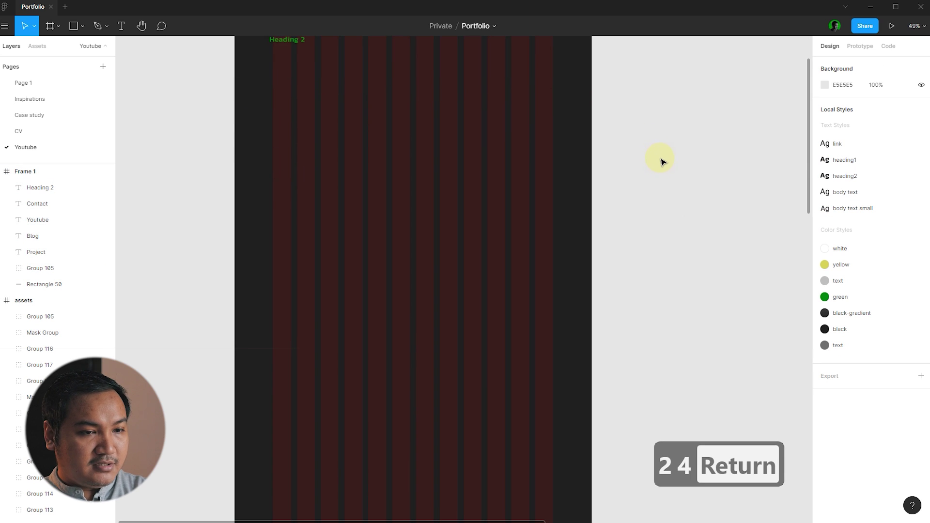
scroll(663, 161, "up", 4)
scroll(429, 201, "up", 3)
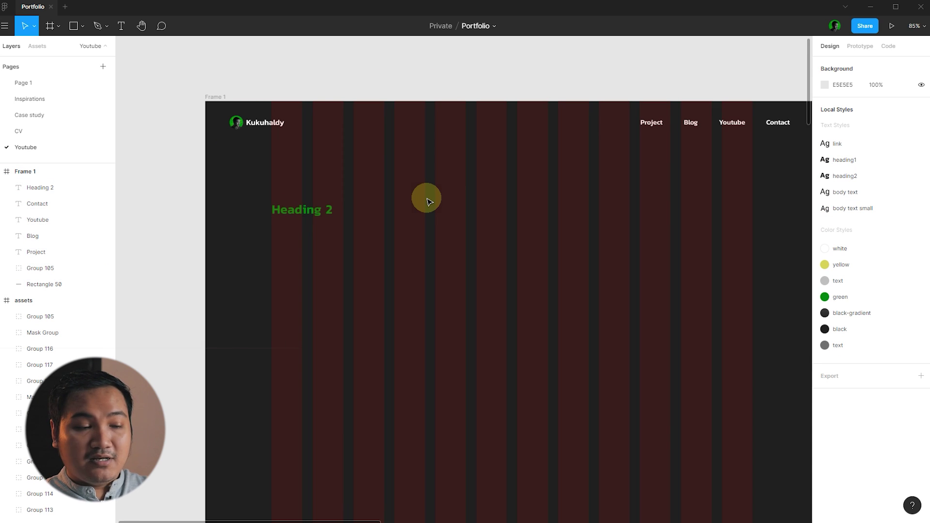
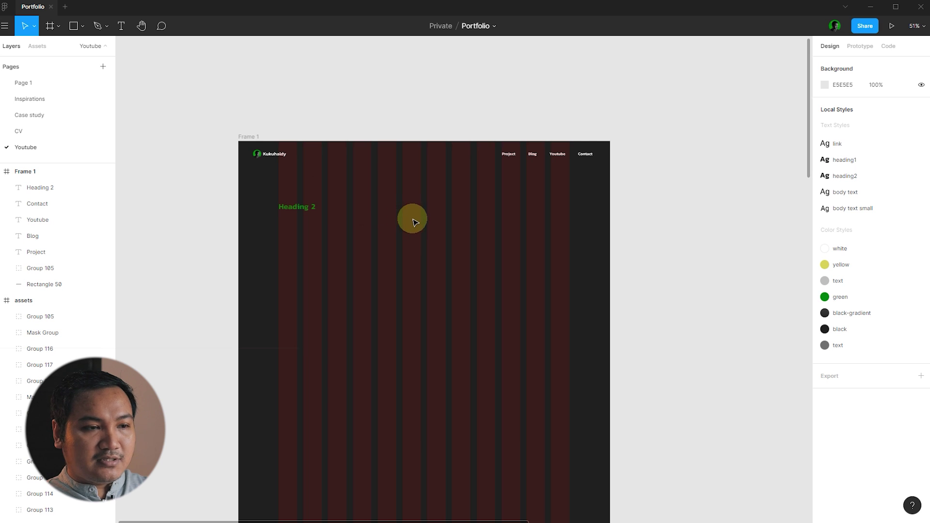
- Retype the green Heading 2 placeholder as a 'Hi, I'm…' greeting followed by the designer's name
scroll(268, 184, "up", 5, "ctrl")
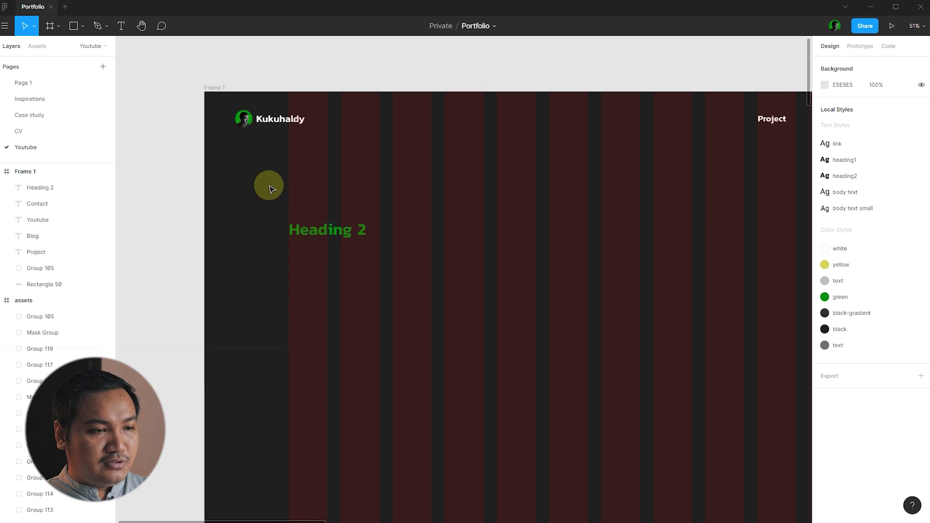
left_click(326, 229)
left_click(470, 214)
left_click(332, 225)
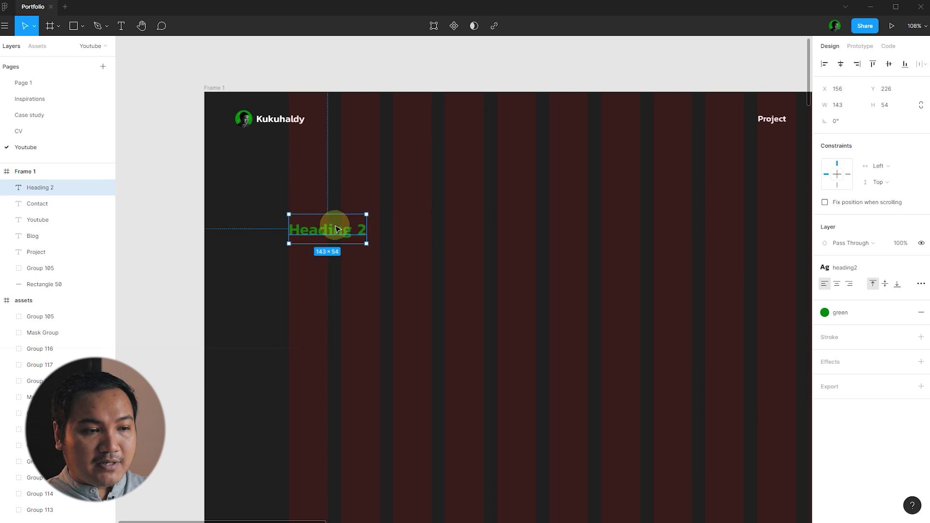
double_click(342, 231)
type("Hi, i")
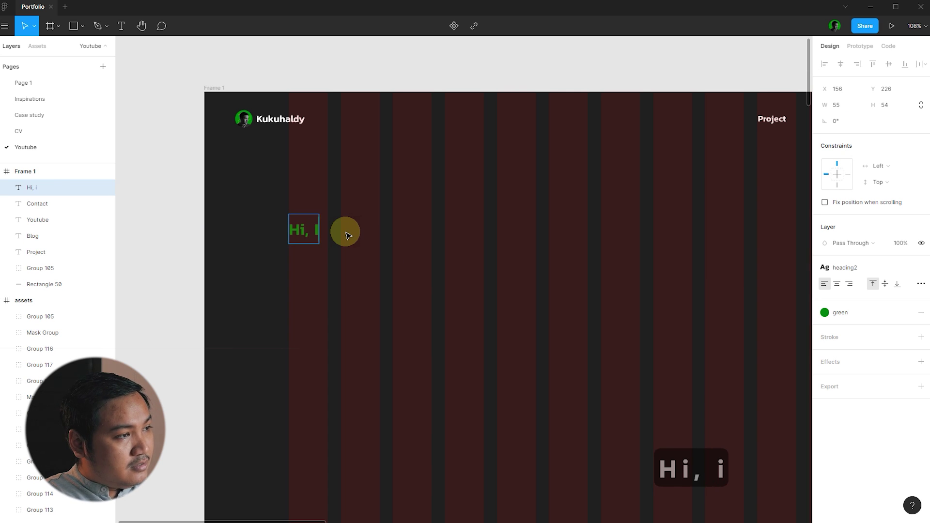
type("'m Kukuh")
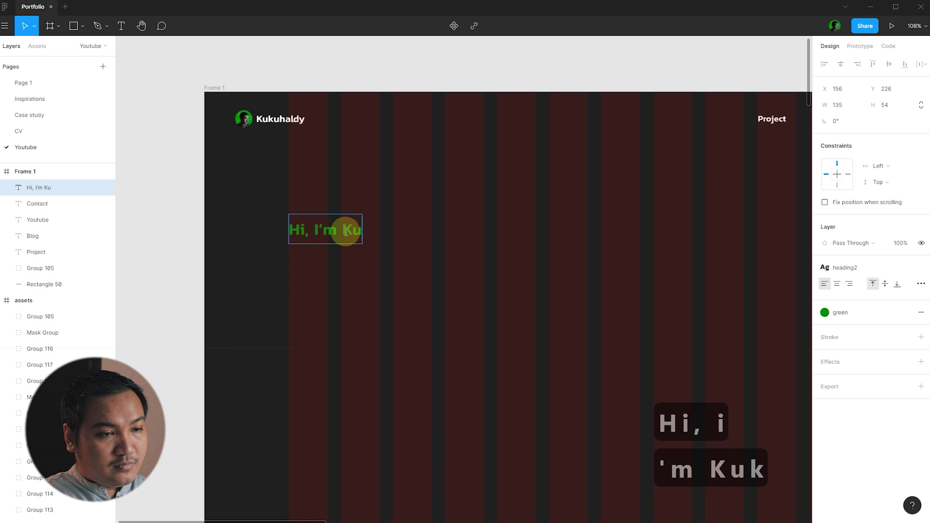
type(" Aldyanto")
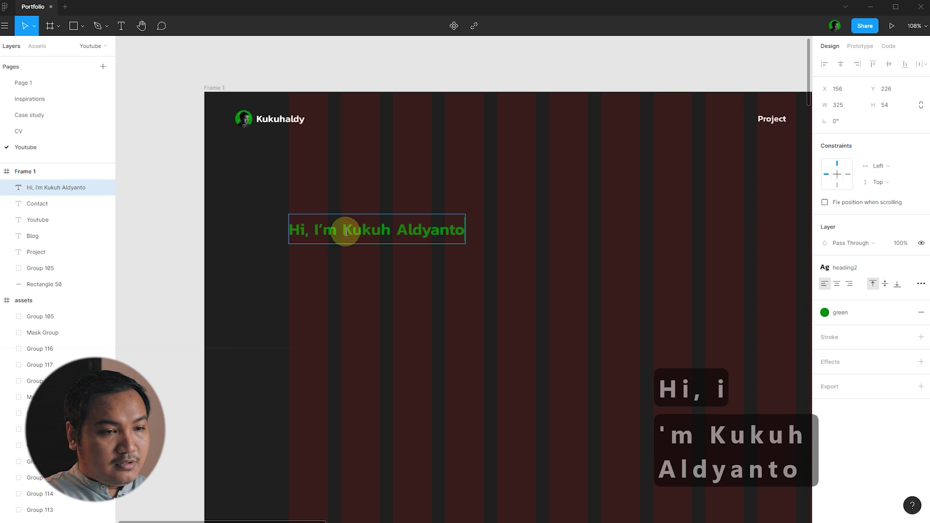
key("Escape")
left_click(517, 224)
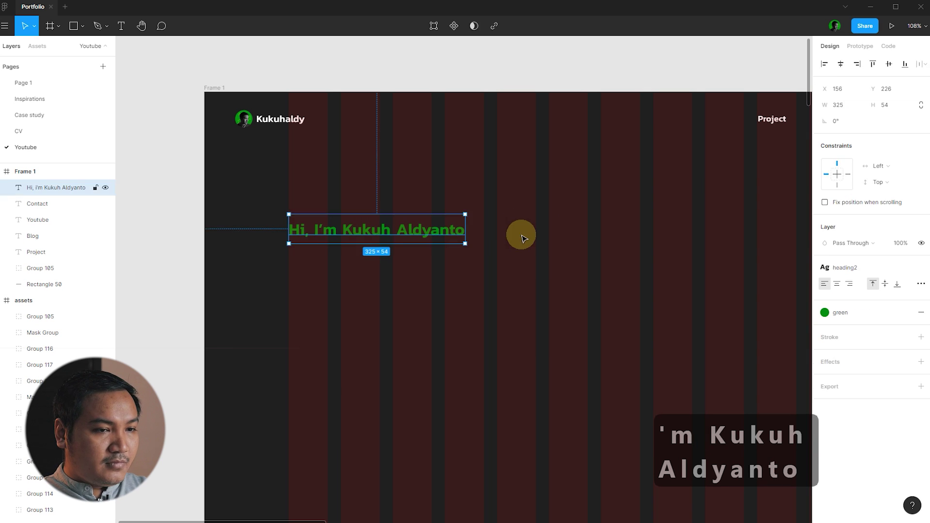
left_click(423, 235)
left_click(543, 222)
scroll(307, 195, "down", 3)
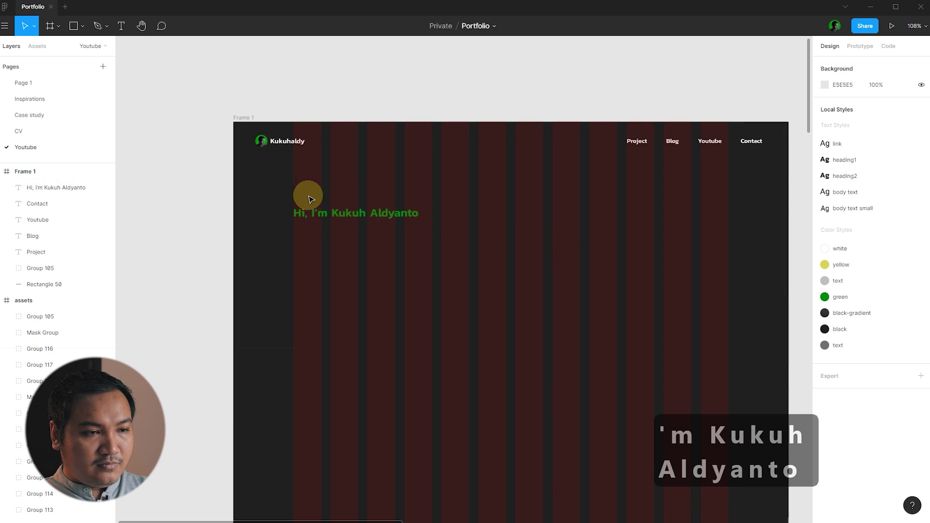
scroll(245, 223, "down", 4)
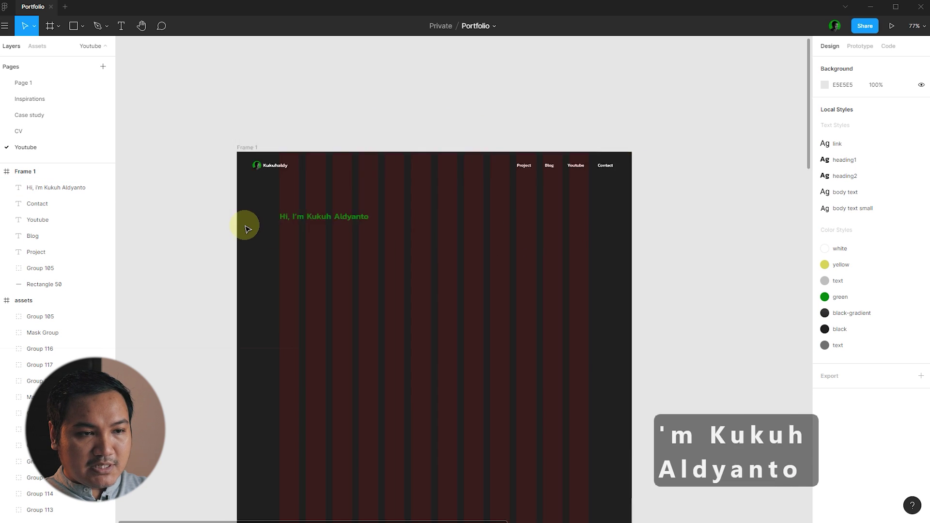
left_click(746, 231)
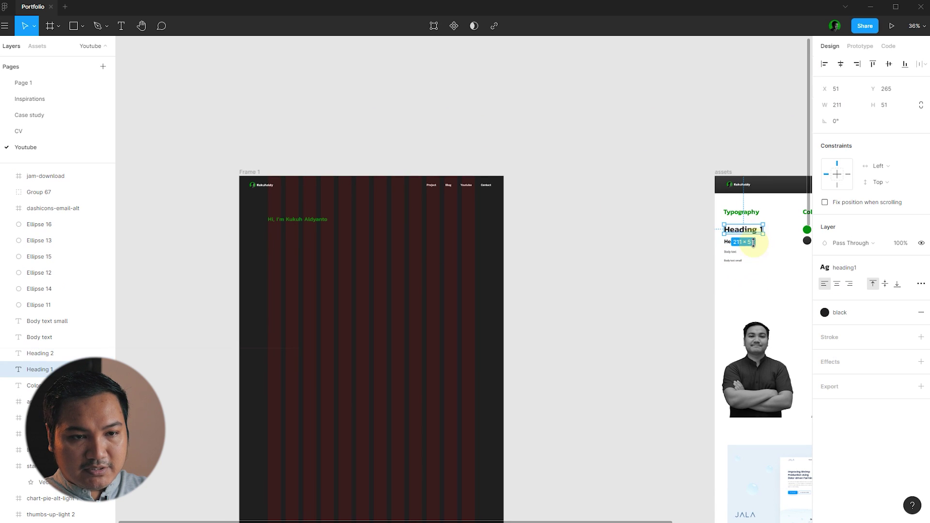
- Add a white Heading 1 copy reading 'UI/UX Designer Who Teaches Design On Youtube.', wrapped onto two lines
left_click_drag(757, 233, 311, 244)
left_click(840, 313)
left_click(832, 350)
left_click(581, 314)
scroll(259, 232, "up", 3)
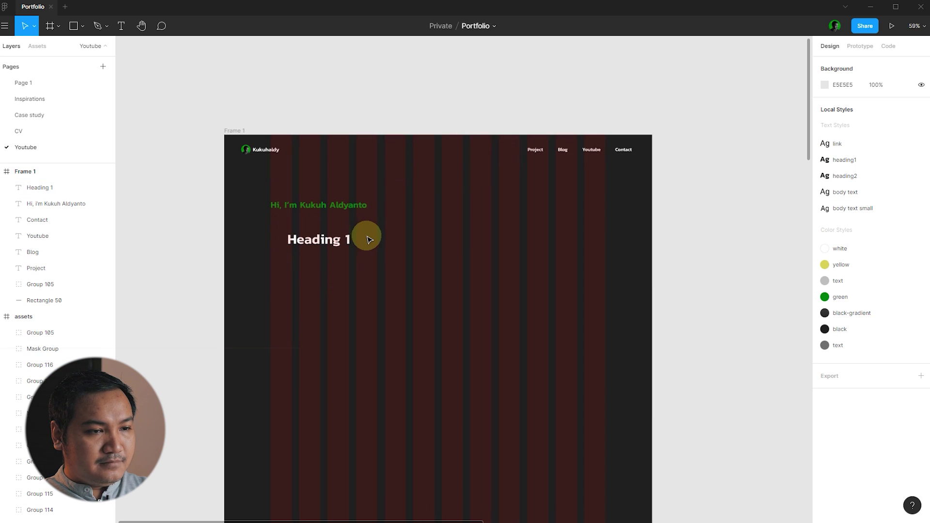
left_click(279, 239)
scroll(279, 240, "up", 3)
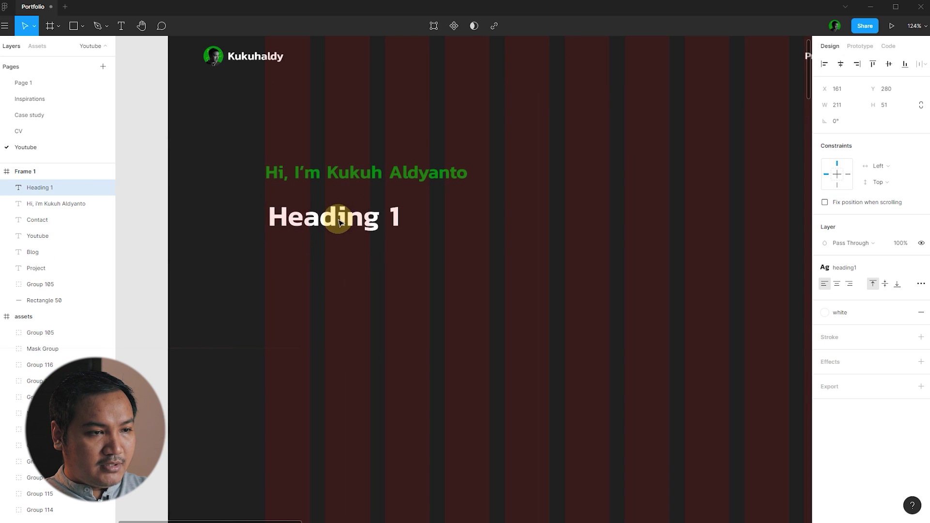
left_click(513, 241)
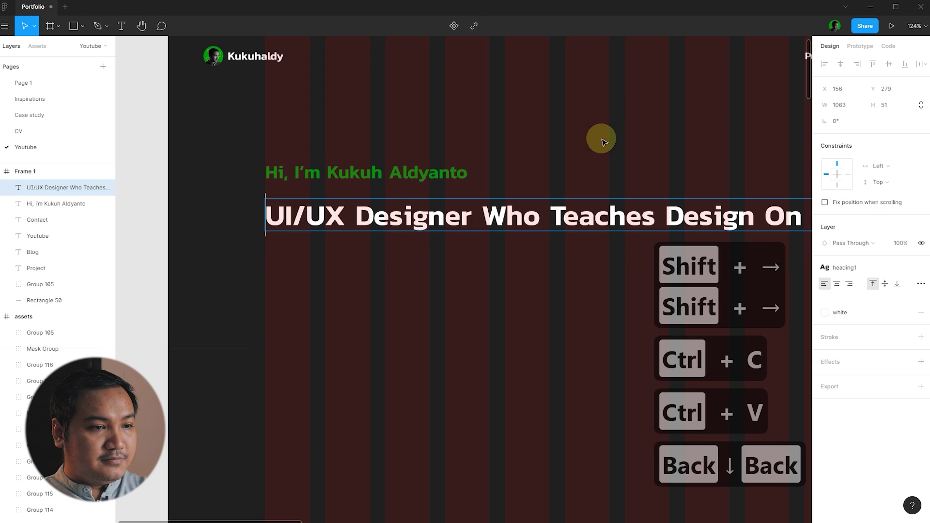
scroll(436, 257, "down", 3)
key("Escape")
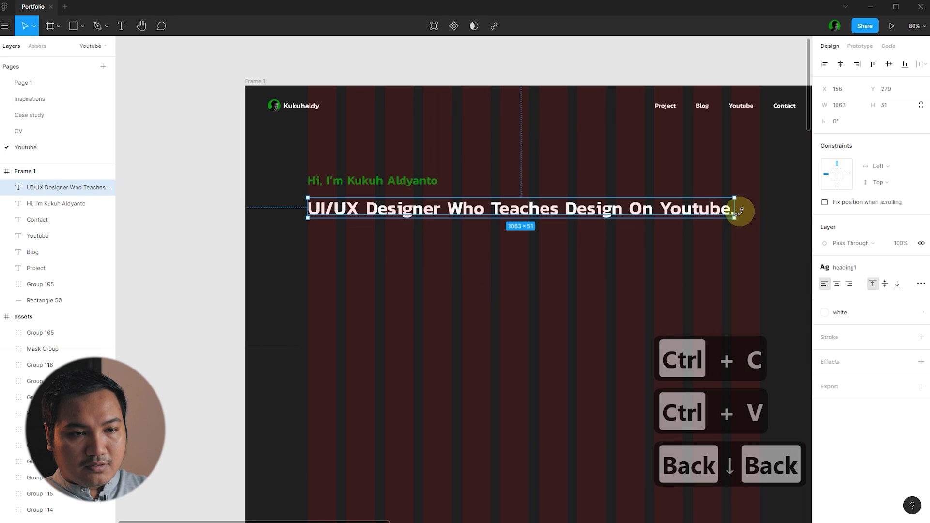
left_click_drag(733, 213, 557, 225)
- Hide Frame 1's layout grid columns with Ctrl+Shift+4
key("Escape")
scroll(483, 220, "down", 2)
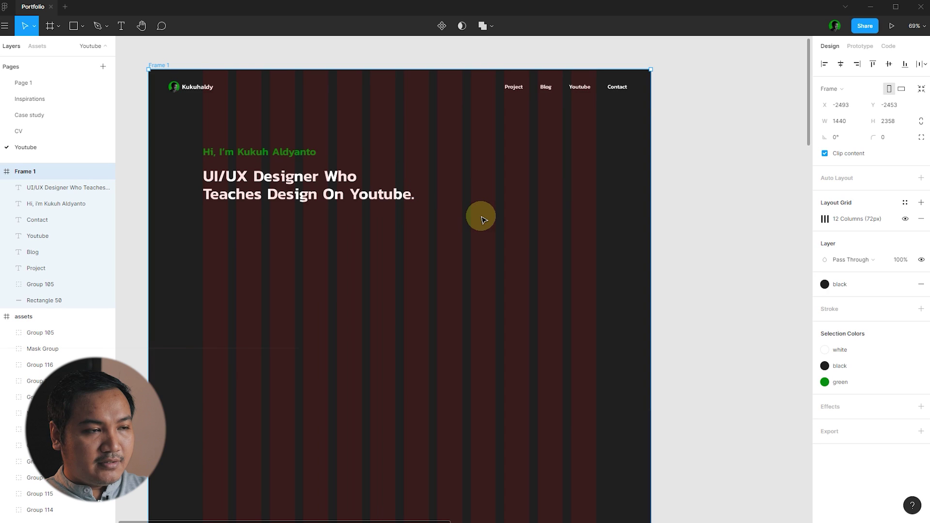
scroll(499, 212, "down", 2)
left_click(282, 87)
left_click(260, 104)
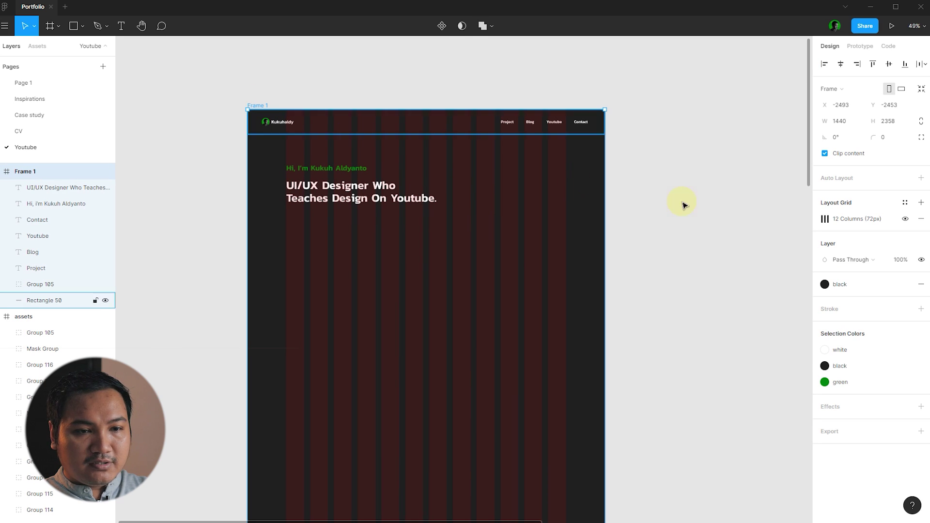
key("ctrl+shift+4")
scroll(374, 271, "down", 2)
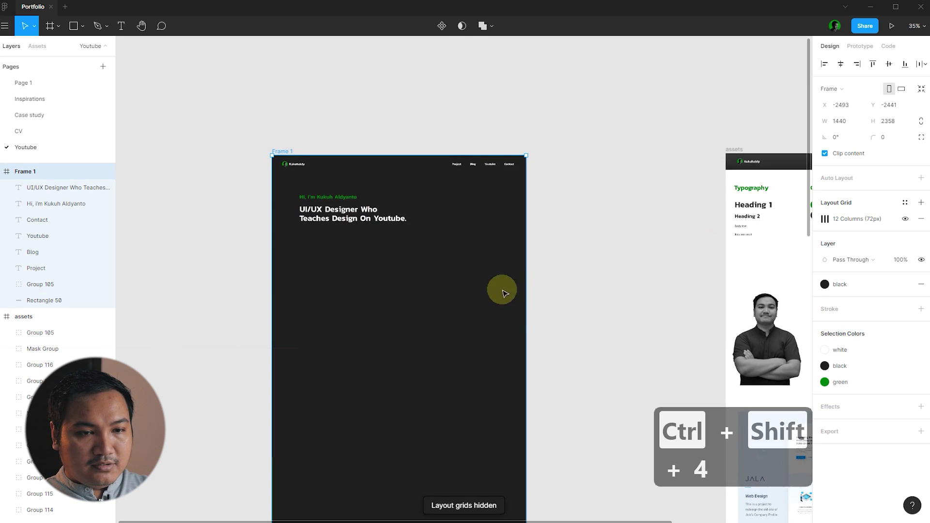
- Place a grey Body text intro paragraph about working as a UI UX designer, left-aligned under the tagline
left_click(757, 256)
left_click(741, 226)
left_click_drag(748, 236, 315, 242)
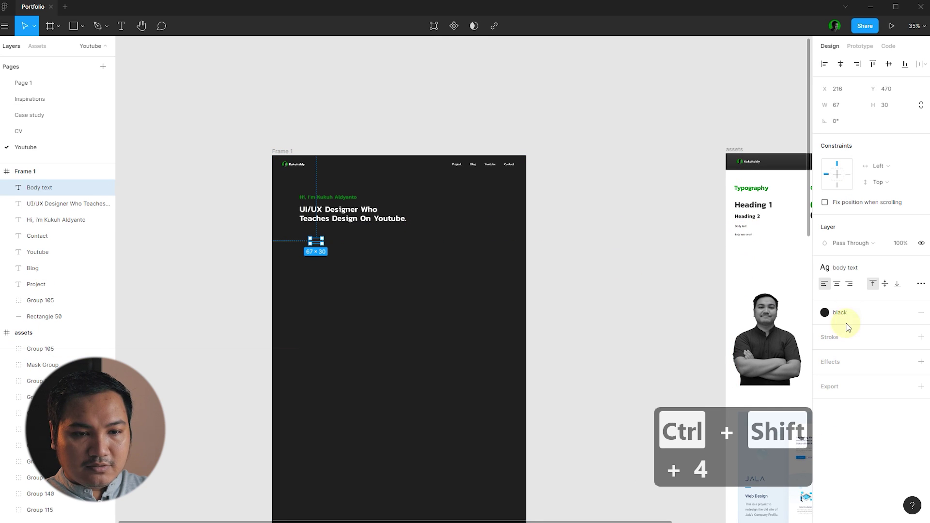
left_click(847, 312)
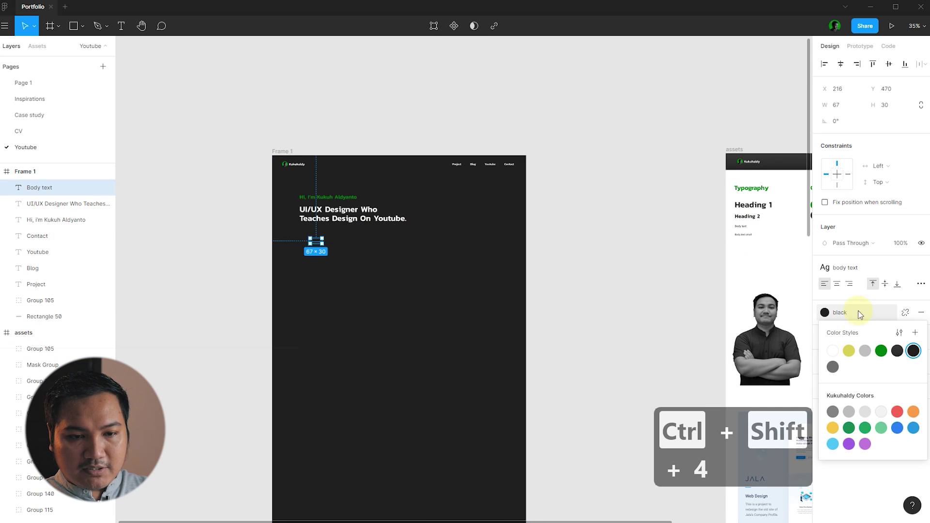
left_click(865, 351)
left_click(363, 232)
scroll(373, 247, "up", 5)
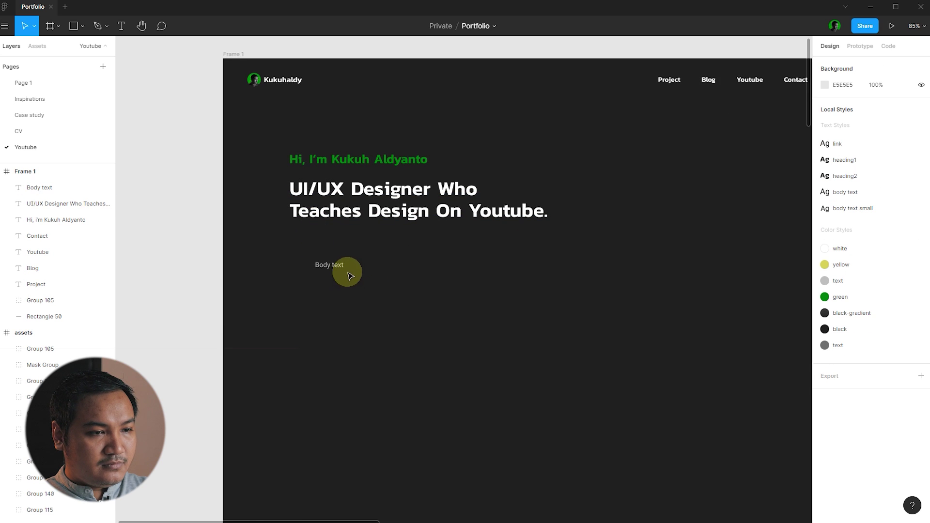
left_click_drag(334, 267, 305, 249)
key("Escape")
left_click(307, 252)
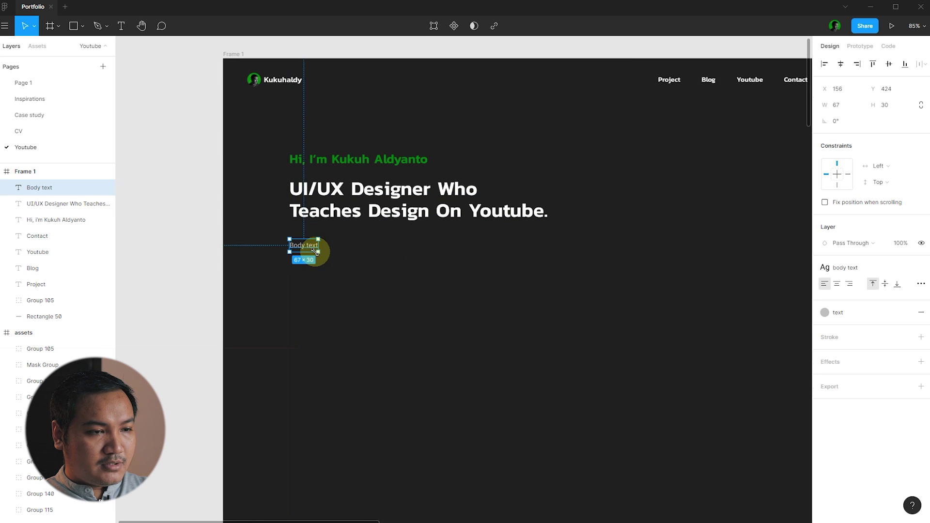
left_click(499, 274)
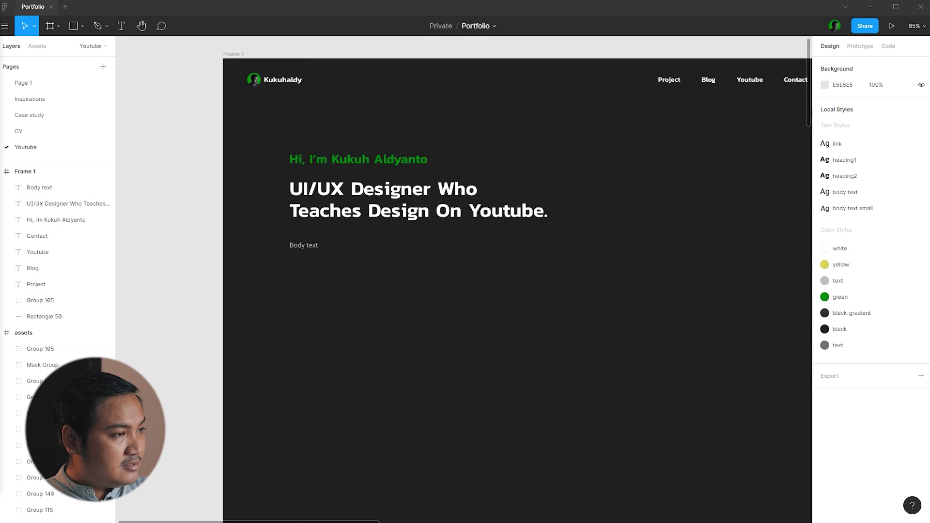
left_click(697, 297)
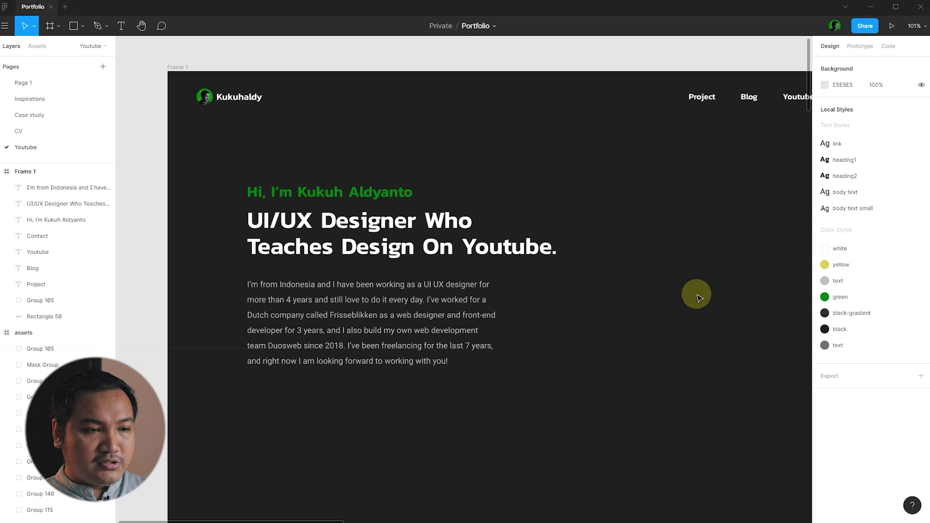
left_click(373, 235)
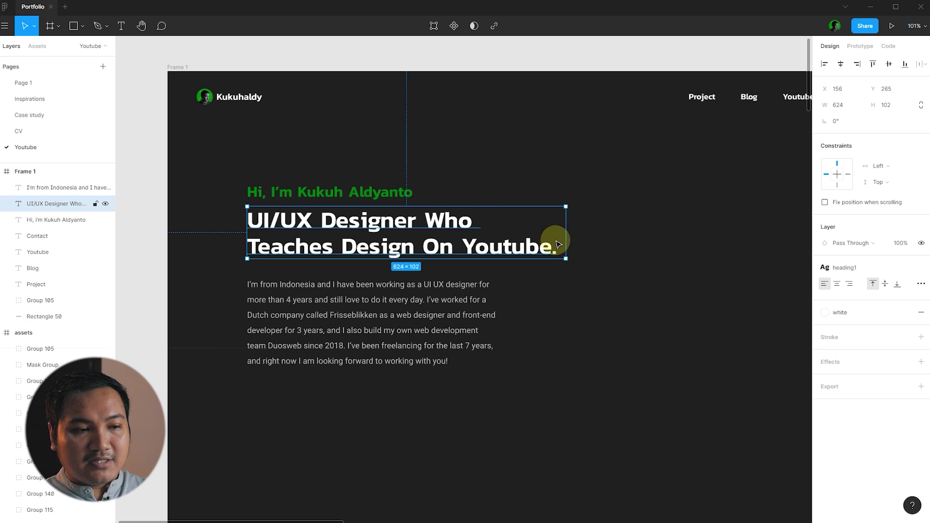
left_click(687, 218)
left_click(432, 245)
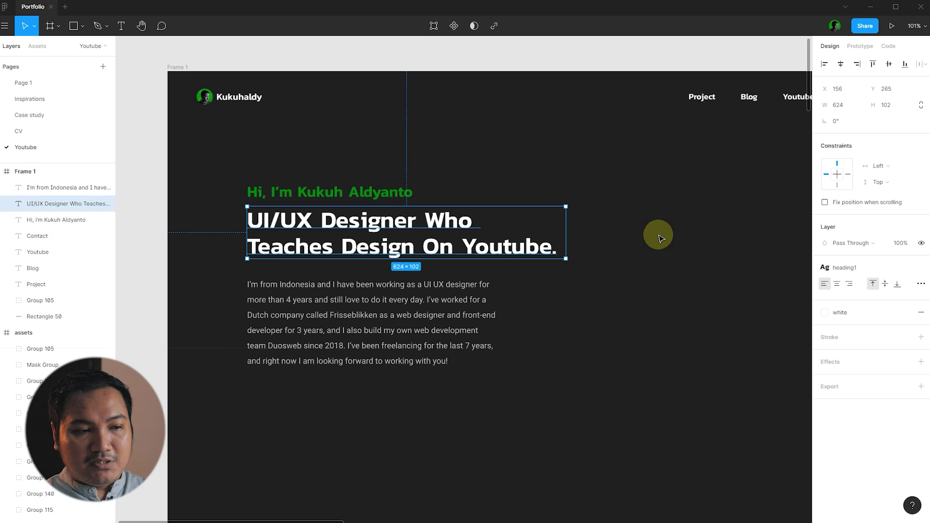
left_click(661, 238)
left_click(545, 242)
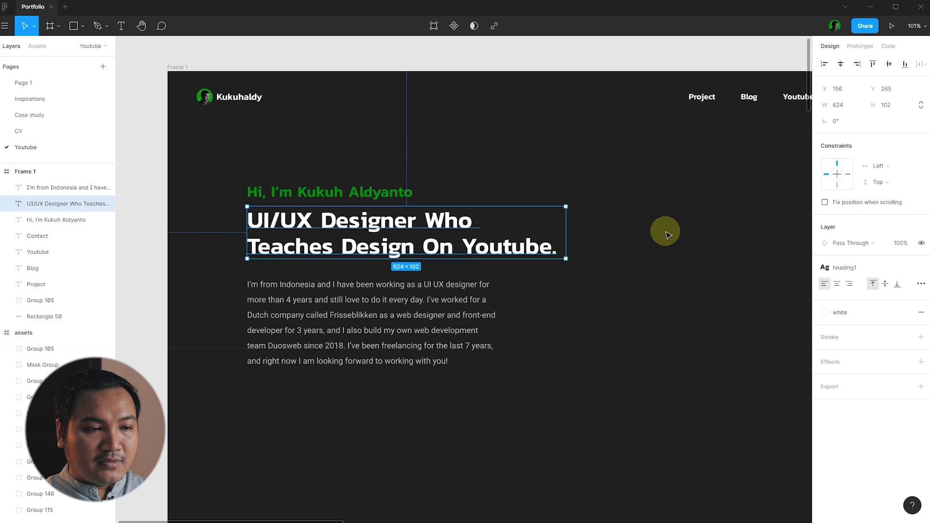
left_click(667, 235)
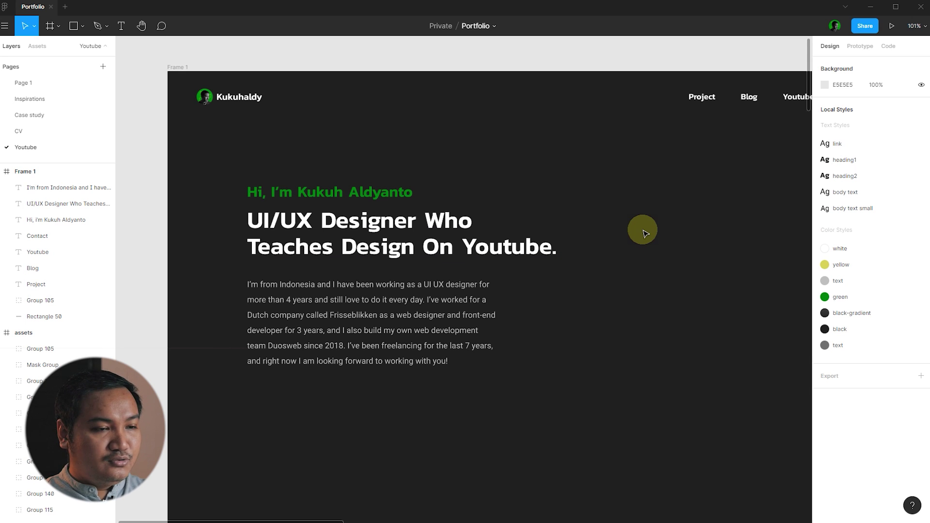
left_click(504, 232)
left_click(679, 242)
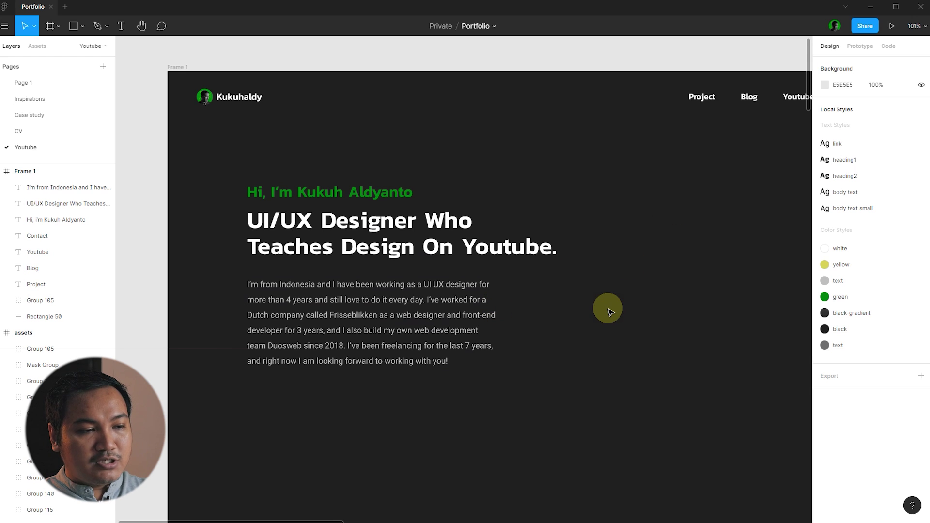
left_click(438, 310)
left_click(592, 305)
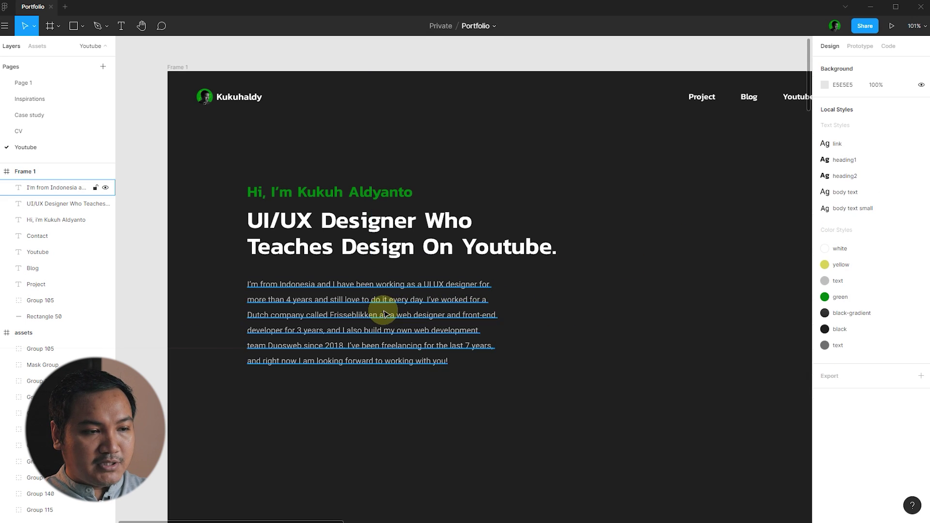
left_click(292, 303)
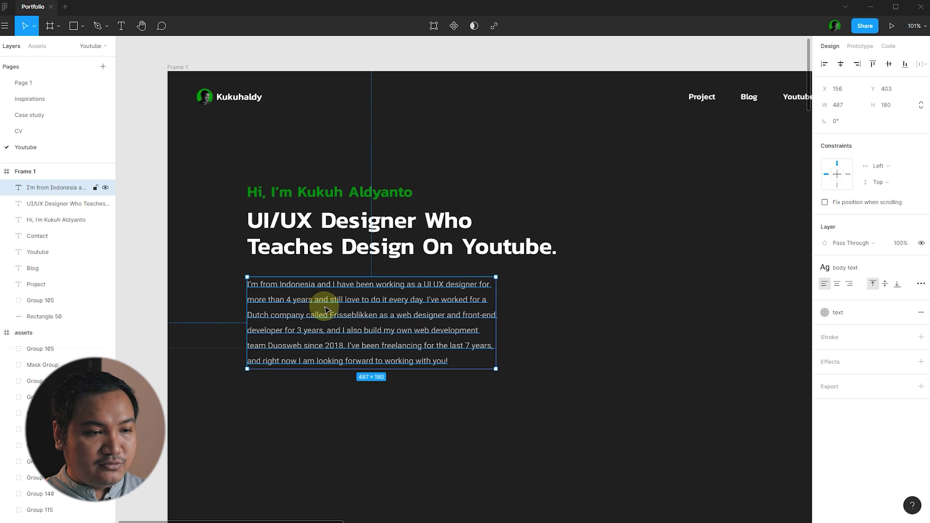
key("Escape")
left_click(455, 306)
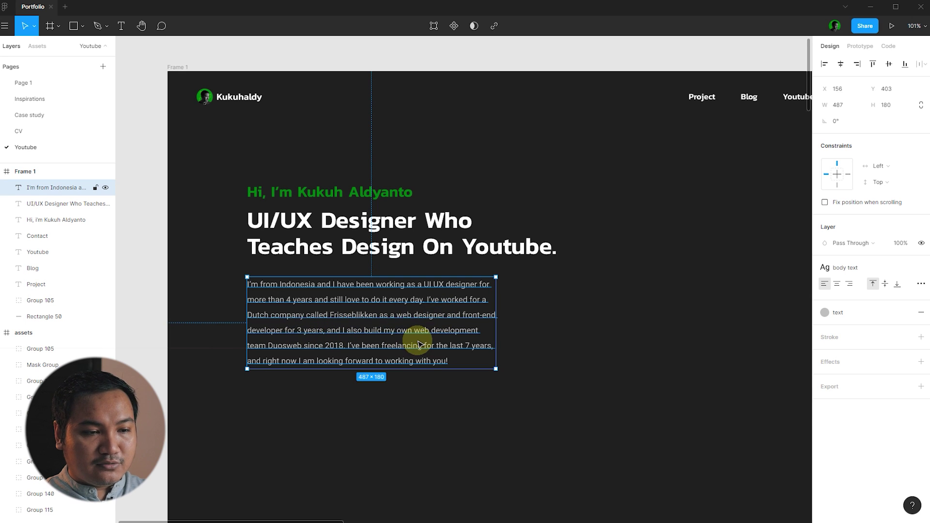
left_click(635, 338)
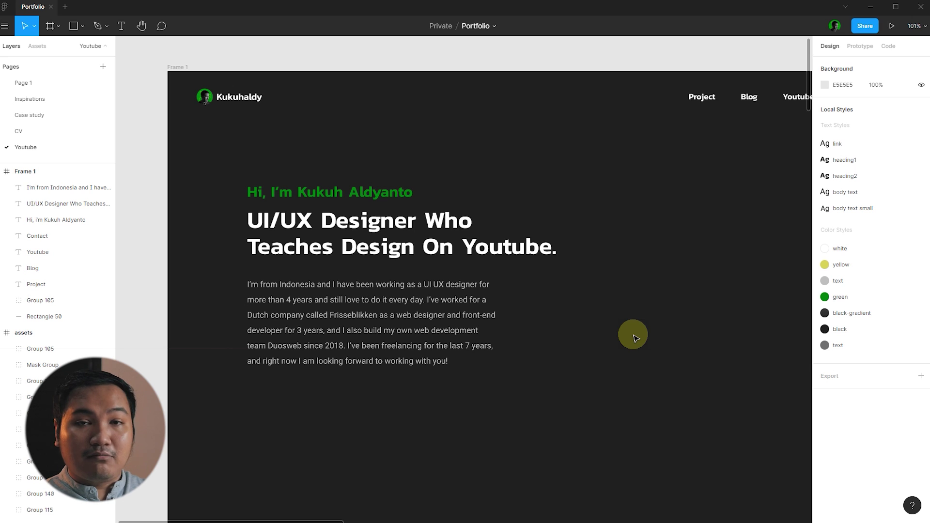
left_click(467, 312)
left_click(565, 303)
left_click(419, 292)
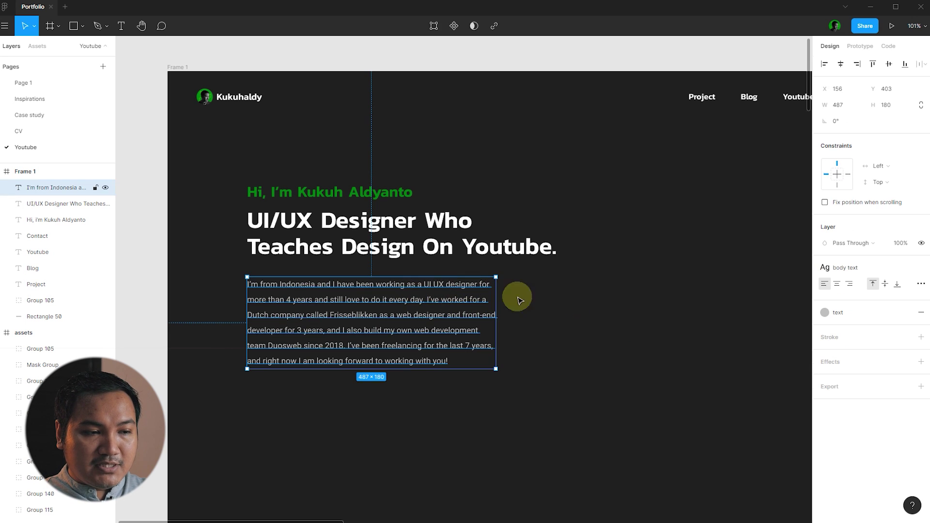
left_click(558, 298)
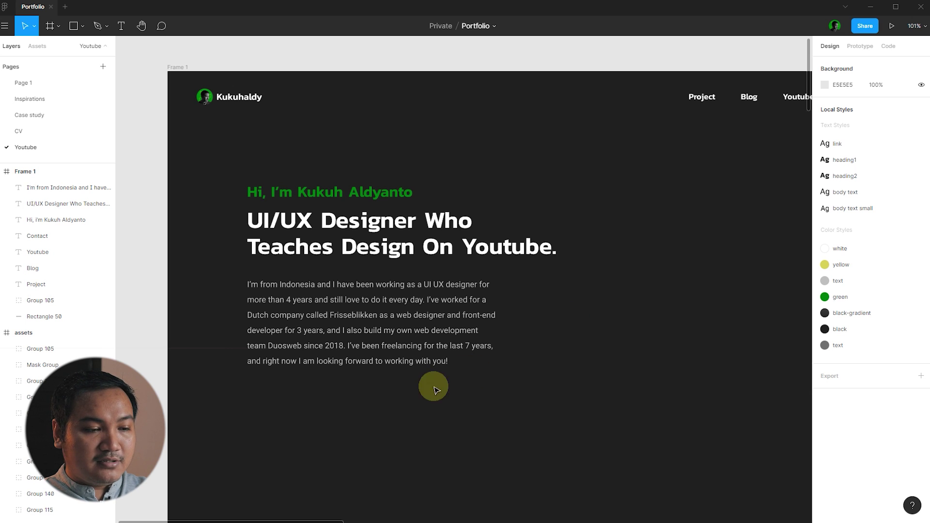
scroll(470, 326, "down", 1)
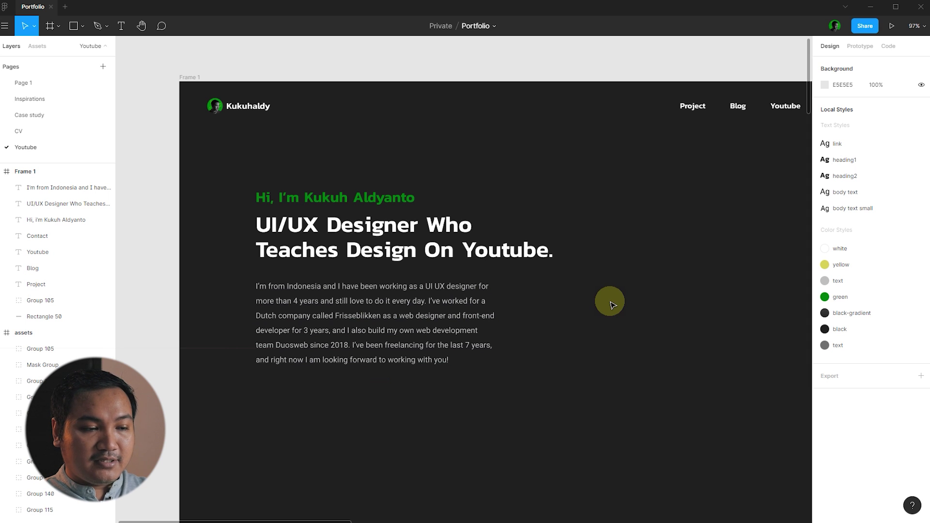
scroll(611, 304, "down", 1)
- Draw a rectangle beneath the intro paragraph and set its height to 48
left_click(73, 26)
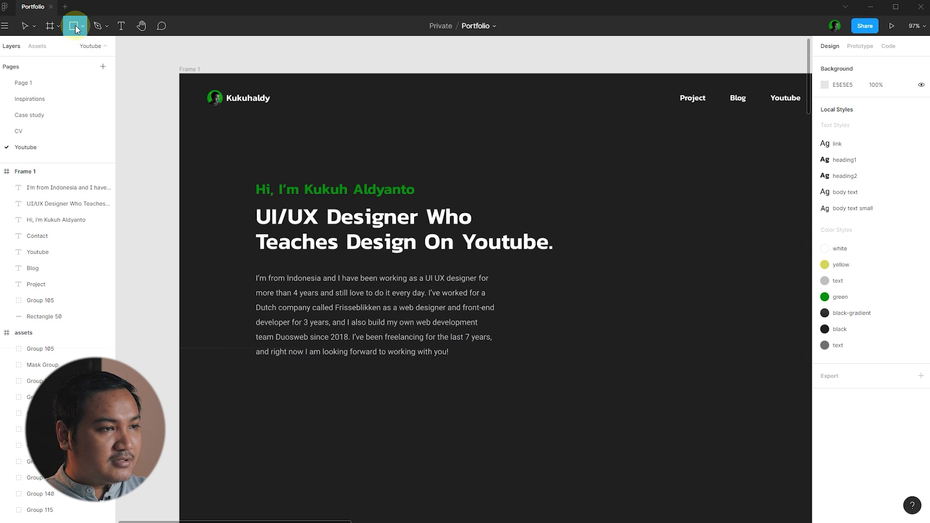
scroll(291, 359, "down", 2)
scroll(266, 349, "up", 2)
left_click_drag(258, 331, 335, 358)
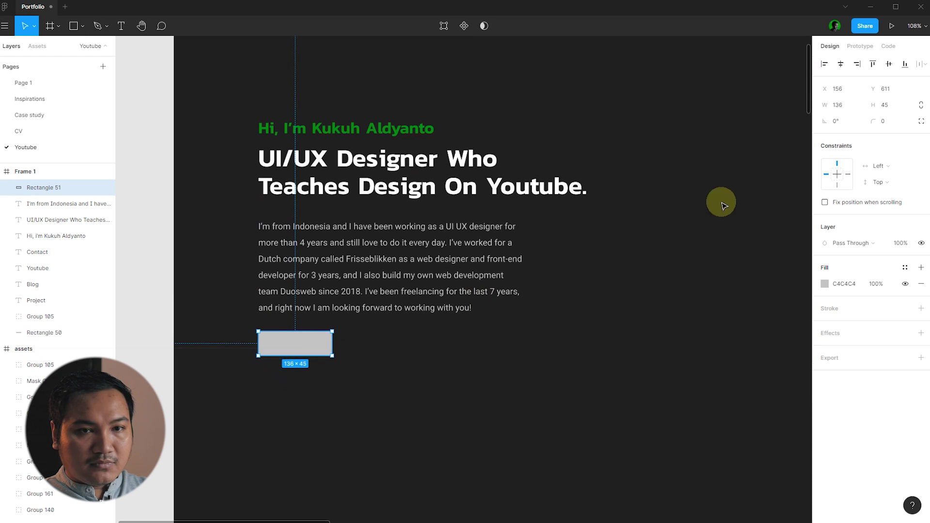
left_click(888, 108)
type("48")
key("Return")
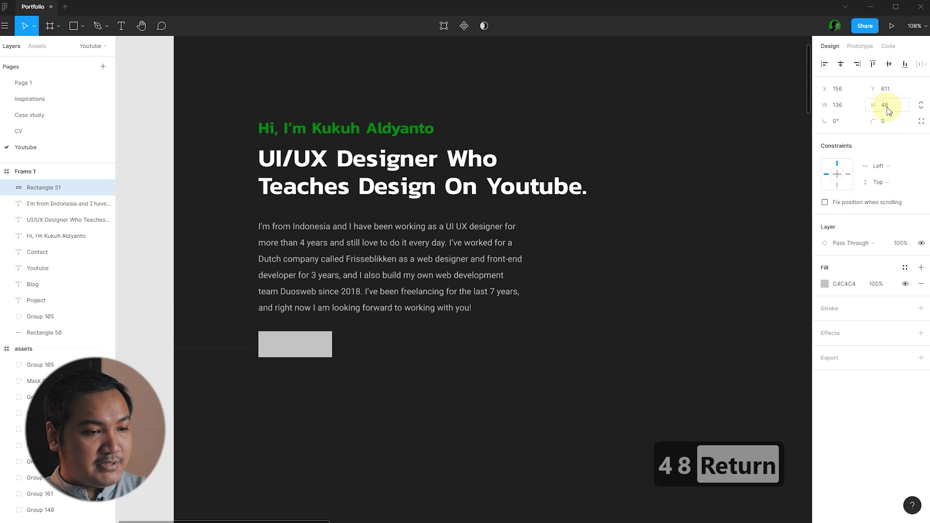
- Give the rectangle a corner radius of 3
scroll(797, 235, "up", 3)
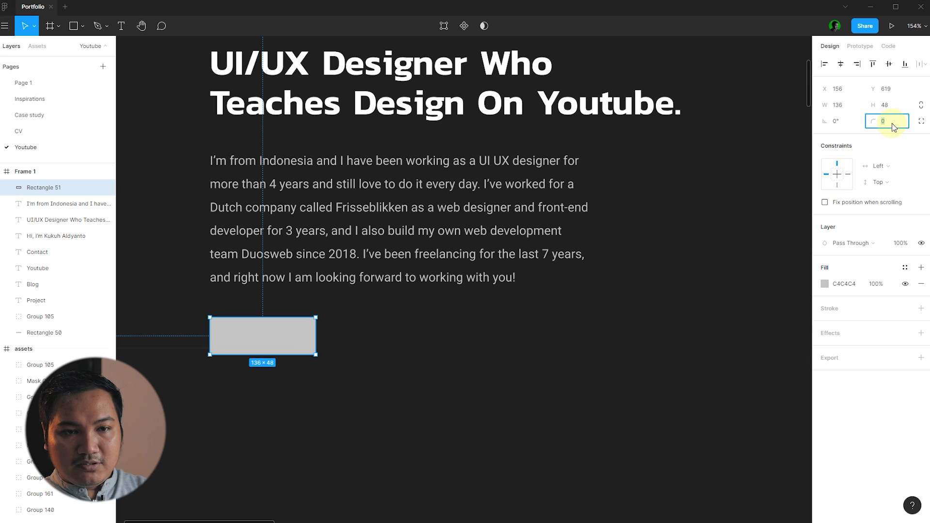
type("10")
key("Return")
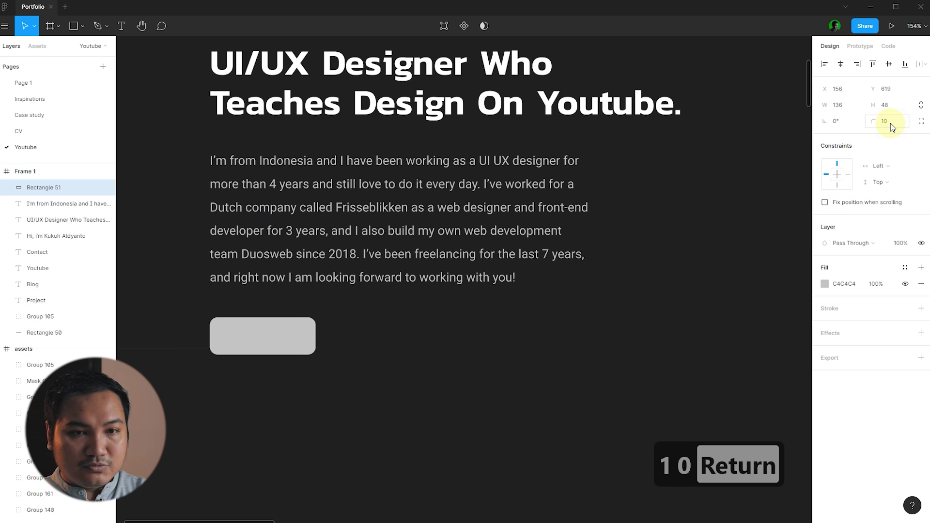
type("5")
key("Return")
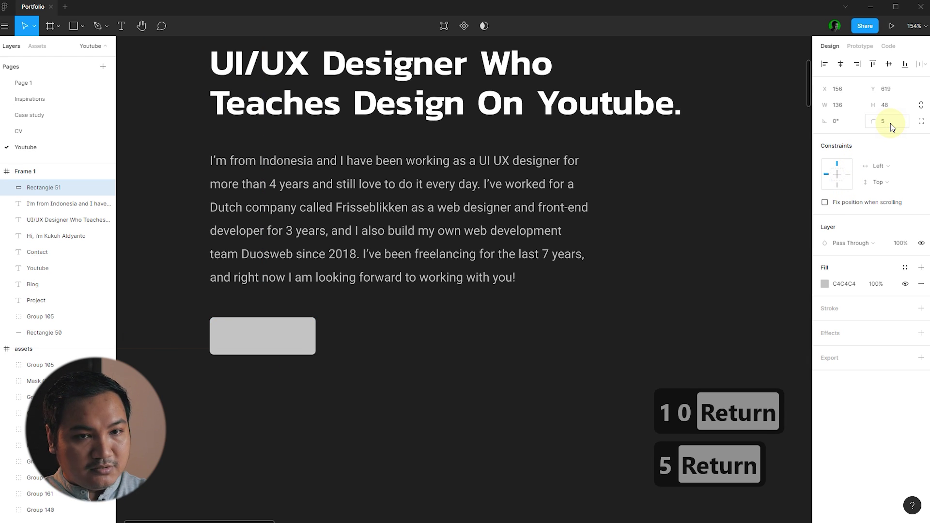
left_click(567, 285)
left_click(291, 336)
left_click(896, 121)
type("3")
key("Return")
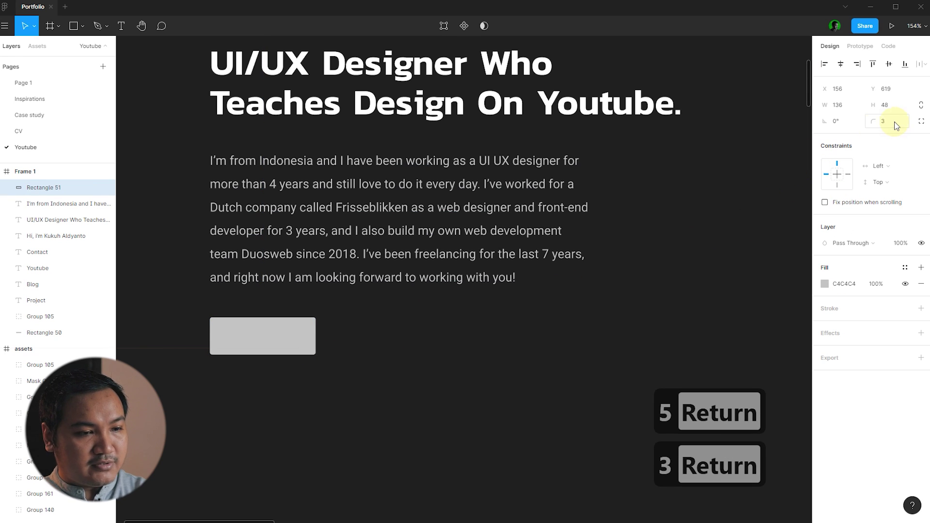
- Fill the rectangle with the green colour style
left_click(599, 366)
scroll(521, 316, "down", 3)
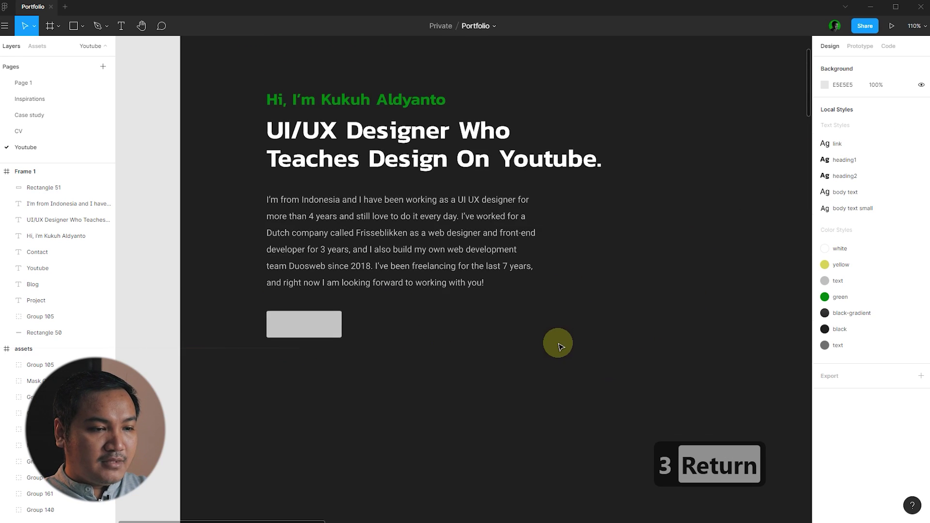
left_click(339, 328)
left_click(905, 269)
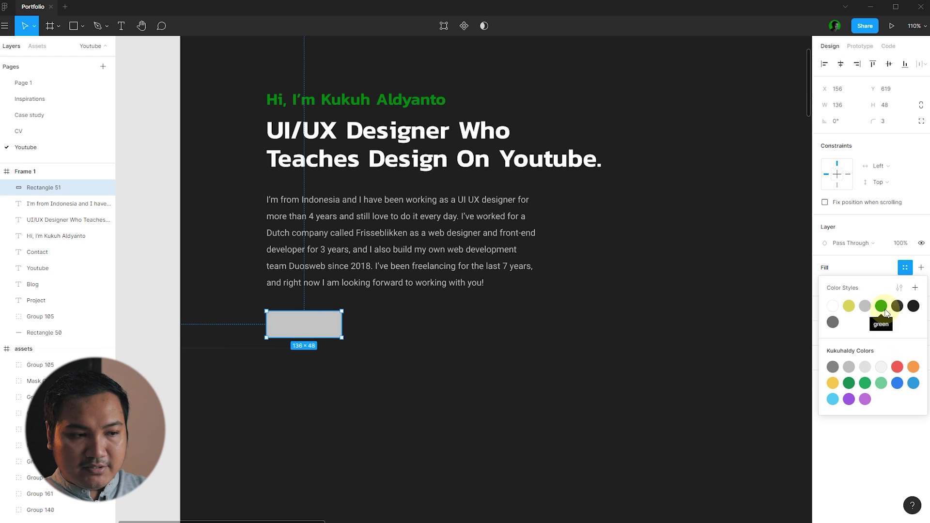
left_click(881, 306)
left_click(581, 368)
scroll(276, 319, "down", 5)
scroll(615, 261, "up", 10)
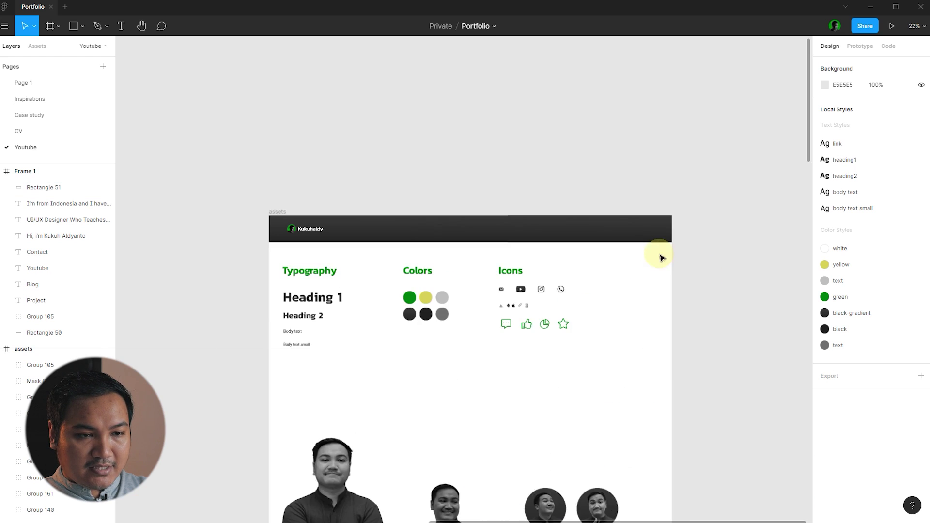
left_click(409, 336)
- Copy the email icon from the assets frame onto the green button and make it white
key("ctrl+c")
scroll(731, 284, "down", 8)
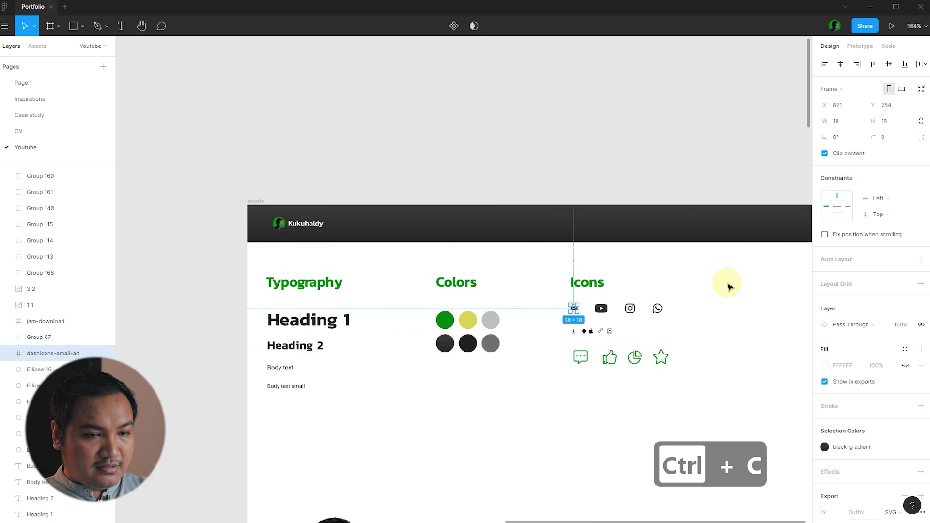
scroll(415, 319, "up", 6)
left_click(347, 270)
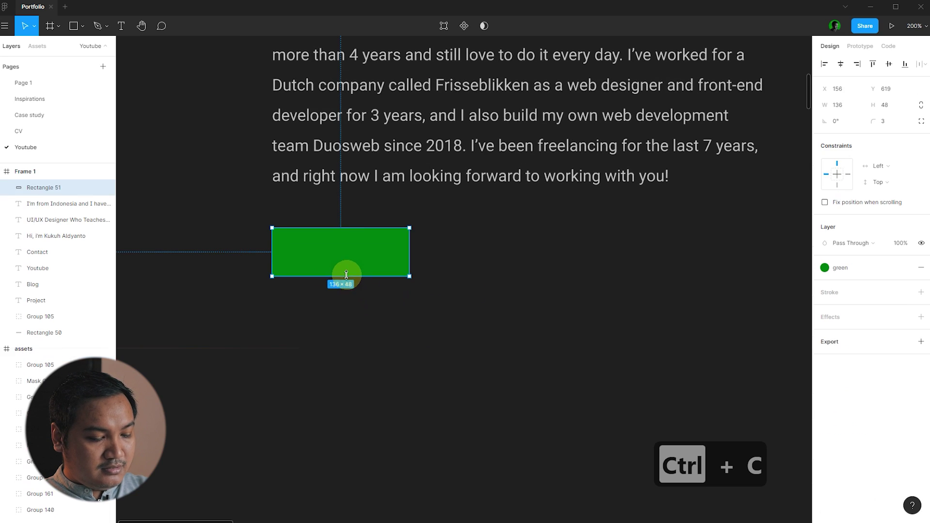
scroll(536, 338, "up", 5)
key("ctrl+v")
scroll(726, 209, "down", 3)
left_click_drag(684, 132, 380, 315)
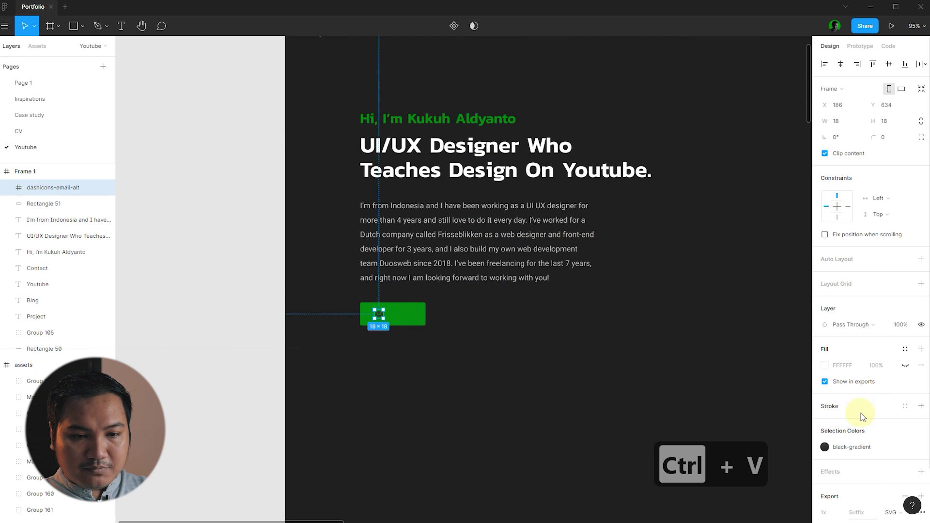
left_click(889, 447)
left_click(718, 410)
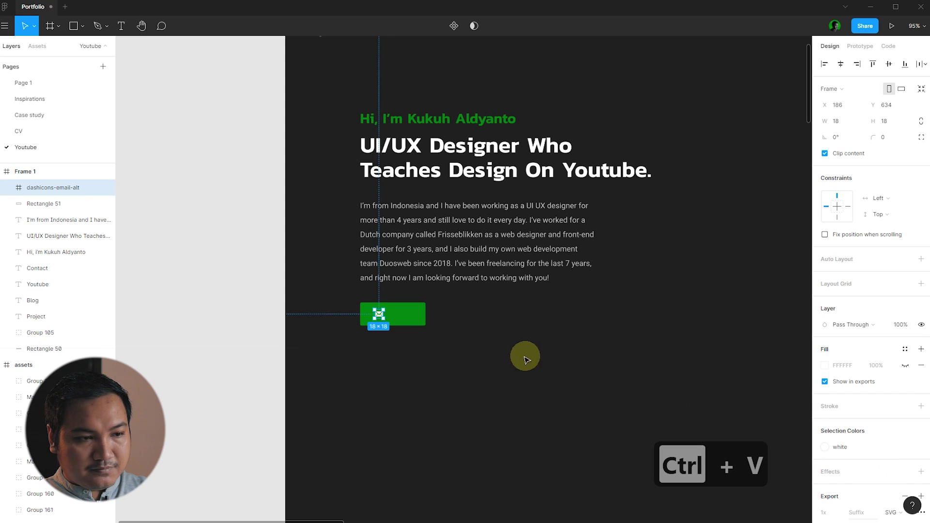
left_click(525, 355)
- Resize the green button to 56 high and widen it to 192
scroll(431, 334, "up", 5)
left_click(399, 311)
left_click(899, 112)
type("56")
key("Return")
left_click(630, 319)
left_click(394, 312)
left_click_drag(416, 302, 470, 303)
key("Escape")
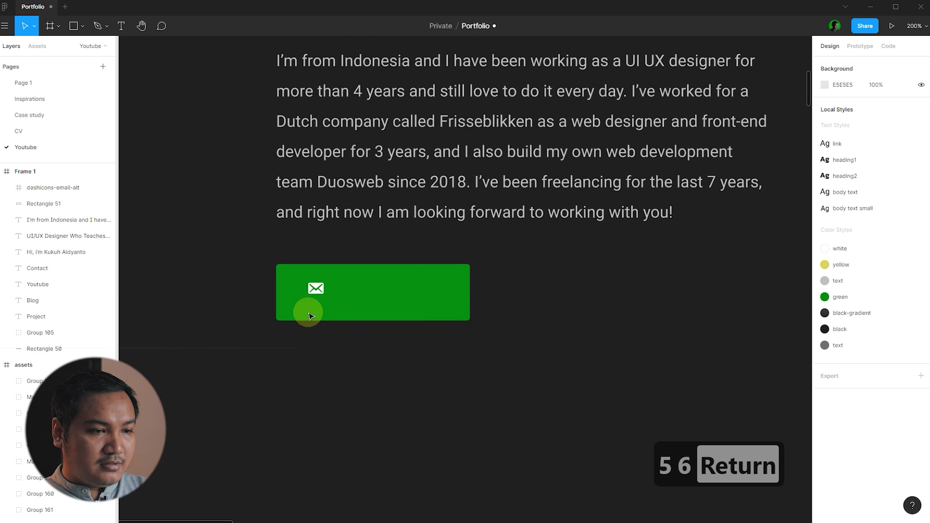
- Duplicate the intro paragraph below the button
left_click(307, 311)
left_click(316, 288, "shift")
left_click(568, 337)
scroll(568, 337, "down", 3)
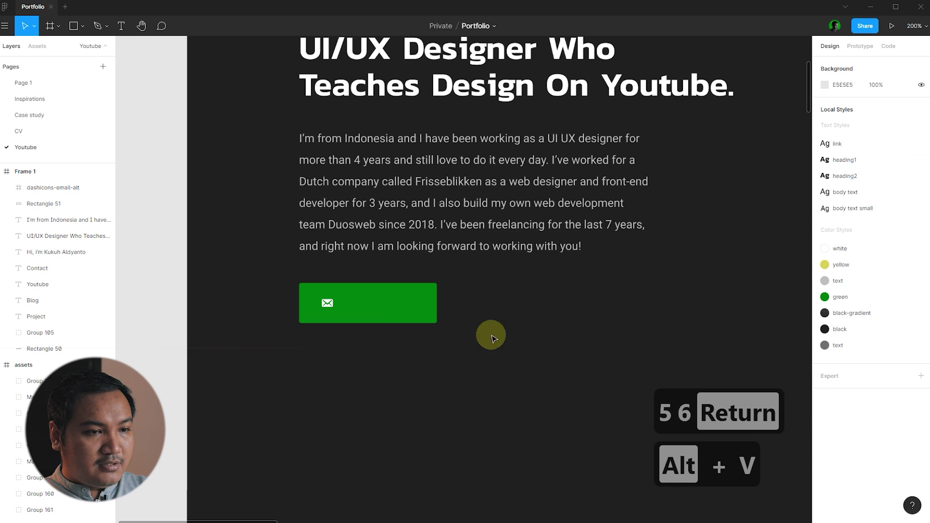
left_click(372, 203)
left_click_drag(372, 203, 429, 348)
- Turn the paragraph copy into a white 'Email Me' label with auto width
key("ctrl+x")
key("ctrl+v")
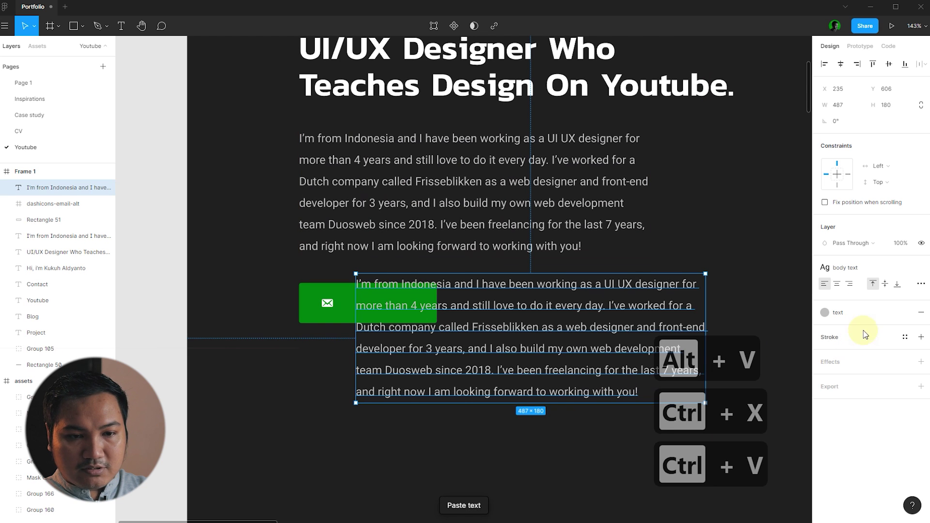
left_click(857, 312)
left_click(834, 352)
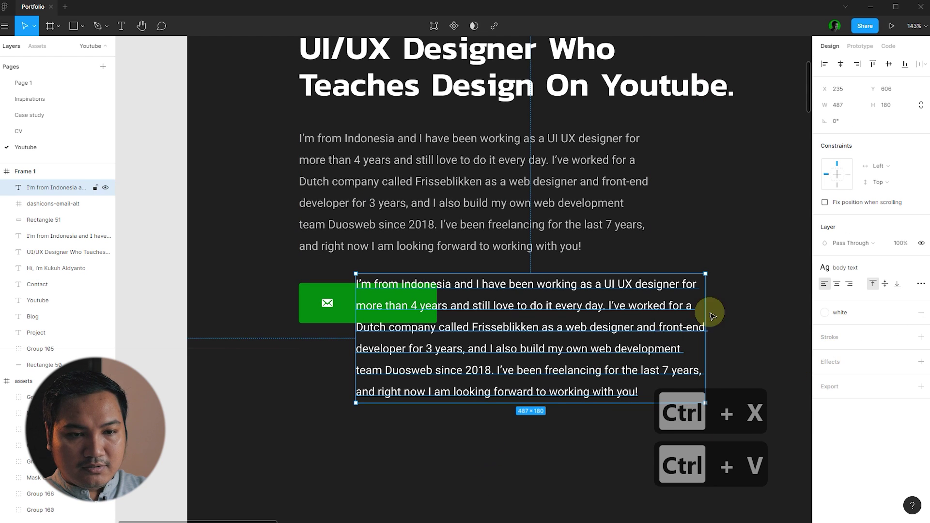
double_click(548, 306)
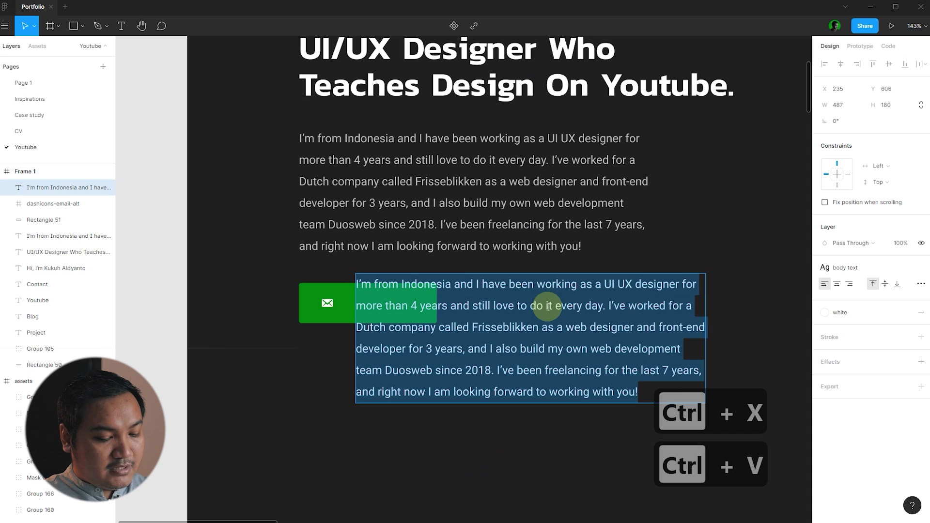
type("Email M")
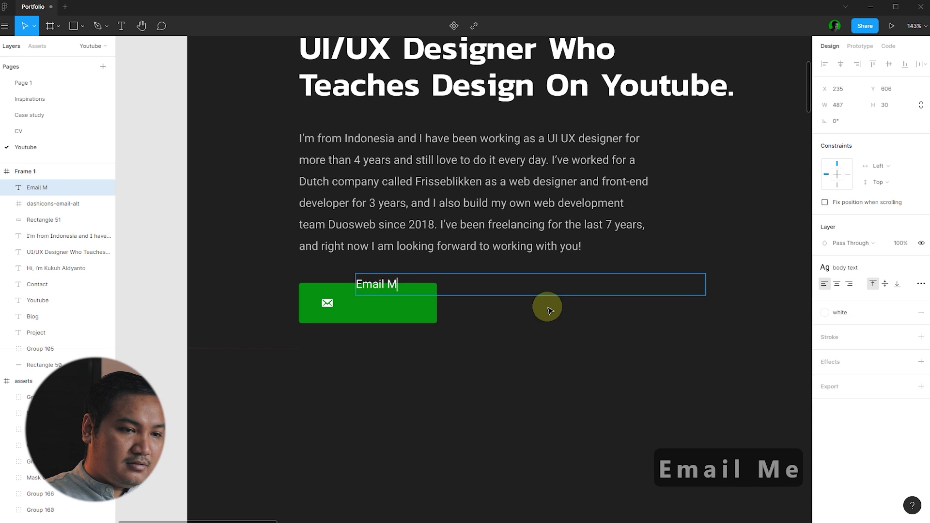
type("e")
key("Escape")
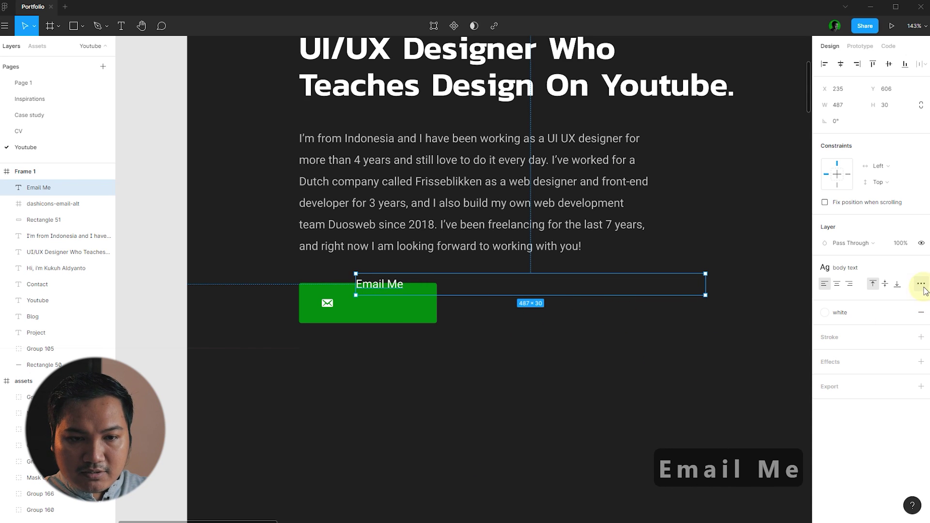
left_click(921, 287)
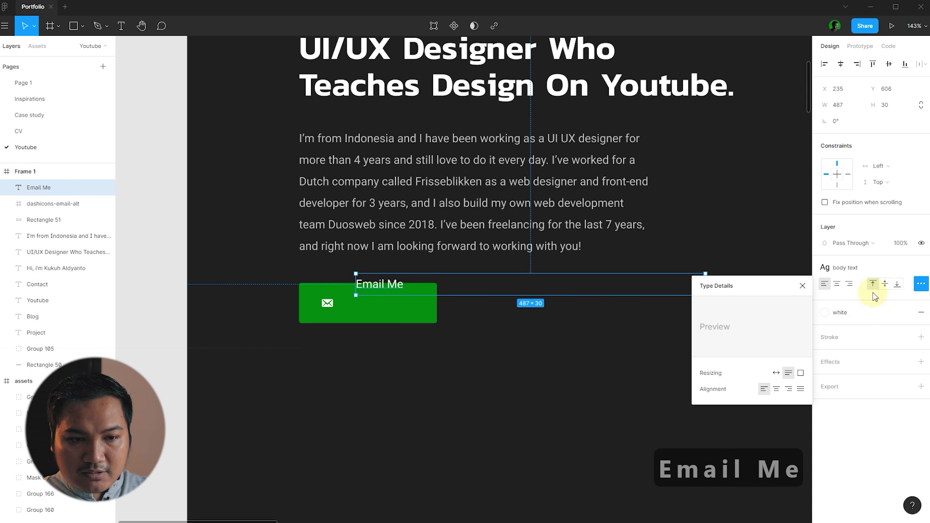
left_click(776, 373)
left_click(612, 396)
- Group the Email Me label with the icon and centre the group in the green button
scroll(382, 290, "up", 5)
left_click(398, 272)
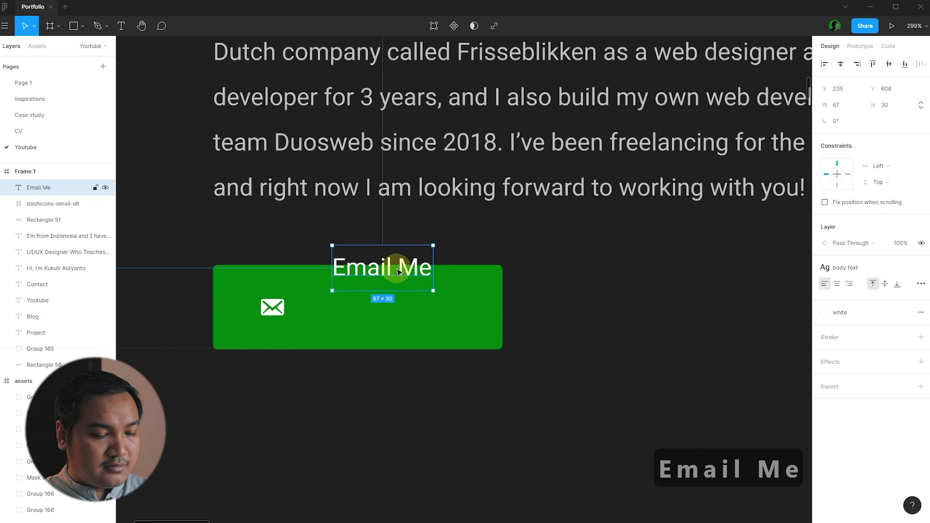
key("alt+v")
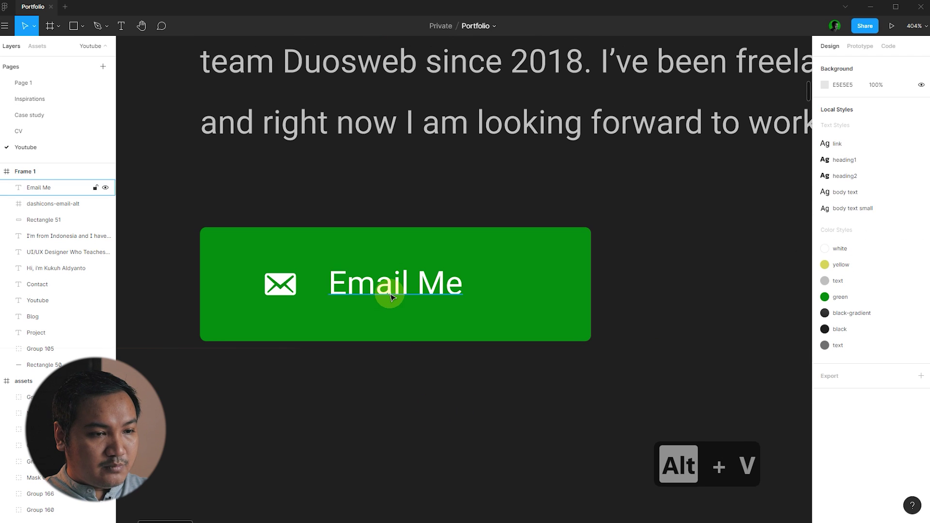
left_click(278, 292, "shift")
key("ctrl+g")
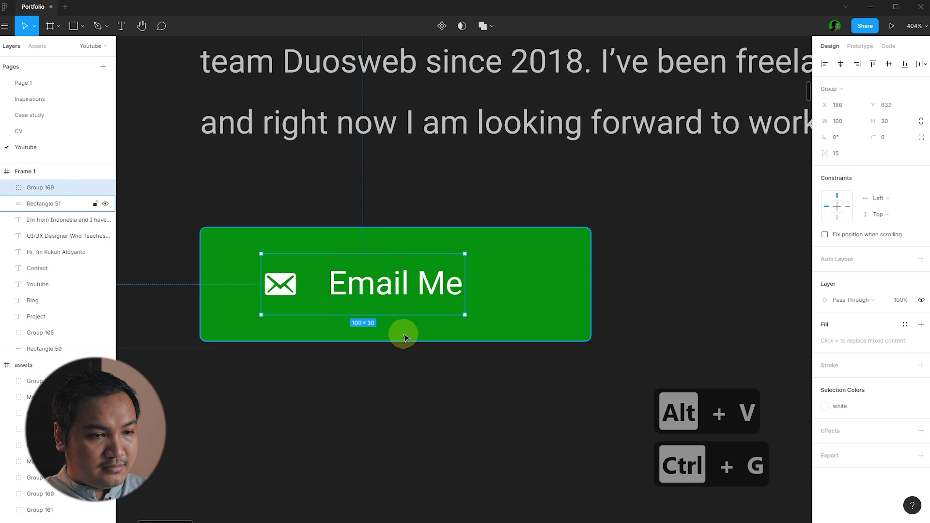
left_click(521, 300, "shift")
key("alt+h")
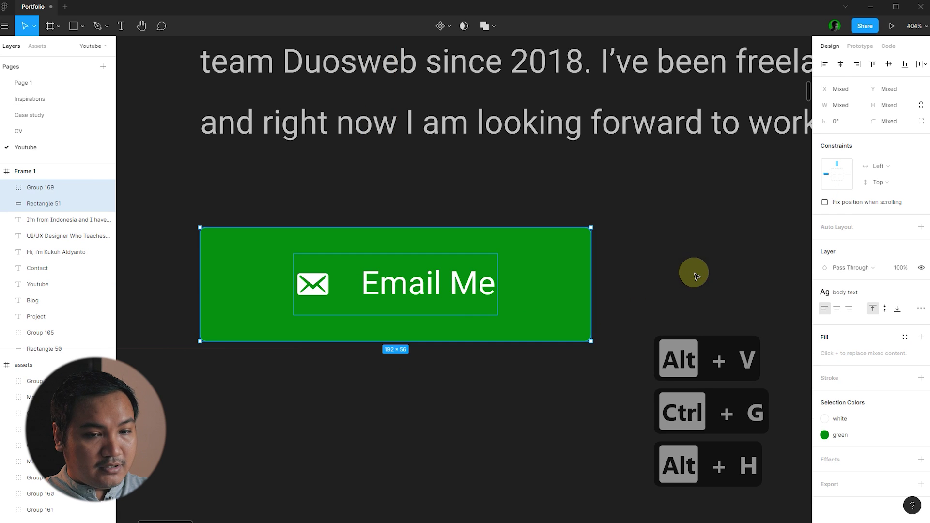
- Narrow the green button to 154 wide around the label group
left_click(691, 272)
left_click(395, 299)
scroll(306, 336, "down", 5)
scroll(301, 285, "up", 3)
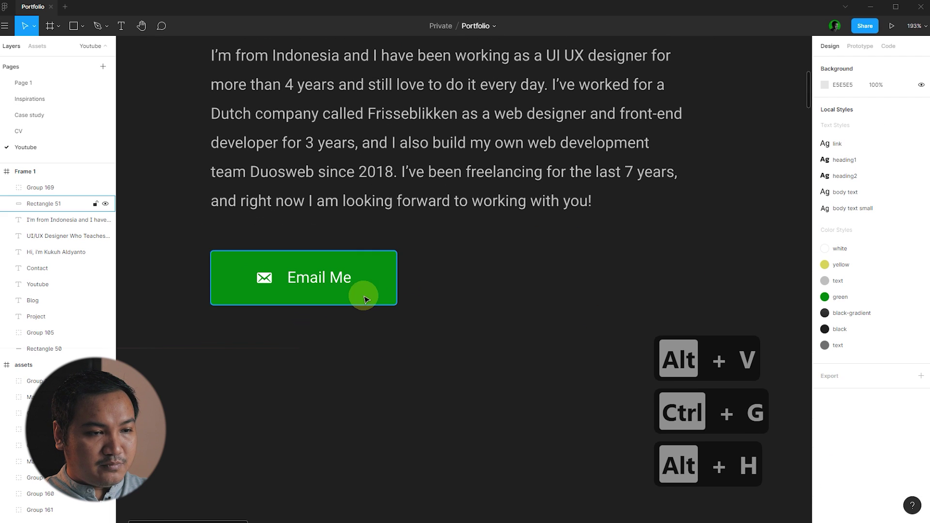
key("ctrl+z")
left_click_drag(397, 283, 360, 278)
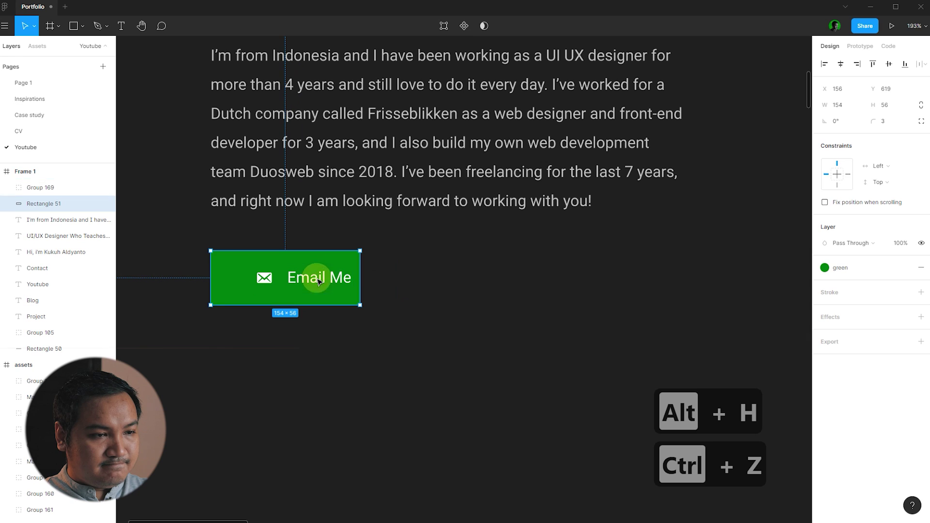
left_click(338, 280, "shift")
left_click(445, 265)
scroll(380, 326, "down", 3)
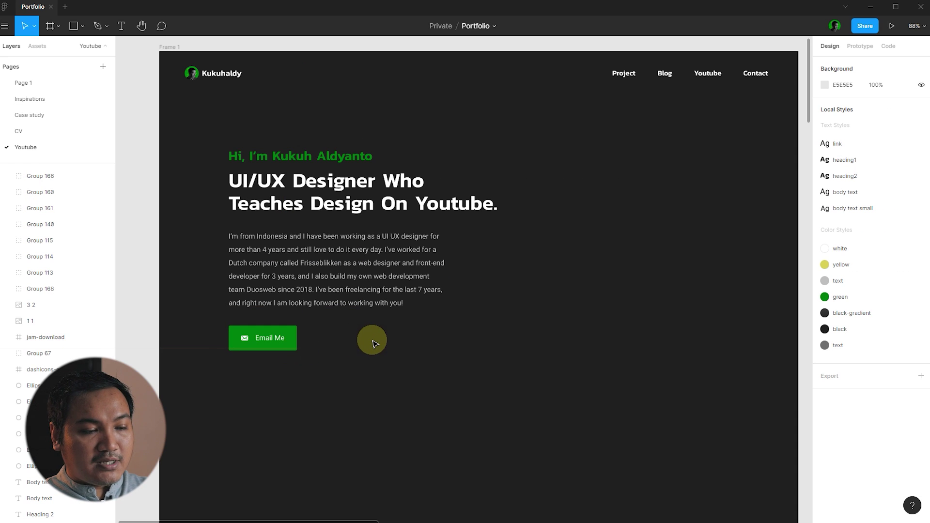
- Copy the YouTube, Instagram and WhatsApp icon row from the assets and place it beside Email Me
scroll(254, 266, "down", 5)
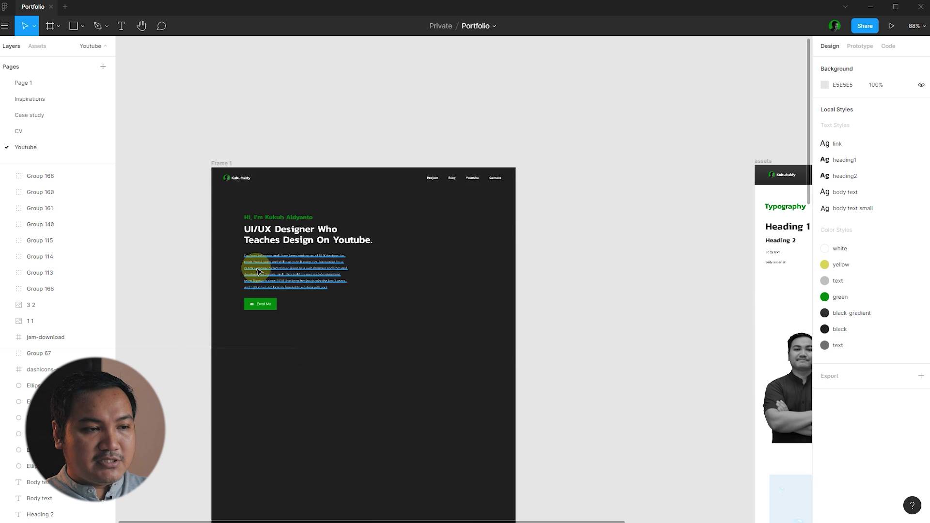
scroll(625, 245, "up", 8)
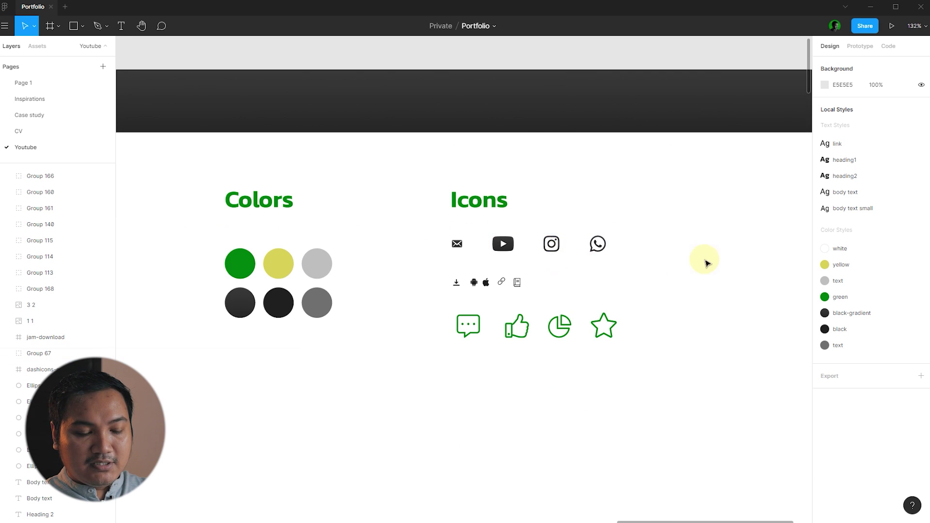
scroll(705, 261, "up", 2)
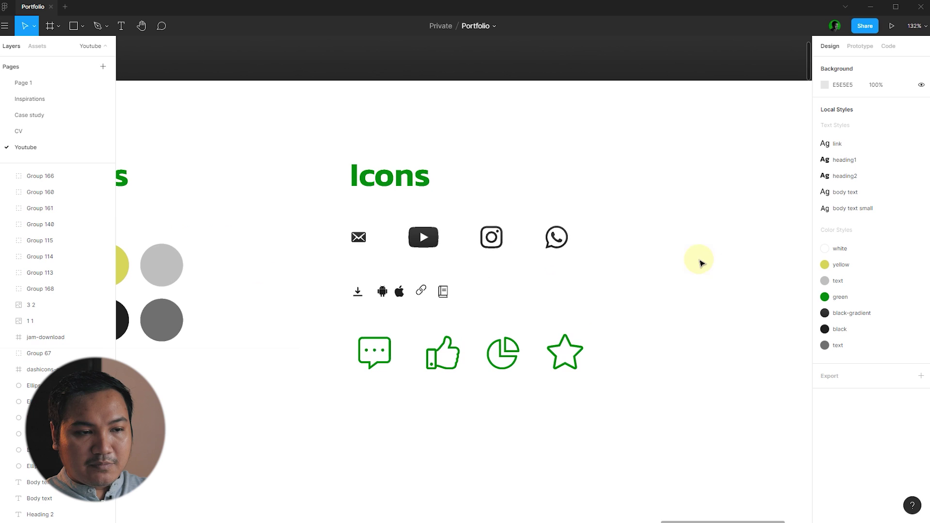
left_click(559, 244)
key("ctrl+c")
scroll(699, 264, "down", 7)
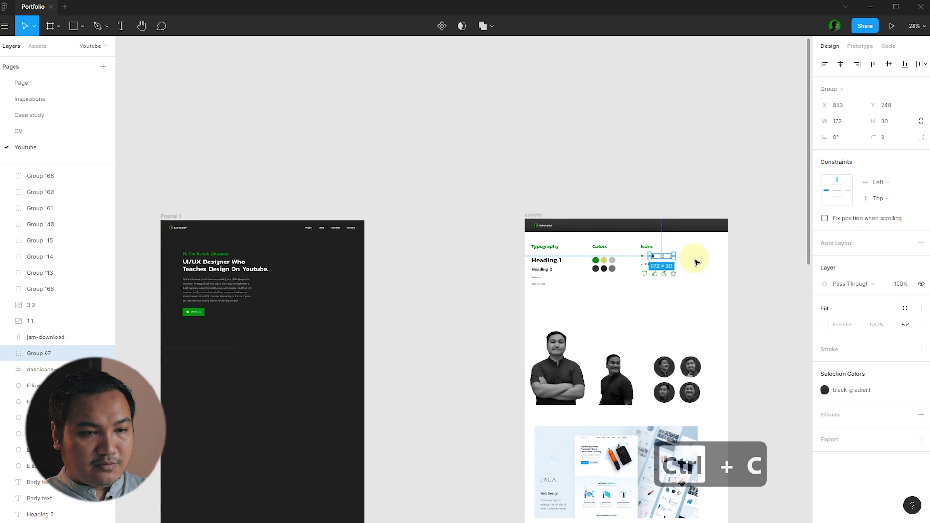
scroll(299, 313, "up", 8)
key("ctrl+v")
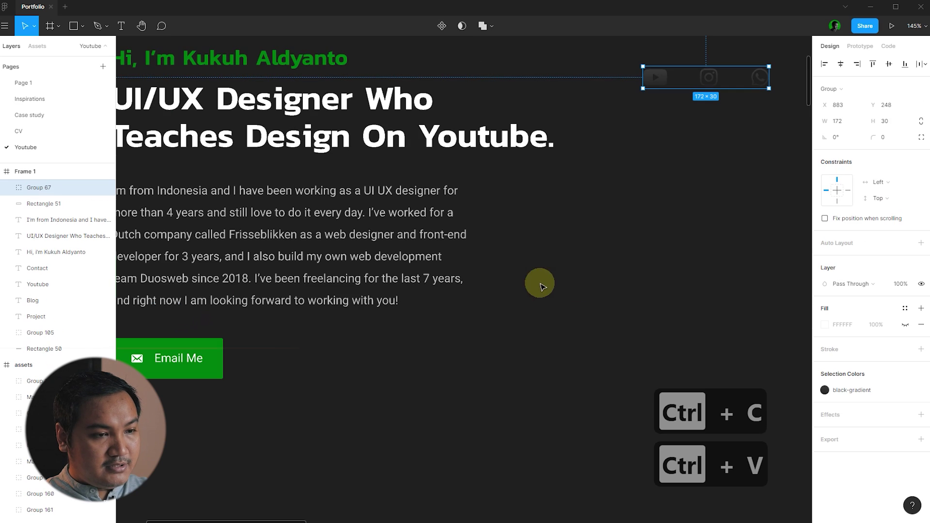
left_click(628, 268)
left_click_drag(712, 86, 324, 368)
- Recolour the icon row light grey and nudge it slightly right for spacing
left_click(879, 390)
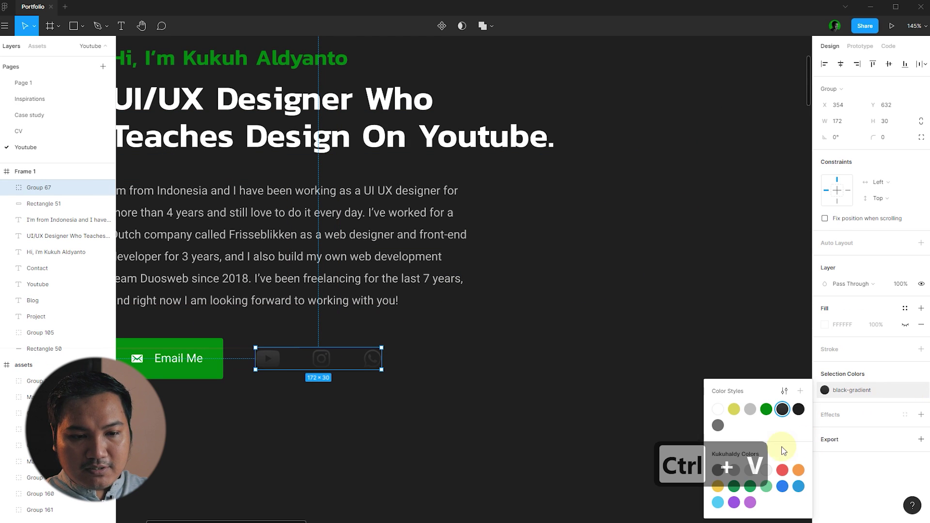
left_click(751, 411)
left_click(674, 376)
left_click(342, 276)
left_click(528, 296)
left_click_drag(369, 357, 372, 359)
left_click(469, 321)
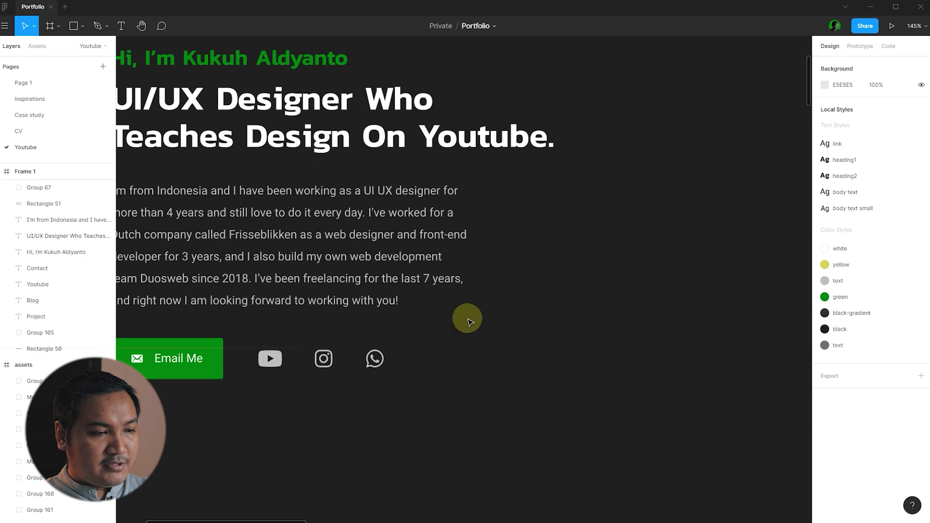
scroll(322, 434, "down", 3)
scroll(311, 347, "up", 6)
- Apply the body text small style to Email Me and centre it vertically on the green button
left_click(327, 348)
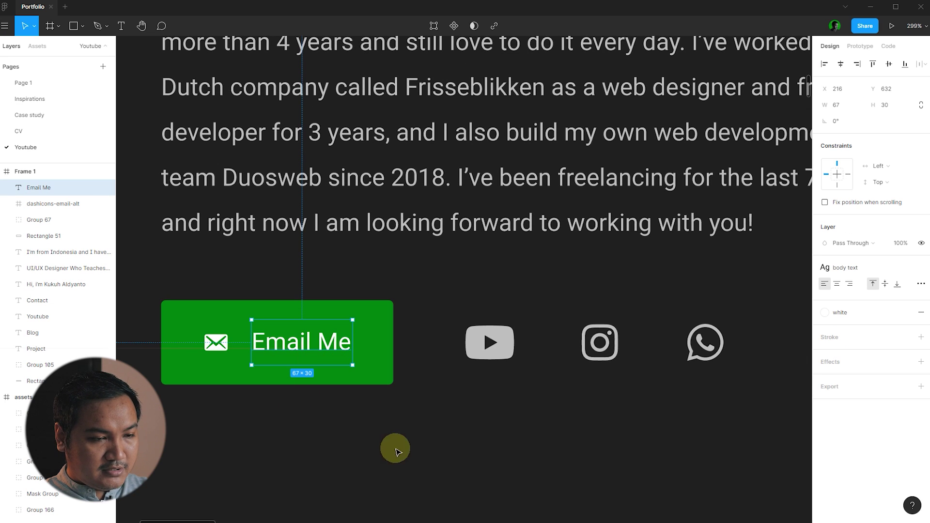
left_click(903, 271)
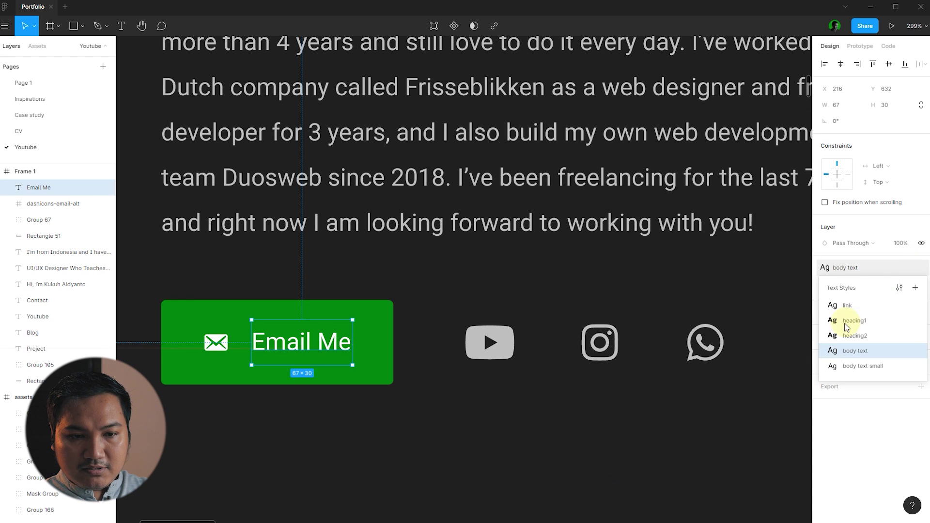
left_click(869, 369)
scroll(224, 436, "up", 4)
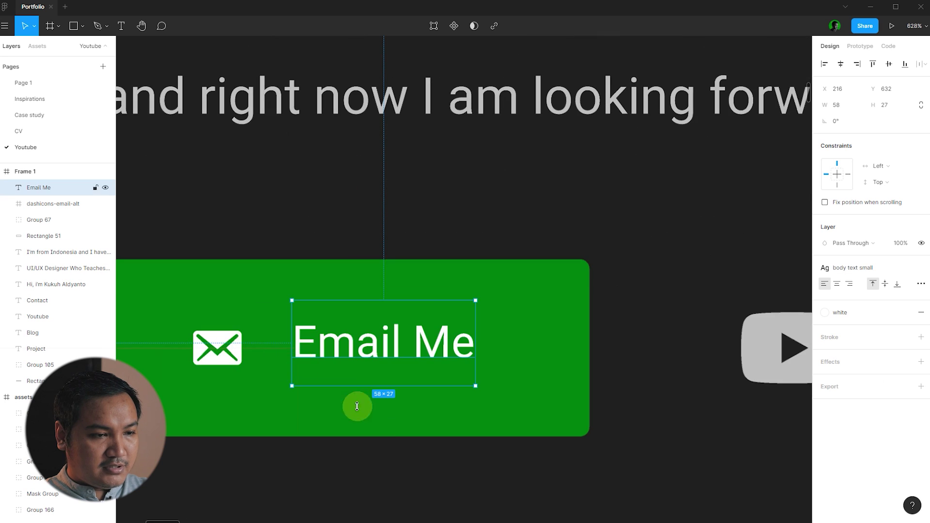
left_click(384, 361)
left_click(388, 357, "shift")
key("alt+v")
left_click(409, 480)
- Group the envelope icon with the Email Me label and centre them horizontally on the button
left_click(218, 344)
scroll(219, 345, "up", 2)
left_click_drag(228, 349, 258, 346)
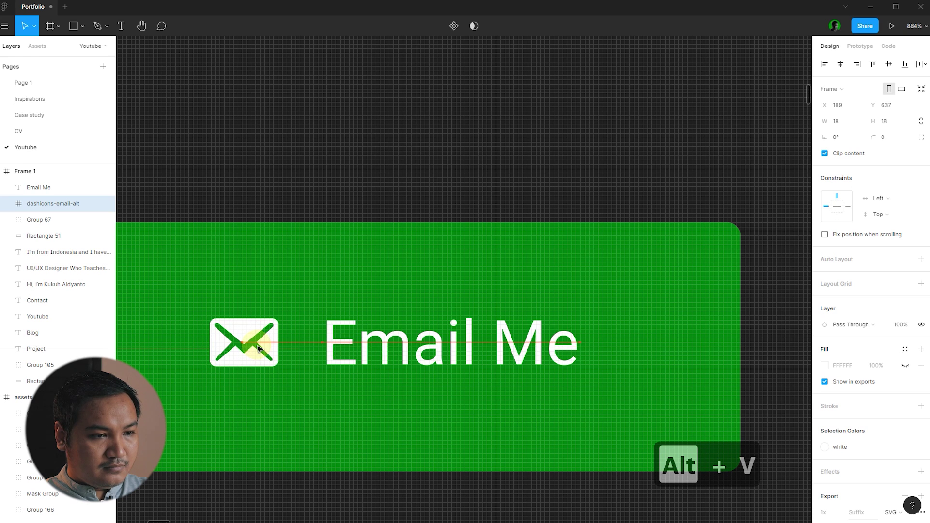
left_click(411, 359, "shift")
key("ctrl+g")
left_click(705, 310, "shift")
key("alt+h")
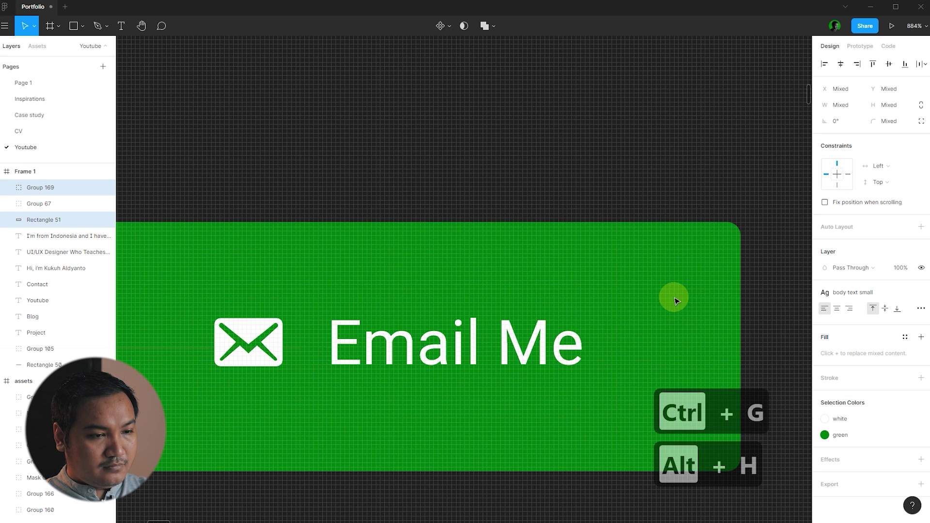
scroll(383, 236, "down", 5)
scroll(383, 236, "down", 3)
- Ungroup the envelope icon and Email Me label again
left_click(407, 348)
scroll(373, 266, "up", 3)
left_click(373, 266)
key("ctrl+shift+g")
scroll(373, 266, "down", 3)
left_click(339, 370)
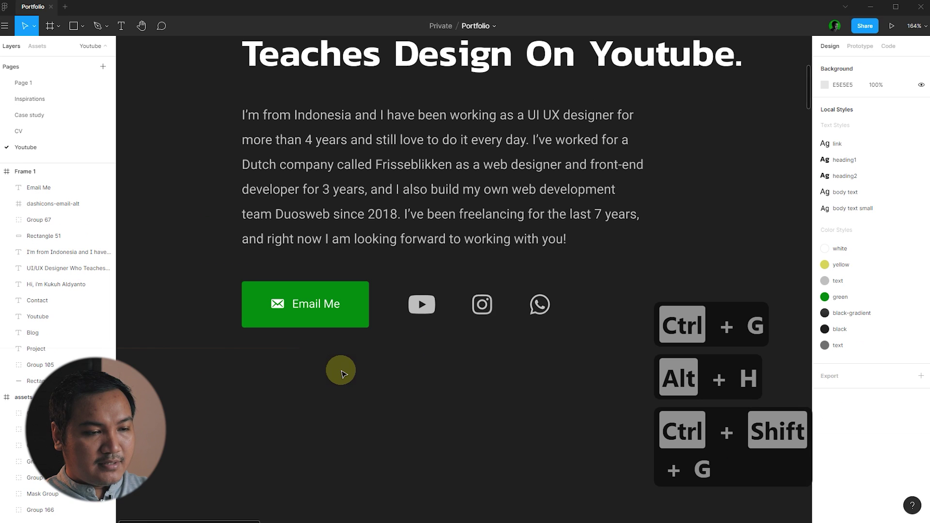
scroll(352, 347, "down", 3)
scroll(319, 339, "up", 3)
left_click(328, 307)
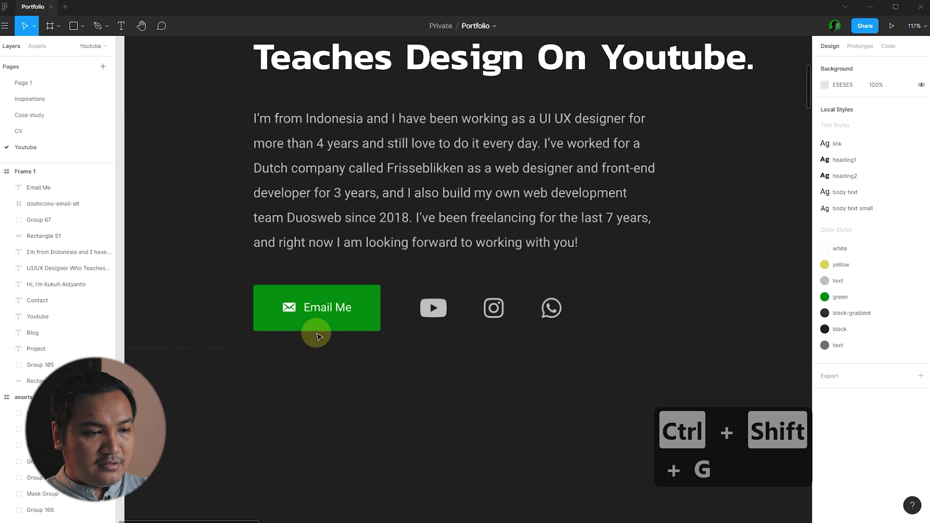
left_click(352, 361)
- Duplicate the Email Me label below the button and retype the copy as 'Download CV'
left_click(342, 307)
left_click_drag(343, 307, 346, 365)
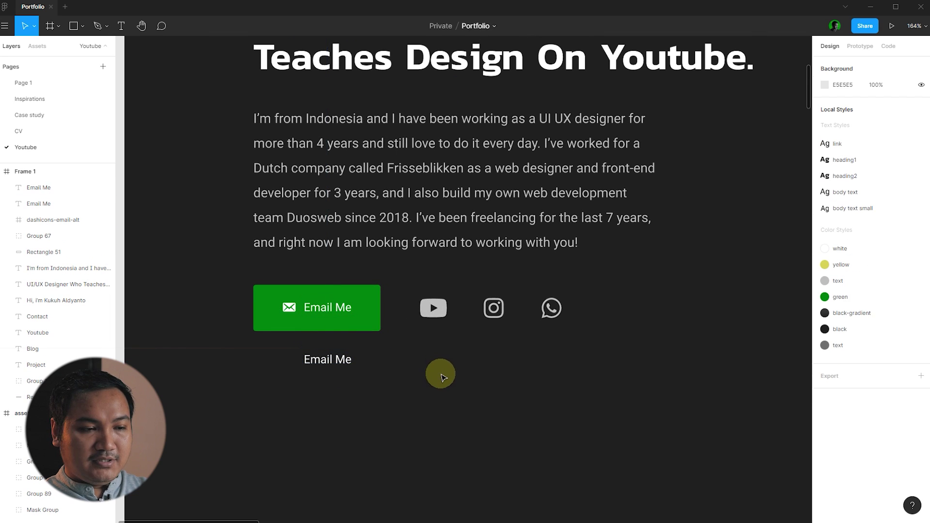
left_click(405, 370)
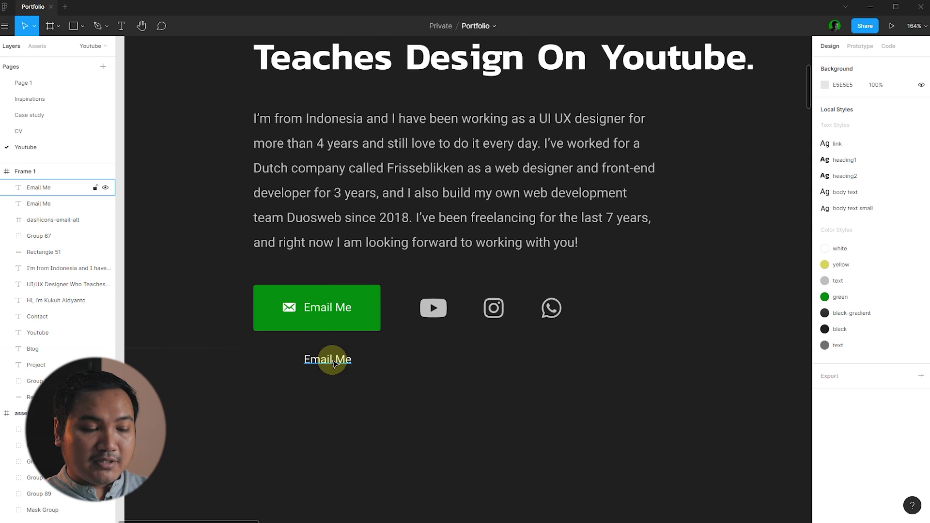
left_click(342, 364)
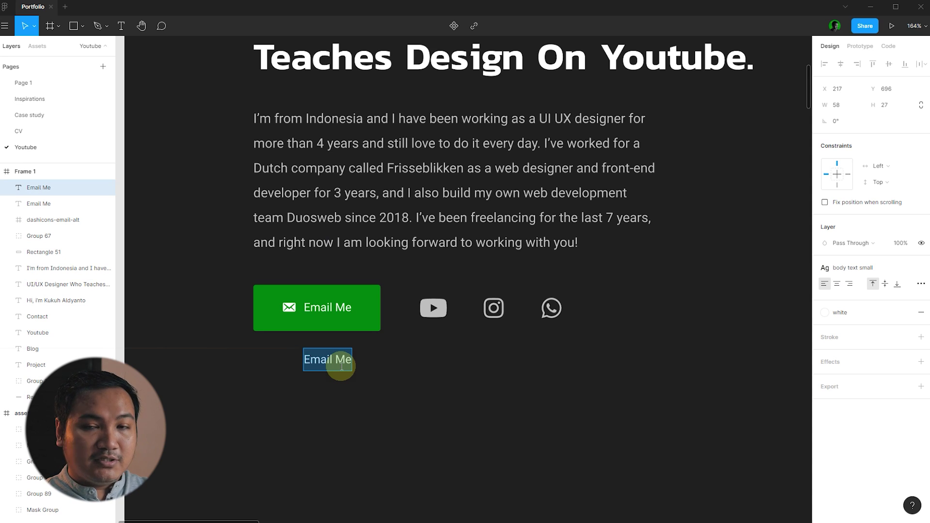
key("Escape")
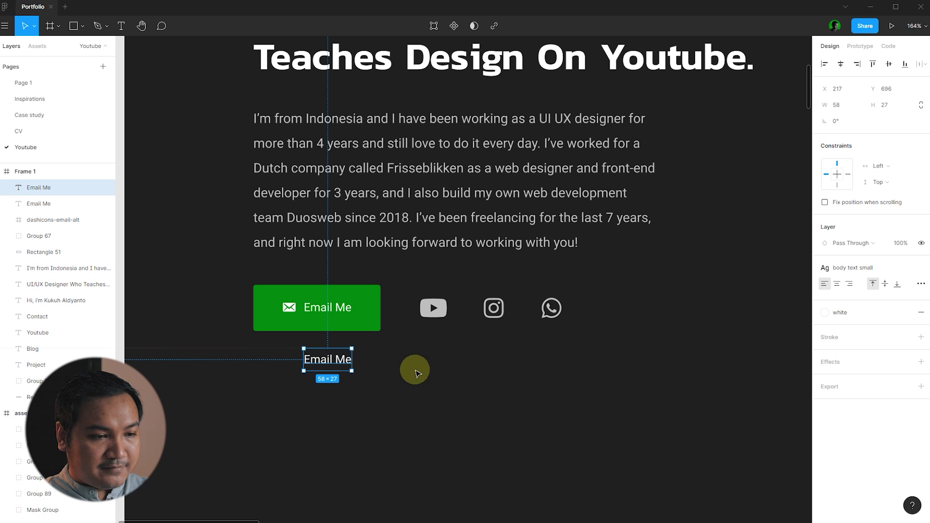
double_click(330, 361)
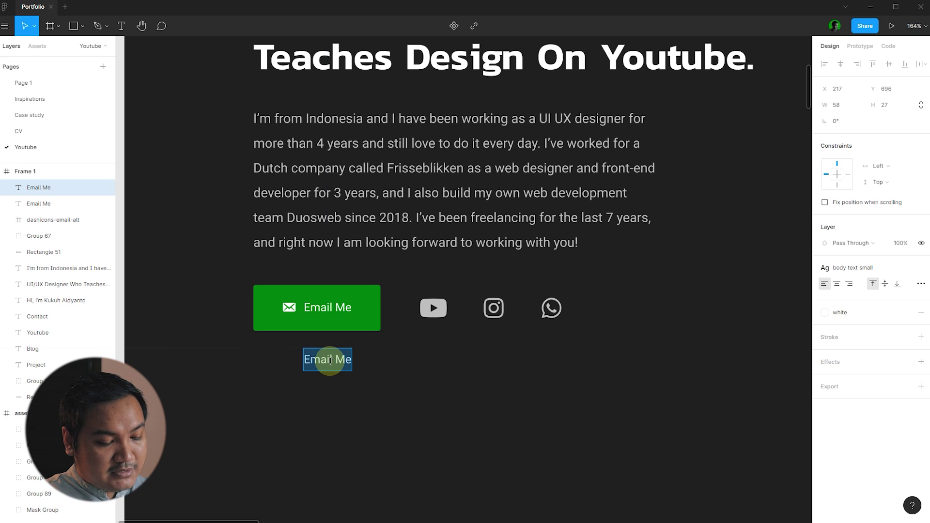
type("Download")
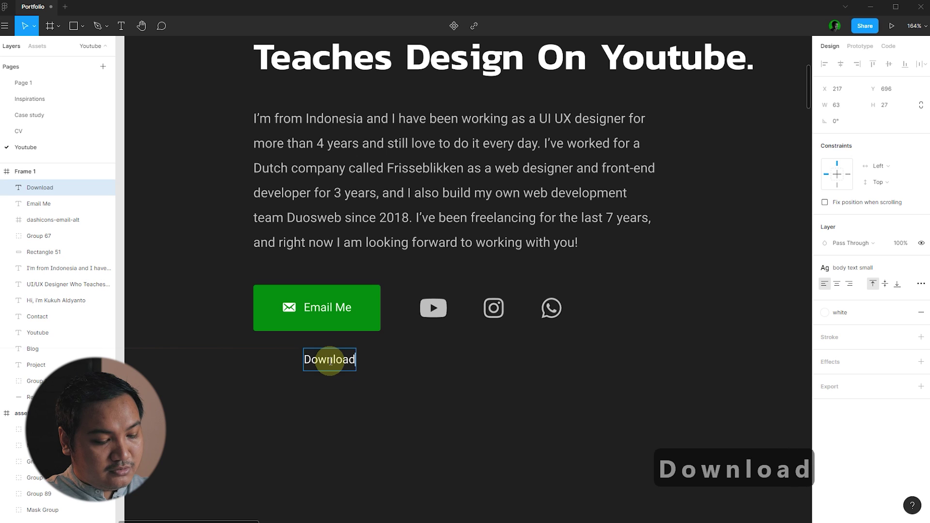
type(" CV")
key("Escape")
- Apply a grey colour style to the Download CV text
left_click(862, 321)
left_click(831, 368)
left_click(241, 357)
scroll(257, 339, "down", 8)
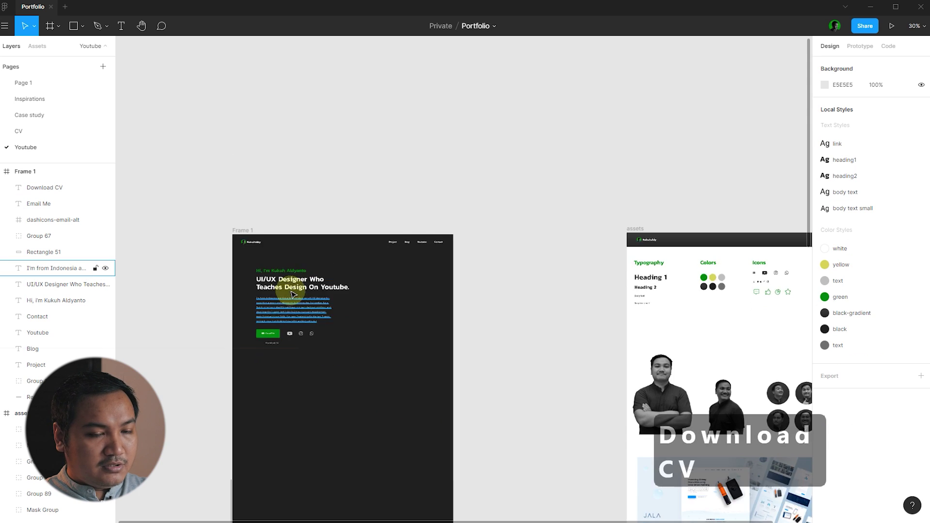
scroll(293, 294, "down", 3)
scroll(561, 277, "up", 10)
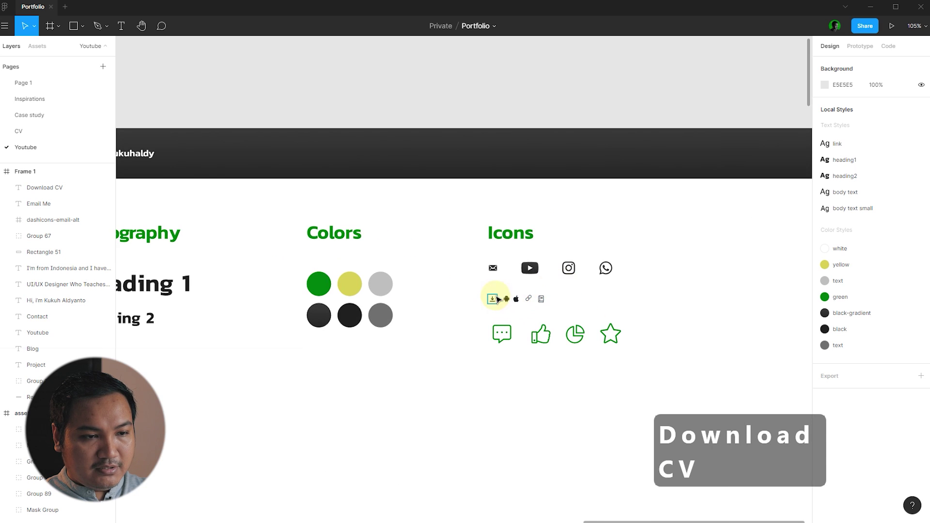
- Copy the jam-download icon from the assets, place it left of Download CV, and colour it grey
left_click(495, 299)
key("ctrl+c")
scroll(739, 257, "down", 6)
scroll(395, 307, "up", 6)
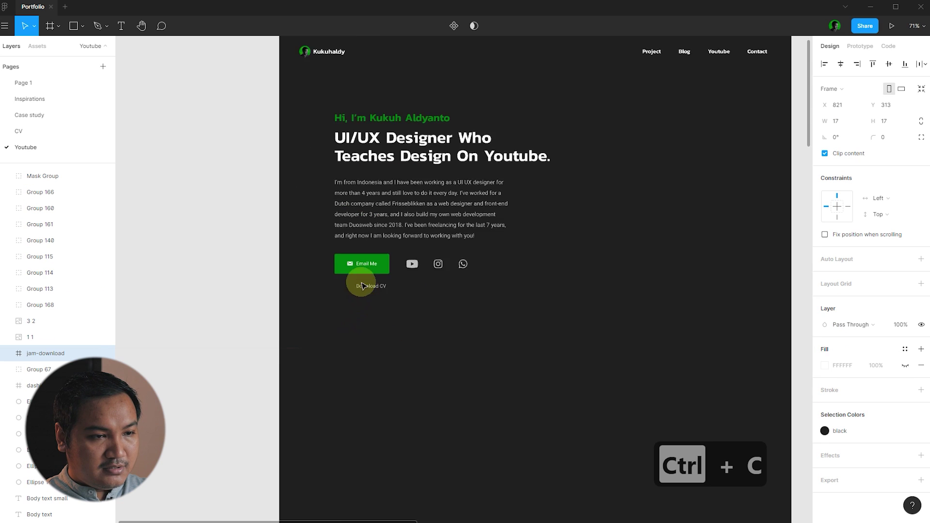
scroll(362, 285, "up", 3)
key("ctrl+v")
left_click(673, 338)
left_click_drag(663, 95, 347, 288)
left_click(842, 431)
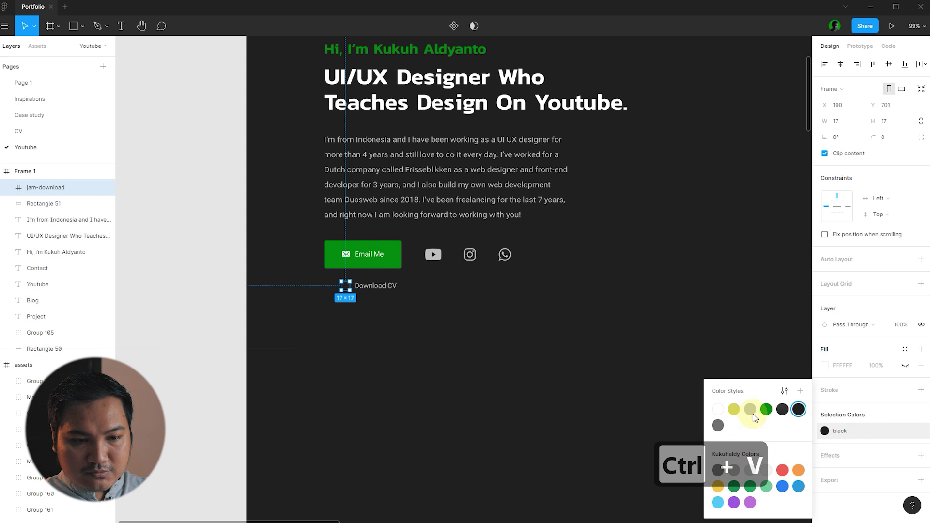
left_click(492, 363)
left_click(376, 300)
- Group the download icon with its label and centre it under the Email Me button
scroll(358, 286, "up", 5)
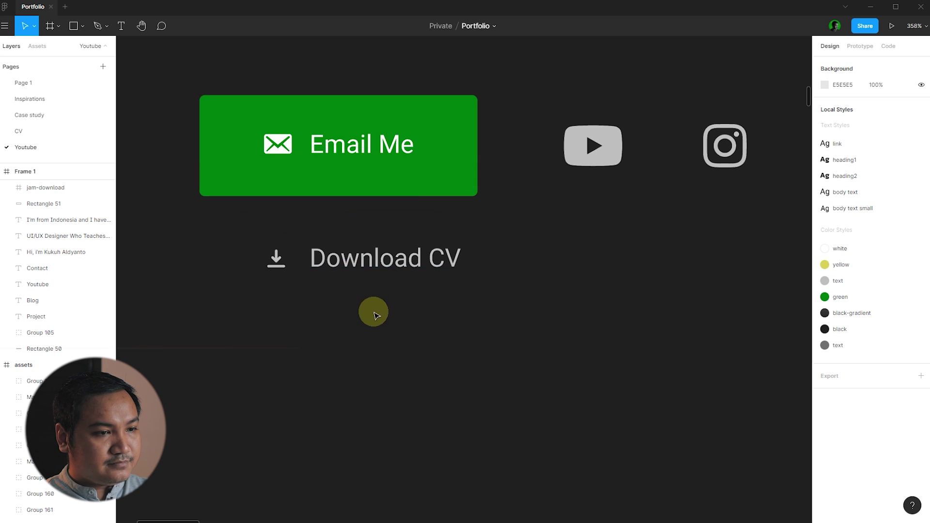
left_click_drag(368, 303, 269, 260)
key("ctrl+g")
left_click(453, 196, "shift")
key("alt+h")
left_click(314, 326)
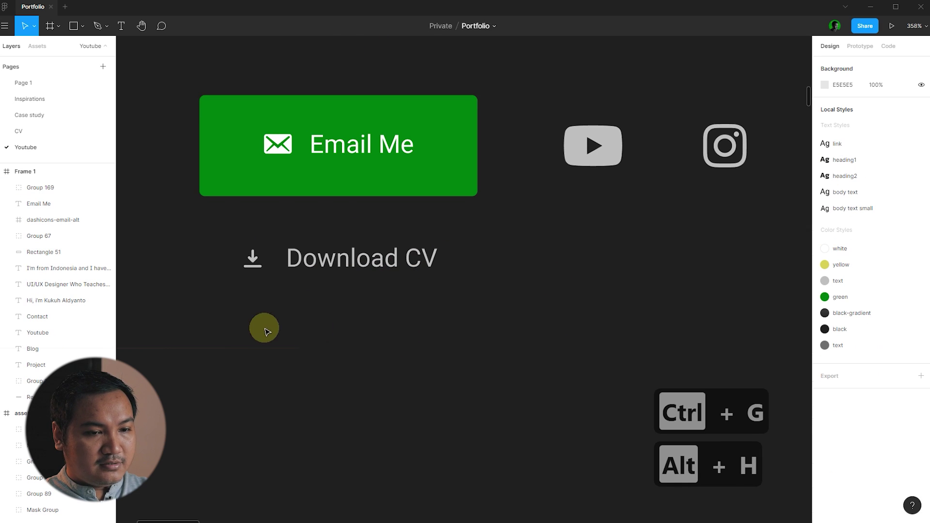
scroll(339, 348, "down", 6)
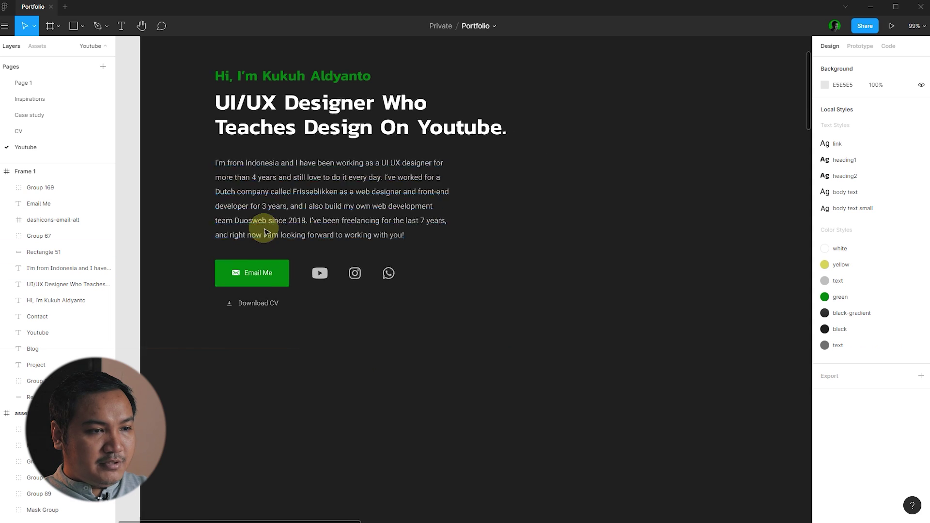
scroll(261, 235, "down", 5)
- Set Frame 1's height to 900, making it 1440×900
left_click(233, 146)
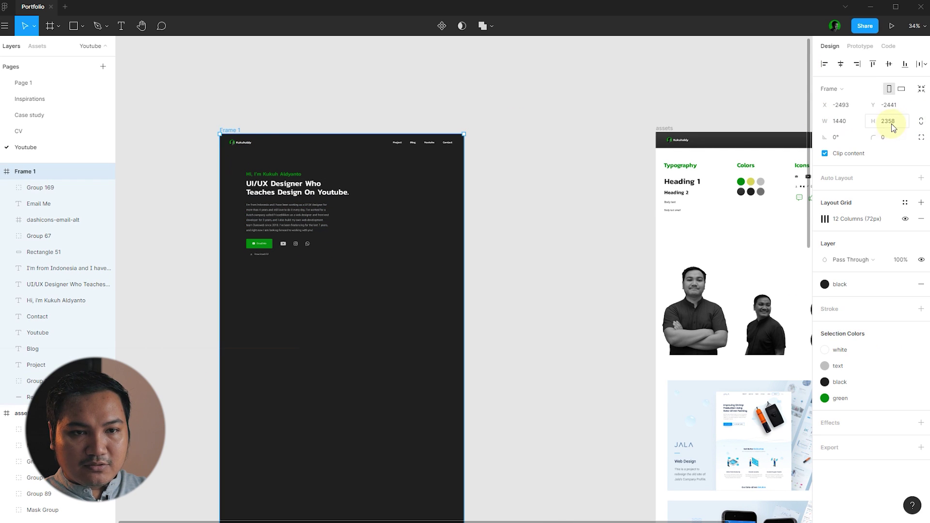
left_click(891, 123)
type("900")
key("Return")
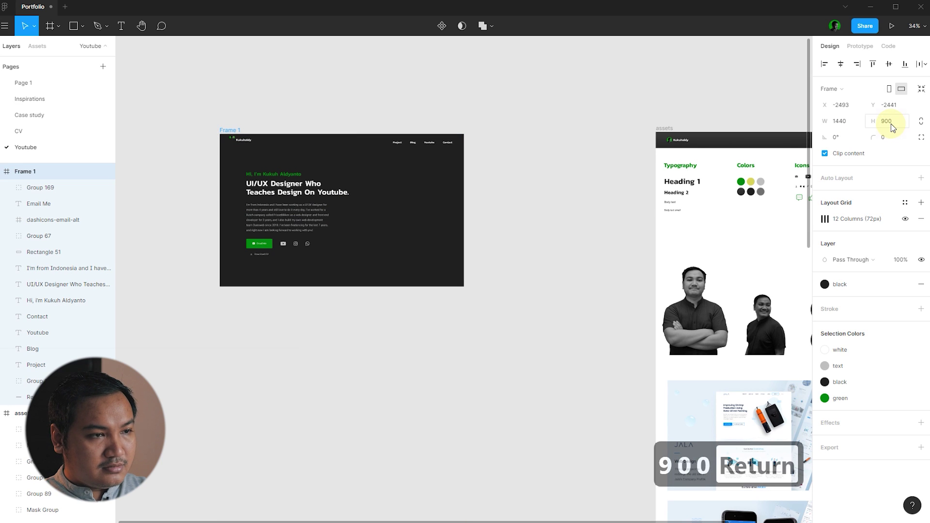
key("ctrl+z")
left_click(241, 146)
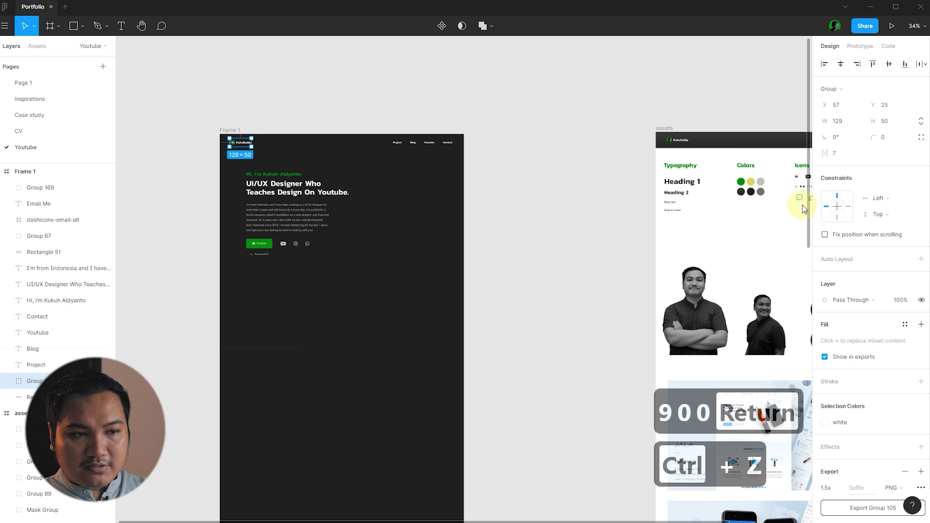
left_click(259, 128)
left_click(229, 131)
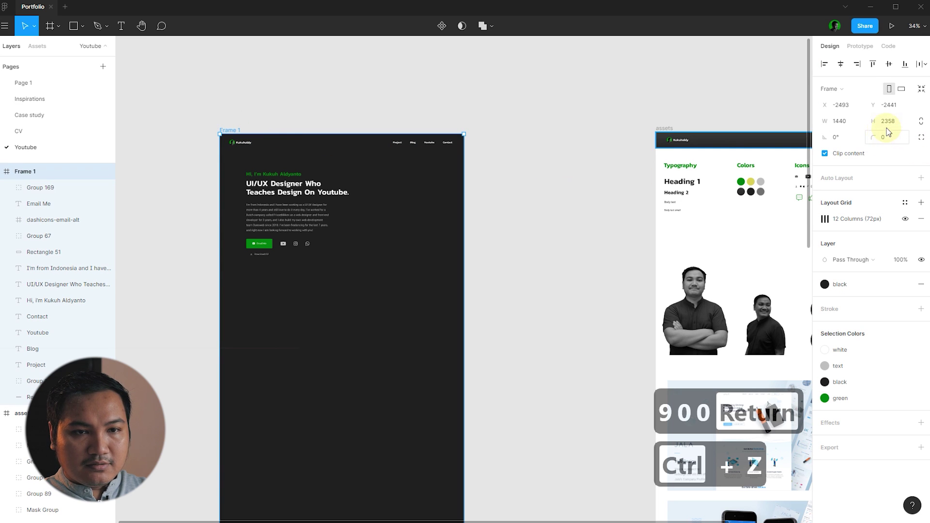
left_click(887, 127)
type("900")
key("Return")
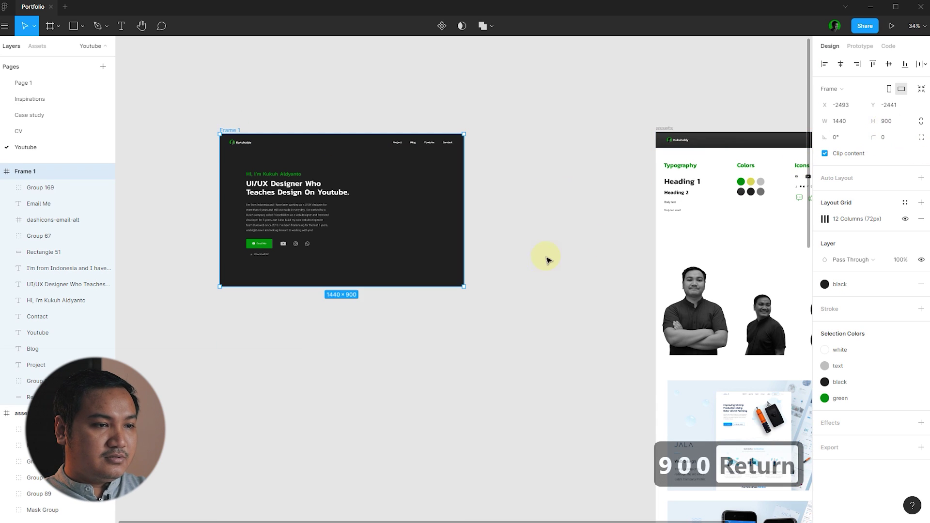
left_click(547, 260)
- Nudge the Email Me button, Download CV link and social icons slightly lower
scroll(315, 223, "up", 5)
left_click_drag(411, 305, 167, 252)
key("shift+Down")
key("shift+Down")
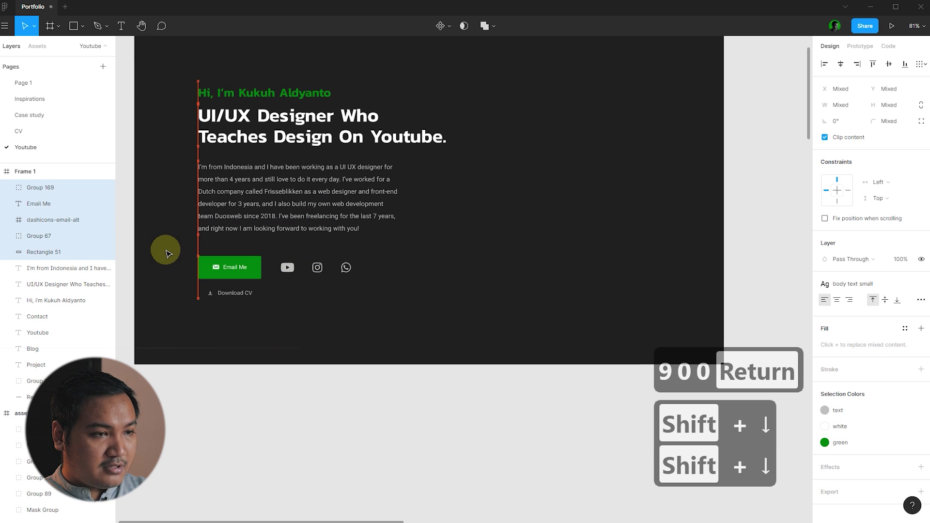
left_click(639, 259)
scroll(641, 158, "down", 3)
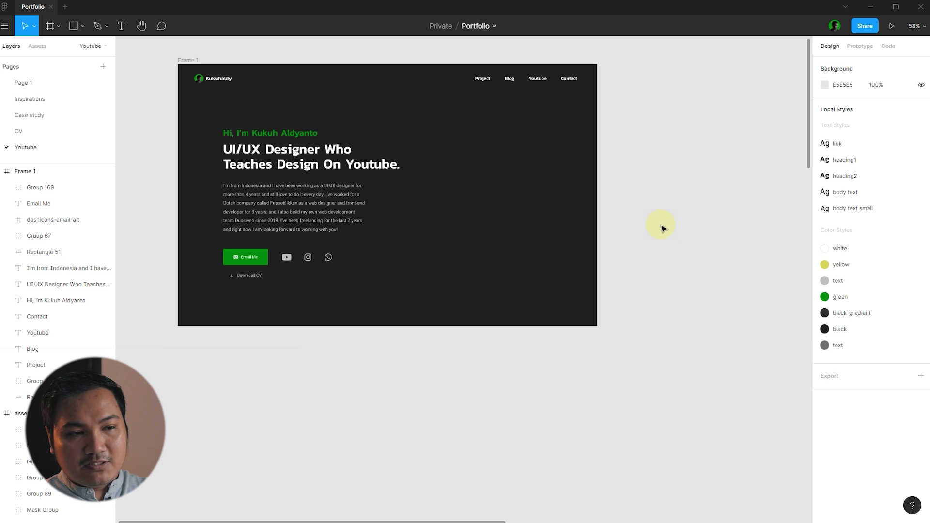
scroll(662, 228, "down", 5)
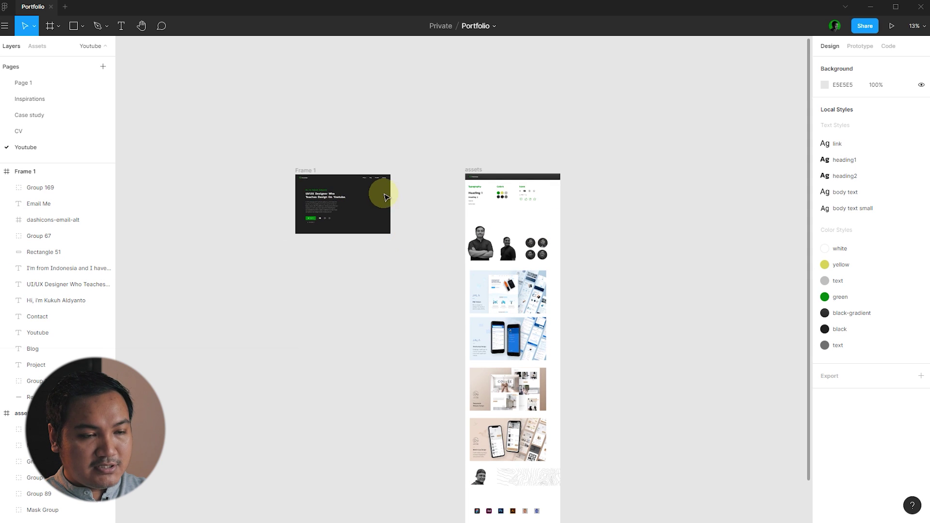
scroll(386, 199, "up", 5)
- Copy the portrait photo from the assets into the right side of the hero
left_click(664, 339)
left_click_drag(664, 339, 352, 235)
scroll(617, 261, "up", 5)
left_click(616, 264)
scroll(617, 264, "down", 3)
scroll(500, 269, "up", 5)
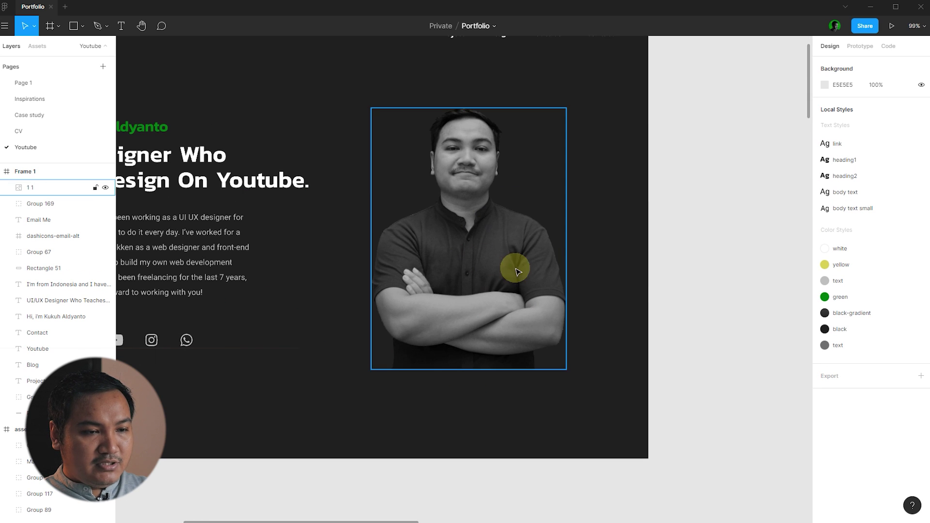
- Draw a rectangle covering the portrait and send it behind the photo
left_click(86, 28)
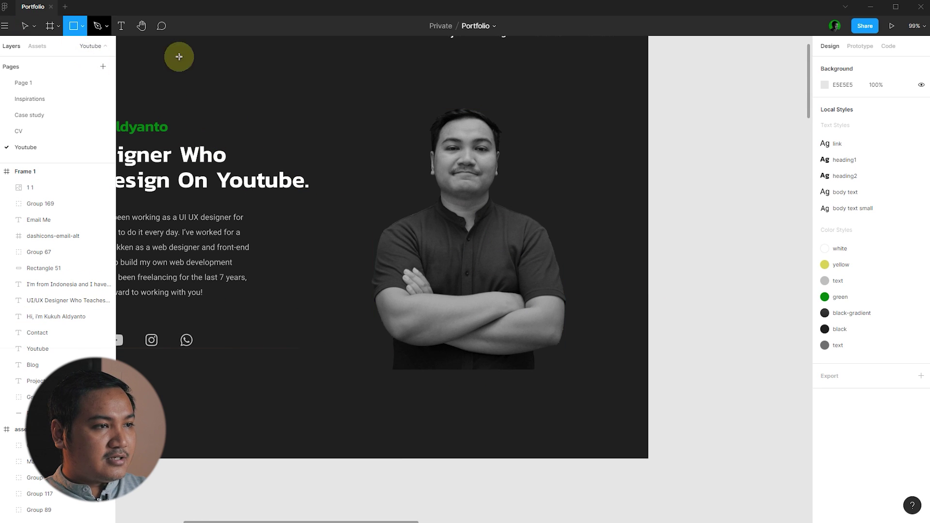
scroll(555, 281, "up", 5)
scroll(243, 446, "up", 2)
left_click_drag(210, 453, 636, 143)
left_click_drag(205, 272, 199, 269)
scroll(453, 317, "down", 5)
left_click_drag(467, 292, 468, 129)
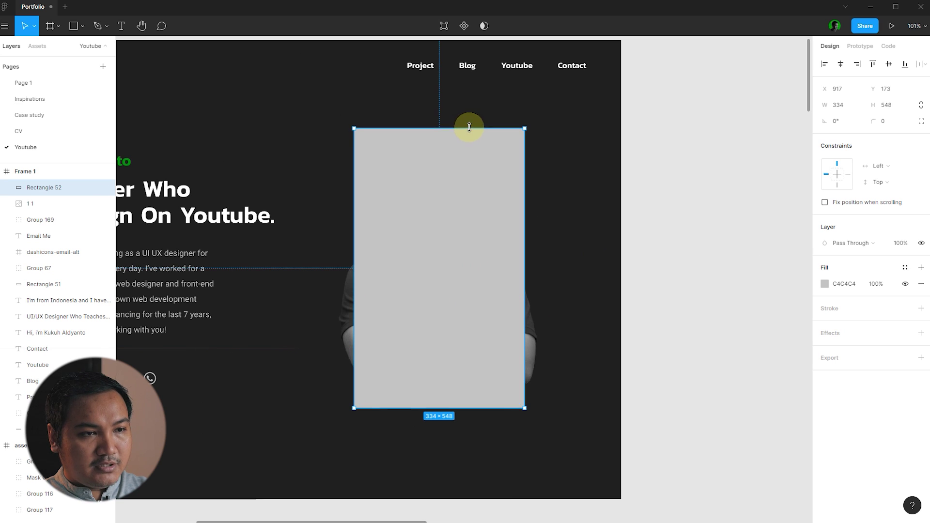
key("Escape")
left_click(498, 149)
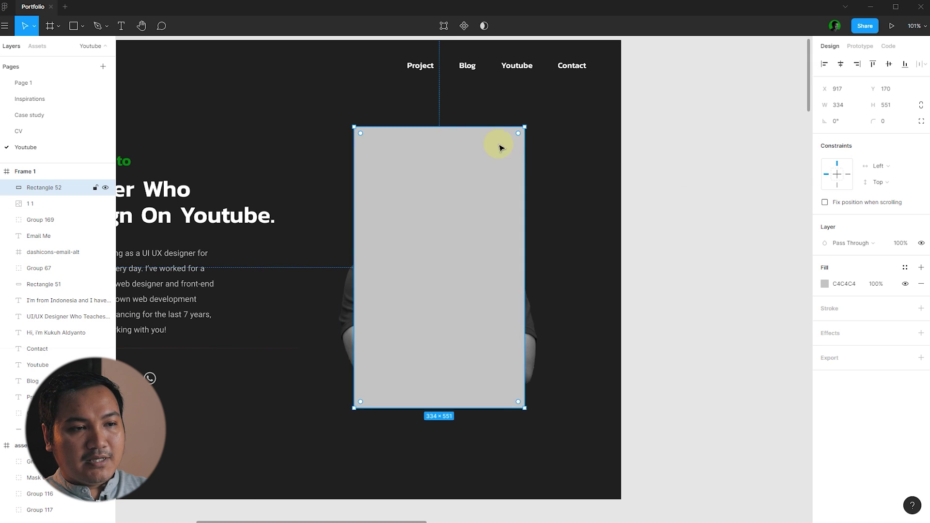
key("ctrl+bracketleft")
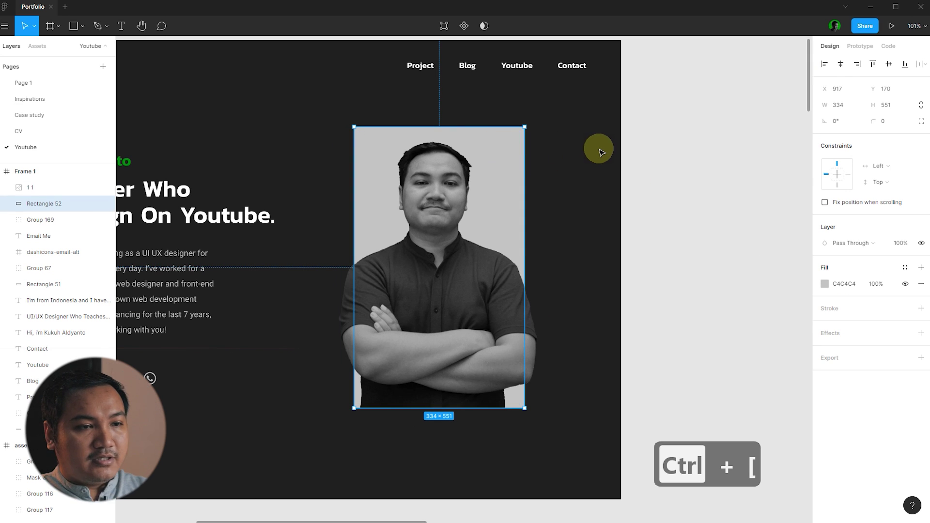
- Fill the backing rectangle with the black-gradient colour style
left_click(599, 152)
left_click(515, 133)
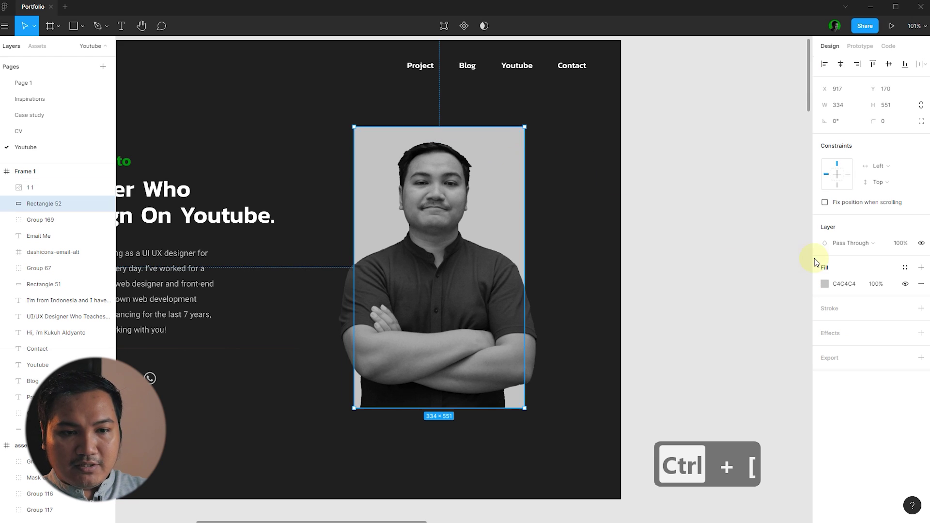
left_click(905, 267)
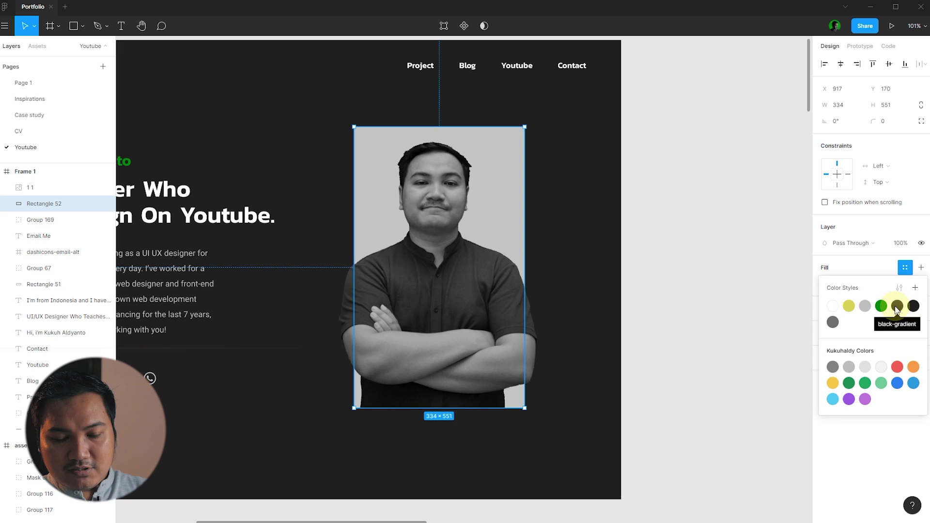
left_click(897, 306)
left_click(751, 254)
scroll(597, 216, "down", 3)
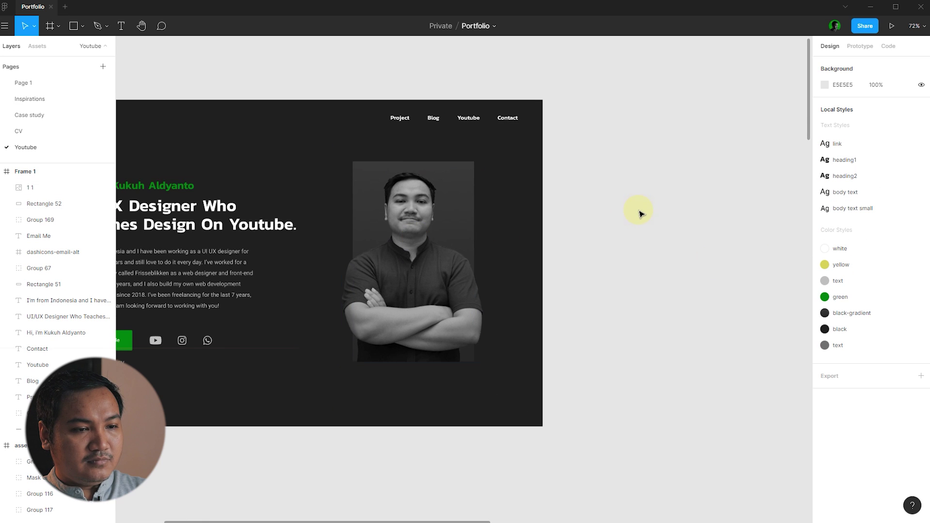
scroll(639, 213, "up", 5)
- Detach the rectangle's fill style and angle its linear gradient diagonally toward the lower left
left_click(382, 163)
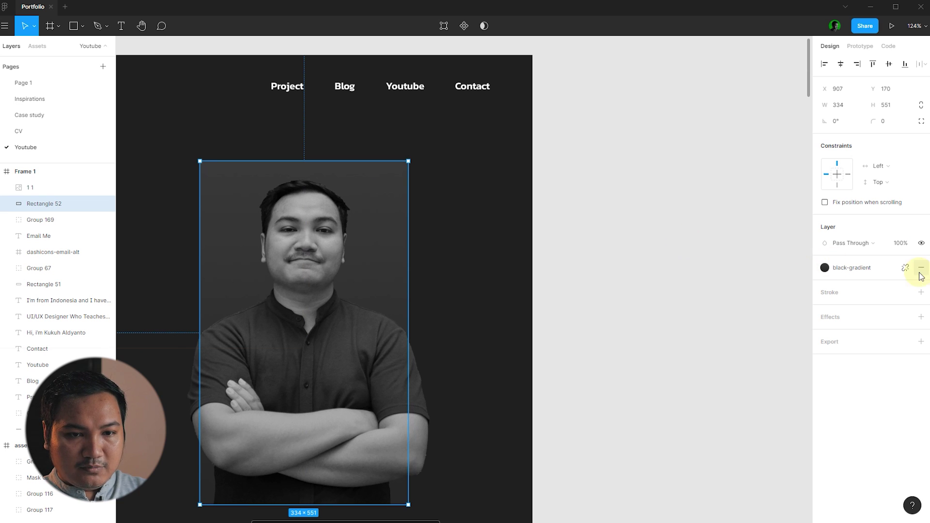
left_click(906, 269)
left_click(825, 284)
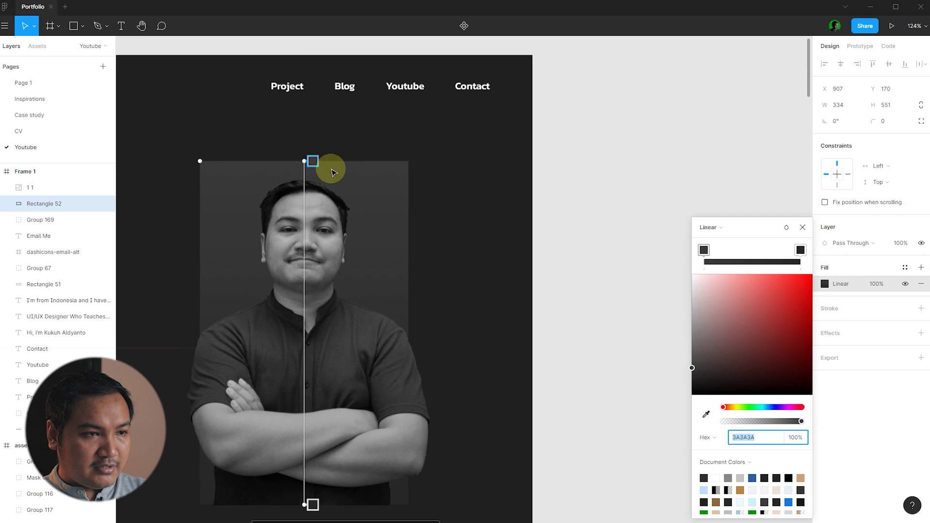
left_click_drag(305, 160, 391, 166)
scroll(460, 175, "down", 1)
scroll(460, 176, "down", 3)
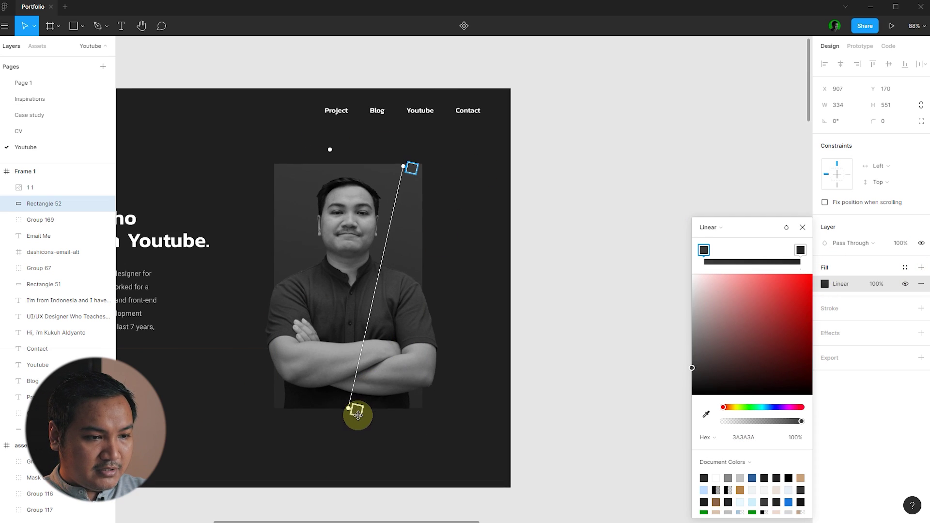
left_click_drag(346, 409, 317, 379)
left_click(803, 228)
left_click(666, 183)
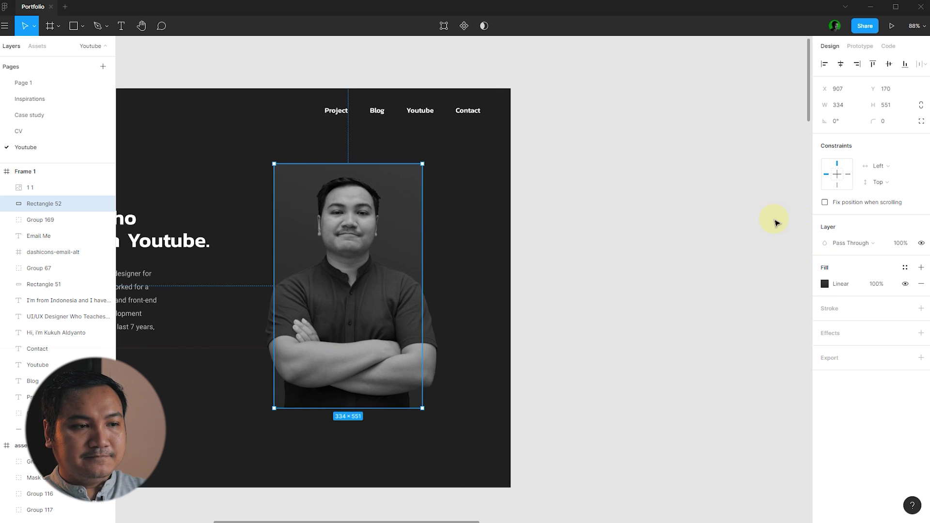
- Select the portrait with its backing rectangle to review the finished backdrop
scroll(666, 181, "down", 3)
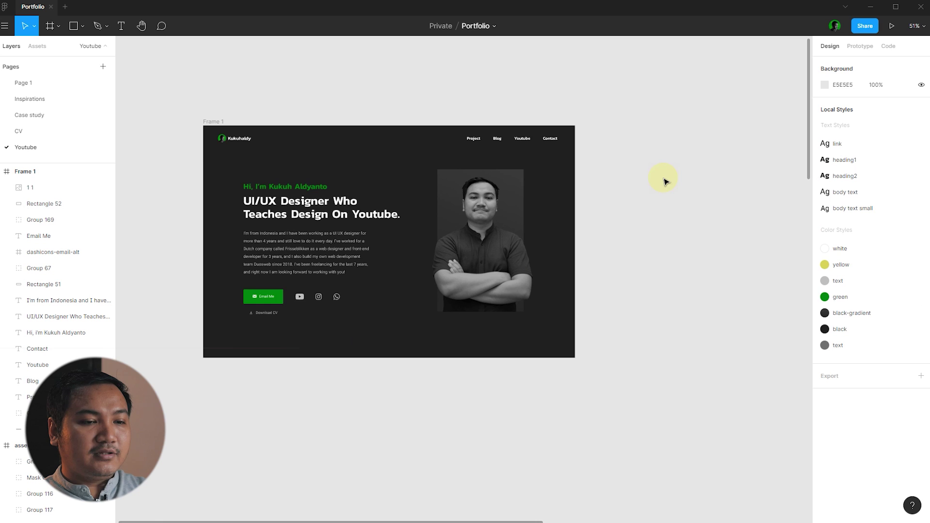
scroll(566, 214, "up", 3)
left_click_drag(664, 307, 413, 218)
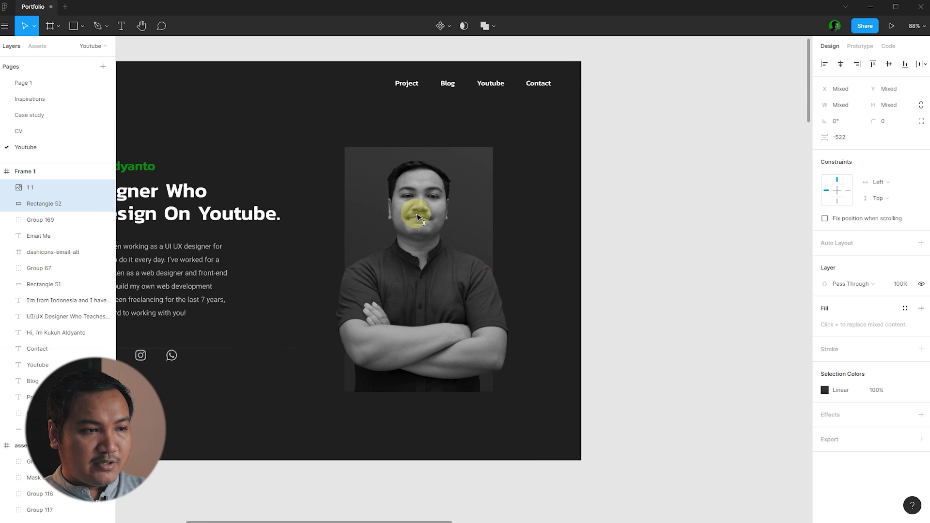
left_click(764, 251)
scroll(717, 252, "down", 1)
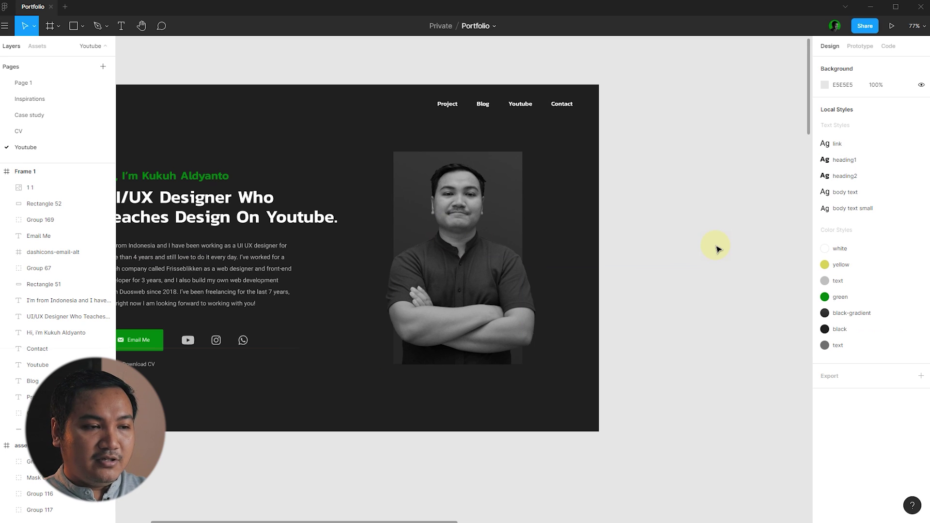
scroll(718, 249, "down", 2)
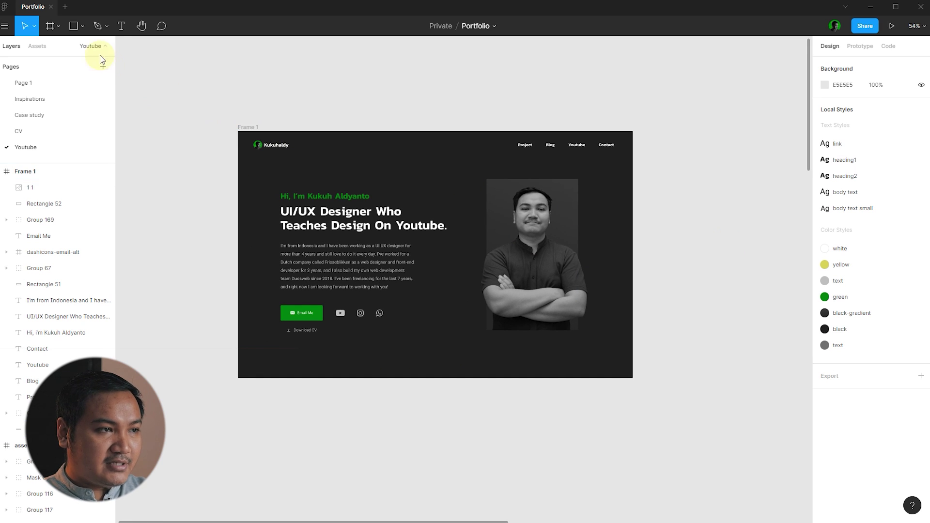
- Draw a circle with the Ellipse tool beside the portrait's face
left_click(82, 32)
left_click(92, 86)
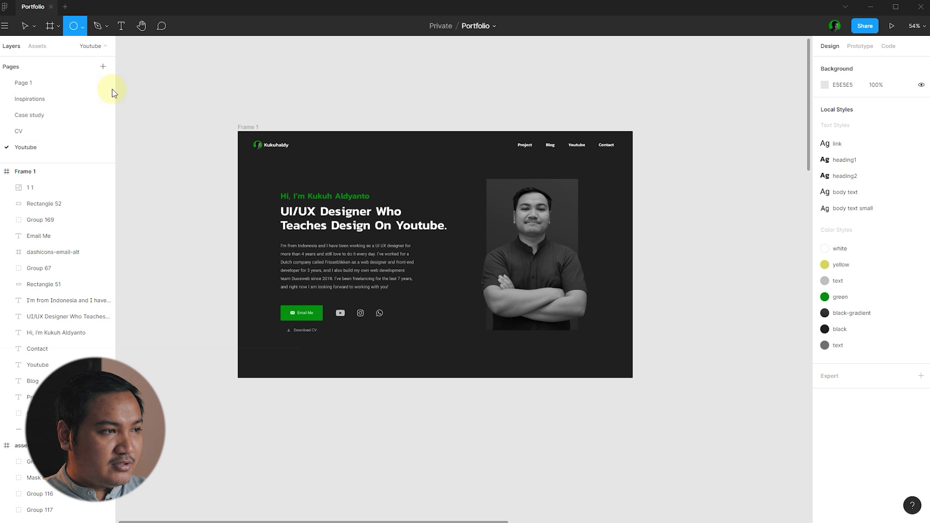
scroll(487, 193, "up", 5)
scroll(533, 237, "up", 3)
scroll(436, 223, "down", 2)
left_click_drag(372, 213, 446, 279)
left_click_drag(433, 269, 388, 245)
left_click(758, 270)
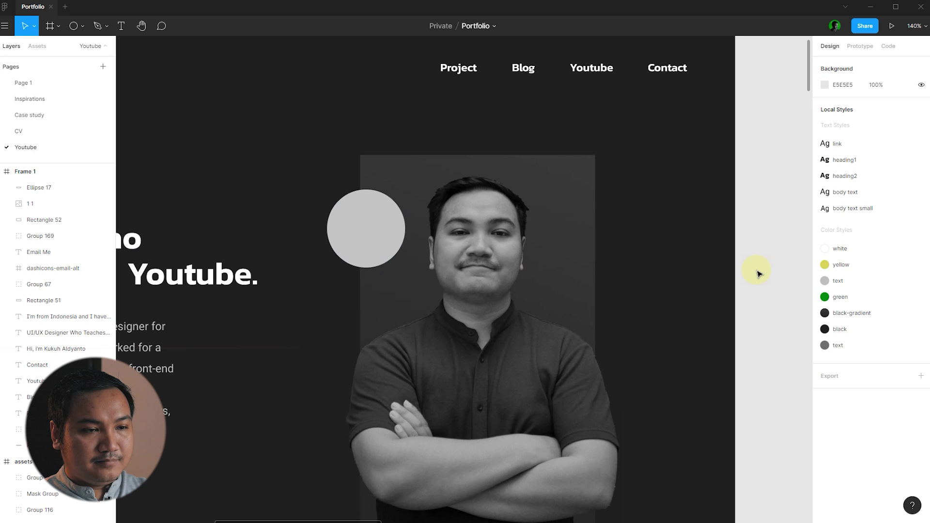
left_click(370, 231)
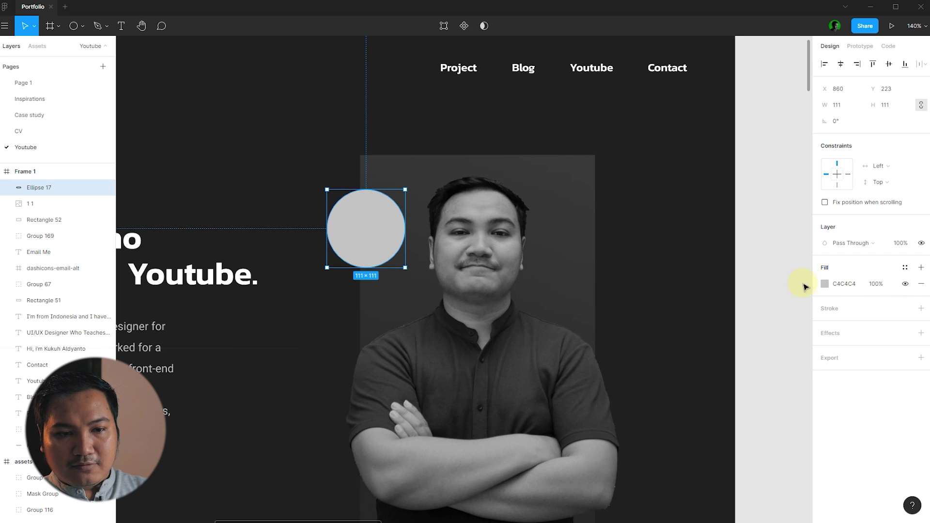
- Remove the circle's fill and give it a 2 px outline in the green colour style
left_click(920, 284)
left_click(921, 293)
type("2")
key("Return")
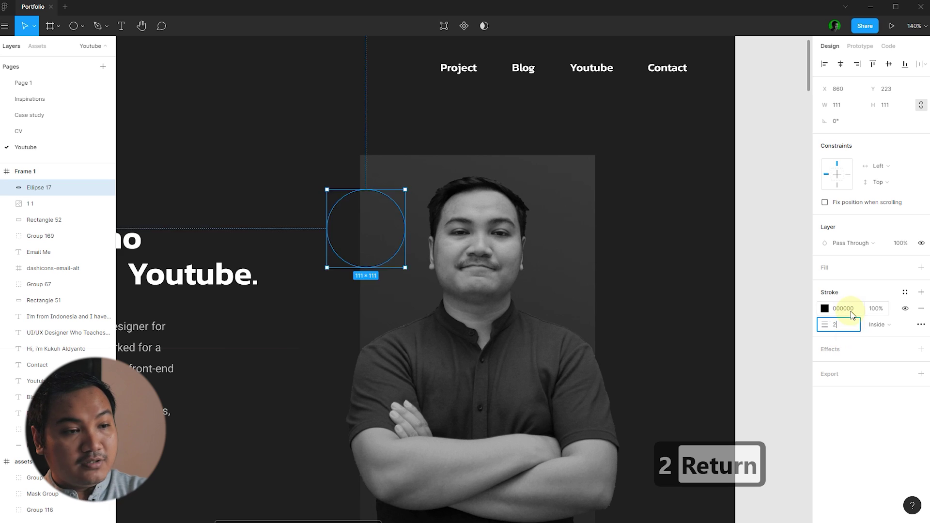
left_click(905, 292)
left_click(881, 331)
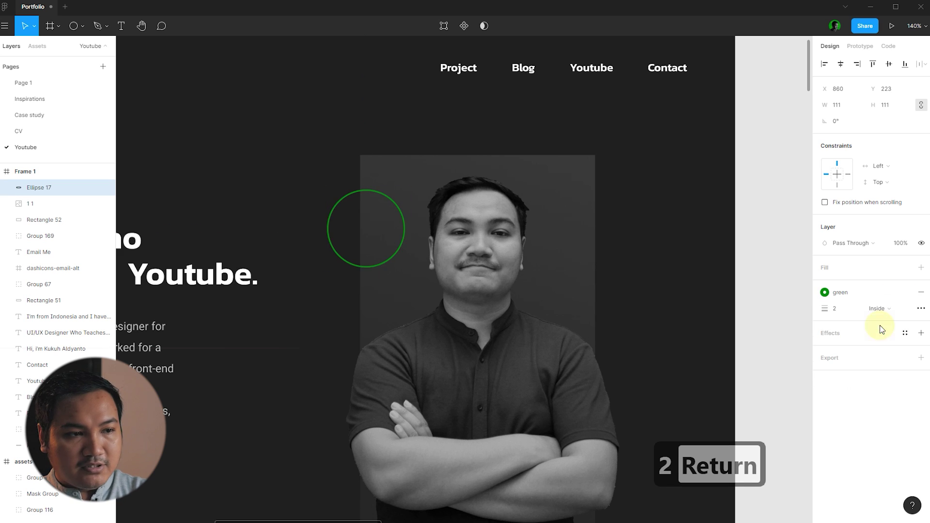
left_click(760, 262)
- Move the green ring onto the photo's upper-left edge and send it behind the portrait
left_click_drag(396, 207, 450, 195)
scroll(436, 234, "down", 3)
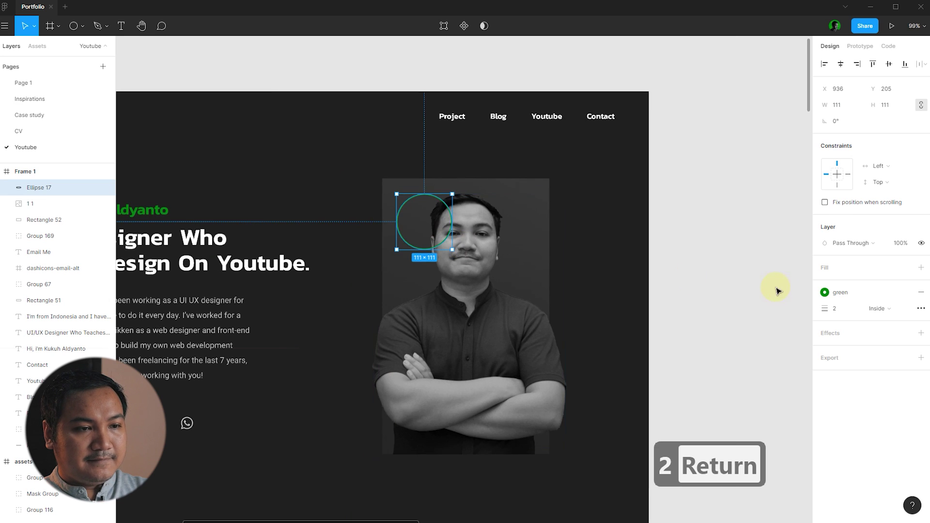
left_click(777, 289)
scroll(689, 274, "down", 2)
scroll(580, 224, "up", 5)
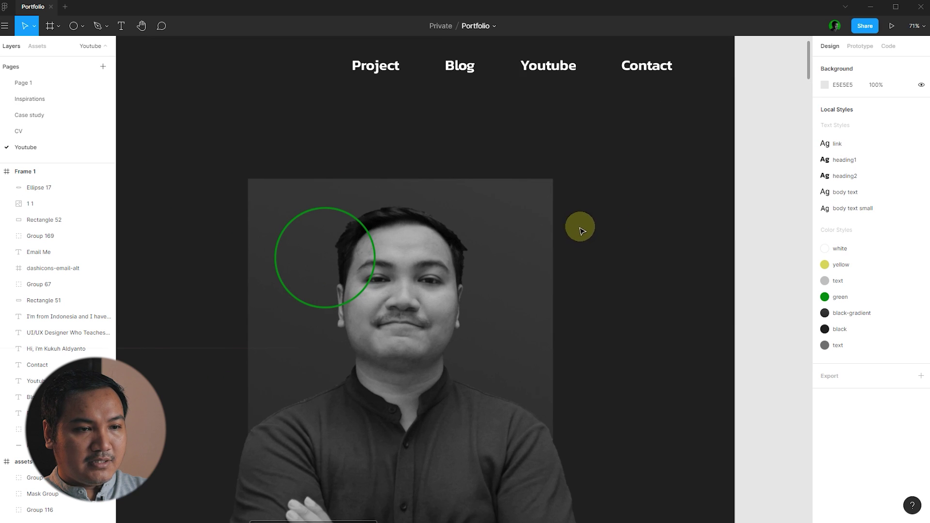
left_click(329, 208)
key("ctrl+bracketleft")
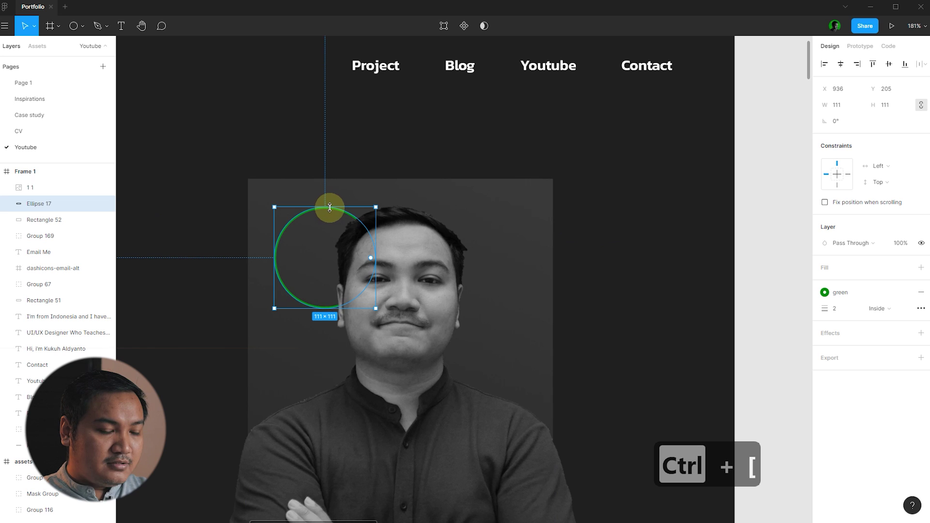
scroll(403, 230, "down", 3)
left_click(599, 225)
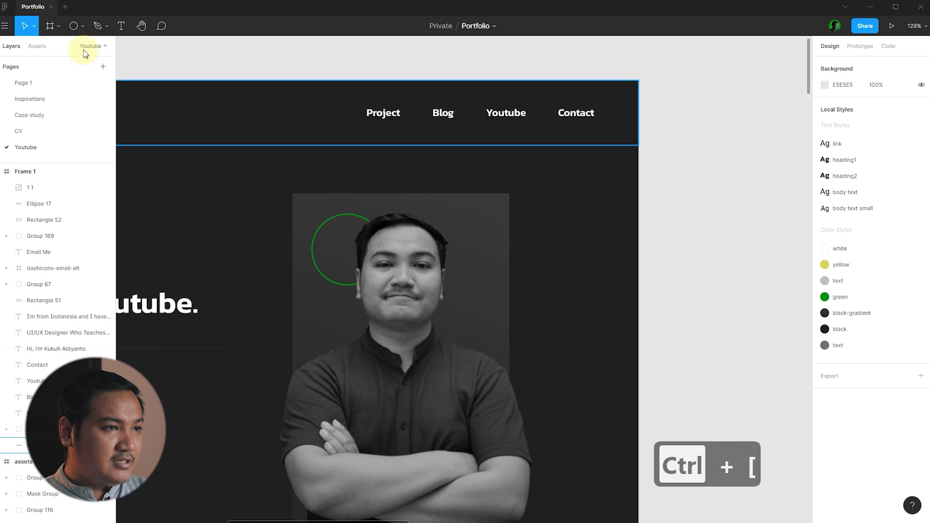
- Place a grey 60×60 triangle to the right of the portrait's face
left_click(84, 27)
left_click(62, 98)
scroll(544, 224, "up", 4)
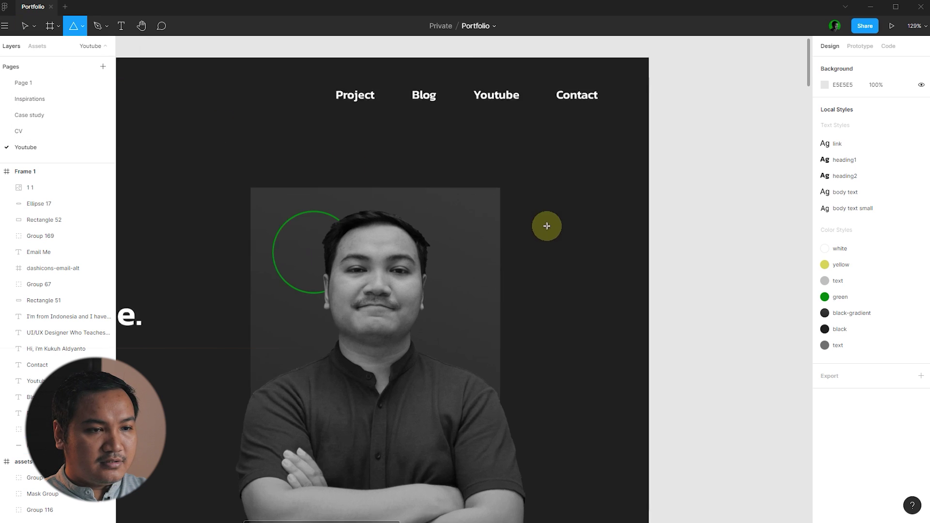
left_click(483, 236)
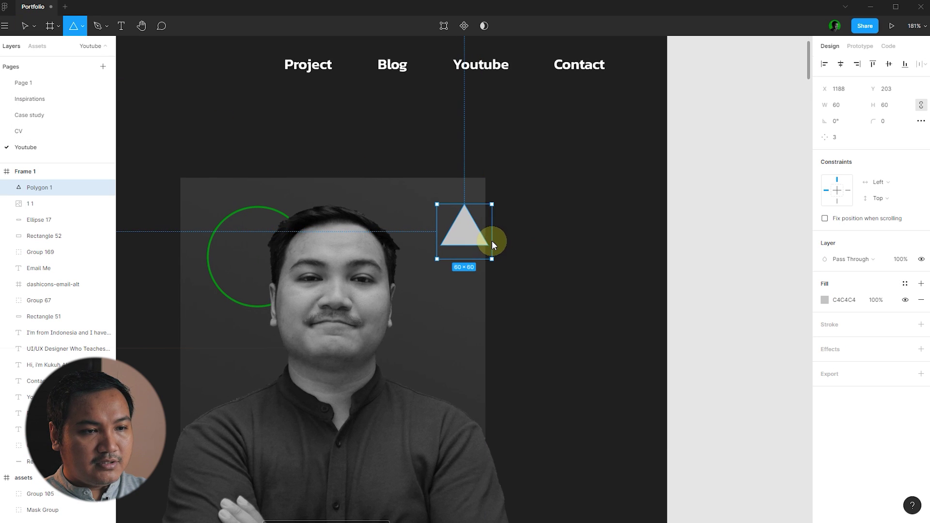
- Remove the triangle's grey fill and give it a 2 px green-style outline
left_click_drag(501, 245, 499, 247)
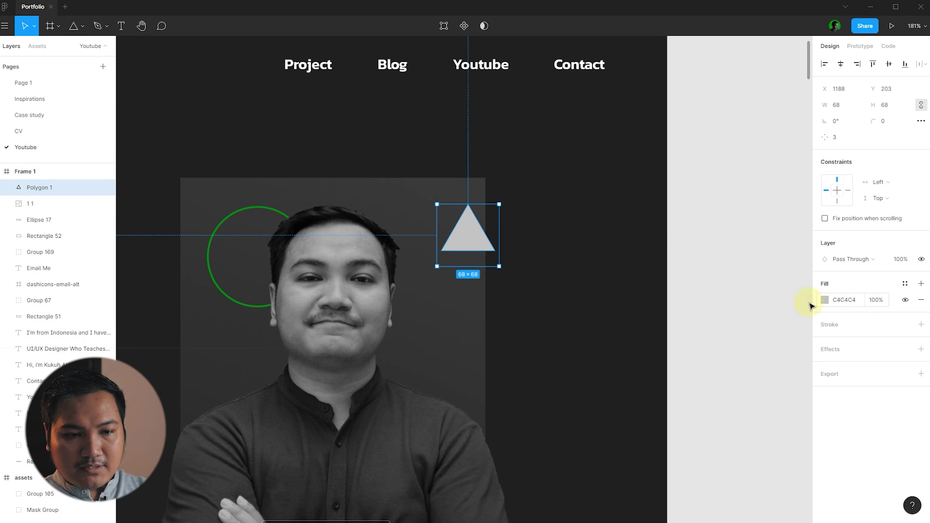
left_click(922, 301)
left_click(921, 310)
type("2")
key("Return")
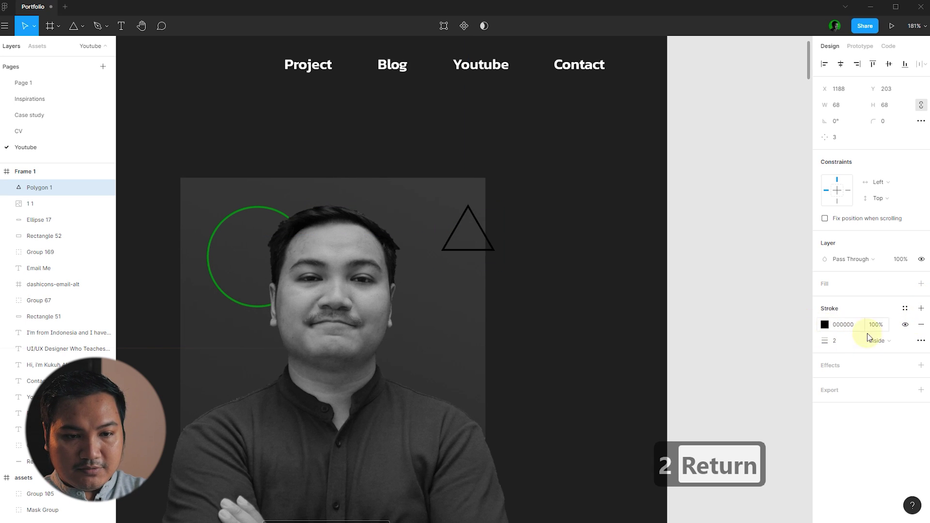
left_click(903, 310)
left_click(867, 346)
left_click(575, 276)
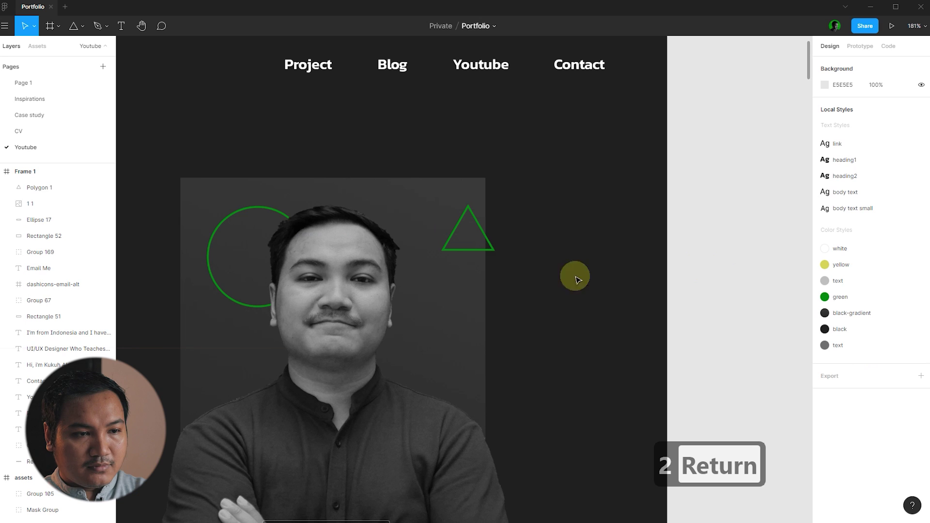
- Rotate the triangle about 32° to point right, shrink it to about 44×44 above the photo's top-right corner
left_click(489, 250)
left_click_drag(502, 270, 529, 247)
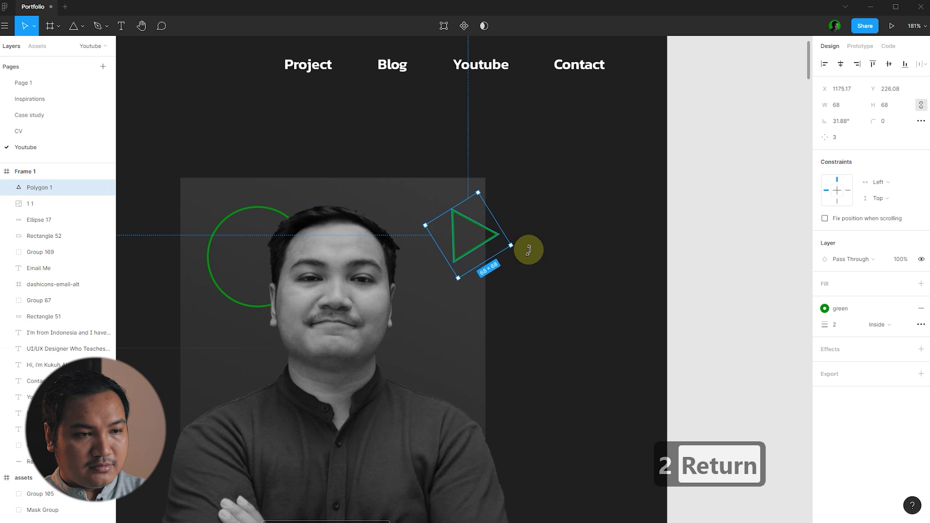
left_click(567, 252)
left_click_drag(490, 238, 427, 162)
scroll(418, 144, "up", 3)
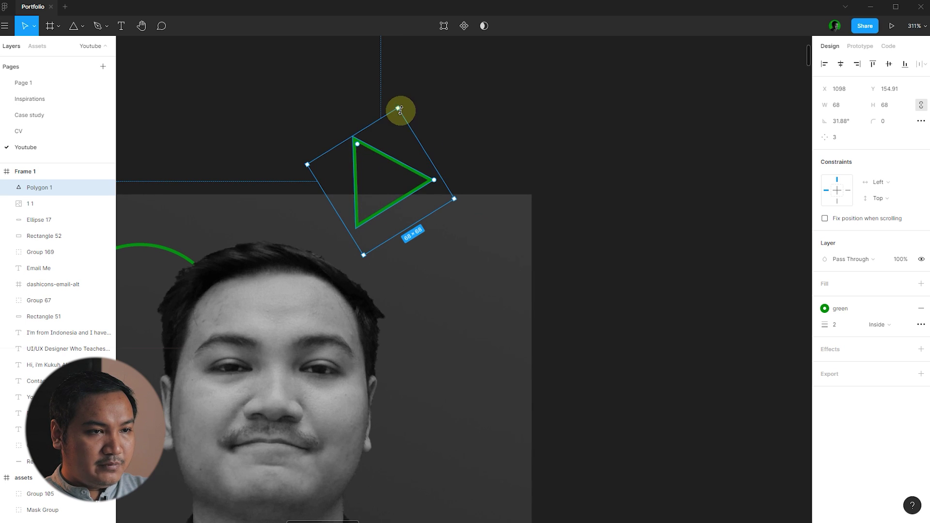
left_click_drag(399, 109, 390, 163)
left_click_drag(380, 200, 387, 190)
scroll(498, 152, "down", 10)
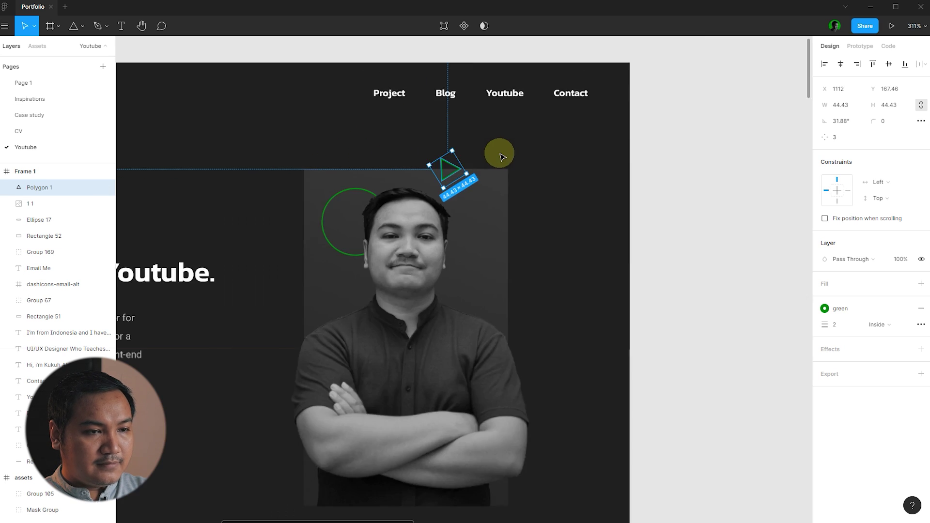
left_click(692, 211)
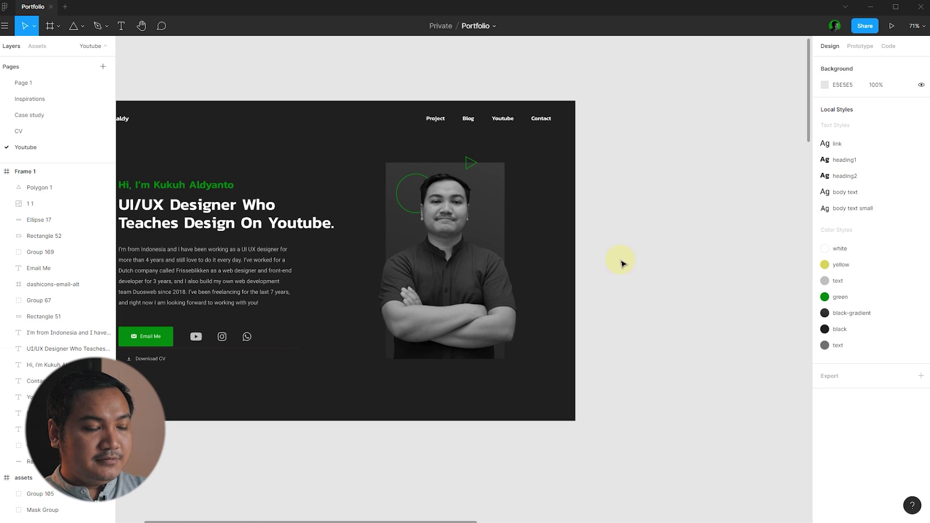
- Draw a square with the Rectangle tool over the photo's chest area
left_click(80, 26)
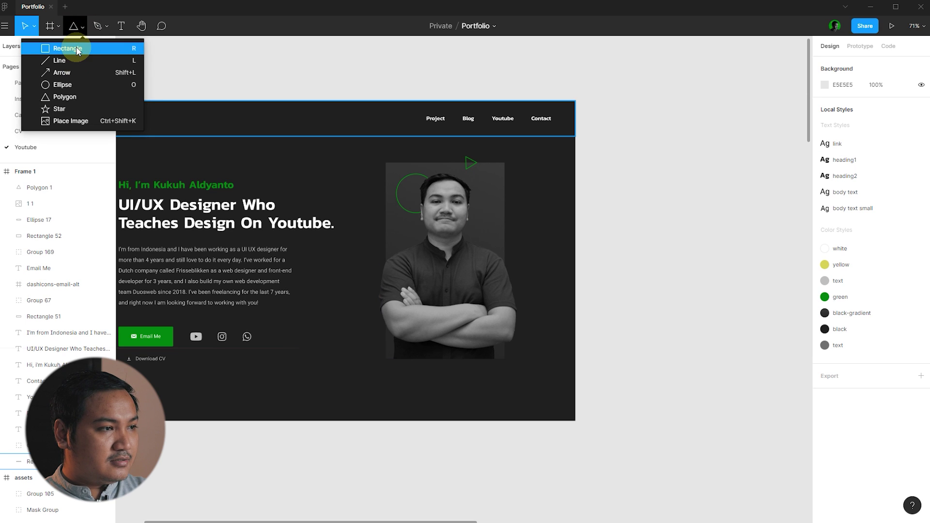
left_click(77, 48)
scroll(425, 272, "up", 5)
mouse_move(353, 228)
left_mouse_down()
mouse_move(480, 330)
mouse_move(472, 323)
left_mouse_up()
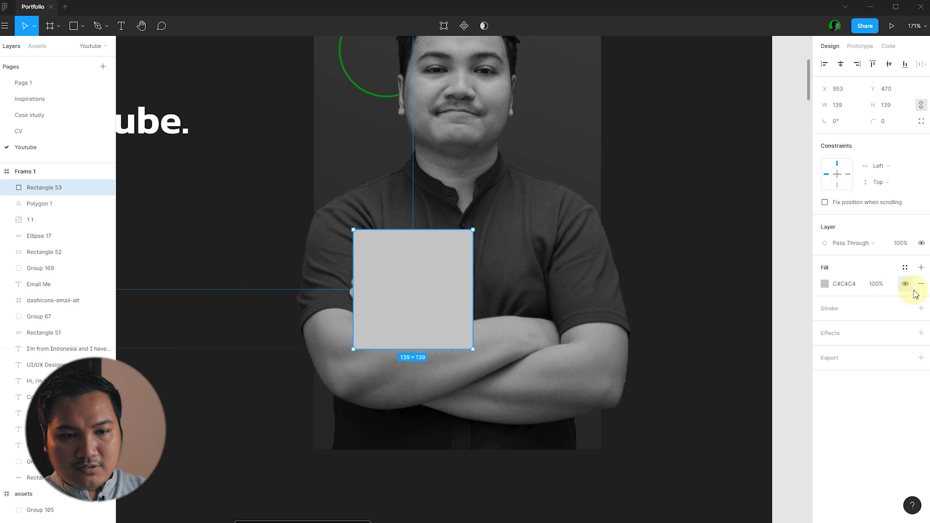
- Remove the square's fill and give it a 2 px green-style outline
left_click(921, 288)
left_click(922, 292)
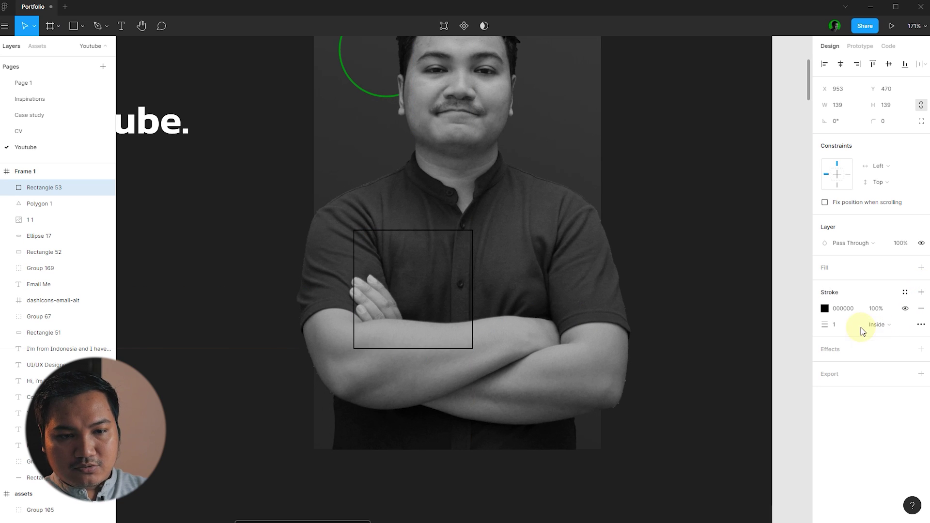
type("2")
key("Return")
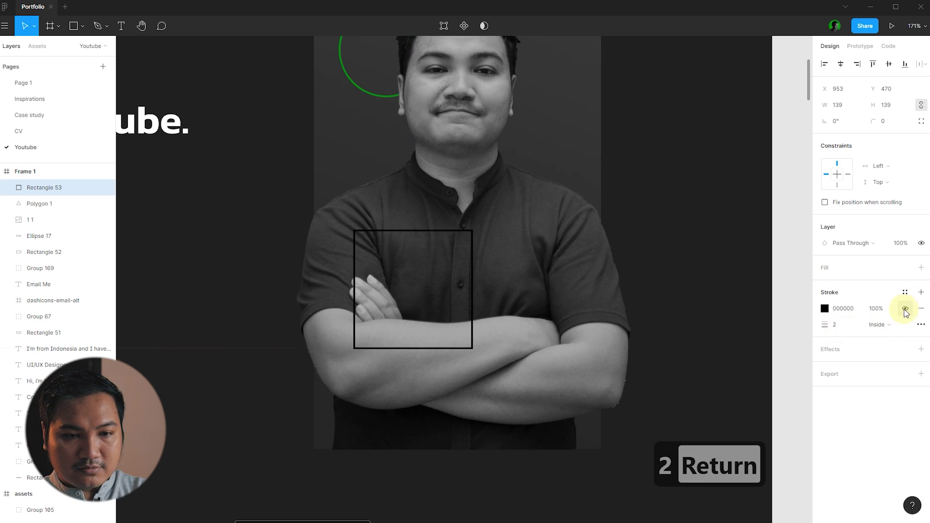
left_click(905, 292)
left_click(880, 331)
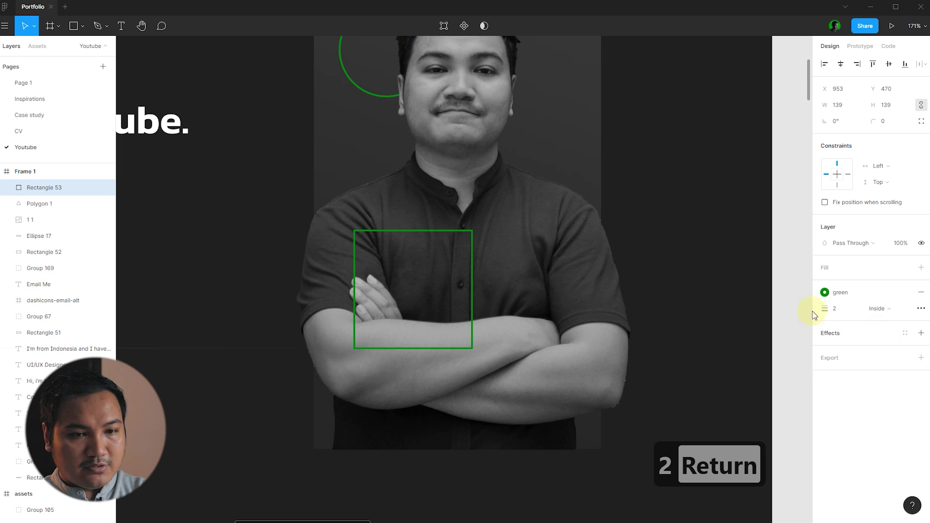
left_click(728, 297)
- Add a Layer Blur effect of 6 to the green square
left_click(473, 245)
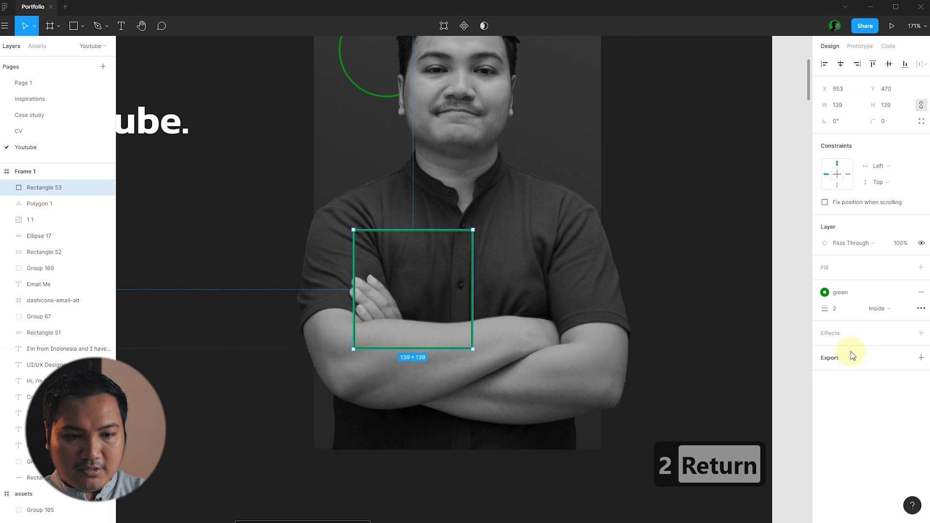
left_click(920, 333)
left_click(872, 349)
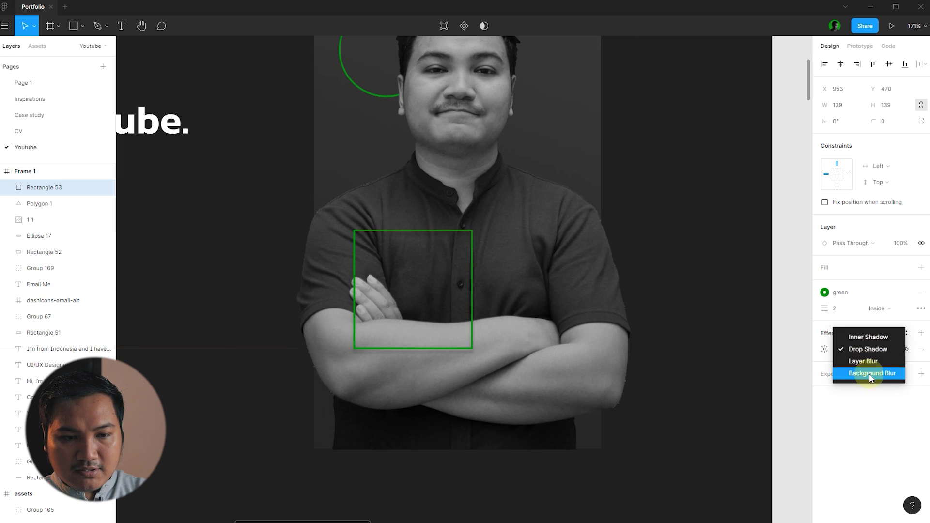
left_click(875, 363)
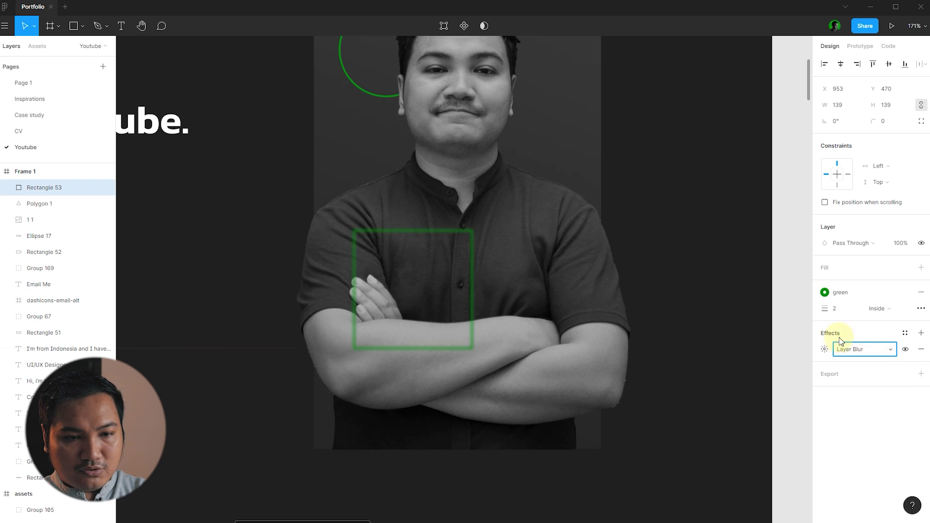
left_click(825, 350)
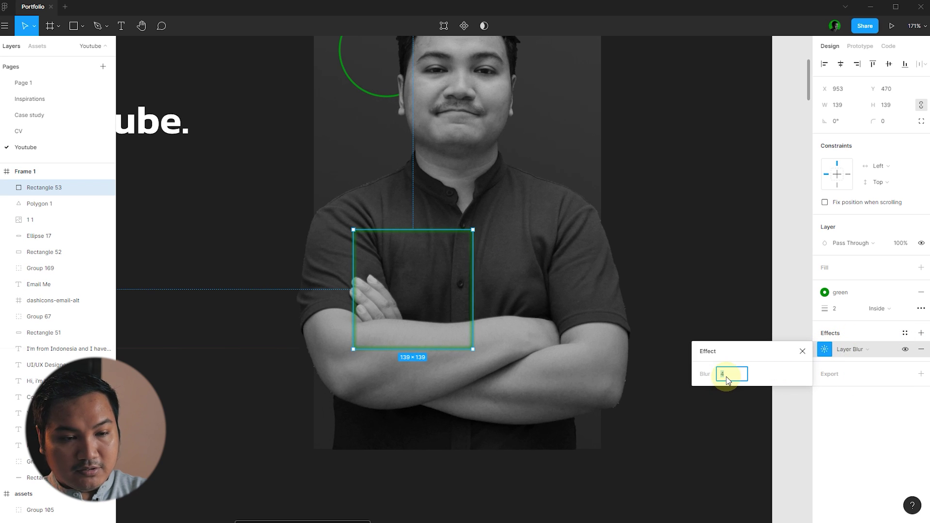
type("6")
key("Return")
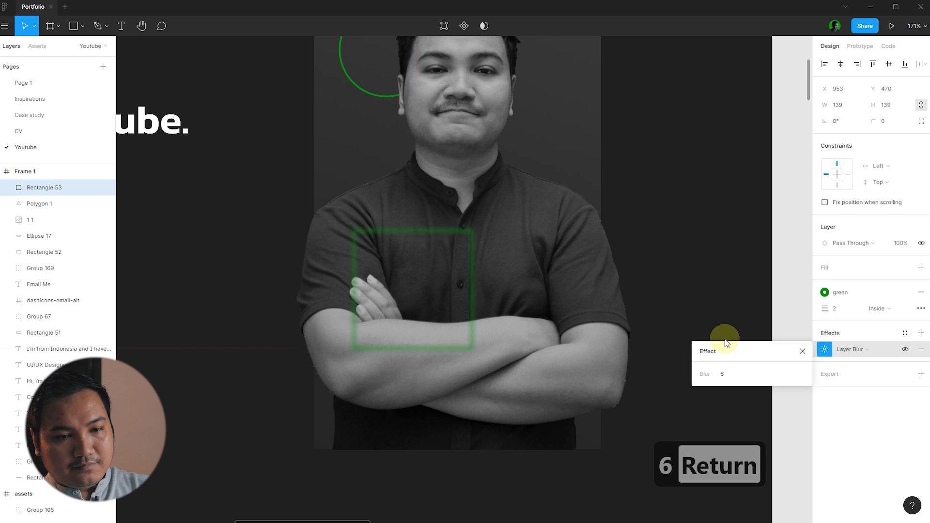
left_click(780, 321)
- Tilt the square about −15° and move it up-left onto the photo's left edge
left_click(473, 231)
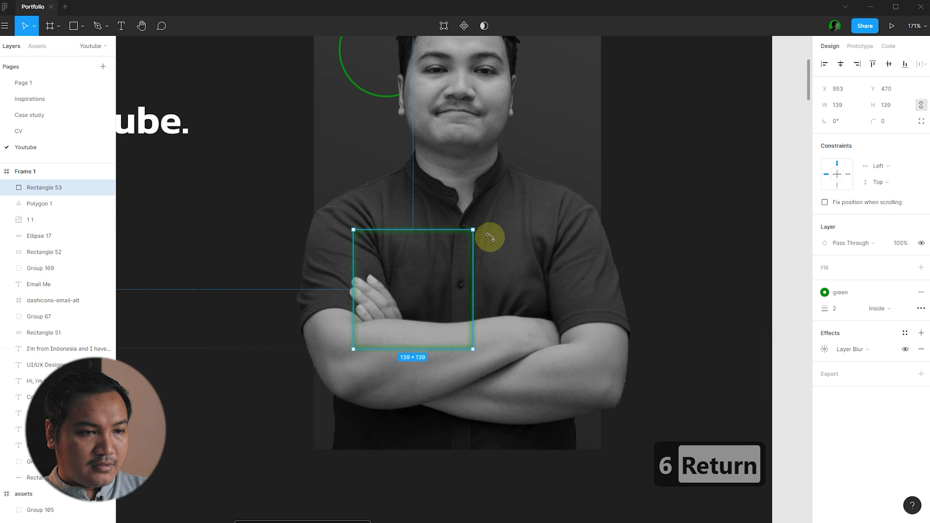
left_click_drag(490, 235, 498, 239)
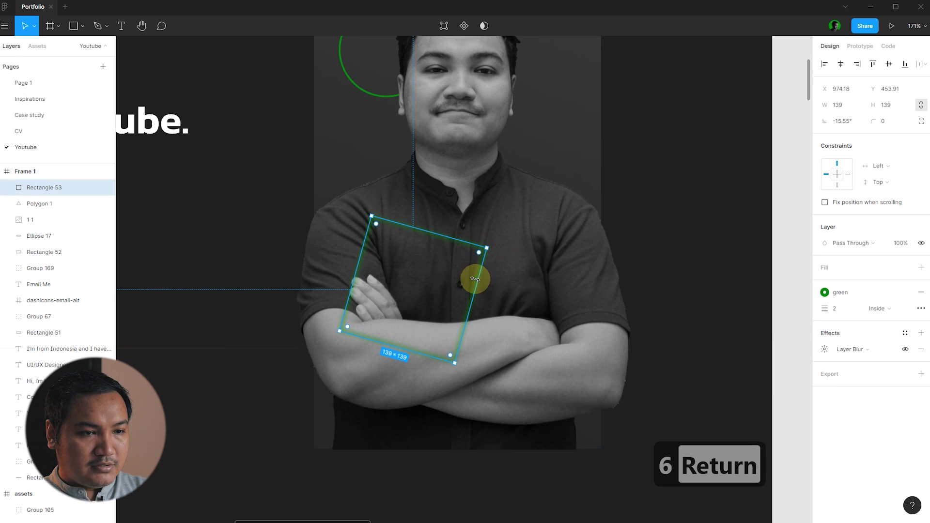
left_click_drag(473, 276, 395, 222)
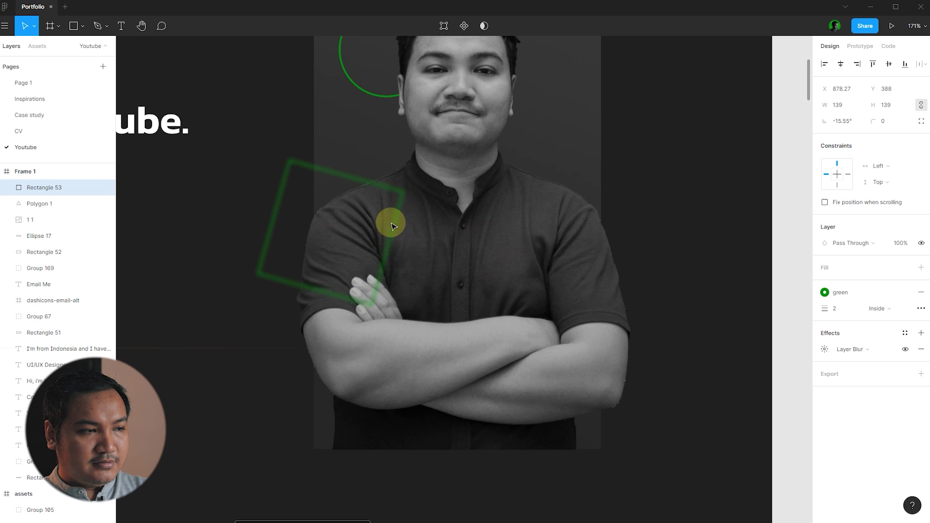
scroll(431, 249, "down", 5)
left_click(632, 281)
scroll(585, 251, "up", 3)
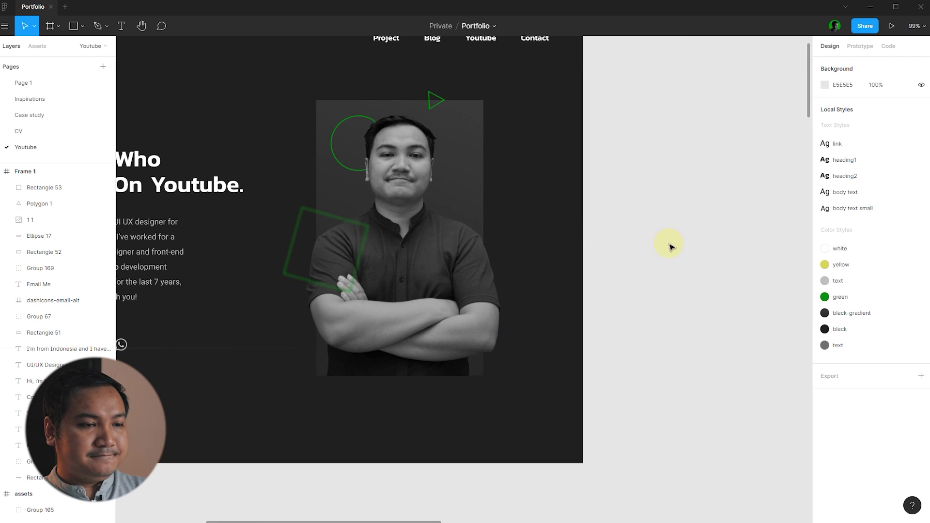
- Raise the green square's layer blur to 8
left_click(369, 235)
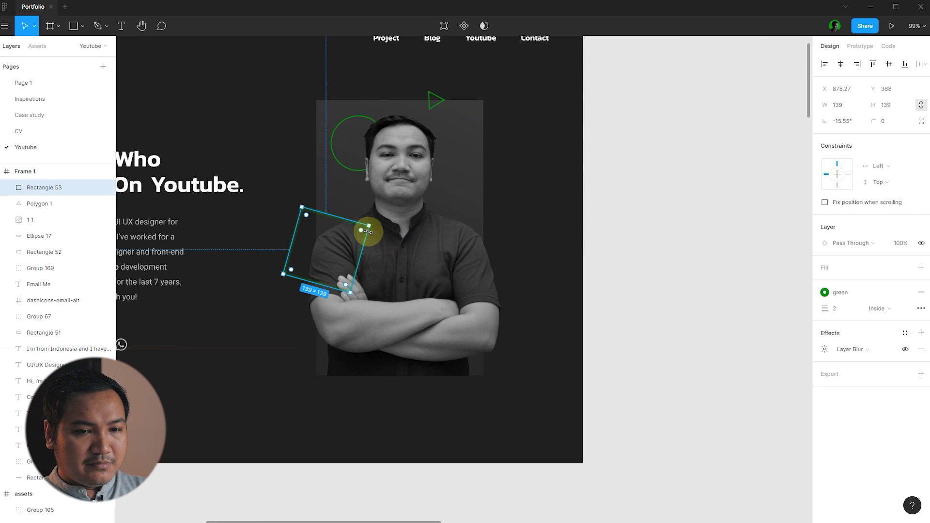
left_click(675, 269)
left_click(364, 248)
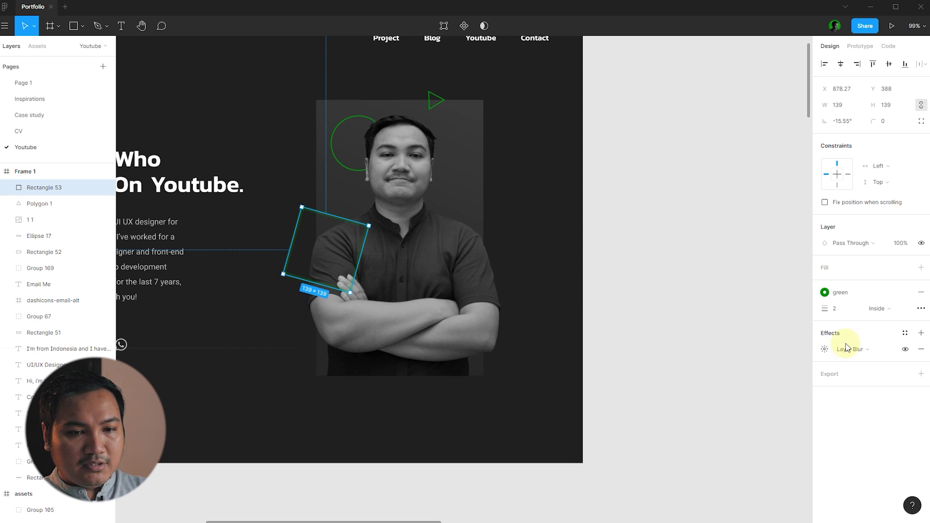
left_click(824, 350)
type("8")
key("Return")
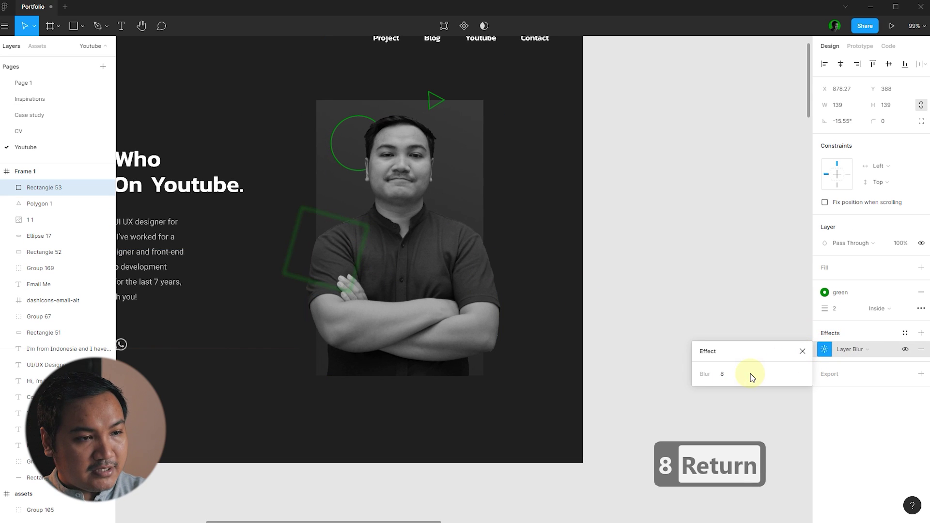
left_click(720, 267)
left_click(358, 269)
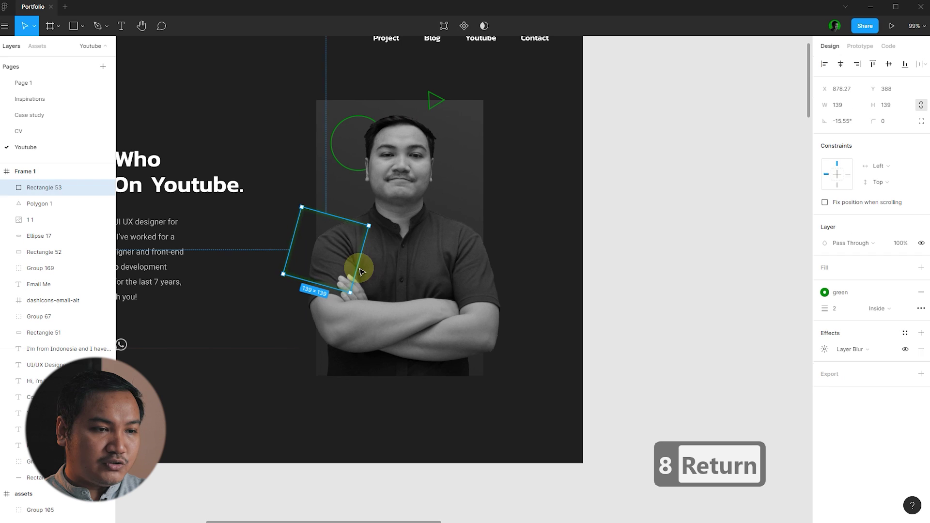
left_click(698, 255)
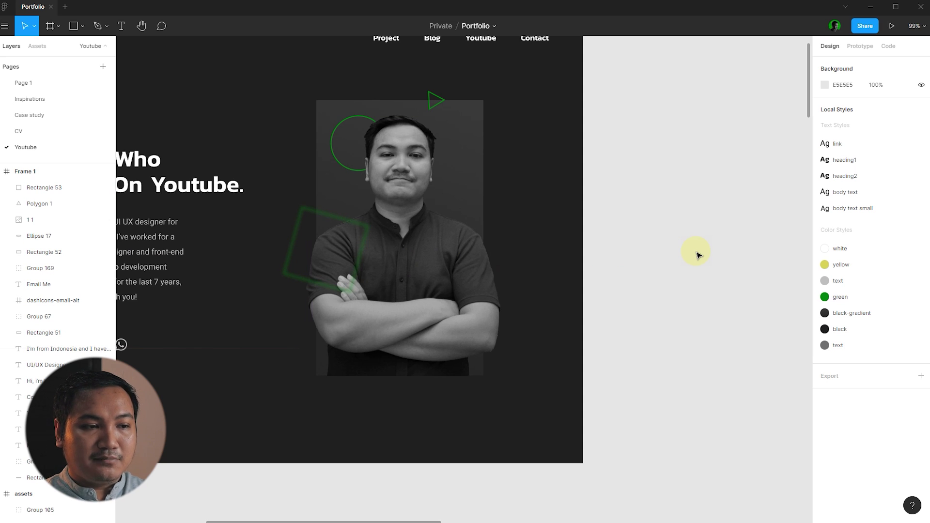
- Shift the rotated green square slightly left and down
left_click(366, 232)
left_click(596, 251)
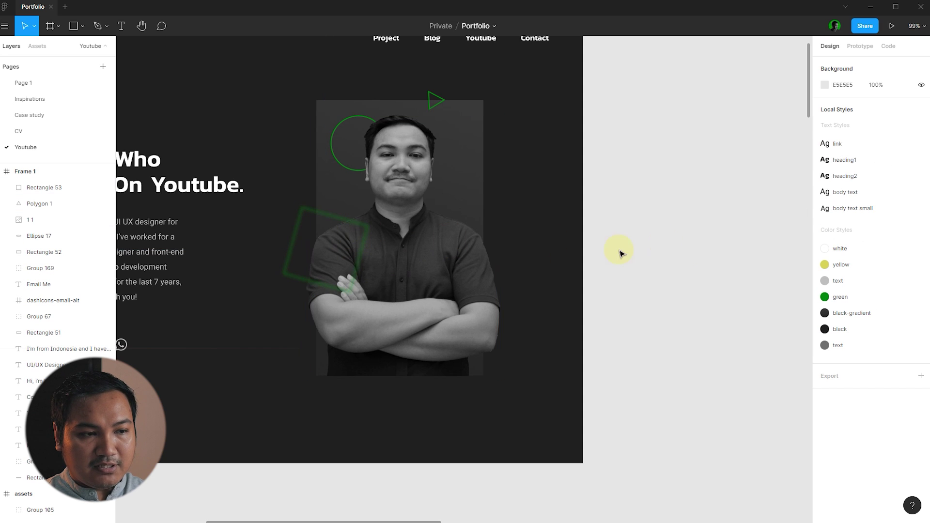
left_click(364, 254)
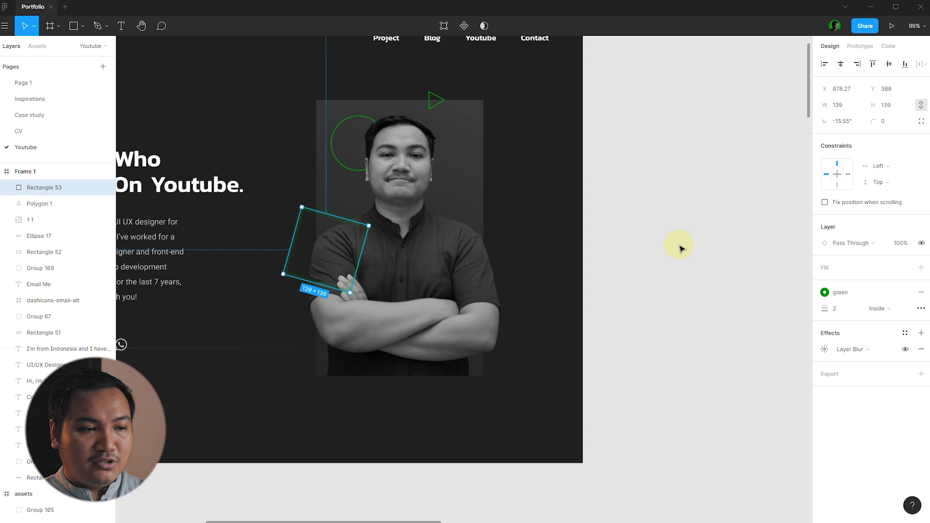
left_click(681, 248)
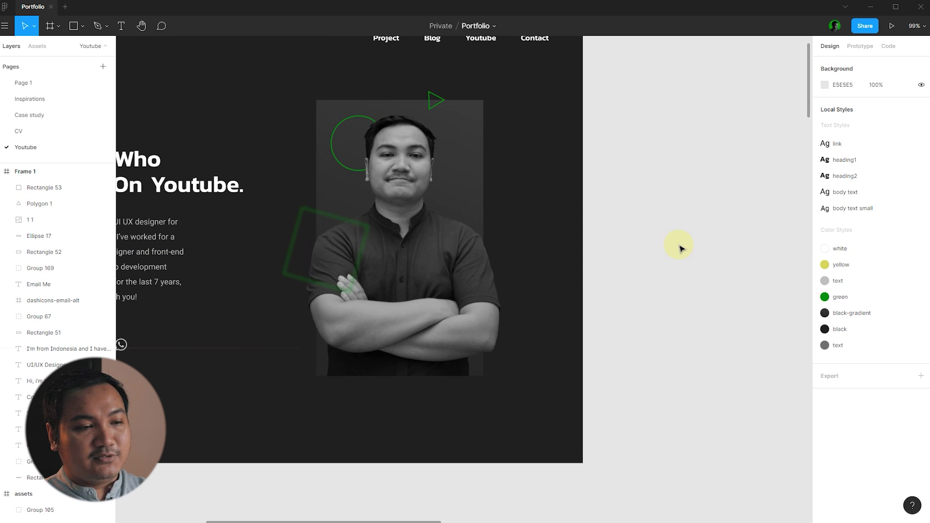
left_click_drag(353, 270, 349, 274)
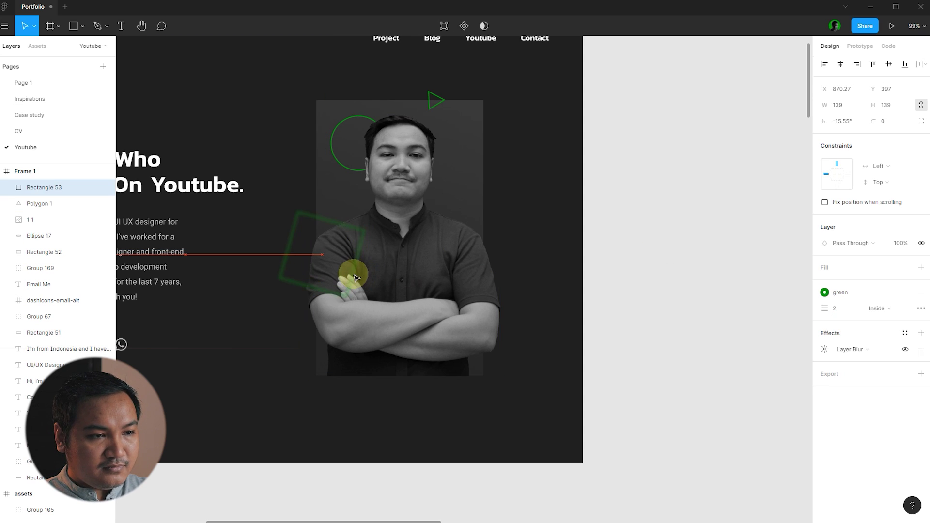
left_click(742, 236)
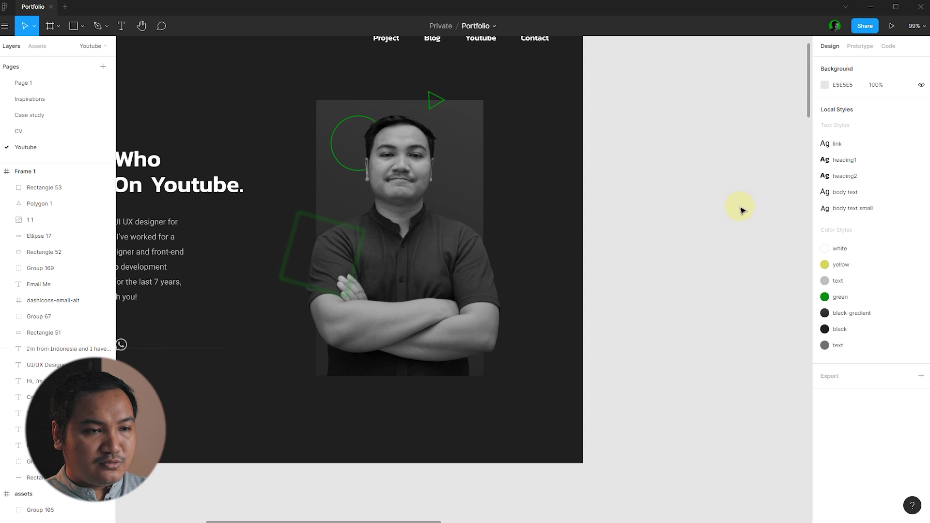
- Select the green ring hidden behind the photo from the right-click layer list
scroll(366, 119, "up", 5)
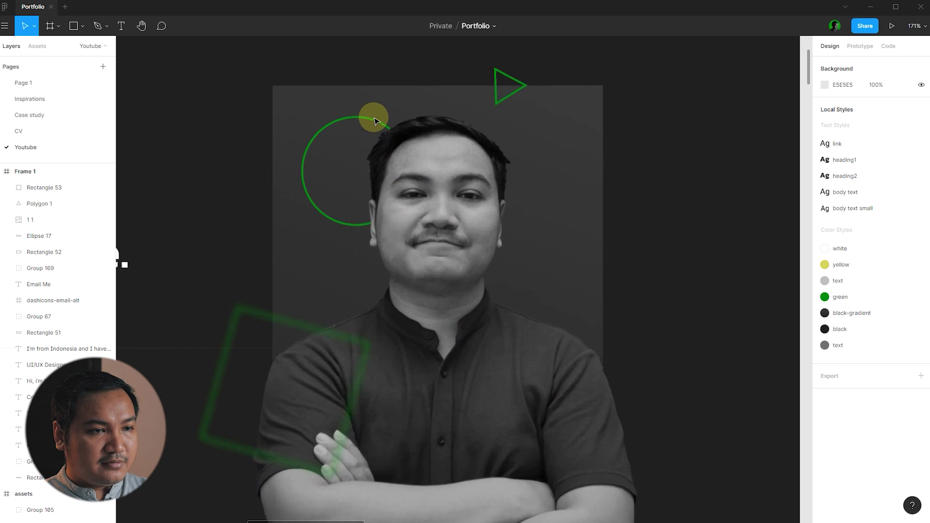
right_click(379, 124)
mouse_move(429, 132)
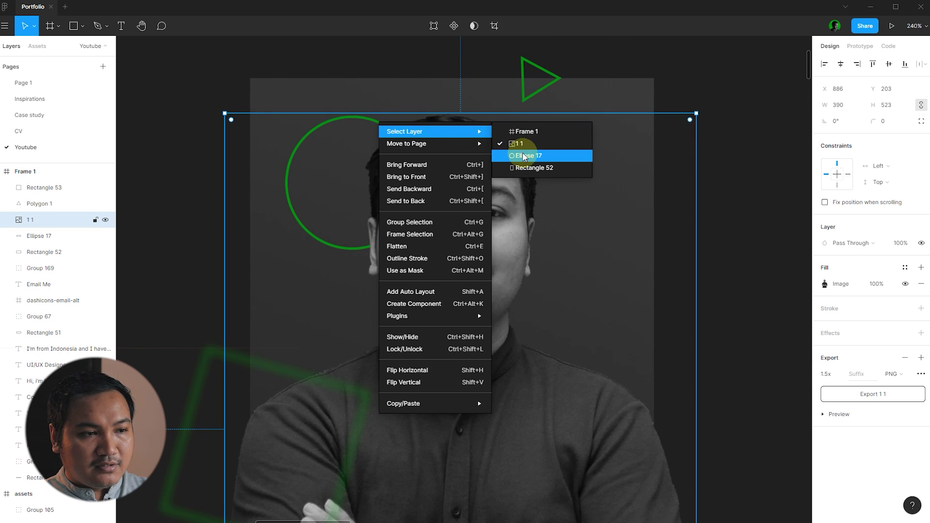
left_click(528, 155)
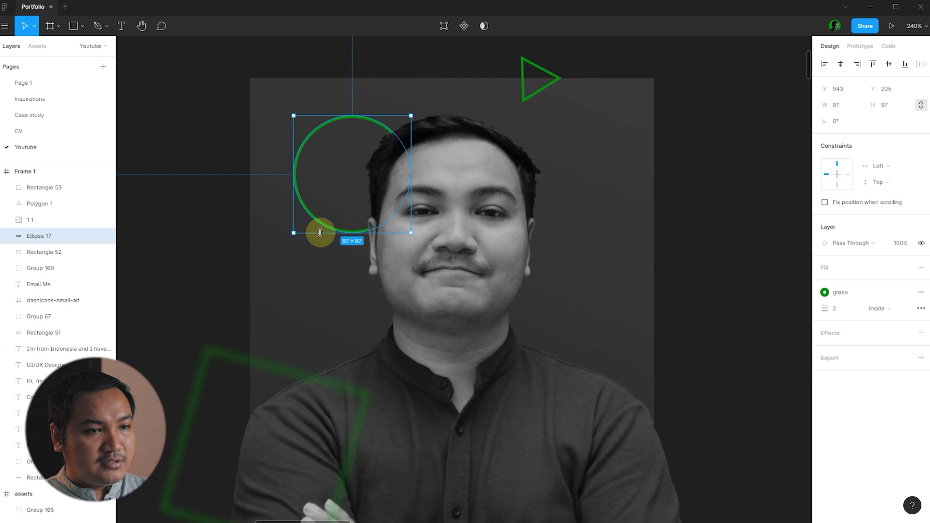
scroll(320, 223, "down", 5)
left_click(676, 266)
scroll(676, 265, "down", 3)
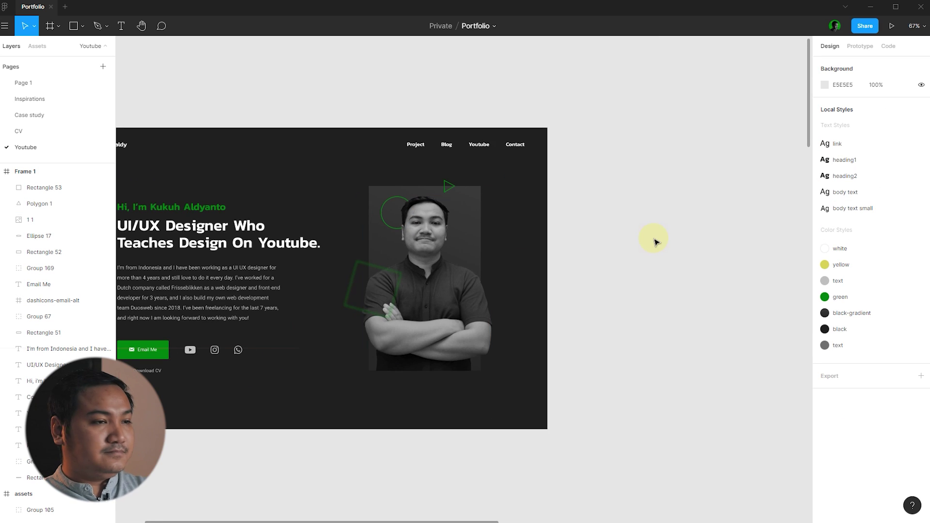
key("Delete")
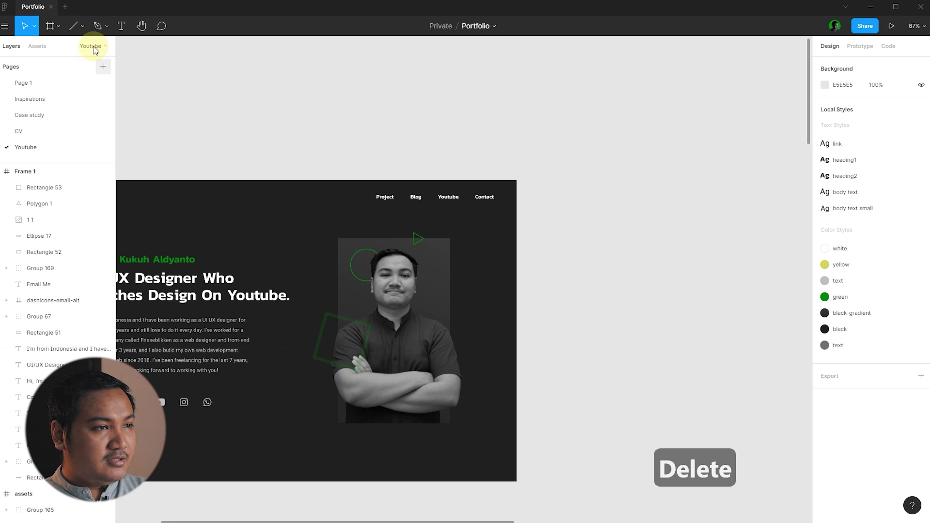
- Draw a vertical line beside the hero frame with a 2 px stroke in the yellow style
left_click(73, 30)
scroll(536, 266, "up", 5)
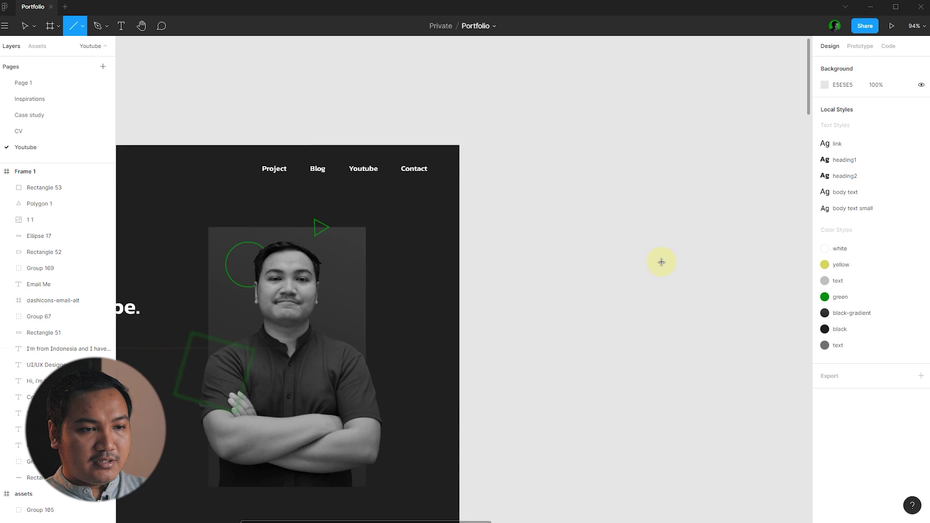
left_click_drag(505, 195, 535, 429)
key("Escape")
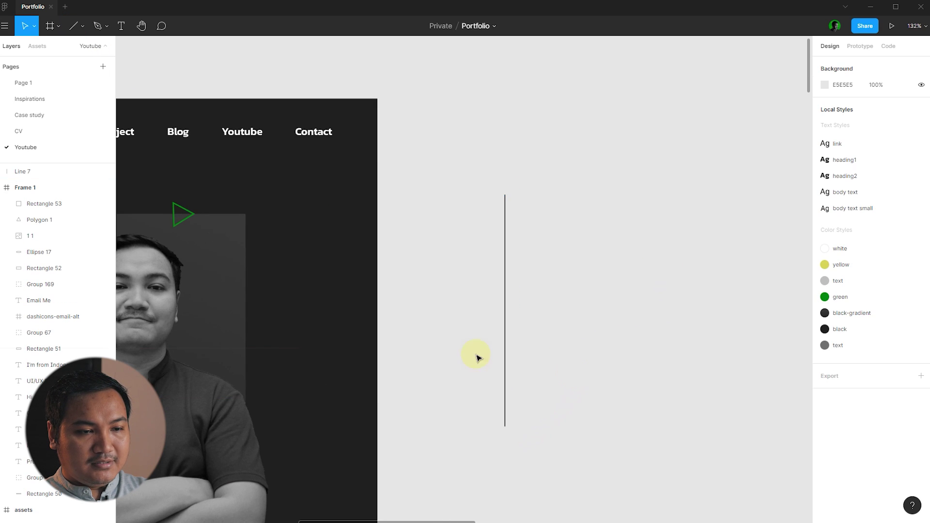
scroll(548, 334, "down", 2)
left_click(381, 324)
left_click(850, 249)
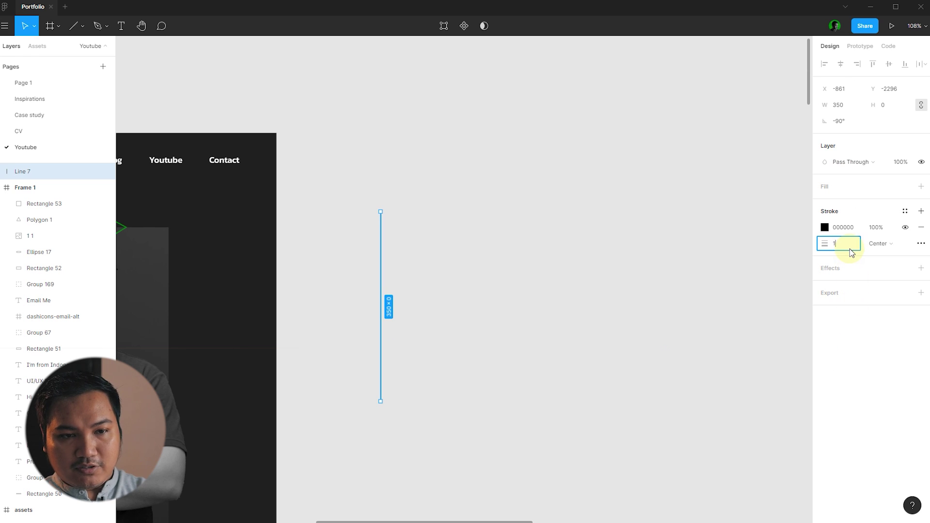
key("Return")
key("Return")
left_click(905, 211)
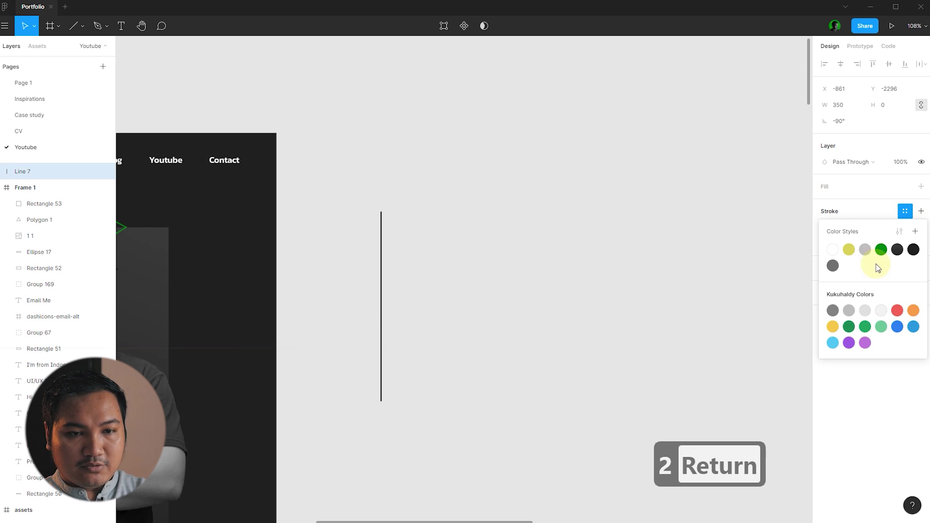
left_click(848, 250)
left_click(609, 231)
- Duplicate the yellow line repeatedly to build a row of parallel copies
scroll(383, 243, "up", 5)
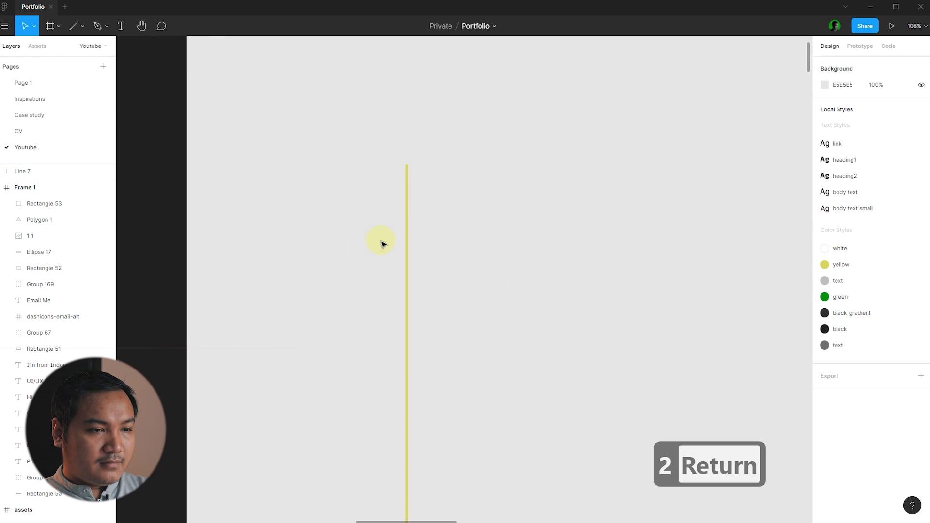
left_click_drag(418, 228, 432, 232)
key("Left")
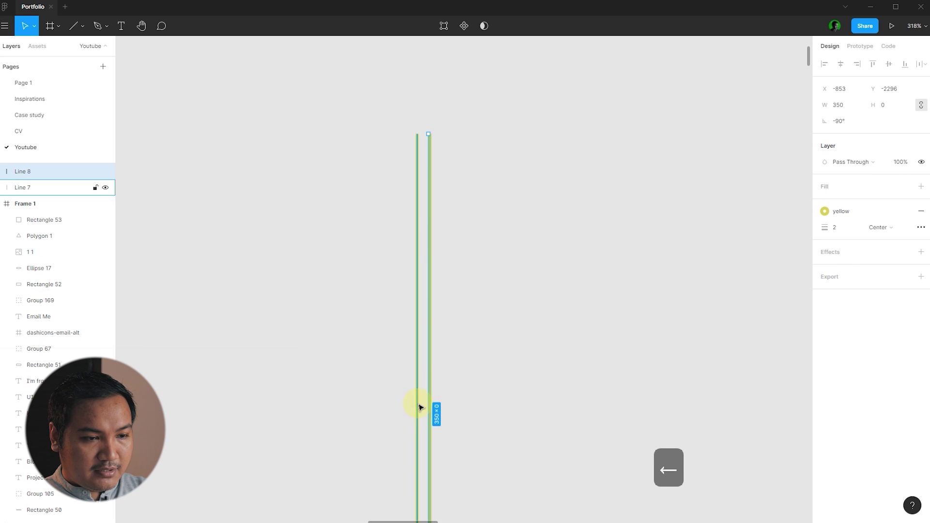
left_click(482, 380)
scroll(461, 272, "down", 3)
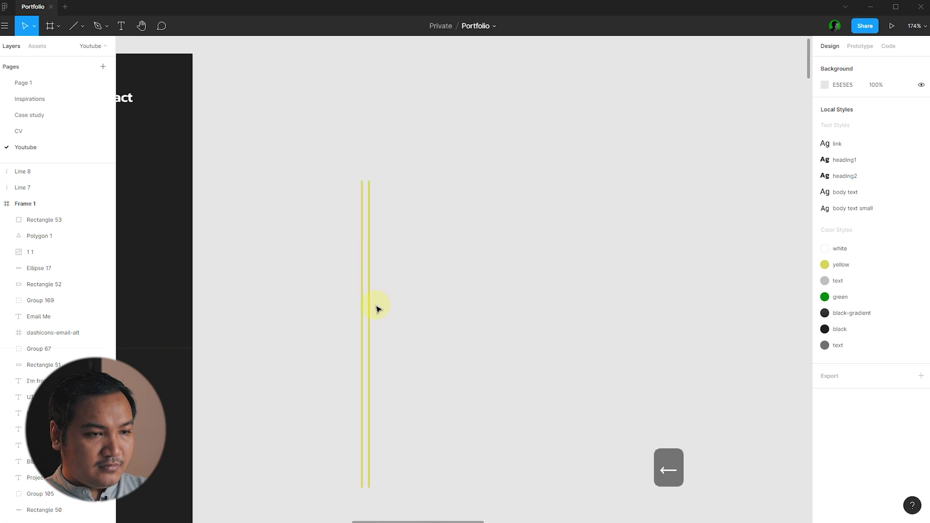
scroll(377, 306, "up", 5)
left_click_drag(368, 288, 344, 258)
key("ctrl+d")
scroll(500, 264, "down", 5)
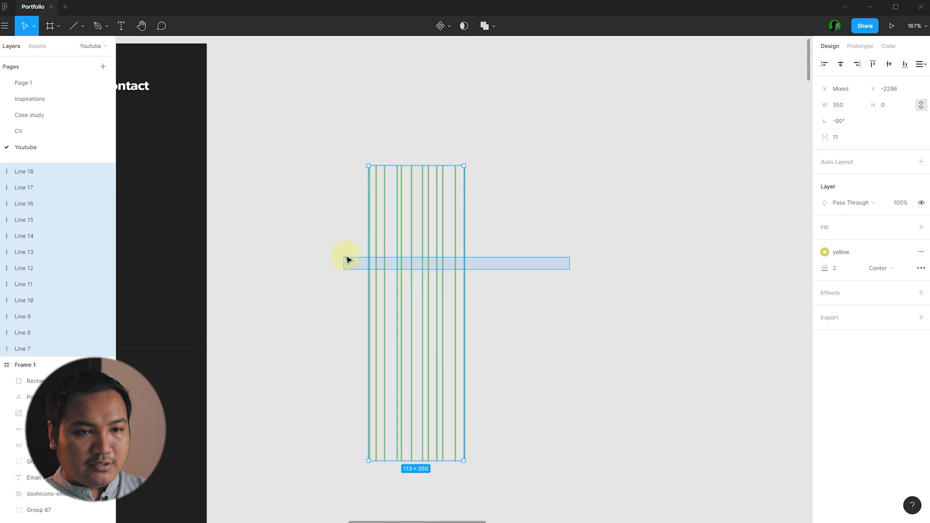
- Space the lines evenly with an 8 px gap
left_click(920, 64)
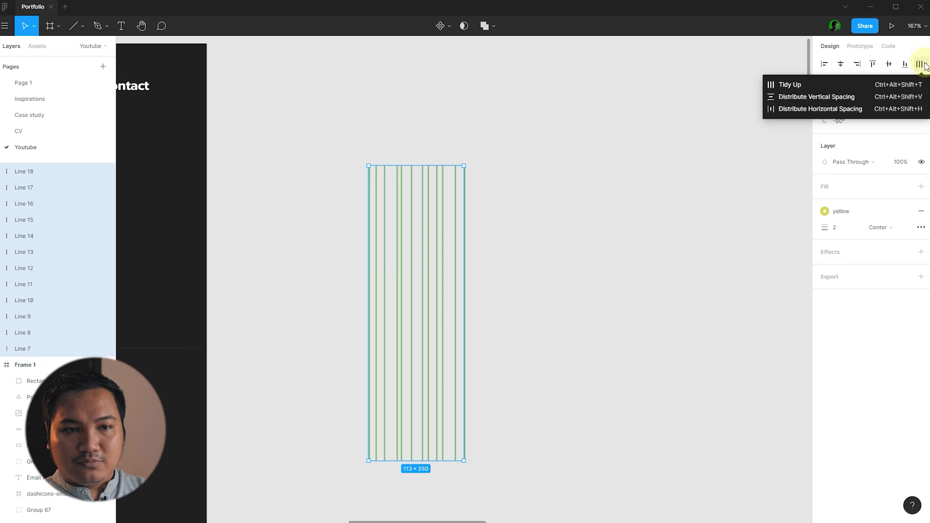
left_click(791, 111)
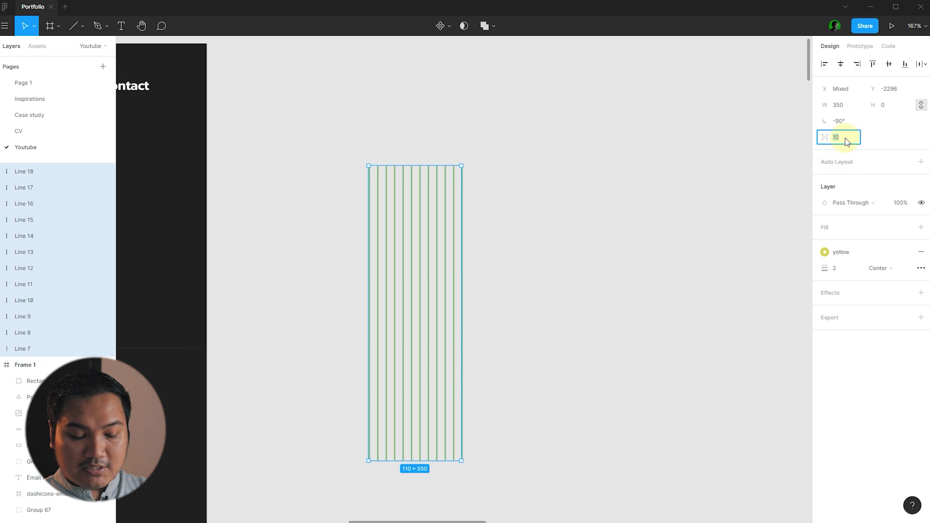
type("8")
key("Return")
- Duplicate the set of lines to the right and group all yellow lines together
left_click_drag(525, 313, 500, 291)
key("shift+2")
left_click(572, 284)
scroll(436, 249, "down", 5)
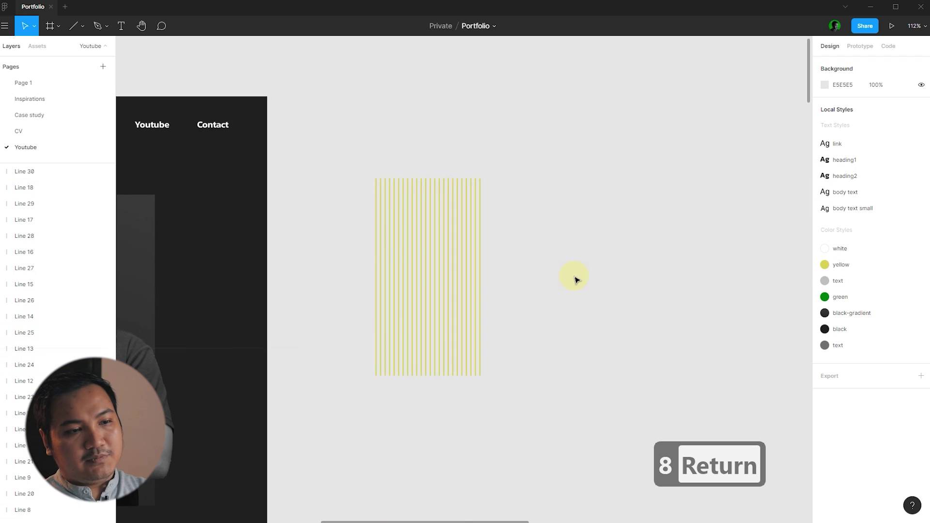
key("ctrl+a")
key("ctrl+g")
left_click(579, 289)
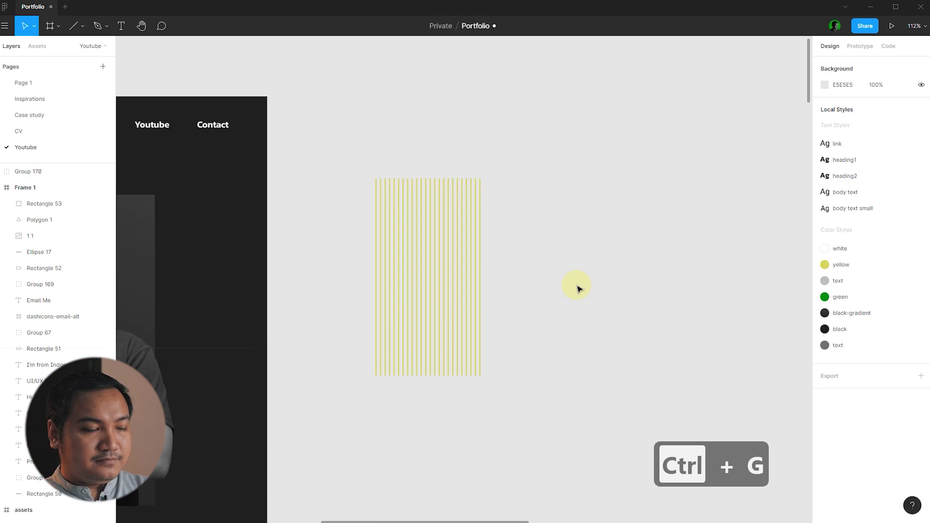
- Draw a circle over the yellow stripe lines
left_click(82, 26)
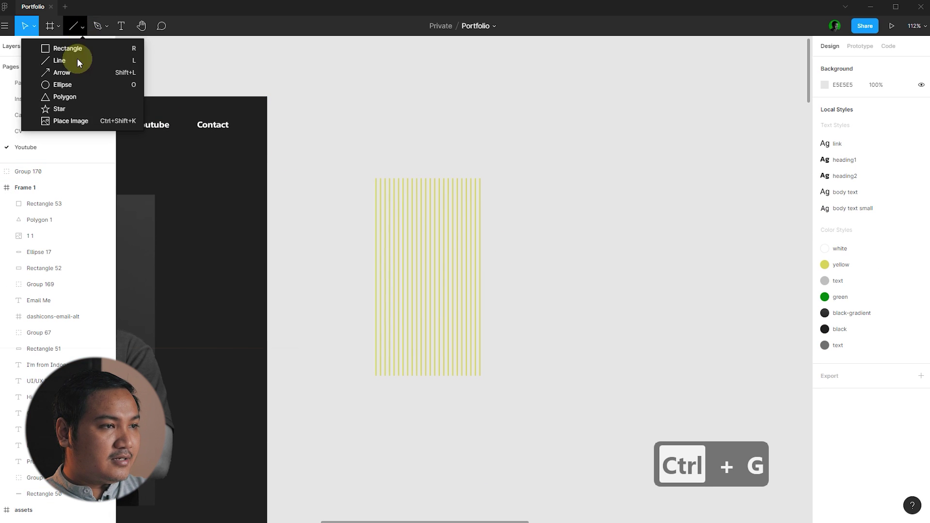
left_click(78, 83)
scroll(429, 204, "up", 5)
scroll(396, 193, "down", 3)
left_click_drag(324, 157, 499, 343)
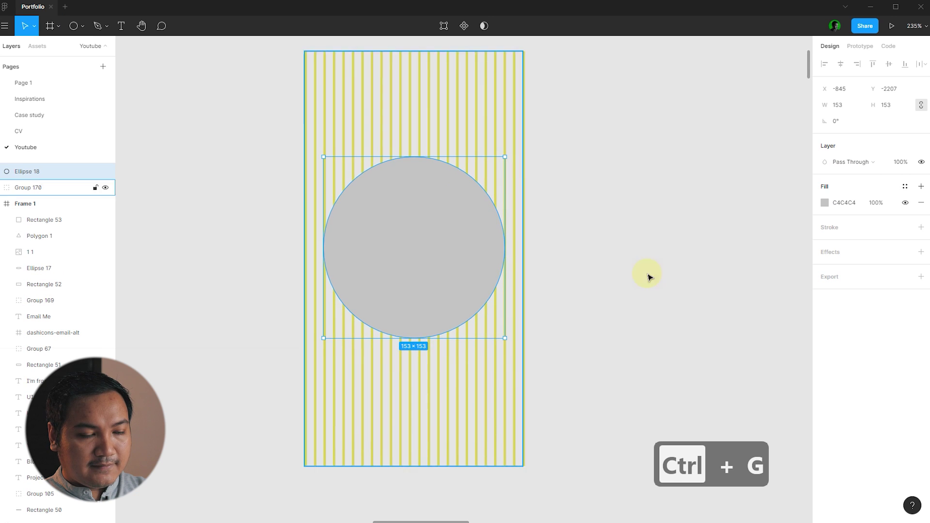
scroll(665, 269, "down", 5)
scroll(482, 280, "up", 4)
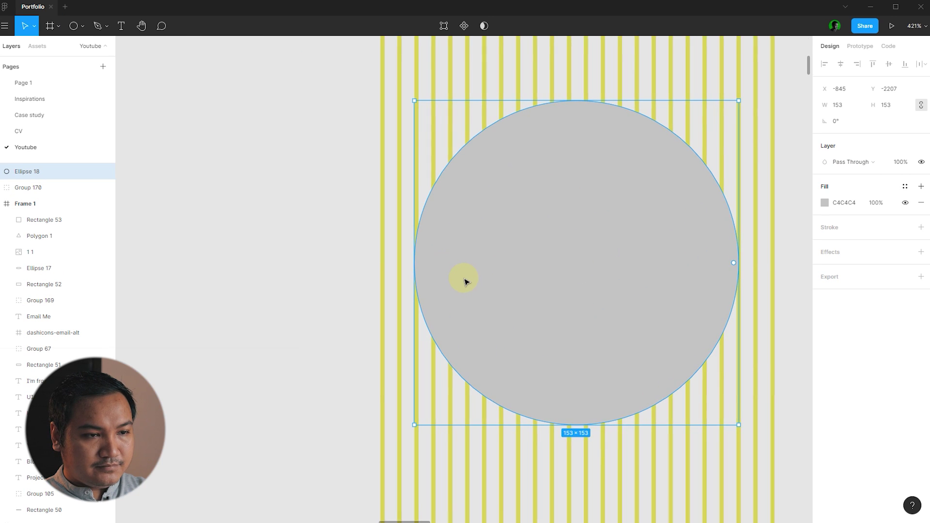
scroll(430, 218, "down", 3)
- Send the circle behind the yellow lines with Ctrl+[
left_click(638, 253)
key("ctrl+a")
key("Escape")
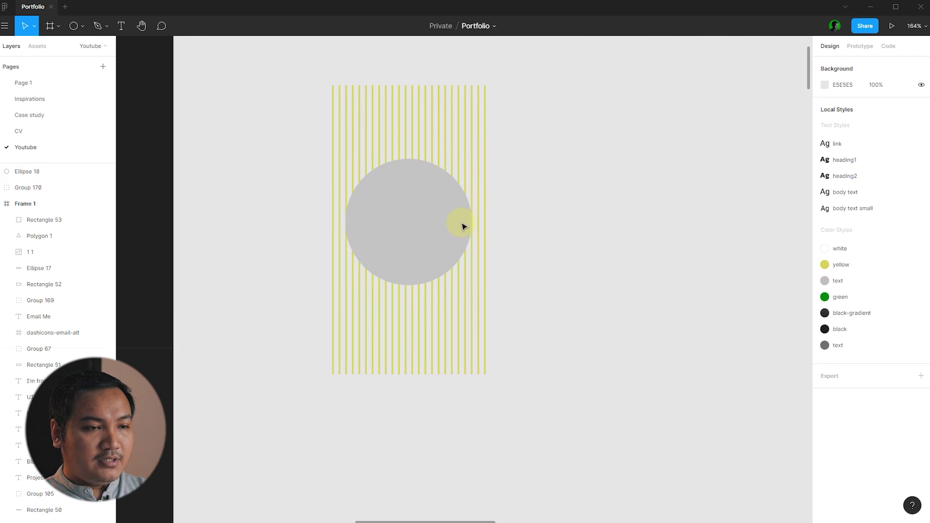
left_click(461, 222)
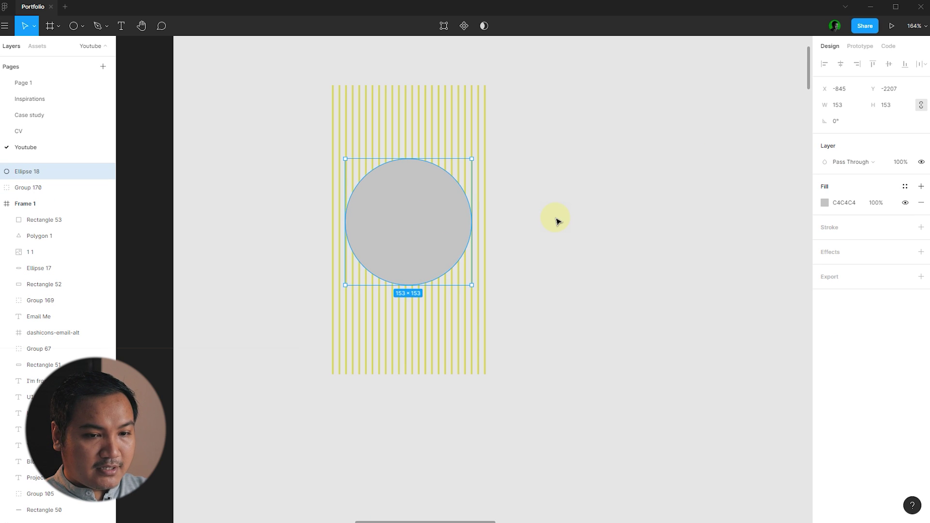
key("ctrl+bracketleft")
- Select the circle and lines together and apply Use as Mask
left_click(557, 222)
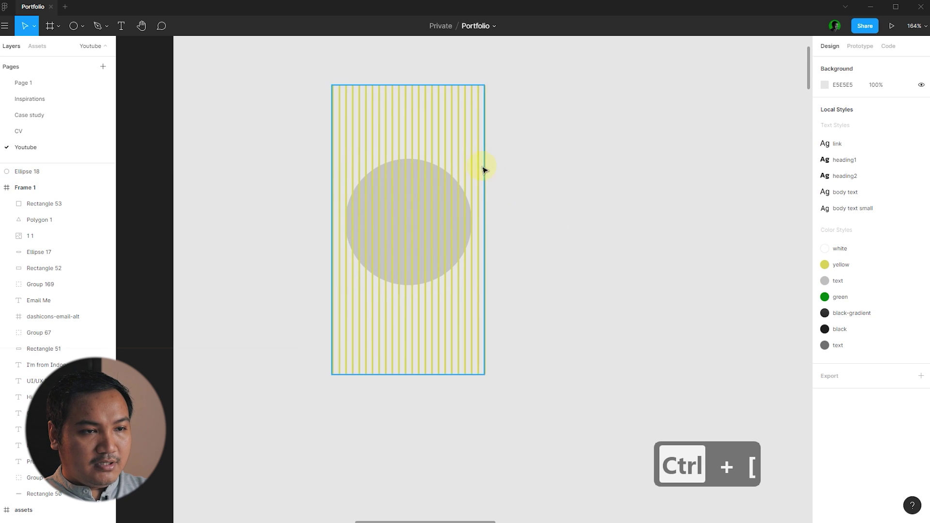
key("ctrl+a")
left_click(556, 218)
key("ctrl+a")
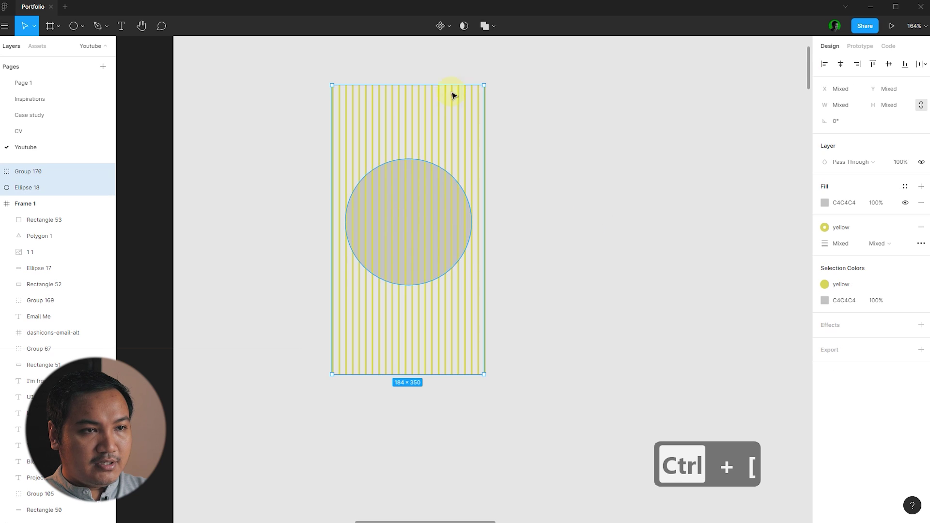
left_click(463, 26)
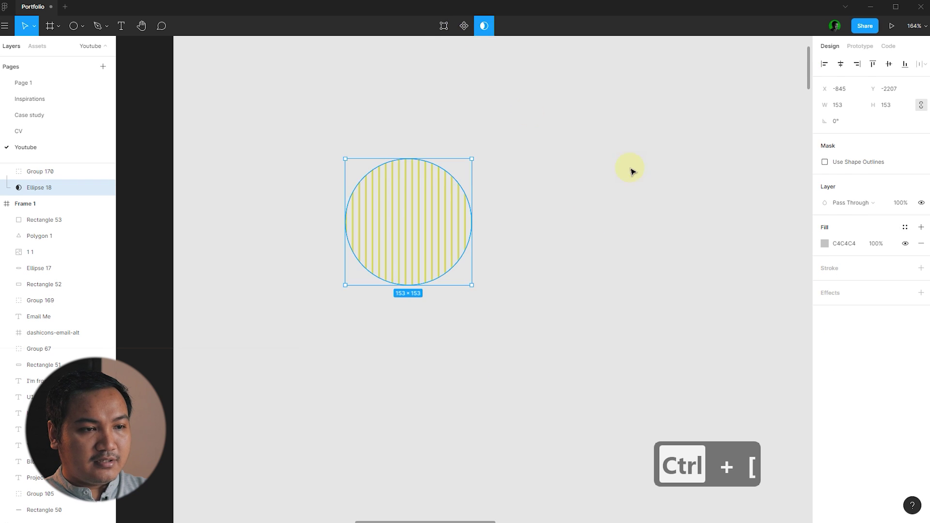
left_click(729, 201)
scroll(728, 201, "down", 5)
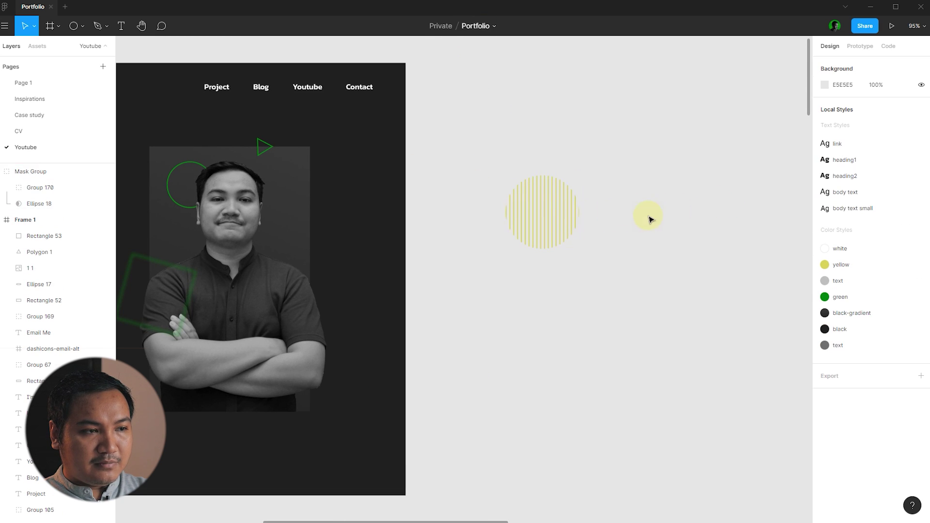
- Move the striped disc onto the portrait and rotate it to about -37°
left_click_drag(573, 216, 300, 228)
scroll(300, 213, "up", 5)
left_click_drag(322, 190, 354, 249)
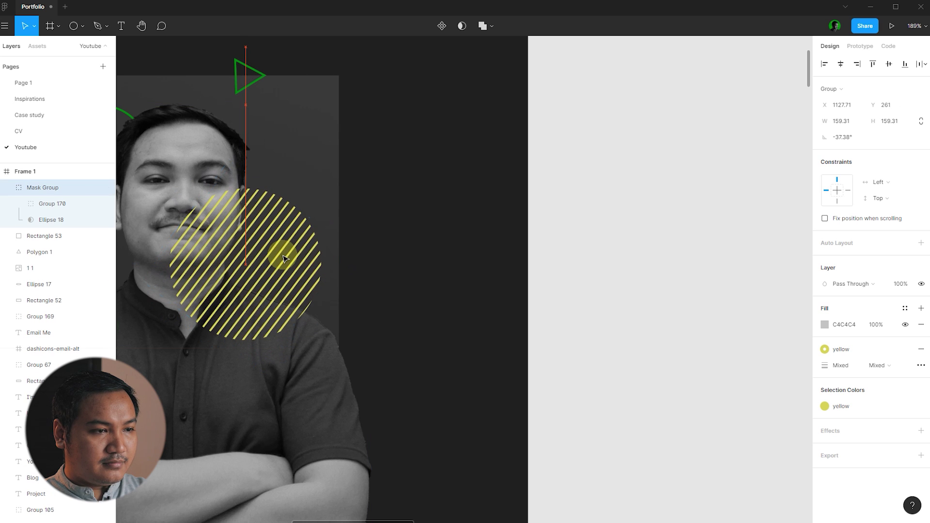
- Send the striped disc behind the portrait photo
left_click(665, 241)
scroll(666, 241, "down", 5)
scroll(623, 247, "up", 2)
left_click(410, 257)
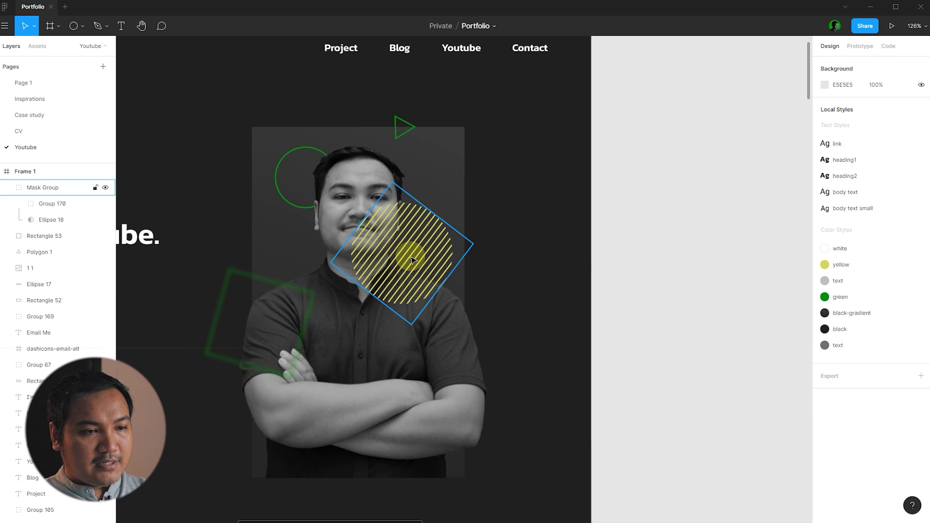
key("ctrl+bracketleft")
key("ctrl+bracketleft")
key("ctrl+bracketleft")
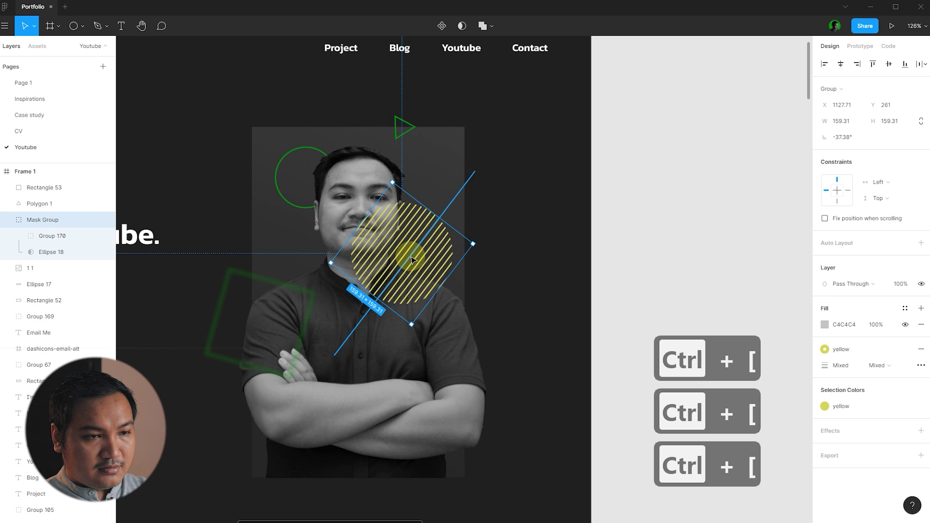
left_click(620, 226)
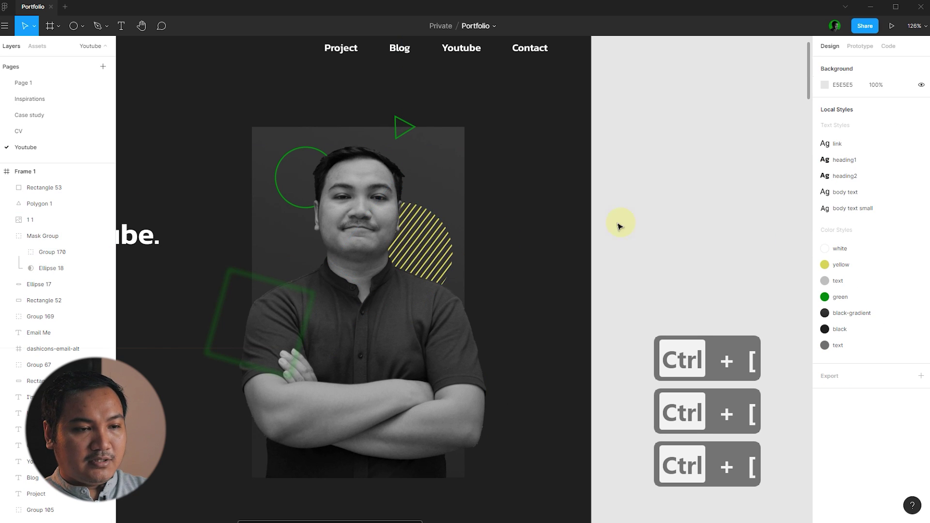
scroll(577, 229, "down", 3)
scroll(556, 266, "up", 2)
left_click(317, 322)
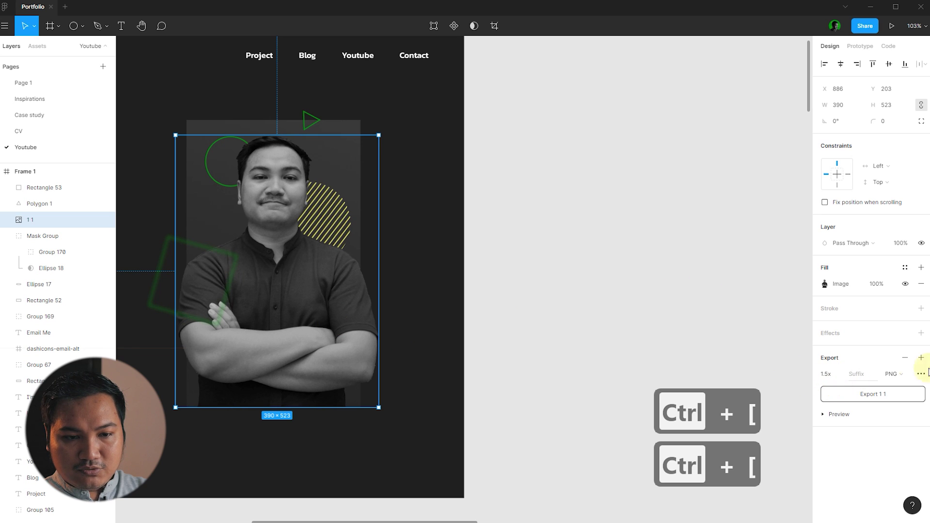
- Add a drop shadow to the photo with blur 80, X 40, Y 40 and 40% opacity
left_click(921, 333)
left_click(825, 351)
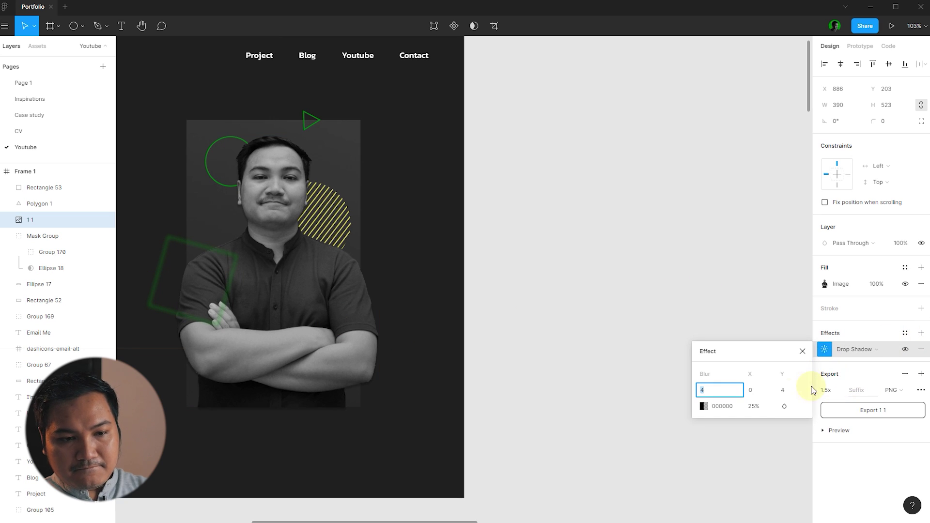
type("40")
key("Return")
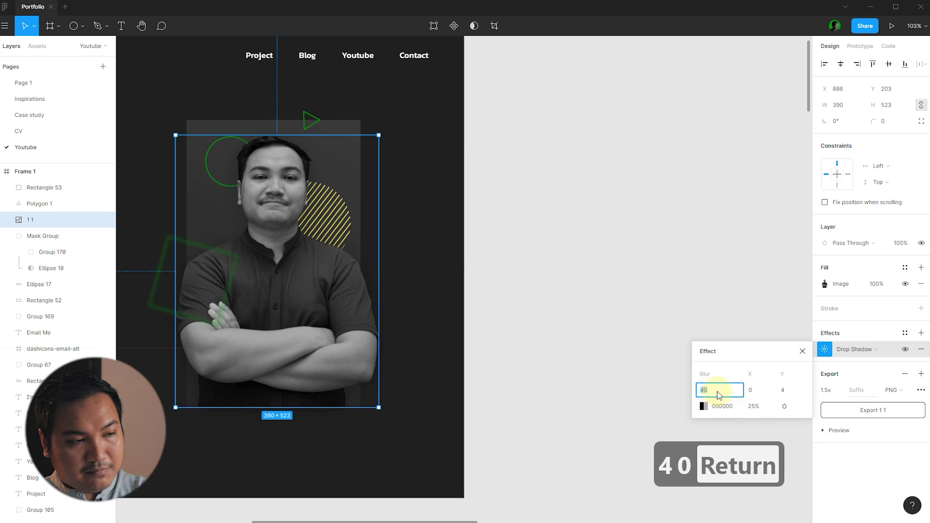
type("80")
key("Return")
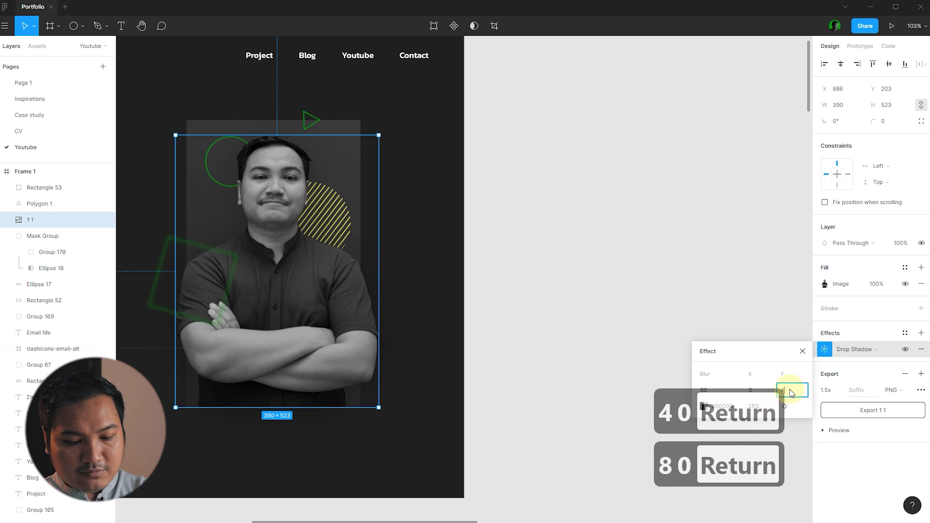
type("40")
key("Return")
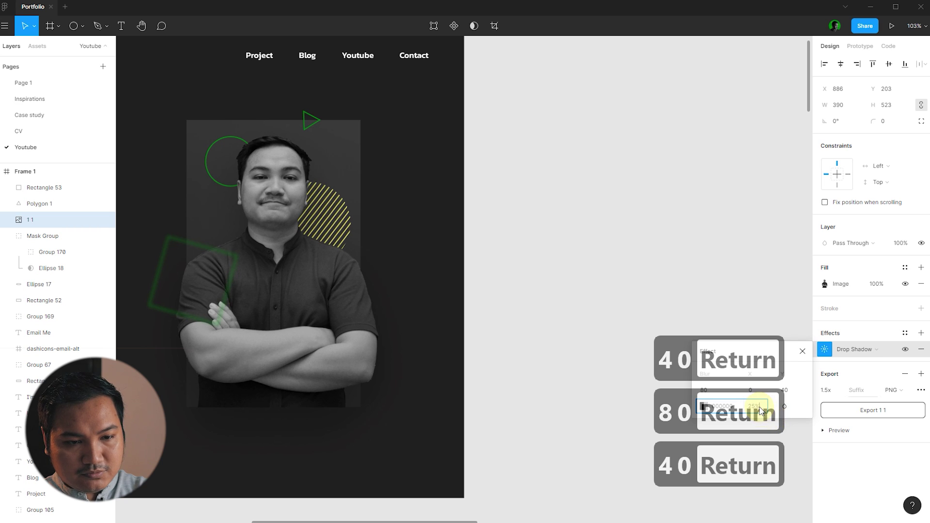
type("40")
key("Return")
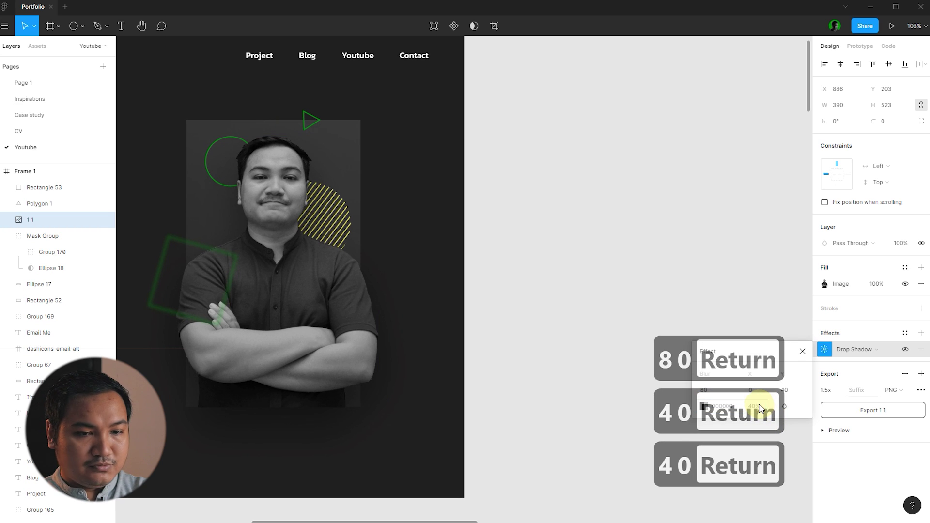
type("40")
key("Return")
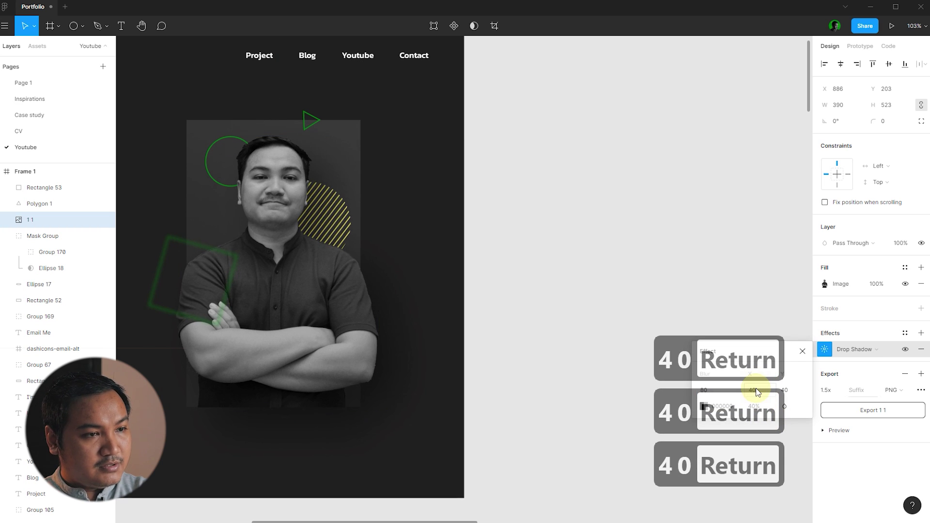
left_click(802, 351)
left_click(680, 280)
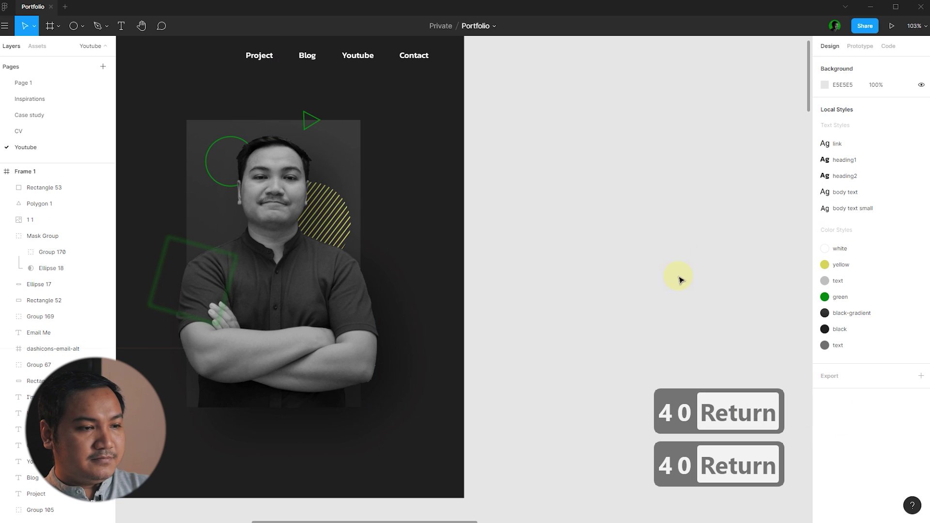
- Lower the photo's drop shadow opacity to 30%
scroll(729, 239, "down", 3)
scroll(698, 234, "up", 2)
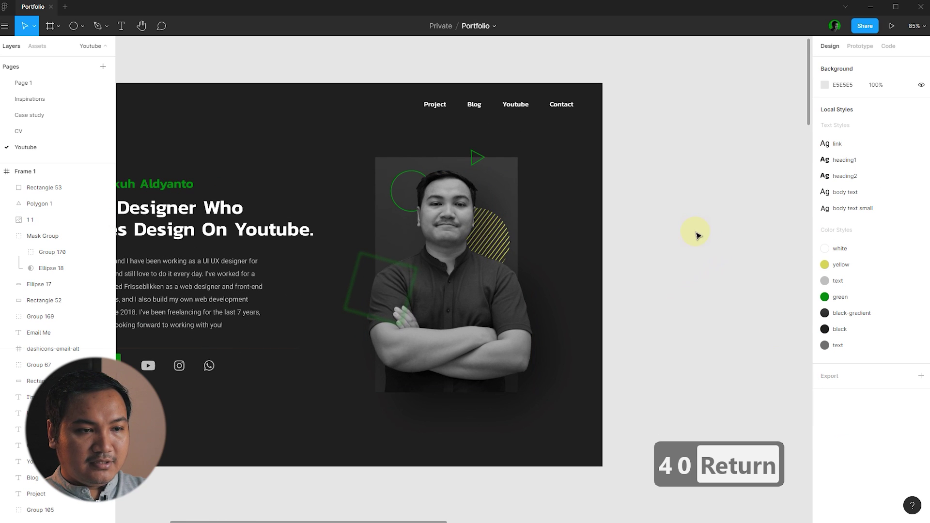
scroll(652, 281, "up", 3)
scroll(649, 286, "down", 3)
left_click(525, 322)
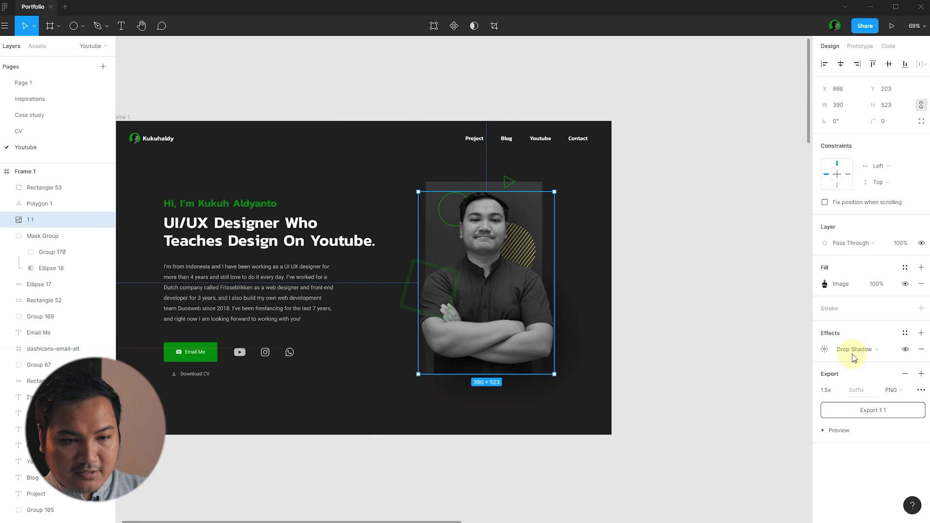
left_click(824, 350)
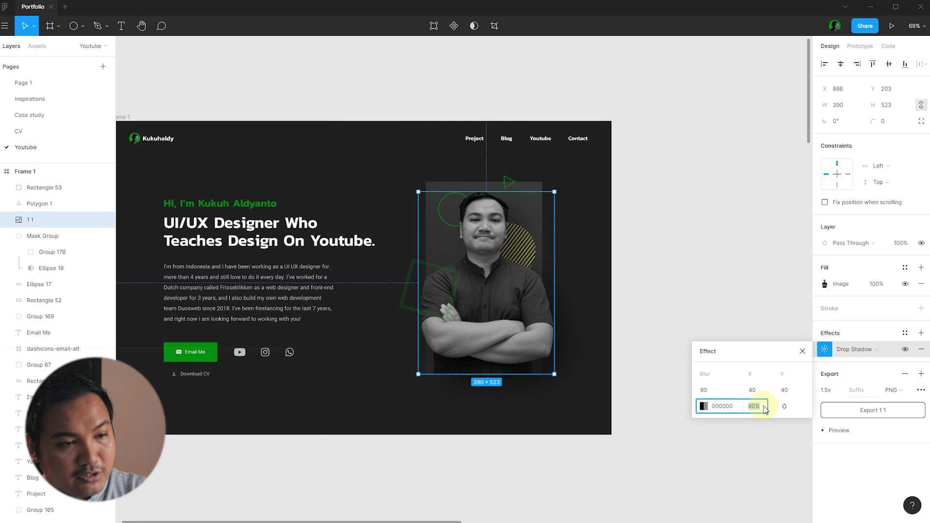
type("20")
key("Return")
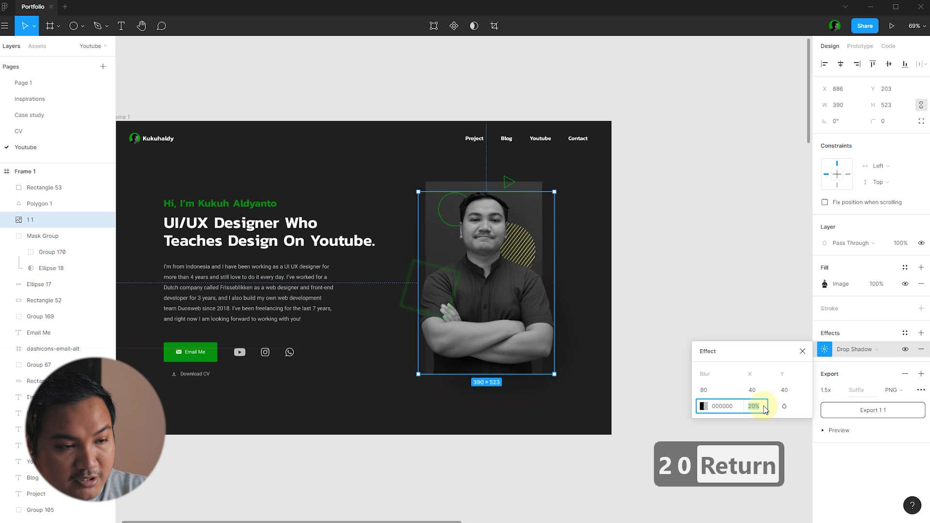
type("30")
key("Return")
left_click(709, 282)
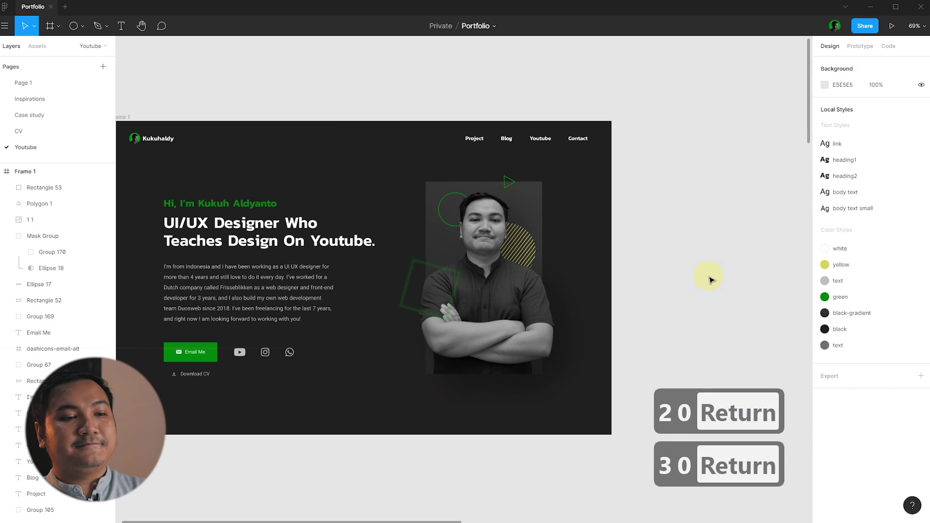
- Select the photo with its decorative shapes and move the cluster slightly down
scroll(669, 326, "up", 2)
left_click_drag(671, 334, 471, 148)
left_click_drag(524, 203, 525, 211)
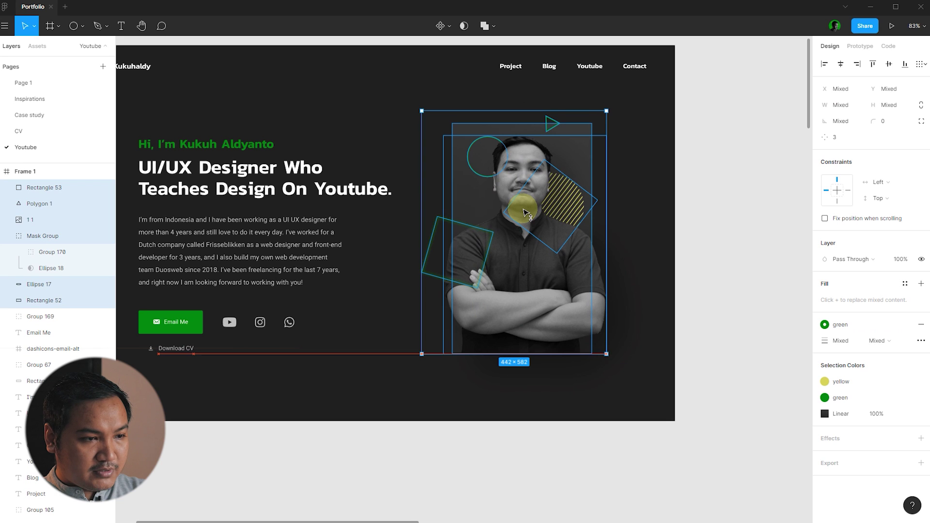
left_click(738, 318)
scroll(671, 285, "down", 3)
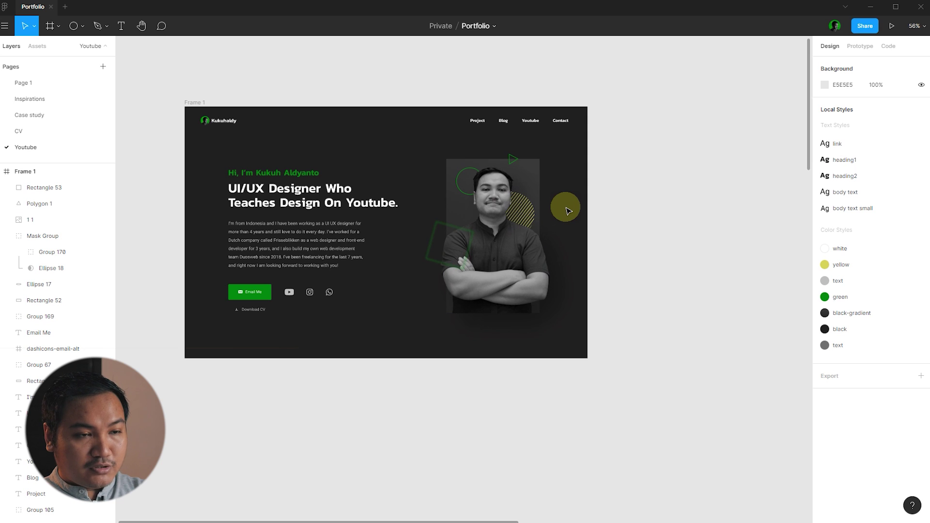
- Use the column layout grid to shift the photo cluster slightly left, then hide the grid
key("ctrl+shift+4")
scroll(650, 212, "up", 4)
left_click_drag(589, 373, 326, 99)
left_click_drag(383, 149, 364, 155)
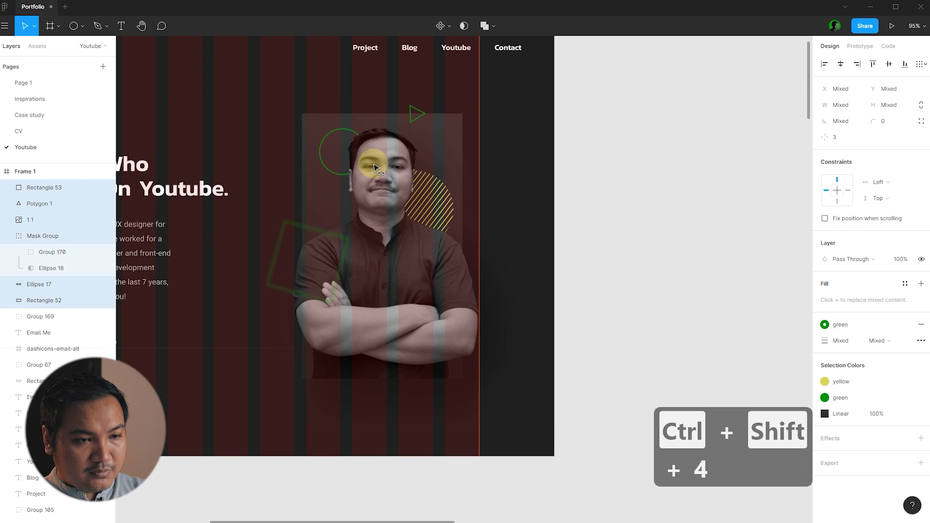
key("ctrl+shift+4")
left_click(581, 184)
scroll(618, 160, "down", 4)
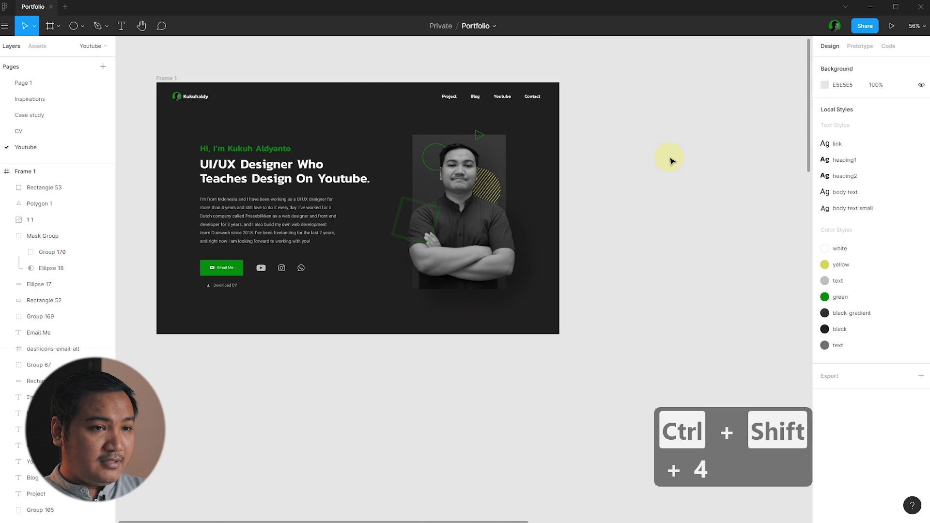
left_click(181, 79)
left_click(294, 60)
- Stretch Frame 1 from 900 to 3316 px tall
scroll(294, 60, "down", 3)
left_click(244, 68)
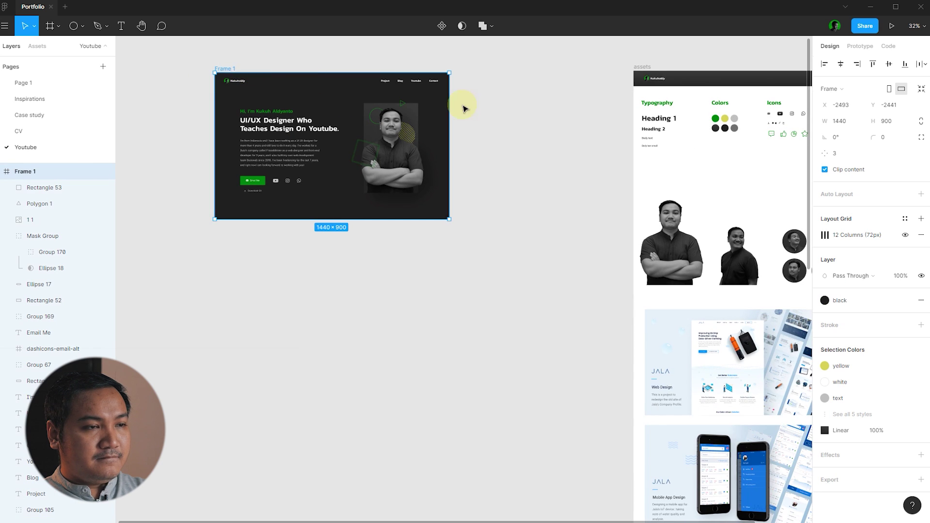
scroll(507, 114, "down", 2)
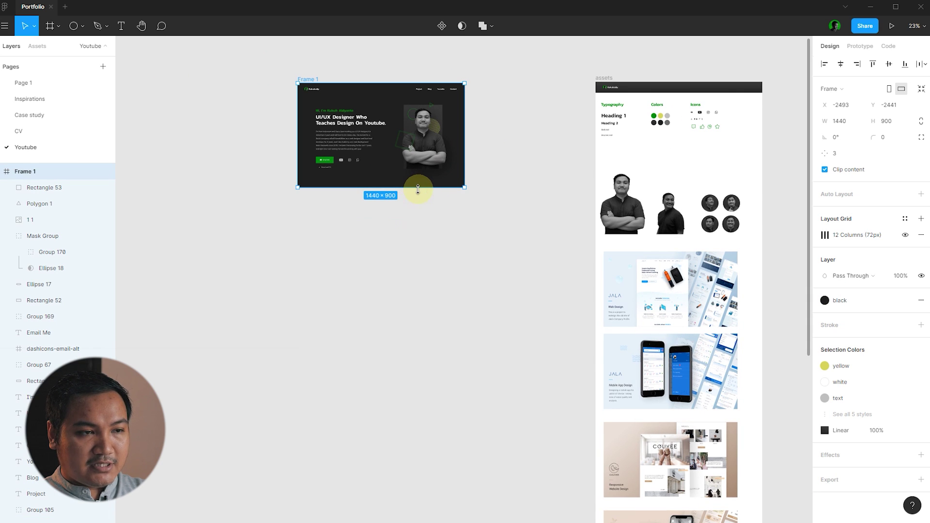
left_click_drag(420, 215, 426, 467)
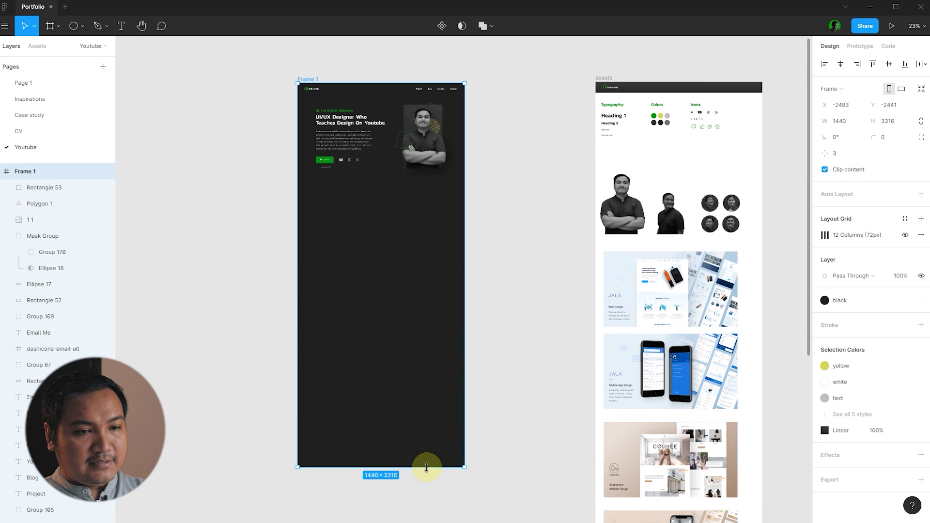
left_click(569, 359)
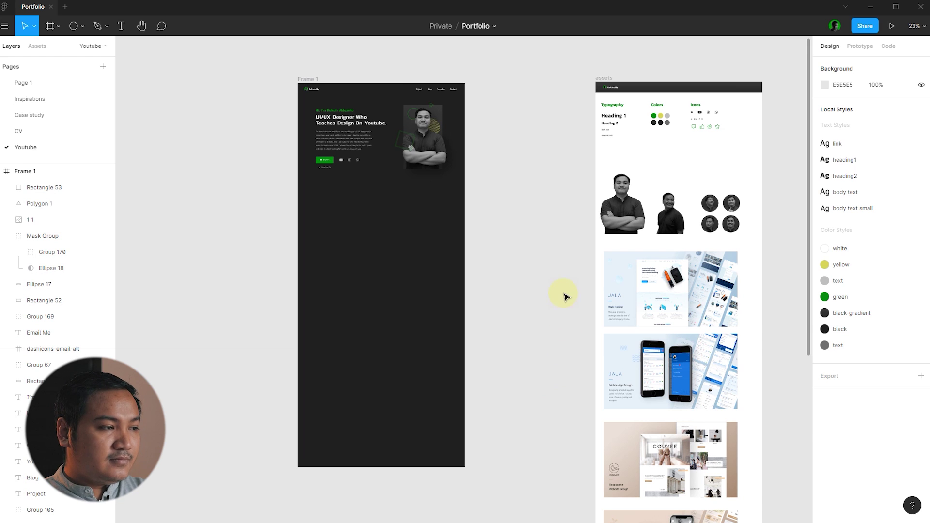
- Duplicate the two-line tagline heading below the hero at Y 942
scroll(565, 296, "up", 3)
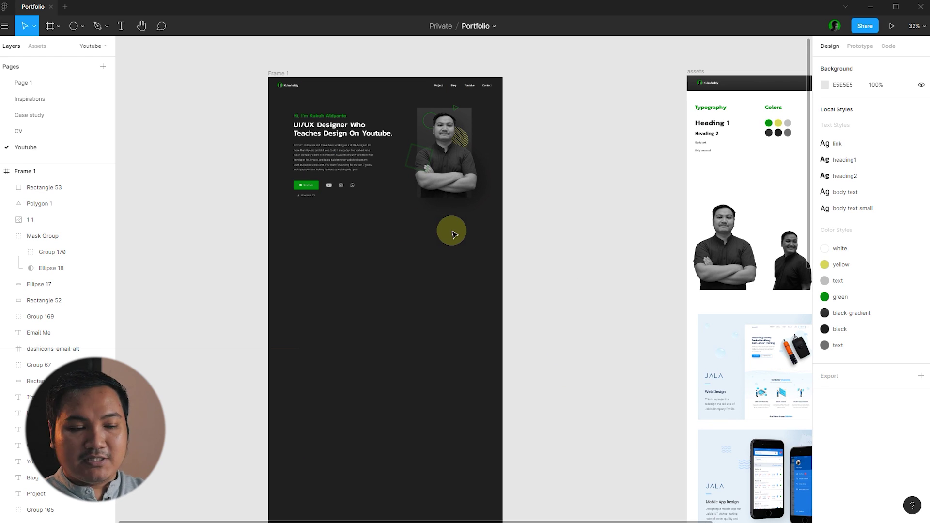
scroll(329, 106, "up", 12)
left_click(454, 187)
left_click(569, 188)
left_click(561, 201)
mouse_move(557, 186)
left_mouse_down()
mouse_move(542, 183)
mouse_move(556, 174)
left_mouse_up()
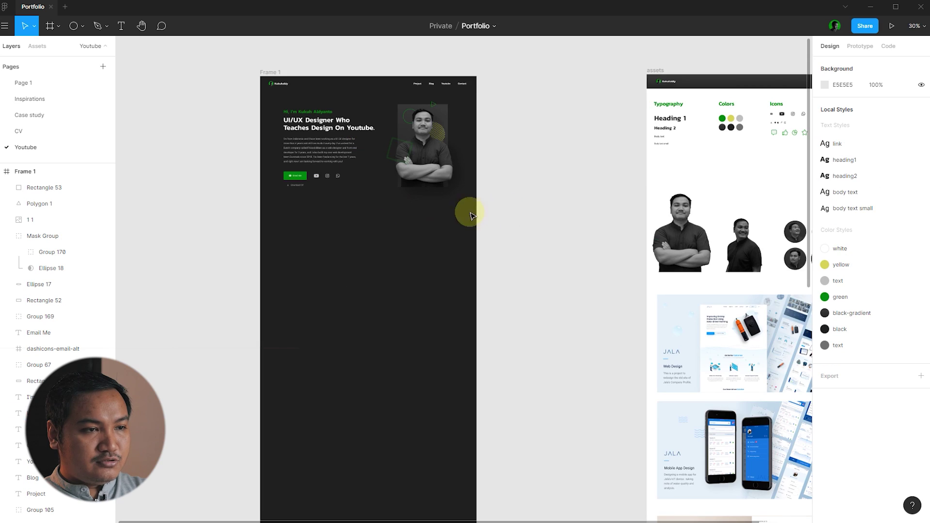
scroll(300, 163, "up", 5)
left_click(397, 97)
left_click_drag(365, 99, 365, 274)
- Change the copied heading's text to 'Selected Projects'
double_click(374, 276)
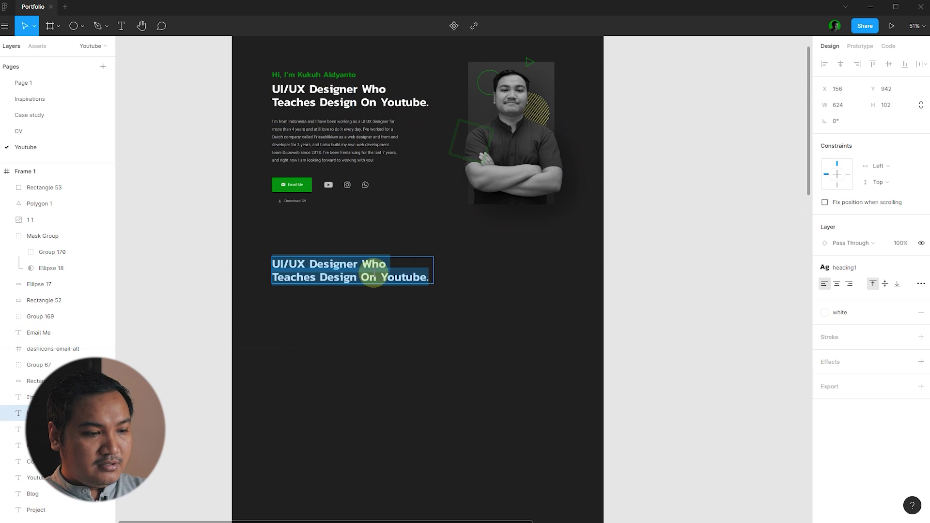
type("Selected")
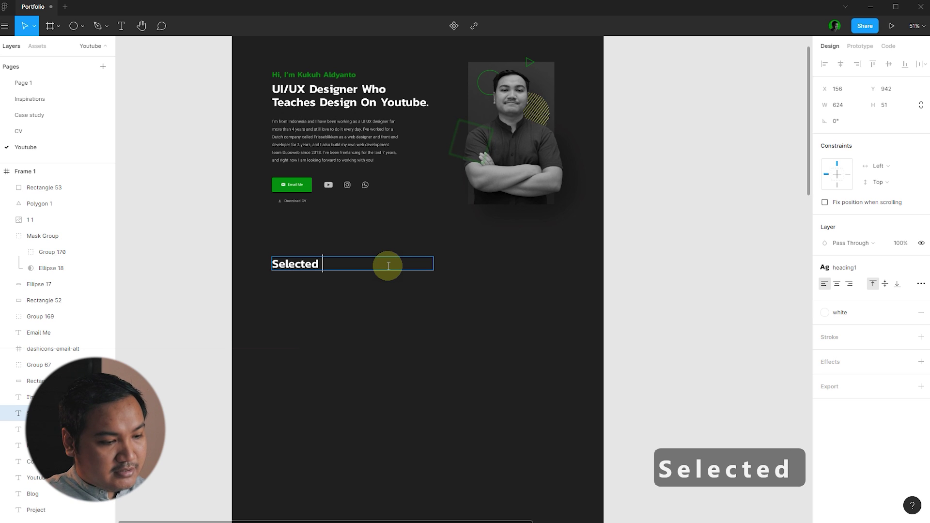
type(" Projects")
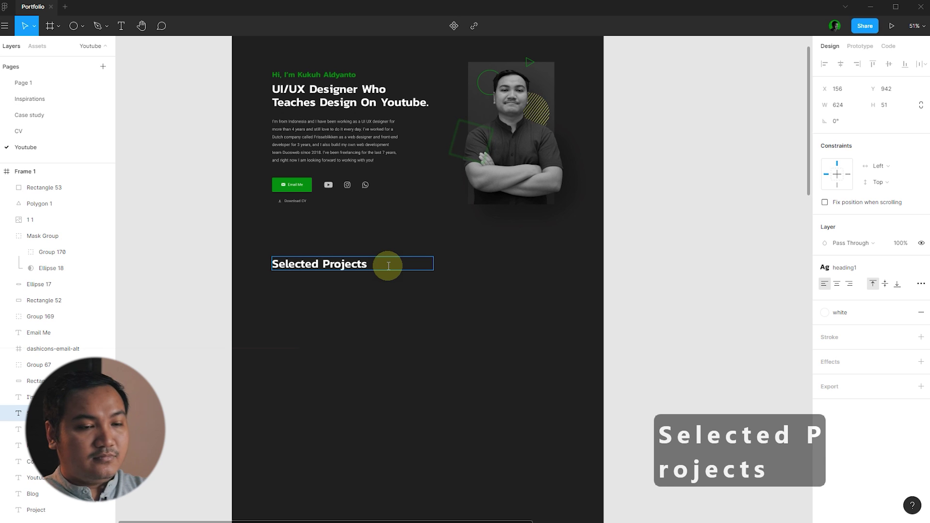
key("Escape")
key("shift+1")
scroll(581, 346, "down", 3)
scroll(417, 156, "up", 3, "ctrl")
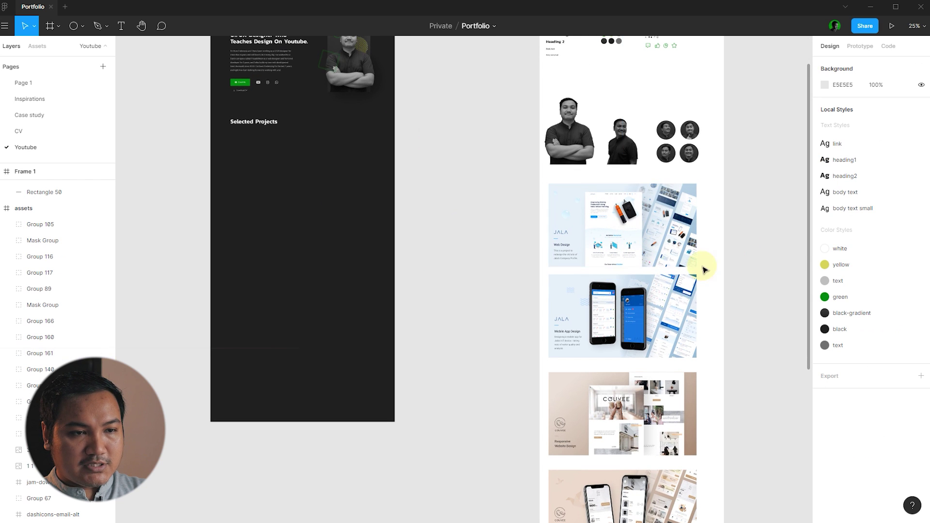
- Copy the JALA Web Design image beneath the heading and centre it horizontally
left_click_drag(693, 264, 359, 215)
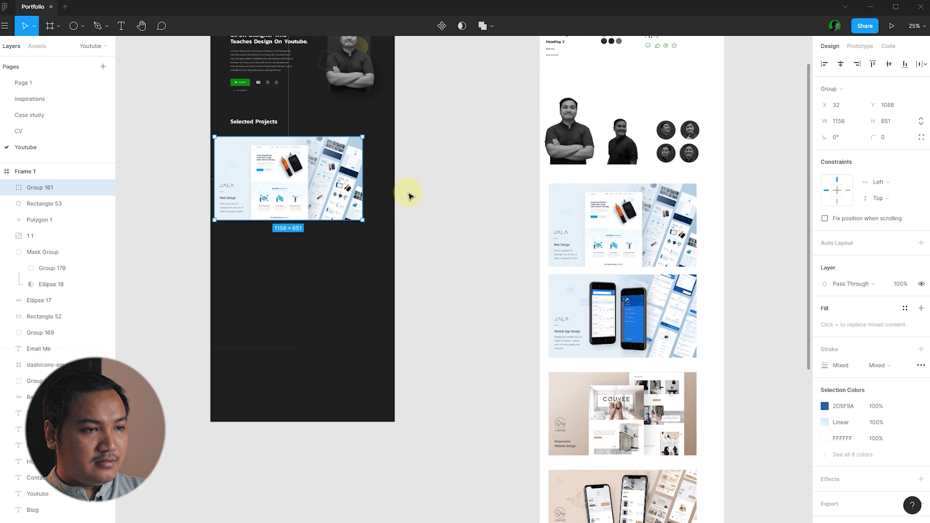
left_click(427, 206)
scroll(236, 114, "up", 3, "ctrl")
left_click(313, 184)
key("alt+h")
key("Escape")
scroll(244, 137, "up", 5, "ctrl")
left_click(295, 184)
- Align the JALA image to the column grid, nudging it right and shrinking it to 1132×637
key("ctrl+shift+4")
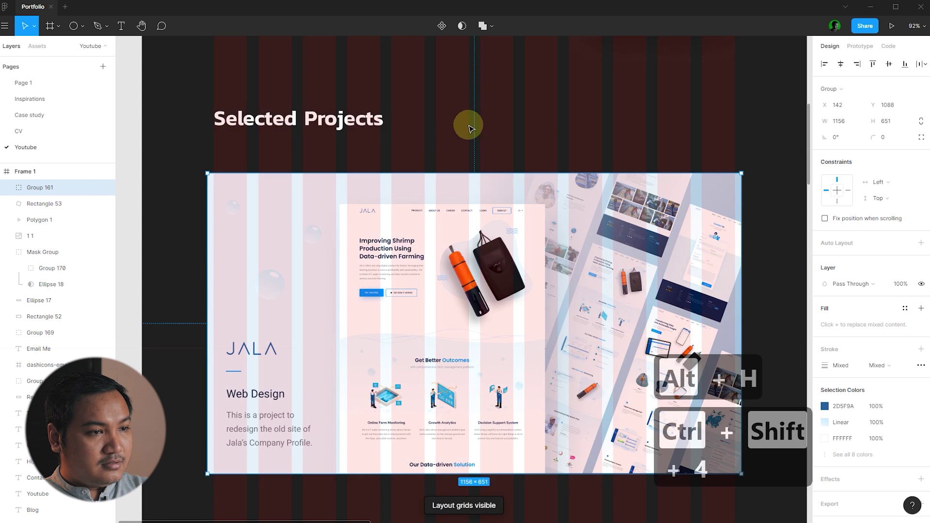
left_click(218, 167)
scroll(218, 166, "up", 2, "ctrl")
left_click(232, 154)
key("Escape")
left_click(225, 193)
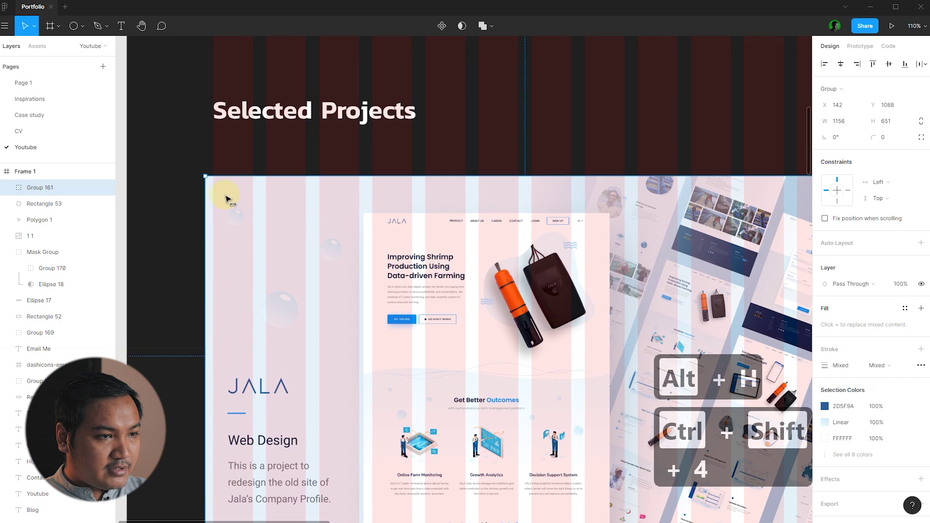
left_click_drag(226, 199, 233, 198)
scroll(210, 183, "down", 4, "ctrl")
scroll(526, 370, "up", 5, "ctrl")
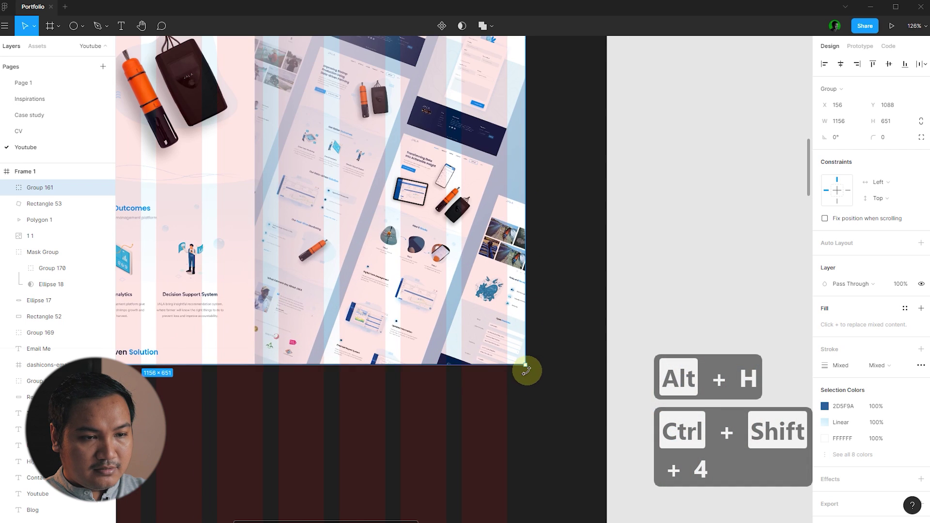
left_click_drag(527, 365, 509, 349)
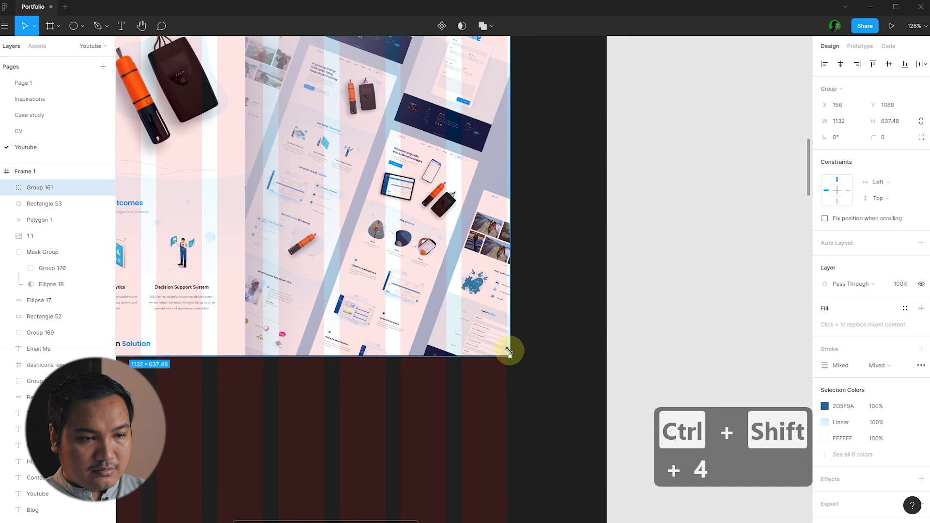
left_click(576, 347)
scroll(576, 347, "down", 10, "ctrl")
- Hide the layout grids and check the JALA image under Selected Projects
key("ctrl+shift+4")
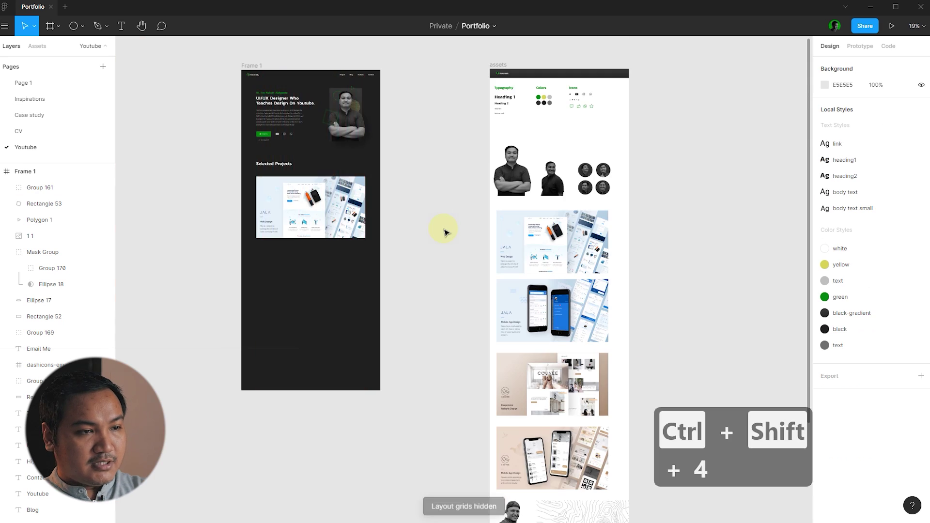
scroll(302, 193, "up", 4, "ctrl")
left_click(305, 274)
left_click(515, 296)
left_click(306, 241)
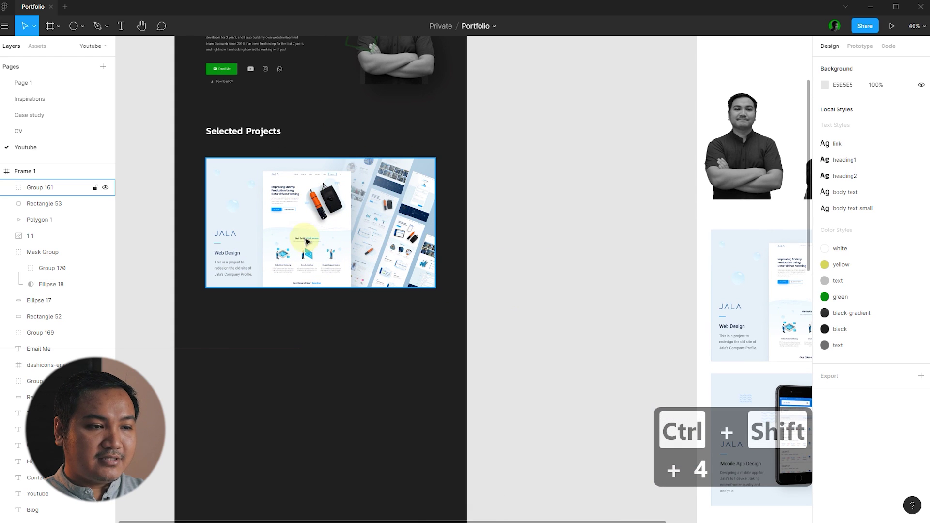
left_click(550, 260)
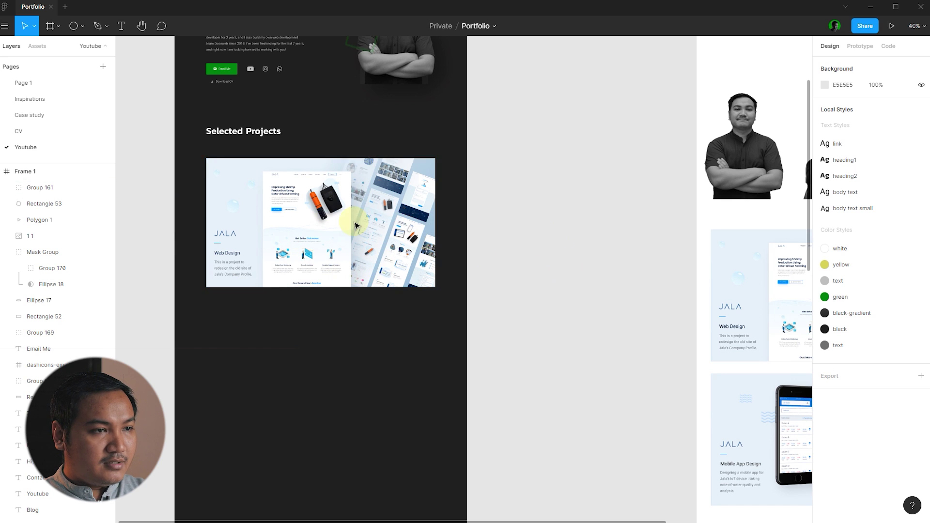
scroll(199, 133, "up", 1)
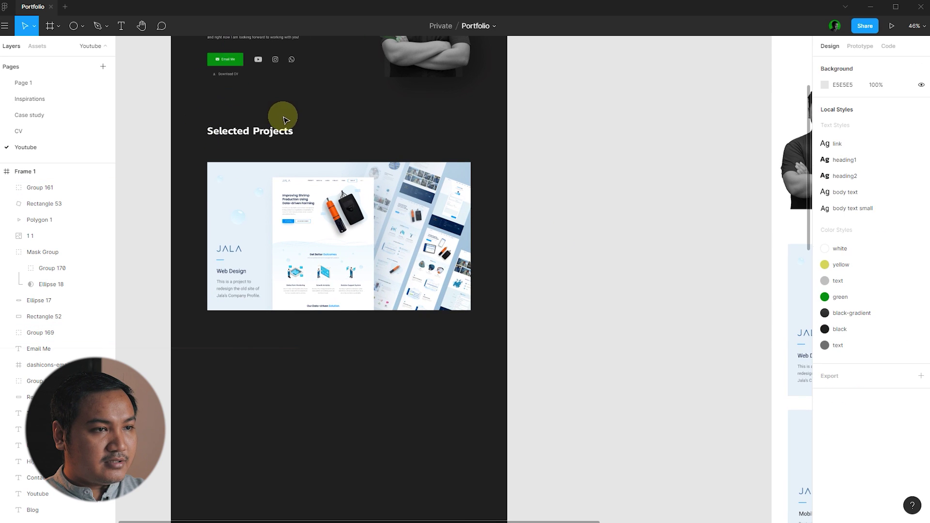
- Copy the intro paragraph below the JALA image and retype it as 'JALA Web Design'
scroll(310, 128, "up", 2)
left_click(276, 59)
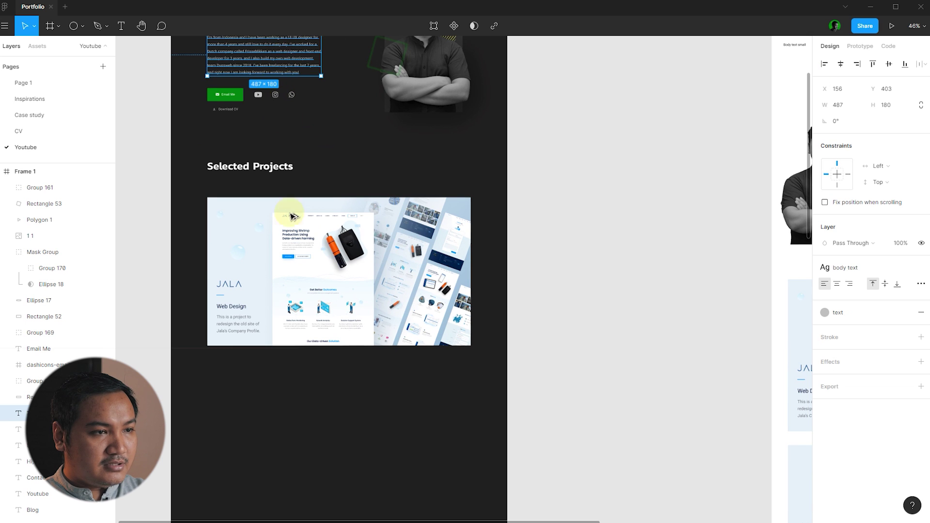
left_click_drag(280, 52, 312, 387)
left_click(380, 411)
scroll(351, 427, "up", 5)
double_click(408, 389)
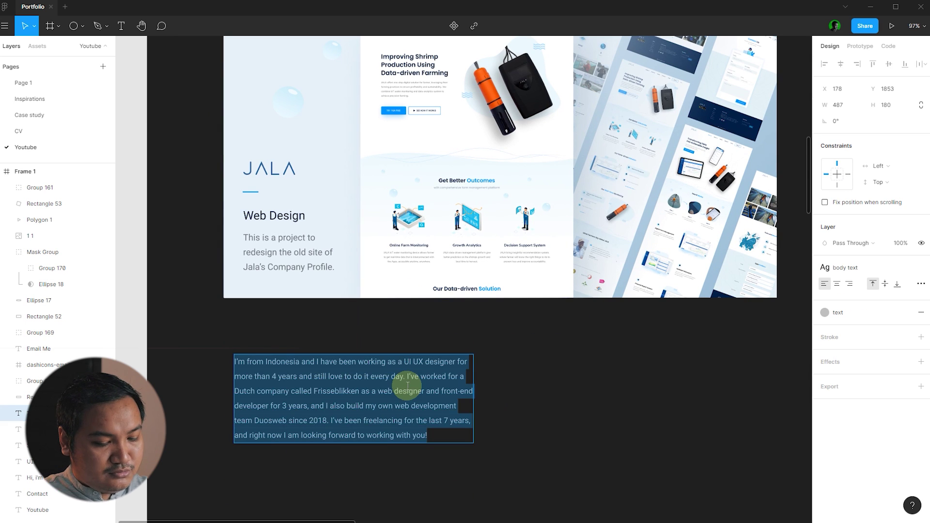
type("JALA Web Design")
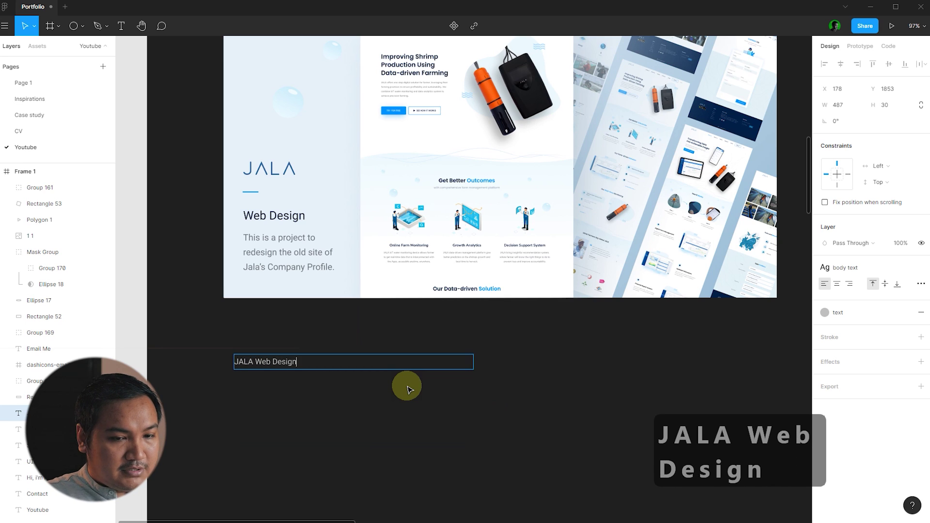
key("Escape")
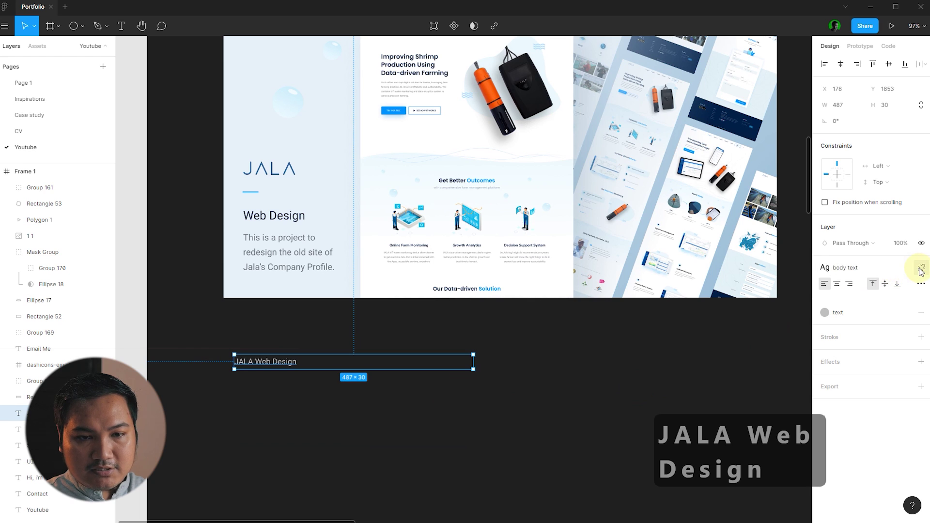
- Detach the caption's text style, then set font size 18, white fill and auto width
left_click(921, 267)
left_click(264, 384)
left_click(270, 362)
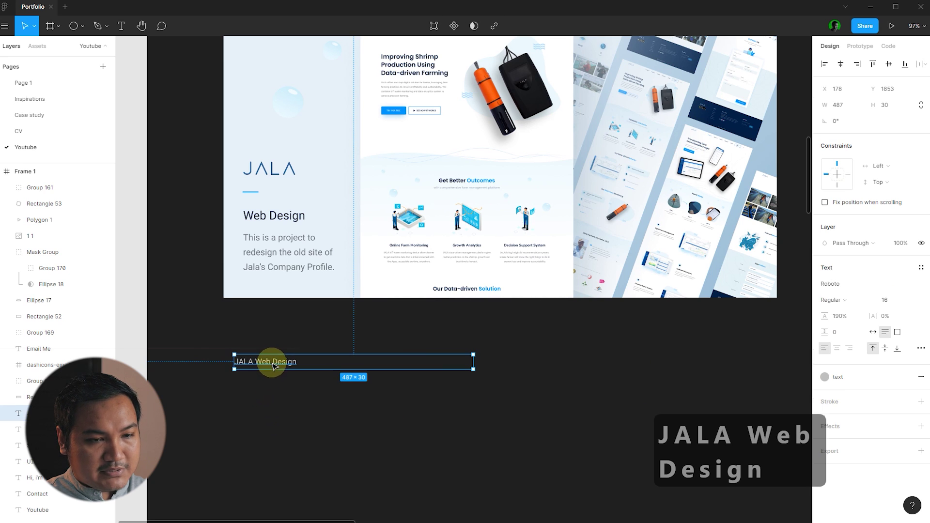
type("18")
key("Return")
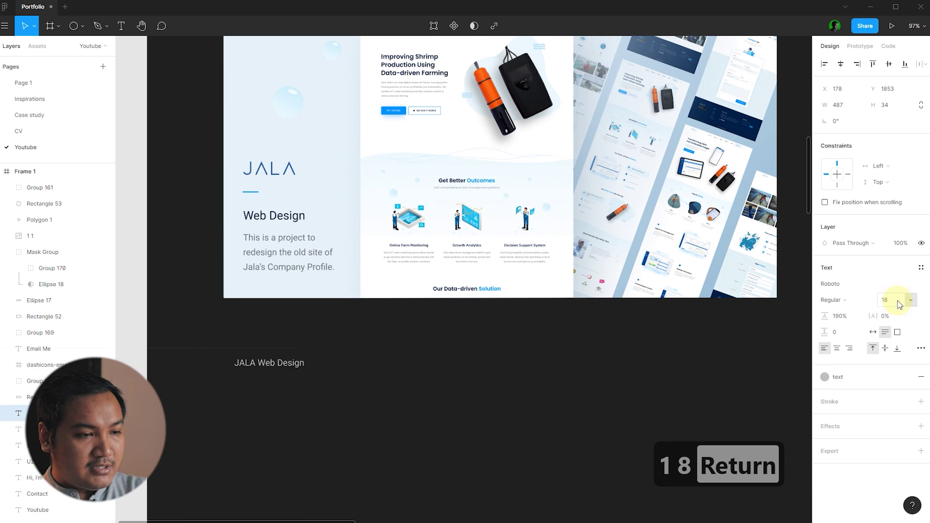
left_click(862, 376)
left_click(833, 415)
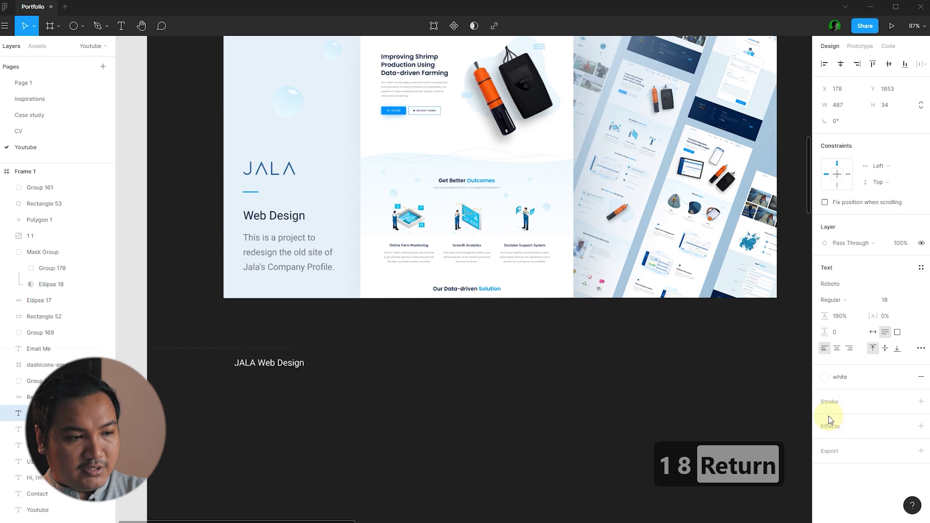
left_click(873, 331)
- Move the caption up beneath the JALA image and left-align it with the image
left_click(605, 348)
scroll(332, 367, "down", 5)
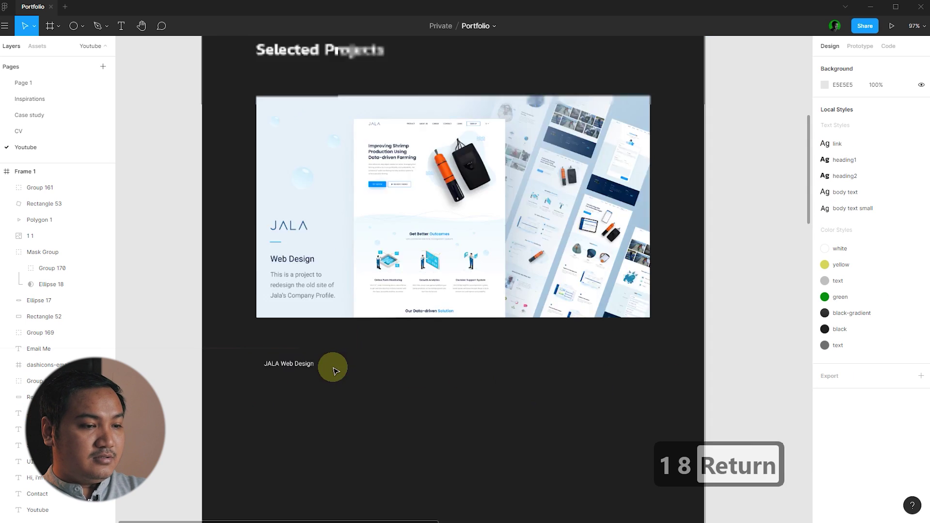
scroll(365, 380, "up", 10)
left_click(306, 359)
left_click_drag(295, 353, 284, 288)
left_click(316, 222, "shift")
key("alt+a")
left_click(419, 334)
left_click(450, 317)
- Review the JALA project card and select the Download CV button at the top
scroll(393, 336, "down", 2)
scroll(393, 337, "up", 2)
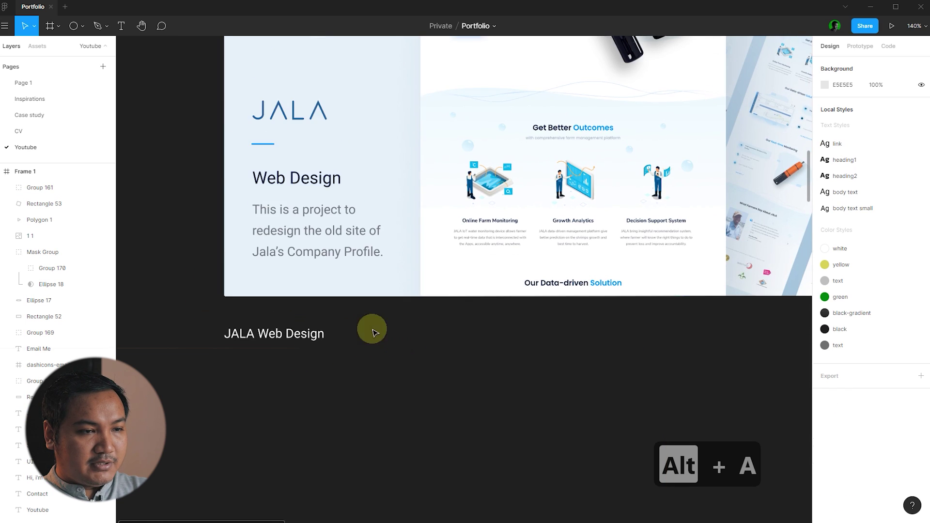
scroll(370, 332, "down", 5)
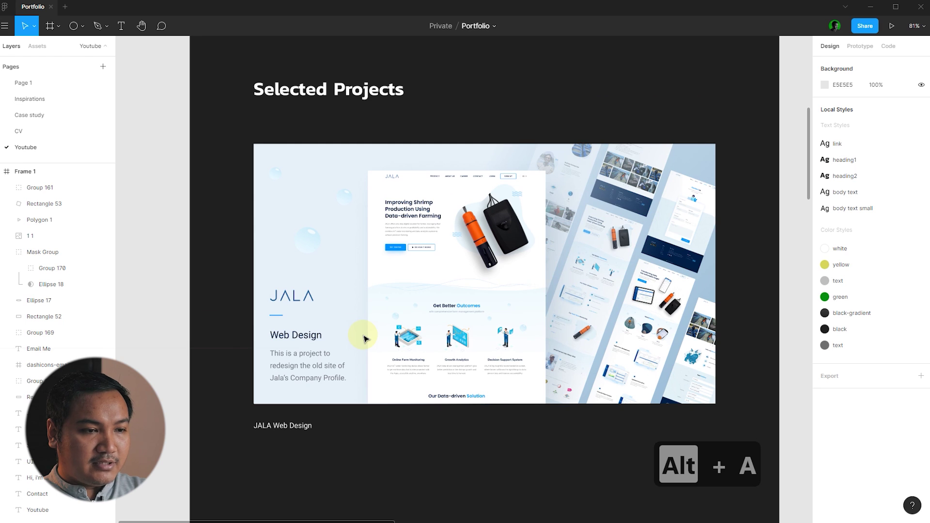
left_click(365, 338)
left_click(461, 108)
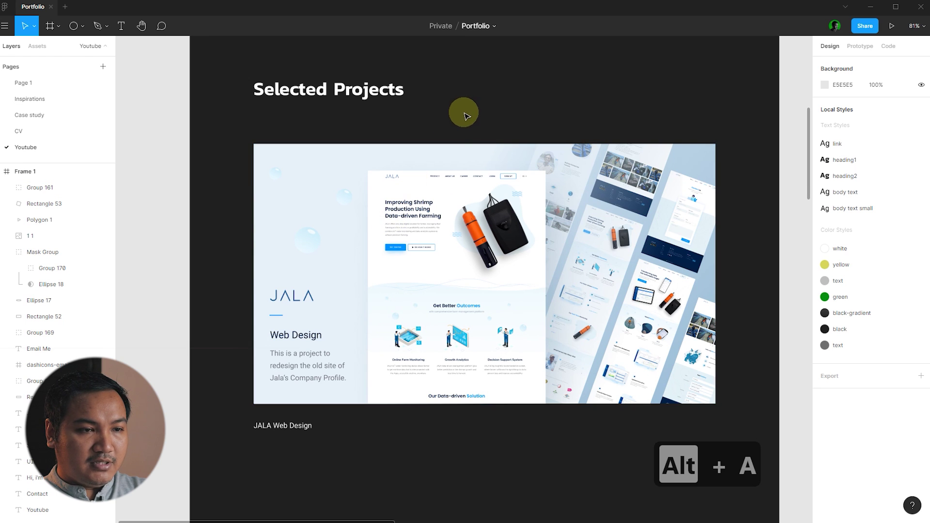
scroll(463, 131, "up", 2)
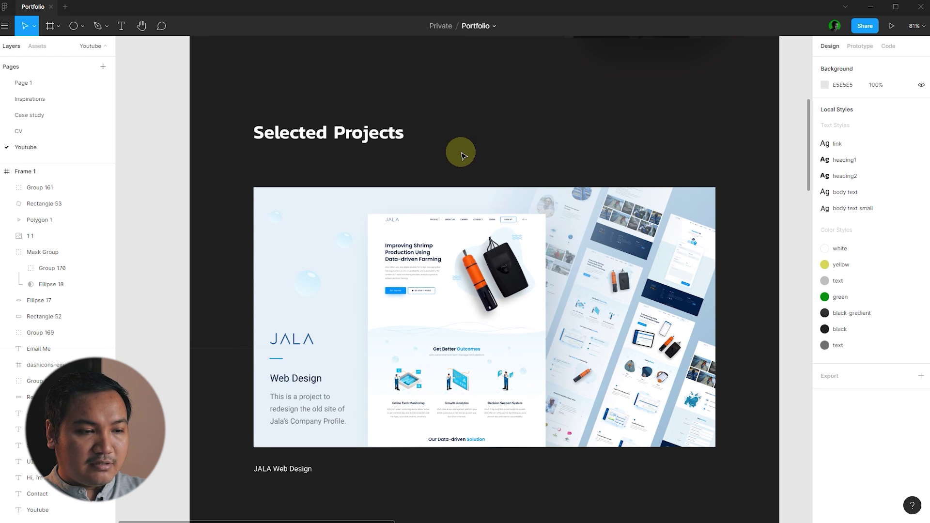
scroll(519, 160, "down", 3)
left_click(335, 111)
- Copy the Download CV button under the caption, left-align it, and ungroup it
left_click_drag(332, 112, 322, 418)
scroll(336, 436, "up", 6)
left_click(362, 396, "shift")
key("alt+a")
left_click(379, 446)
scroll(340, 445, "up", 3)
key("ctrl+shift+g")
- Relabel the copied button text as 'View Case Study'
double_click(306, 417)
type("V")
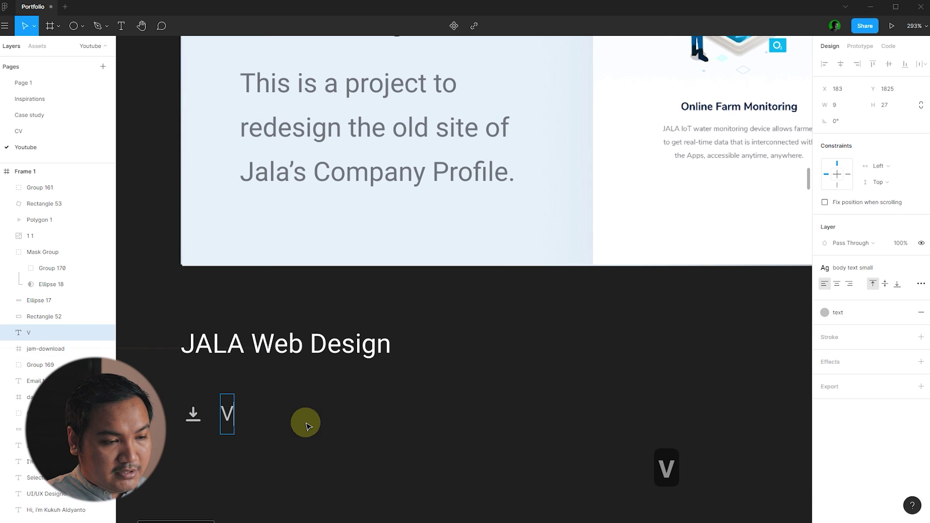
type("iew Cass")
key("BackSpace")
type("e")
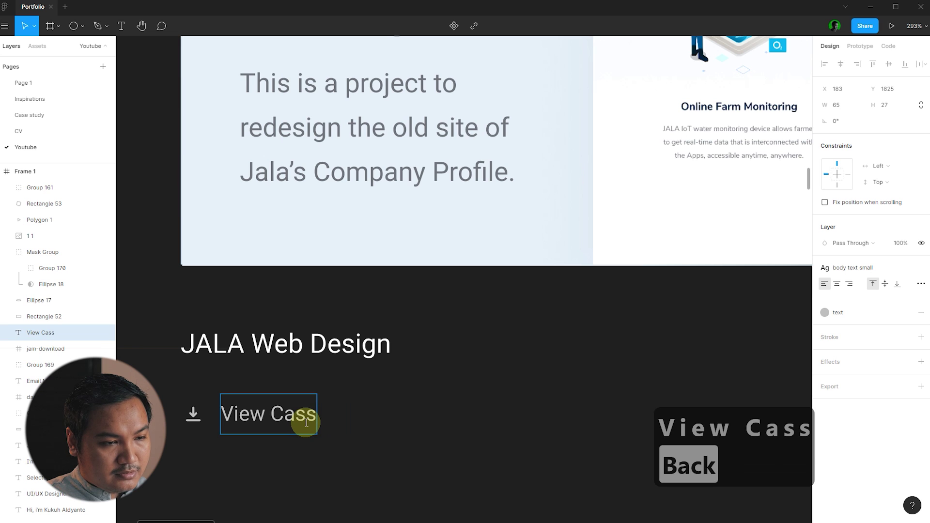
type(" Study")
key("Escape")
left_click(457, 394)
scroll(373, 316, "down", 5)
scroll(270, 382, "up", 3)
- Duplicate the link to the right of View Case Study and retype it as 'Visit Website'
left_click(270, 383)
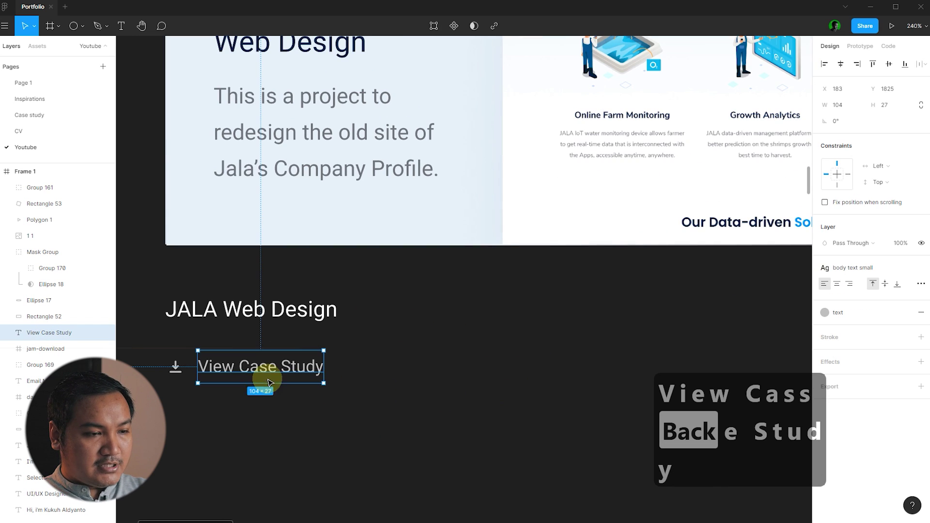
left_click_drag(234, 371, 461, 376, "alt")
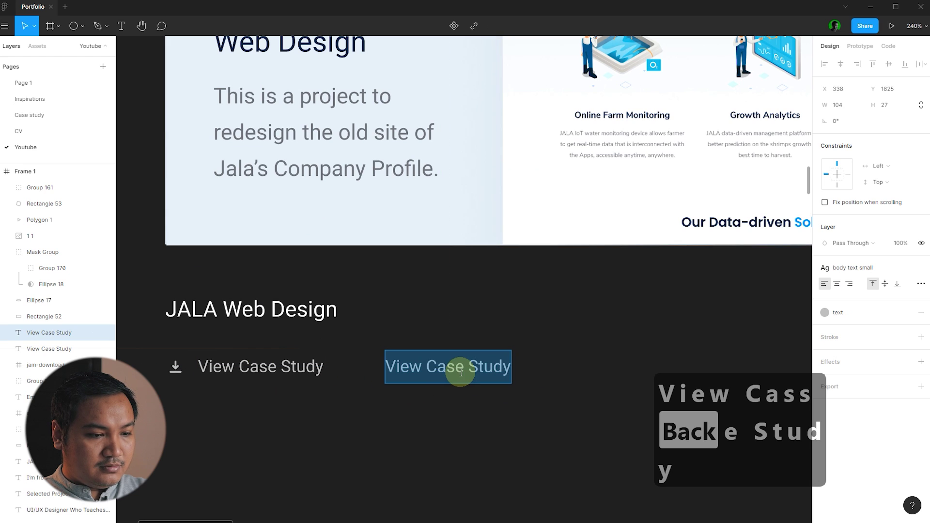
type("Visit Website")
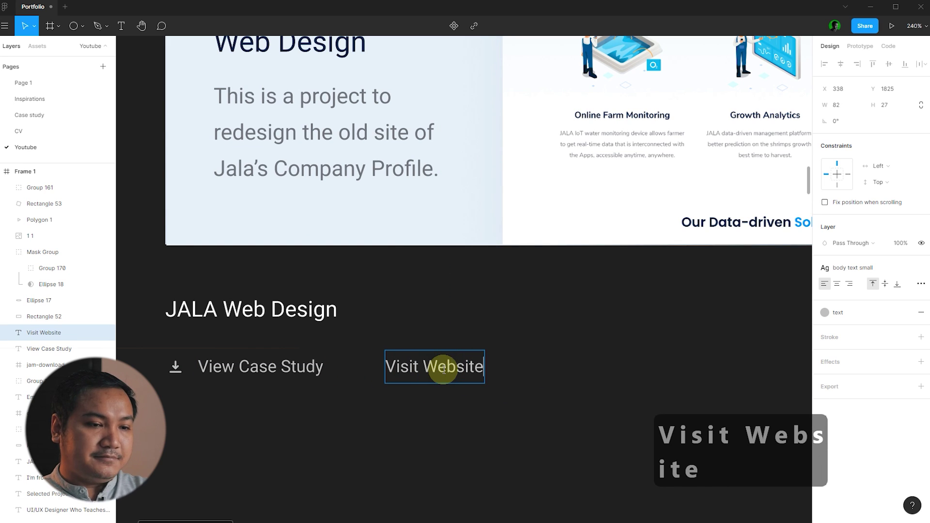
key("Escape")
left_click(587, 359)
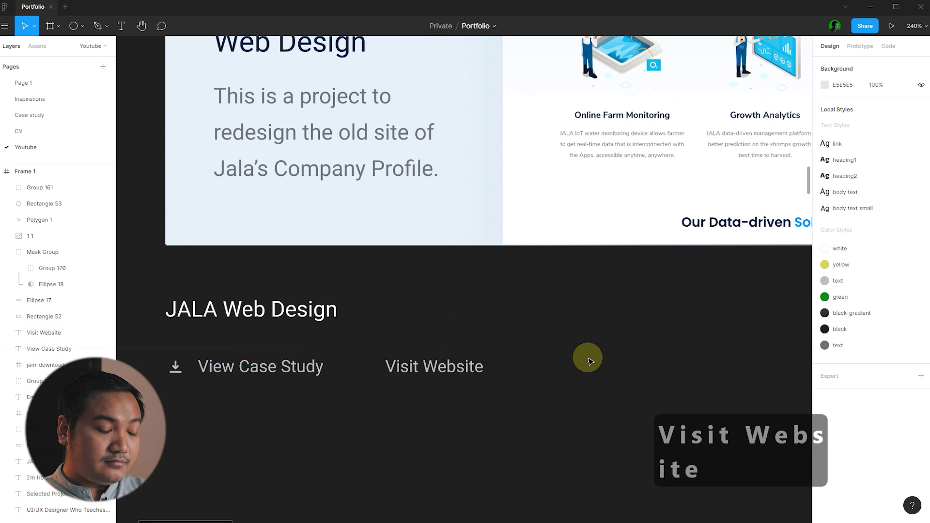
scroll(270, 360, "down", 5, "ctrl")
scroll(491, 399, "up", 2)
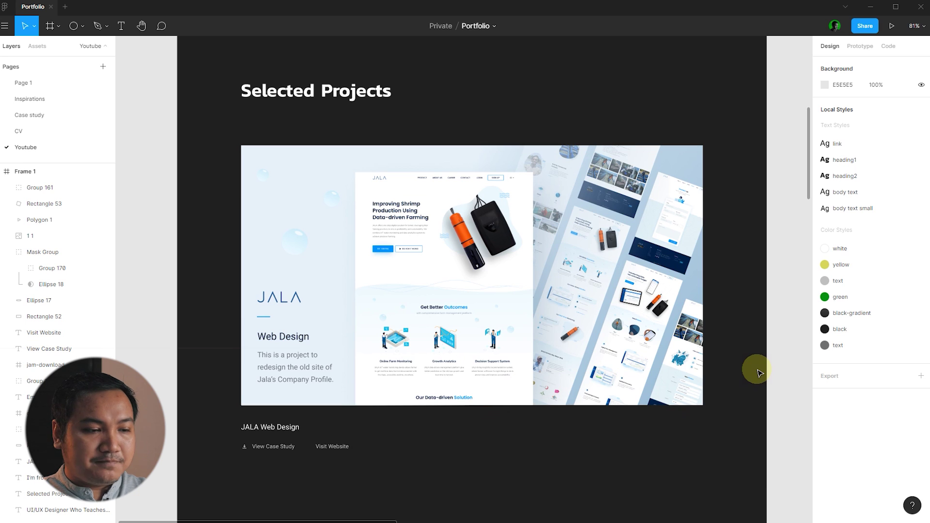
scroll(756, 376, "down", 1)
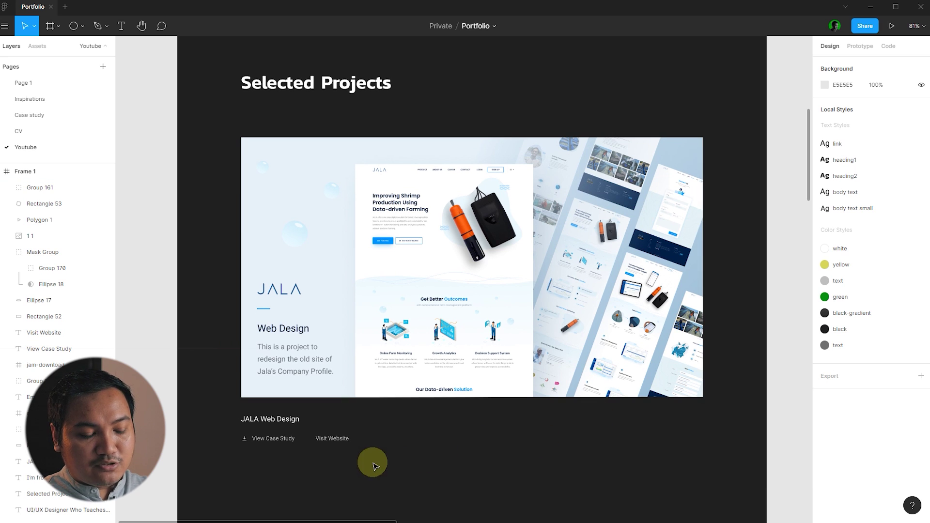
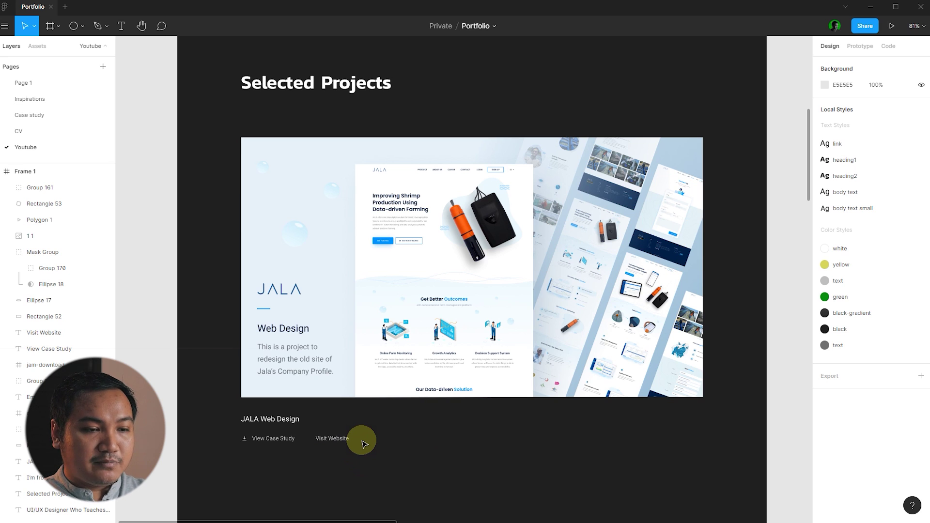
- Copy the four small brand and link icons from the assets frame into Frame 1
scroll(426, 405, "down", 8)
scroll(614, 174, "up", 5)
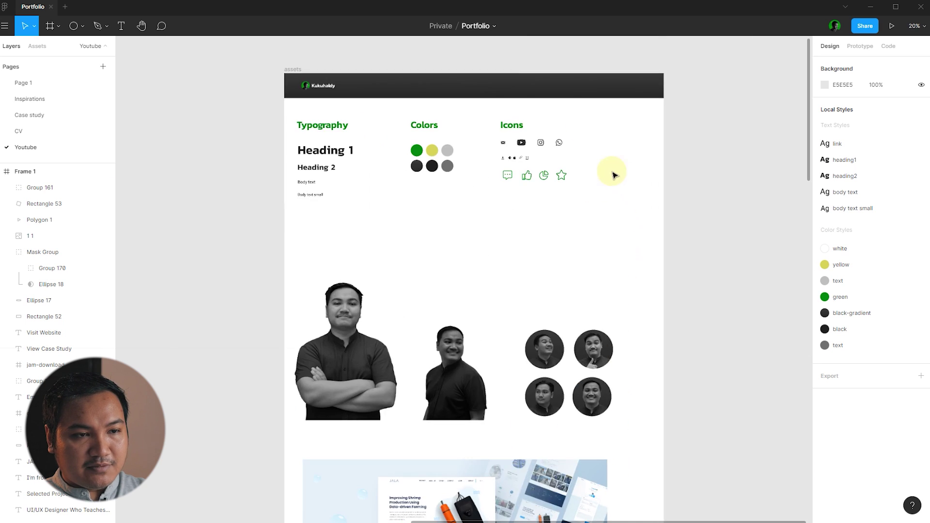
scroll(557, 160, "up", 5)
scroll(501, 269, "up", 2)
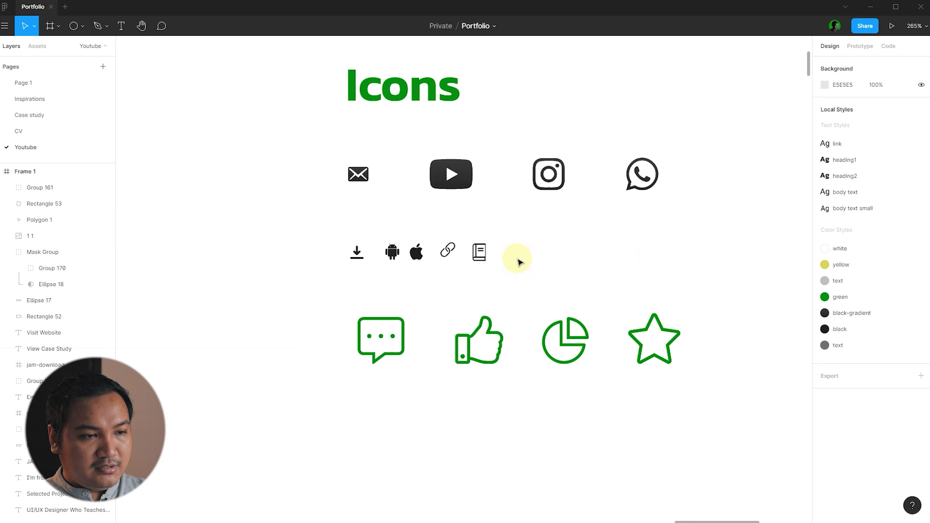
left_click_drag(542, 274, 270, 246)
left_click(551, 272)
left_click_drag(591, 274, 378, 252)
scroll(596, 229, "down", 3)
key("ctrl+c")
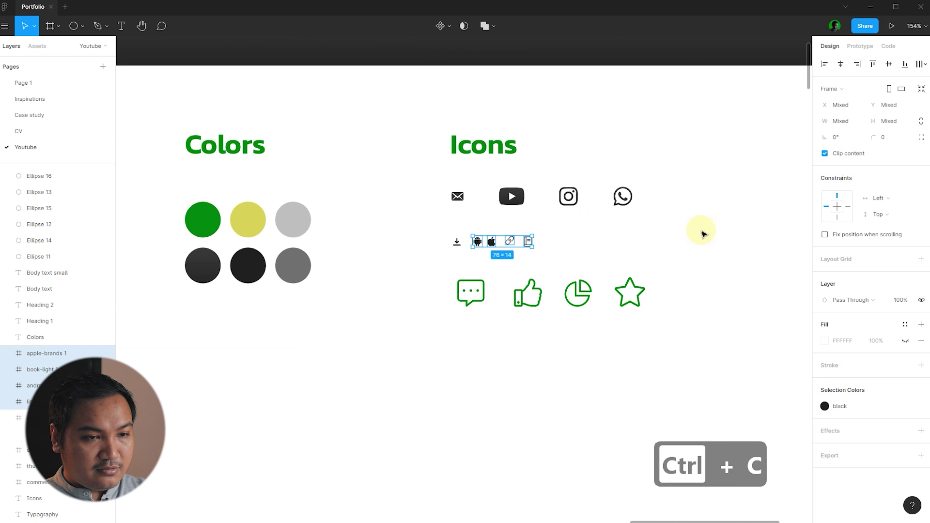
scroll(703, 234, "down", 5)
scroll(290, 417, "up", 3)
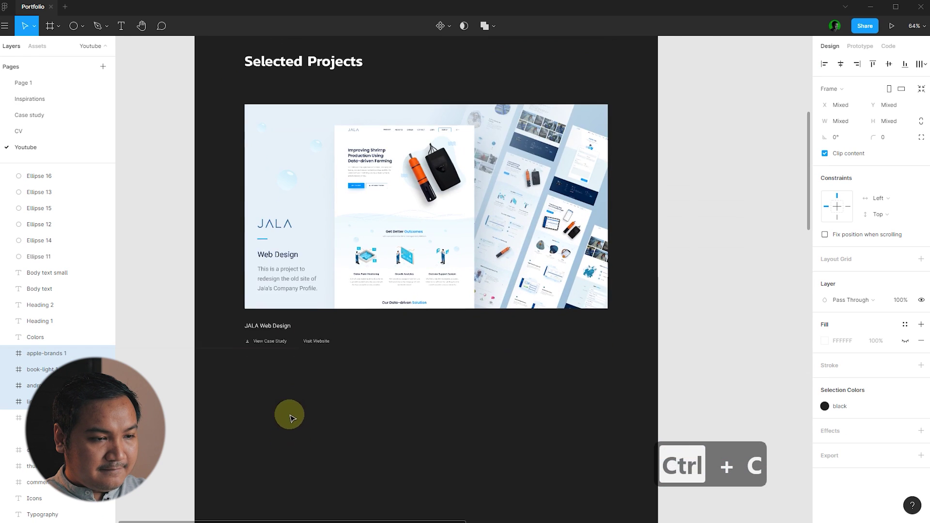
scroll(305, 388, "up", 5)
left_click(334, 296)
key("ctrl+v")
- Move the pasted icons near View Case Study and recolour them with the grey 'text' style
scroll(567, 100, "down", 3)
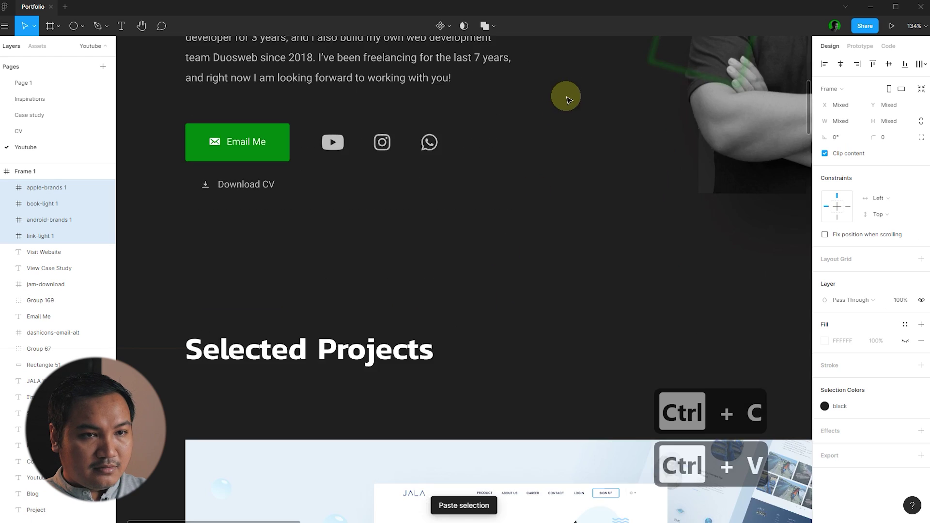
scroll(567, 99, "down", 5)
scroll(615, 46, "up", 2)
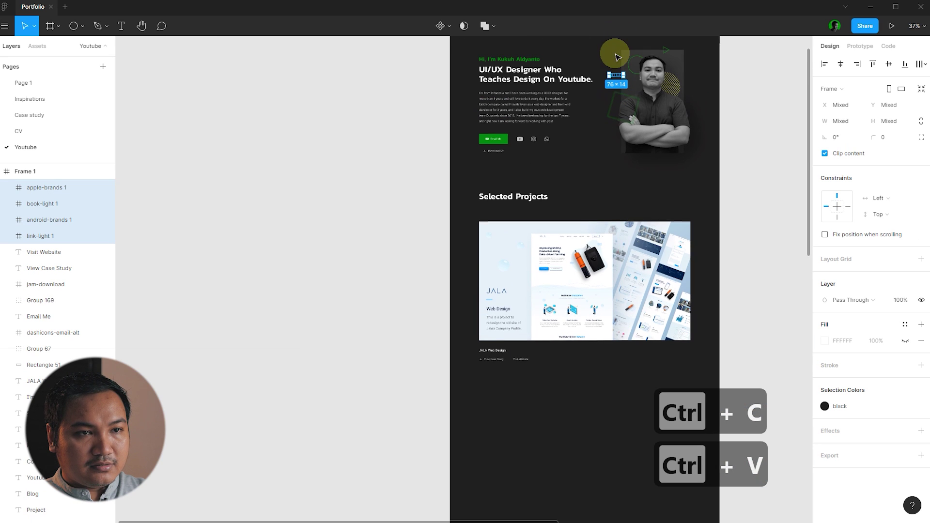
left_click_drag(617, 77, 504, 378)
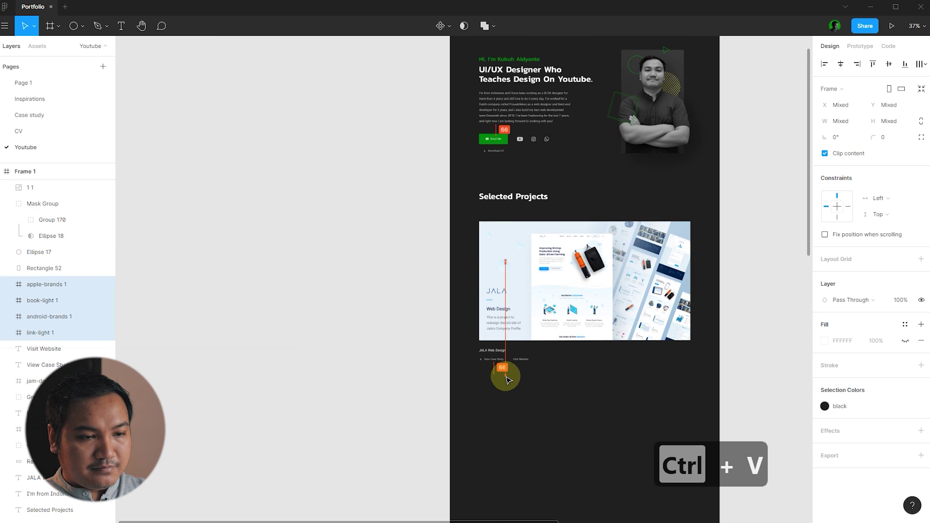
scroll(552, 382, "up", 5)
left_click(825, 406)
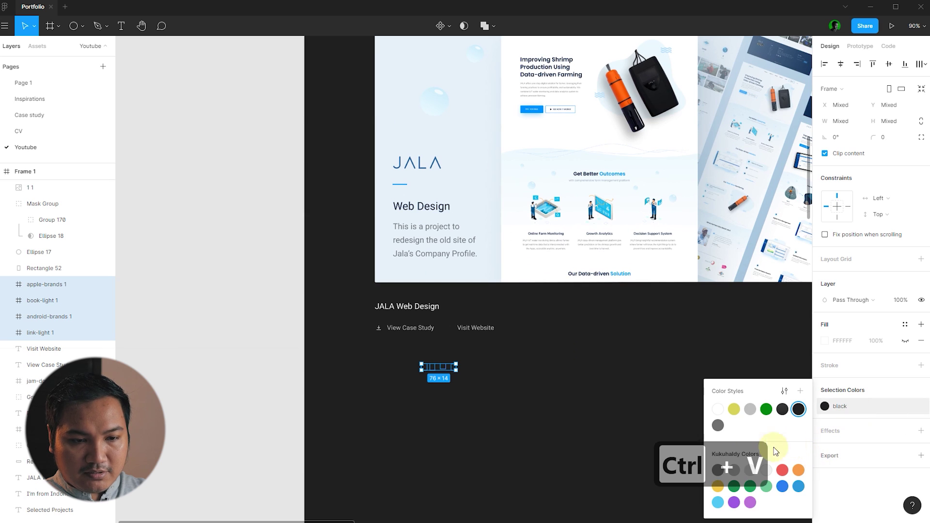
left_click(718, 425)
left_click(466, 382)
scroll(480, 383, "up", 4)
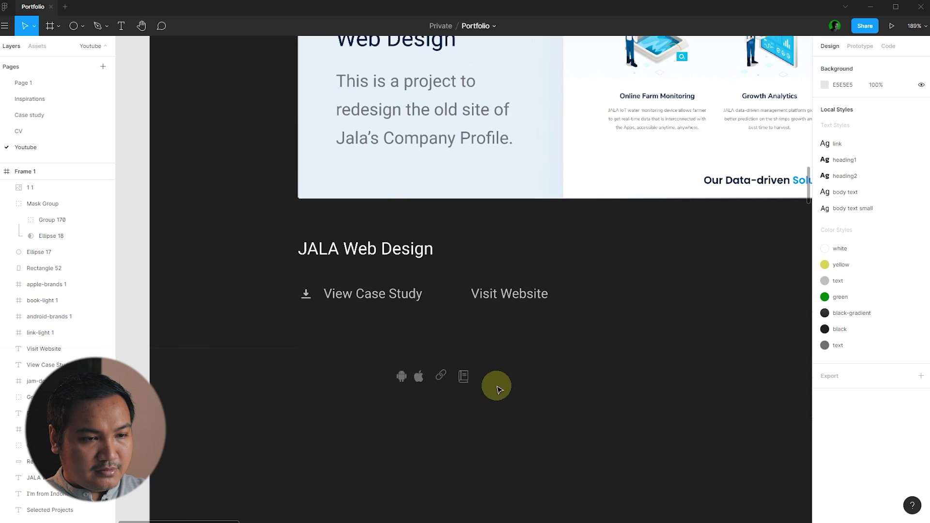
key("ctrl+z")
left_click(861, 409)
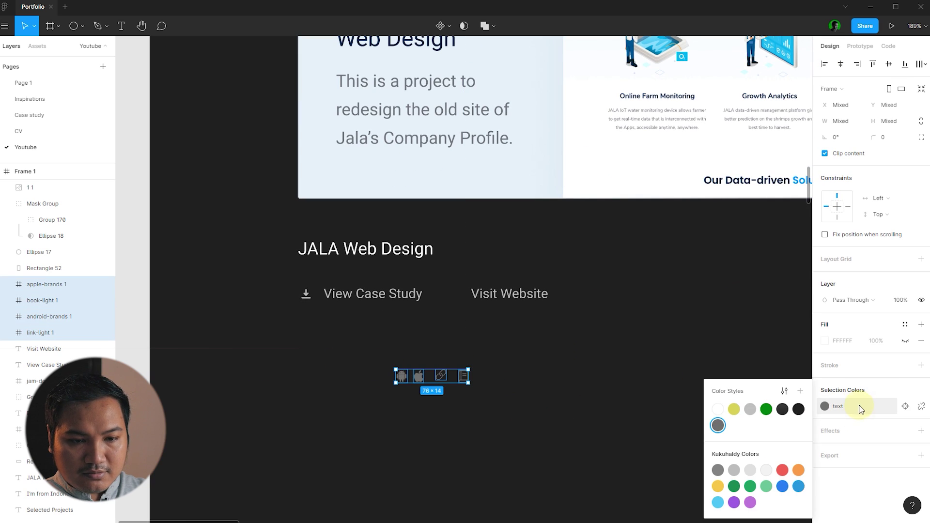
left_click(750, 409)
left_click(710, 403)
scroll(374, 352, "up", 5, "ctrl")
- Place the book icon beside View Case Study, shifting the label slightly left
left_click_drag(247, 263, 247, 390)
left_click(553, 401)
left_click_drag(528, 401, 251, 259)
left_click(266, 278)
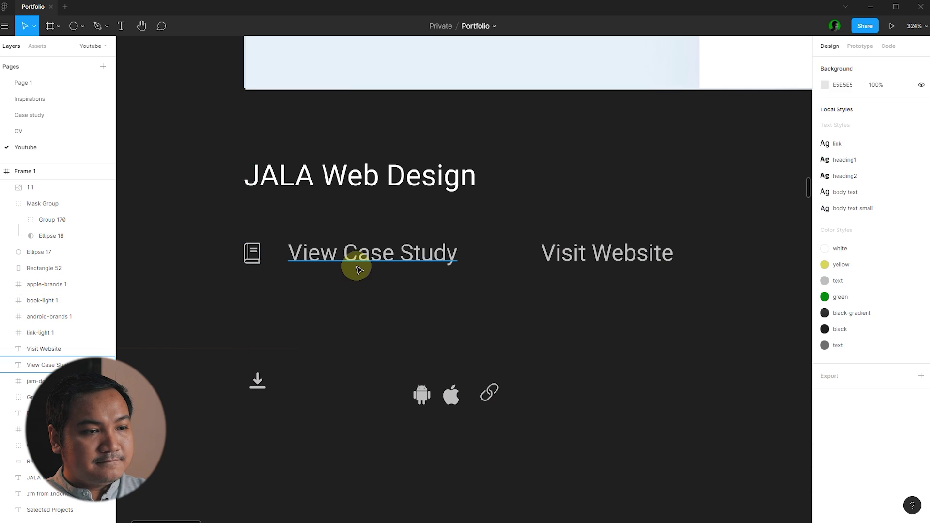
left_click_drag(358, 270, 353, 266)
left_click(441, 310)
- Place the link icon beside Visit Website and shift the pair right
left_click_drag(488, 384, 513, 251)
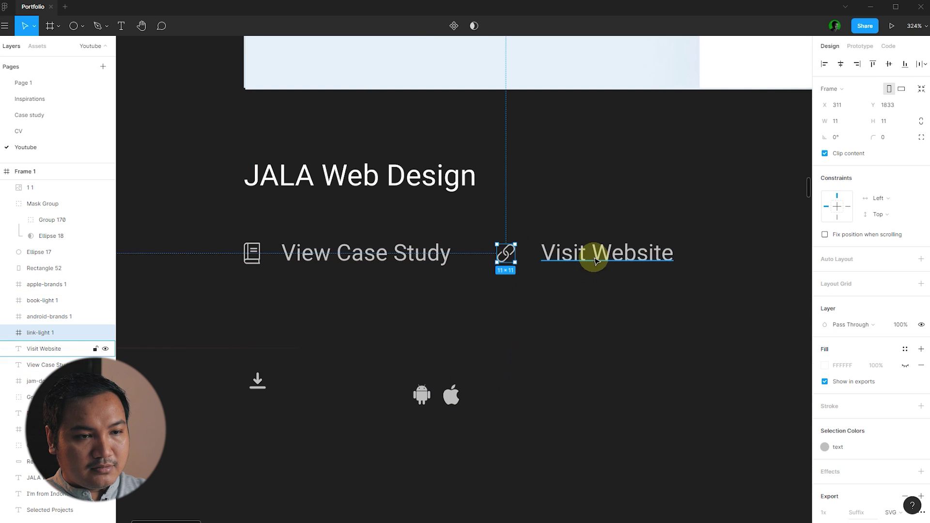
left_click_drag(596, 251, 588, 252)
left_click(598, 285)
left_click(515, 253)
left_click(617, 254, "shift")
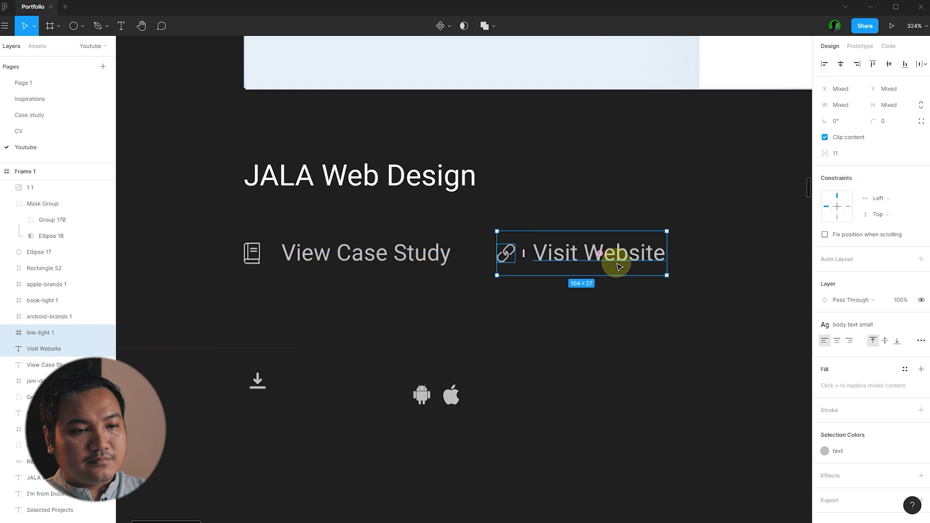
left_click_drag(617, 254, 631, 254)
left_click(255, 301)
- Delete the leftover download icon and the 'JALA Web Design' title
scroll(256, 312, "down", 5)
left_click(254, 334)
key("Delete")
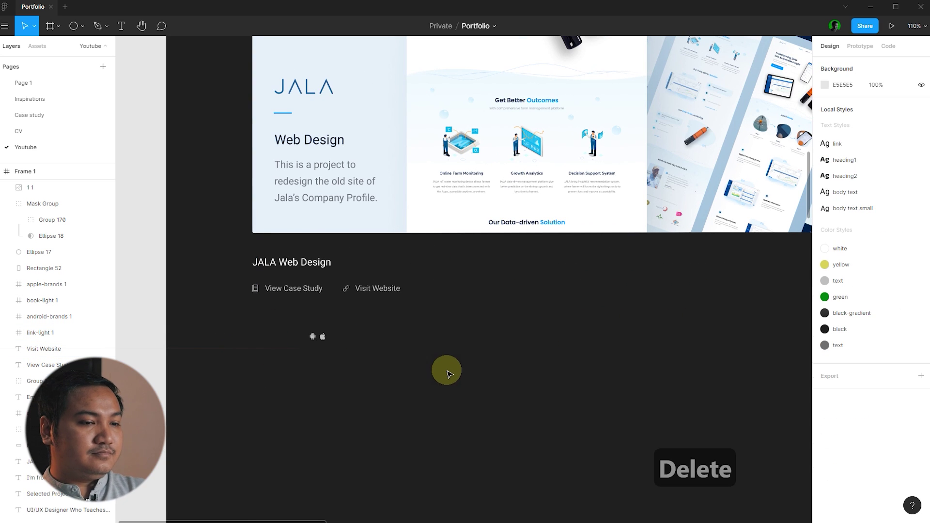
scroll(447, 373, "down", 3)
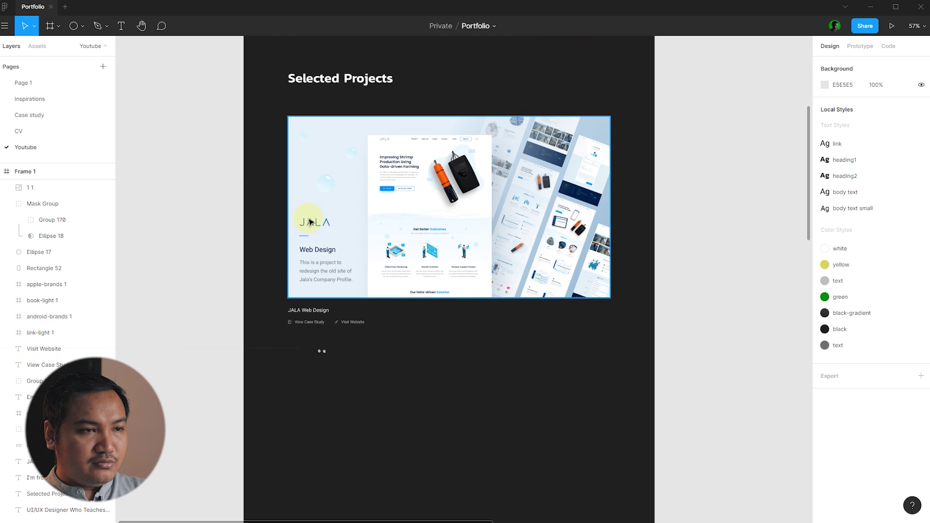
scroll(310, 247, "up", 4)
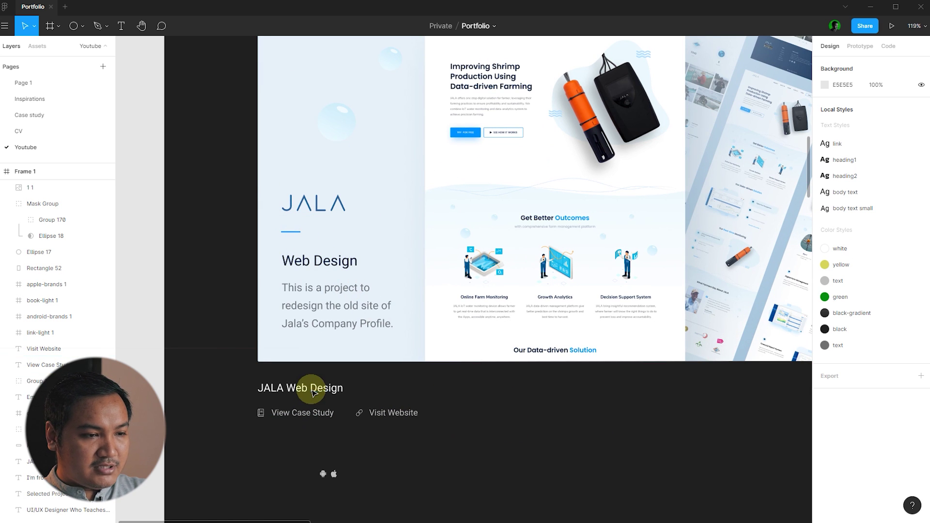
left_click(314, 393)
key("Delete")
- Move the View Case Study and Visit Website rows up beneath the JALA image
left_click_drag(449, 421, 243, 411)
left_click(498, 439)
left_click_drag(498, 439, 187, 408)
left_click_drag(393, 412, 413, 388)
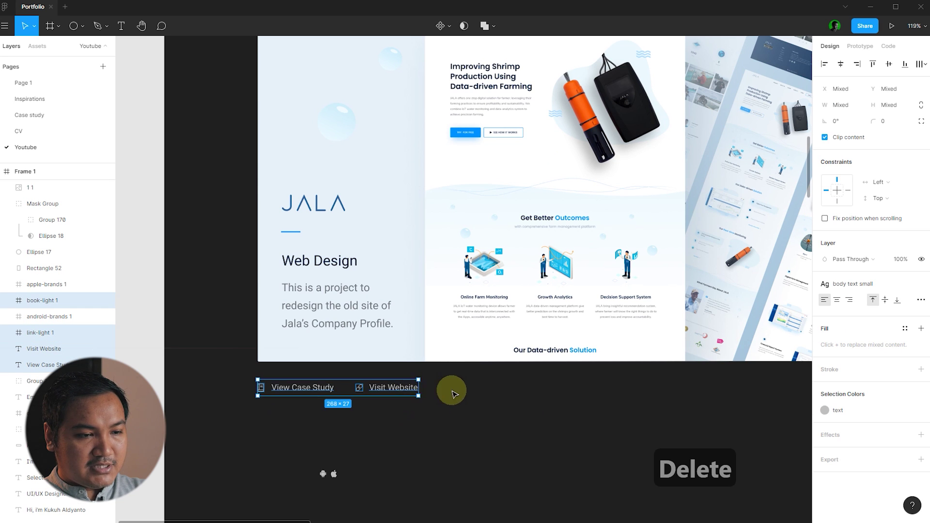
left_click(453, 388)
scroll(259, 367, "down", 5)
scroll(414, 420, "up", 1)
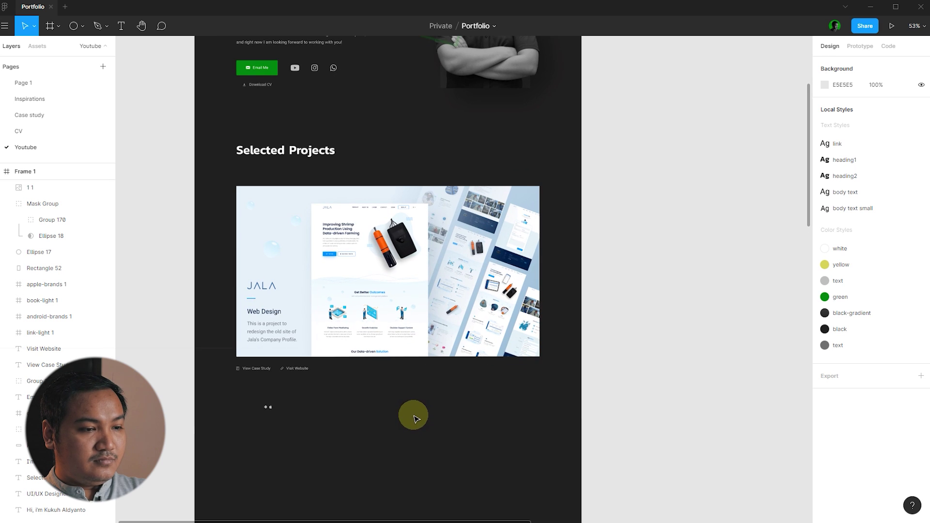
- Set the leftover Apple and Android icons aside
left_click_drag(309, 420, 632, 367)
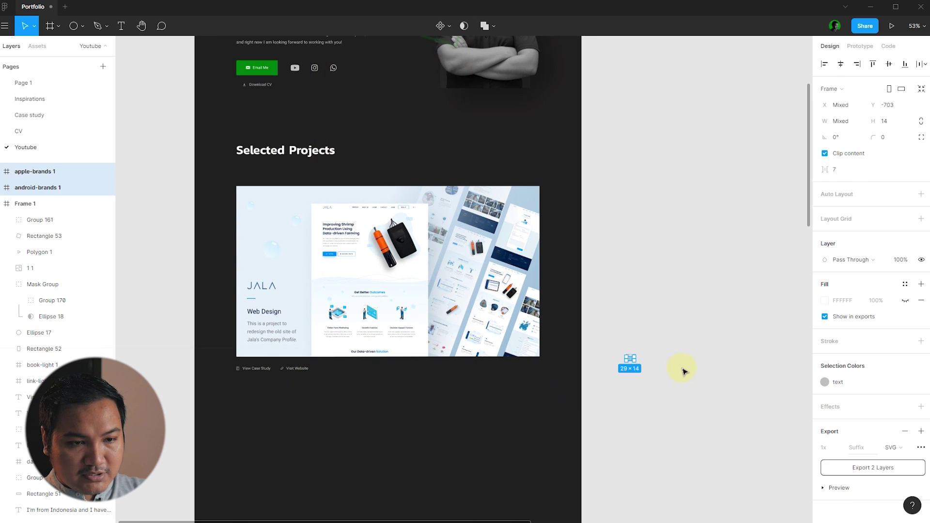
left_click(677, 280)
scroll(422, 391, "down", 2)
scroll(448, 375, "down", 3)
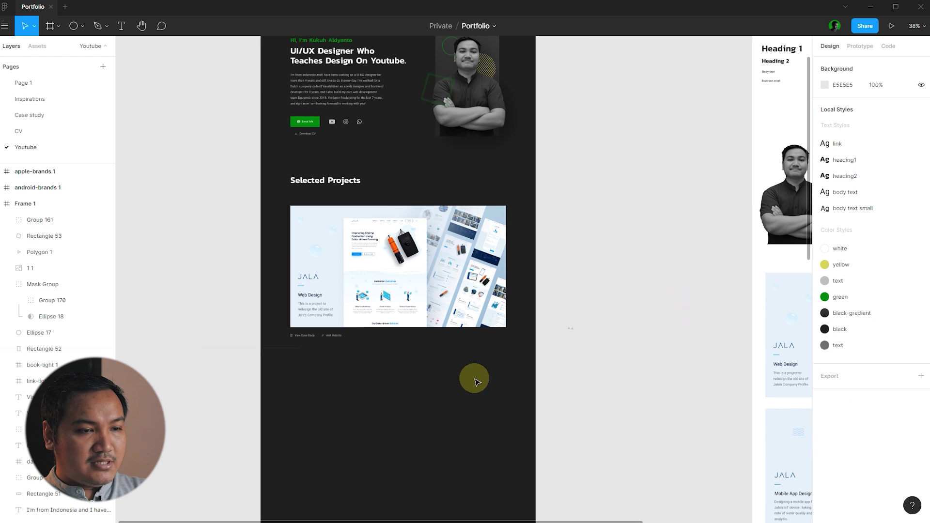
scroll(433, 338, "down", 1)
scroll(328, 297, "down", 3)
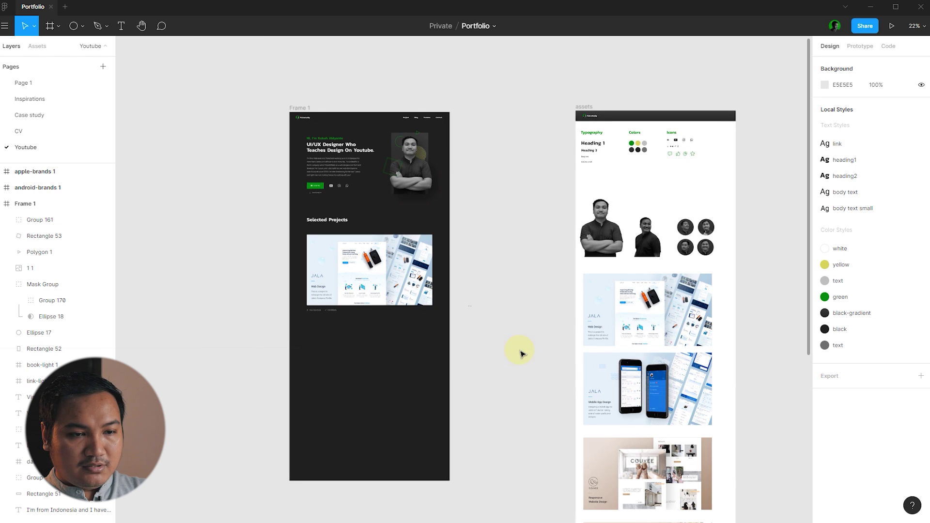
- Place the Mobile App Design card below JALA and right-align them with Alt+D
left_click(706, 384)
left_click_drag(706, 385, 382, 388)
scroll(383, 382, "up", 3)
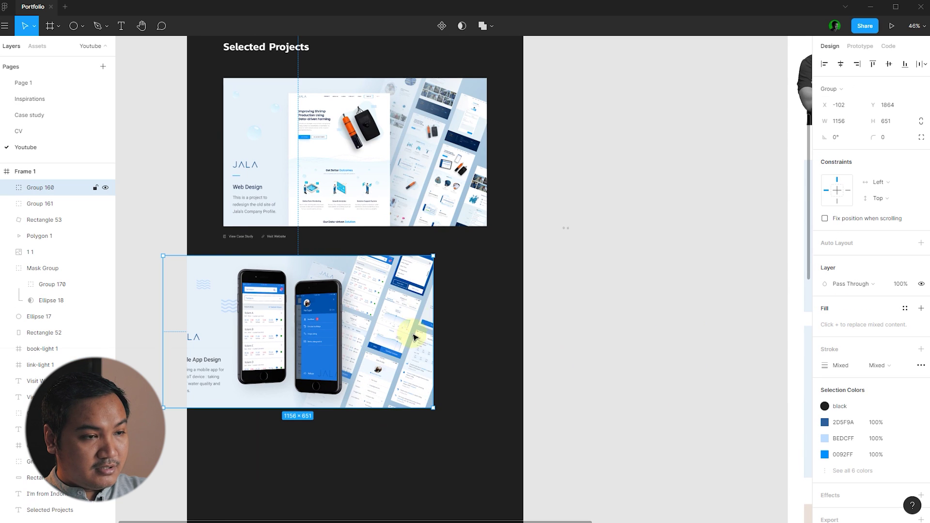
left_click(447, 216, "shift")
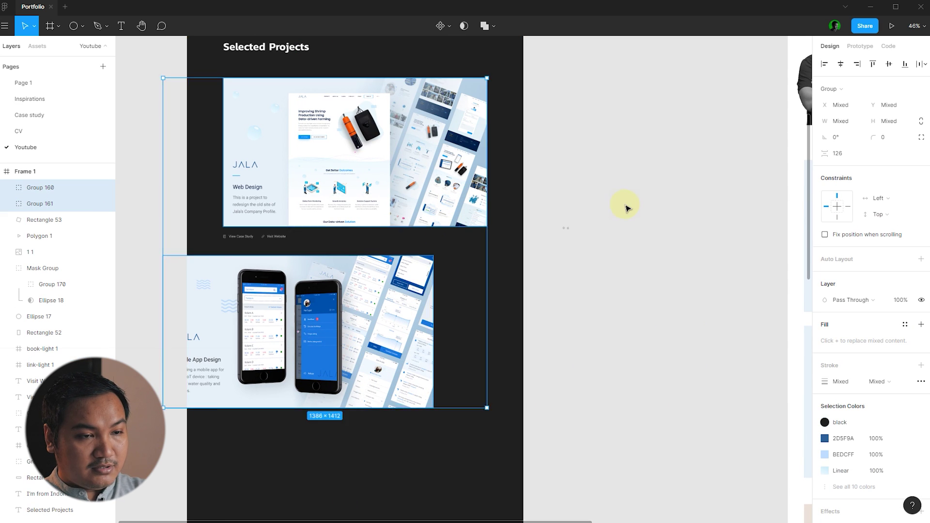
key("alt+d")
left_click(626, 209)
left_click(260, 401)
- Show the layout grids and duplicate the link row under the Mobile App card
scroll(213, 407, "up", 2)
key("ctrl+shift+4")
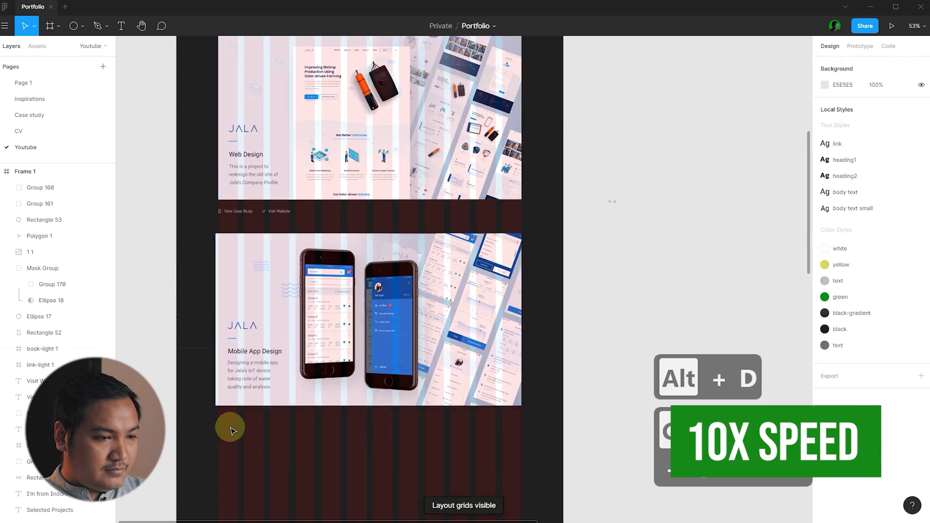
scroll(282, 337, "up", 2)
key("Escape")
left_click_drag(241, 145, 342, 160)
left_click_drag(318, 152, 317, 396)
scroll(307, 407, "up", 4)
key("shift+Up")
key("shift+Up")
key("shift+Up")
left_click(315, 378)
scroll(307, 380, "down", 4)
scroll(403, 382, "down", 4)
scroll(512, 334, "down", 3)
- Add the Couvee card at grid width and copy a link row beneath it
left_click_drag(581, 387, 410, 366)
scroll(453, 386, "up", 10)
left_click_drag(426, 397, 364, 359)
scroll(396, 392, "down", 6)
left_click_drag(242, 212, 331, 231)
left_click_drag(290, 222, 290, 426)
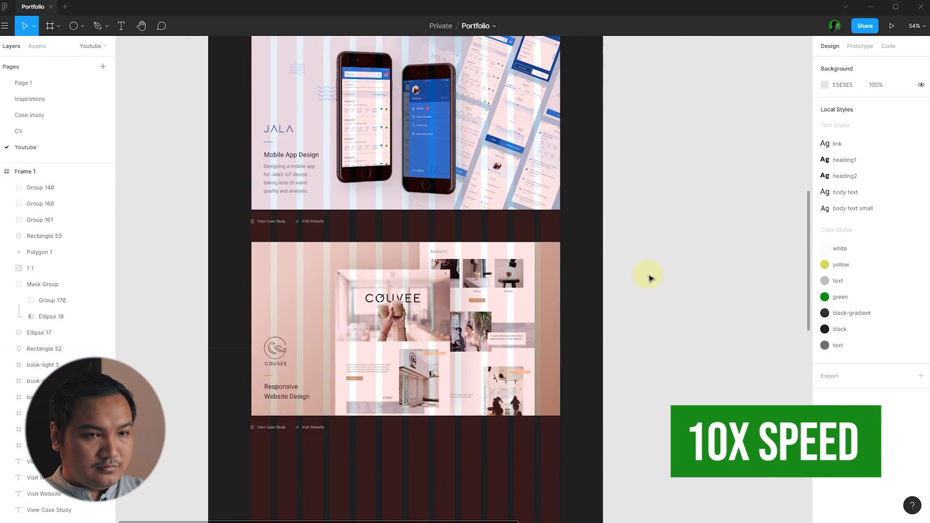
- Swap the Couvee row's link icon for the Android icon and relabel it 'Visit GooglePlay'
left_click_drag(652, 56, 292, 284)
scroll(289, 282, "up", 3)
scroll(291, 280, "up", 8)
left_click(397, 187)
key("Delete")
left_click_drag(325, 354, 388, 188)
double_click(518, 229)
type("GooglePlay")
scroll(388, 473, "down", 8)
- Add the fourth project card to Frame 1, resized to the grid
left_click_drag(606, 411, 467, 394)
left_click(542, 387)
left_click_drag(335, 80, 382, 436)
left_click(475, 450)
scroll(553, 339, "down", 5)
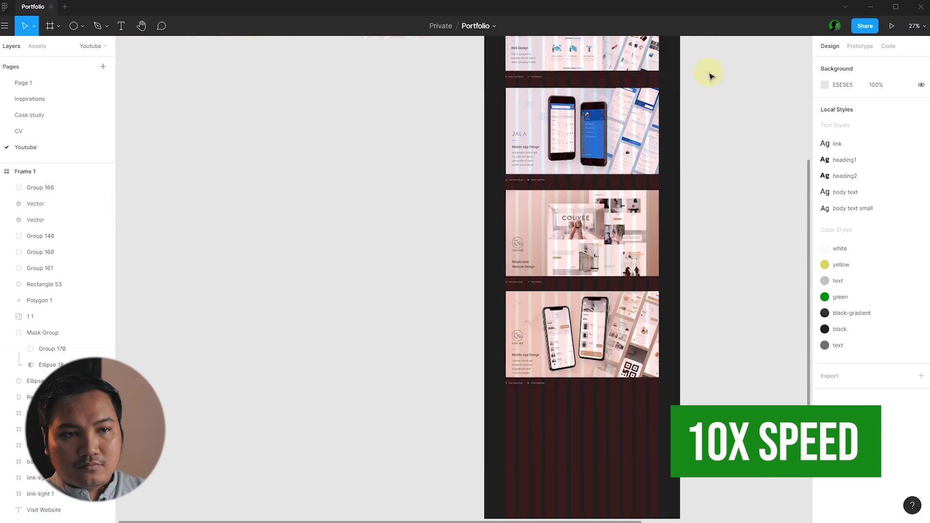
- Replace the last row's Android icon with the Apple icon and relabel it 'Visit AppStore'
left_click_drag(710, 77, 526, 382)
scroll(524, 383, "up", 10)
left_click(416, 204)
key("Delete")
left_click_drag(390, 204, 414, 204)
left_click_drag(450, 240, 629, 251)
type("AppStore")
left_click(351, 314)
scroll(350, 313, "down", 10)
scroll(504, 319, "up", 4)
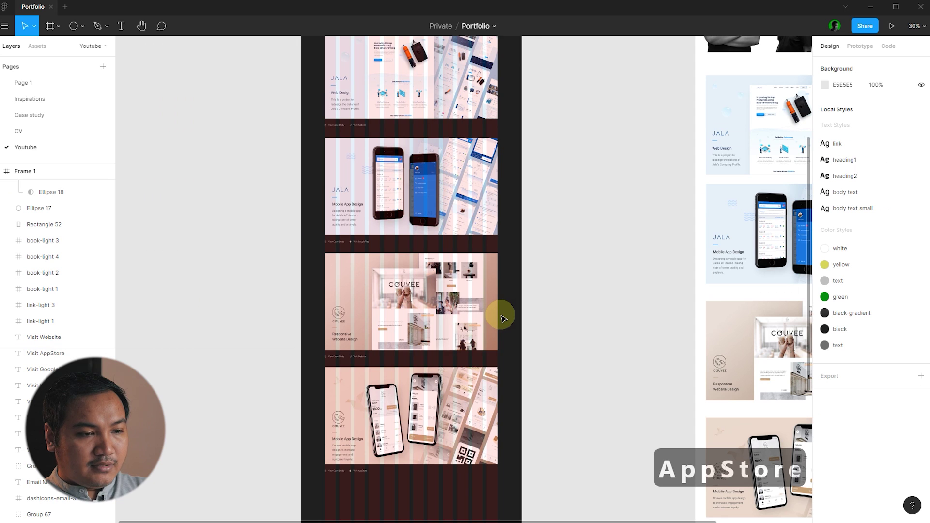
scroll(552, 313, "up", 3)
scroll(353, 94, "down", 2)
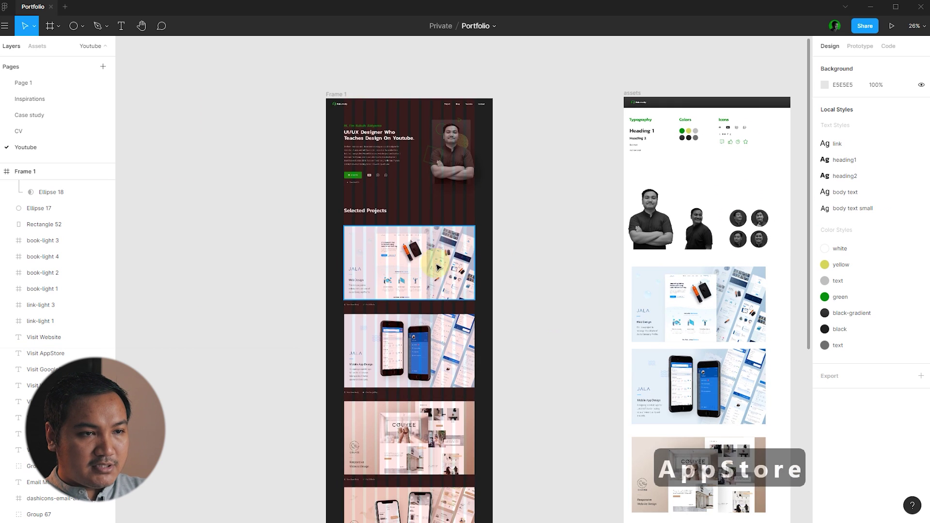
- Hide Frame 1's layout grids with Ctrl+Shift+4
left_click(339, 95)
left_click(357, 79)
left_click(339, 94)
key("ctrl+shift+4")
left_click(543, 232)
scroll(544, 232, "down", 3)
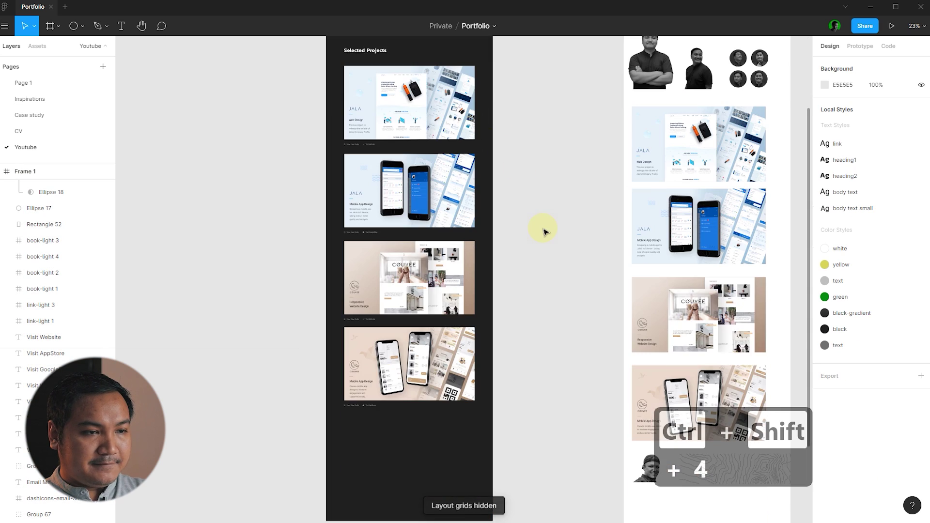
scroll(544, 229, "up", 2)
scroll(548, 243, "down", 1)
left_click_drag(465, 486, 315, 157)
scroll(376, 130, "up", 5)
key("Escape")
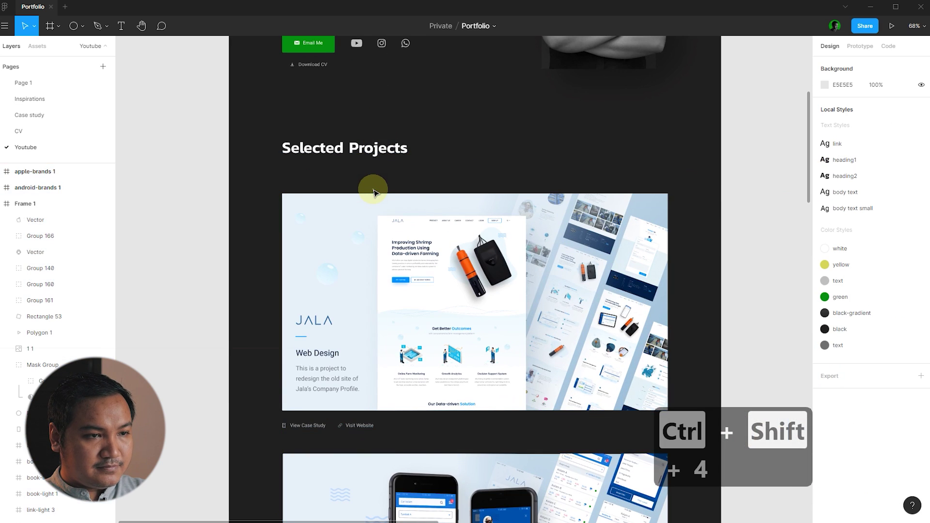
scroll(388, 170, "down", 5)
left_click_drag(505, 485, 332, 160)
scroll(383, 160, "up", 5)
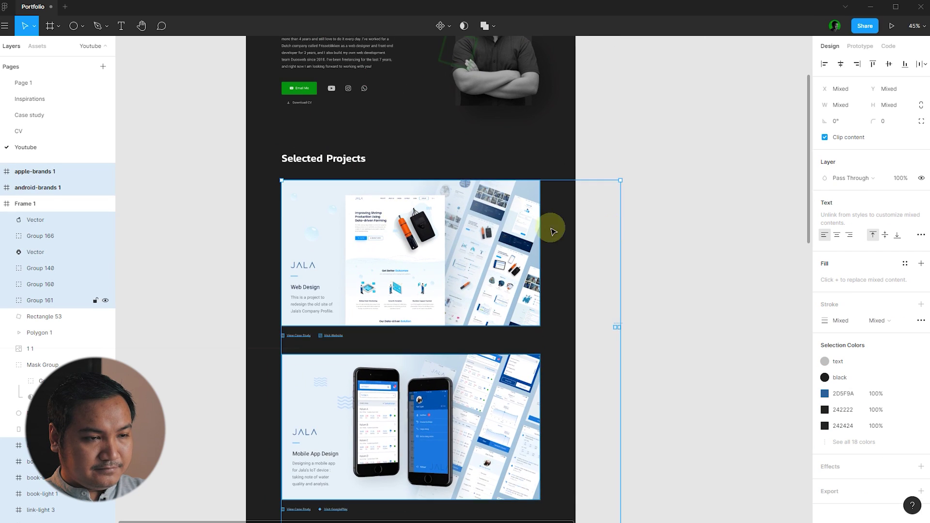
key("Escape")
scroll(553, 231, "down", 3)
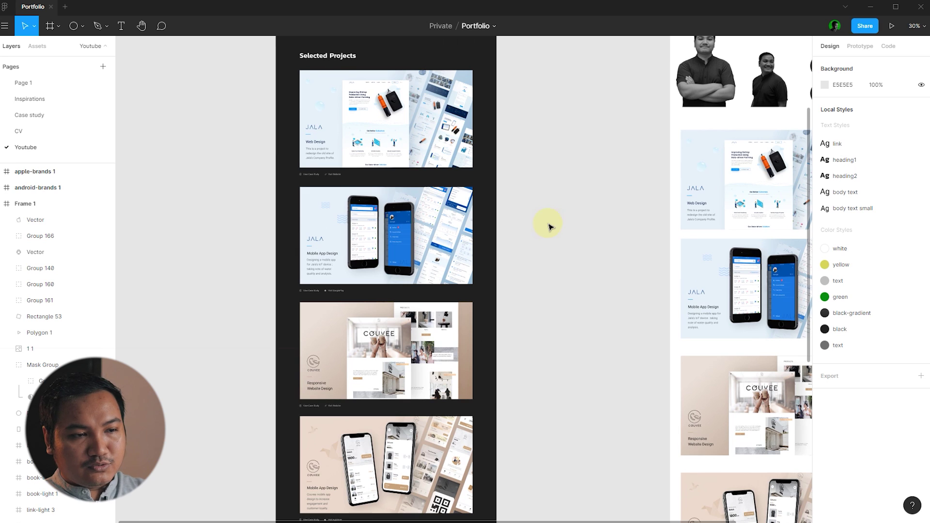
scroll(530, 221, "down", 1)
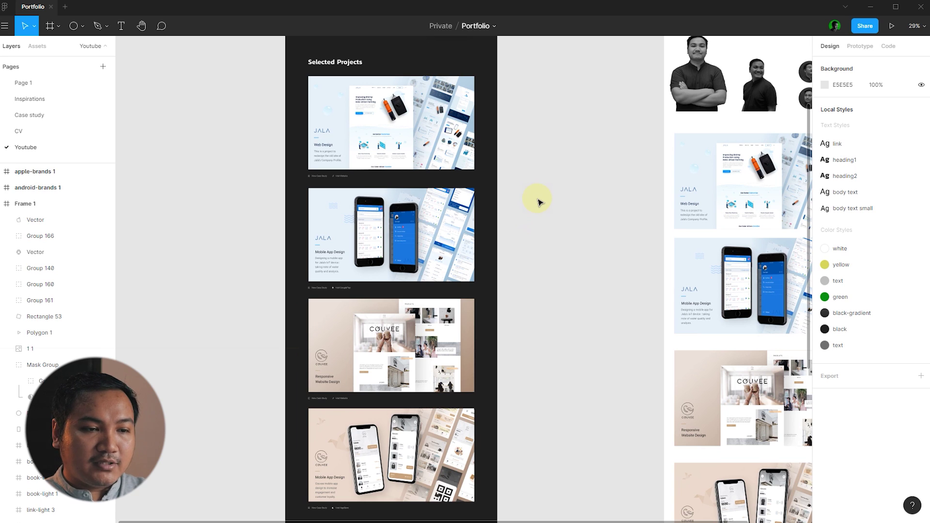
scroll(541, 201, "down", 1)
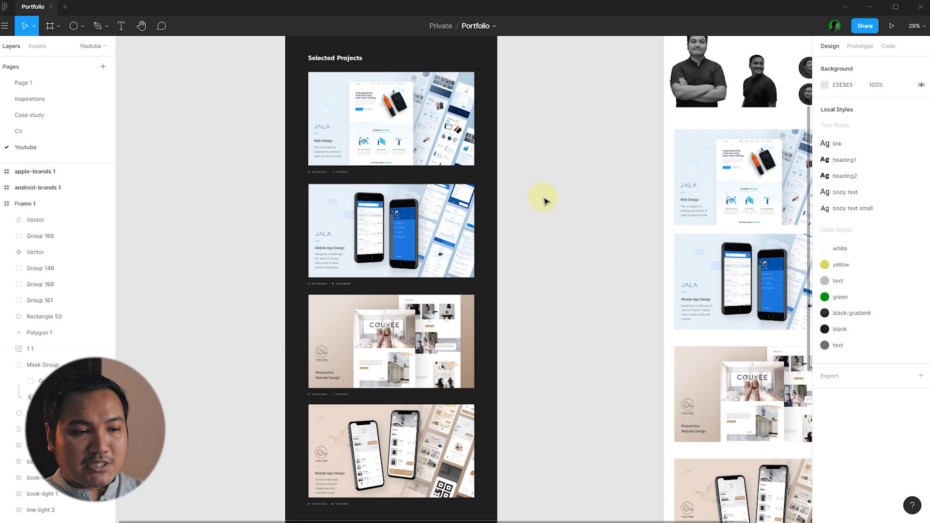
scroll(543, 200, "down", 2)
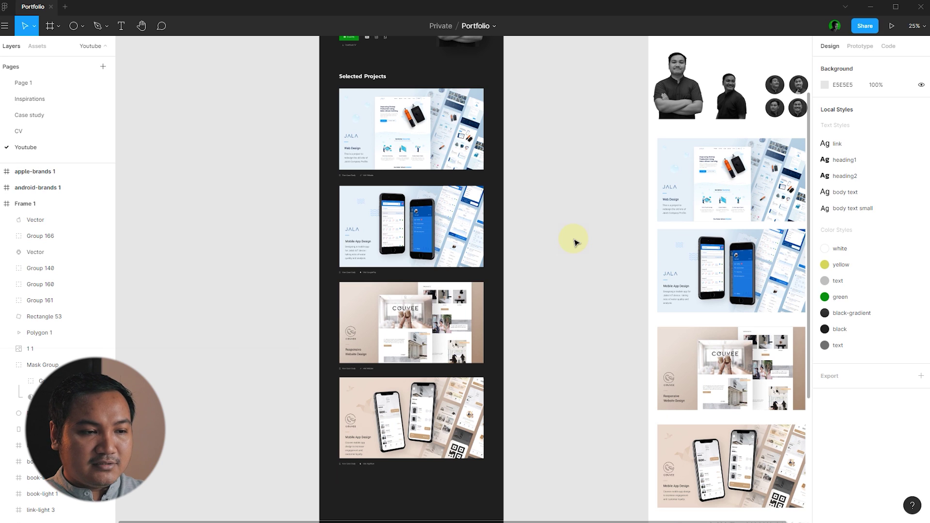
scroll(574, 243, "up", 1)
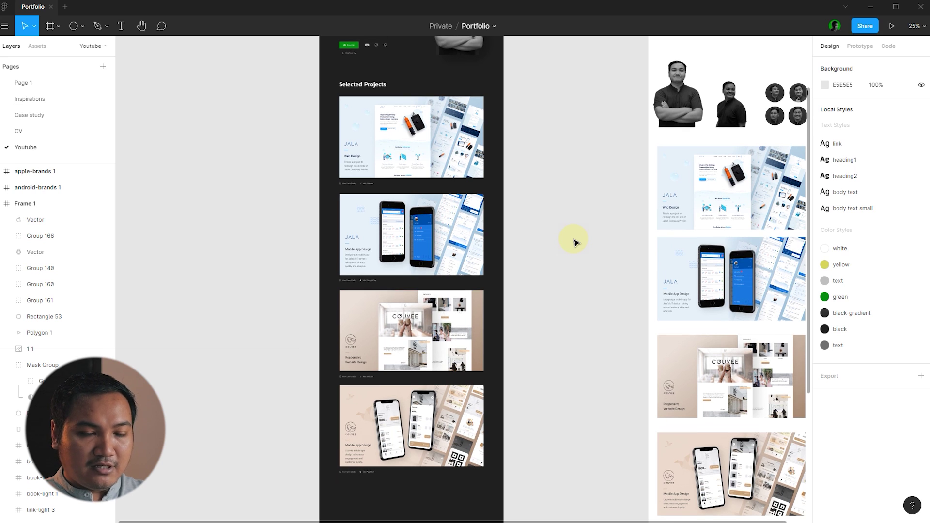
scroll(572, 245, "down", 1)
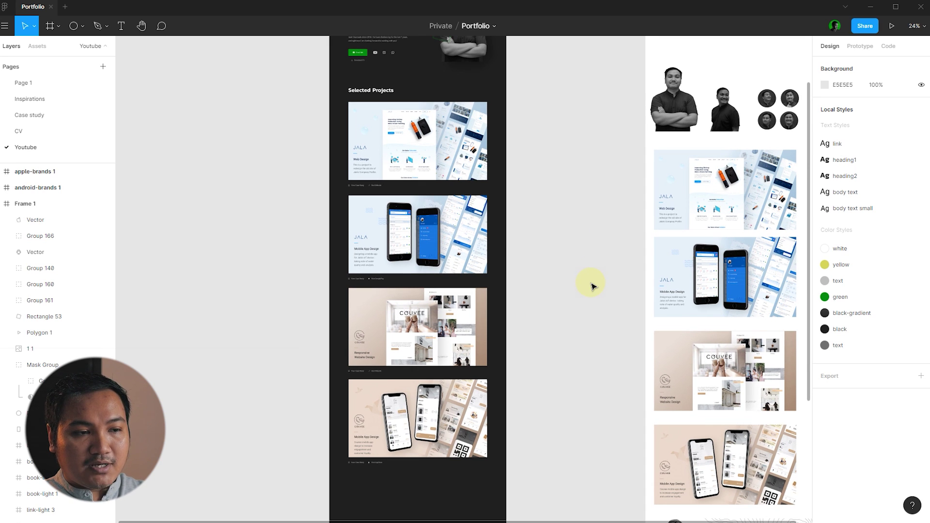
scroll(558, 285, "up", 5)
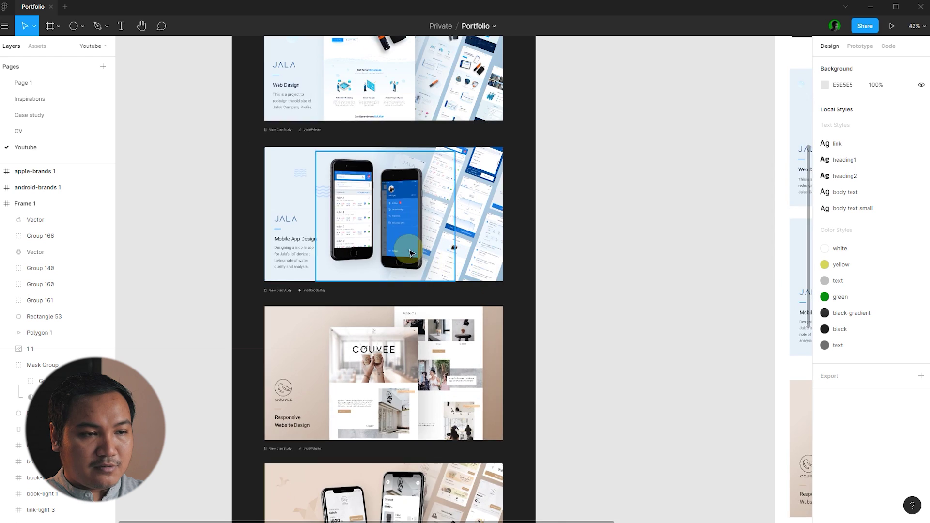
scroll(632, 246, "up", 3)
scroll(633, 245, "down", 6)
scroll(625, 250, "down", 2)
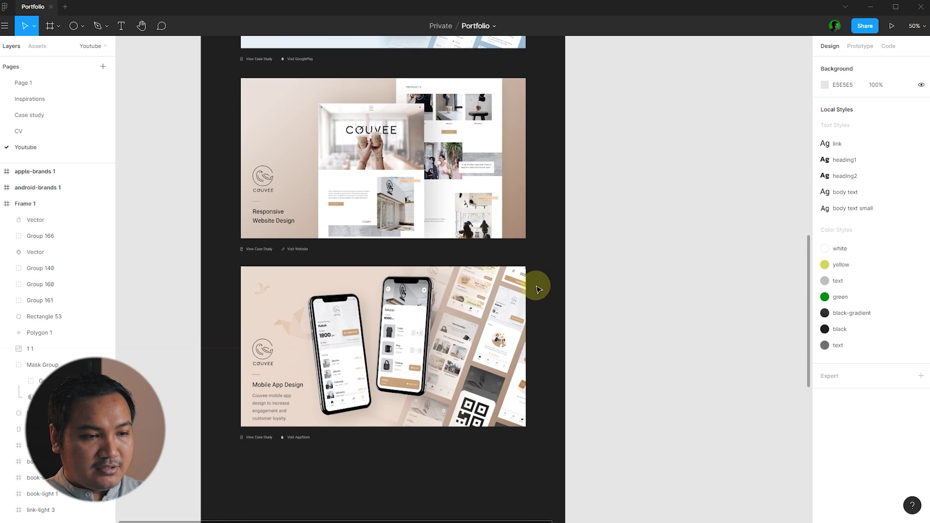
scroll(620, 318, "up", 3)
scroll(624, 319, "up", 4)
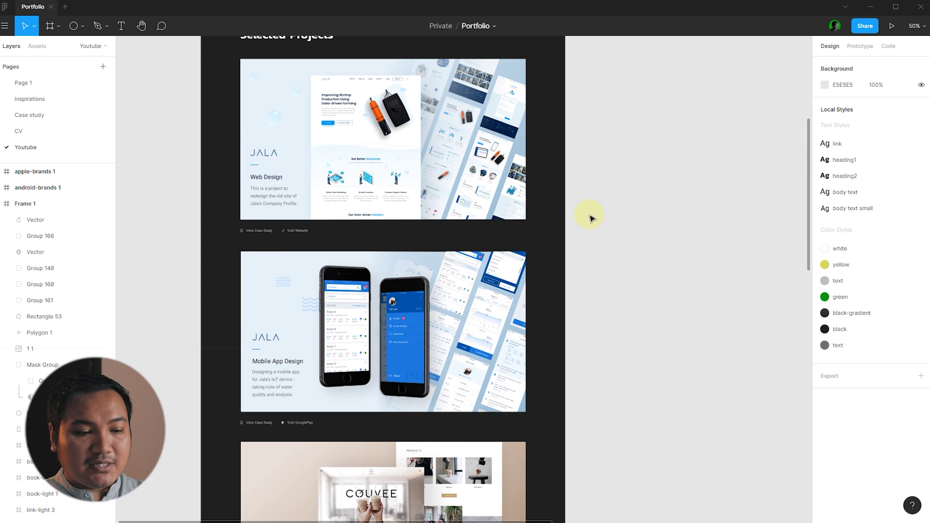
scroll(395, 255, "down", 5)
scroll(263, 243, "down", 1)
scroll(264, 245, "down", 5)
scroll(460, 250, "up", 4)
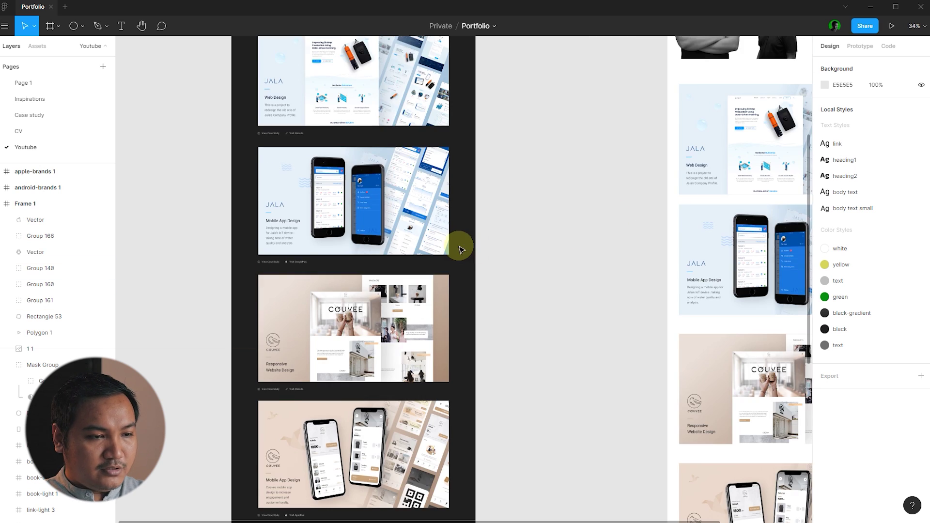
scroll(460, 249, "down", 1)
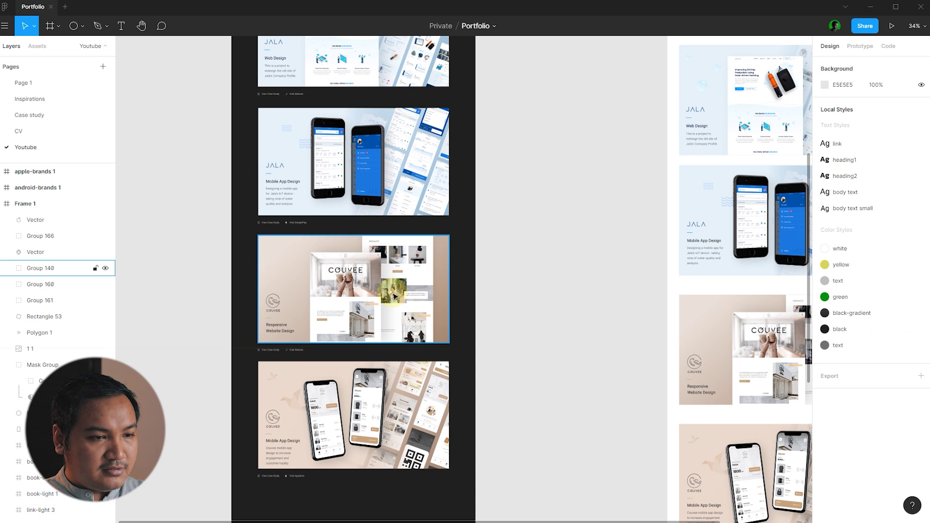
left_click(438, 279)
left_click(536, 276)
left_click(41, 83)
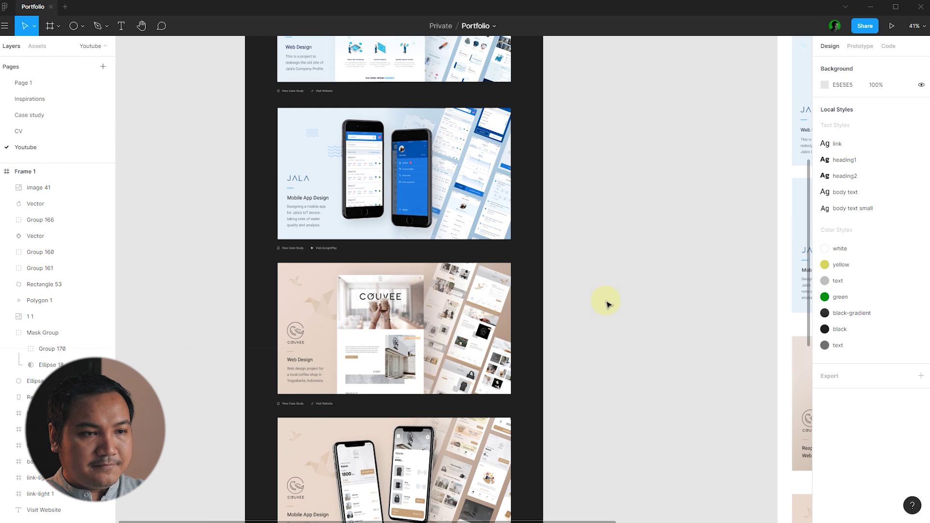
scroll(608, 303, "down", 3)
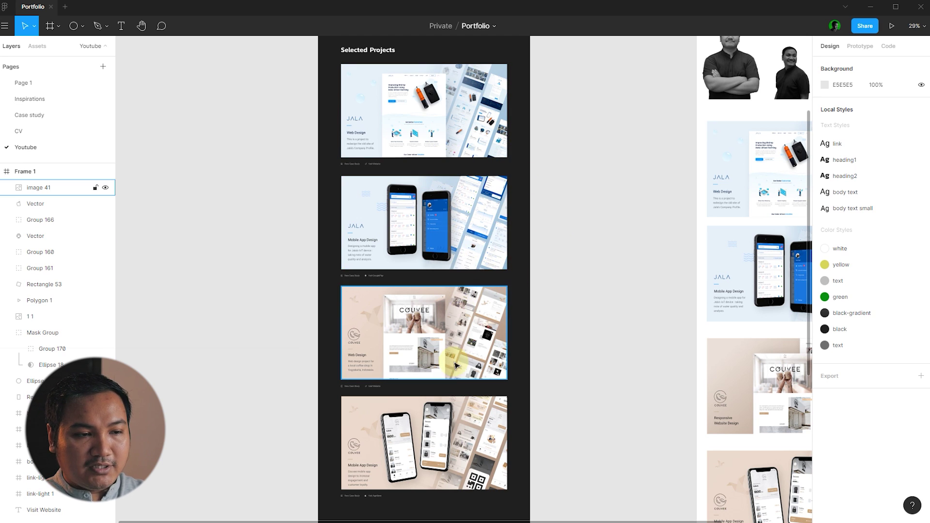
left_click(415, 115)
left_click(461, 346)
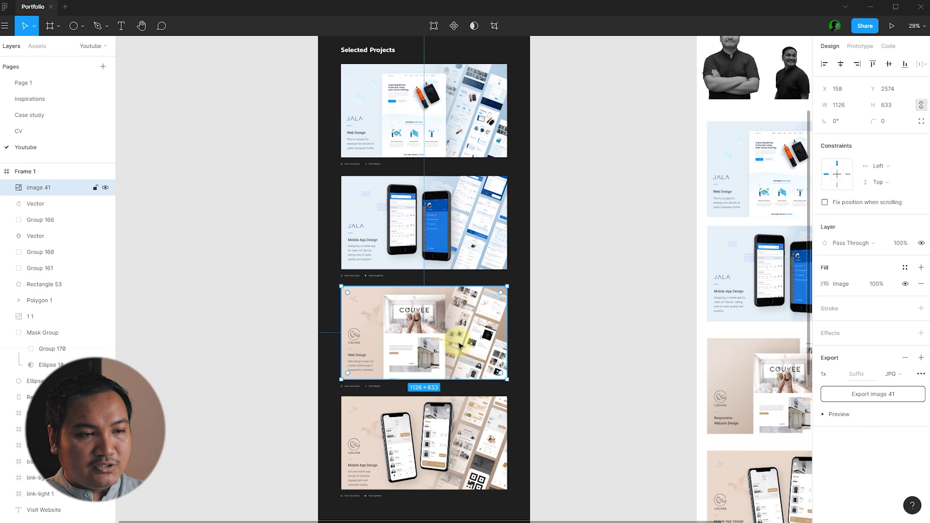
left_click(494, 228)
left_click(502, 438)
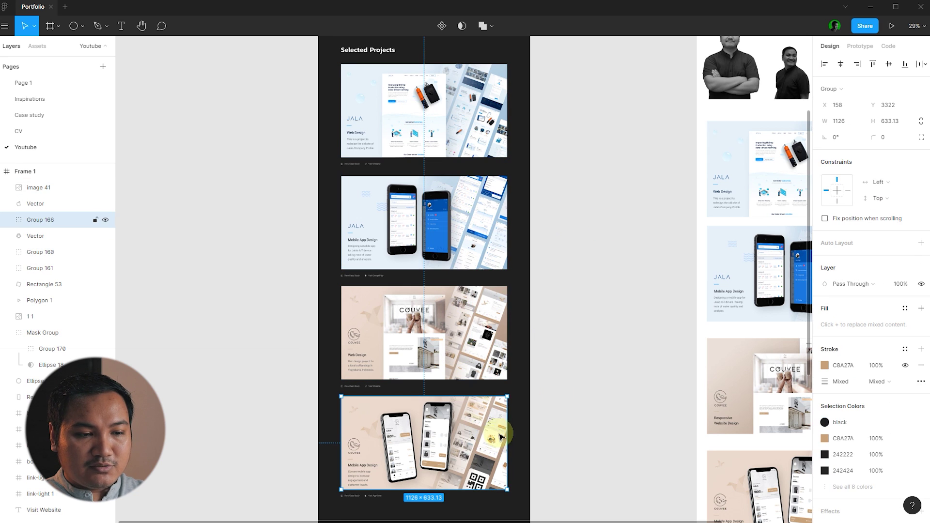
left_click(629, 362)
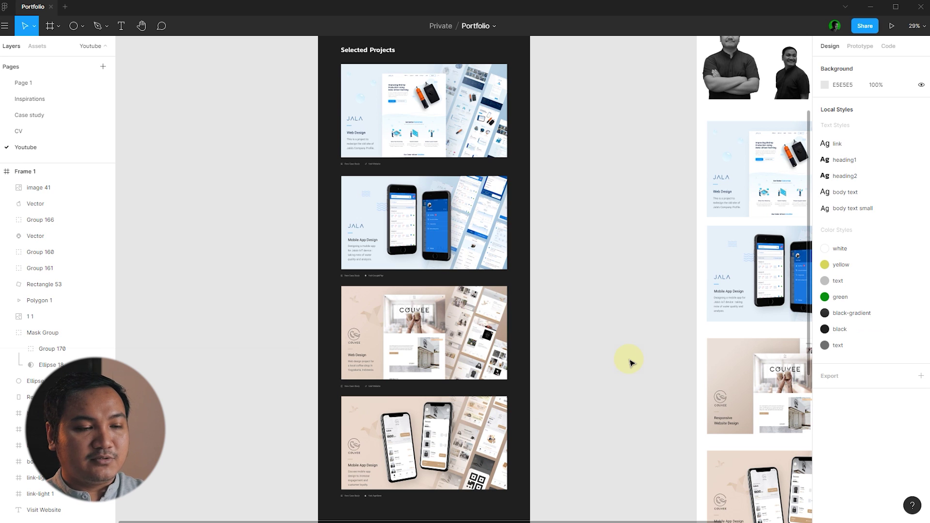
scroll(484, 272, "up", 5)
scroll(423, 225, "up", 3, "ctrl")
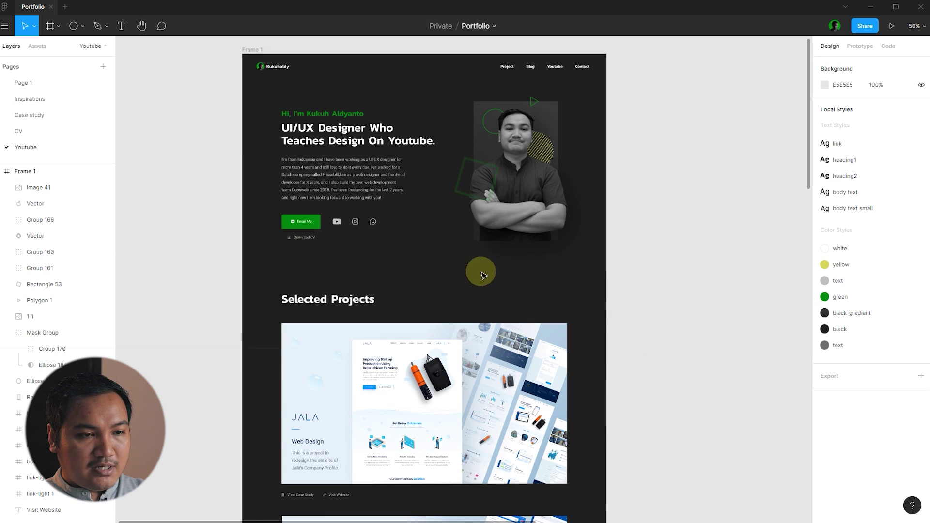
- Duplicate the Selected Projects heading to the right and edit the copy down to 'Projects'
scroll(669, 245, "down", 2, "ctrl")
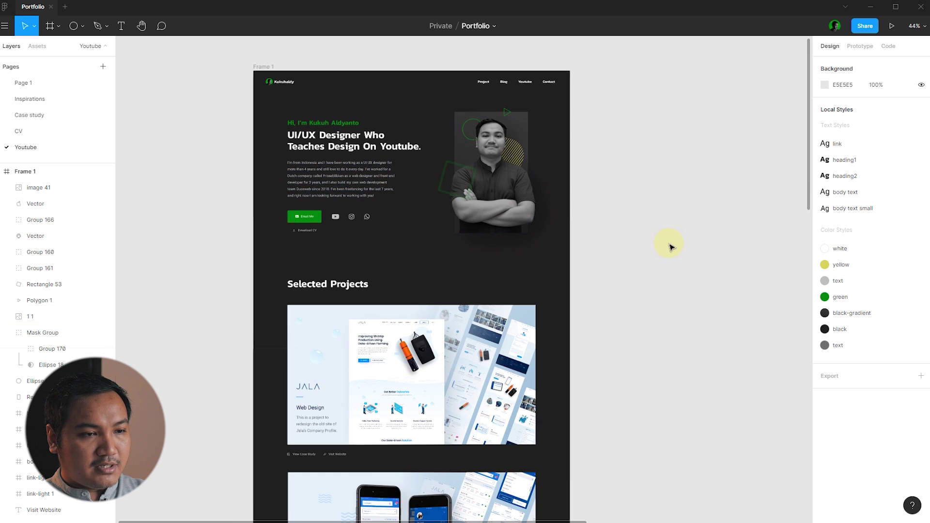
scroll(652, 288, "down", 2, "ctrl")
scroll(657, 308, "up", 1)
scroll(654, 310, "down", 1, "ctrl")
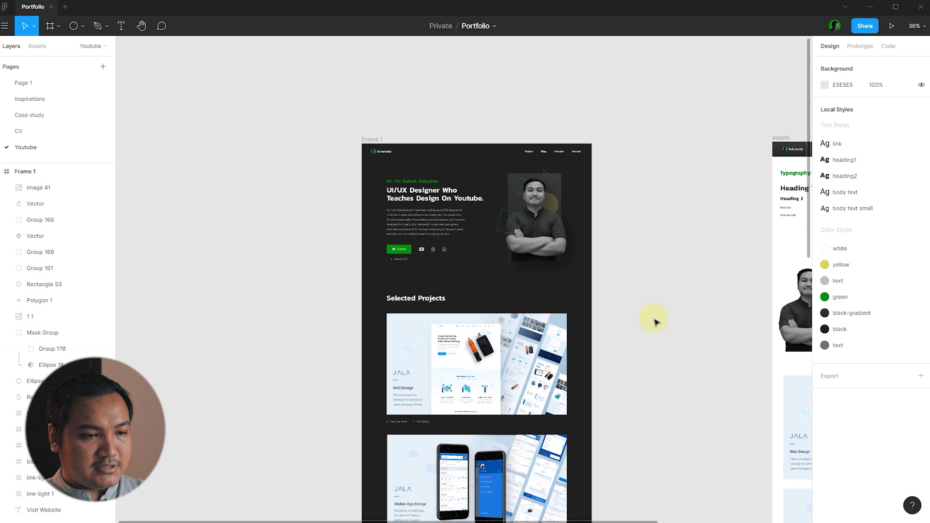
scroll(630, 311, "up", 4, "ctrl")
left_click_drag(170, 276, 241, 265)
double_click(370, 268)
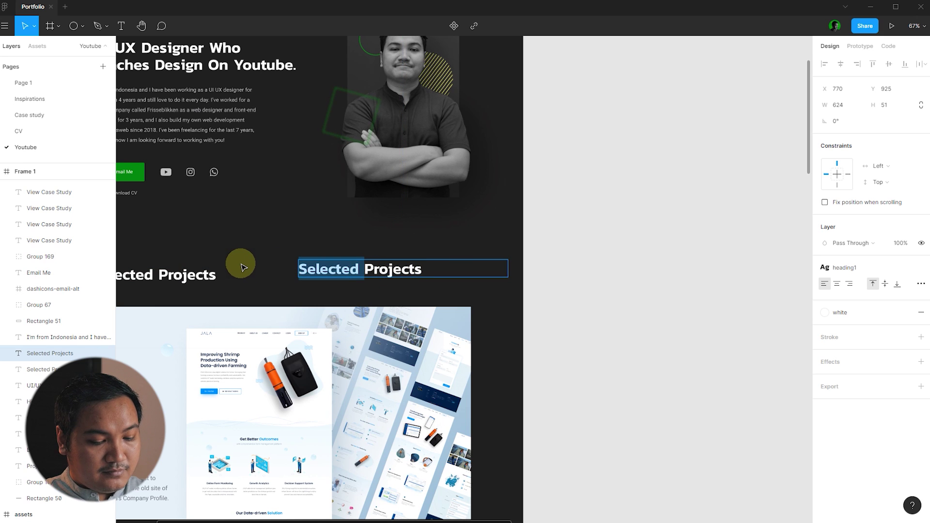
key("BackSpace")
key("Escape")
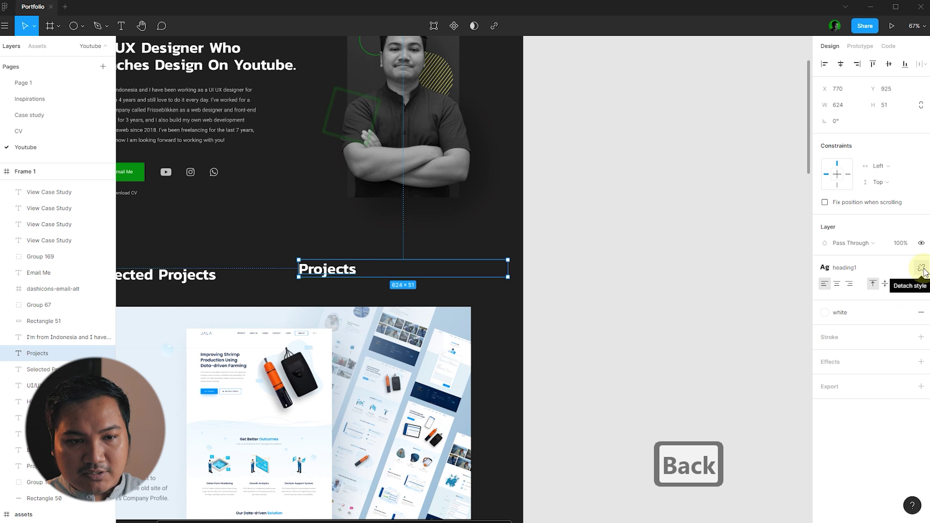
- Detach 'Projects' from heading1, enlarge it to size 288 on one line, and move it behind the heading
left_click(921, 269)
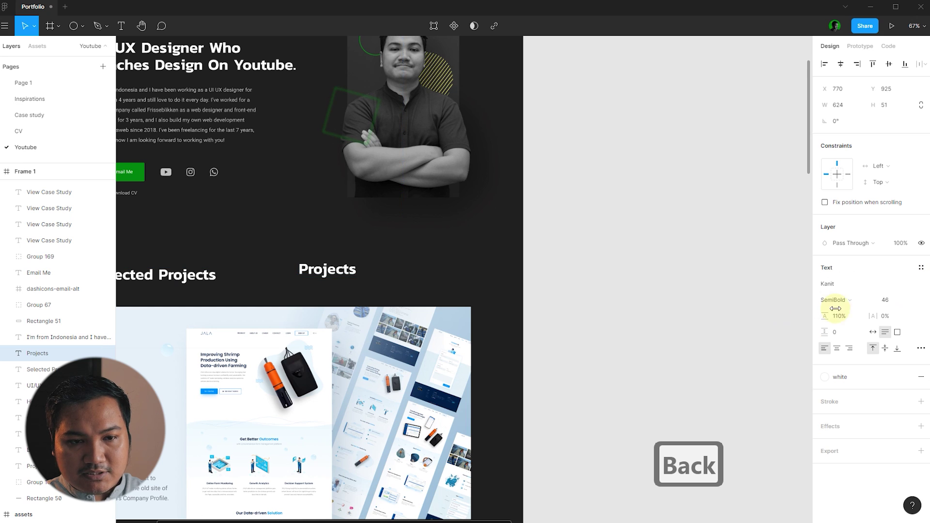
left_click(911, 302)
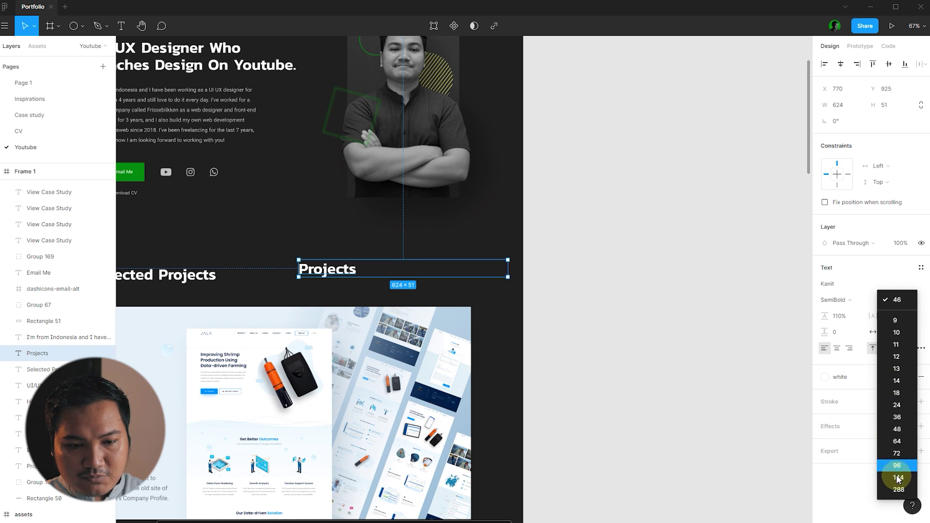
left_click(898, 478)
left_click(913, 301)
left_click(905, 315)
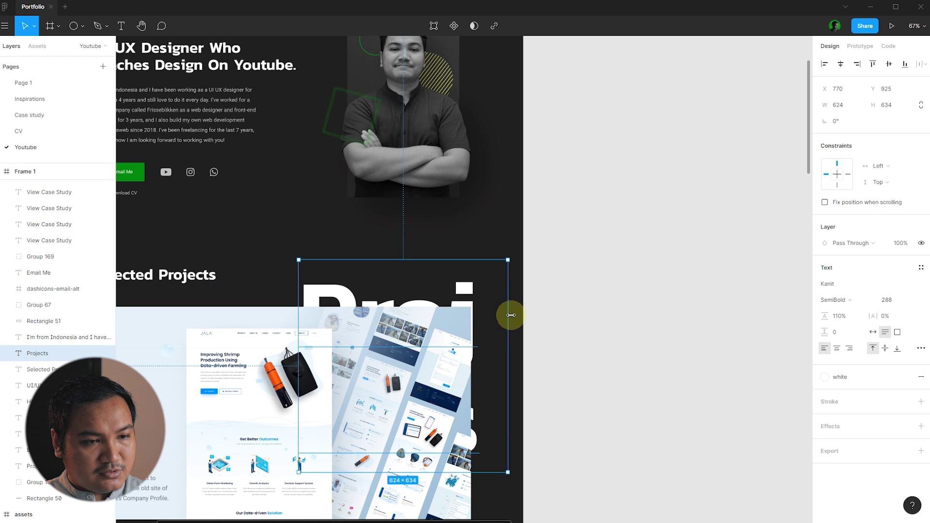
left_click_drag(511, 315, 792, 310)
left_click_drag(460, 293, 352, 284)
scroll(449, 266, "down", 3)
left_click(586, 208)
scroll(399, 218, "up", 3)
left_click(641, 216)
left_click(650, 224)
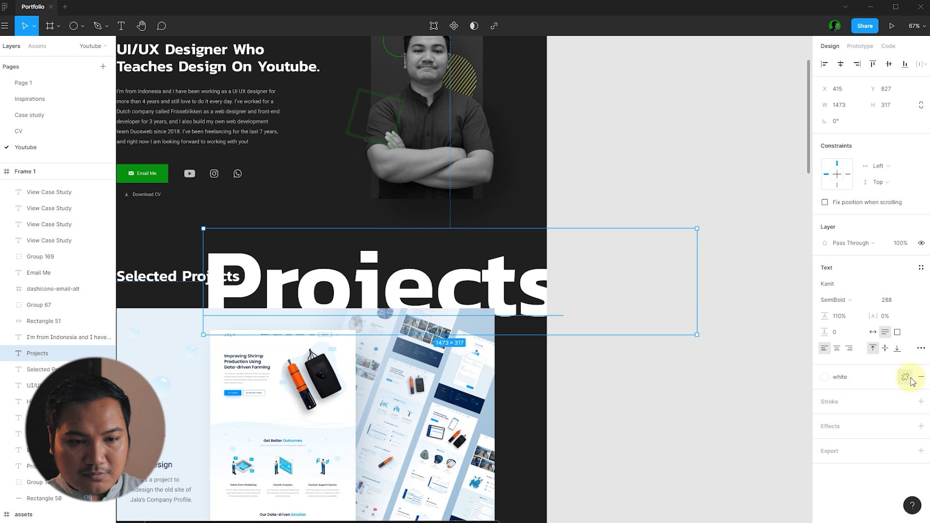
- Replace the white fill of 'Projects' with a text-colour outline stroke at 30% opacity
left_click(905, 377)
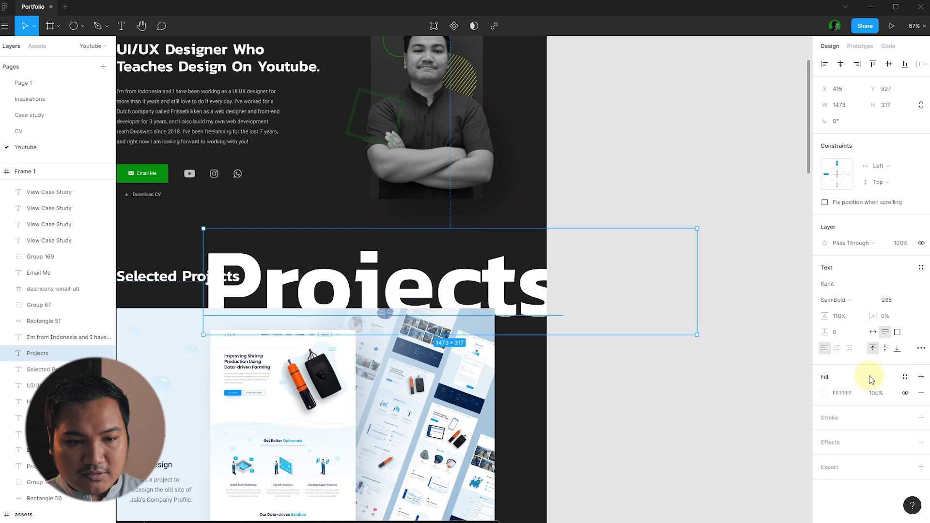
left_click(922, 393)
left_click(921, 401)
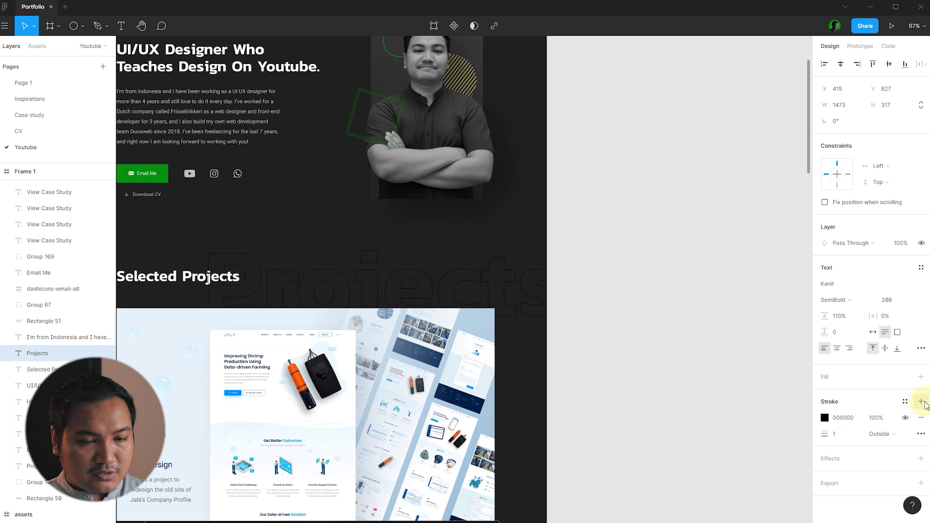
left_click(904, 403)
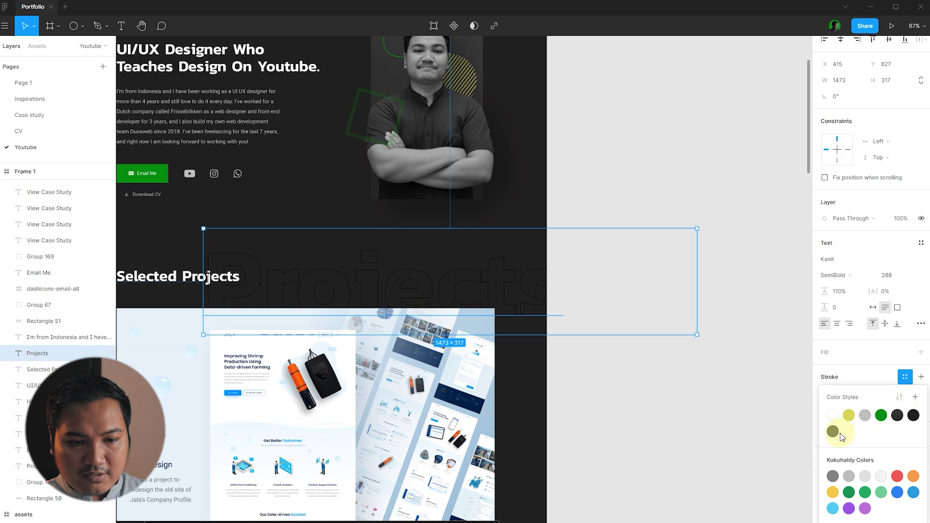
left_click(835, 431)
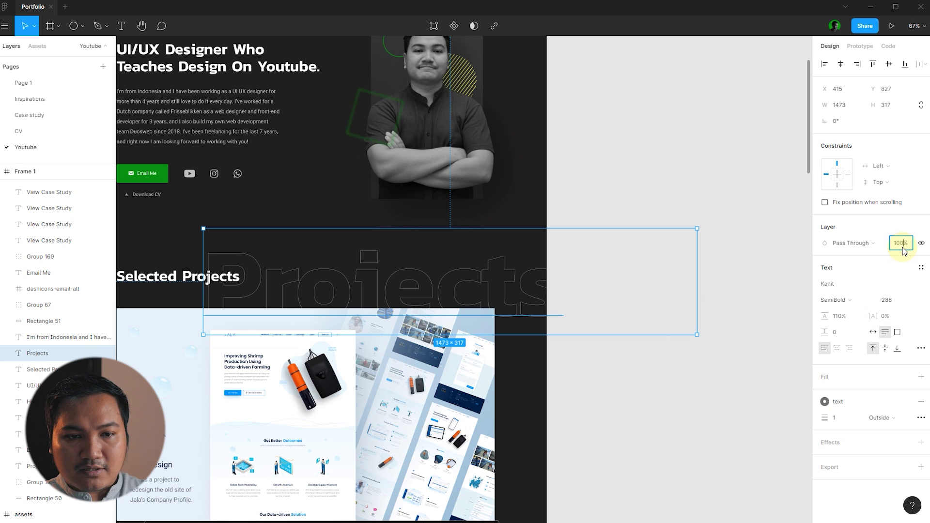
type("30")
key("Return")
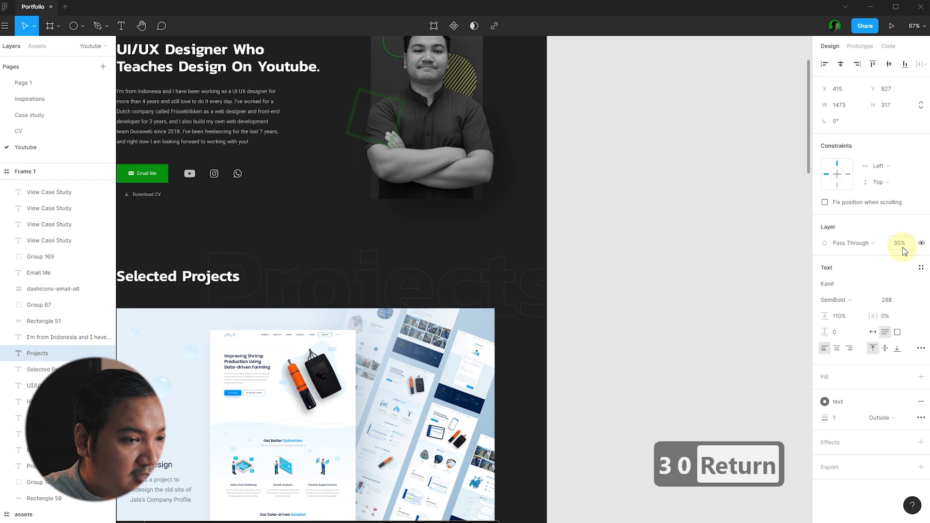
- Set the Projects outline stroke weight to 1 and letter spacing to 10%
left_click(849, 419)
type("2")
key("Return")
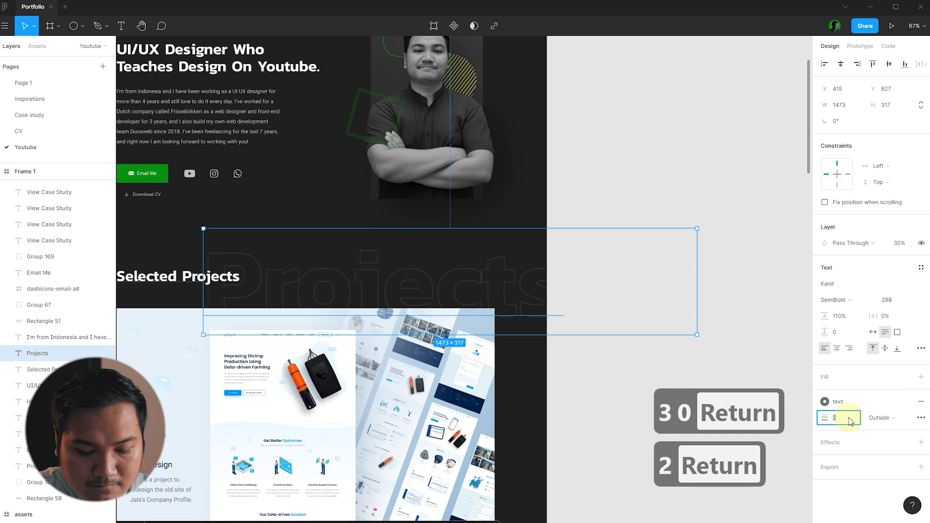
type("1")
key("Return")
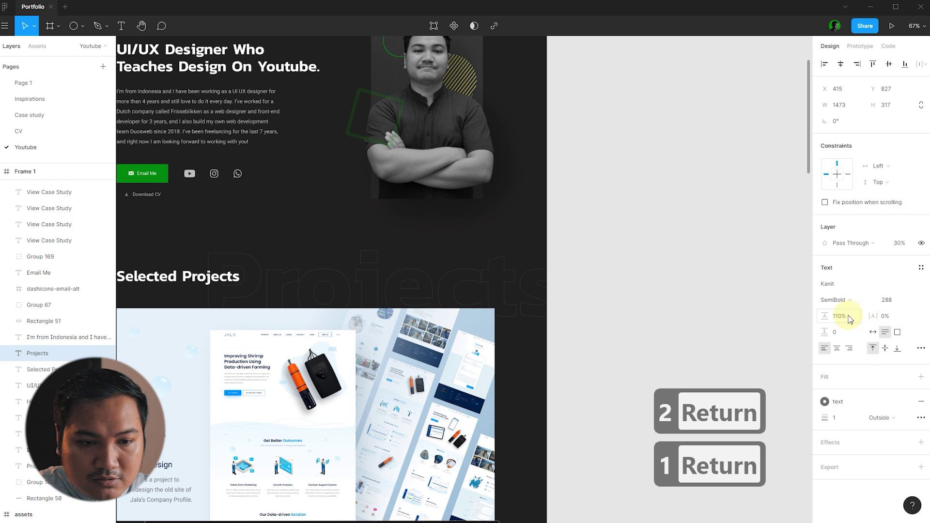
type("10")
key("Return")
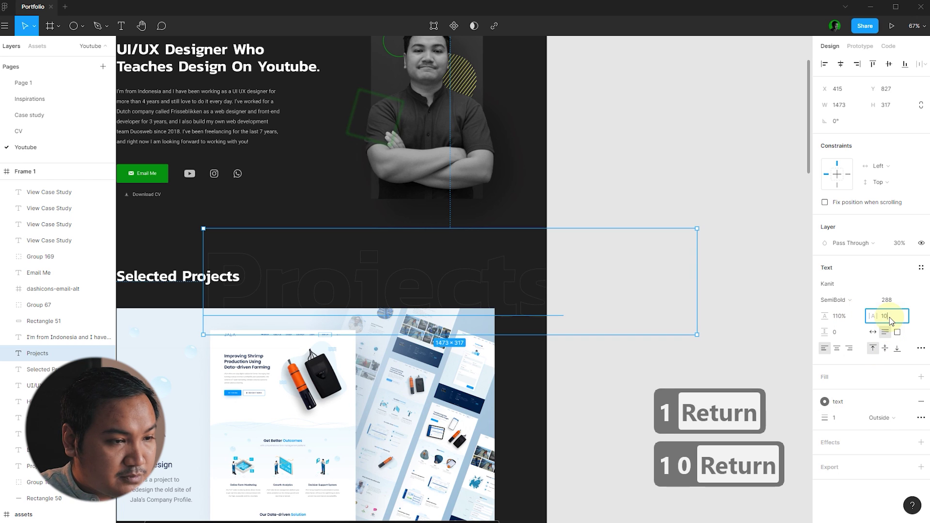
left_click(716, 206)
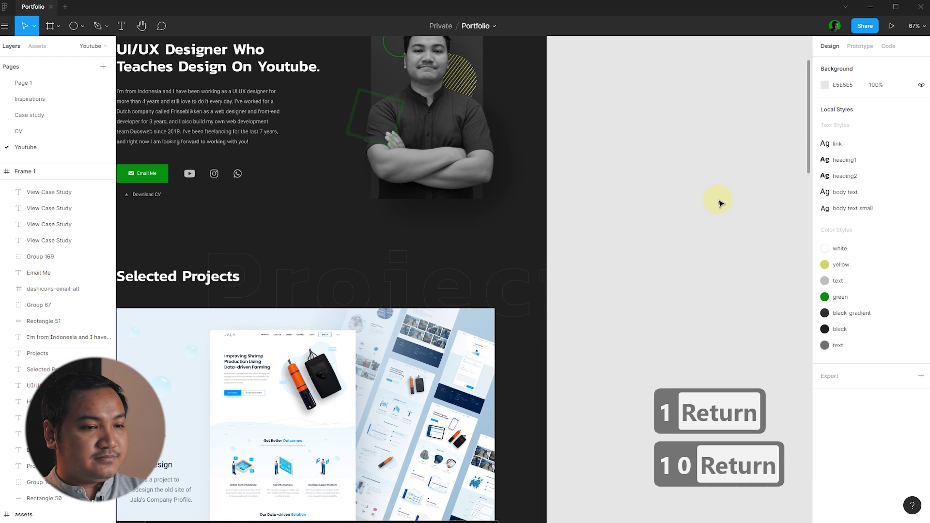
- Draw a 1128×125 rectangle below the Couvee Mobile App card, aligned to its left edge
scroll(720, 194, "down", 2)
scroll(703, 208, "up", 4)
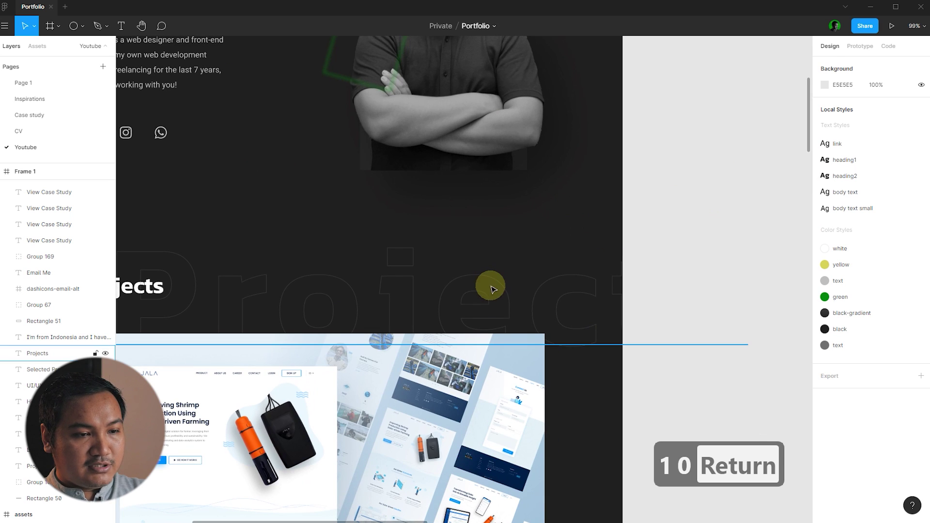
scroll(566, 359, "down", 3)
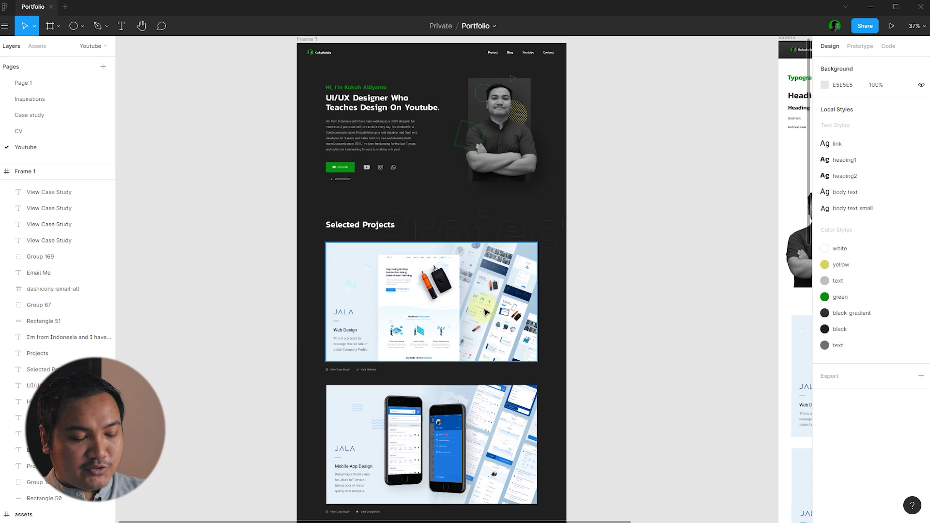
scroll(485, 306, "down", 4)
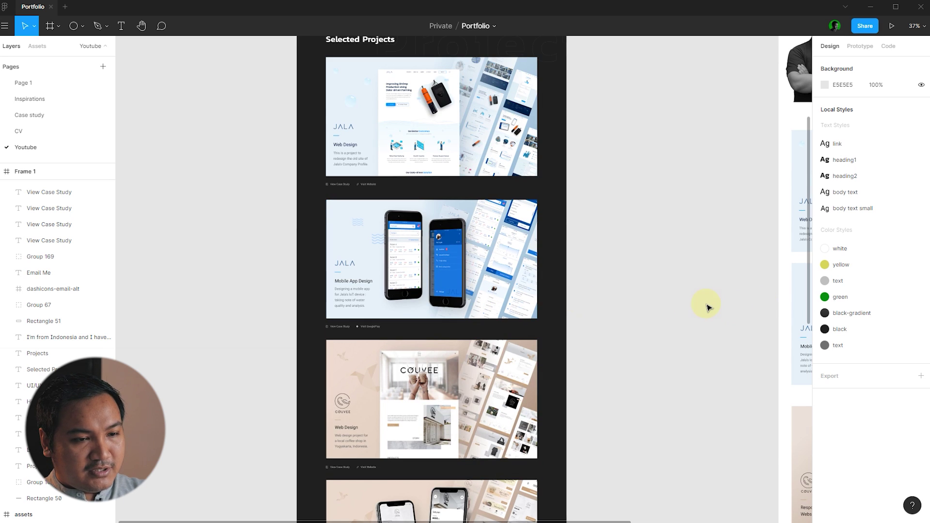
scroll(707, 307, "down", 3)
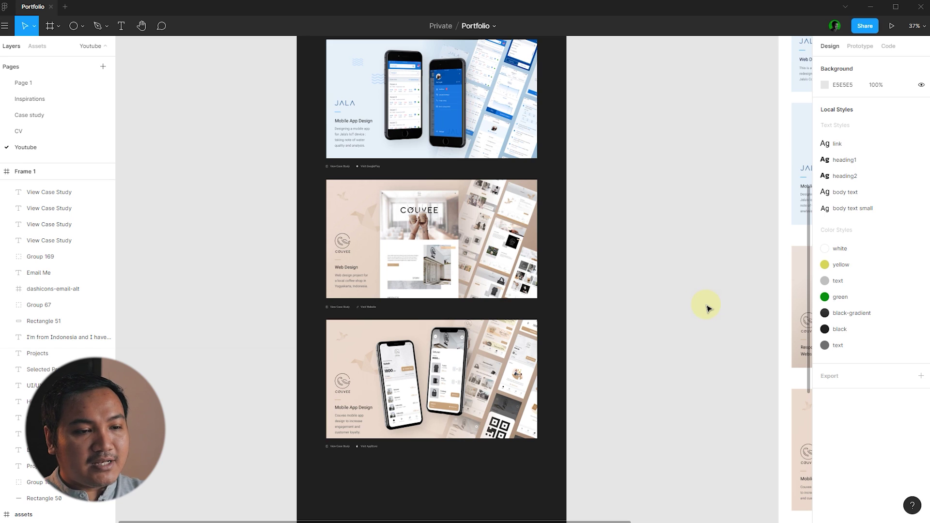
scroll(644, 287, "down", 3)
scroll(481, 339, "up", 2)
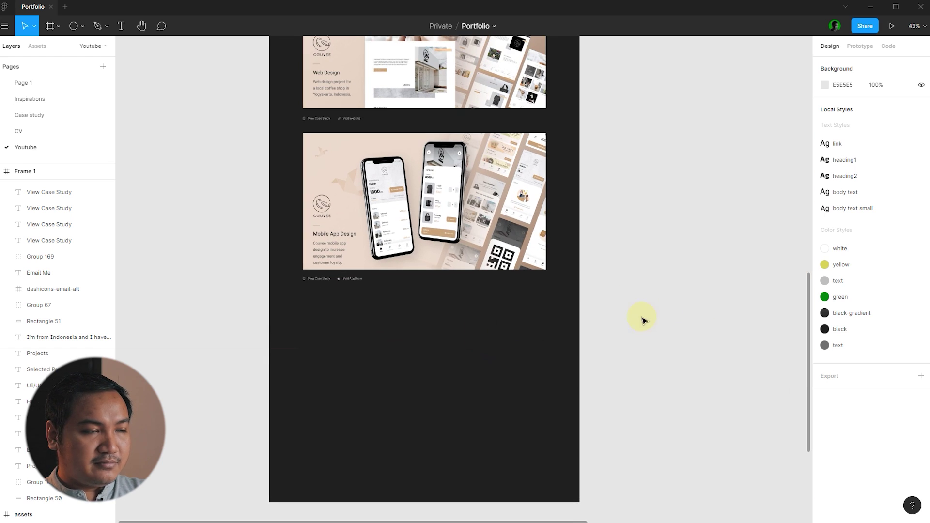
left_click(82, 26)
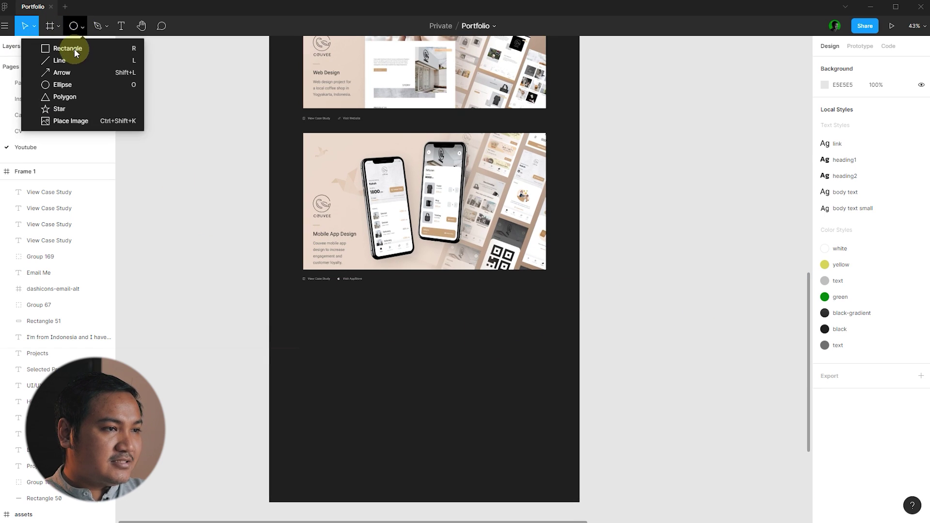
left_click(72, 47)
scroll(429, 324, "up", 3)
scroll(430, 323, "up", 1)
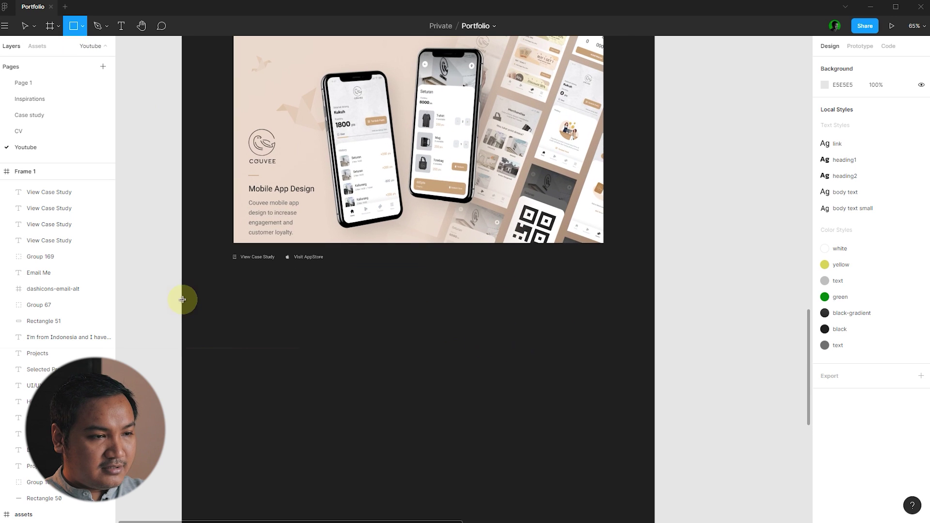
left_click_drag(235, 289, 603, 330)
left_click_drag(232, 303, 233, 302)
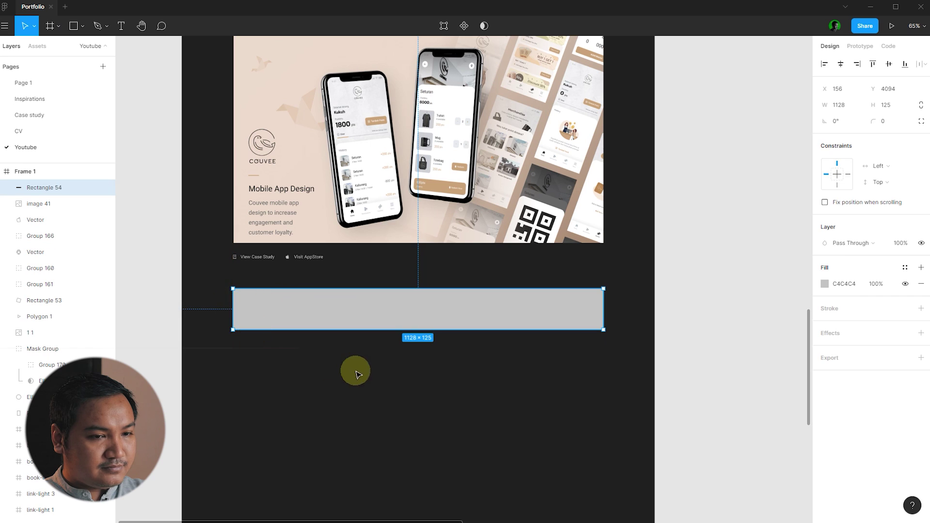
left_click(543, 386)
left_click(572, 315)
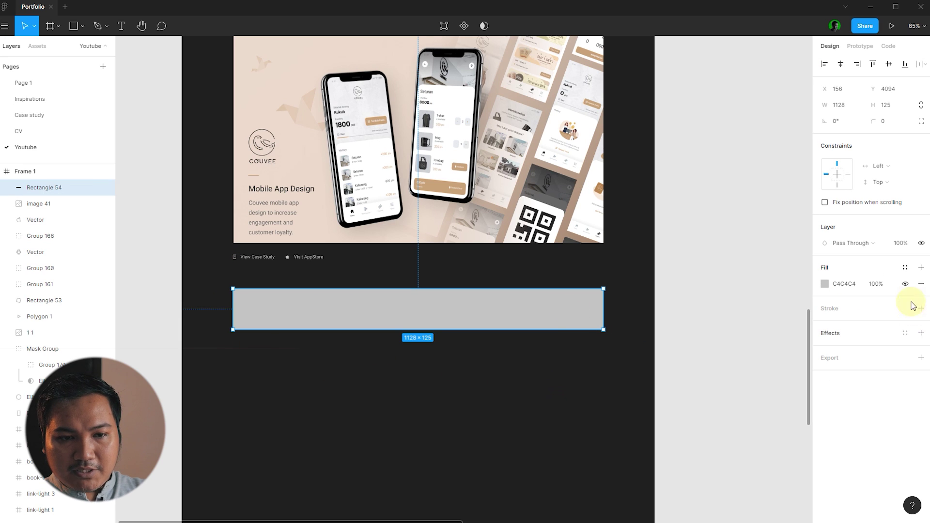
- Fill the bar with the detached black-gradient style, angled diagonally from top-left to bottom-right
left_click(905, 267)
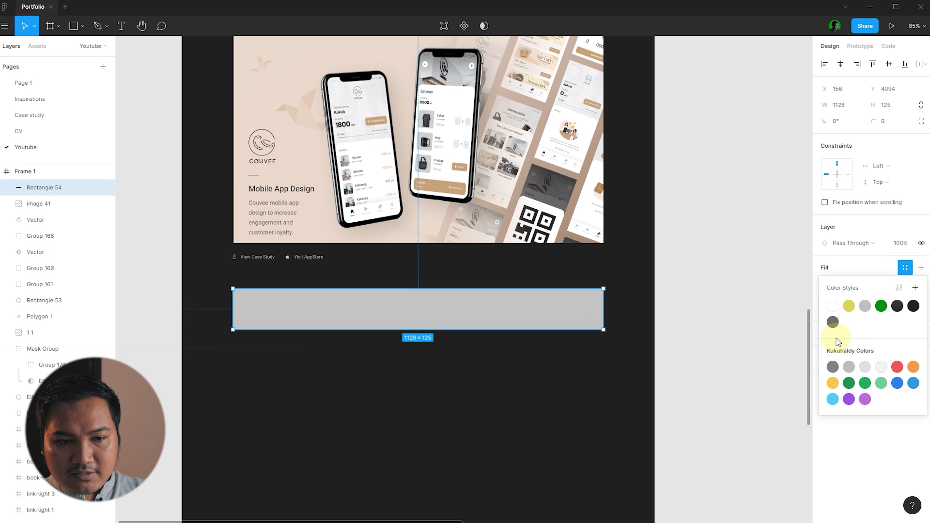
left_click(897, 306)
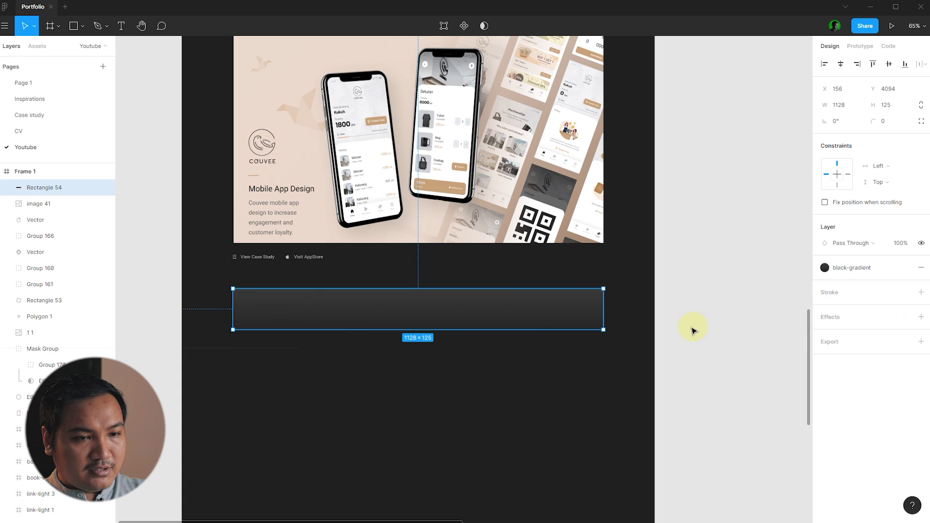
left_click(905, 268)
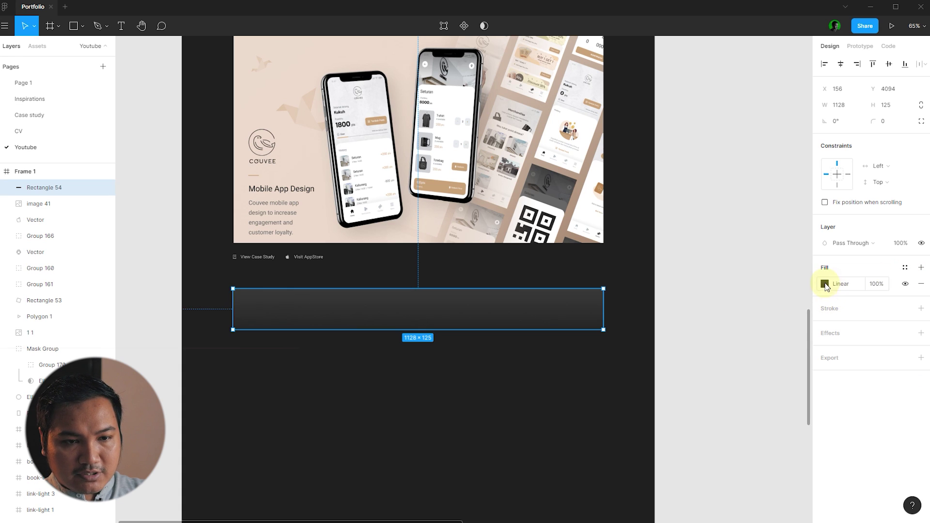
left_click(825, 285)
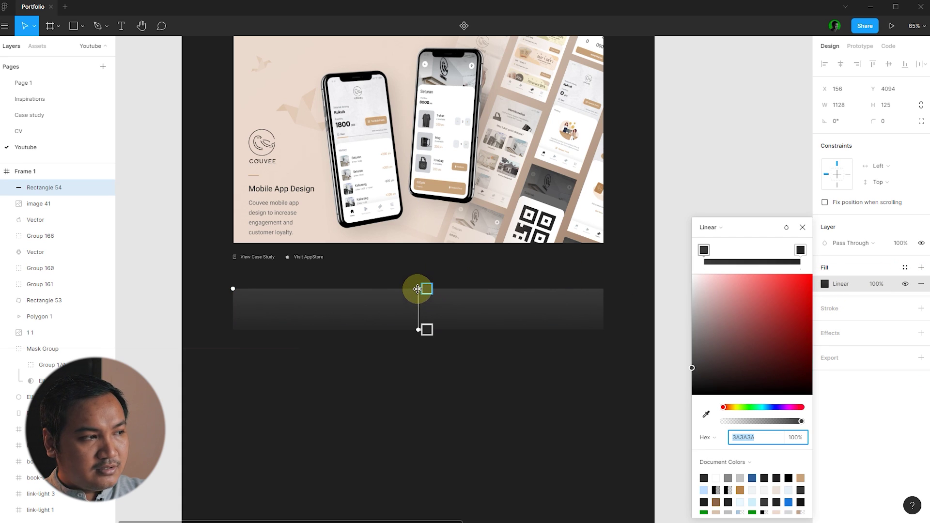
left_click_drag(418, 289, 308, 253)
left_click_drag(279, 218, 280, 216)
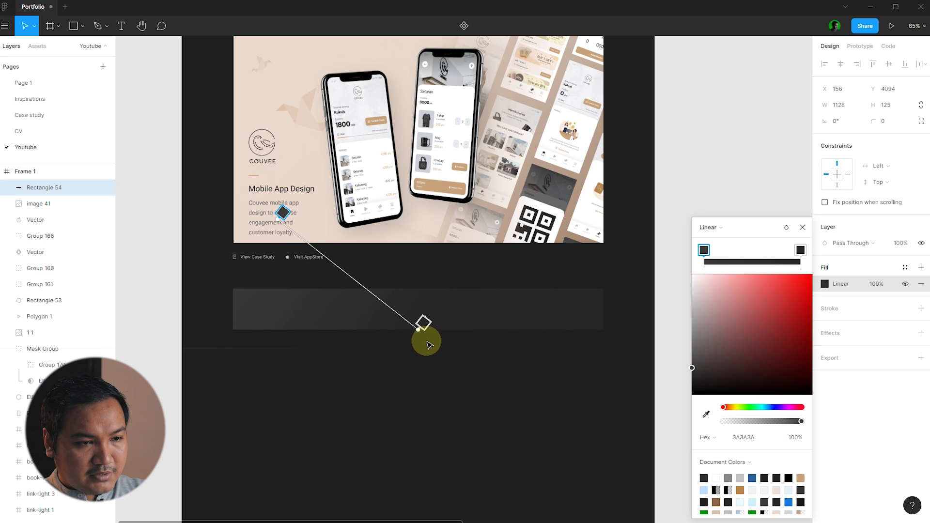
left_click_drag(419, 330, 554, 375)
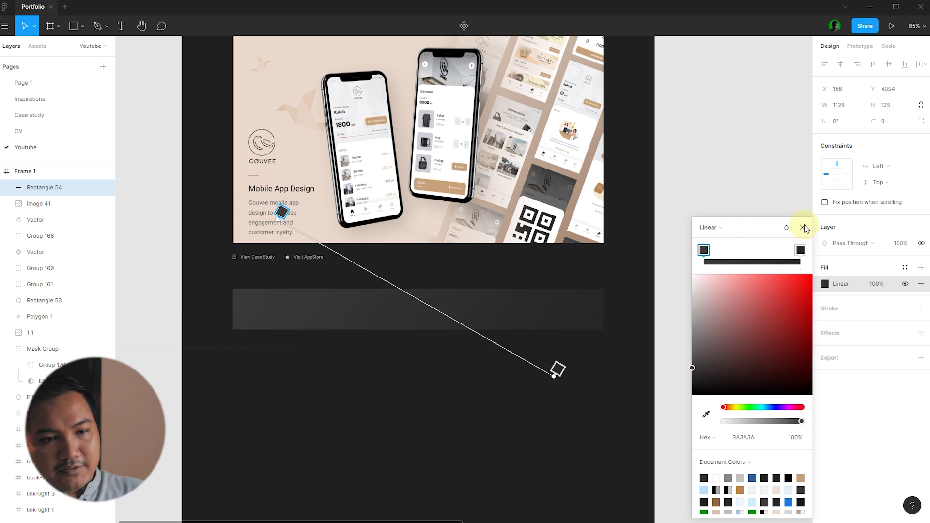
left_click(803, 228)
left_click(745, 222)
scroll(745, 222, "down", 5)
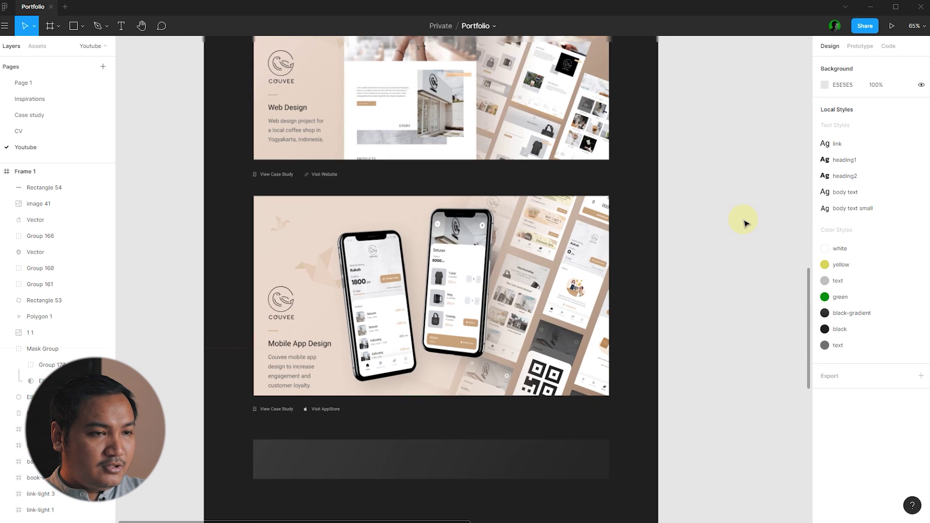
- Delete stray text from the bar and move the hero's greeting heading into it
scroll(670, 242, "down", 3)
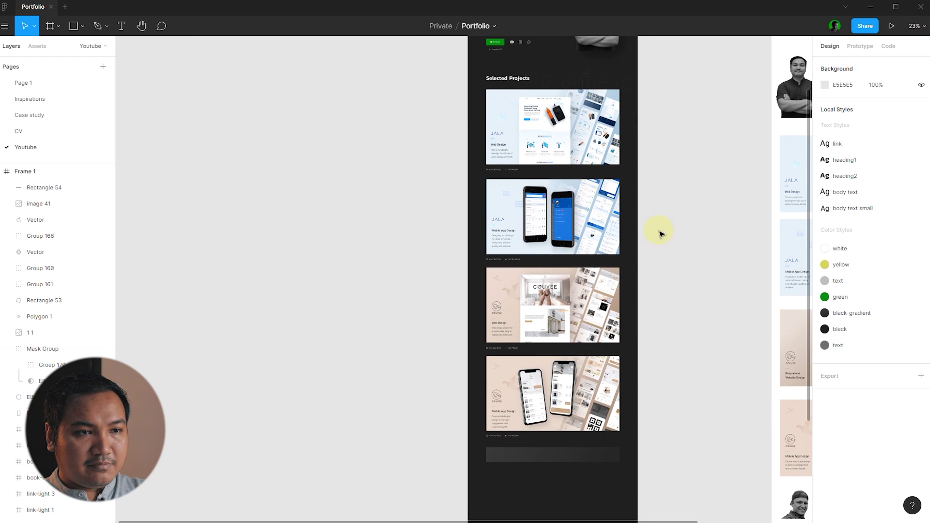
left_click_drag(515, 85, 525, 454)
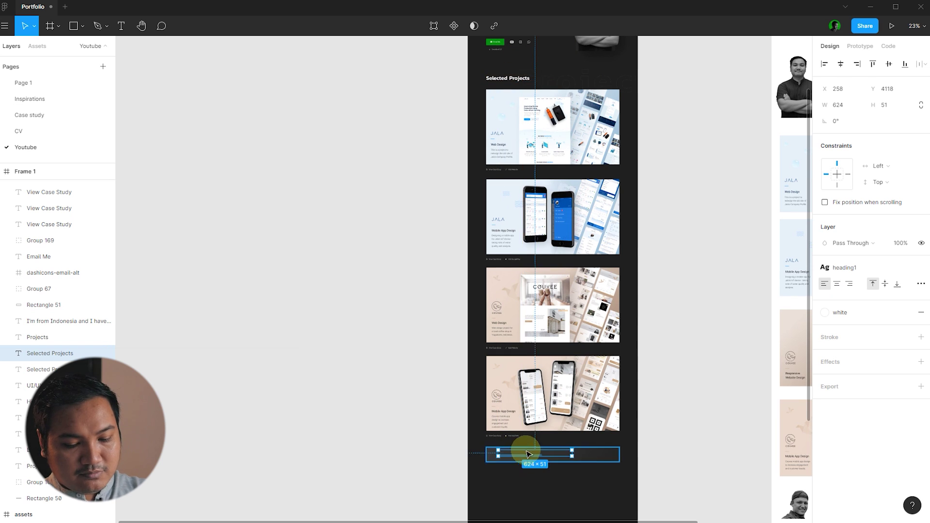
key("Delete")
scroll(533, 353, "up", 3)
left_click(499, 65)
scroll(556, 335, "down", 2)
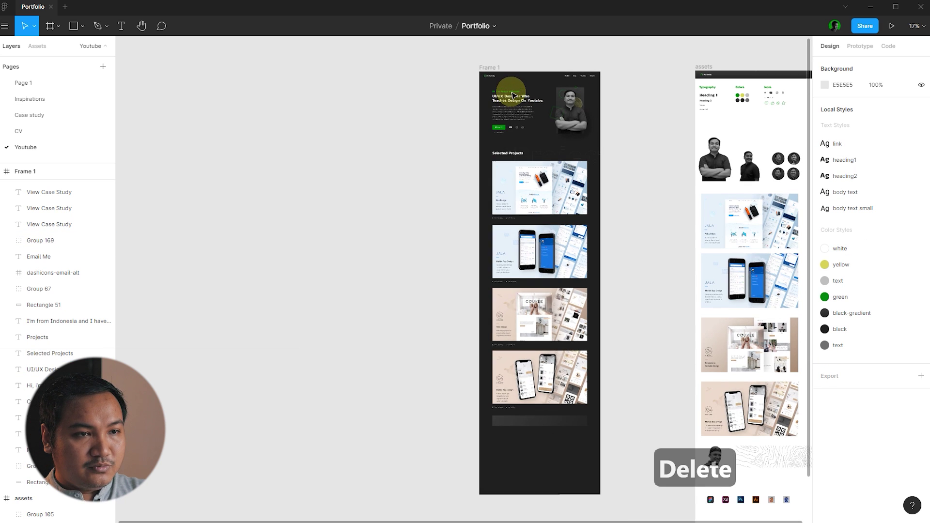
left_click_drag(556, 334, 529, 426)
scroll(506, 409, "up", 5)
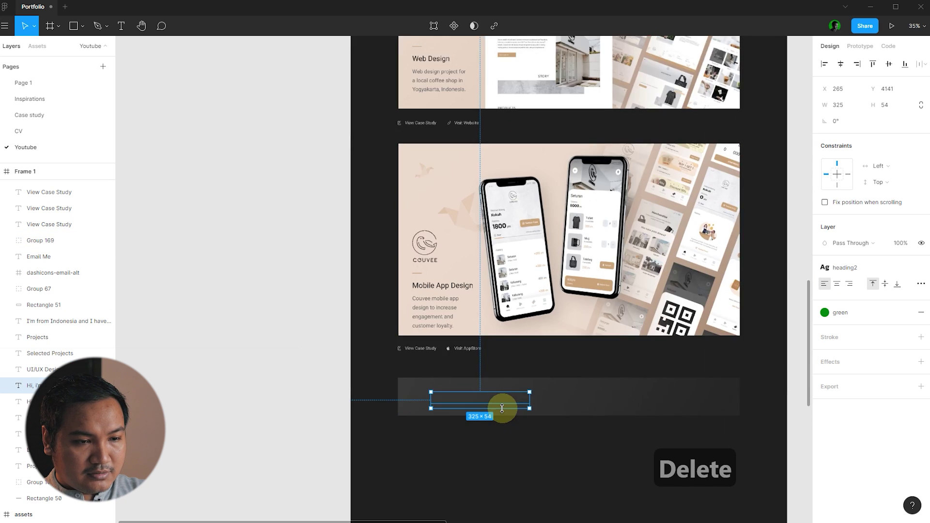
key("ctrl+x")
key("ctrl+v")
- Make the heading white and retype its wording as 'Interested working with me?'
left_click(517, 394)
left_click(840, 312)
left_click(836, 357)
key("Escape")
left_click(469, 402)
double_click(470, 394)
type("Interes")
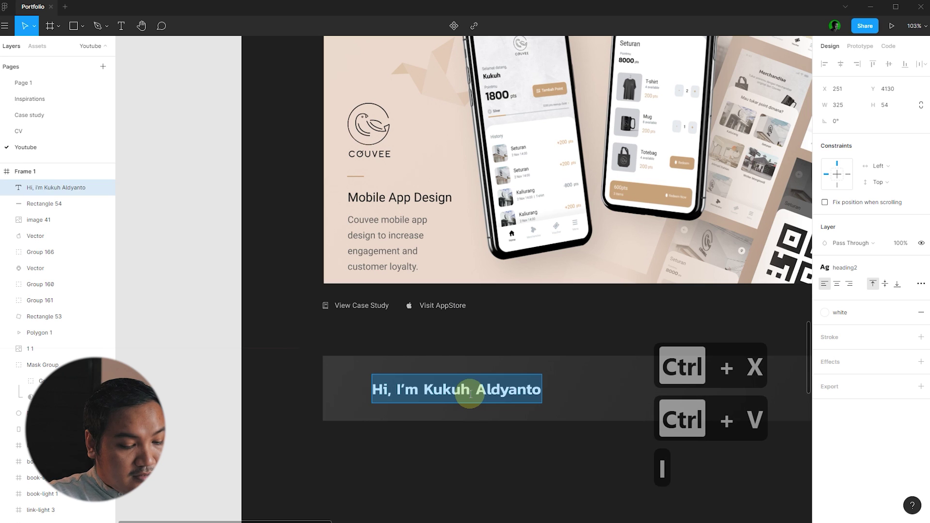
type("ted ")
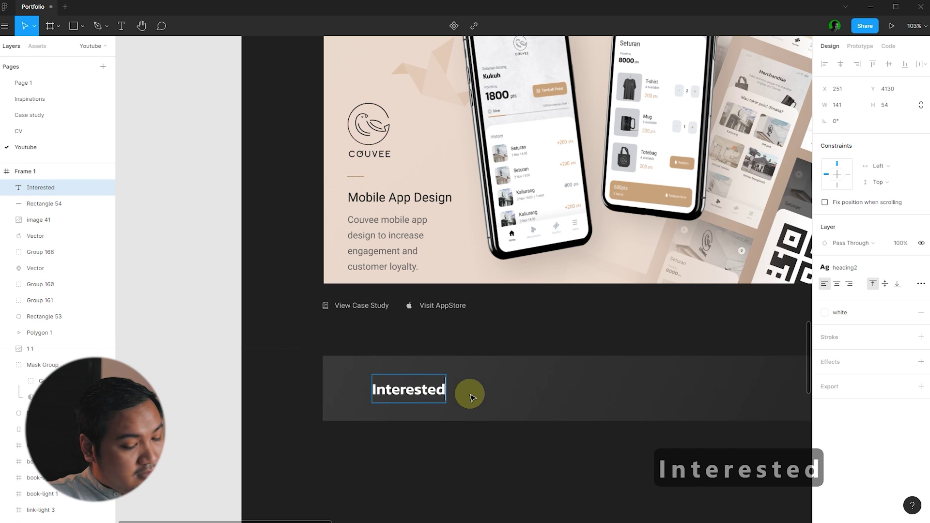
type("Working")
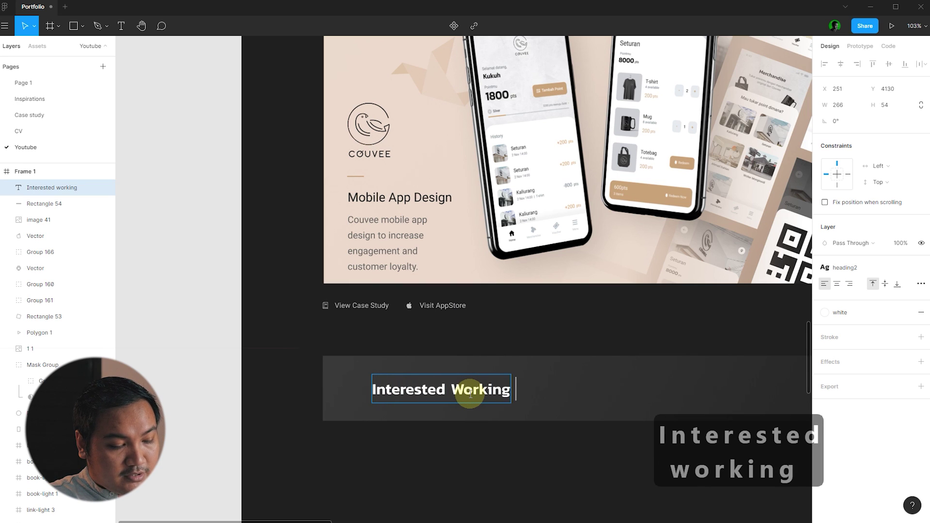
type("w")
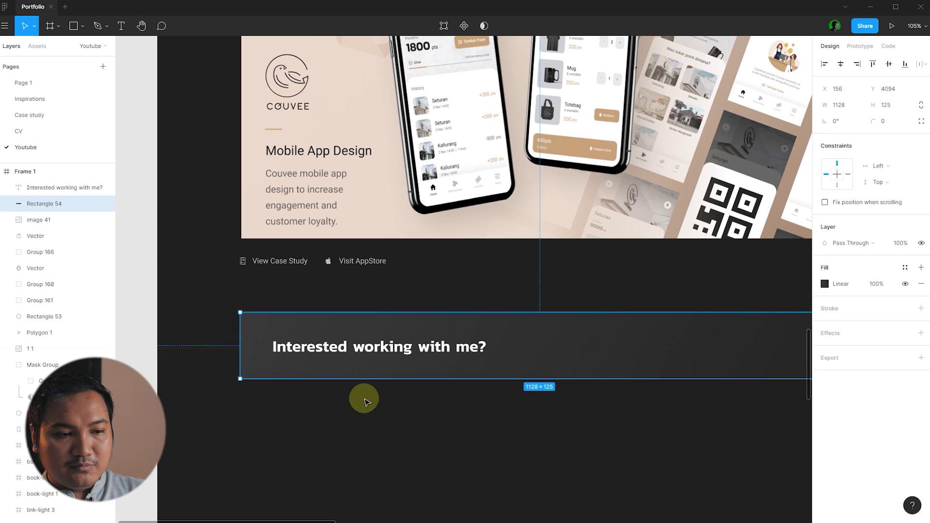
- Change the dark gradient bar's height to 140
left_click(254, 379)
scroll(254, 379, "down", 5)
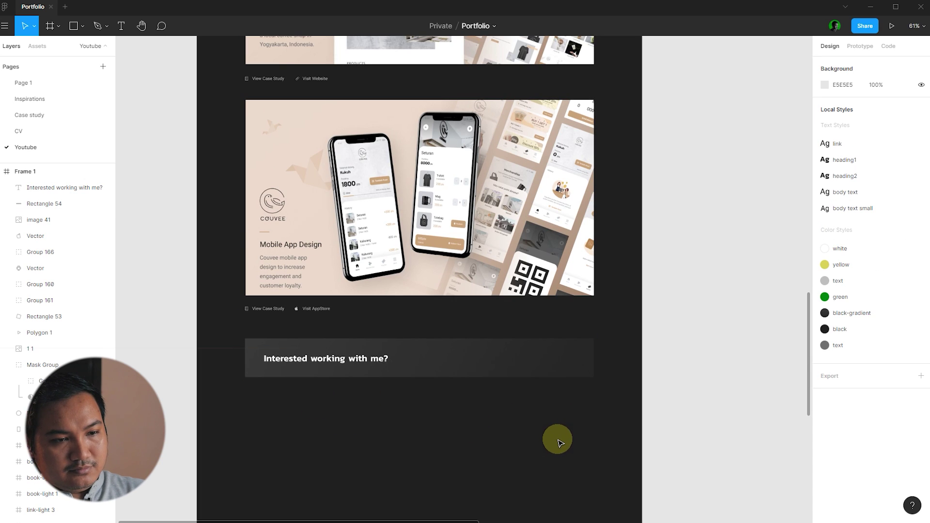
scroll(302, 387, "up", 4)
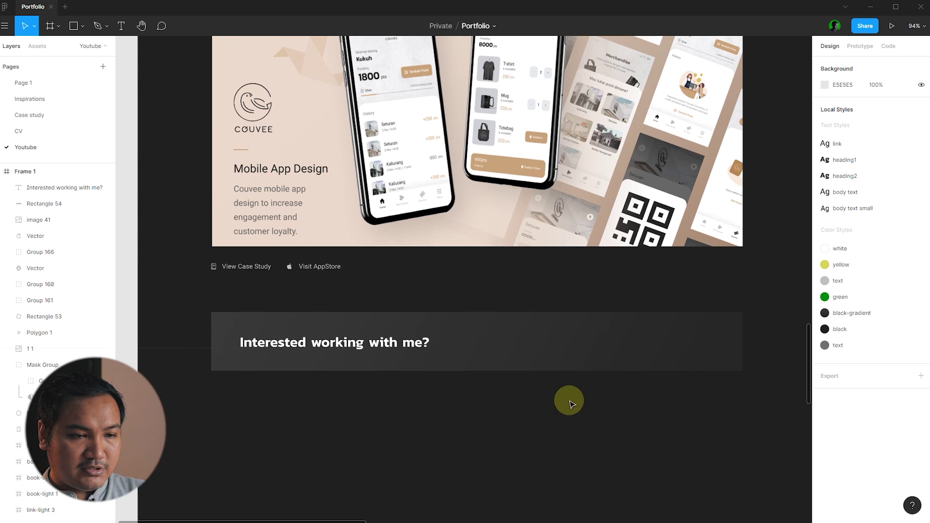
left_click(649, 344)
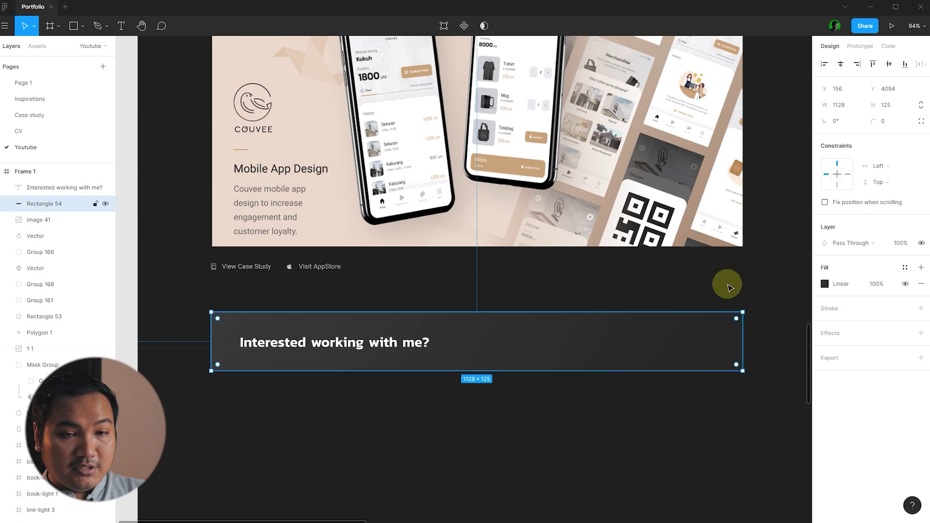
left_click(894, 115)
type("40")
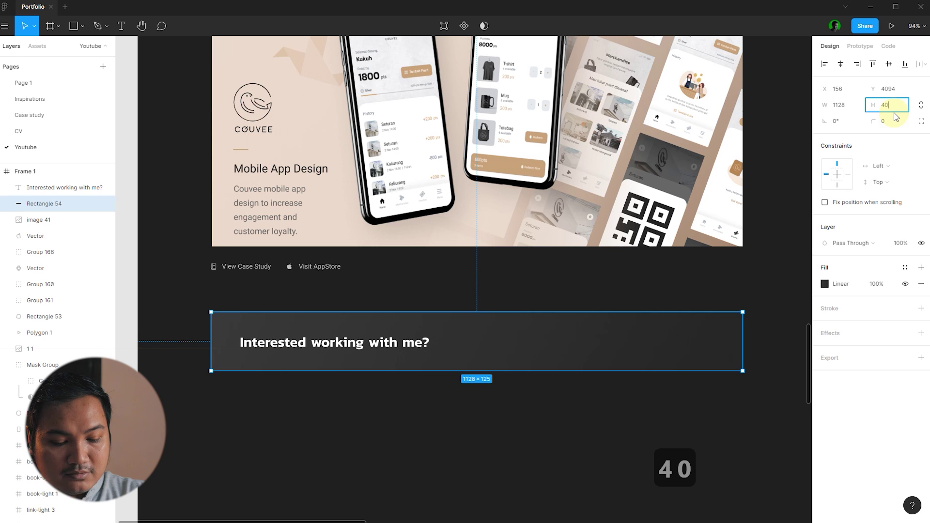
key("BackSpace")
key("BackSpace")
type("140")
key("Return")
- Centre the heading vertically within the bar and shift it slightly left
left_click_drag(373, 416, 361, 317)
key("alt+v")
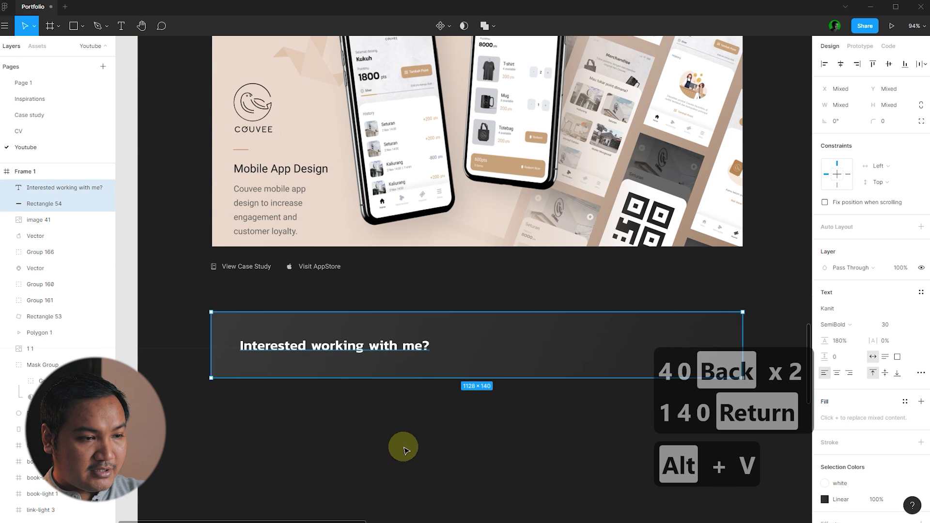
left_click(405, 449)
left_click_drag(378, 349, 375, 349)
left_click(392, 401)
scroll(262, 356, "down", 3)
left_click(367, 415)
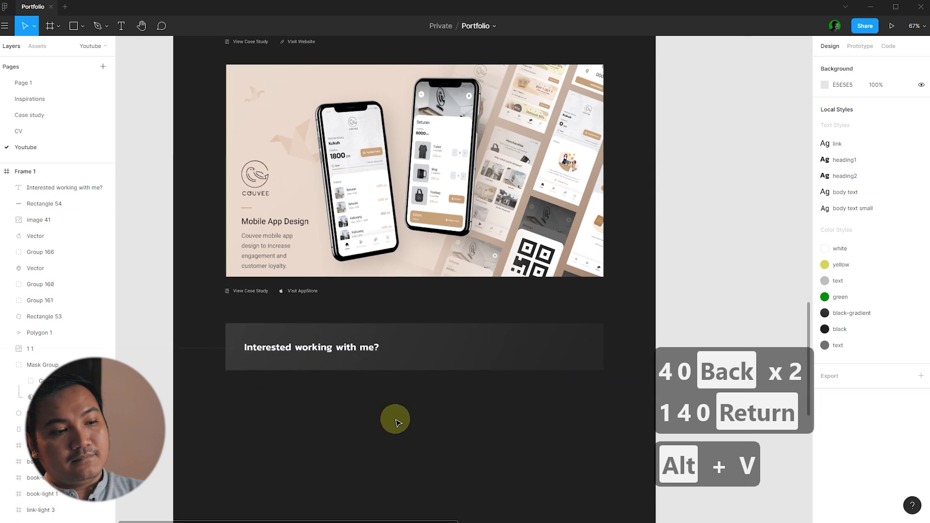
scroll(602, 305, "up", 6)
scroll(624, 289, "down", 3)
scroll(532, 242, "up", 5)
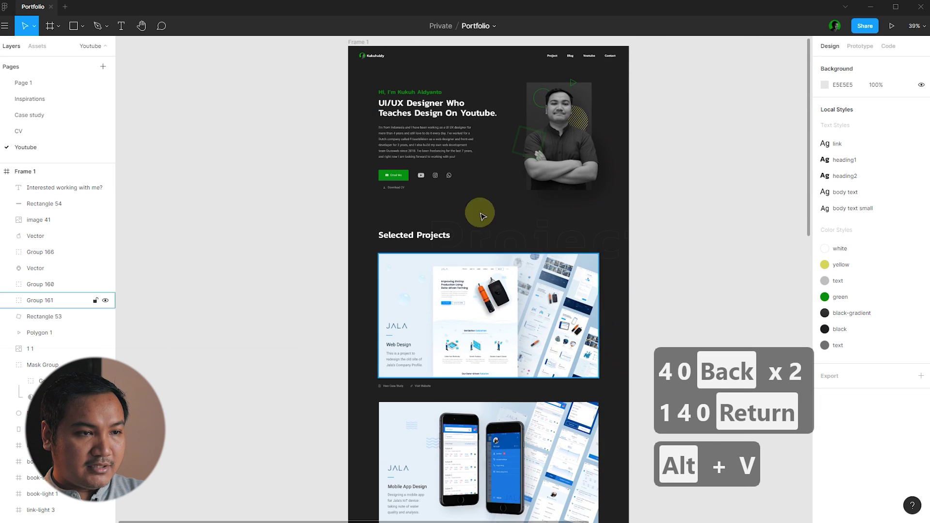
scroll(388, 166, "up", 3)
left_click(389, 179)
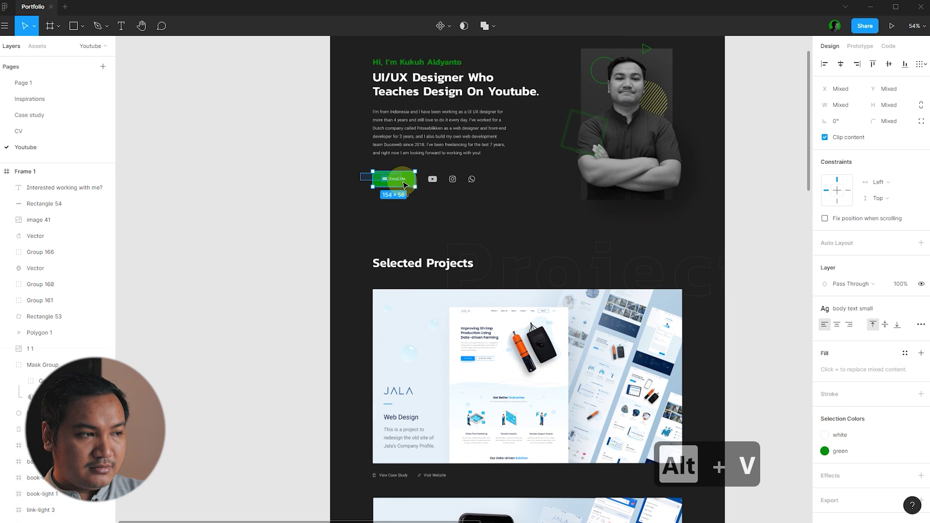
- Copy the hero's Email Me button down onto the contact bar
scroll(391, 175, "down", 6)
left_click_drag(390, 167, 452, 430)
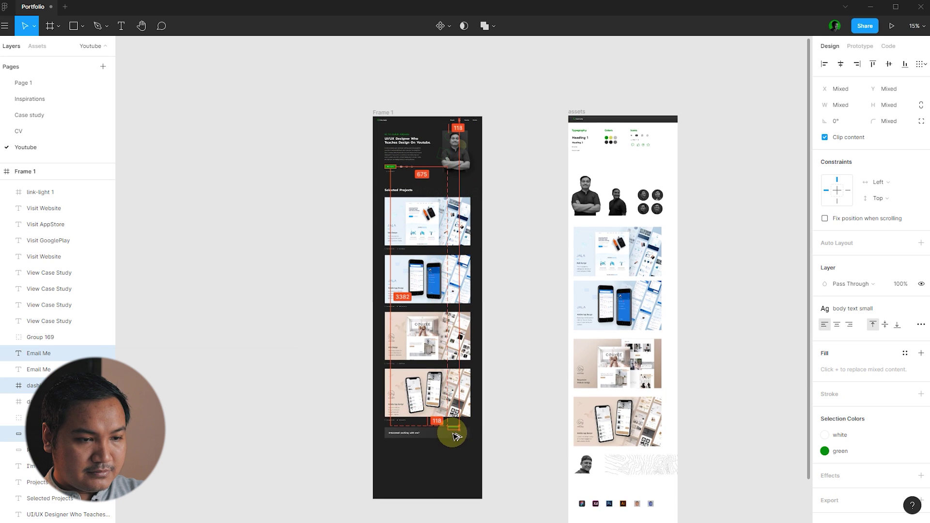
scroll(455, 431, "up", 10)
key("ctrl+x")
key("ctrl+v")
left_click(515, 449)
scroll(515, 448, "up", 4)
left_click_drag(389, 457, 326, 340)
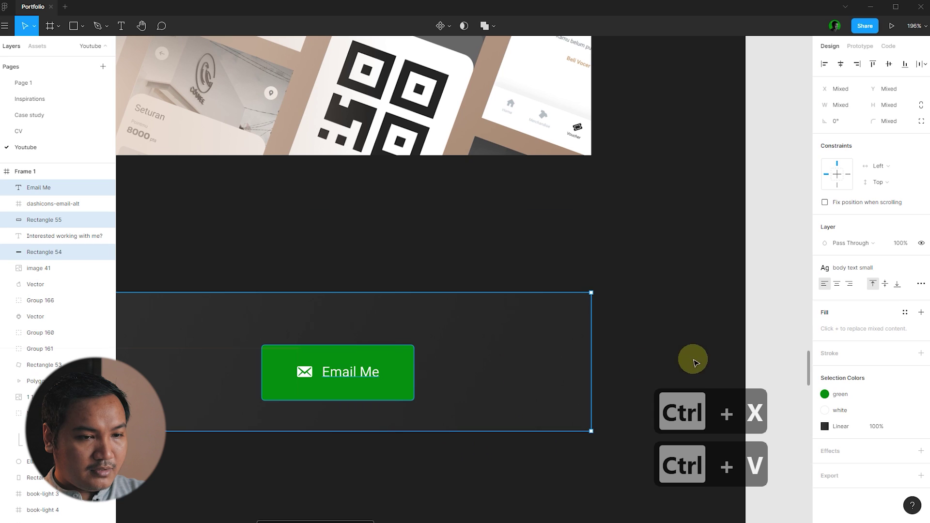
left_click_drag(360, 379, 487, 379)
key("ctrl+z")
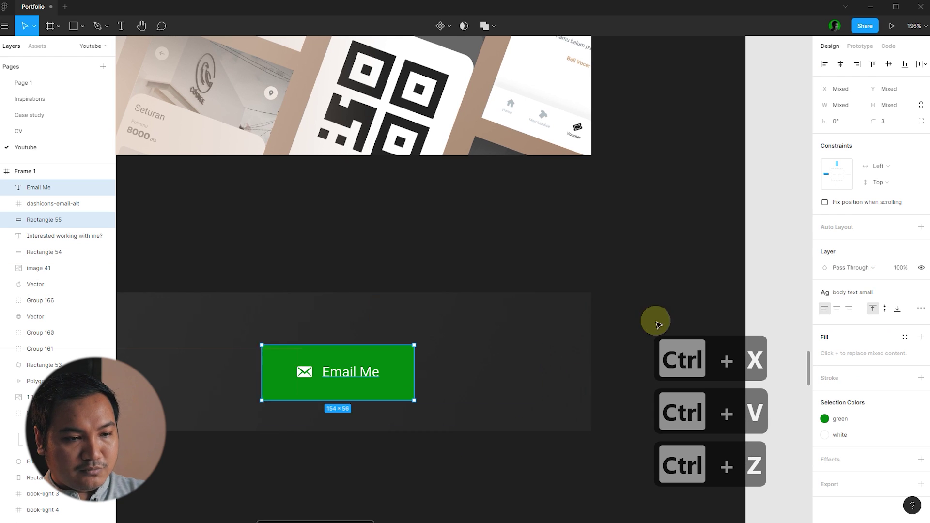
left_click(425, 460)
- Group the Email Me button, centre it vertically in the bar, and move it to the right end
left_click_drag(426, 461, 291, 358)
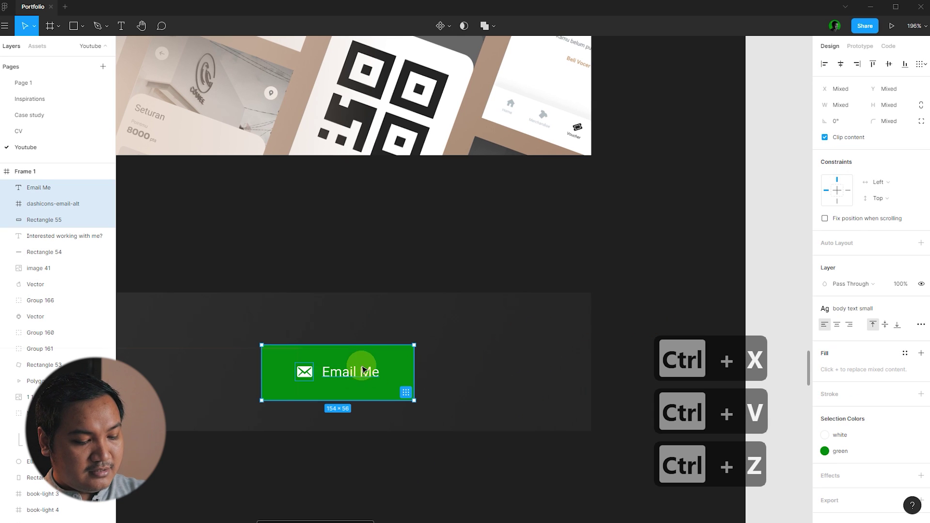
key("ctrl+g")
left_click(373, 414, "shift")
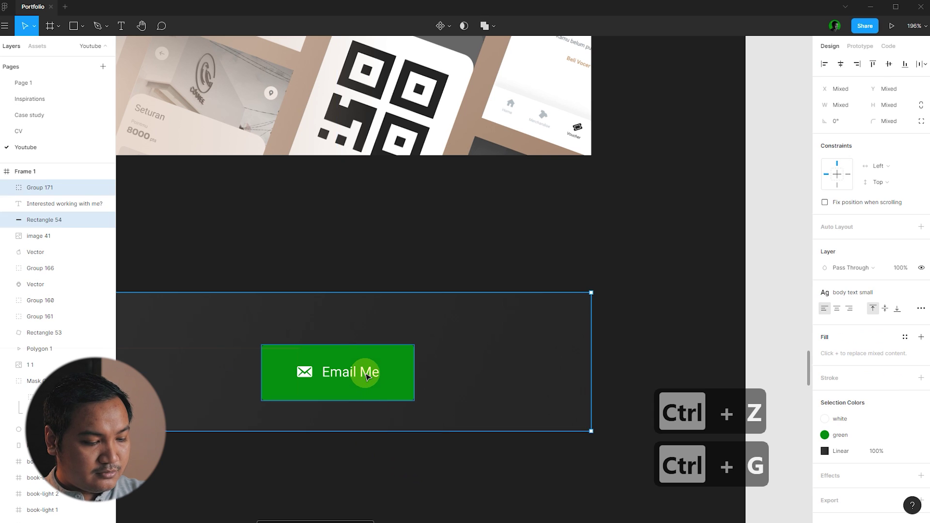
key("alt+v")
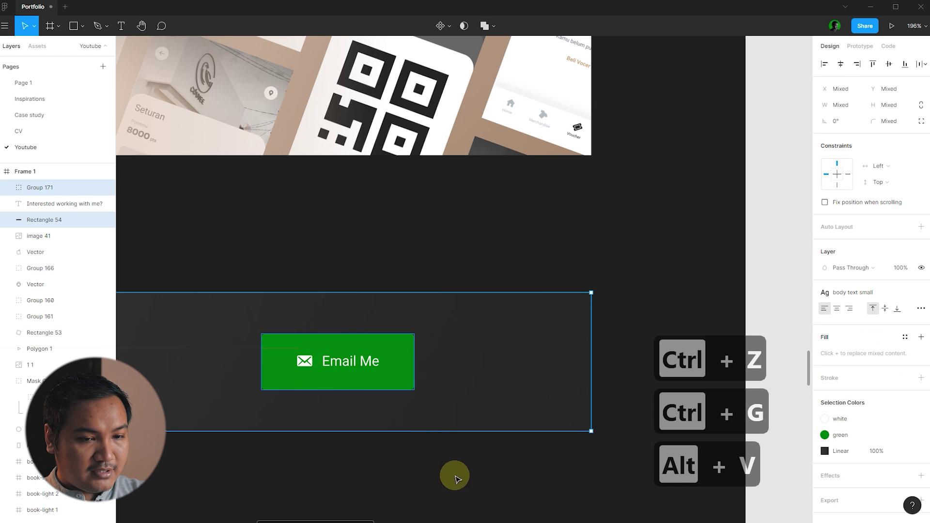
left_click(452, 476)
left_click(380, 363)
left_click_drag(381, 363, 514, 372)
left_click(656, 262)
scroll(660, 253, "down", 3)
scroll(640, 278, "up", 4)
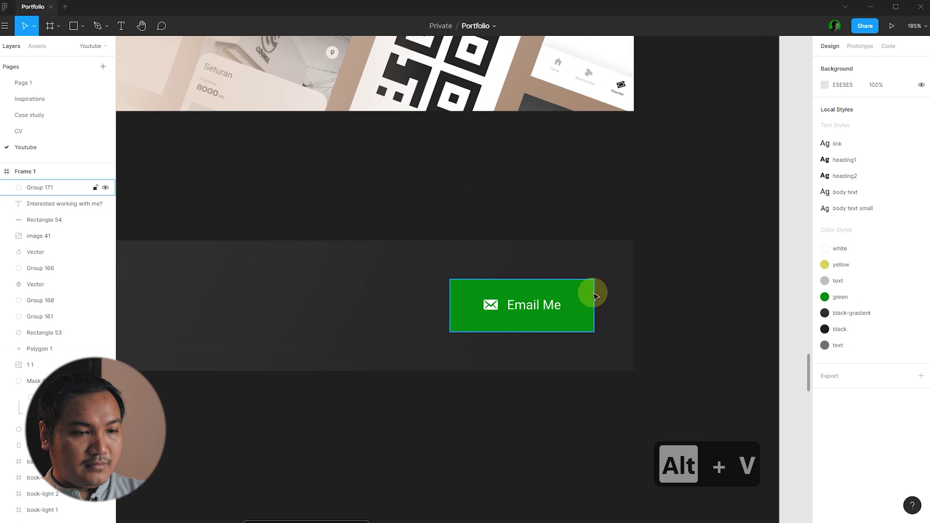
- Duplicate the button to its left with a gap, then ungroup the copy and delete its envelope icon
left_click(595, 296)
left_click_drag(551, 307, 419, 301)
key("shift+Left")
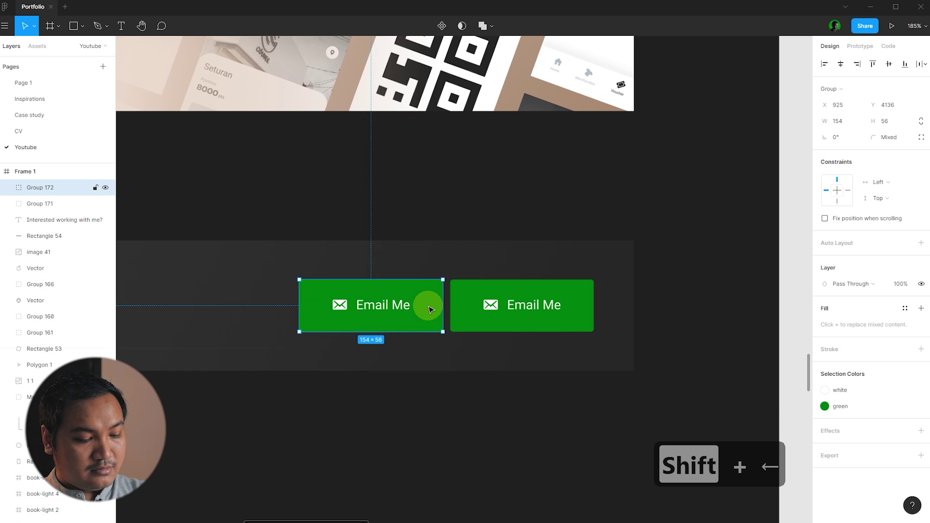
key("ctrl+shift+g")
left_click(446, 238)
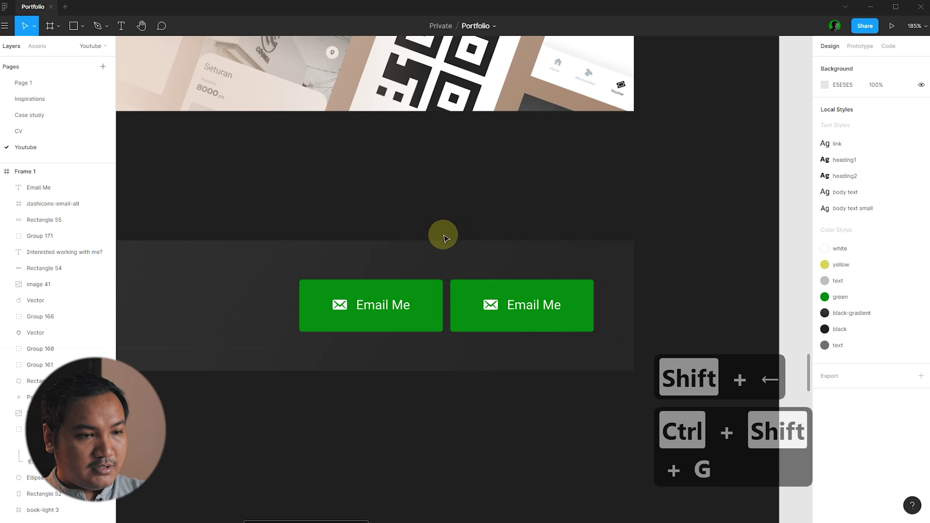
left_click(339, 305)
key("Delete")
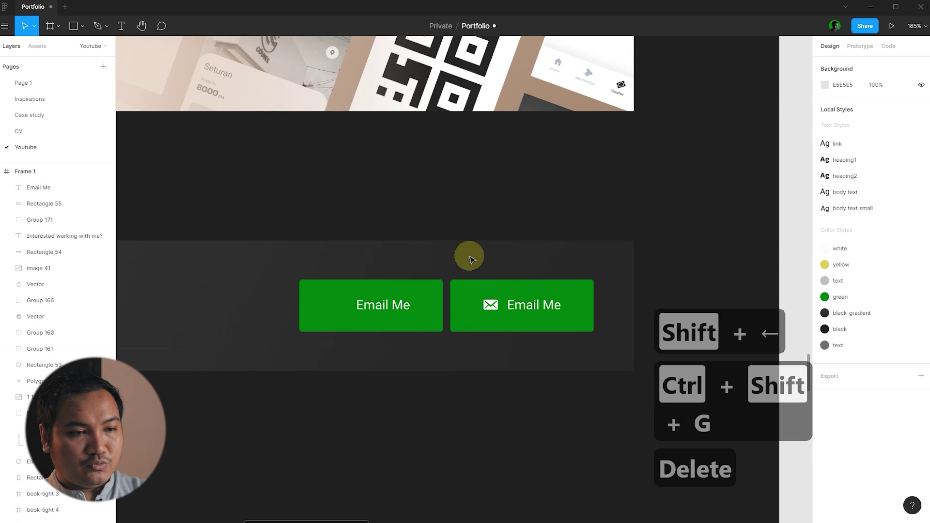
scroll(607, 303, "down", 6)
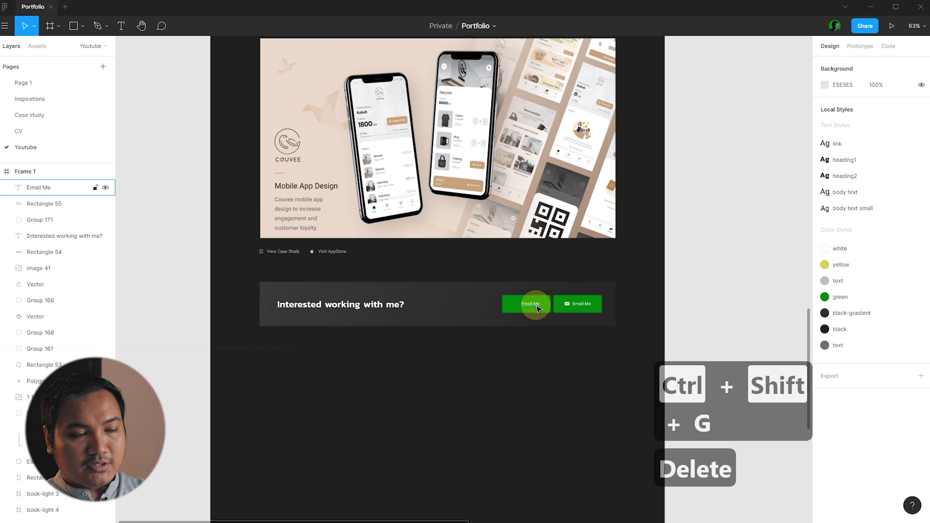
scroll(539, 312, "down", 3)
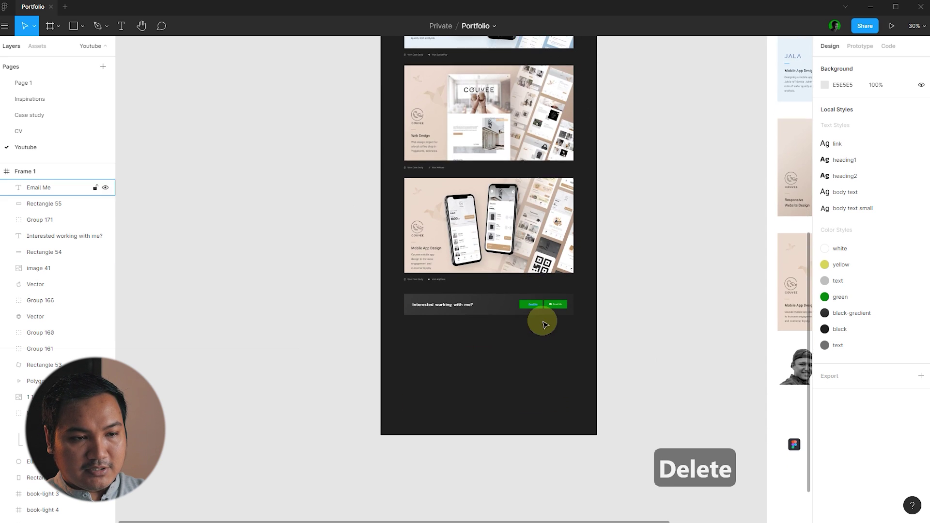
scroll(528, 301, "up", 4)
scroll(521, 286, "up", 5)
- Change the left button's label to 'See More Projects' and shift the label left
left_click(531, 282)
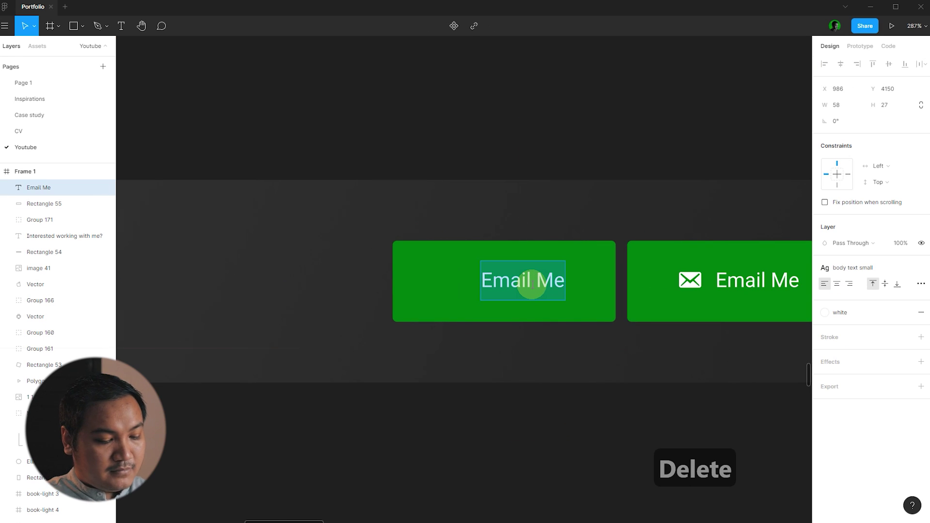
type("See More")
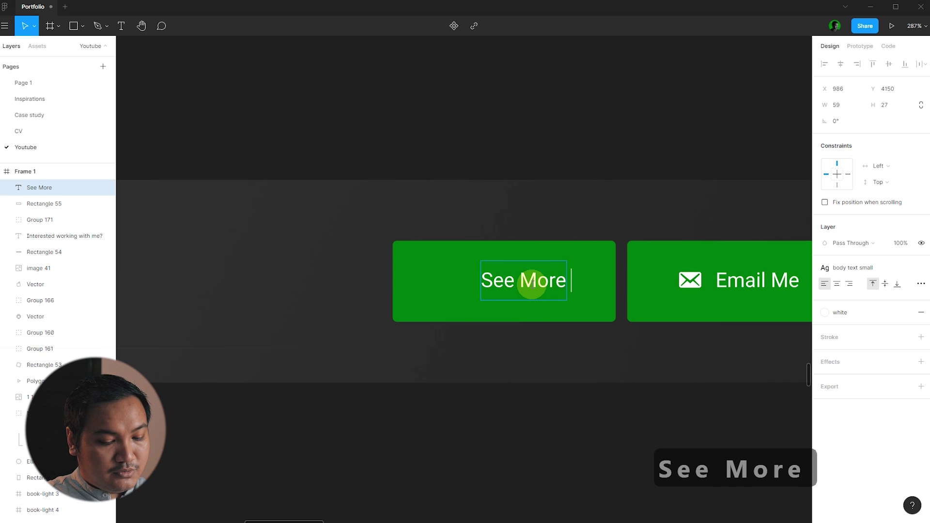
type(" Projects")
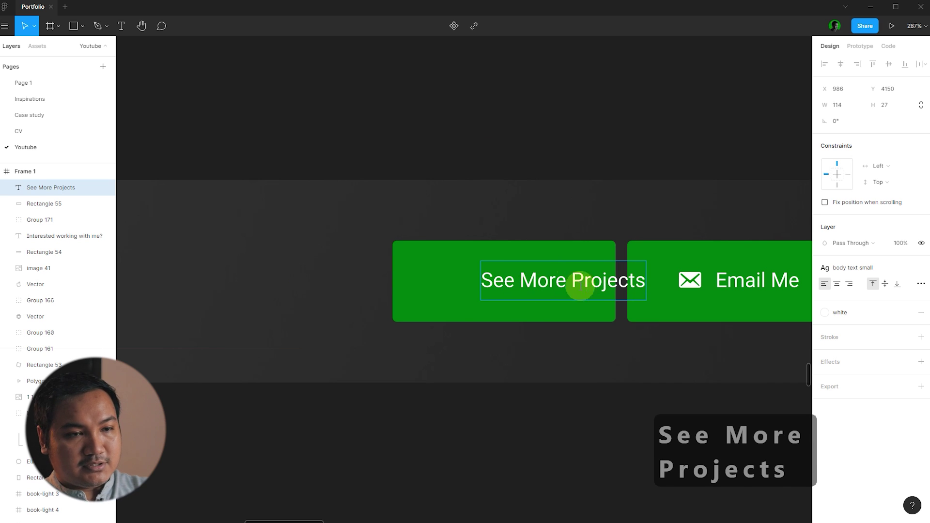
key("Escape")
left_click_drag(614, 281, 536, 292)
- Widen the left button's background, remove its green fill and outline it with the grey 'text' style
left_click(590, 282)
left_click_drag(392, 284, 362, 280)
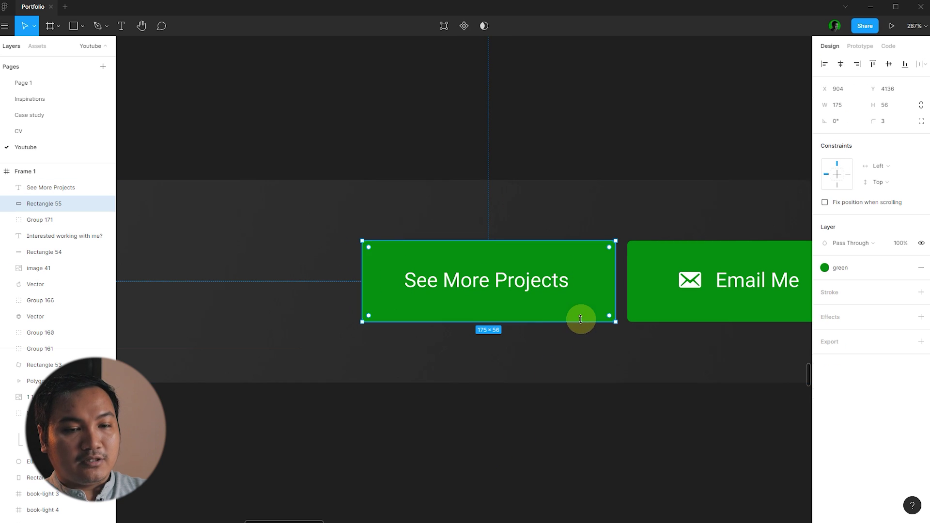
left_click(921, 268)
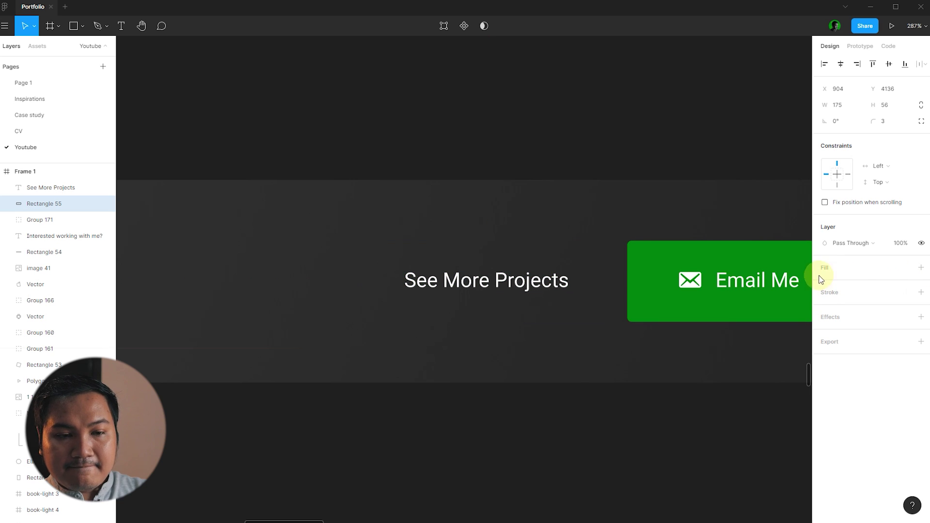
left_click(921, 293)
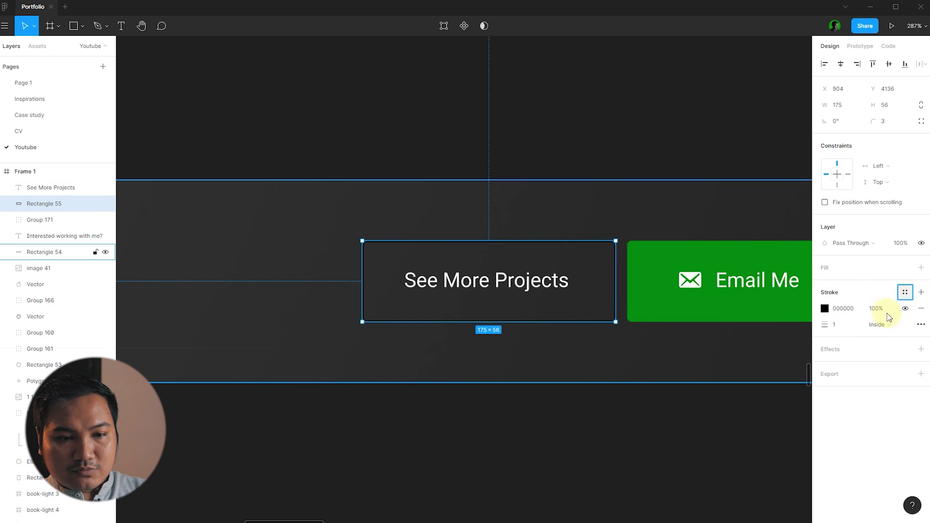
left_click(833, 347)
left_click(652, 440)
scroll(415, 344, "down", 3)
scroll(492, 338, "up", 5)
- Nudge the outlined See More Projects button and its label left beside Email Me
left_click(478, 286)
left_click(515, 322, "shift")
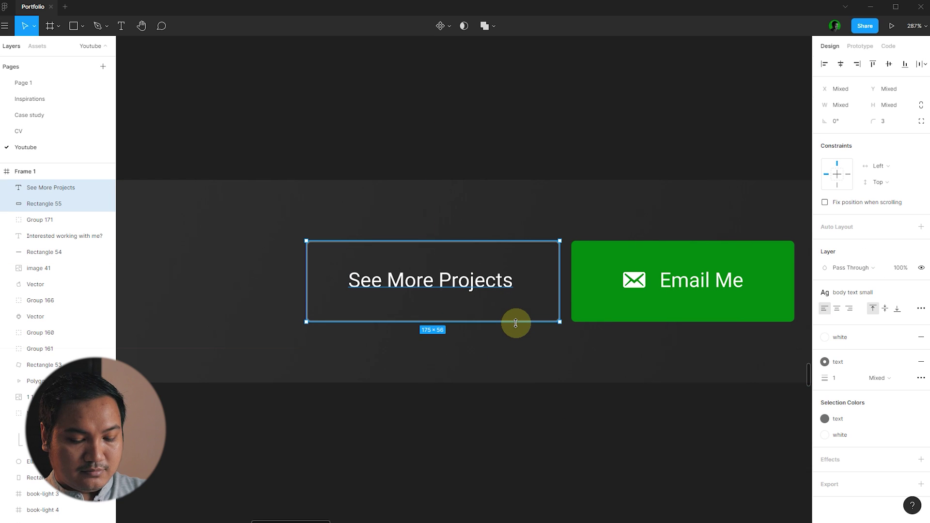
key("shift+Left")
left_click(479, 114)
scroll(471, 141, "down", 1)
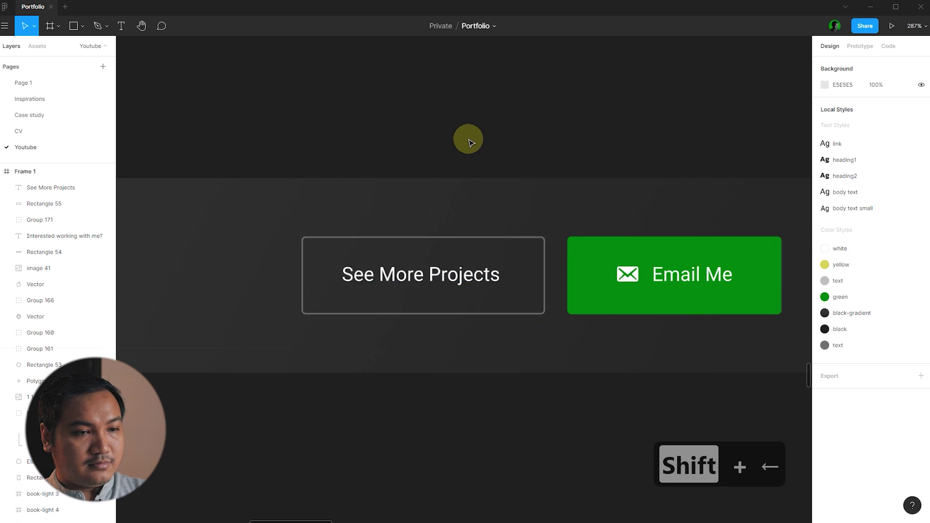
scroll(470, 142, "down", 8)
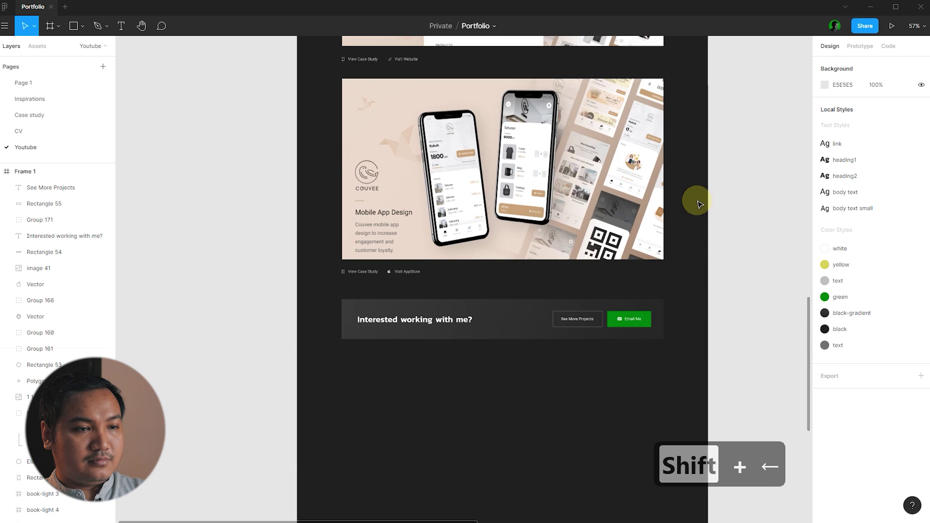
- Scroll to the bottom of Frame 1 and turn on the red column layout grids
scroll(688, 277, "up", 2)
scroll(645, 366, "up", 3)
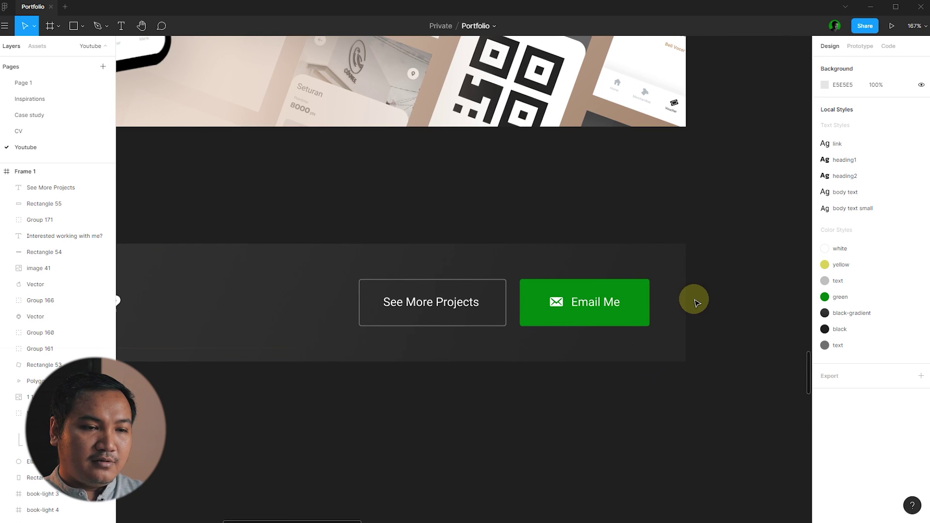
scroll(745, 281, "down", 3)
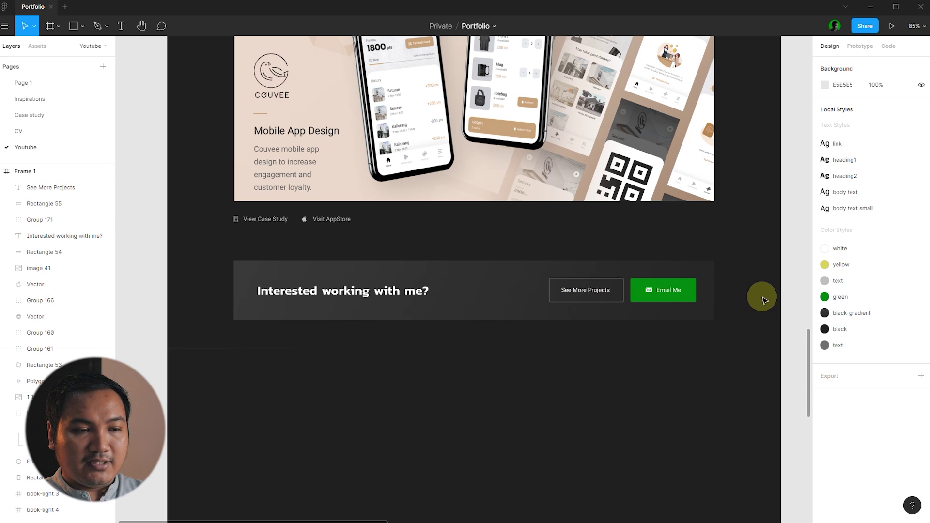
scroll(681, 332, "down", 5, "ctrl")
scroll(714, 297, "up", 15)
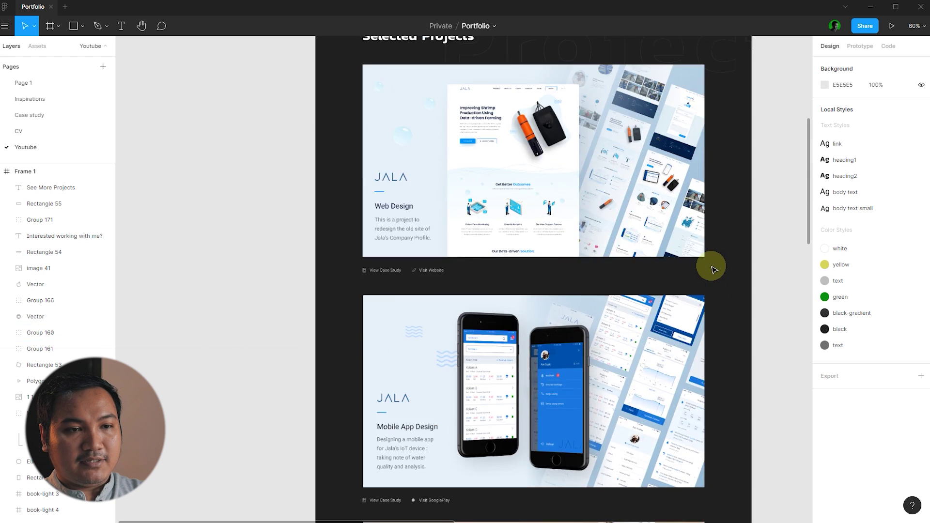
scroll(667, 164, "up", 5)
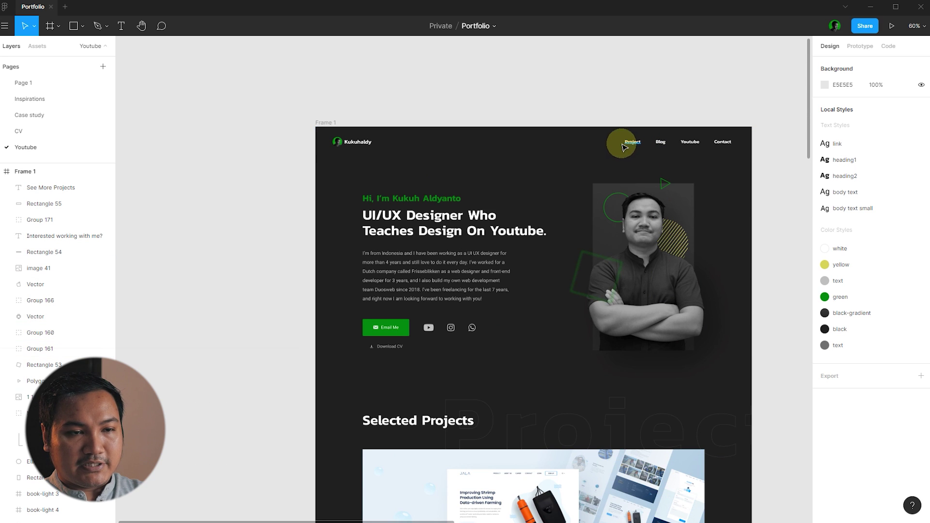
scroll(589, 98, "down", 4, "ctrl")
scroll(588, 94, "down", 5)
scroll(503, 213, "down", 2, "ctrl")
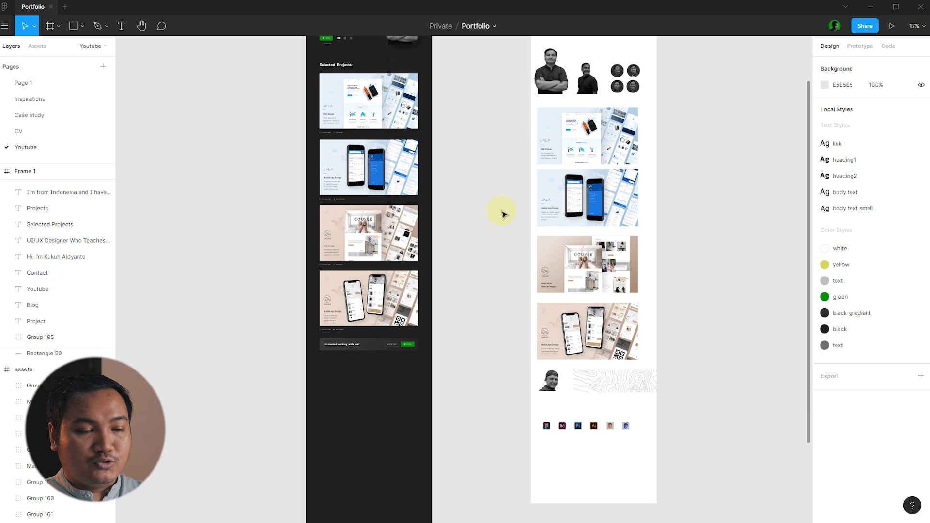
scroll(504, 209, "down", 2)
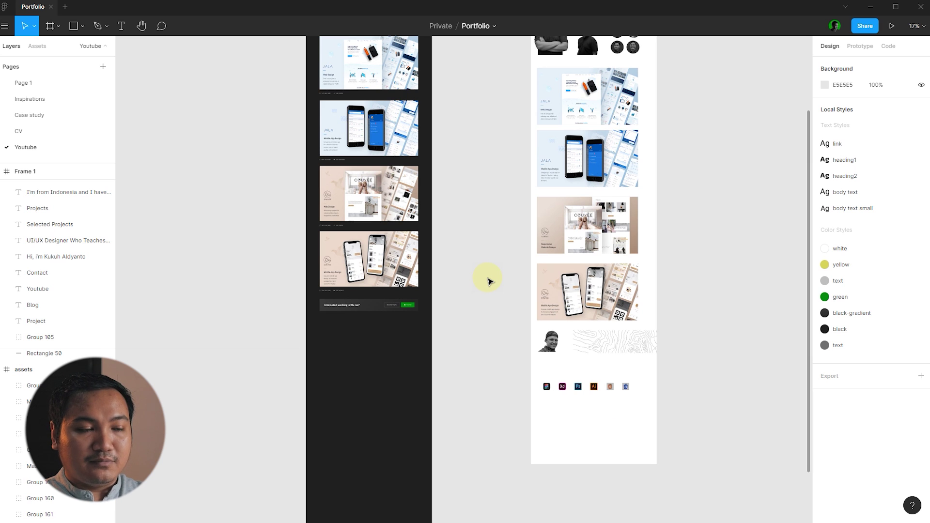
scroll(450, 296, "up", 8)
scroll(499, 238, "down", 5)
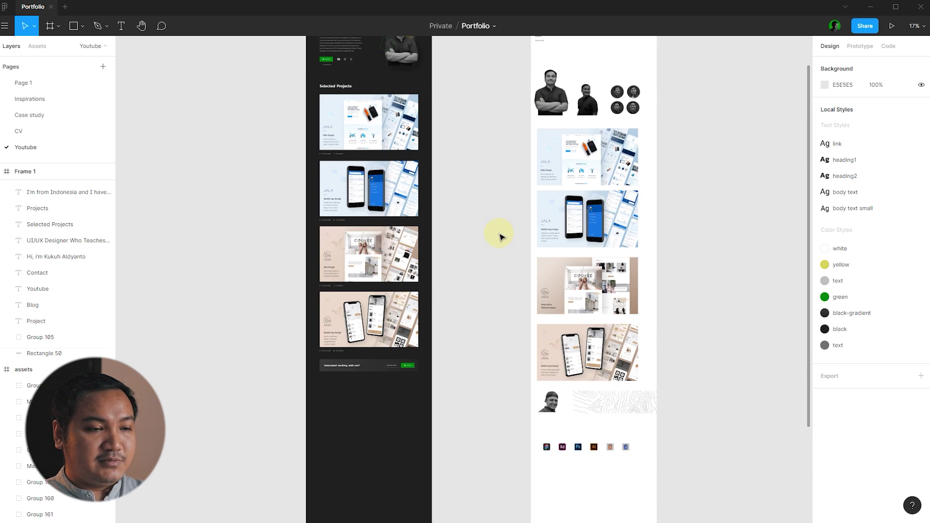
scroll(501, 237, "down", 3)
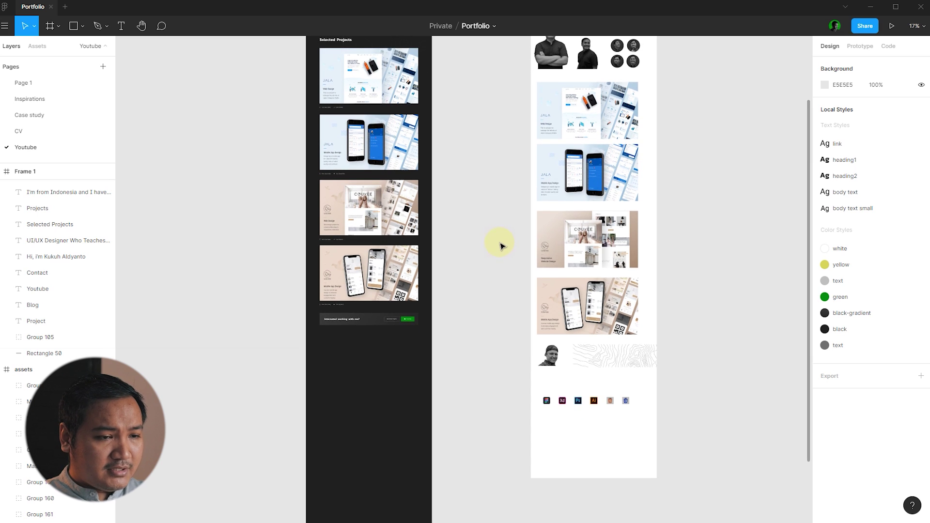
scroll(455, 330, "up", 5)
scroll(577, 307, "down", 1)
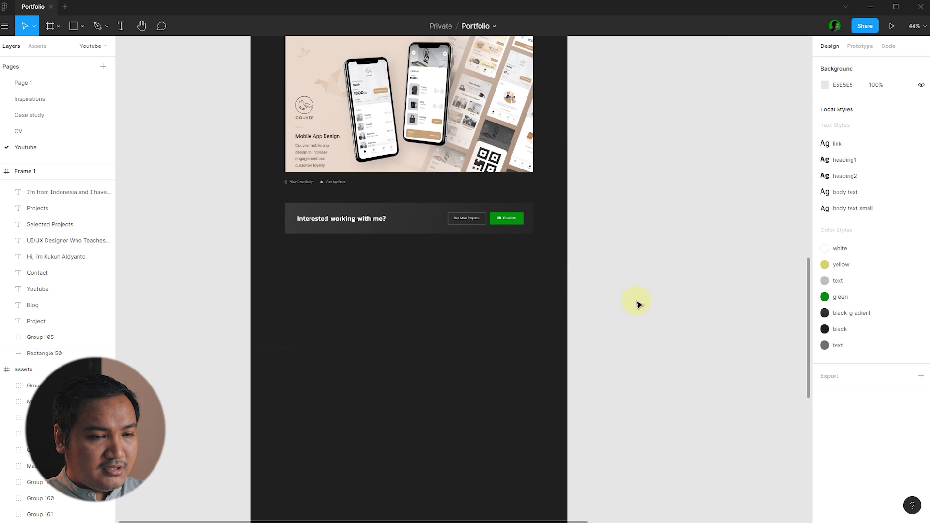
scroll(527, 318, "down", 5)
scroll(517, 270, "down", 8)
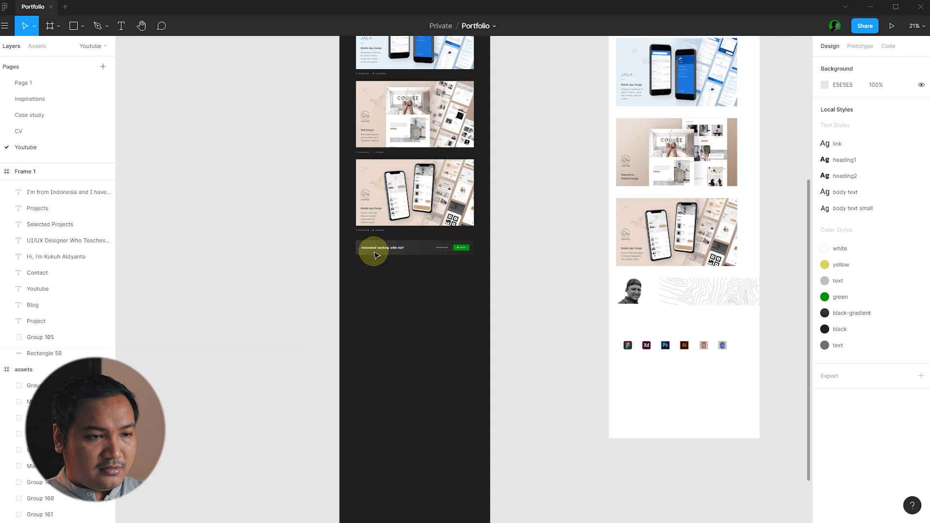
scroll(373, 251, "up", 5)
key("ctrl+shift+4")
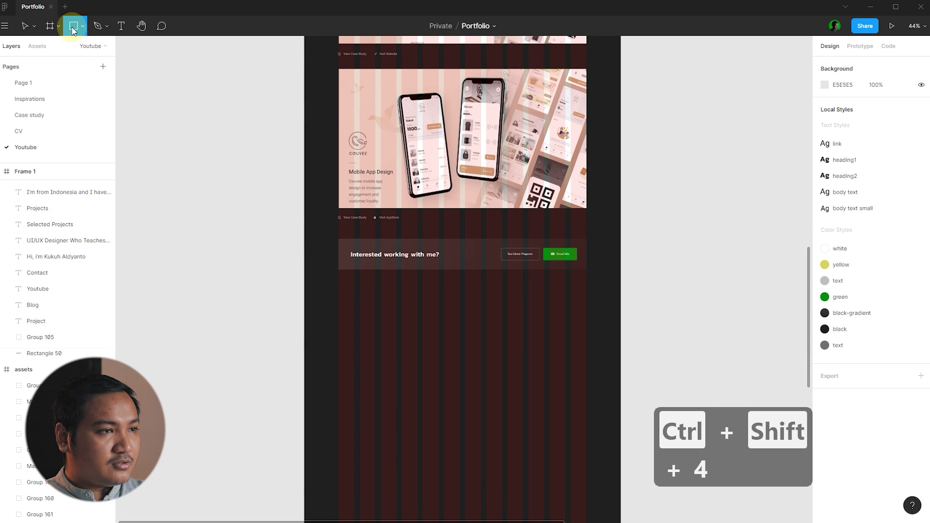
- Draw a rectangle below the contact bar and size it to 160×90
scroll(442, 295, "down", 1)
scroll(353, 291, "up", 5)
left_click_drag(255, 235, 450, 327)
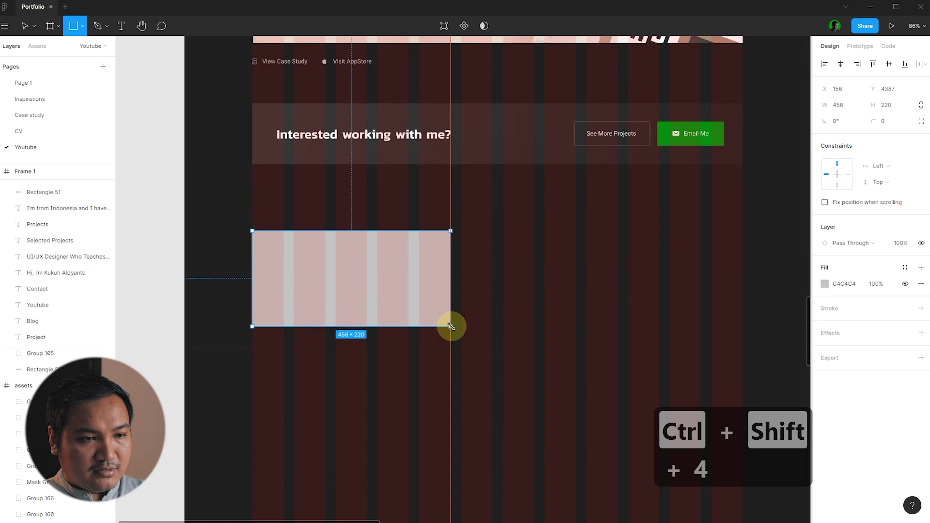
key("Escape")
left_click(446, 303)
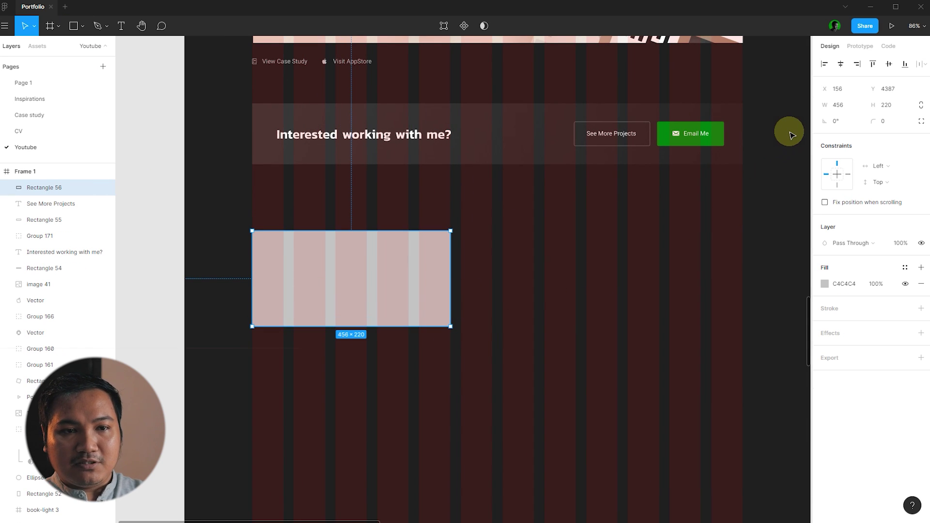
left_click(536, 289)
key("ctrl+z")
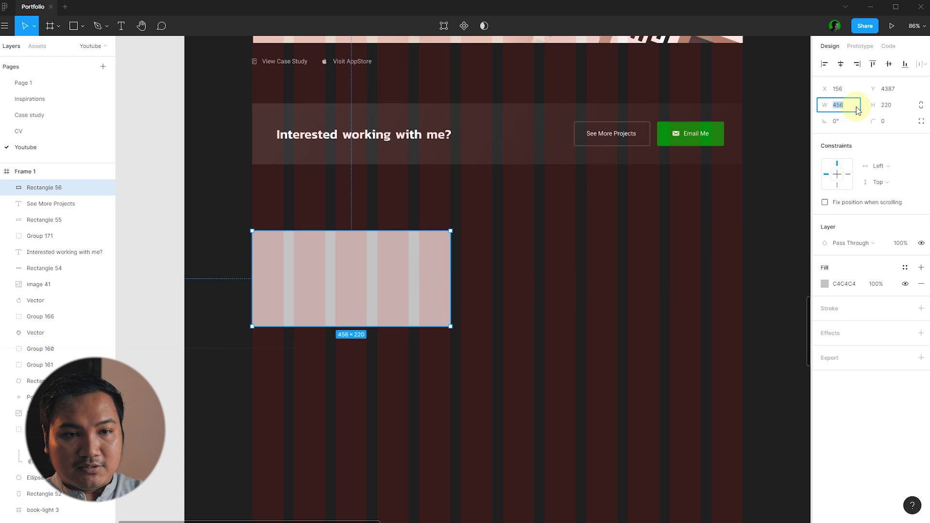
type("16")
left_click(900, 108)
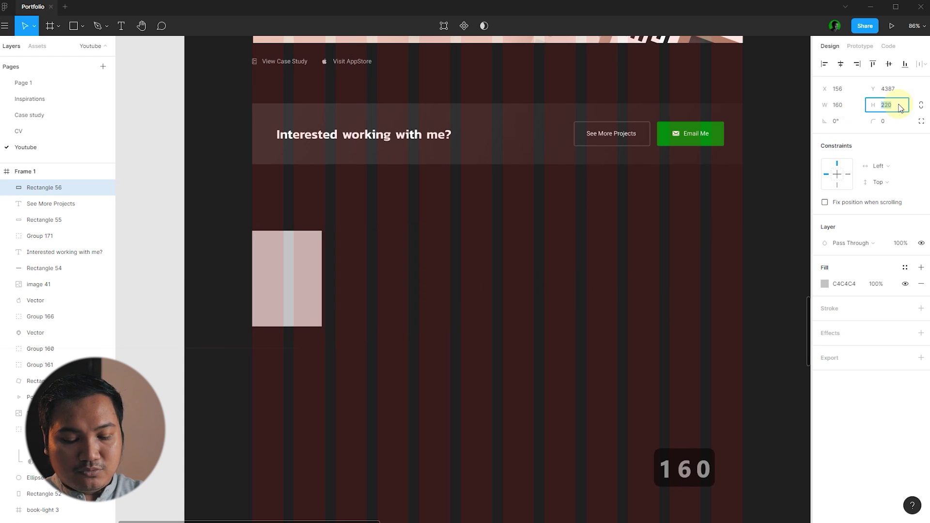
type("90")
key("Return")
- Enlarge the rectangle to about 552×310, snapping its corner to a grid column edge
left_click(482, 222)
scroll(290, 251, "down", 4, "ctrl")
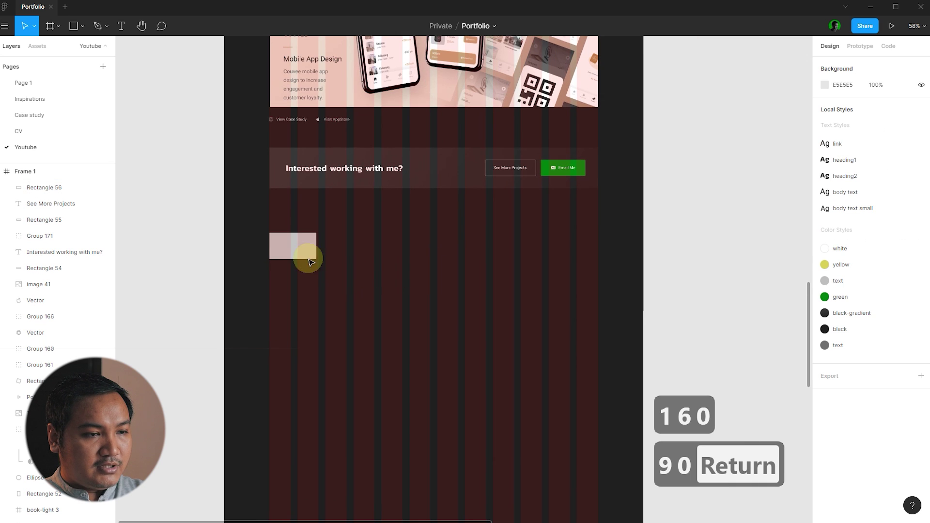
left_click(310, 258)
left_click_drag(316, 259, 427, 323)
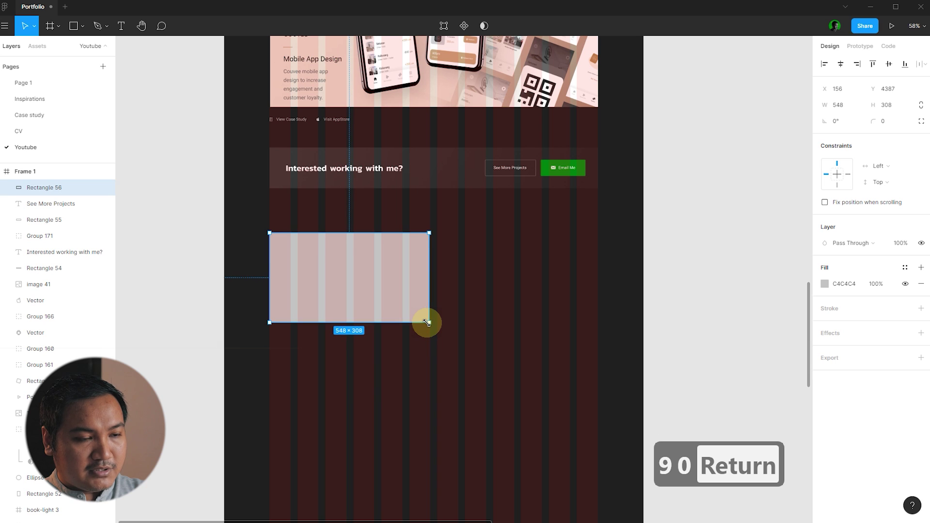
left_click(484, 321)
scroll(438, 218, "up", 5, "ctrl")
left_click(348, 220)
scroll(342, 213, "up", 5, "ctrl")
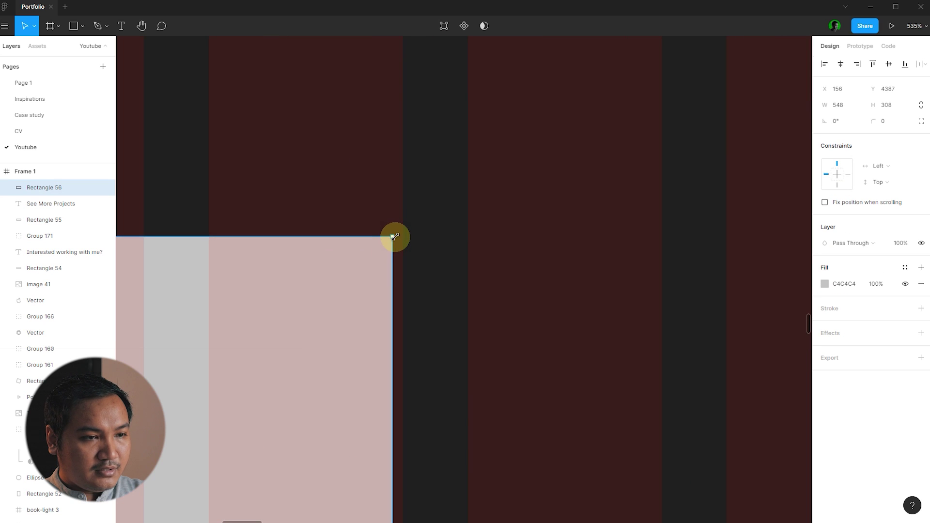
left_click_drag(395, 237, 402, 231)
left_click(507, 190)
- Hide the layout grids and fill the card with the black-gradient colour style
key("ctrl+shift+4")
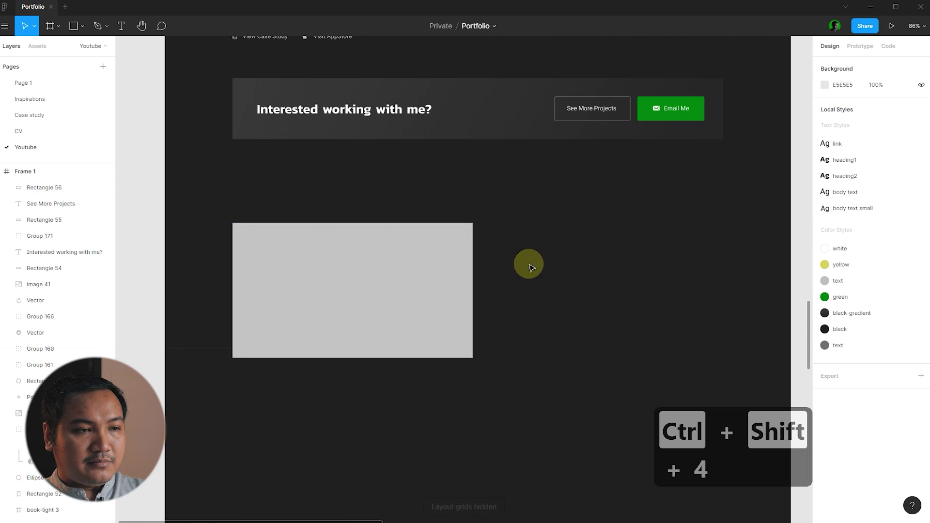
left_click(446, 275)
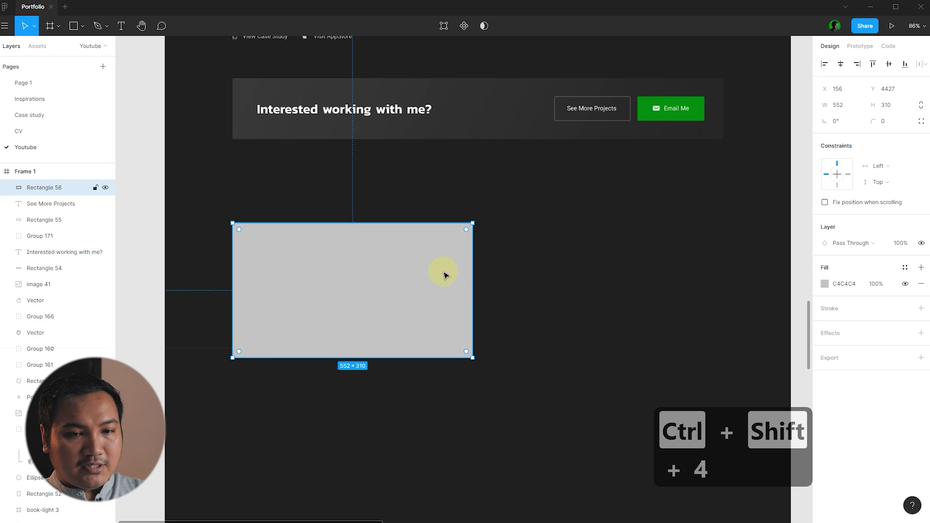
left_click(903, 269)
left_click(897, 305)
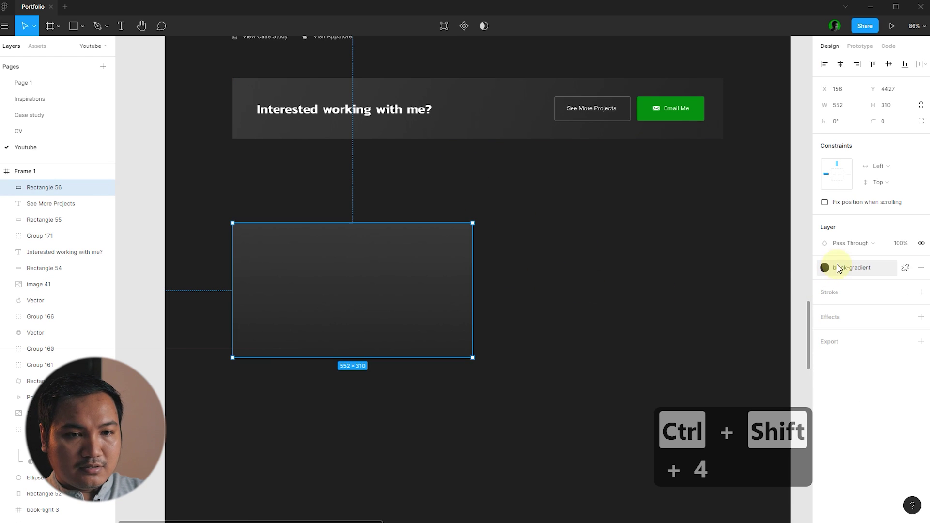
- Detach the fill style and drag the gradient handles into a diagonal dark gradient
left_click(902, 269)
left_click(824, 285)
left_click_drag(362, 222, 480, 194)
left_click_drag(363, 177, 233, 148)
left_click_drag(354, 371, 337, 339)
left_click(802, 228)
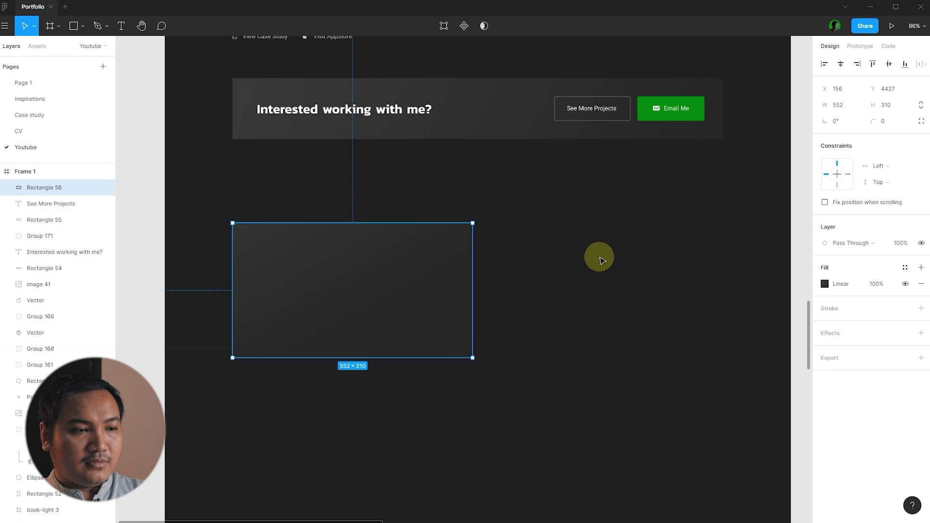
left_click(577, 301)
scroll(479, 324, "down", 5)
scroll(241, 329, "down", 5)
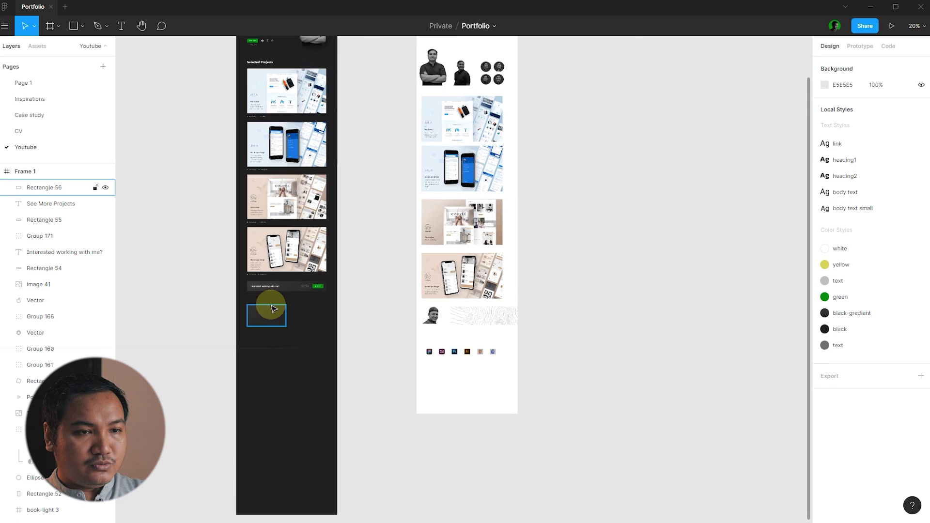
- Bring the grayscale portrait into the card, aligned to its bottom and centred horizontally
left_click_drag(463, 198, 298, 442)
scroll(353, 409, "down", 2)
scroll(306, 310, "up", 5)
scroll(305, 310, "up", 5)
key("Escape")
left_click_drag(366, 370, 407, 344)
left_click(562, 335)
key("alt+h")
left_click(584, 316)
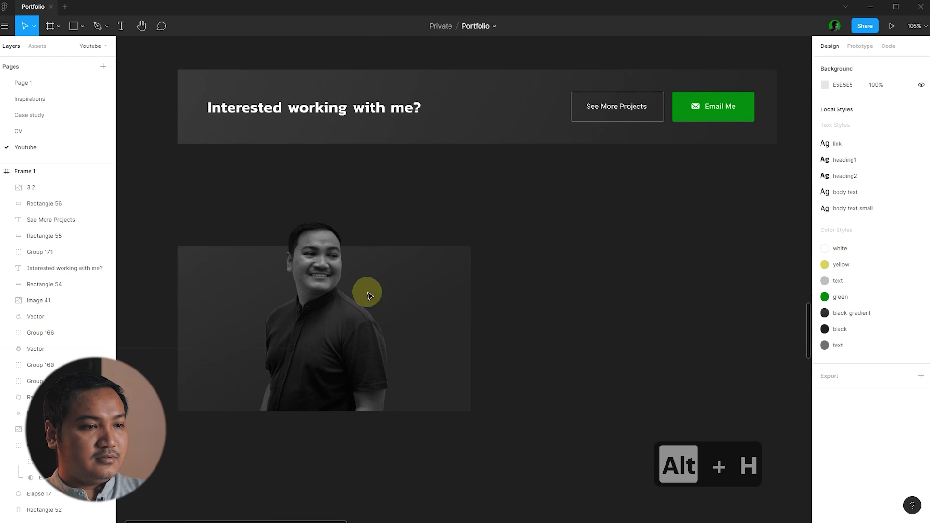
scroll(368, 291, "down", 3)
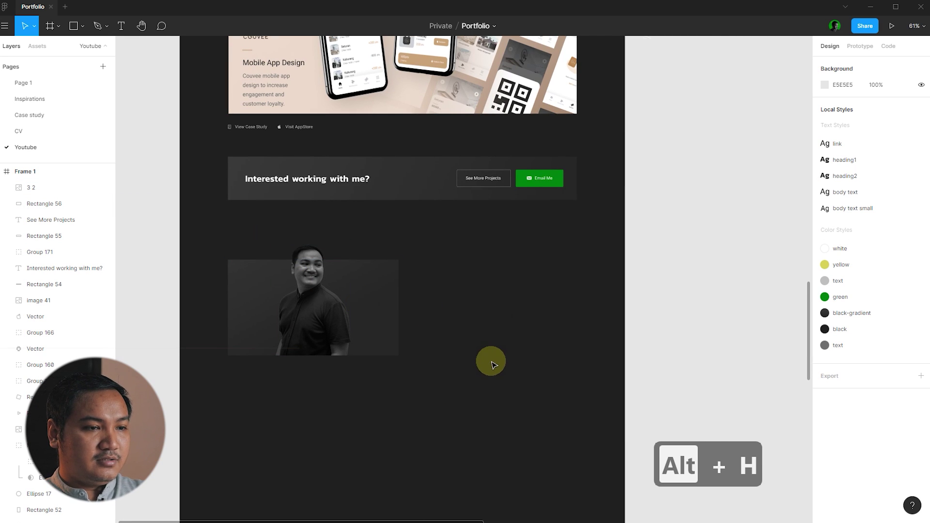
key("ctrl+z")
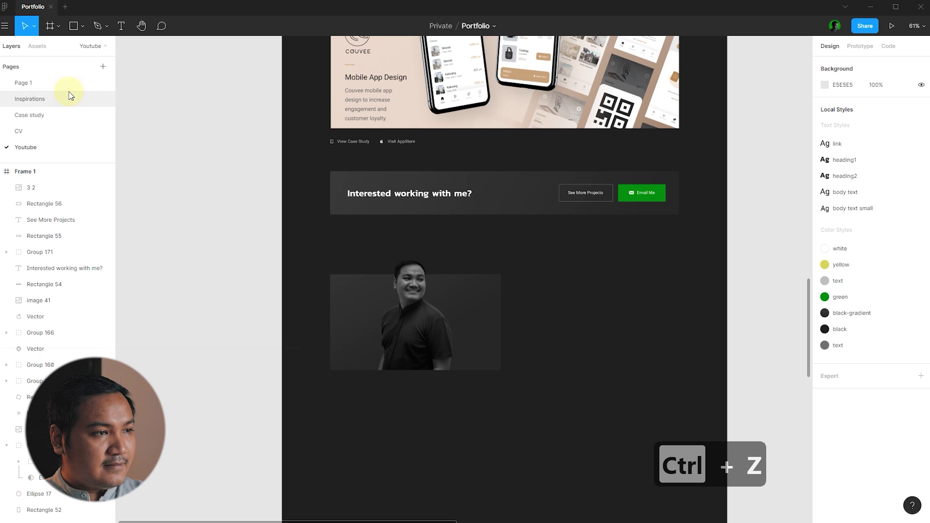
- Paste the faint Web Design, Figma and Tutorials words and send them behind the portrait
key("ctrl+v")
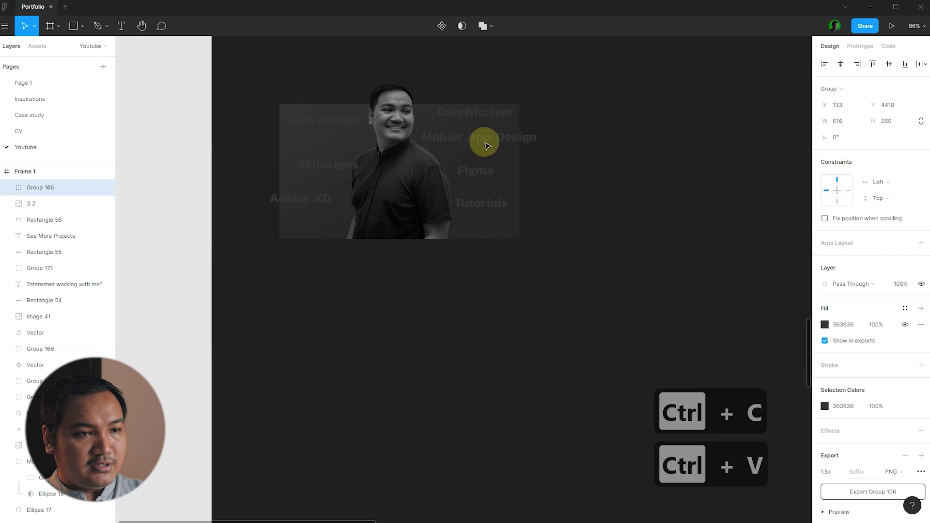
left_click_drag(485, 146, 477, 146)
scroll(477, 146, "up", 5)
left_click(525, 155)
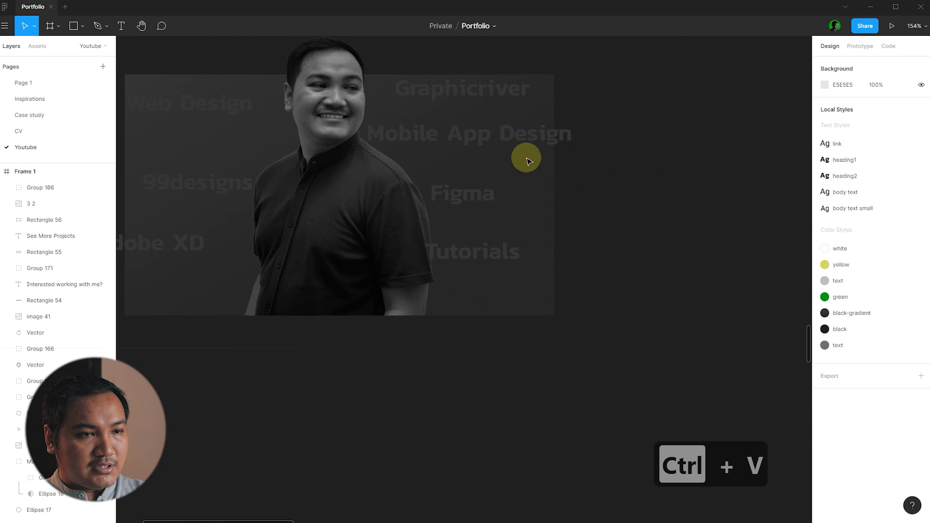
left_click(507, 147)
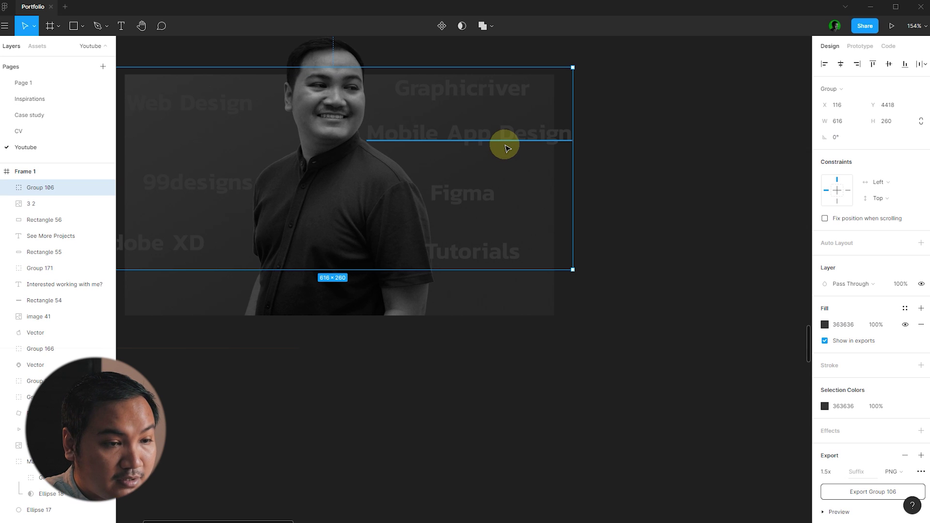
key("ctrl+bracketleft")
scroll(507, 148, "down", 7)
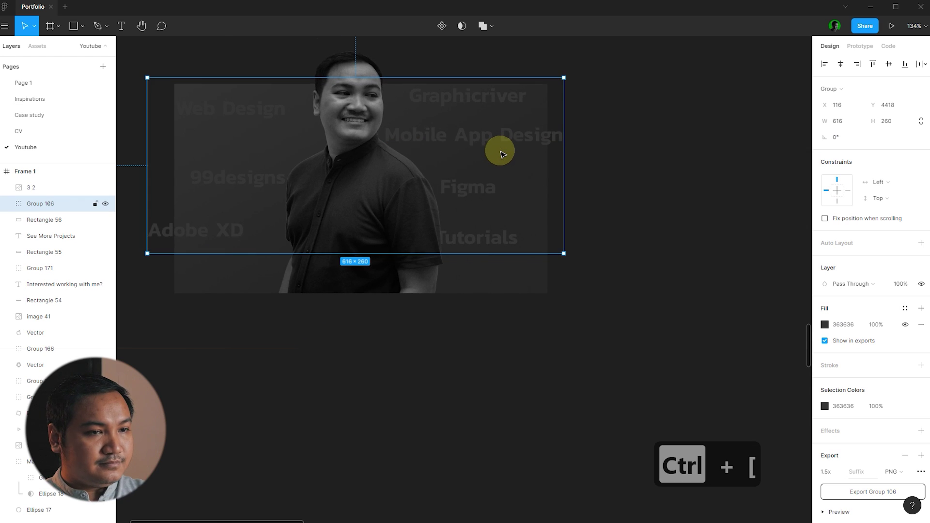
left_click(562, 222)
left_click(85, 27)
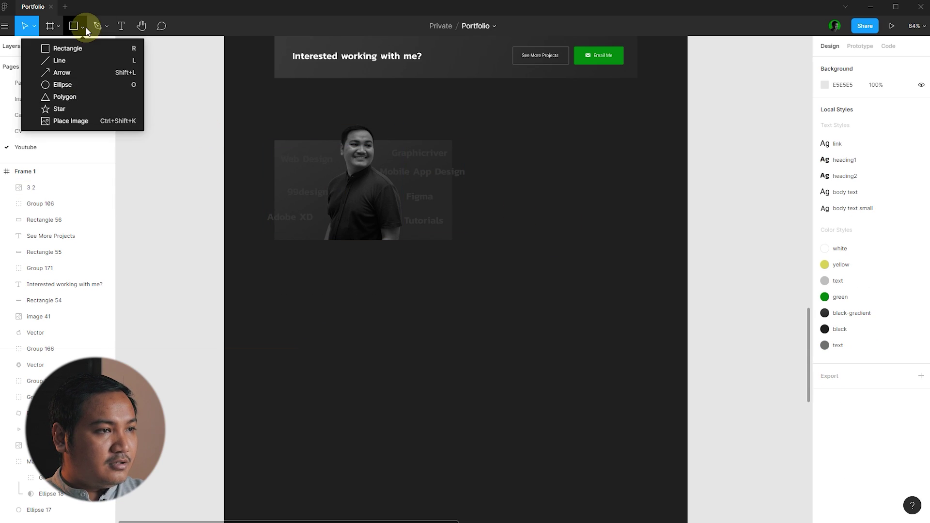
- Draw a circle over the portrait and centre it on the card both ways
left_click(92, 83)
scroll(357, 188, "up", 6)
left_click_drag(298, 198, 386, 260)
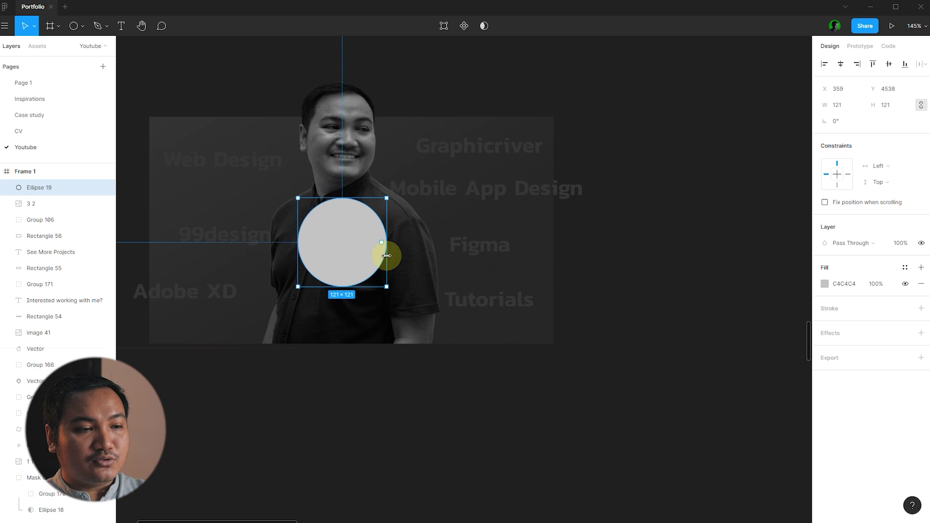
left_click(544, 332, "shift")
key("alt+v")
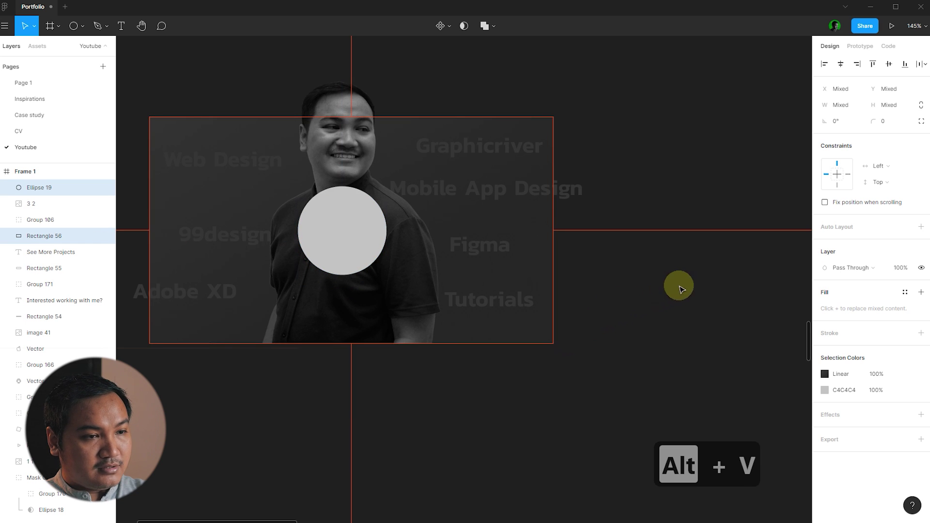
key("alt+h")
left_click(421, 248, "shift")
- Fill the circle with the yellow colour style
left_click(904, 267)
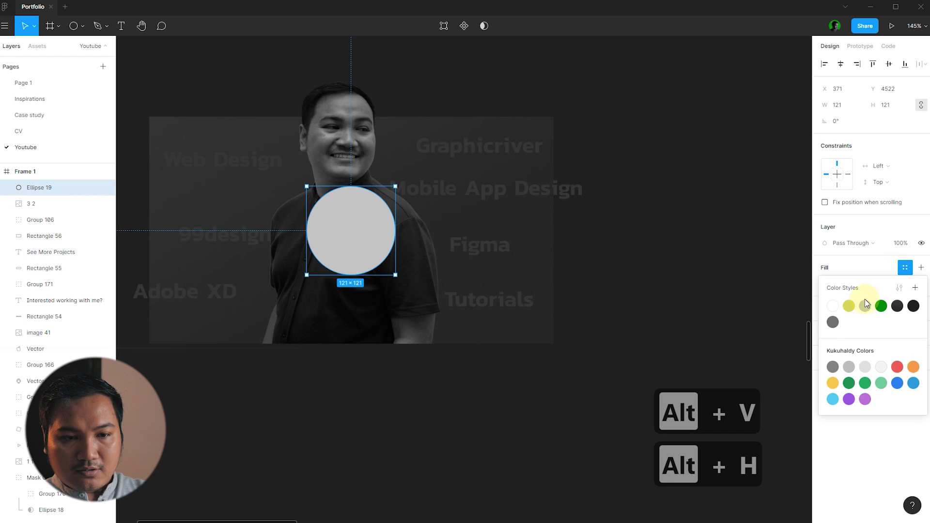
left_click(848, 305)
left_click(567, 276)
scroll(533, 272, "down", 3)
scroll(324, 249, "up", 4)
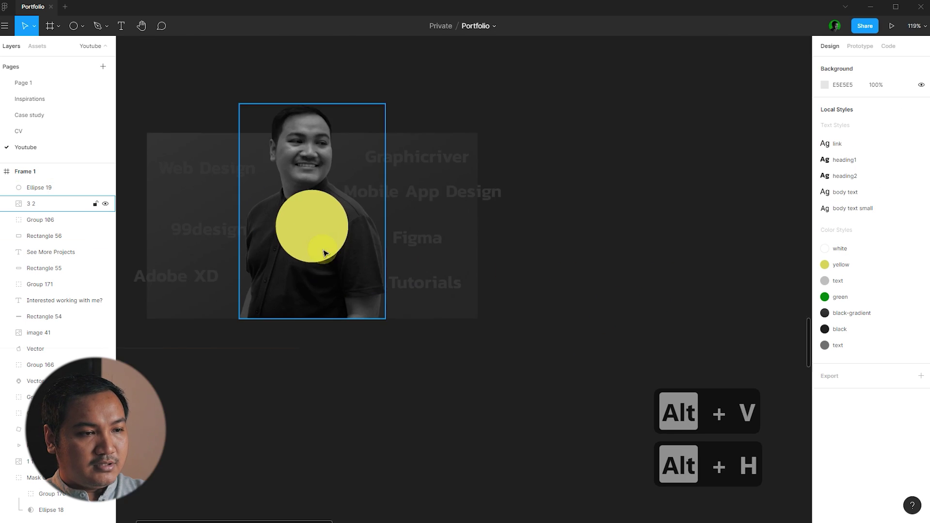
- Set the yellow circle's opacity to 70%
left_click(323, 249)
scroll(323, 249, "down", 2)
left_click(909, 248)
type("9")
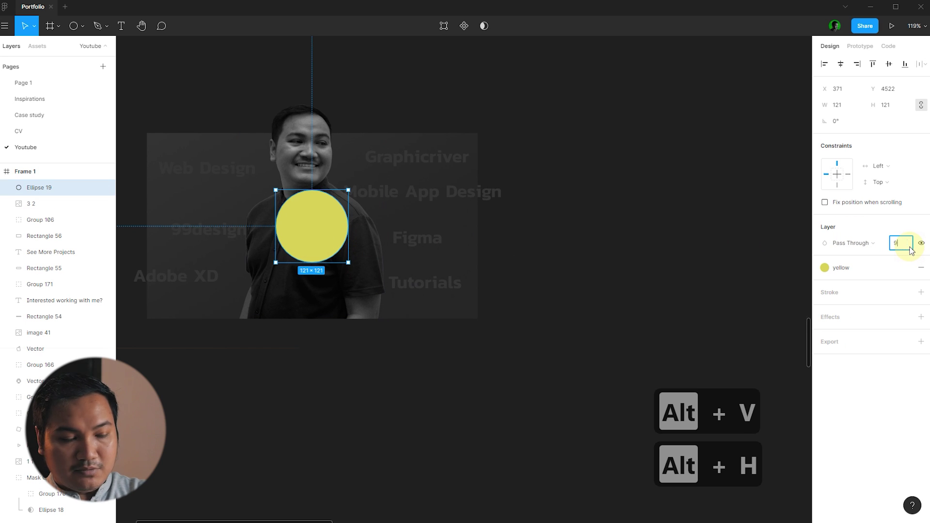
type("0")
key("Return")
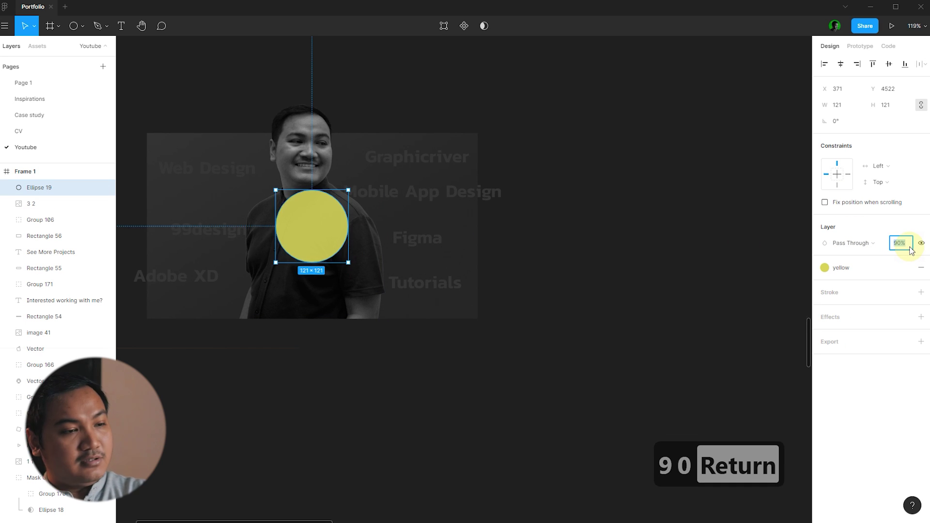
type("50")
key("Return")
type("70")
key("Return")
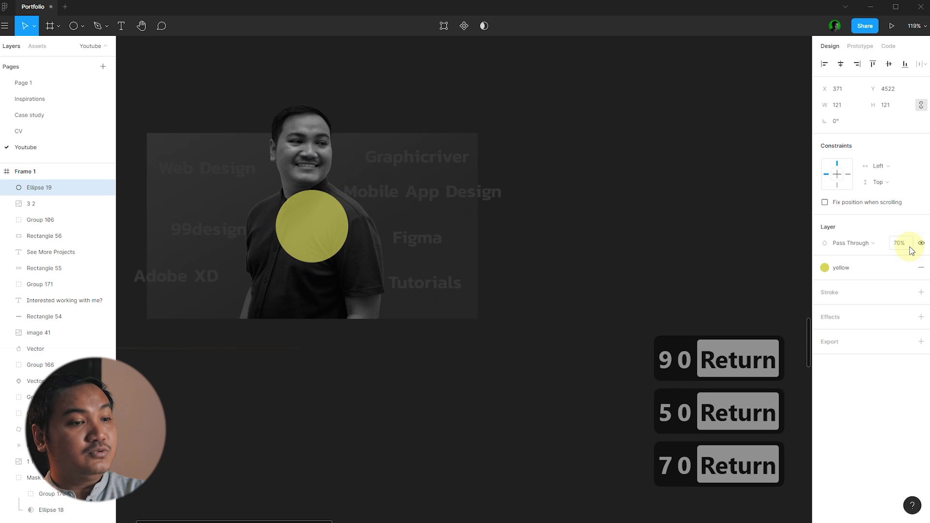
- Shrink the yellow circle to about 99×99 px
left_click(608, 253)
left_click(326, 234)
scroll(324, 233, "up", 5)
left_click_drag(357, 281, 353, 275)
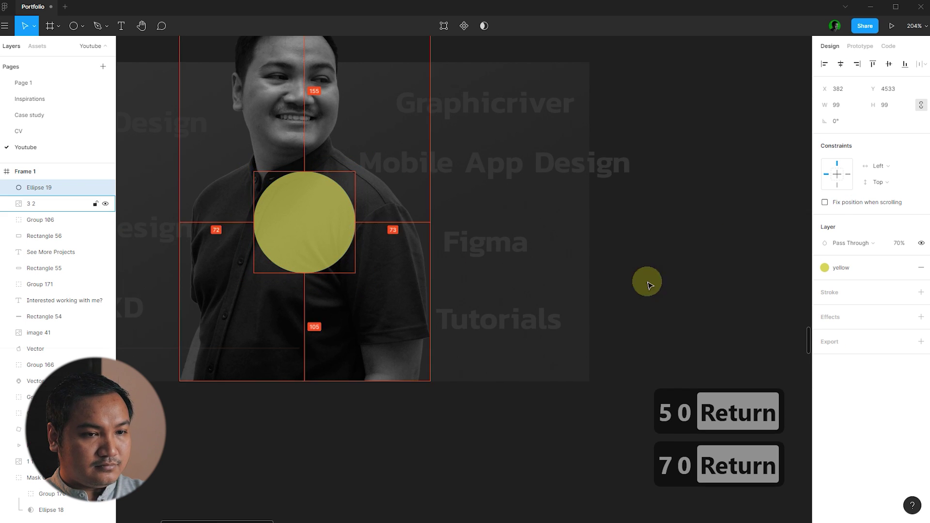
left_click(648, 280)
scroll(327, 276, "down", 8)
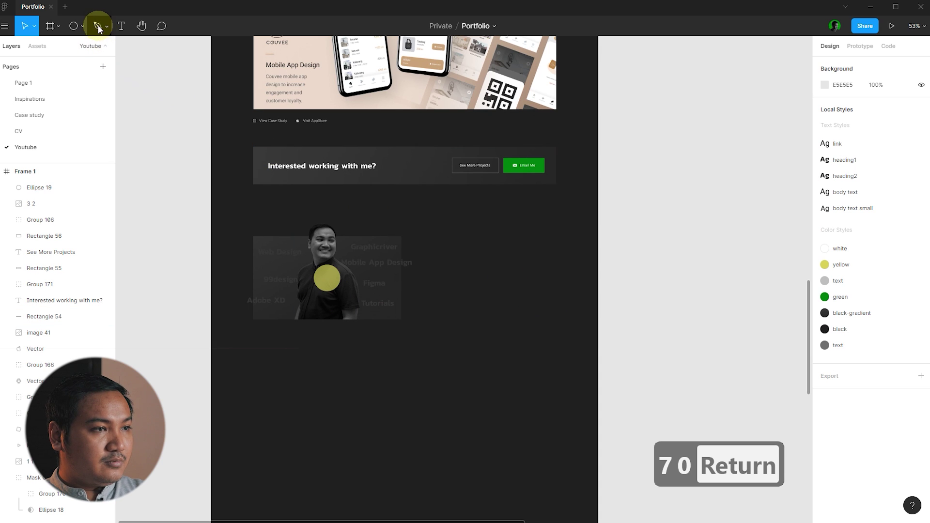
- Draw a small triangle with the Polygon tool in the centre of the yellow circle
left_click(98, 28)
scroll(326, 277, "up", 15)
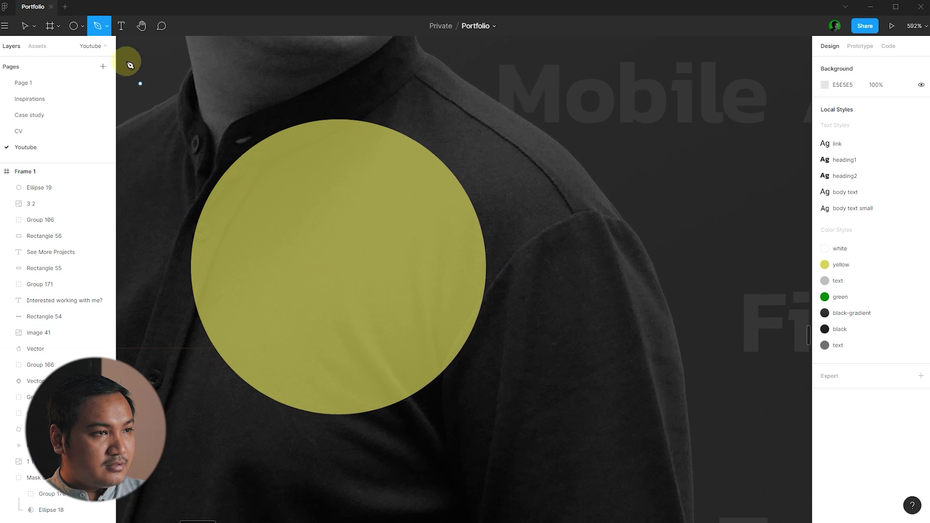
left_click(84, 26)
left_click(61, 97)
scroll(299, 221, "up", 2)
left_click_drag(299, 221, 348, 269)
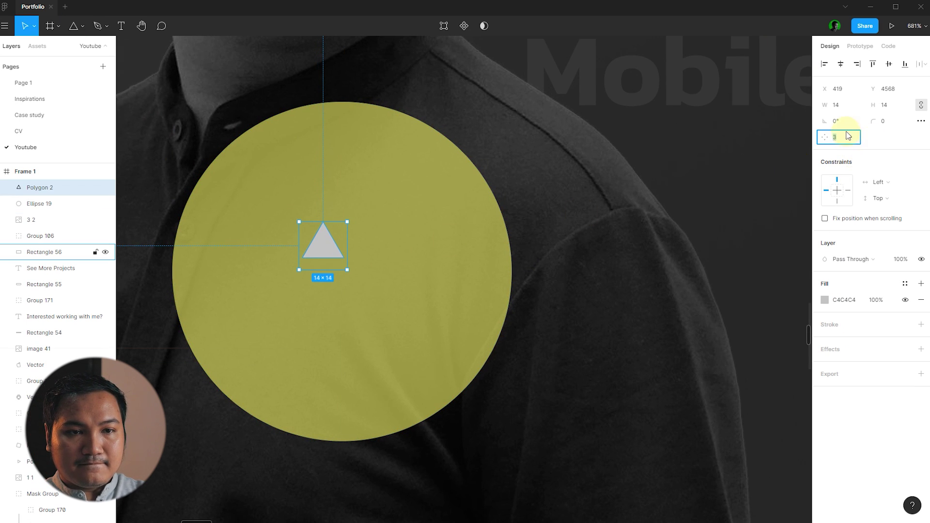
- Rotate the triangle to 30° and enlarge it to about 18.49×18.49
type("90")
key("Return")
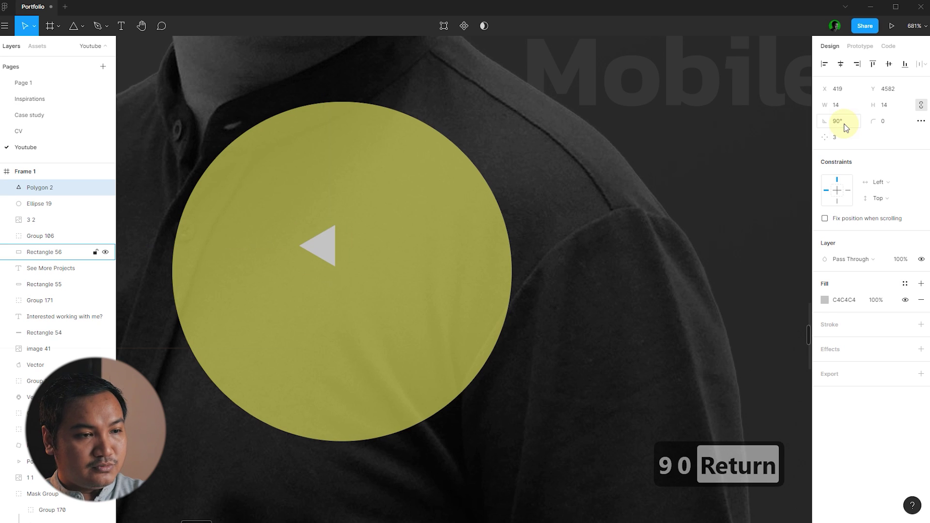
type("45")
key("Return")
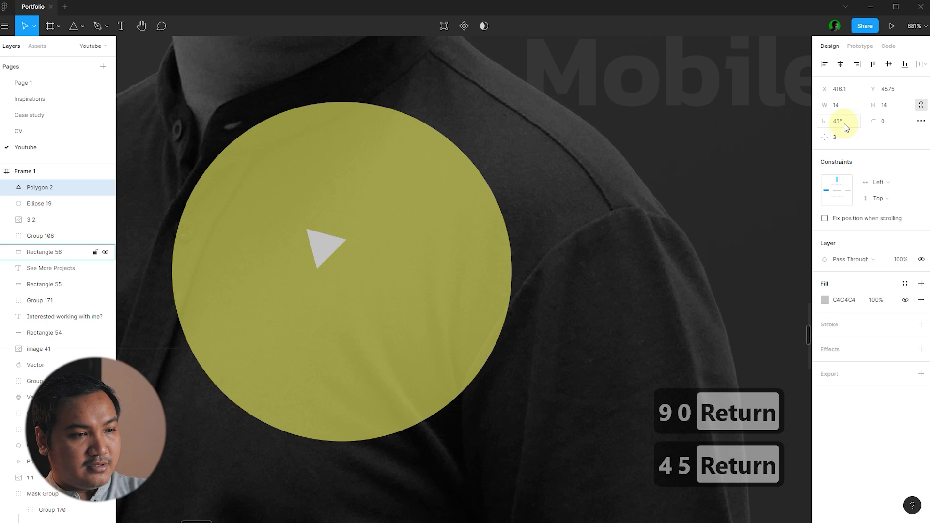
type("0")
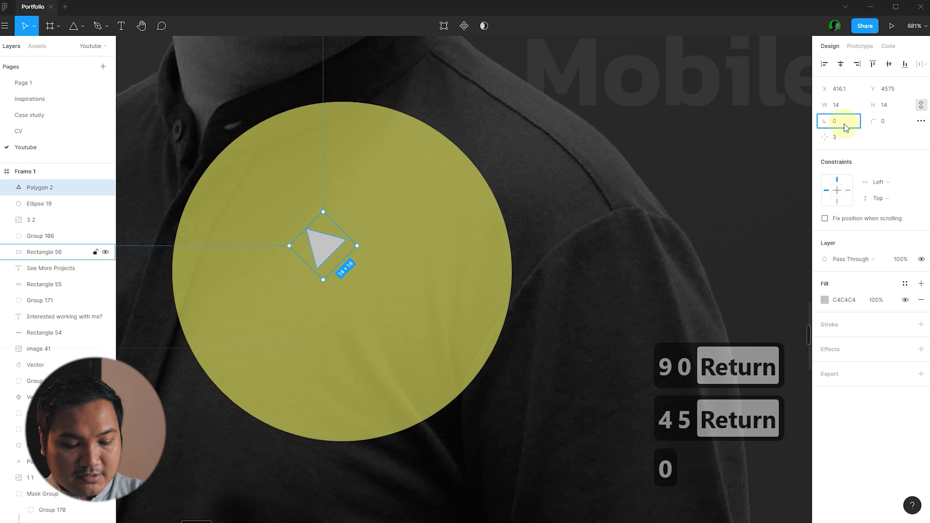
type("30")
key("Return")
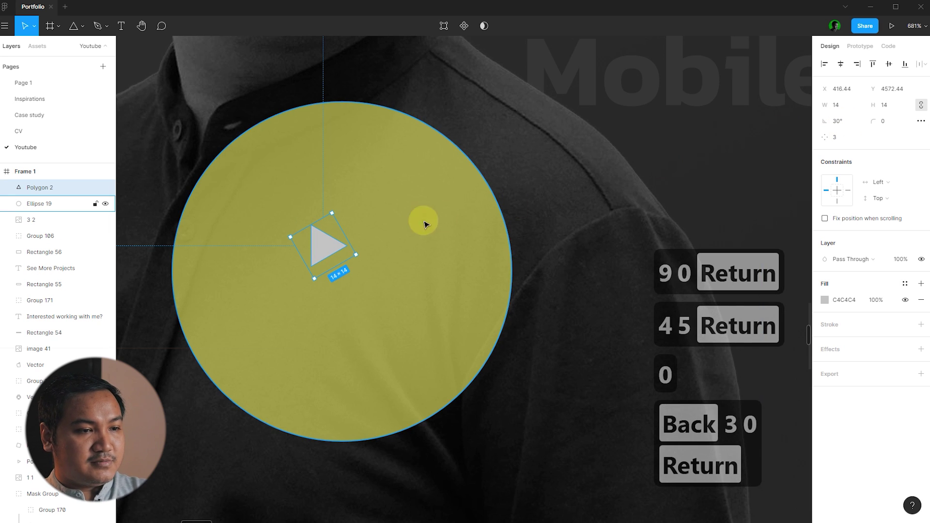
left_click_drag(358, 254, 375, 255)
- Centre the triangle on the yellow circle, vertically and horizontally
left_click(410, 244, "shift")
key("alt+v")
key("alt+h")
left_click(596, 234)
- Apply the white colour style to the triangle play icon
left_click(371, 267)
left_click(905, 284)
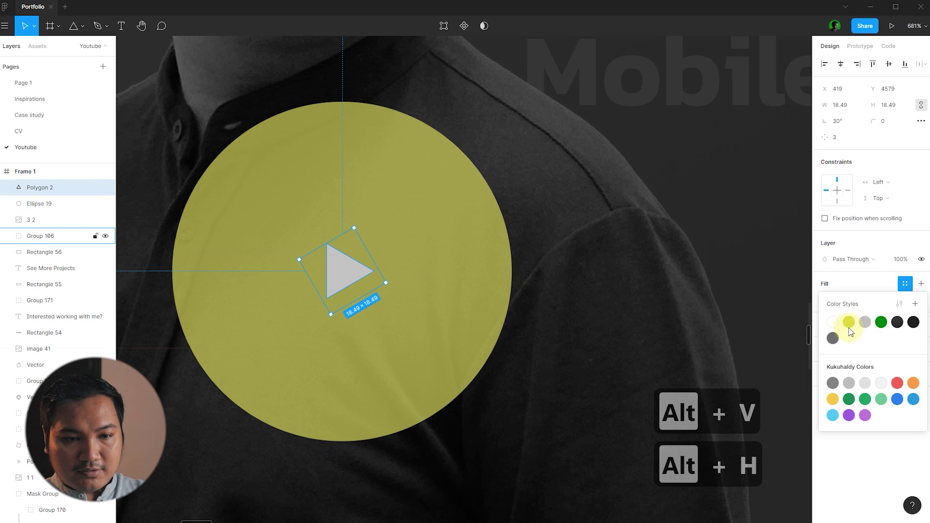
left_click(832, 323)
scroll(289, 245, "down", 5)
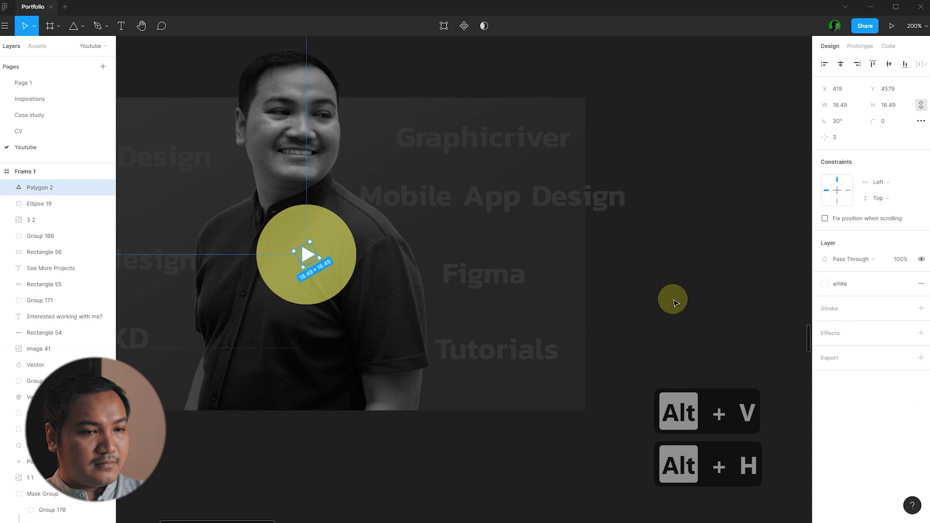
left_click(672, 298)
scroll(315, 265, "down", 8)
scroll(548, 283, "up", 5)
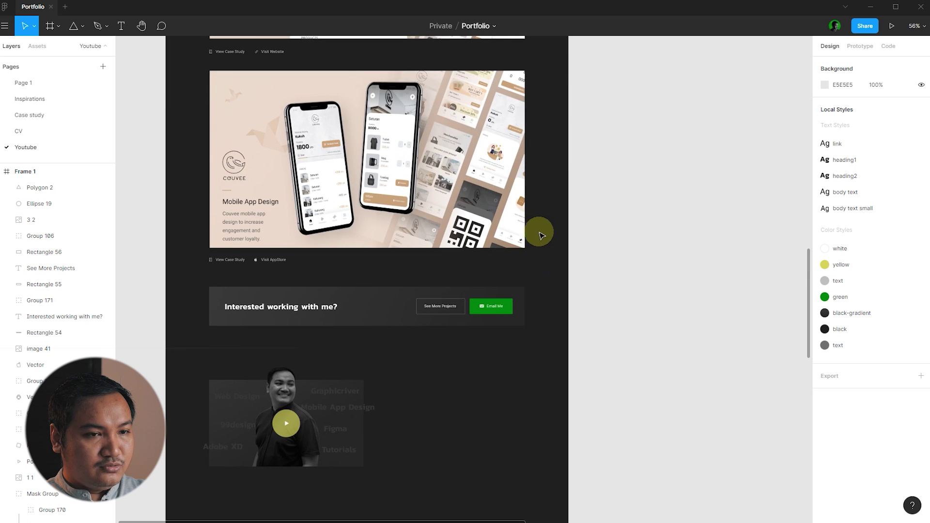
scroll(542, 226, "down", 5)
scroll(532, 212, "up", 3)
scroll(473, 201, "down", 5)
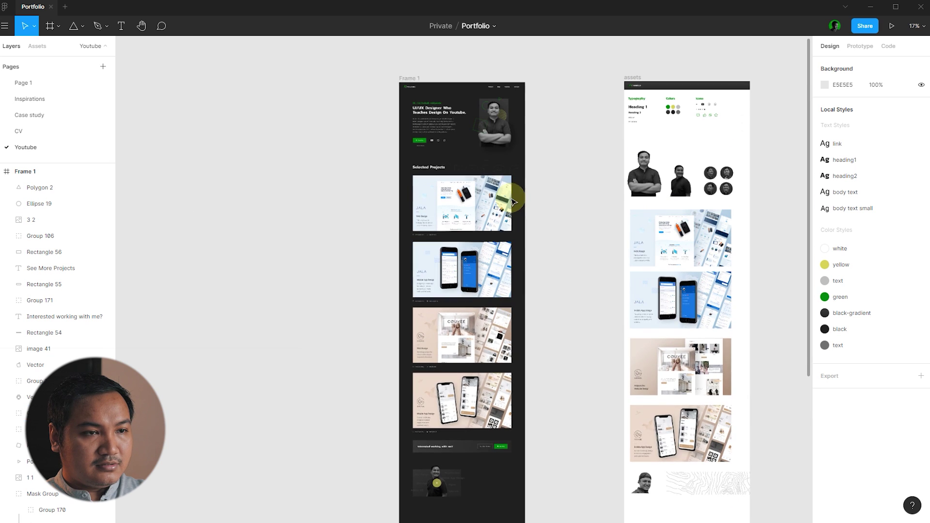
scroll(494, 175, "down", 1)
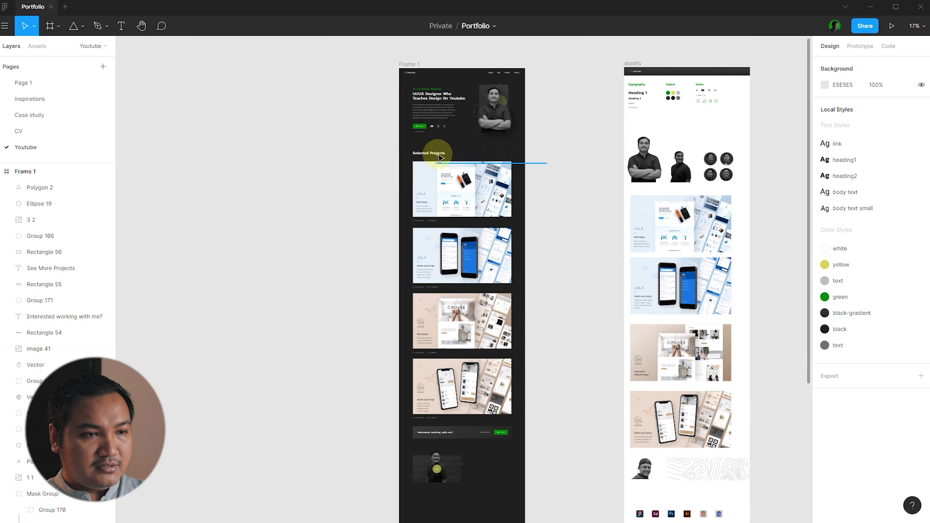
scroll(431, 85, "up", 5)
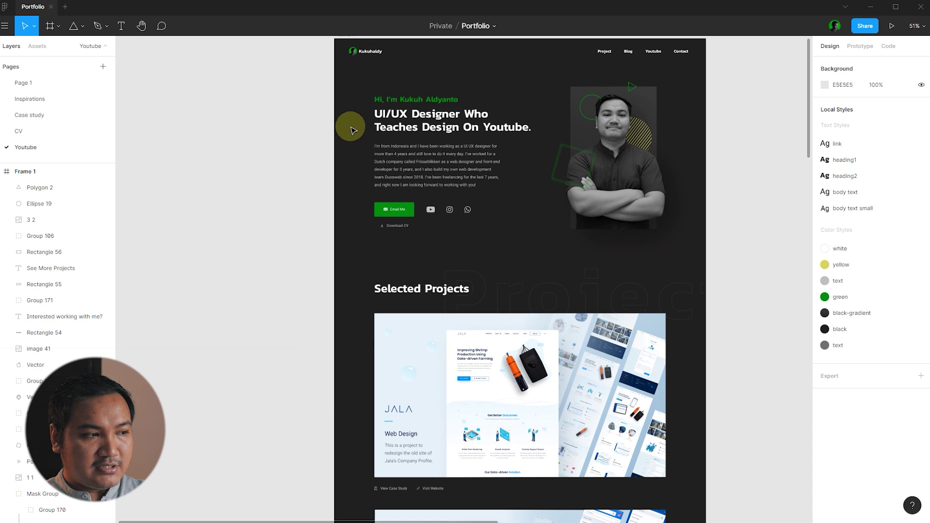
- Move the hero heading and intro paragraph beside the thumbnail card
left_click_drag(355, 117, 478, 333)
scroll(421, 131, "down", 5)
scroll(478, 333, "down", 3)
scroll(509, 373, "up", 5)
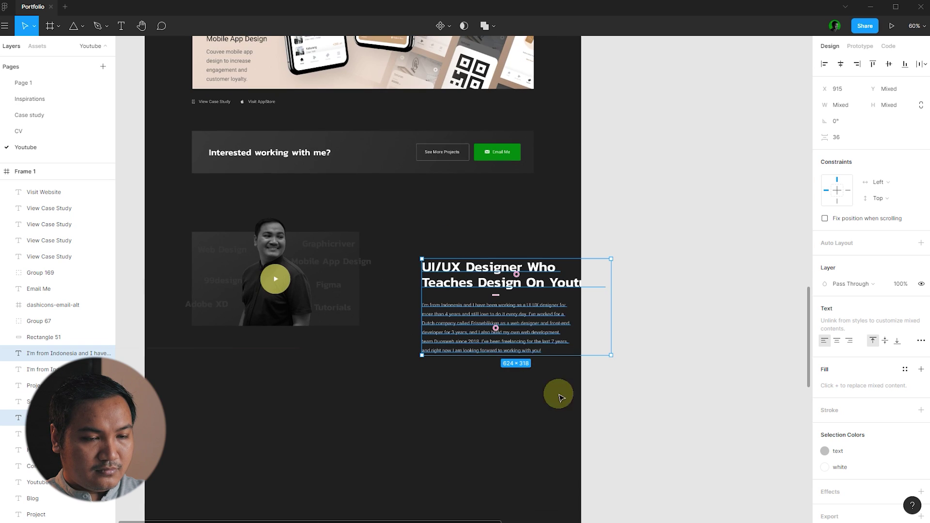
left_click(615, 320)
scroll(615, 320, "up", 3)
- Retype the heading as 'Why I Started A Youtube Channel' and narrow it to wrap onto two lines
double_click(481, 266)
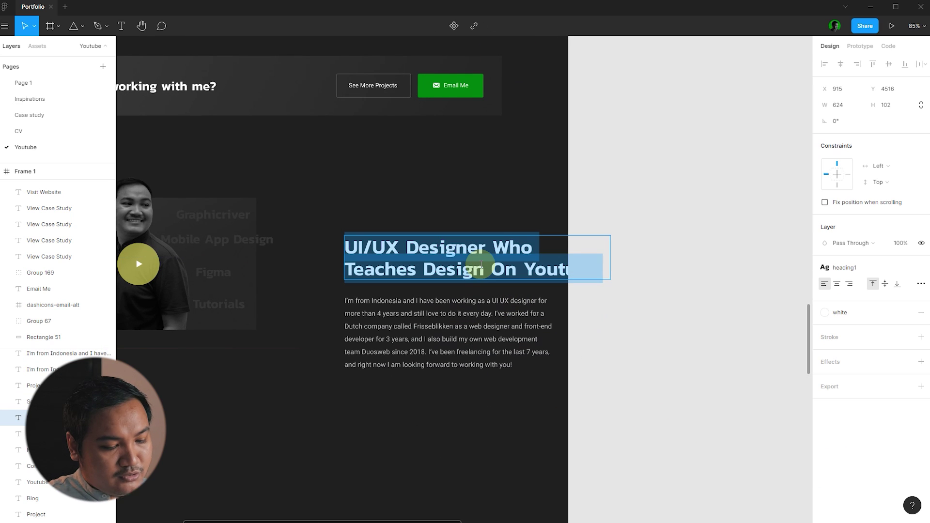
type("Why I")
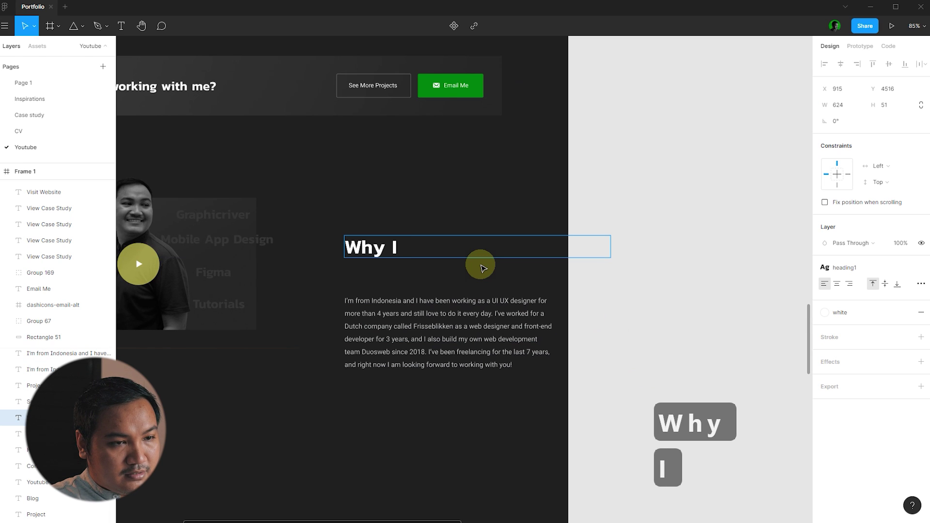
type(" Started")
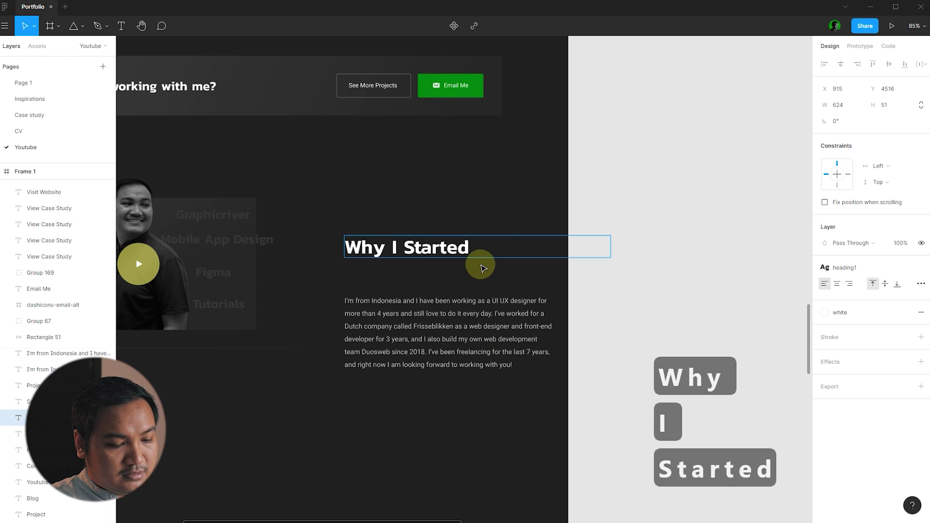
type(" A Youtube")
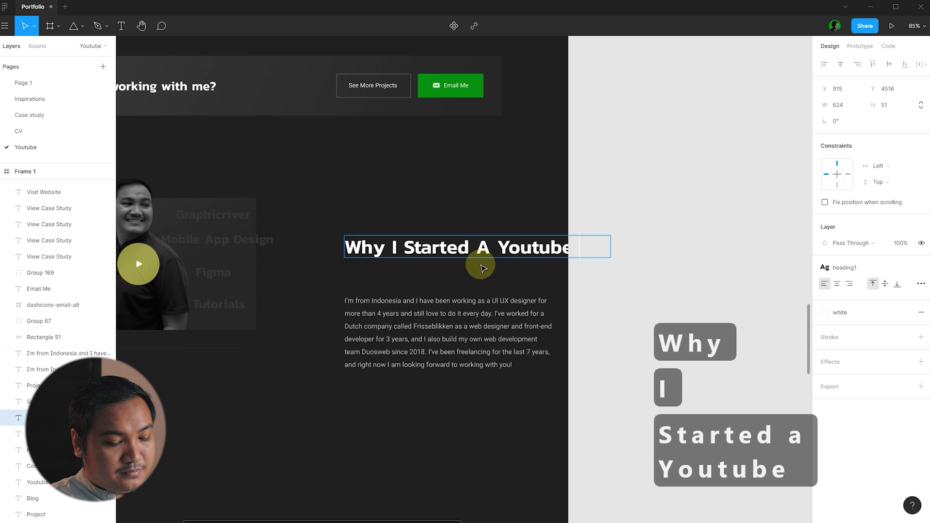
type(" Channel")
key("Escape")
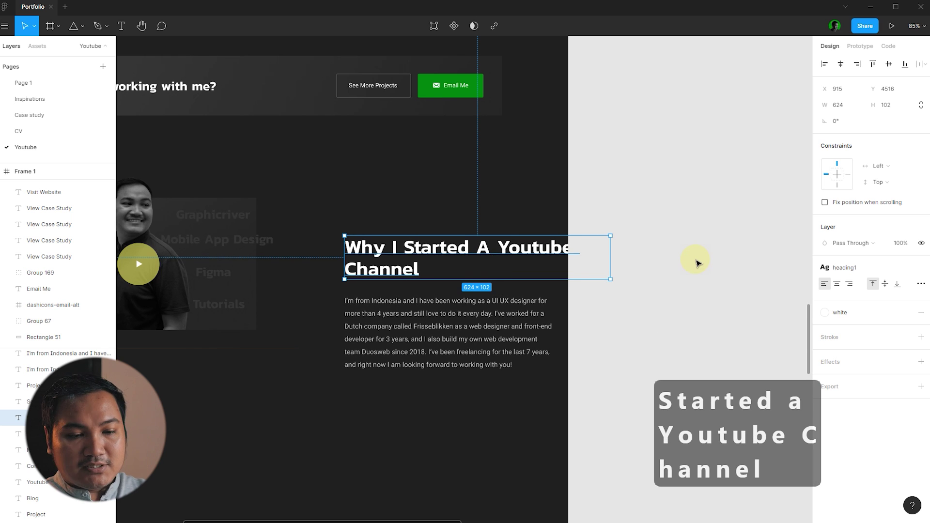
left_click(697, 263)
left_click(517, 254)
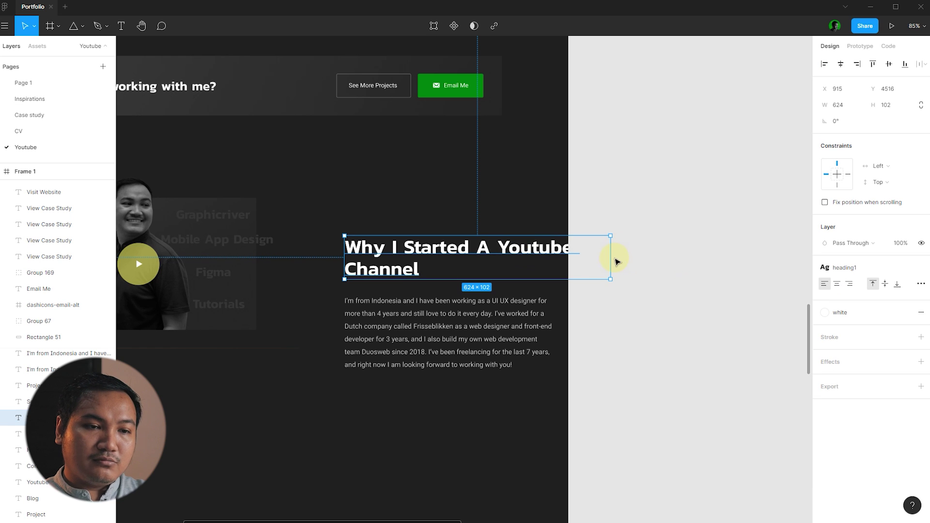
left_click_drag(587, 260, 571, 260)
left_click(655, 244)
scroll(659, 241, "down", 2)
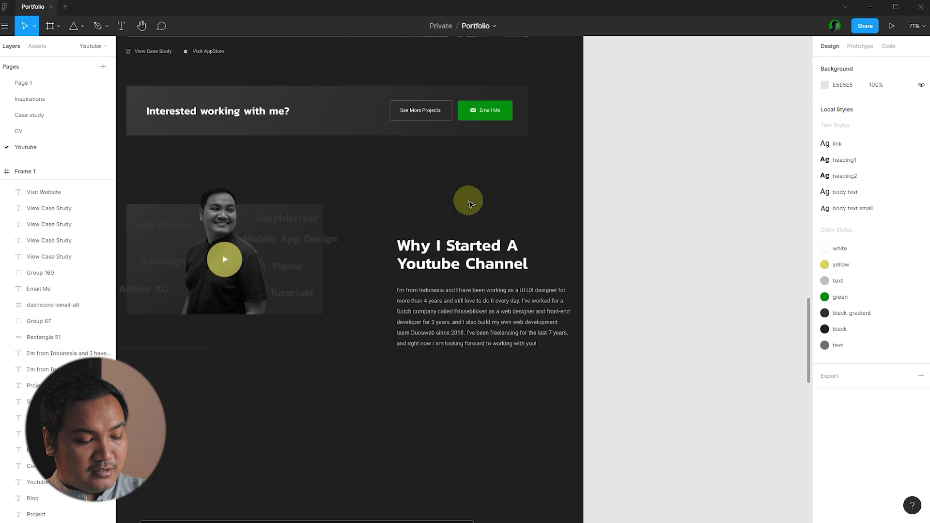
key("ctrl+shift+4")
- Move the heading and paragraph up and left to align them with the grid
scroll(363, 208, "up", 3)
left_click(501, 264)
left_click_drag(512, 290, 459, 248)
left_click(465, 183)
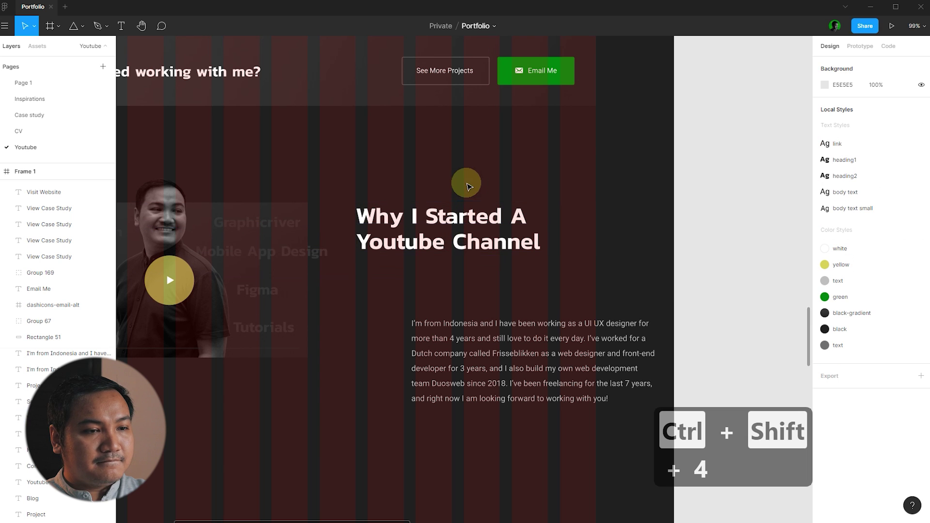
left_click_drag(524, 353, 469, 321)
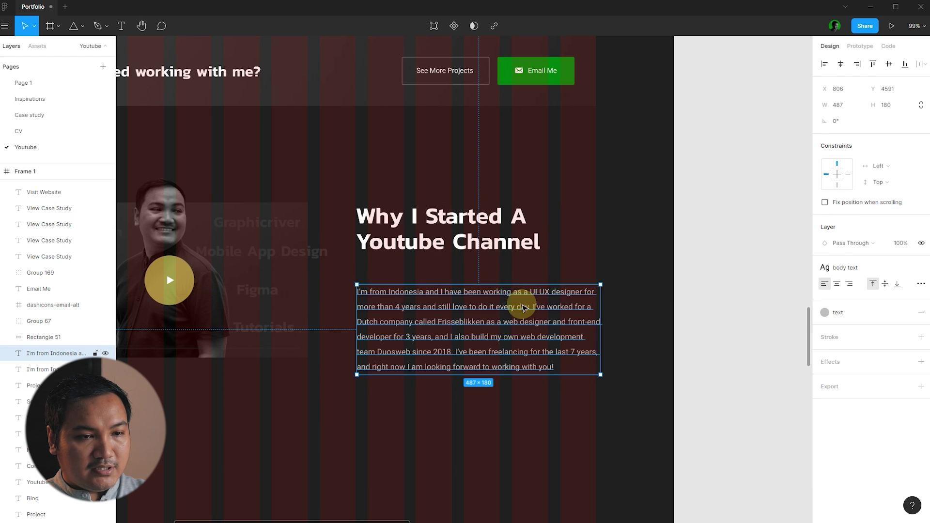
left_click(656, 272)
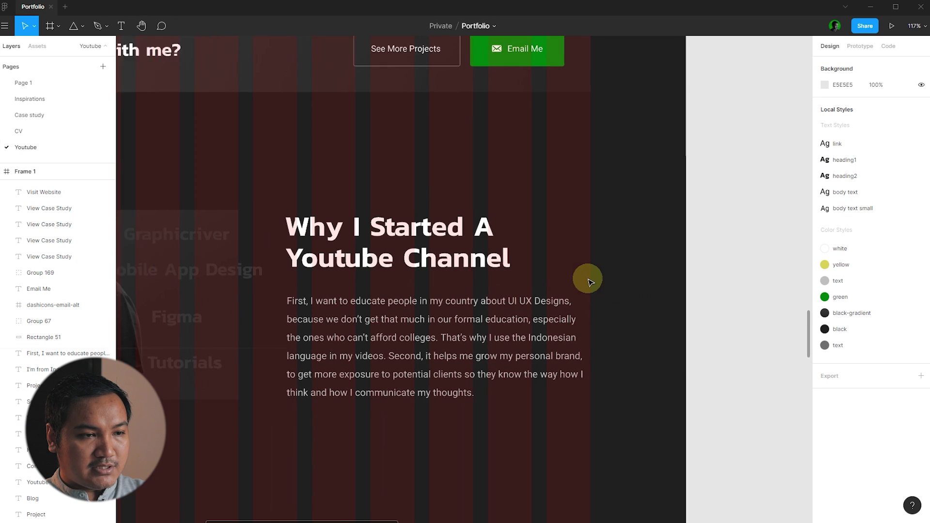
- Colour the heading's second line 'Youtube Channel?' with the green style
scroll(516, 279, "up", 2)
left_click(415, 243)
double_click(531, 255)
left_click_drag(532, 261, 227, 260)
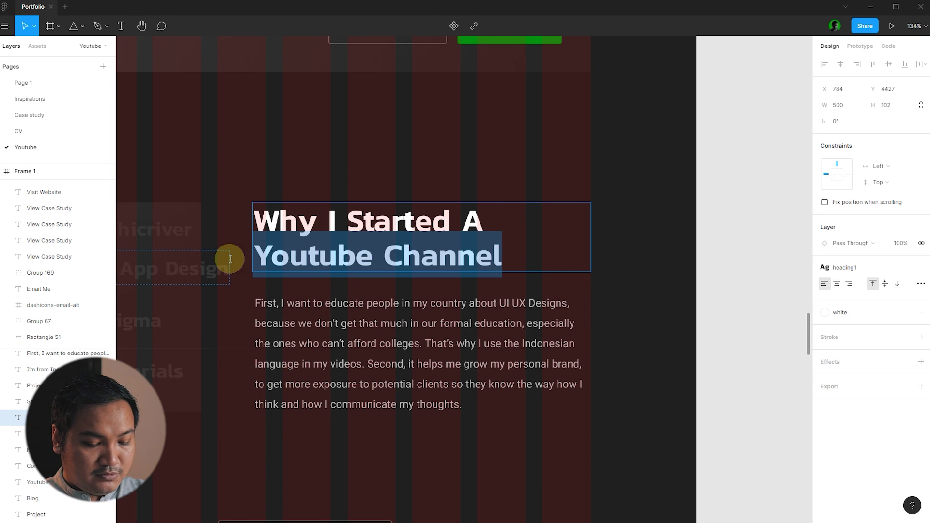
key("Right")
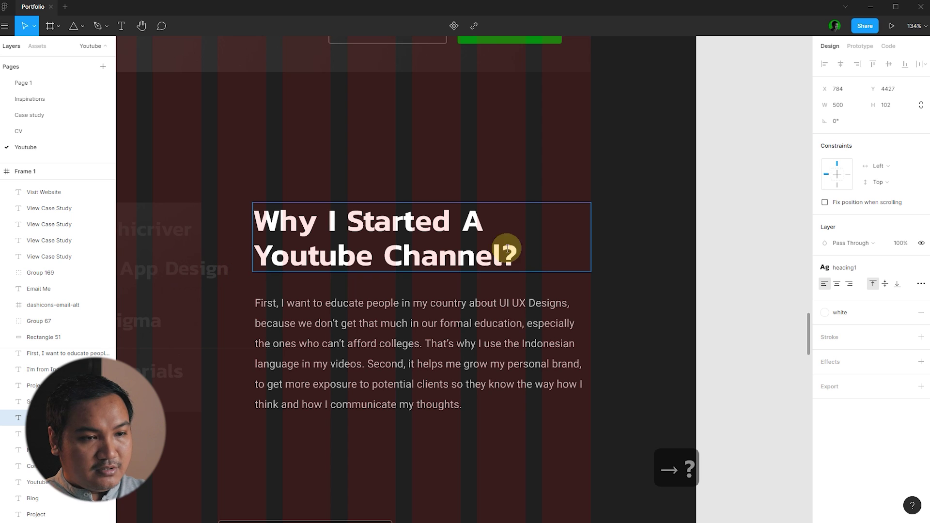
left_click_drag(550, 256, 254, 257)
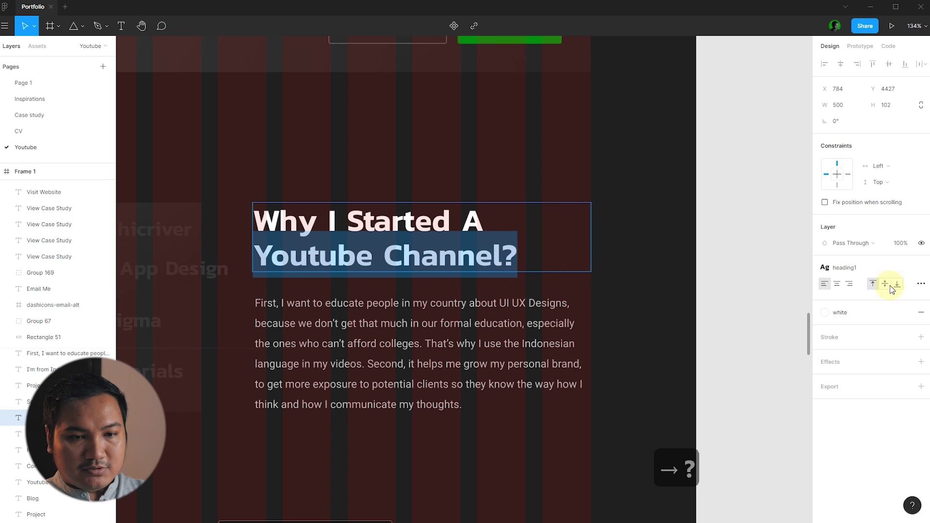
left_click(875, 314)
left_click(880, 352)
left_click(746, 223)
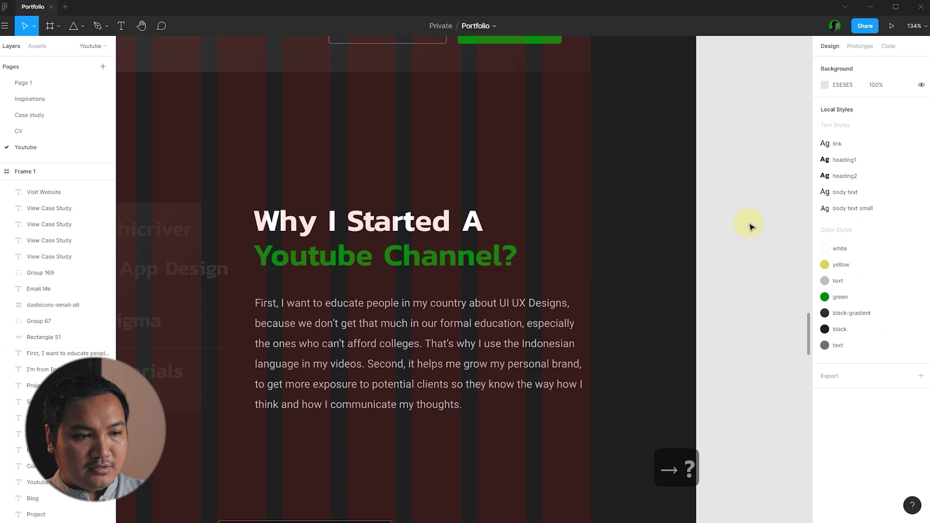
- Select the heading and body paragraph to check their text styles
scroll(742, 228, "down", 5)
scroll(691, 216, "up", 3)
left_click(519, 239)
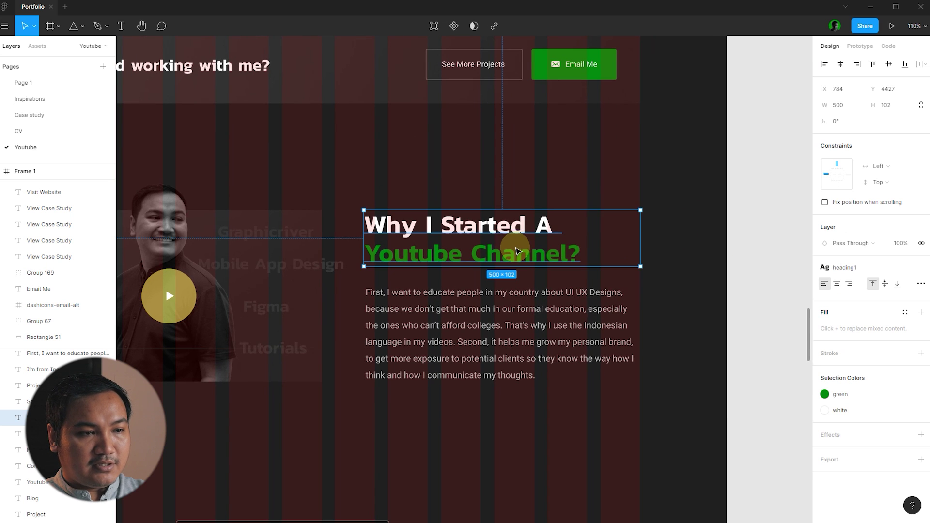
left_click(536, 324)
left_click(699, 306)
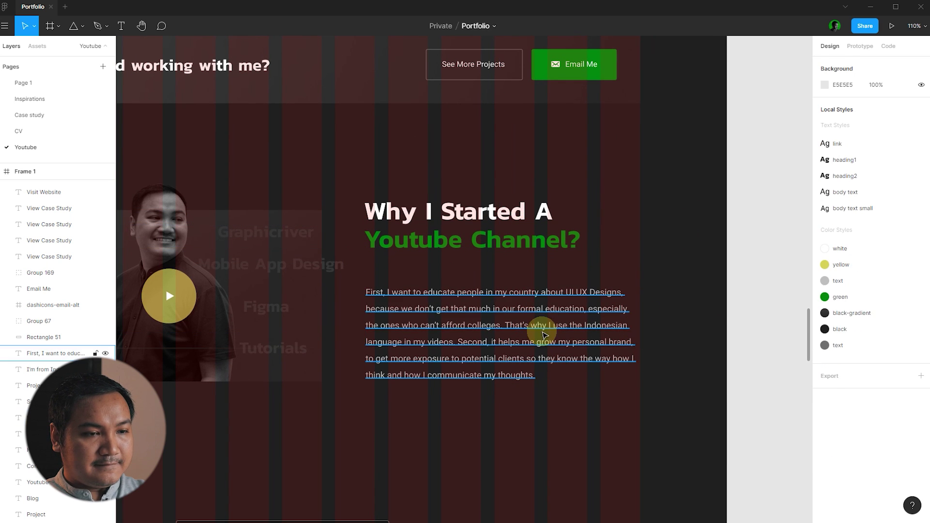
left_click(536, 326)
left_click(716, 301)
scroll(520, 269, "down", 4)
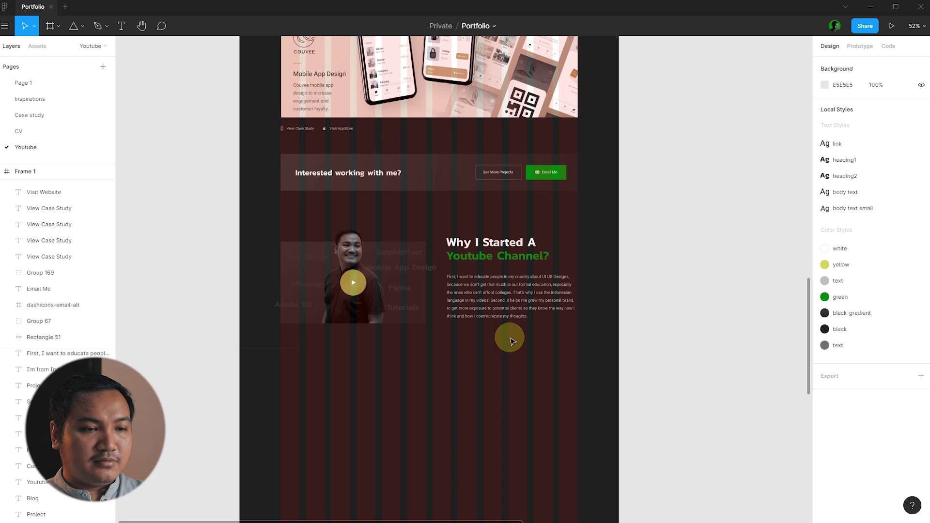
- Copy the social icons group into the section, ungroup it, and delete Instagram and WhatsApp
scroll(649, 330, "down", 10)
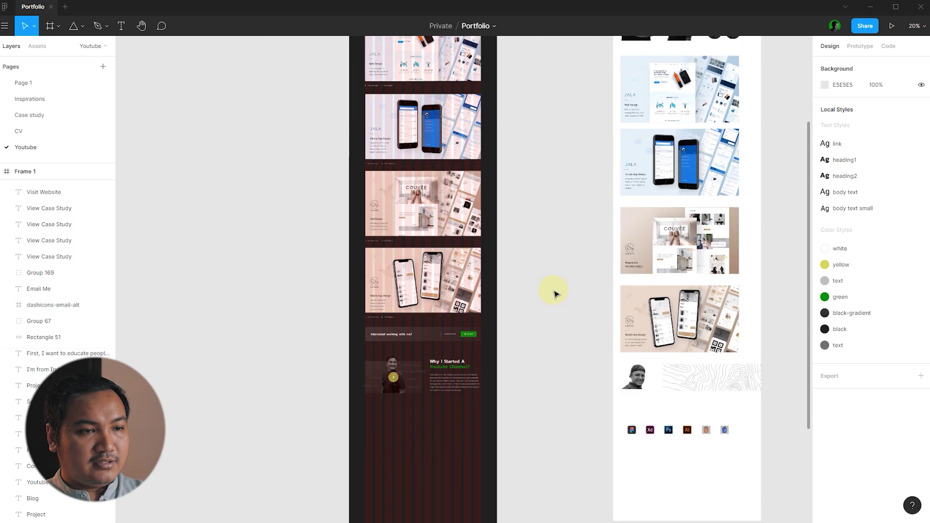
scroll(431, 213, "down", 1)
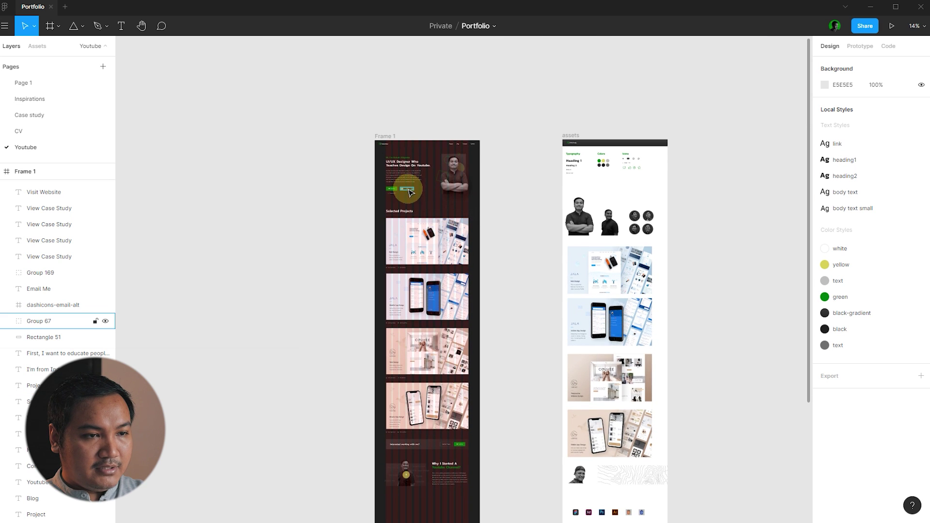
left_click_drag(414, 193, 454, 492)
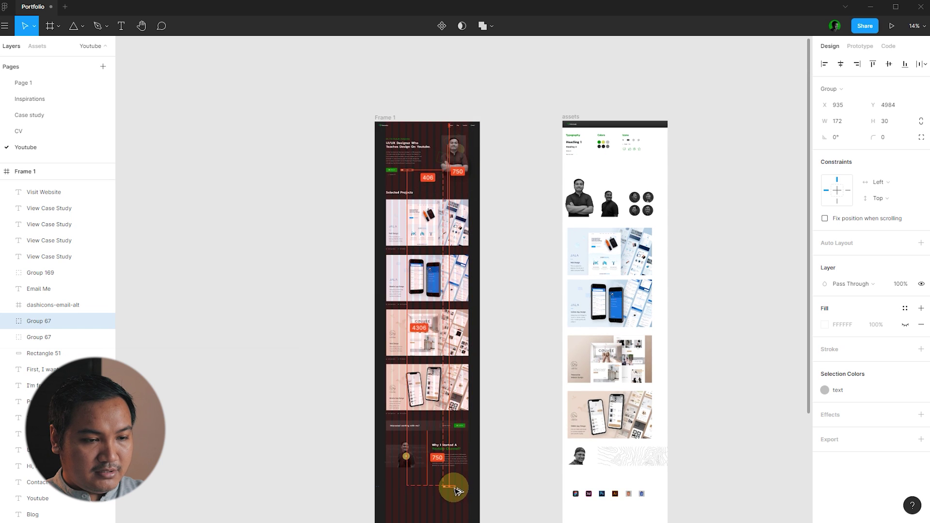
scroll(455, 492, "up", 3)
scroll(454, 491, "up", 5)
key("ctrl+shift+g")
left_click(448, 433)
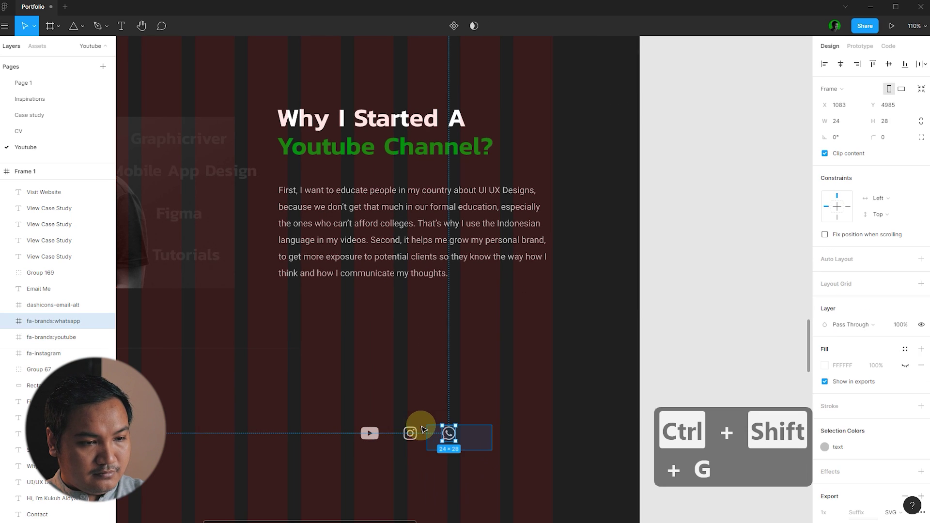
left_click(412, 428, "shift")
key("Delete")
- Move the YouTube icon beneath the paragraph and copy the 'Visit AppStore' text beside it
left_click_drag(370, 433, 296, 319)
left_click(396, 343)
scroll(518, 376, "down", 3)
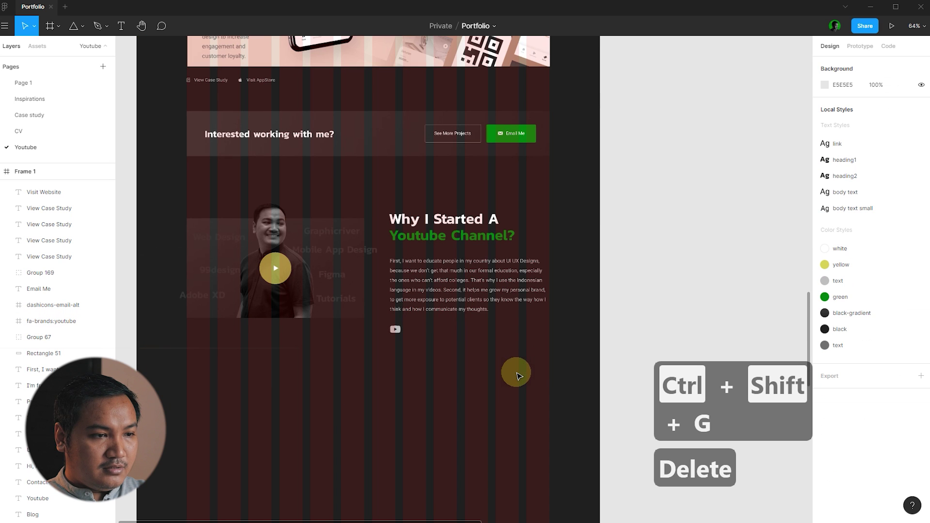
scroll(390, 266, "up", 4)
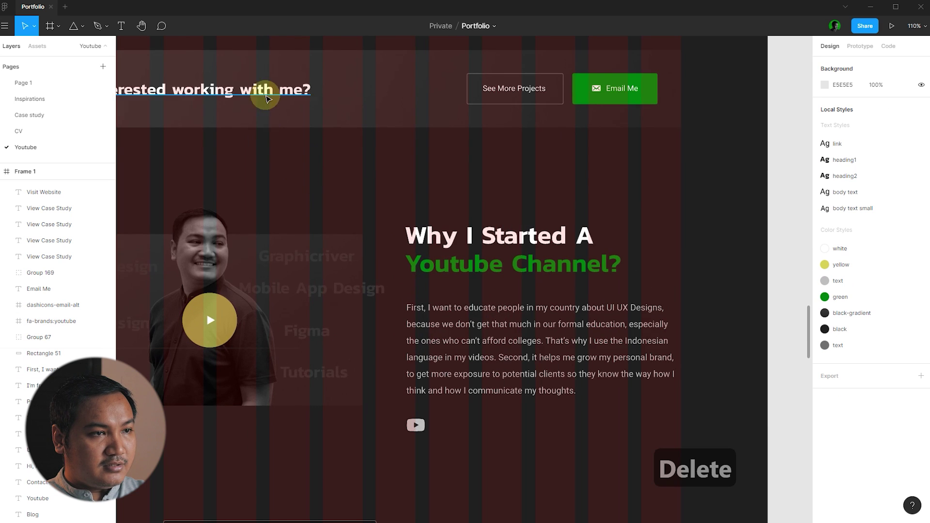
scroll(262, 95, "down", 2)
left_click_drag(224, 44, 439, 358)
- Change the copied link text to 'Visit My Channel' and move it next to the YouTube icon
left_click(453, 371)
scroll(453, 371, "up", 5)
left_click(461, 345)
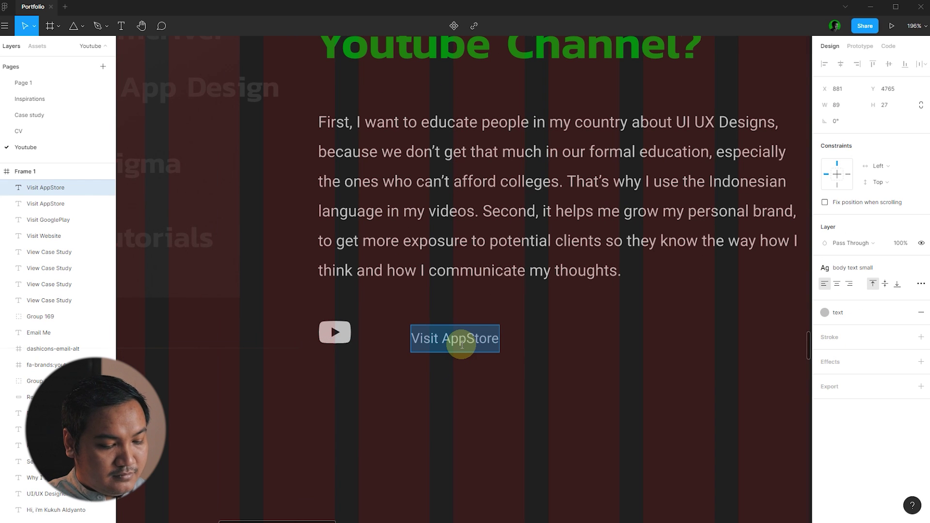
type("Visit My")
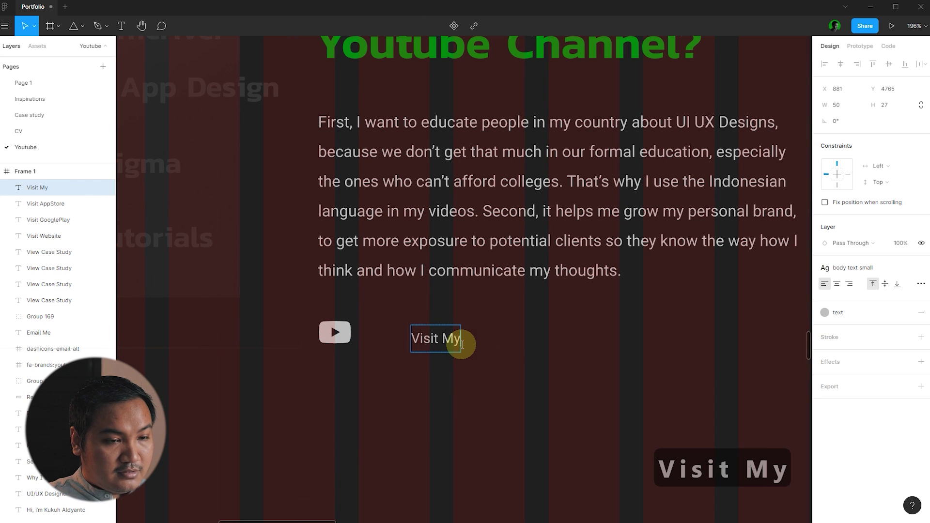
type(" Channel")
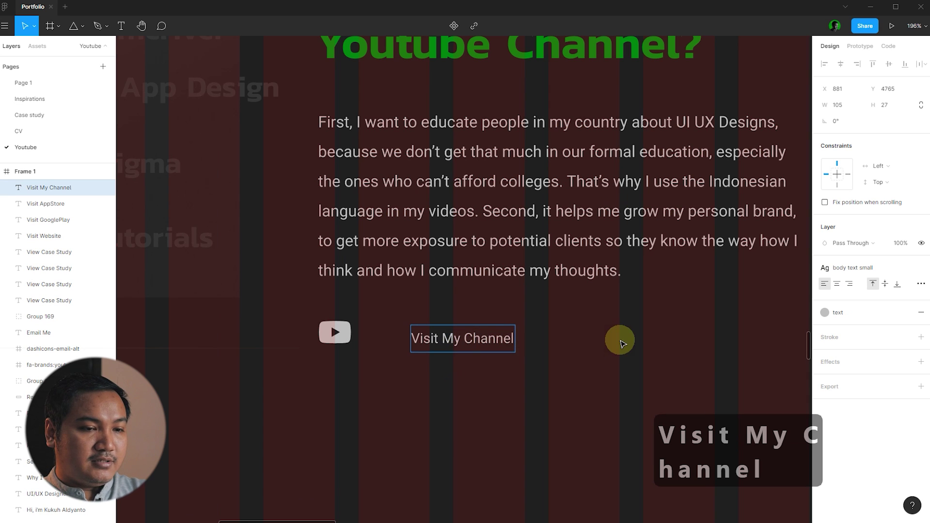
left_click(577, 354)
scroll(519, 339, "up", 5)
left_click_drag(519, 339, 441, 319)
- Colour the YouTube icon with the Red style, then detach and darken it to C62121
left_click(297, 314)
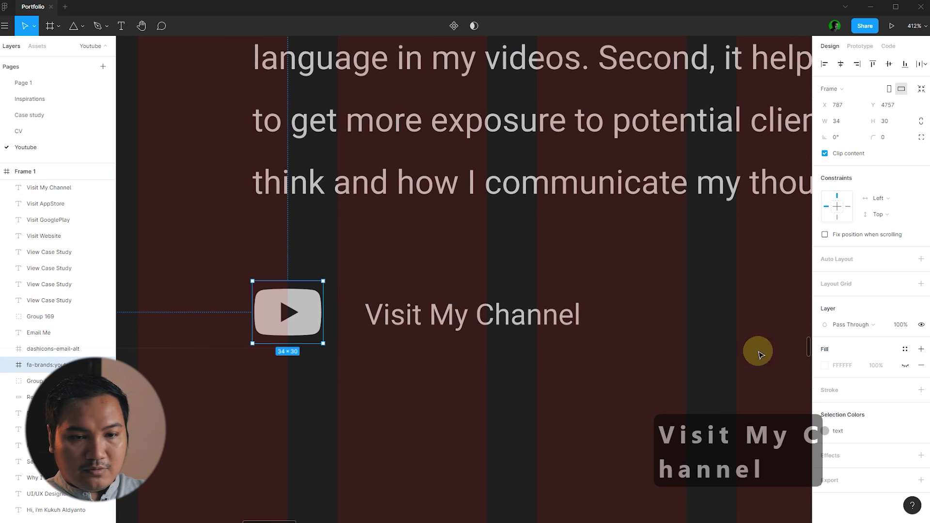
left_click(851, 439)
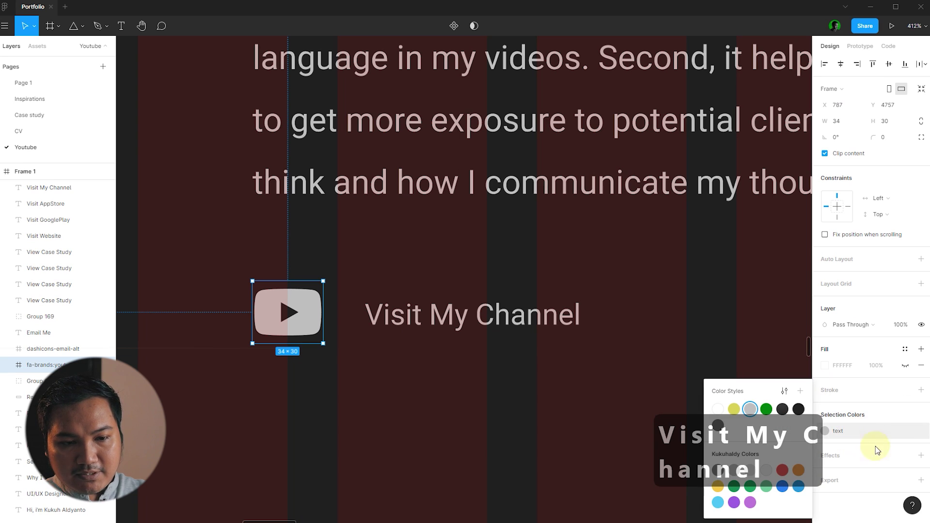
left_click(782, 470)
left_click(904, 432)
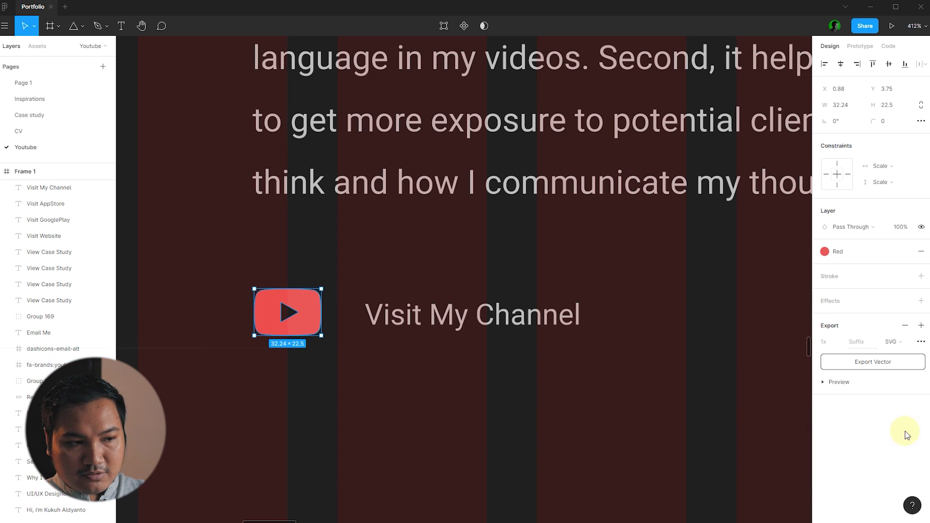
key("ctrl+z")
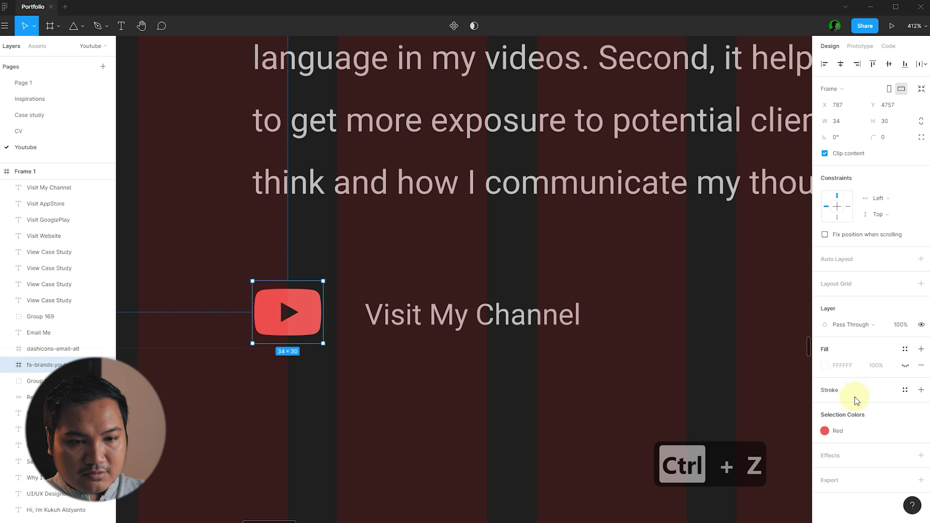
left_click(825, 433)
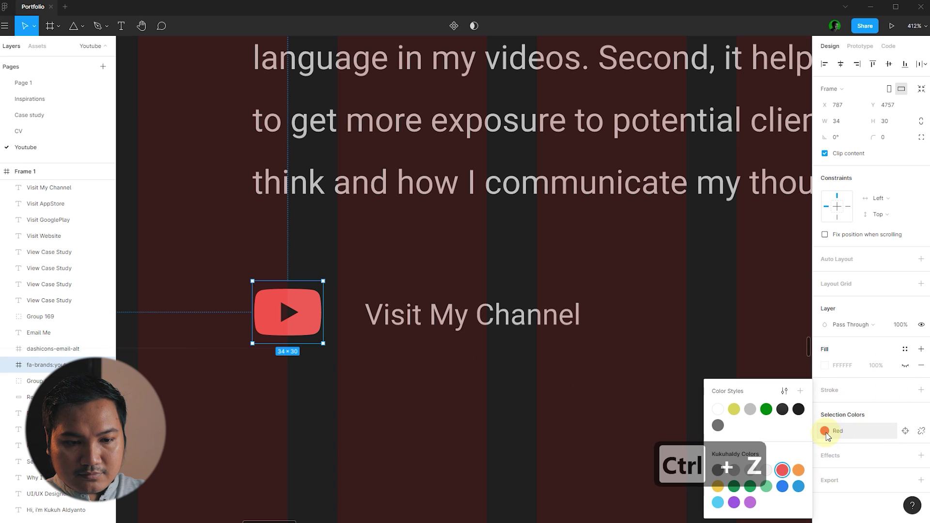
left_click(920, 430)
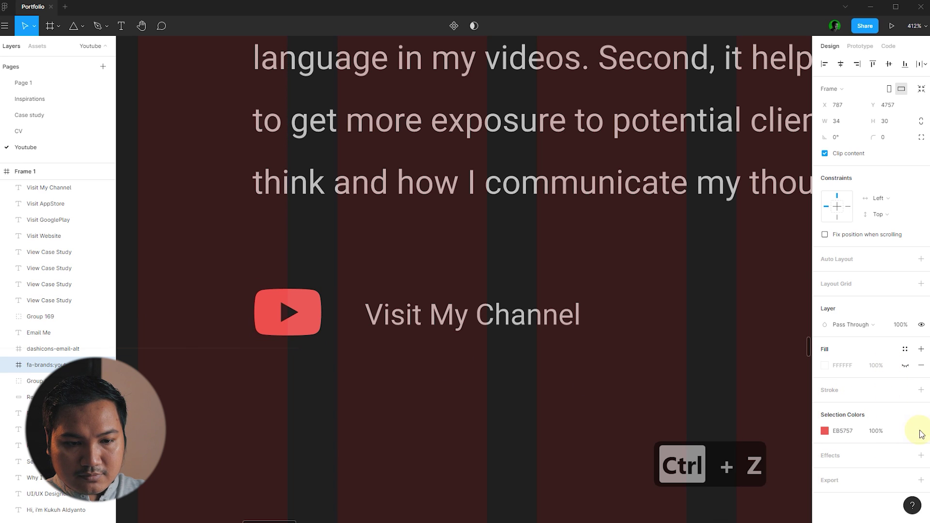
left_click(825, 434)
left_click_drag(781, 303, 793, 305)
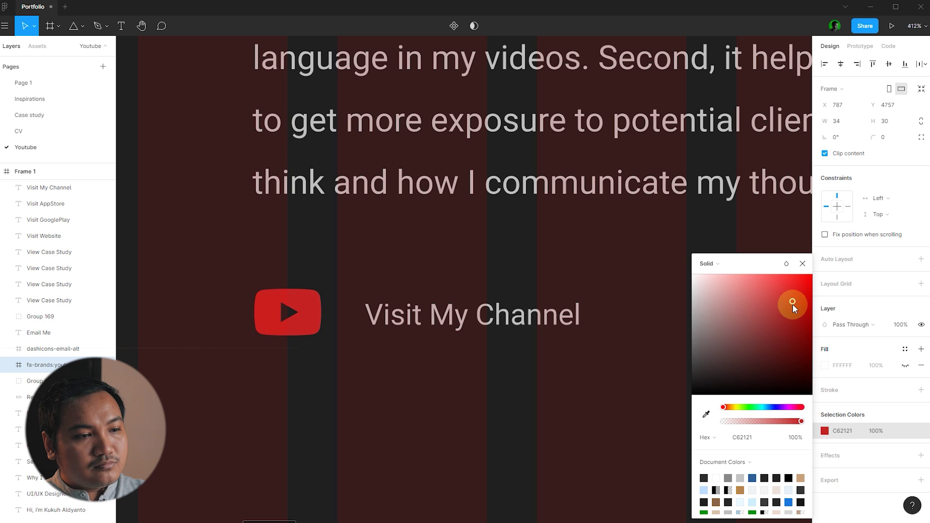
left_click(552, 402)
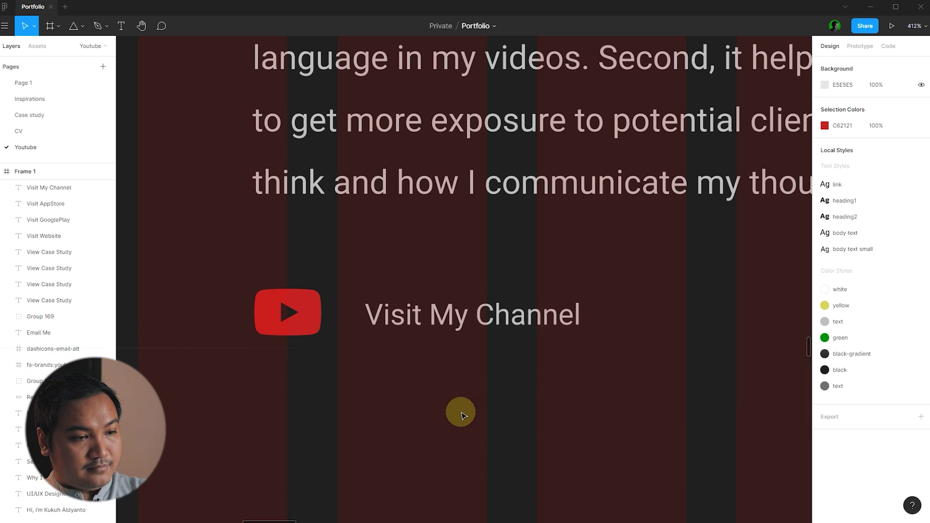
key("ctrl+shift+4")
scroll(293, 357, "down", 5)
- Nudge 'Visit My Channel' slightly left beside the red YouTube icon
scroll(356, 380, "up", 3)
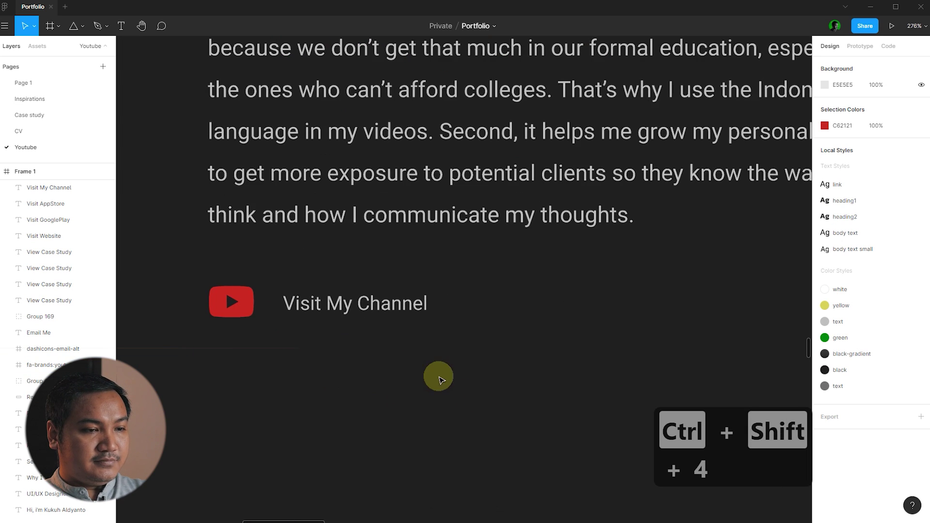
left_click_drag(379, 287, 369, 276)
key("Escape")
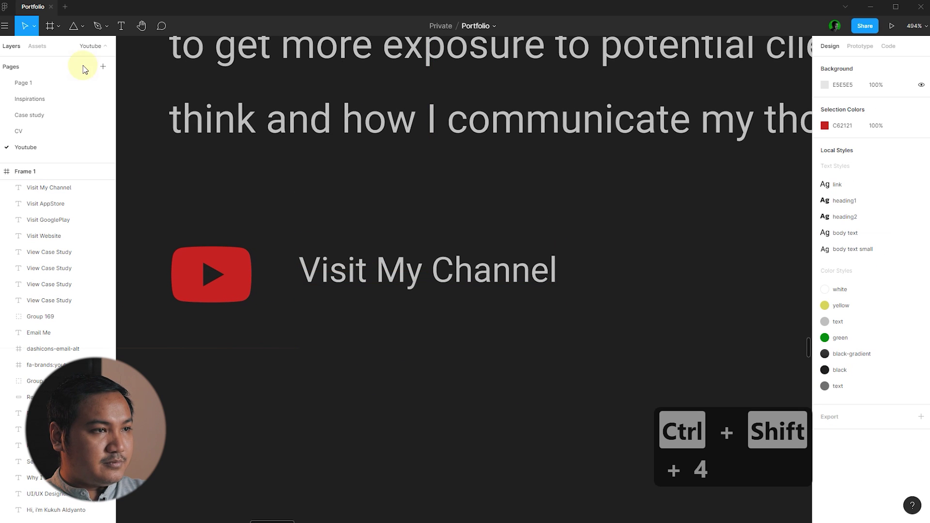
left_click(107, 27)
key("Escape")
left_click(106, 28)
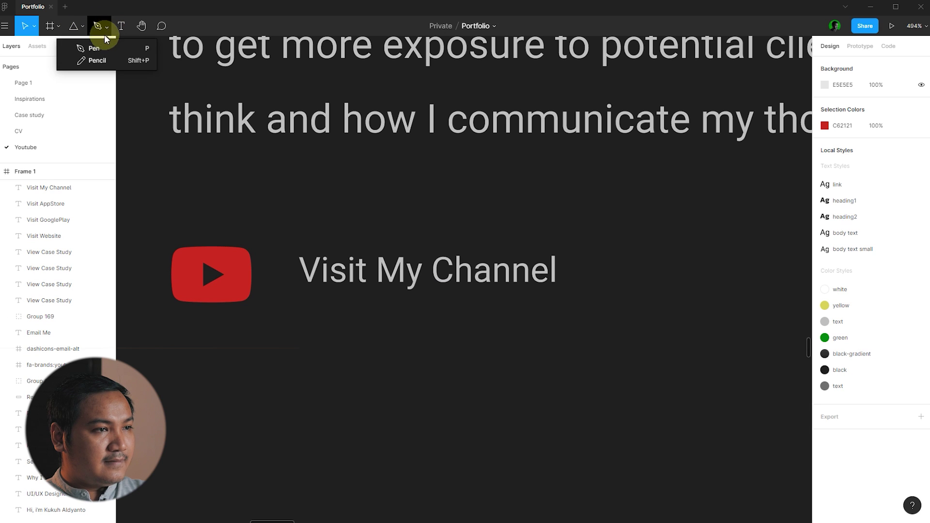
key("Escape")
- Draw a line under 'Visit My Channel' and give its stroke the green colour style
left_click(78, 28)
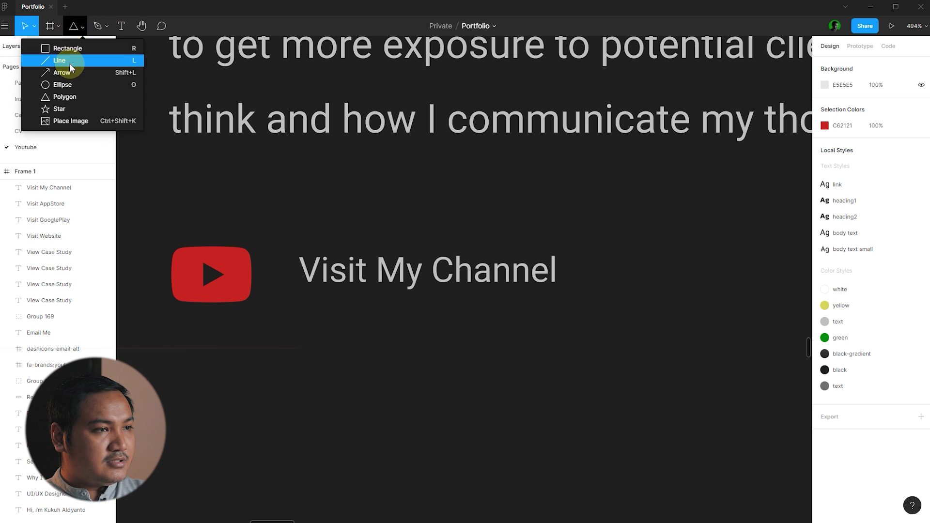
left_click(69, 61)
scroll(453, 328, "up", 5)
left_click_drag(194, 289, 632, 307)
left_click(905, 292)
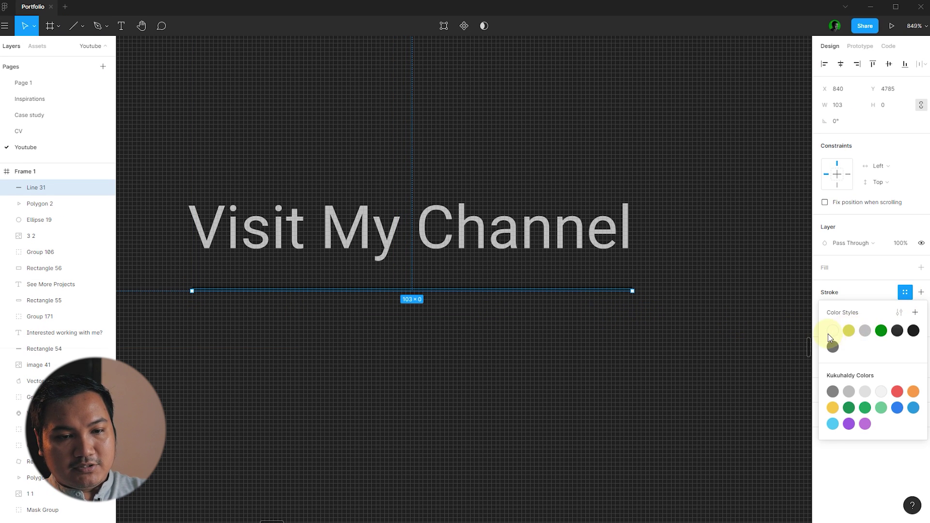
left_click(881, 328)
left_click(681, 356)
scroll(371, 341, "down", 8)
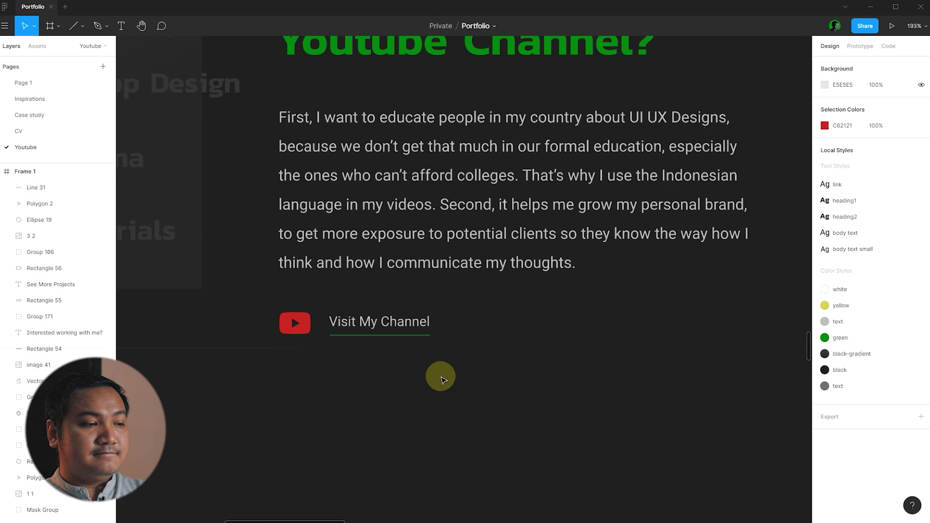
scroll(426, 376, "down", 2)
scroll(356, 344, "up", 3)
- Select the green underline together with the 'Visit My Channel' text
left_click(426, 326)
scroll(321, 311, "up", 5)
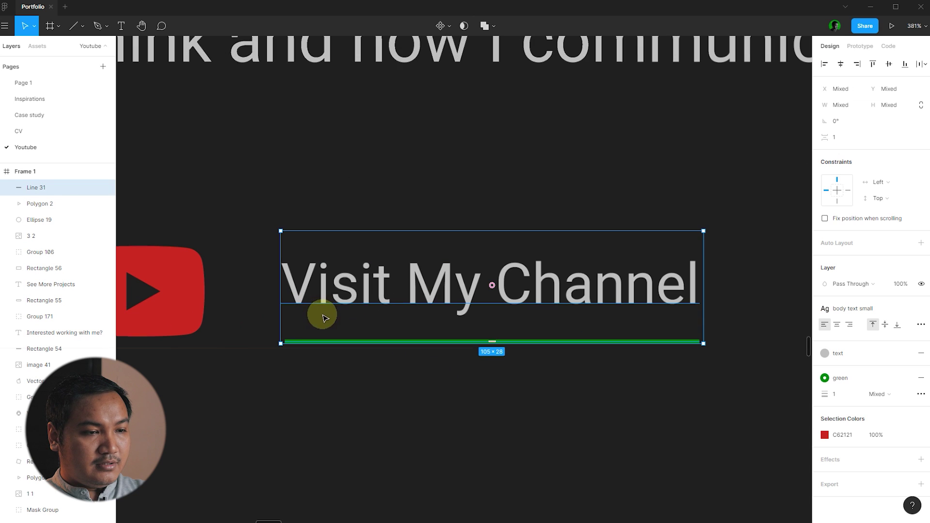
left_click(333, 281, "shift")
- Draw a straight arrow shaft after 'Visit My Channel'
left_click(328, 400)
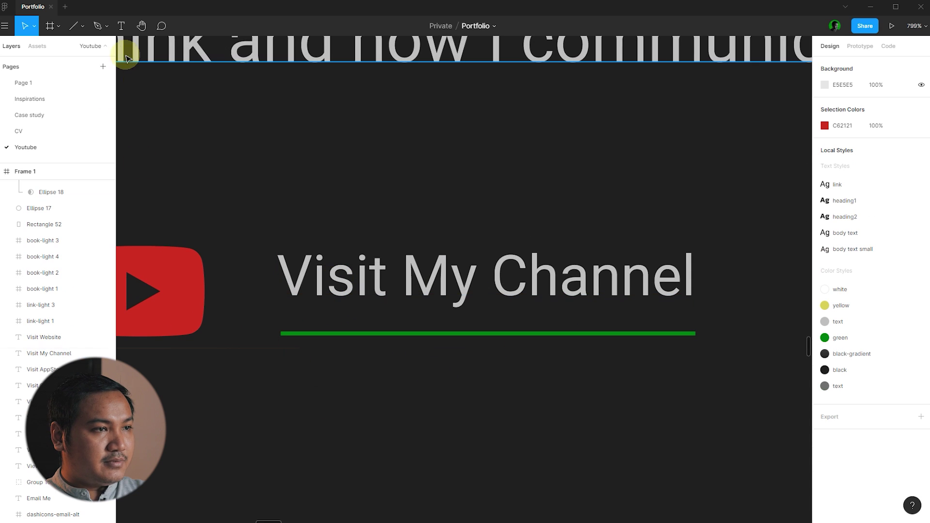
left_click(97, 26)
scroll(193, 226, "down", 3)
left_click(469, 263)
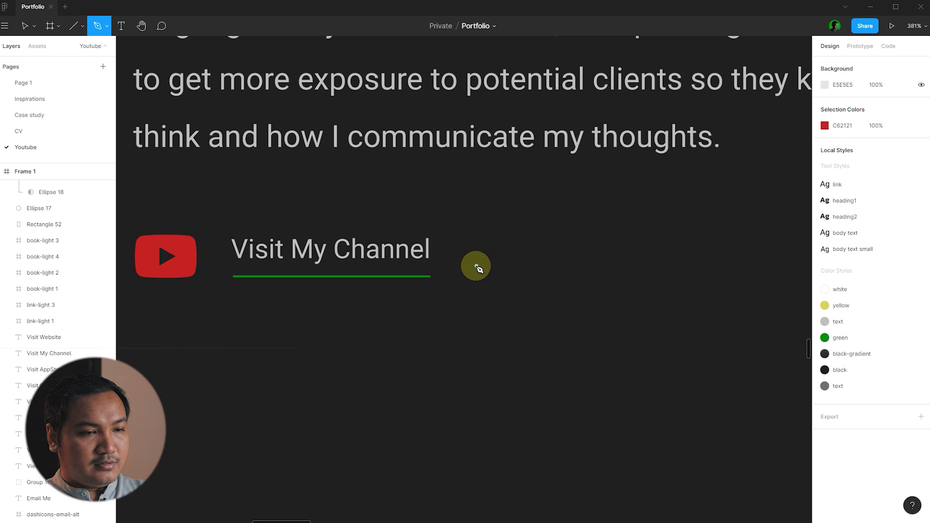
scroll(473, 264, "up", 5)
left_click(553, 249)
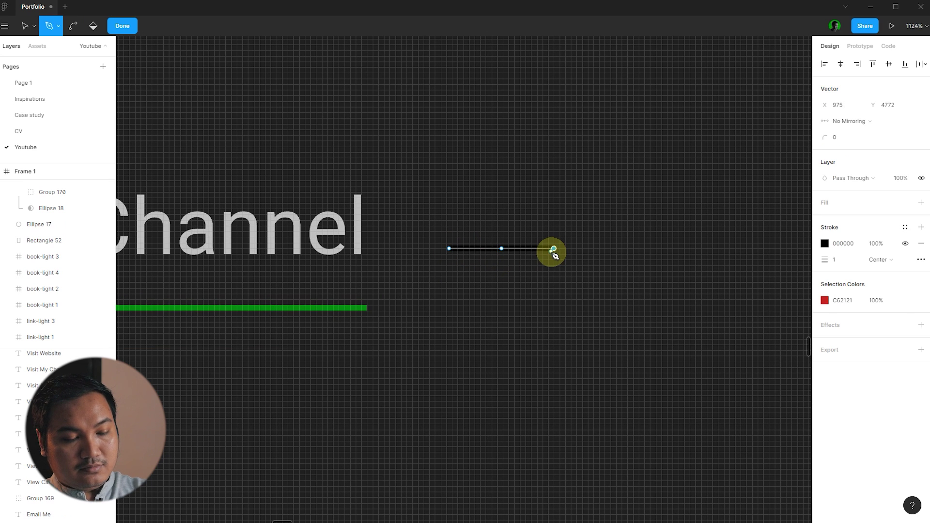
key("Return")
- Draw a three-point arrowhead at the right end of the shaft
left_click(106, 27)
scroll(557, 227, "up", 5)
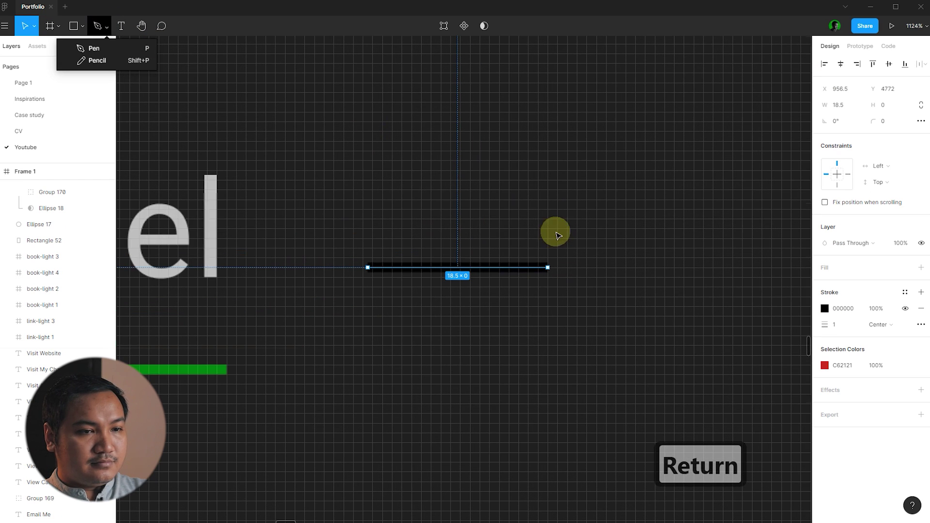
left_click(94, 48)
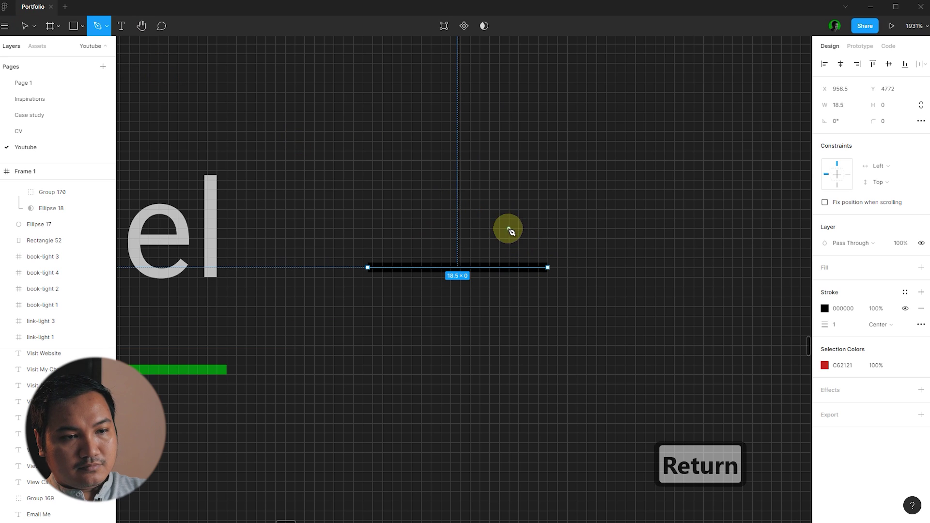
left_click(508, 228)
left_click(547, 267)
left_click(508, 306)
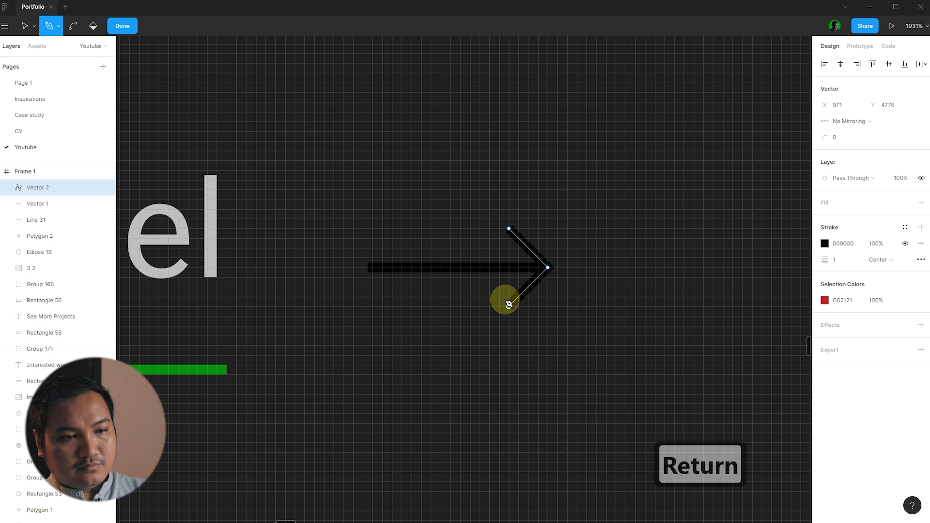
key("Return")
- Apply the grey 'text' colour style to both arrow strokes
left_click(629, 286)
left_click_drag(502, 250, 489, 283)
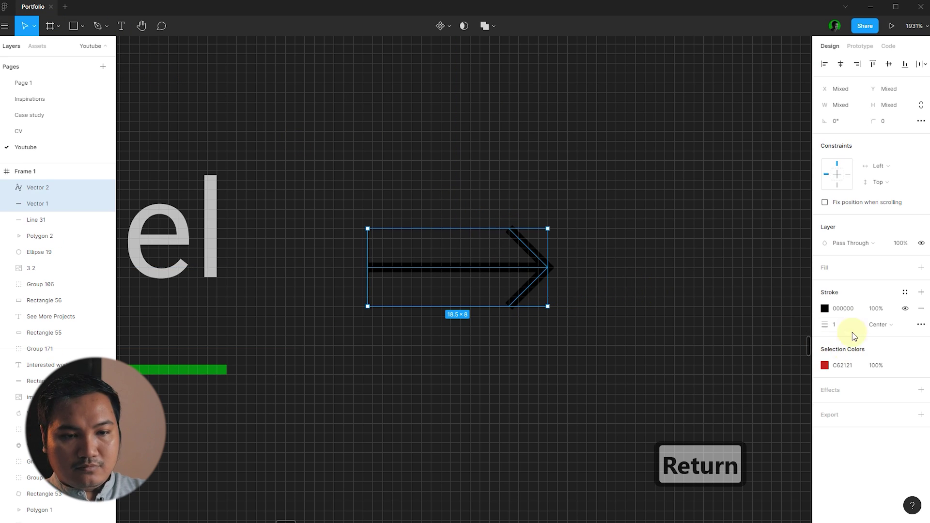
left_click(905, 292)
left_click(865, 330)
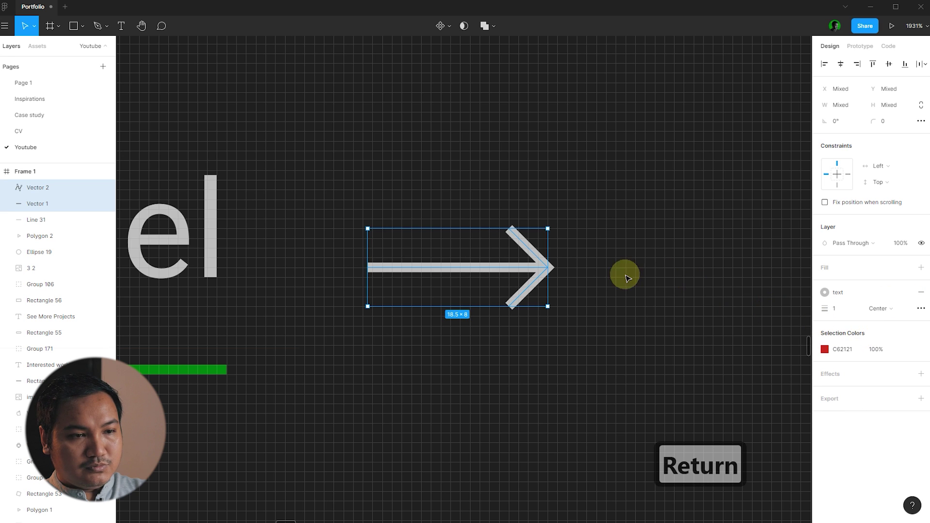
- Group the YouTube logo, 'Visit My Channel' link and arrow
left_click(622, 272)
scroll(482, 255, "down", 10)
scroll(574, 259, "down", 5)
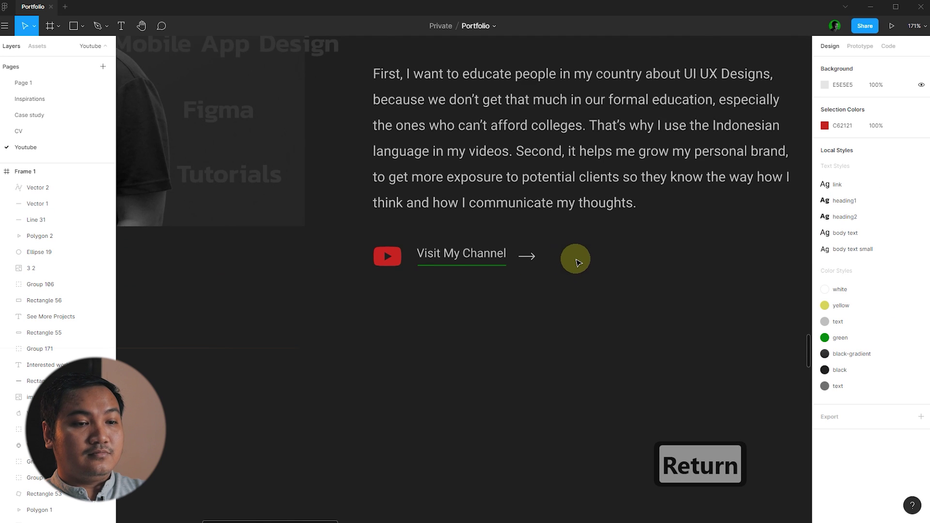
scroll(557, 284, "up", 4)
left_click_drag(609, 302, 186, 245)
key("ctrl+g")
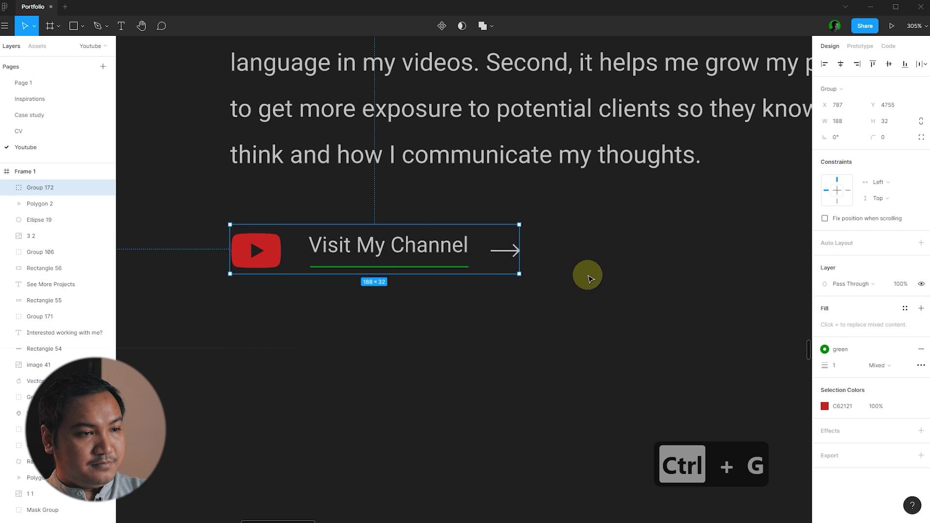
left_click(588, 274)
scroll(599, 300, "down", 5)
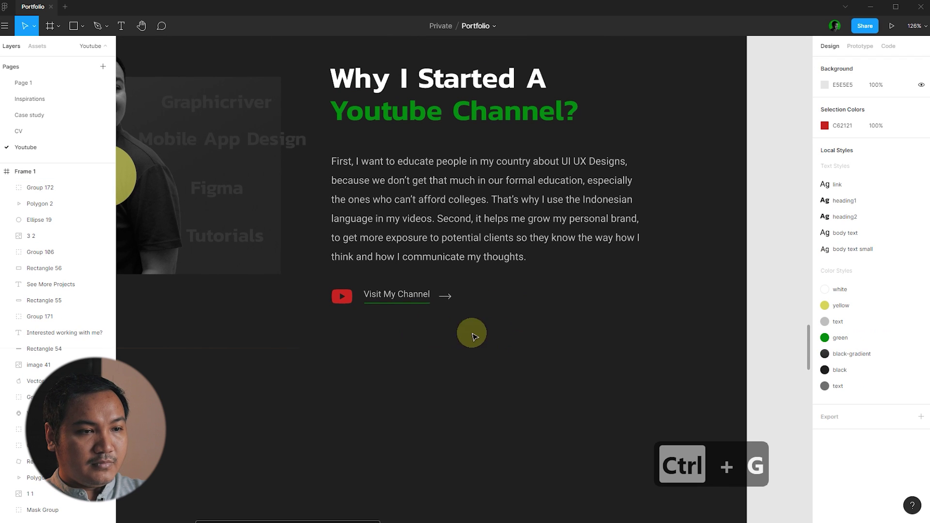
- Move the video thumbnail layers slightly down
left_click(409, 304)
scroll(409, 304, "down", 5)
left_click_drag(412, 344, 224, 196)
left_click_drag(310, 235, 310, 241)
scroll(310, 241, "up", 3)
left_click(474, 292)
scroll(509, 282, "down", 1)
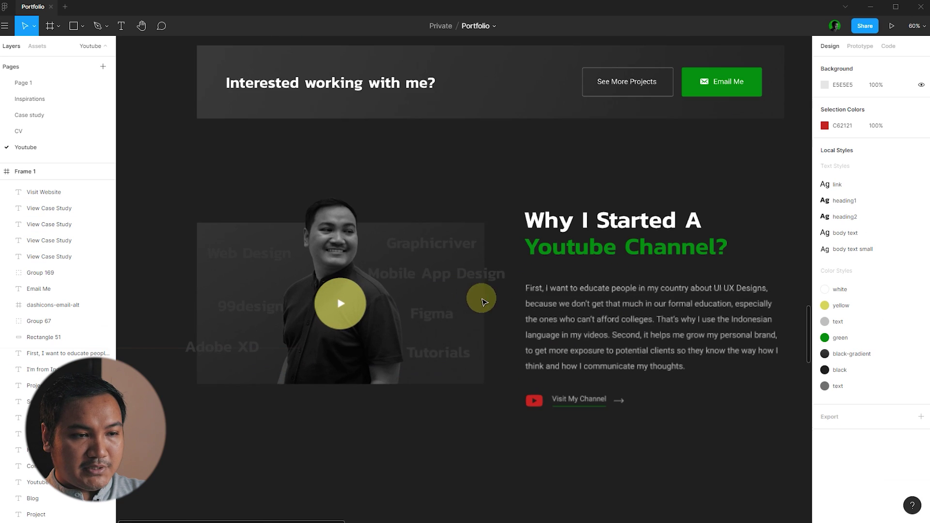
- Scale the five video thumbnail layers down to 569×332
left_click_drag(501, 405, 173, 224)
left_click_drag(504, 385, 481, 370)
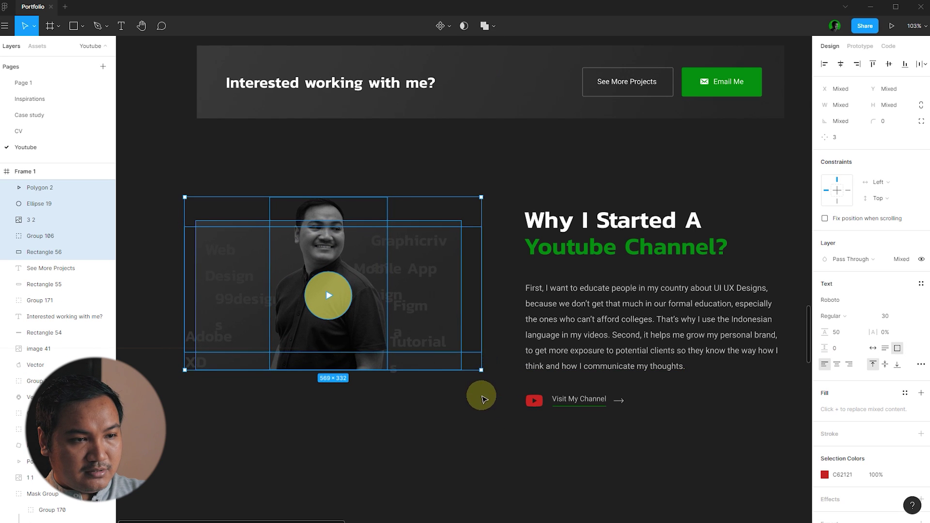
left_click(479, 397)
- Shift the thumbnail and text block slightly lower together
left_click(411, 272)
scroll(550, 376, "down", 5)
left_click_drag(551, 376, 270, 218)
left_click_drag(454, 281, 454, 282)
left_click(695, 272)
scroll(660, 278, "down", 1)
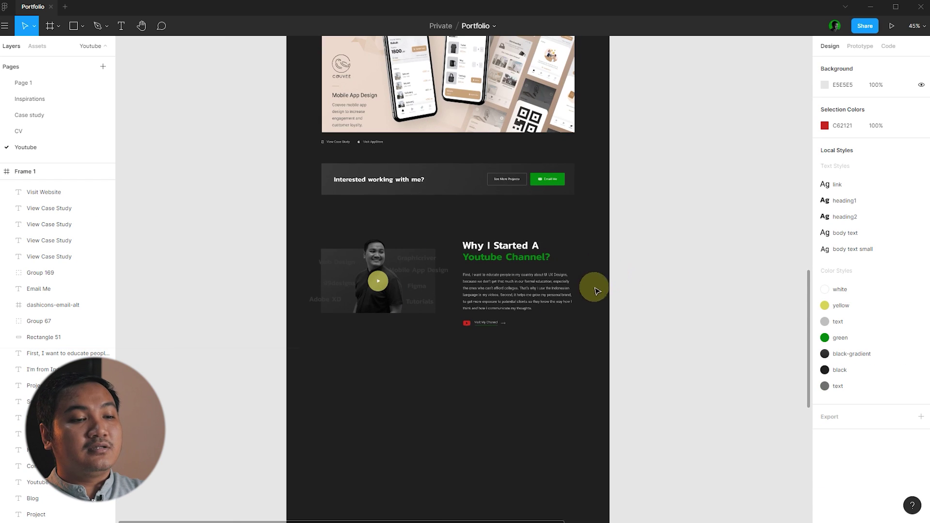
left_click_drag(364, 250, 361, 249)
scroll(507, 310, "up", 3)
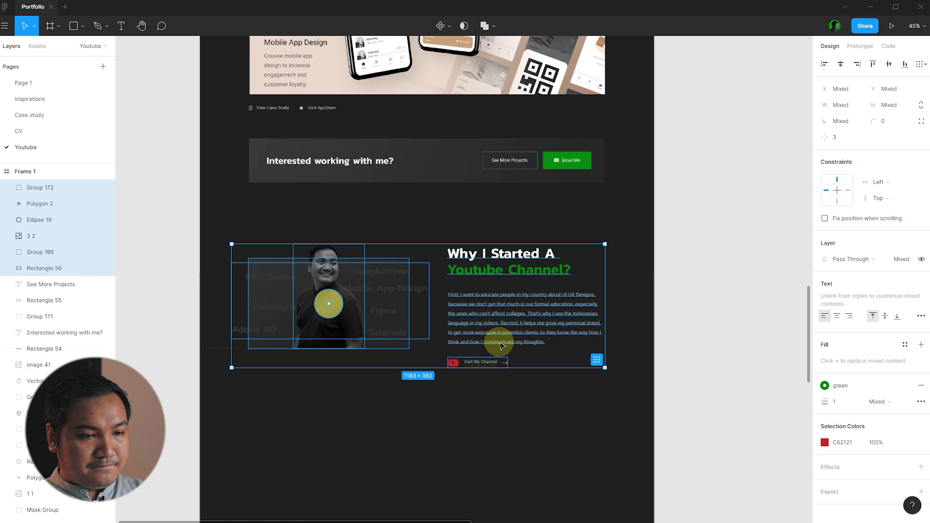
left_click(442, 328)
scroll(451, 326, "down", 5)
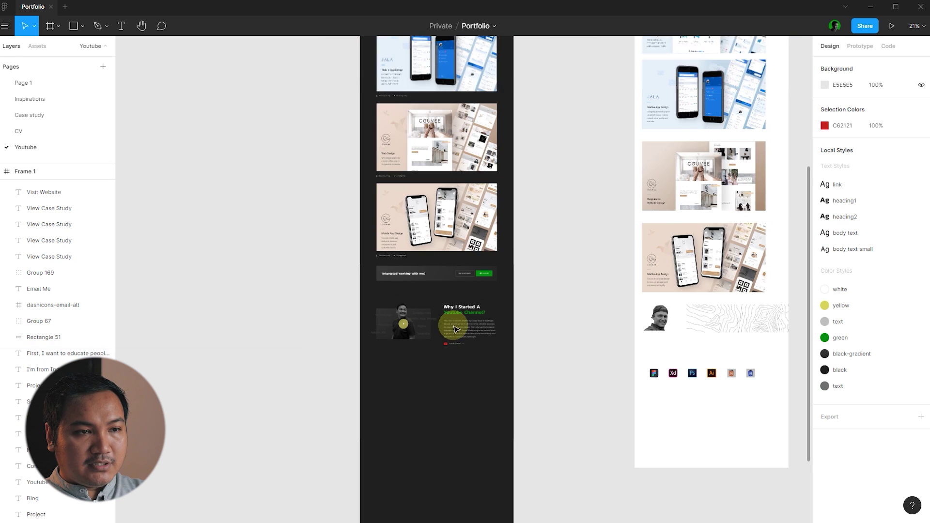
scroll(461, 207, "up", 2)
scroll(455, 198, "up", 5)
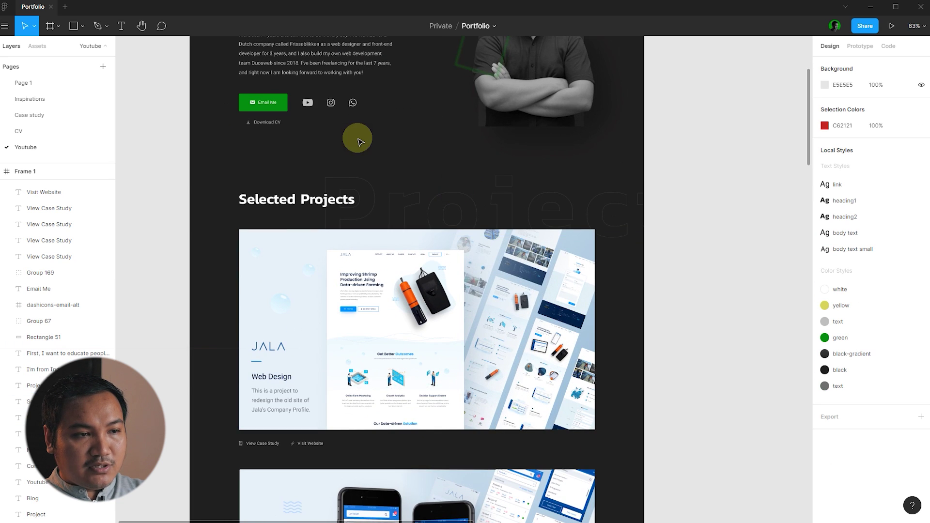
- Duplicate the large outlined 'Projects' word downward and retype it as 'Youtube'
left_click(445, 183)
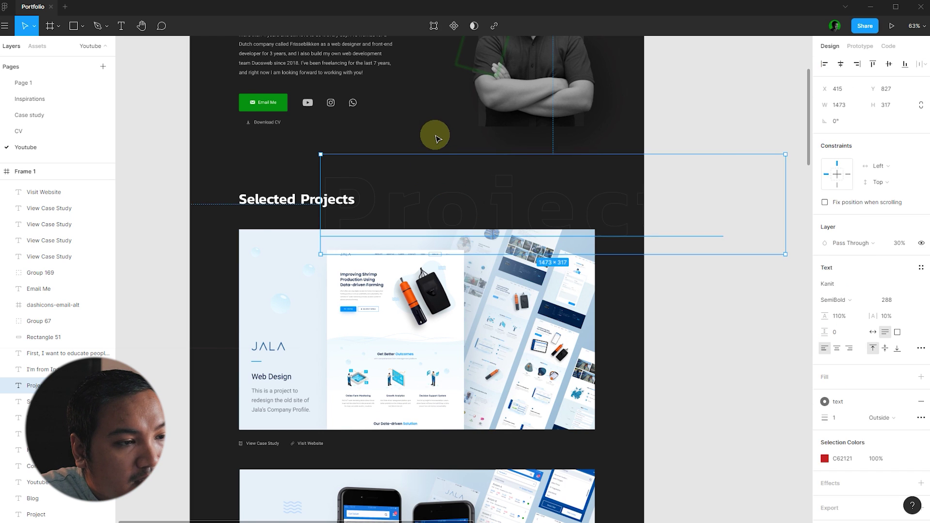
left_click(434, 135)
scroll(434, 136, "down", 4)
scroll(434, 135, "down", 4)
left_click(446, 147)
left_click_drag(446, 148, 434, 430)
scroll(434, 430, "up", 5)
double_click(436, 387)
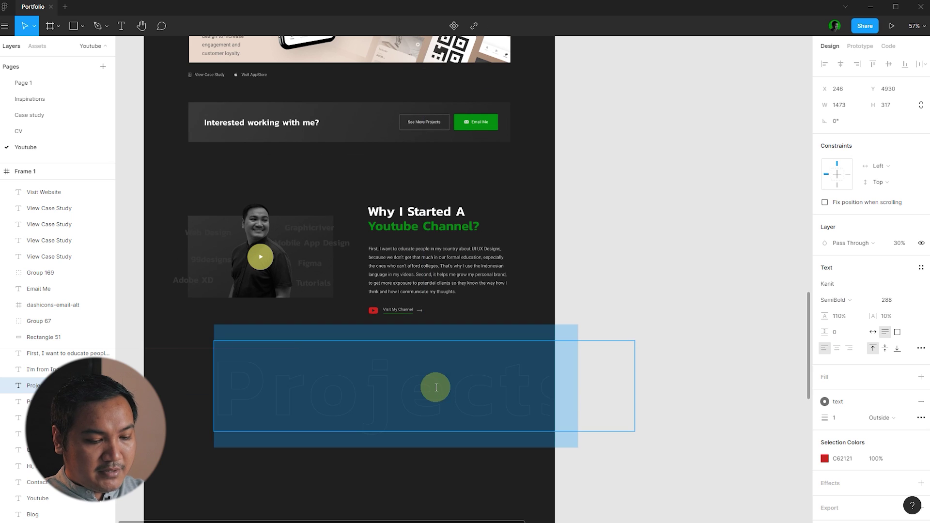
type("Youtube")
key("Escape")
- Move the 'Youtube' word up behind the photo and send it to the back
scroll(688, 373, "down", 2)
left_click(702, 380)
left_click_drag(443, 394, 391, 223)
scroll(320, 225, "up", 3)
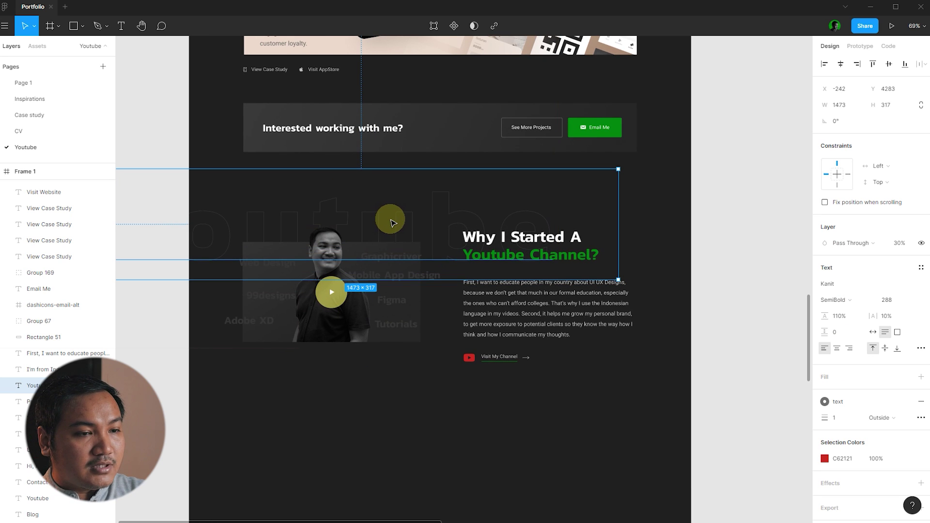
right_click(391, 222)
left_click(415, 295)
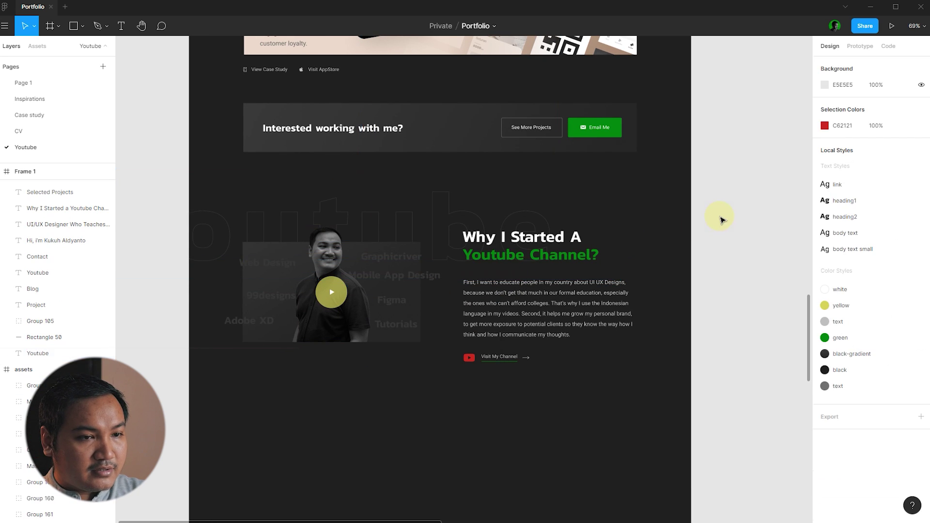
left_click(708, 218)
scroll(705, 220, "up", 2)
left_click_drag(348, 204, 342, 202)
- Set the 'Youtube' background word's layer opacity to 20%
left_click(646, 202)
scroll(646, 201, "down", 3)
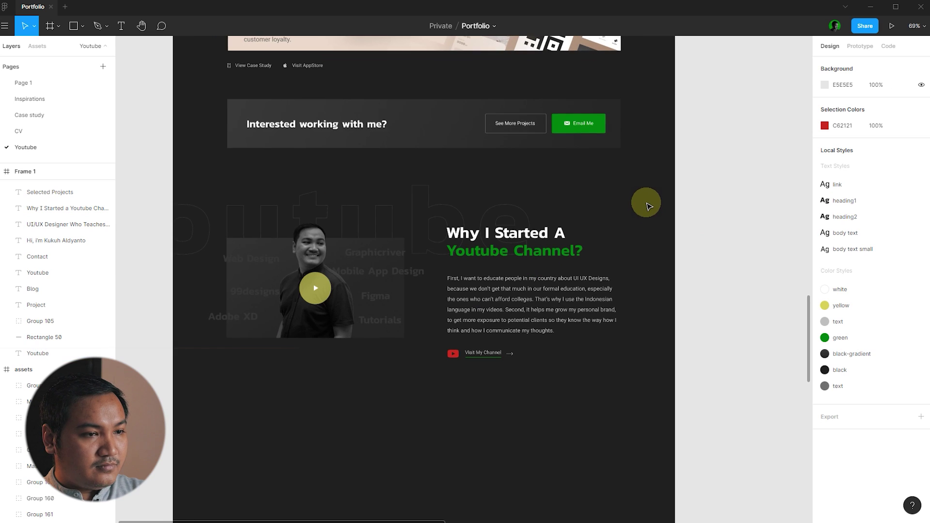
left_click(454, 208)
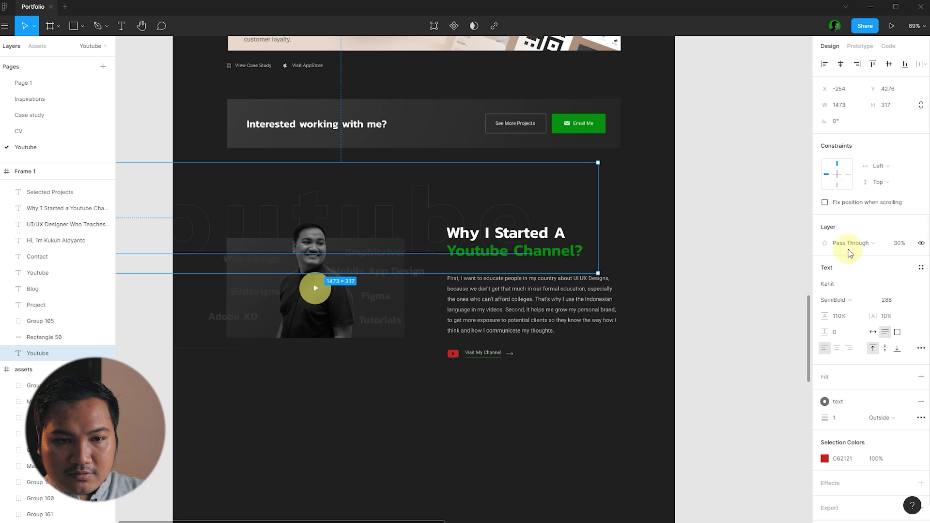
left_click(906, 245)
type("20")
key("Return")
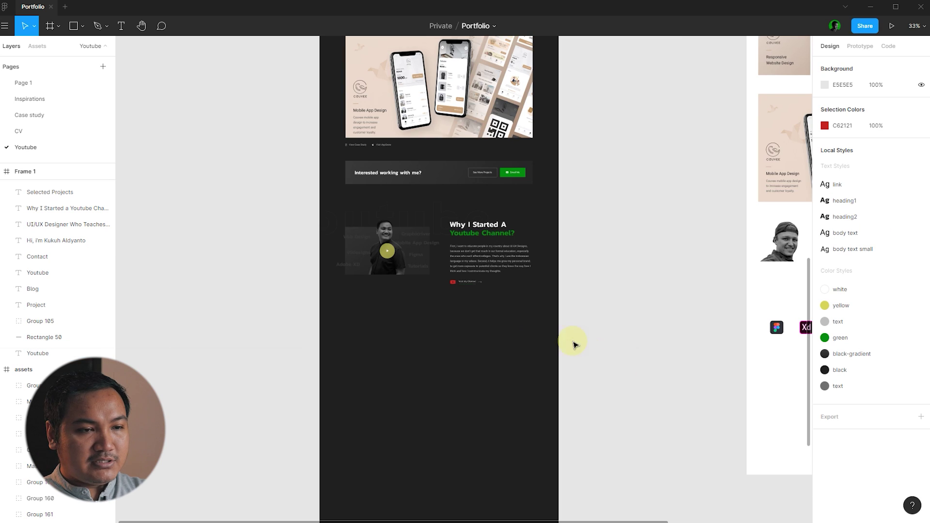
scroll(431, 232, "up", 5)
scroll(373, 256, "up", 2)
scroll(373, 256, "down", 1)
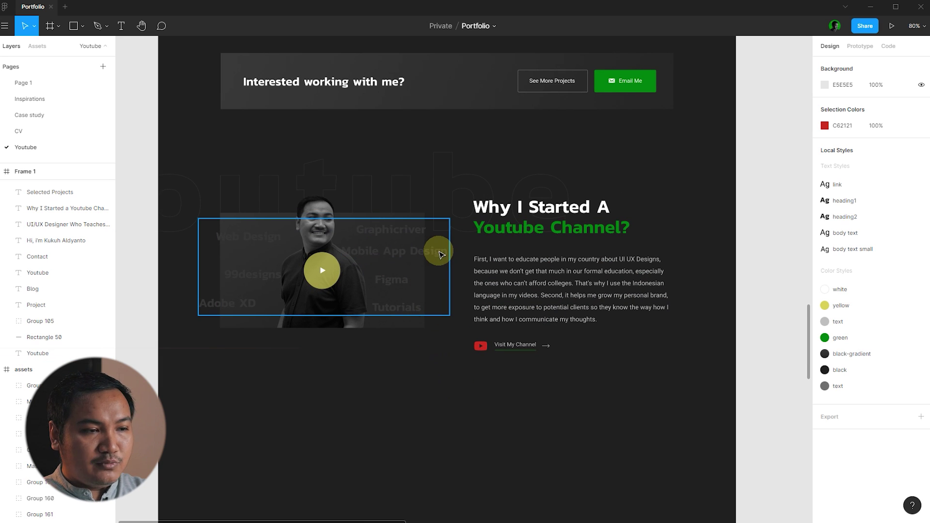
left_click(440, 255)
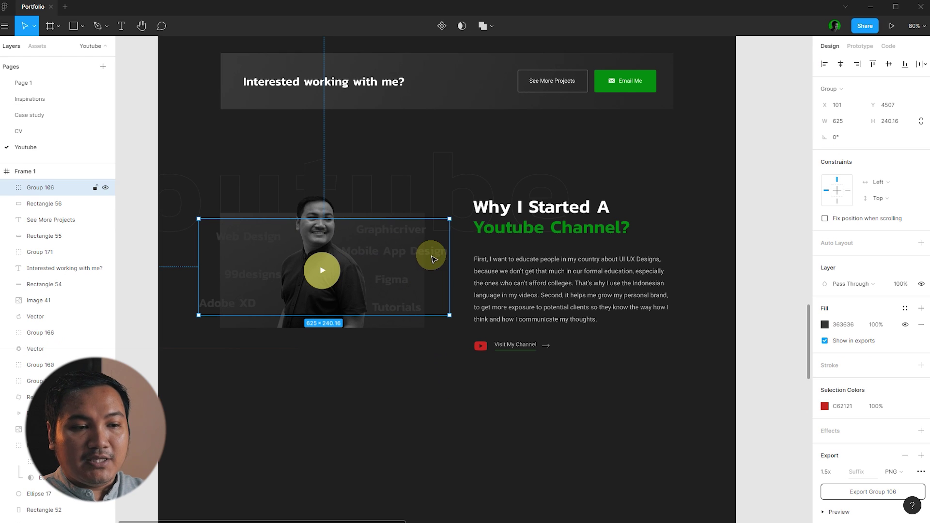
left_click(712, 229)
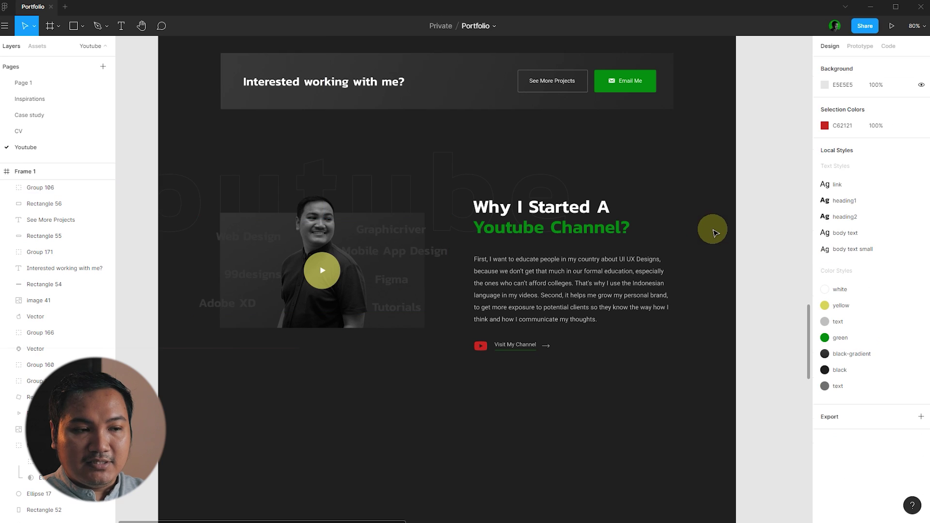
left_click(415, 266)
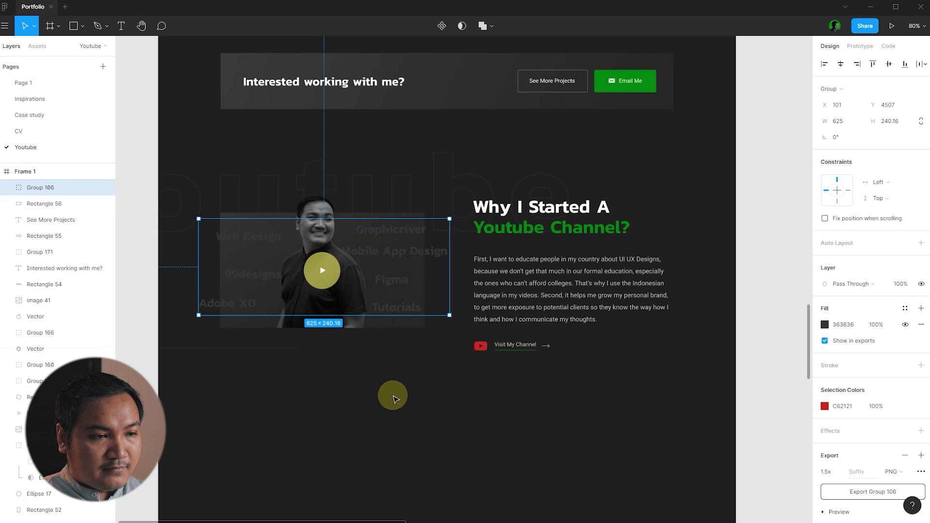
left_click(391, 395)
left_click(334, 284)
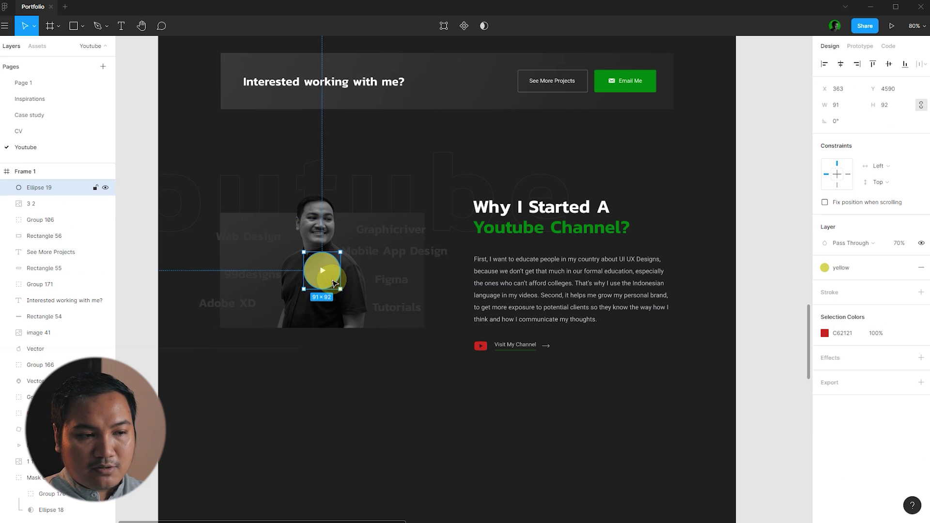
left_click(754, 291)
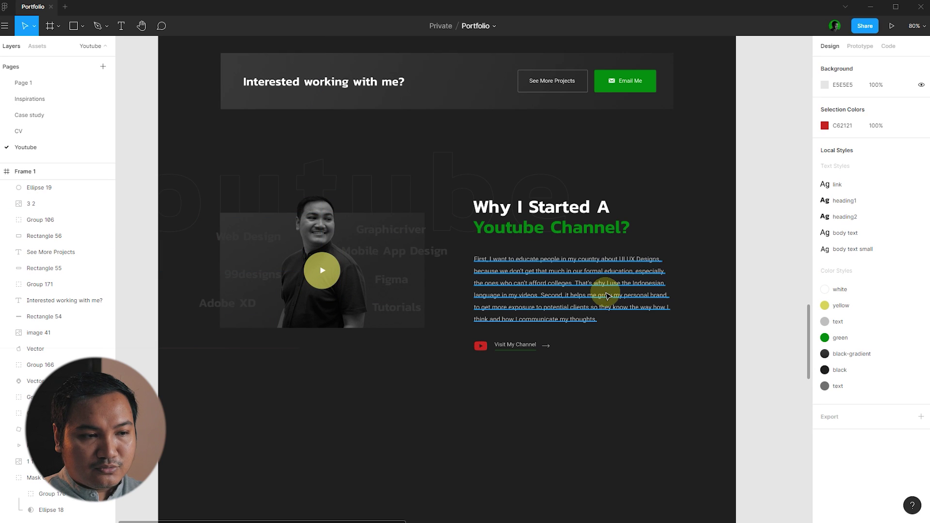
scroll(606, 291, "up", 2)
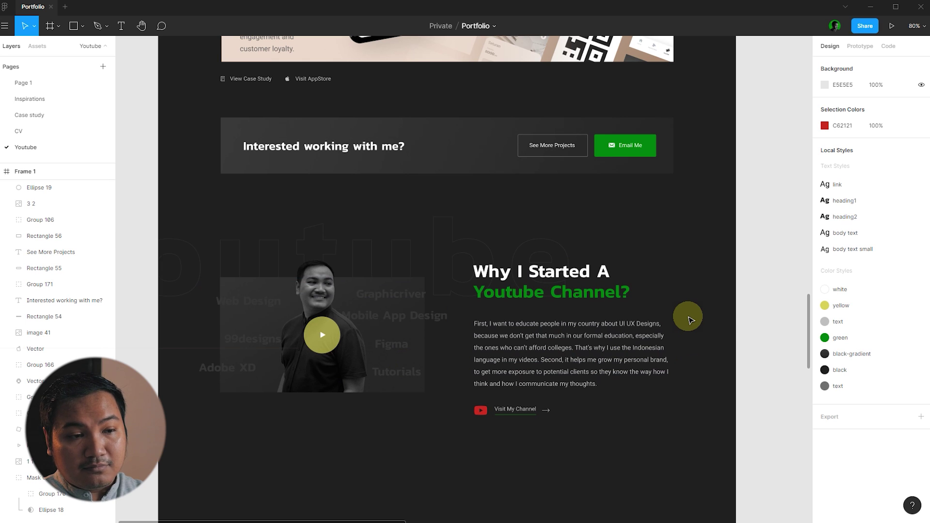
scroll(687, 312, "down", 1)
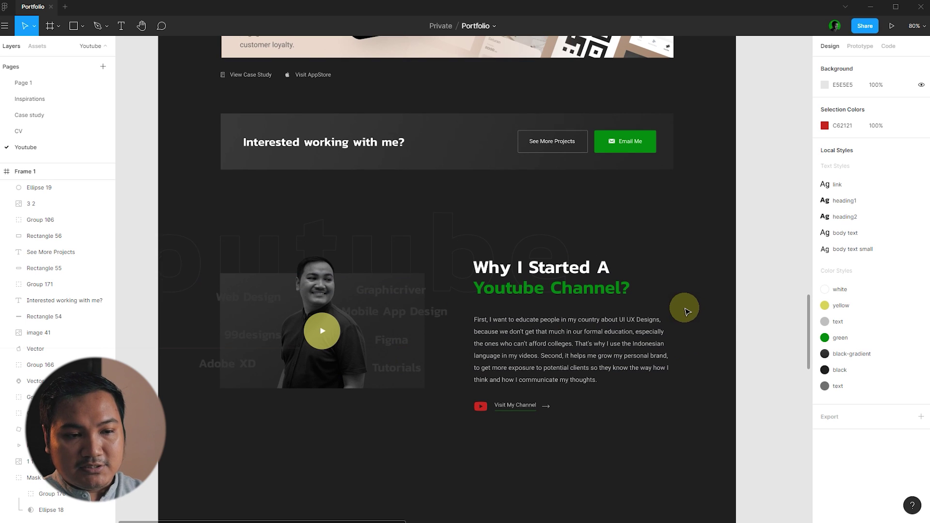
scroll(697, 385, "up", 2, "ctrl")
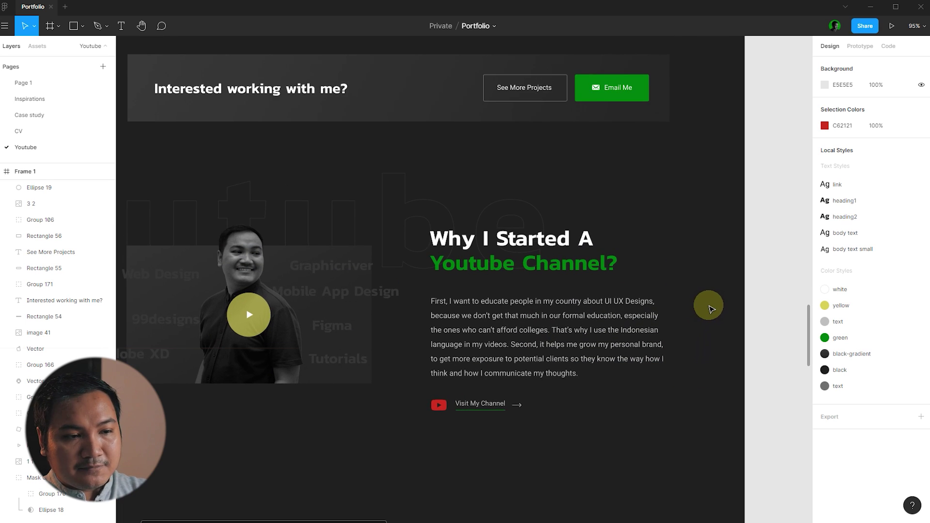
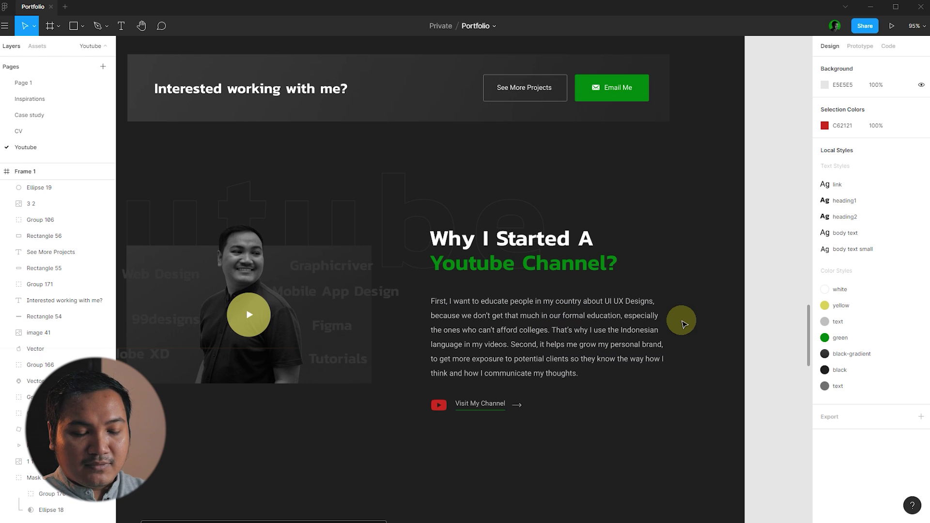
- Check the Youtube story paragraph by selecting it, then scroll down the page
left_click(646, 324)
left_click(731, 320)
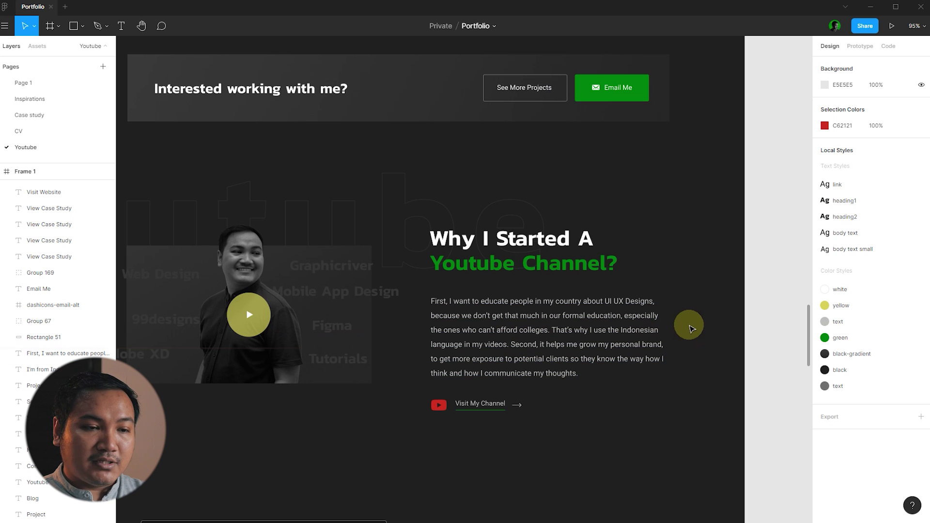
left_click(652, 334)
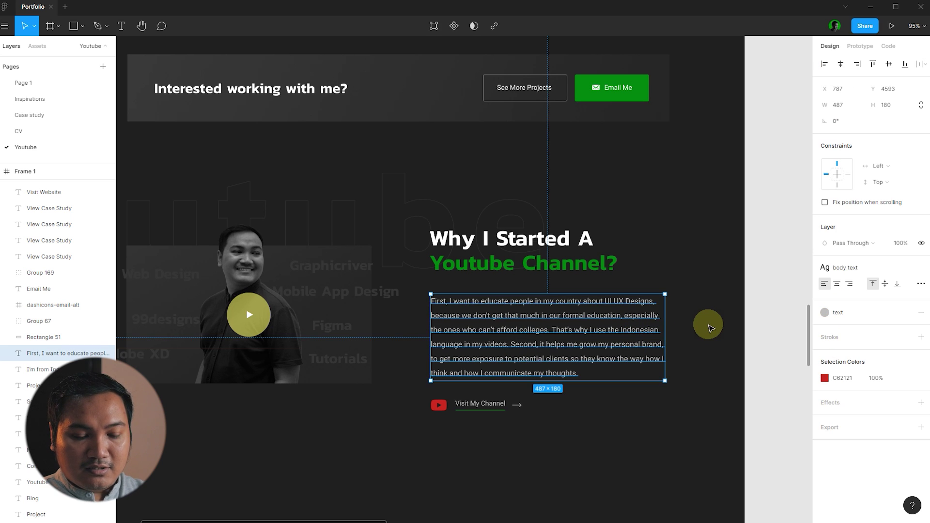
left_click(707, 326)
left_click(626, 324)
left_click(727, 336)
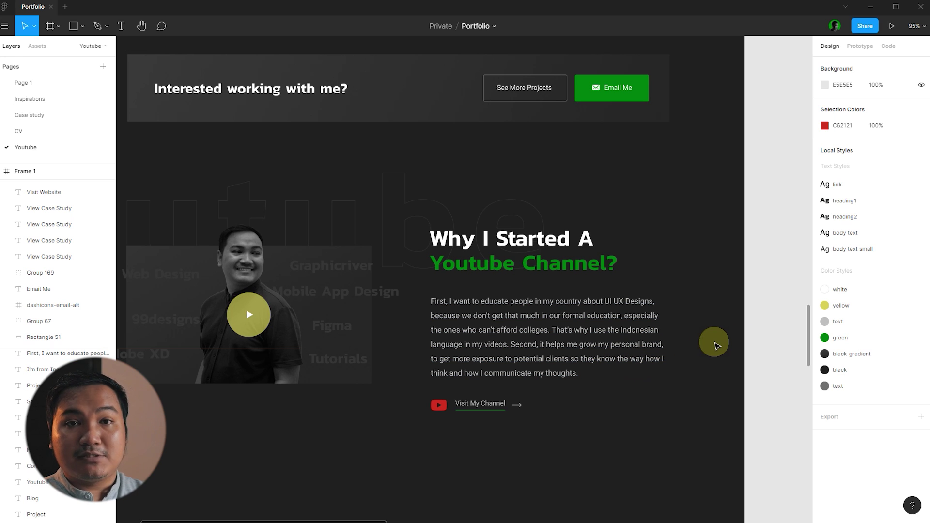
scroll(716, 345, "down", 3)
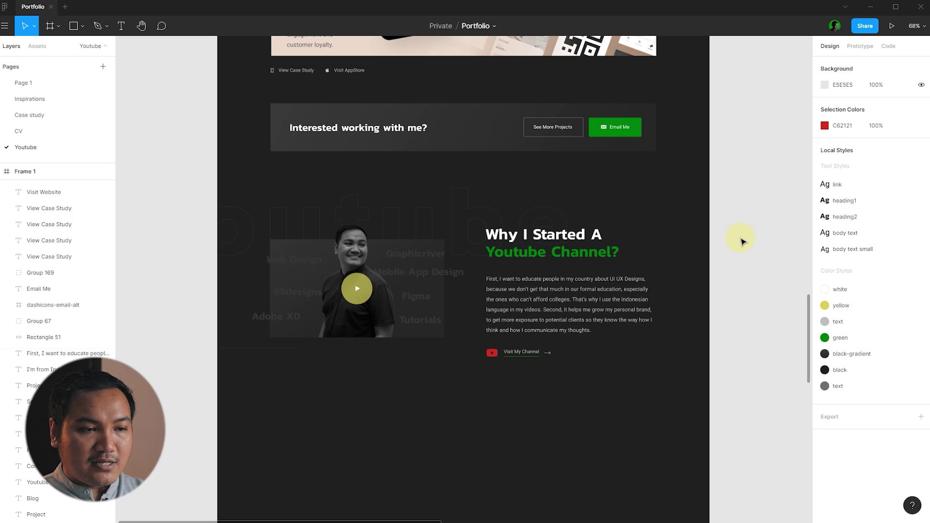
scroll(502, 225, "down", 5)
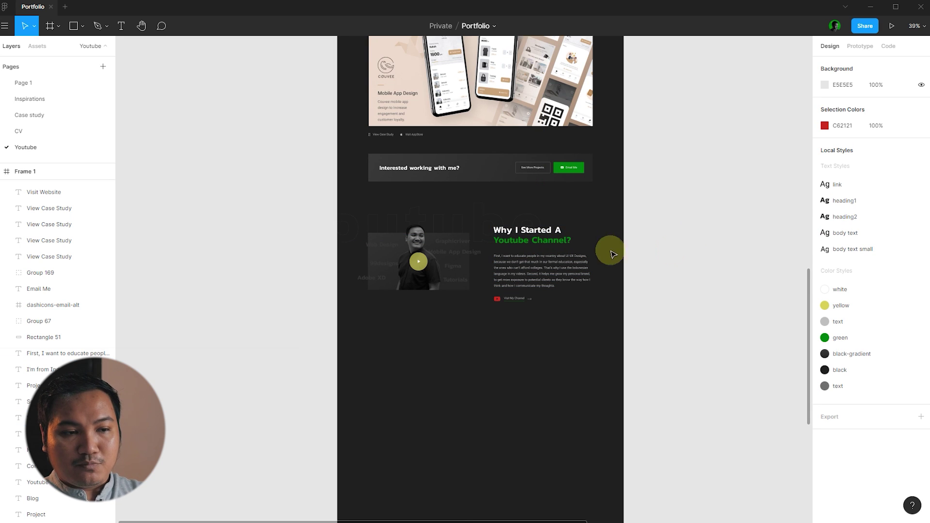
- Duplicate the 'Why I Started A' heading lower down and retype it as 'Why Hire Me?'
left_click(541, 242)
left_click(660, 241)
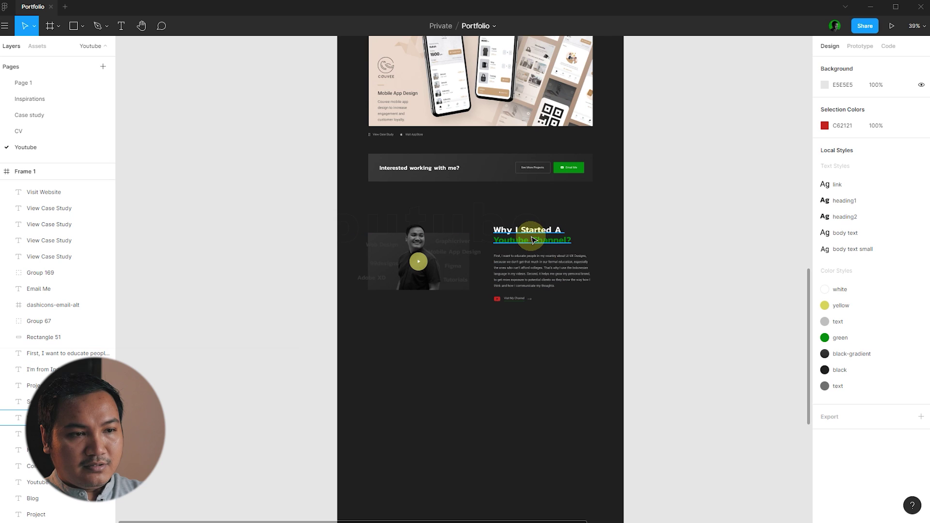
left_click_drag(533, 240, 472, 364)
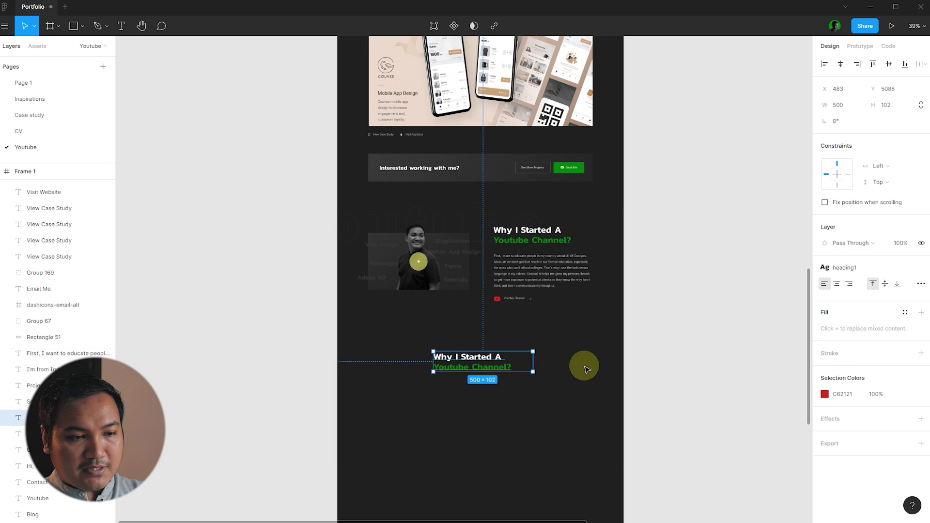
double_click(472, 364)
type("Why")
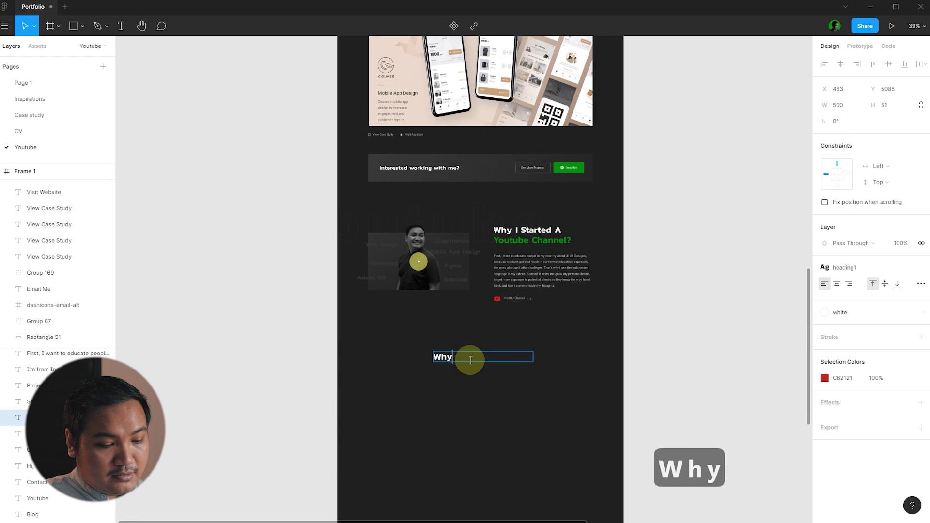
type(" Hire Me")
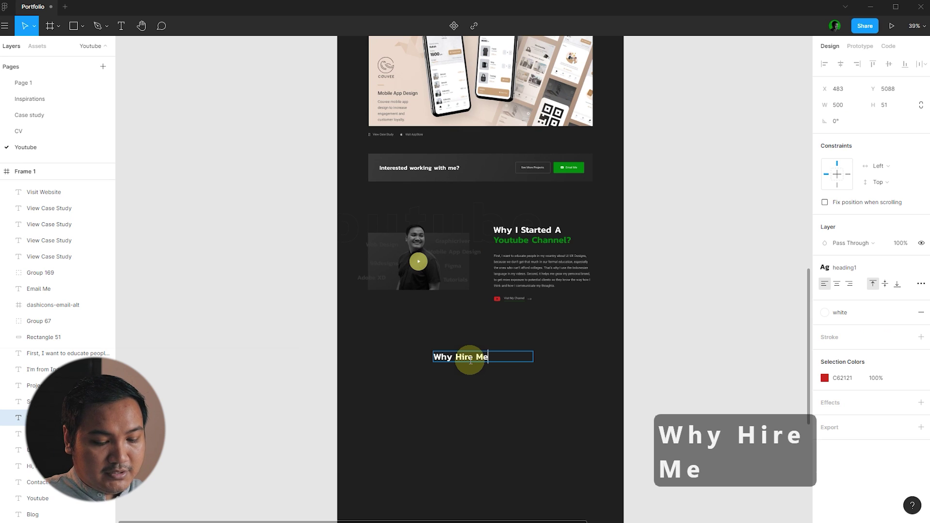
key("Escape")
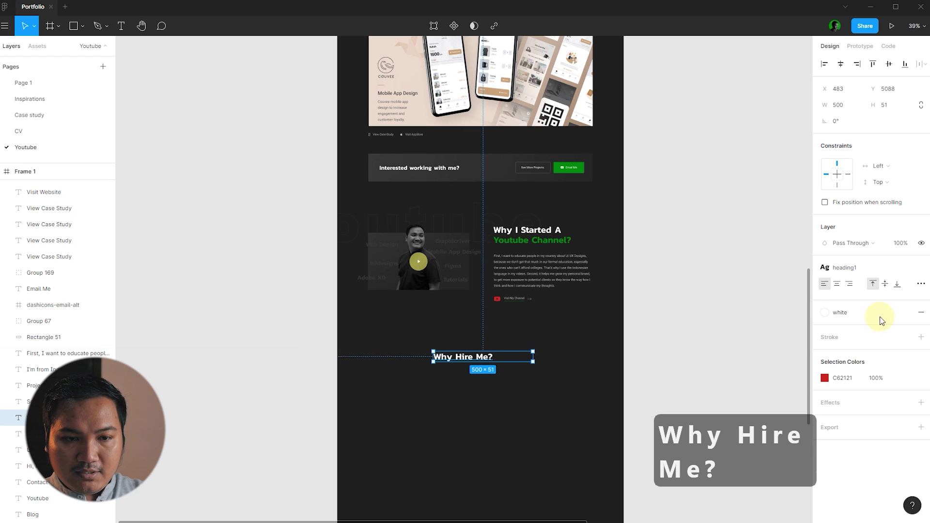
- Give 'Why Hire Me?' Auto width, centre it horizontally with Alt+H, and move it up
left_click(921, 284)
left_click(771, 376)
left_click(602, 342)
left_click(477, 357)
key("alt+h")
scroll(502, 375, "up", 3)
left_click_drag(489, 342, 484, 320)
left_click(583, 330)
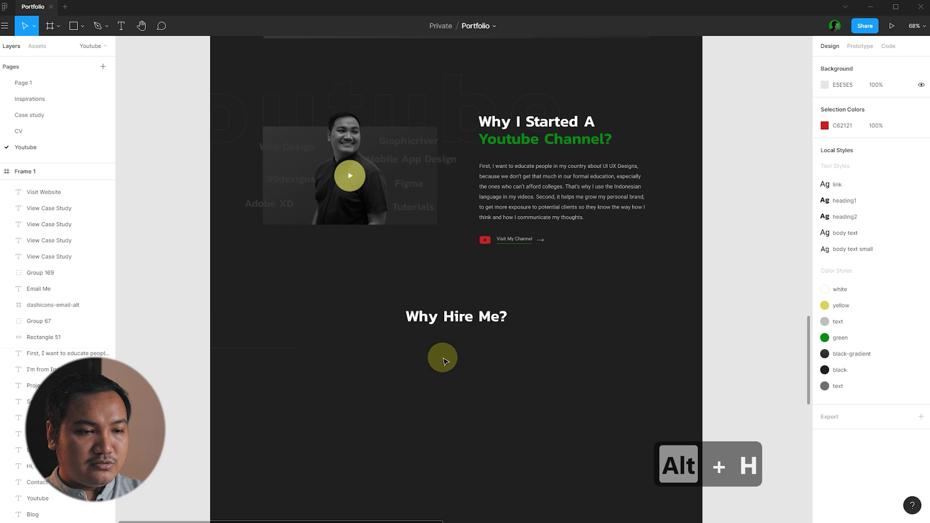
- Move the four circular portraits from the assets frame below the 'Why Hire Me?' heading
scroll(411, 352, "down", 10)
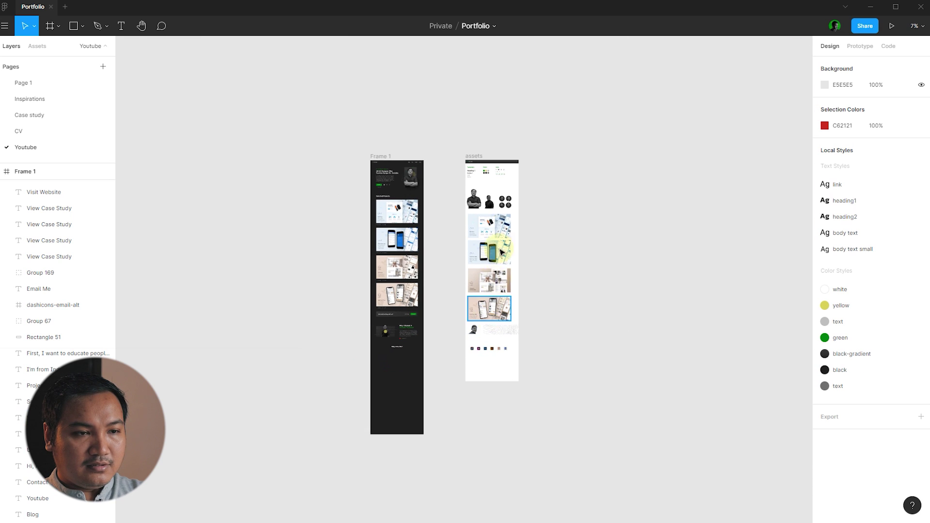
scroll(499, 199, "up", 12)
left_click_drag(677, 200, 458, 342)
scroll(692, 151, "down", 10)
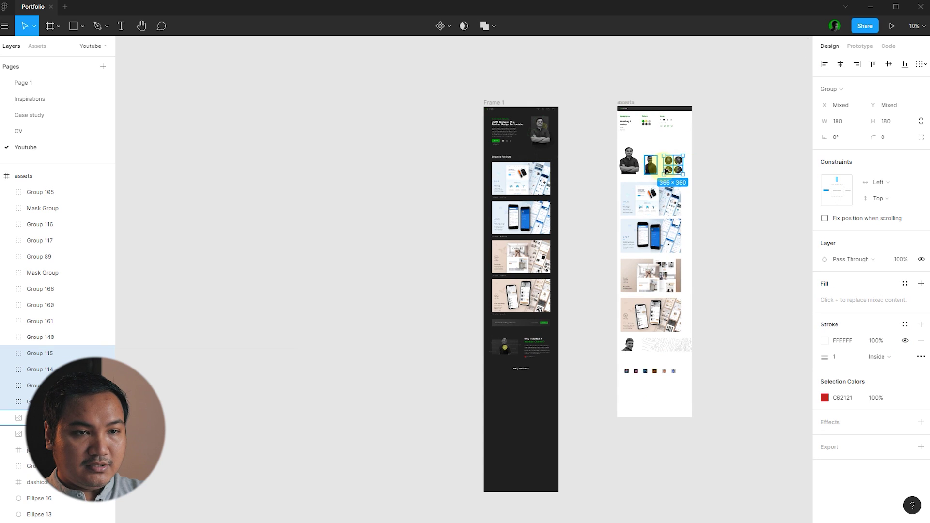
left_click_drag(680, 165, 517, 386)
scroll(517, 386, "up", 10)
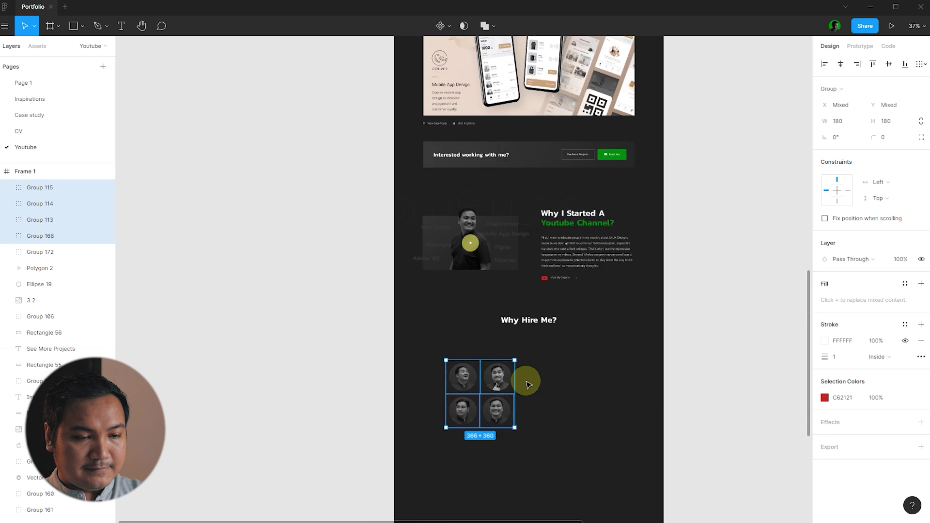
left_click(560, 389)
left_click_drag(582, 467, 373, 338)
scroll(504, 388, "down", 2)
left_click_drag(469, 402, 445, 437)
left_click(321, 311)
scroll(446, 315, "down", 4)
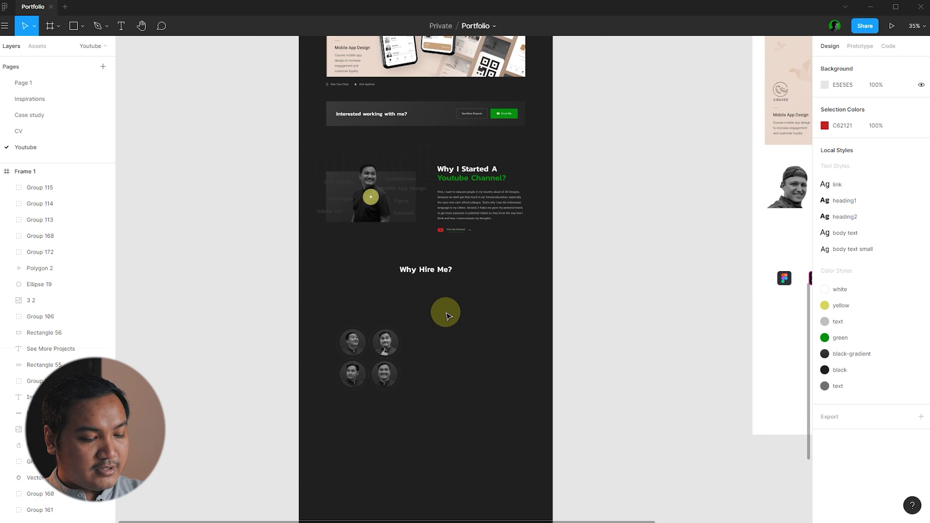
- Show the layout grid columns and position the first portrait as the row's start
key("ctrl+shift+4")
scroll(451, 326, "up", 8)
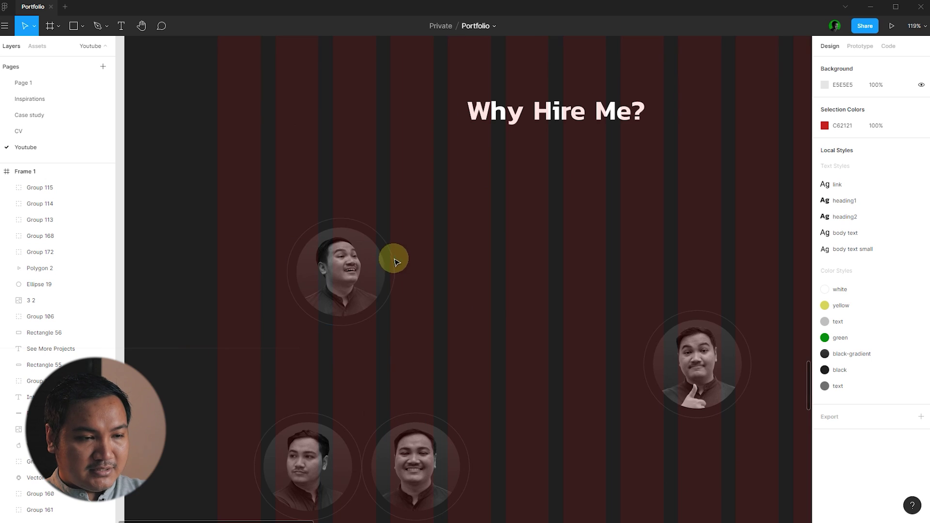
scroll(276, 269, "down", 5)
left_click(288, 274)
left_click(473, 312)
left_click(291, 358)
left_click(316, 291)
scroll(313, 286, "up", 4)
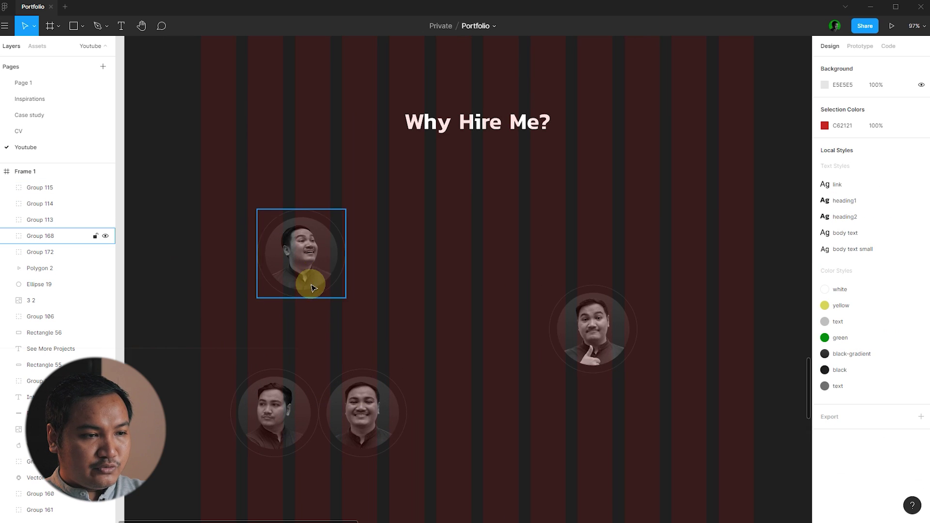
left_click(310, 305)
left_click(208, 192)
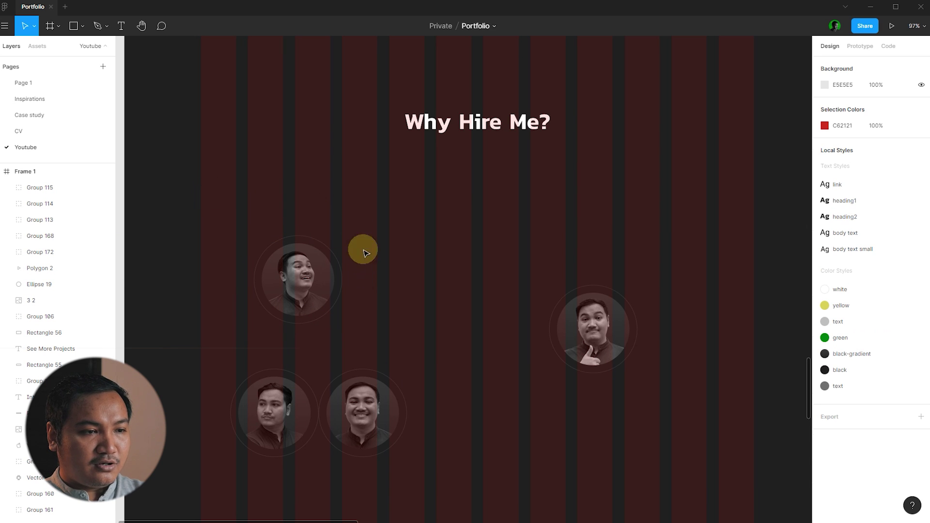
left_click(274, 285)
scroll(291, 281, "up", 5)
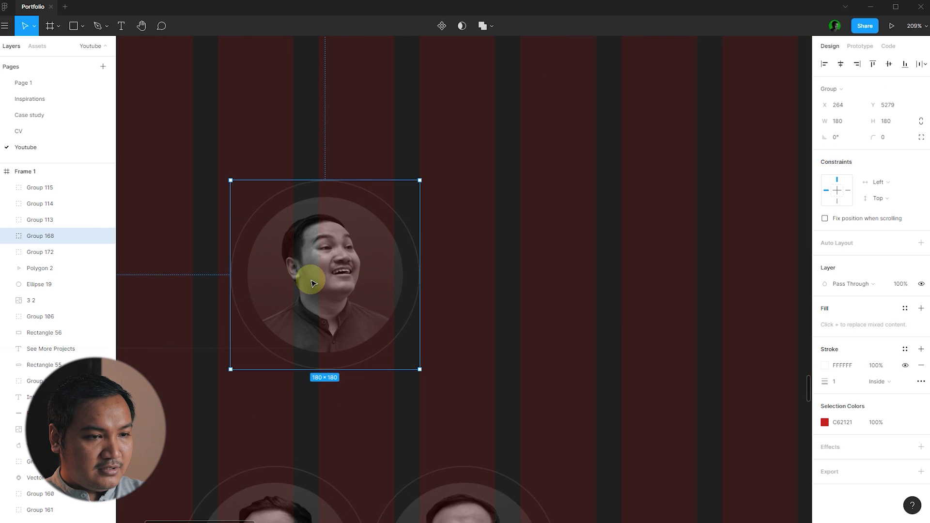
left_click_drag(303, 285, 302, 286)
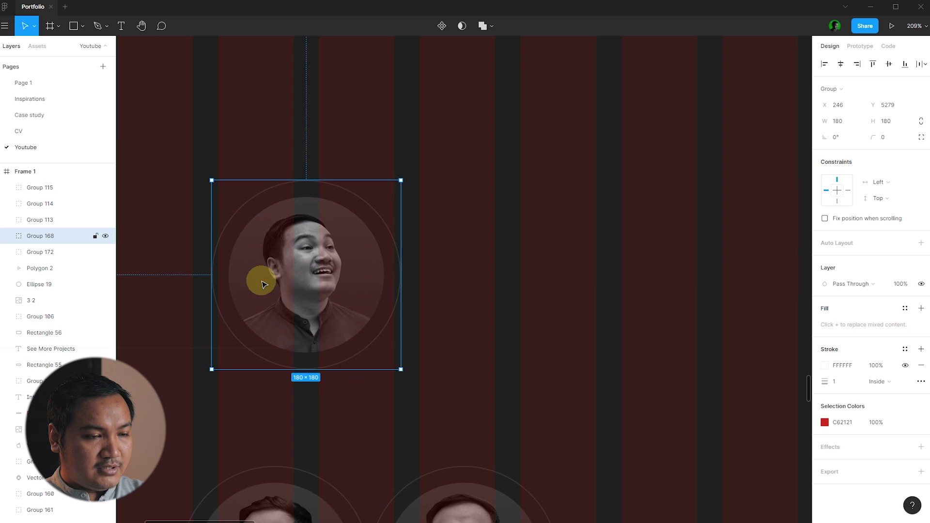
- Move the thumbs-up and bottom-left portraits into the row and readjust the first portrait
scroll(260, 280, "down", 5)
left_click_drag(592, 328, 475, 286)
scroll(475, 285, "down", 5)
left_click_drag(244, 368, 443, 290)
scroll(322, 273, "up", 2)
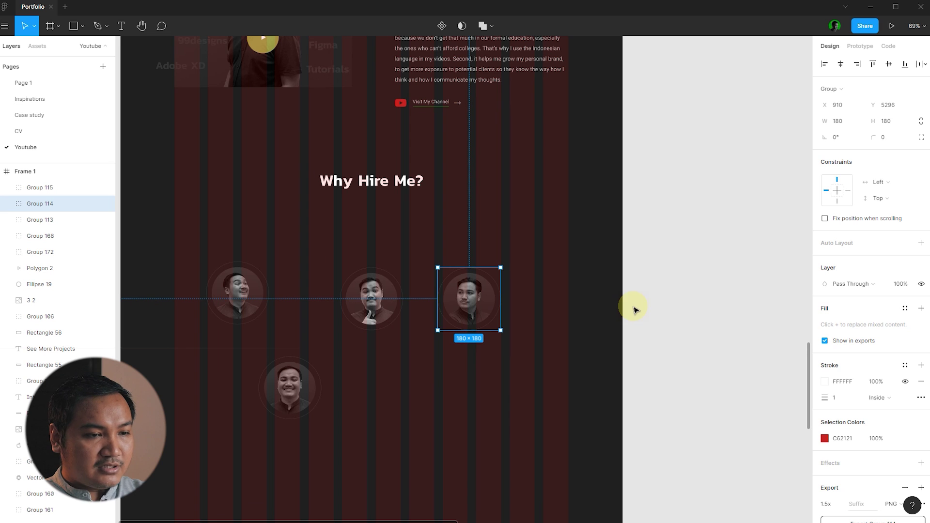
left_click(285, 251)
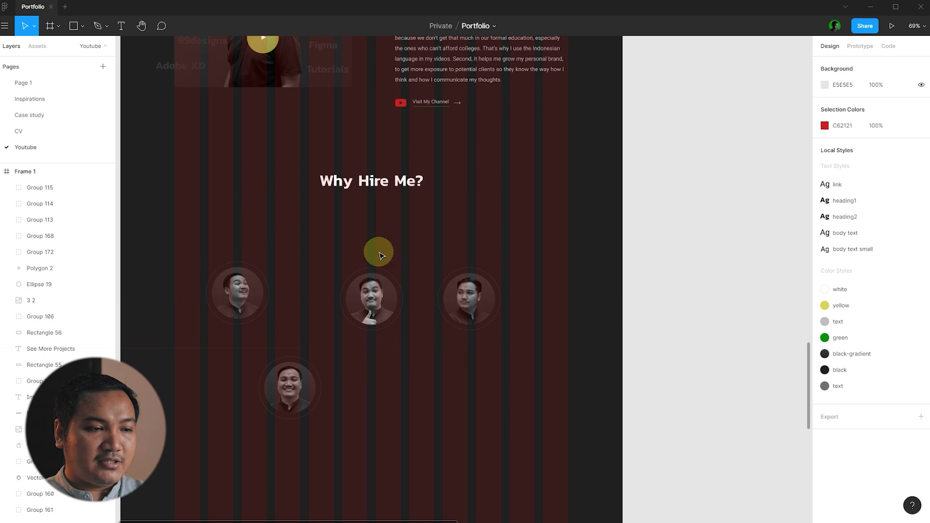
scroll(160, 290, "up", 5)
left_click_drag(391, 299, 546, 316)
scroll(547, 316, "down", 4)
left_click(658, 184)
scroll(658, 184, "down", 2)
- Top-align all four portraits with Alt+W and move the row up toward the heading
left_click_drag(332, 268, 500, 198)
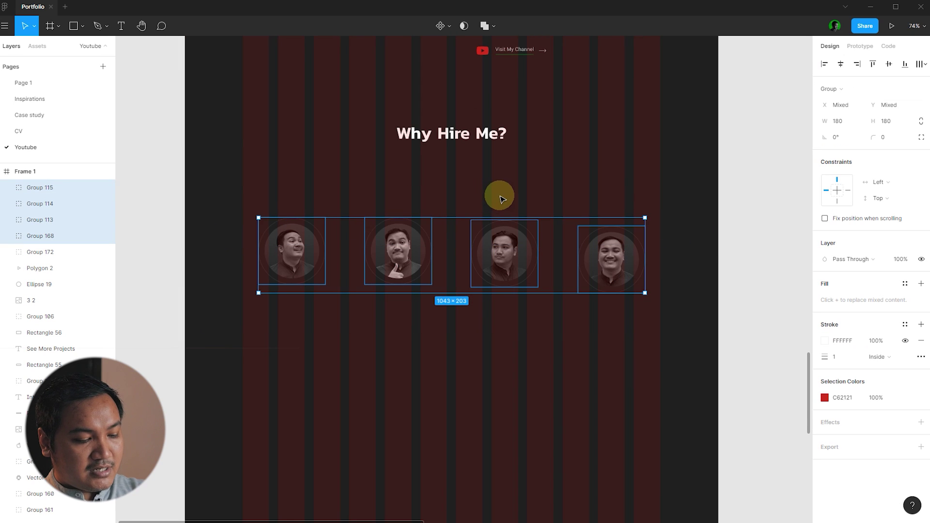
key("alt+w")
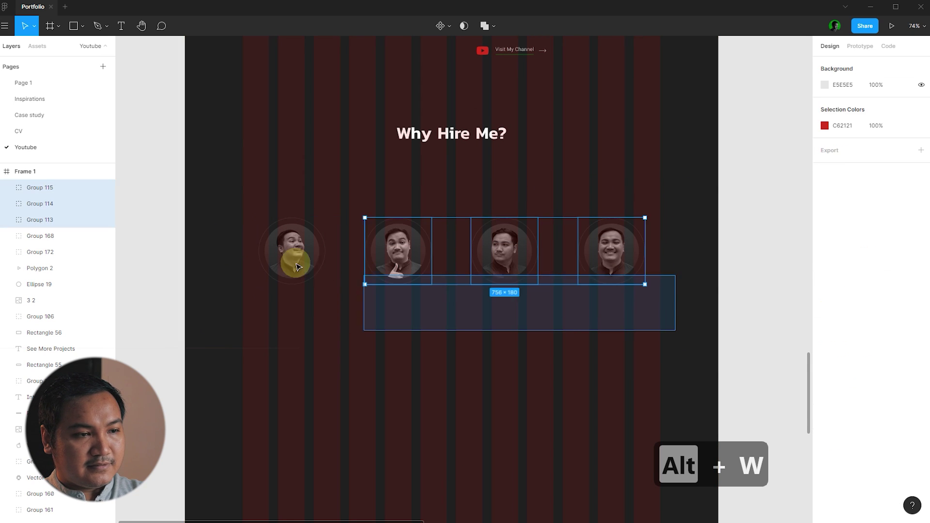
scroll(629, 219, "up", 3)
left_click_drag(609, 266, 621, 218)
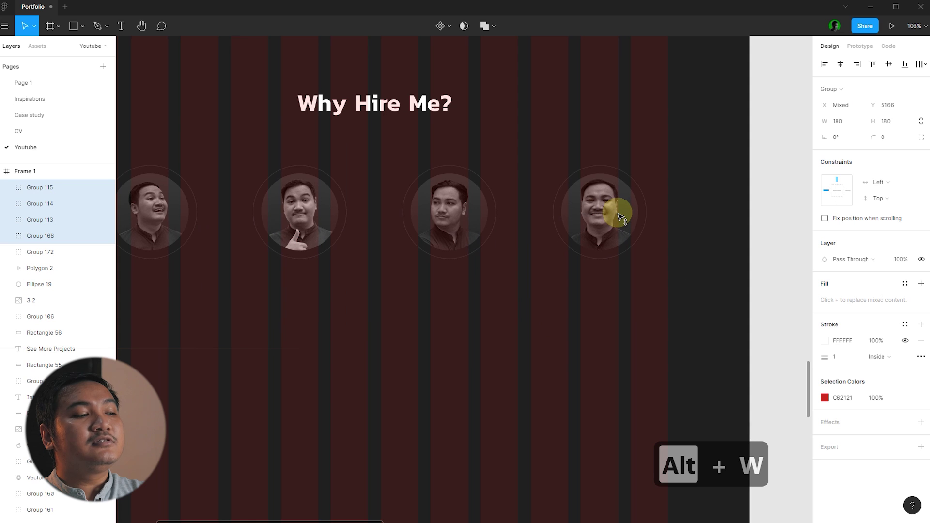
left_click(679, 218)
scroll(692, 218, "down", 6)
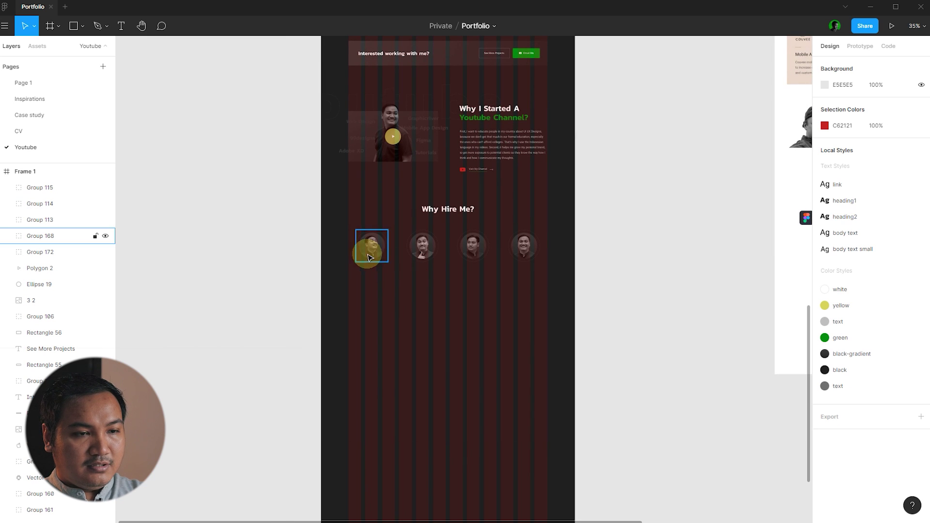
- Copy the four line icons from assets and move them below the portraits
scroll(444, 248, "up", 3)
scroll(262, 205, "down", 4)
scroll(556, 88, "up", 6)
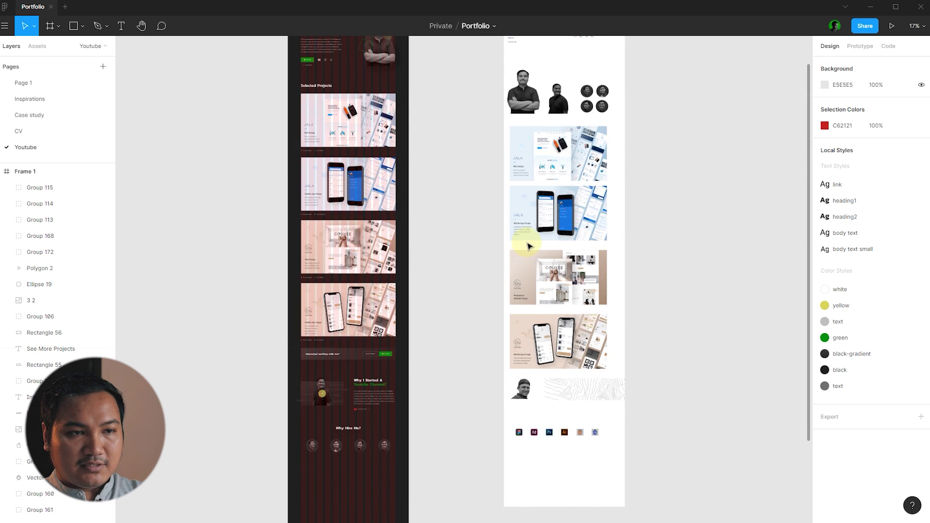
scroll(596, 187, "up", 4)
scroll(597, 187, "up", 5)
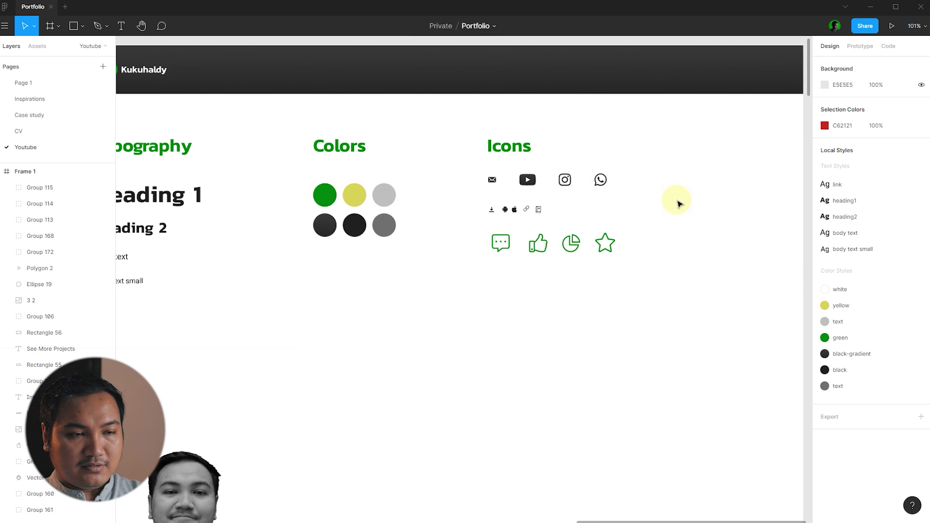
scroll(635, 229, "up", 2)
left_click(490, 263)
key("ctrl+c")
scroll(688, 141, "down", 7)
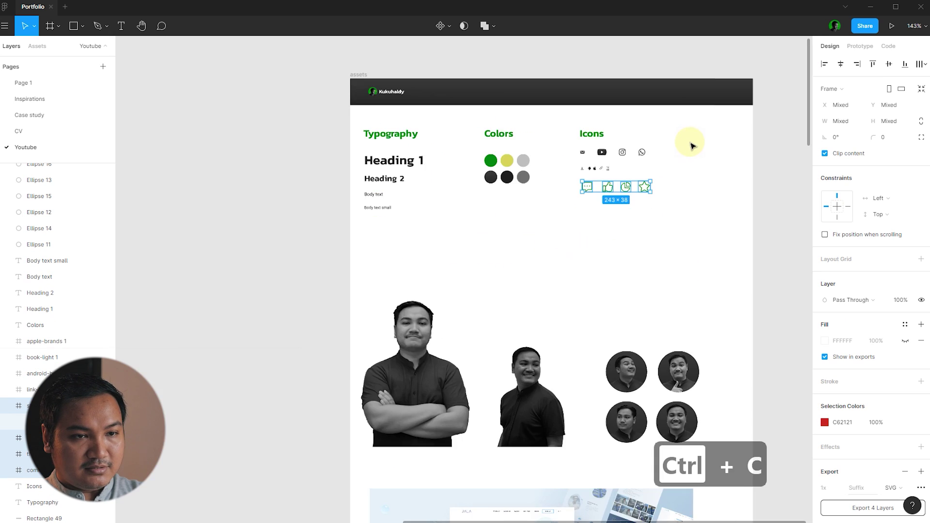
left_click_drag(681, 154, 499, 446)
scroll(498, 446, "up", 6)
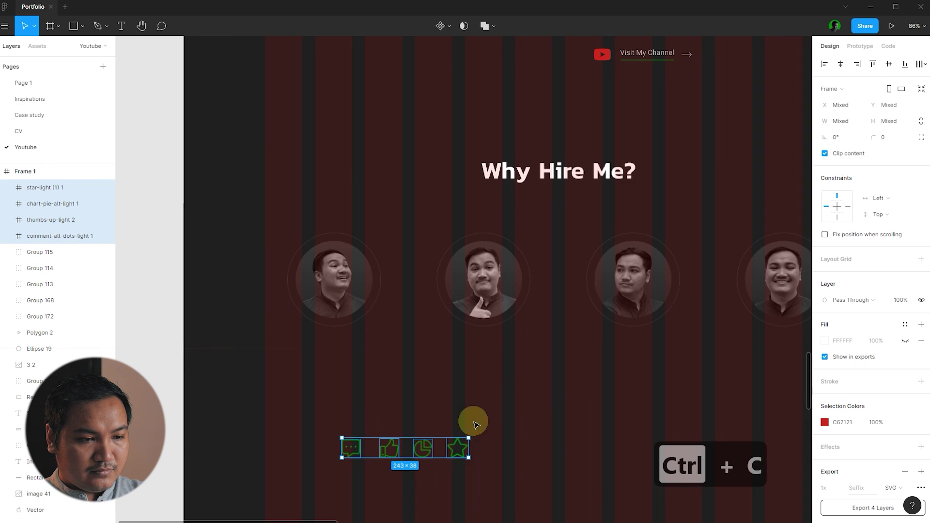
left_click(492, 413)
- Put the comment icon and a flipped copy on the first portrait, and thumbs-up icons on the second
left_click(351, 445)
left_click(378, 391)
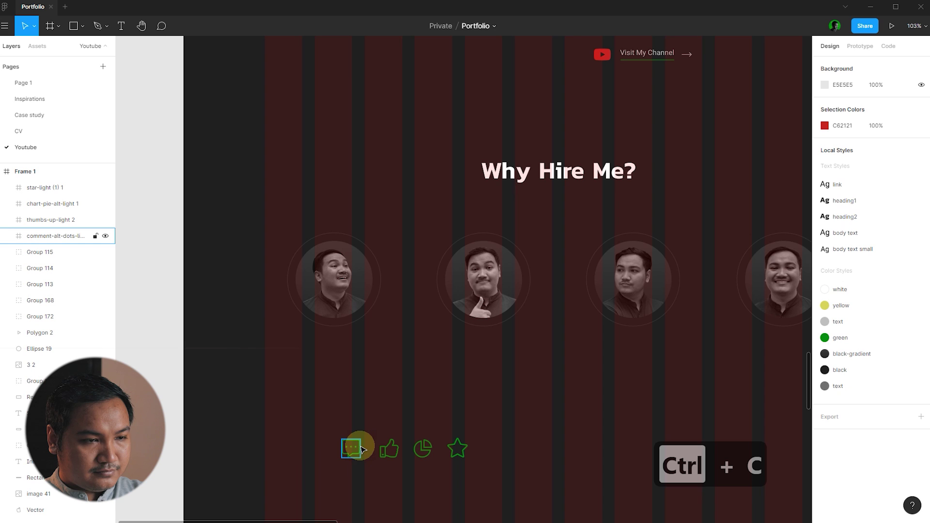
left_click_drag(356, 447, 368, 239)
scroll(362, 242, "up", 3)
left_click_drag(426, 243, 269, 346)
key("shift+h")
scroll(261, 339, "down", 3)
left_click_drag(283, 420, 352, 213)
key("shift+h")
left_click_drag(342, 223, 475, 324)
scroll(475, 324, "down", 4)
- Place the chart-pie and star icons on the third and fourth portraits, undoing one stray edit
left_click_drag(308, 407, 518, 228)
scroll(518, 228, "up", 4)
left_click_drag(480, 262, 306, 393)
left_click_drag(383, 240, 555, 376)
left_click_drag(583, 399, 561, 379)
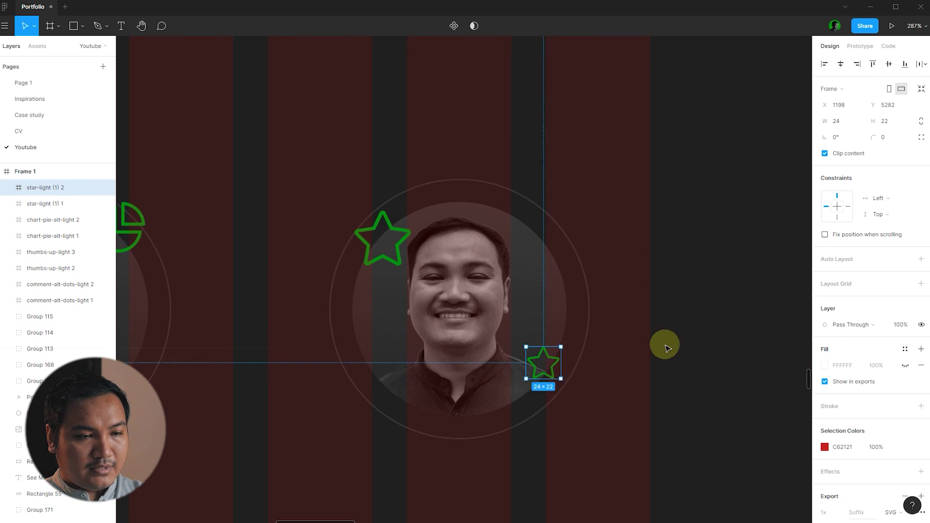
left_click(667, 348)
scroll(667, 348, "down", 5)
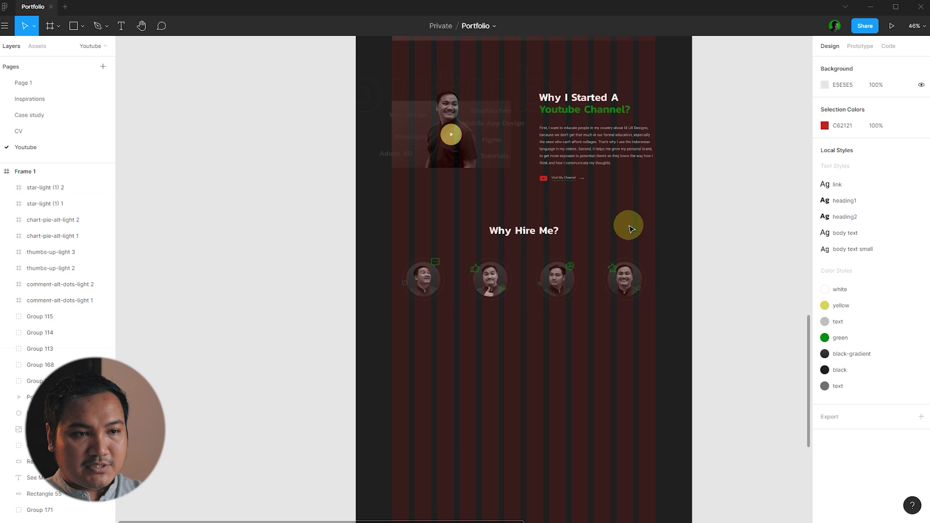
scroll(627, 222, "up", 2)
key("ctrl+z")
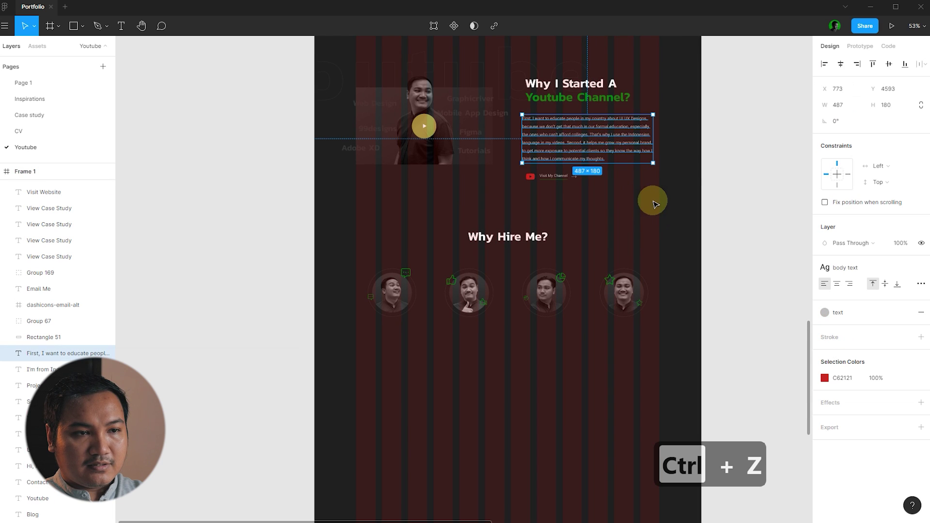
- Duplicate the body paragraph and move the copy up under the portraits
key("ctrl+z")
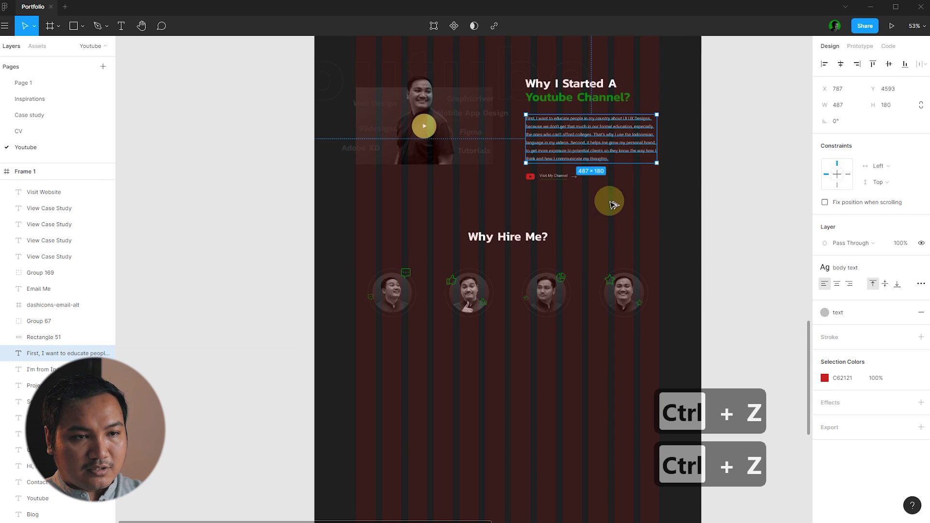
left_click_drag(615, 164, 441, 376)
left_click(560, 369)
scroll(504, 380, "up", 3)
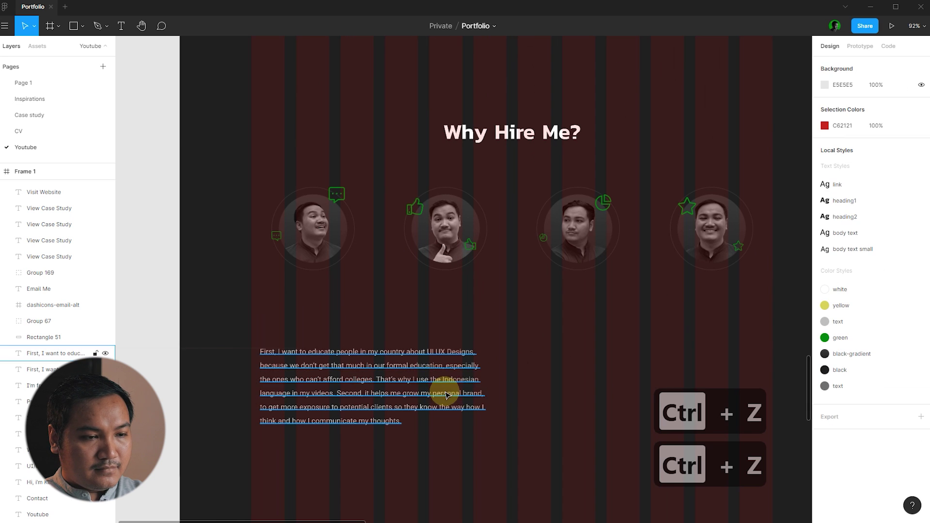
left_click_drag(371, 373, 371, 312)
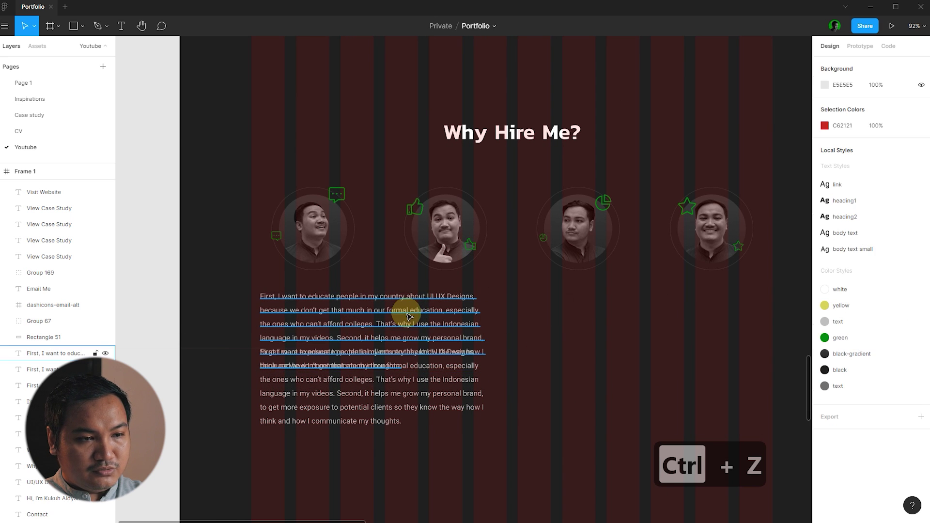
- Make the paragraph copy white and set its font size to 18
left_click(852, 312)
left_click(835, 353)
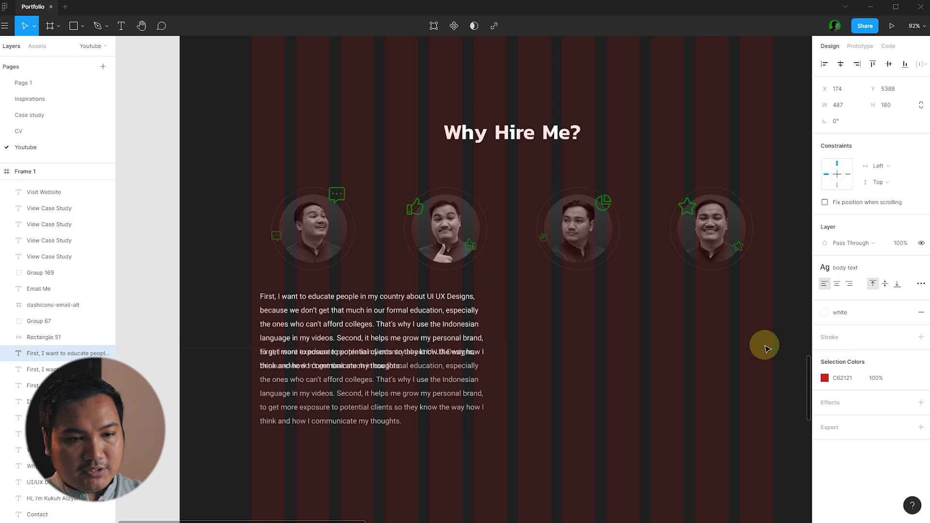
left_click(897, 268)
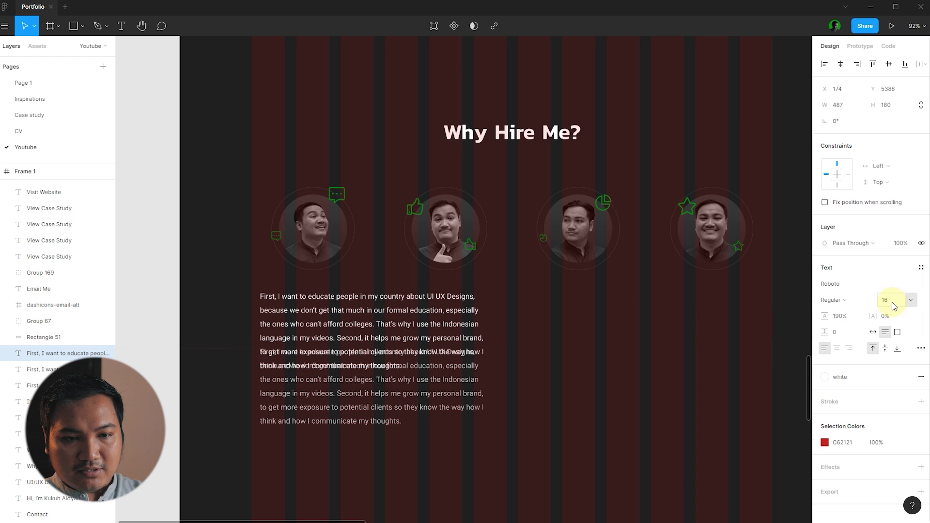
type("18")
key("Return")
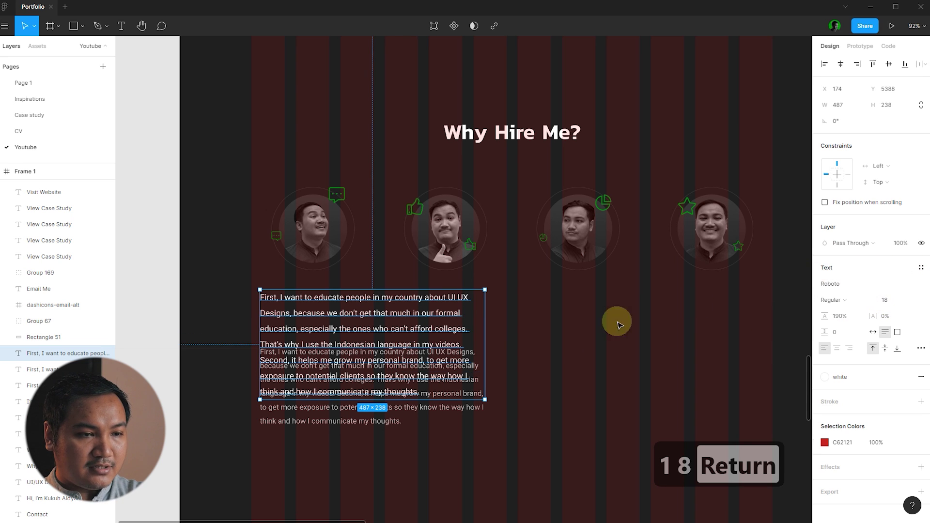
left_click(558, 345)
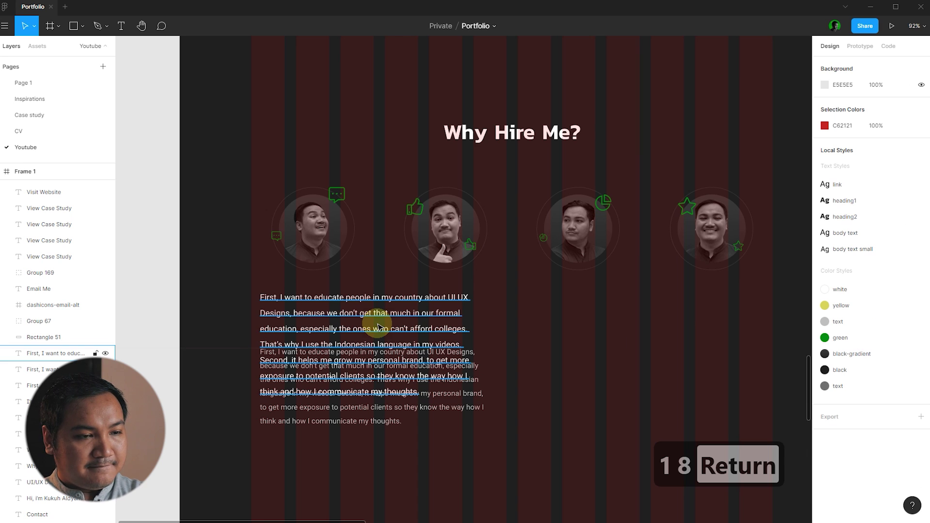
left_click(377, 326)
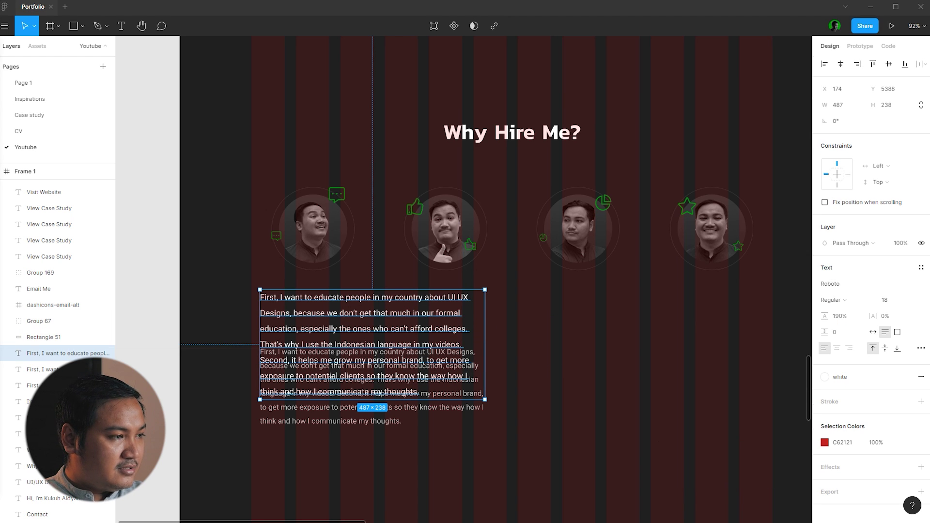
- Turn the copy into a centre-aligned 'Communicative' title, 184 wide, centred under the first portrait
key("ctrl+c")
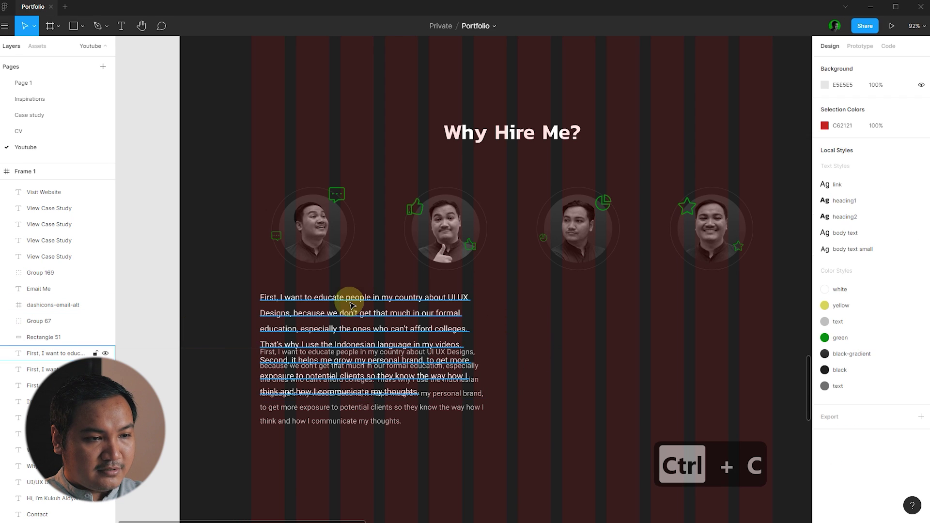
double_click(349, 303)
key("ctrl+v")
key("Escape")
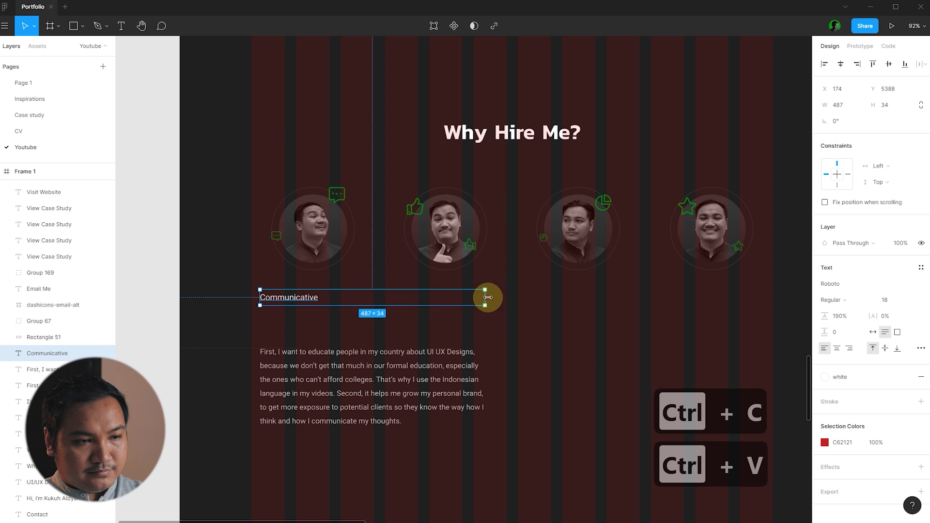
left_click_drag(488, 297, 345, 298)
left_click(837, 348)
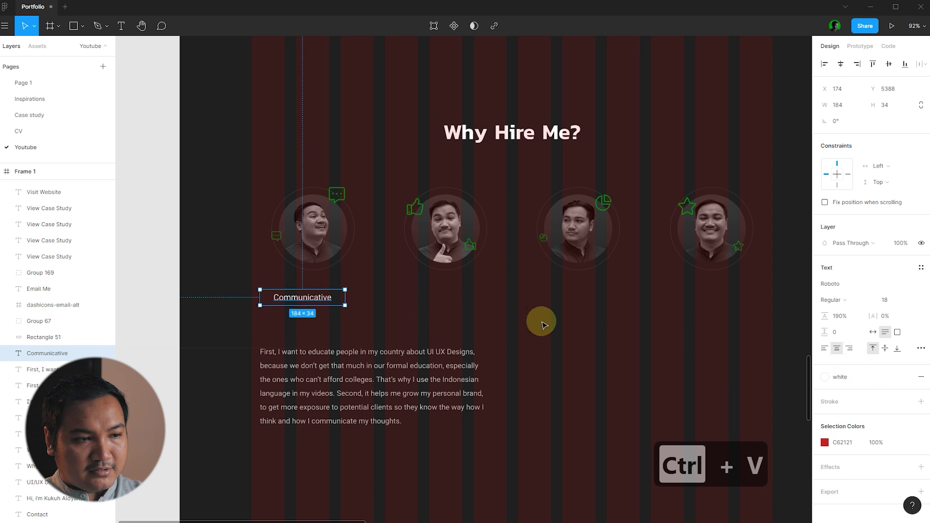
left_click(541, 325)
scroll(307, 339, "up", 1)
scroll(308, 329, "up", 3)
left_click(322, 333)
left_click_drag(321, 333, 333, 334)
left_click(446, 326)
- Paste the titles and description text under the portraits and hide the layout grids
scroll(446, 326, "down", 3)
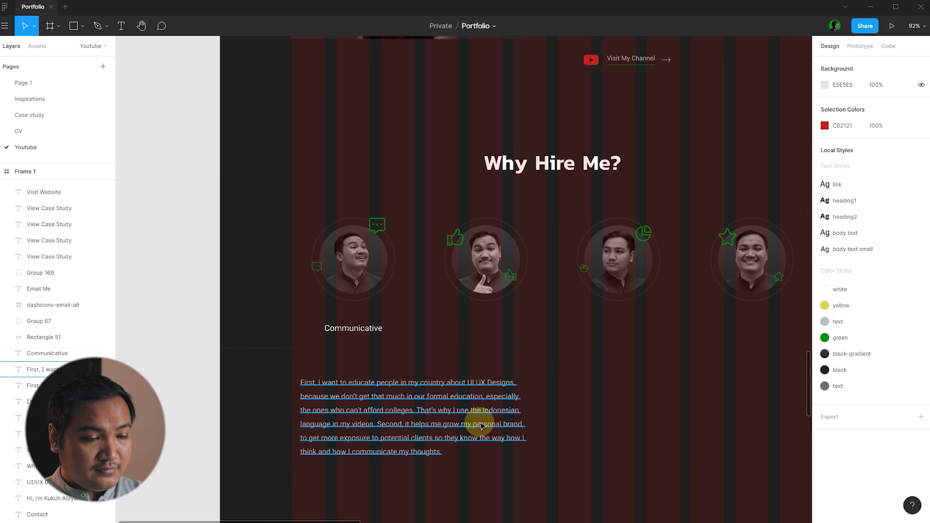
scroll(293, 328, "down", 2)
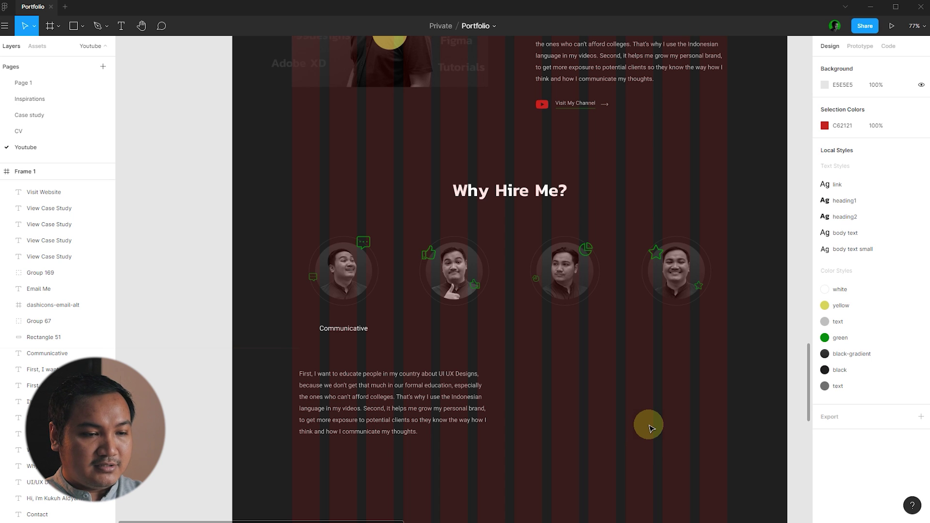
scroll(498, 397, "up", 2)
key("ctrl+c")
key("ctrl+v")
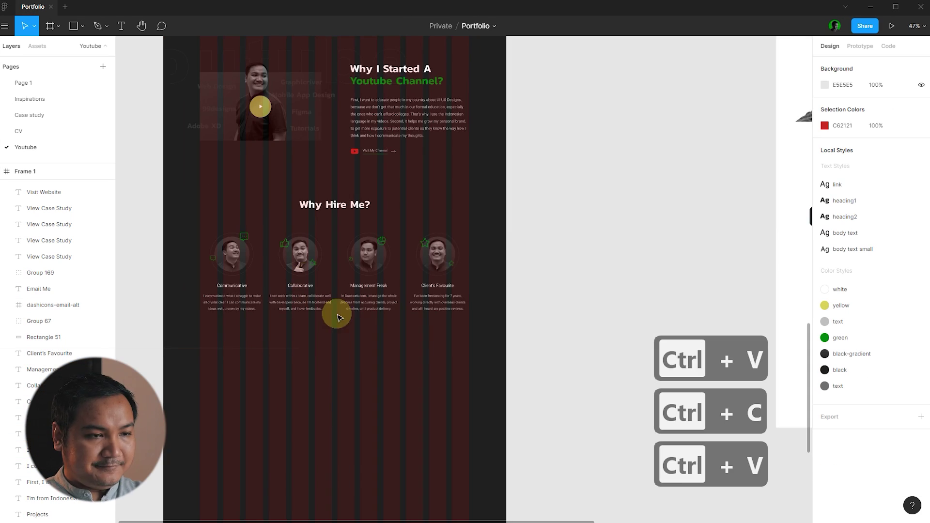
key("ctrl+shift+4")
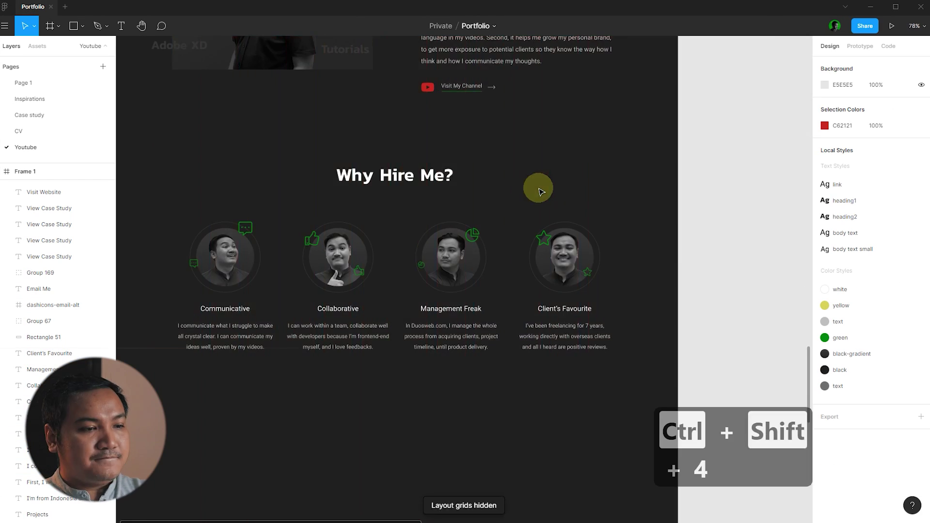
- Select the four portrait cards with their icons and review the finished Why Hire Me section
scroll(291, 218, "up", 8)
left_click(198, 256)
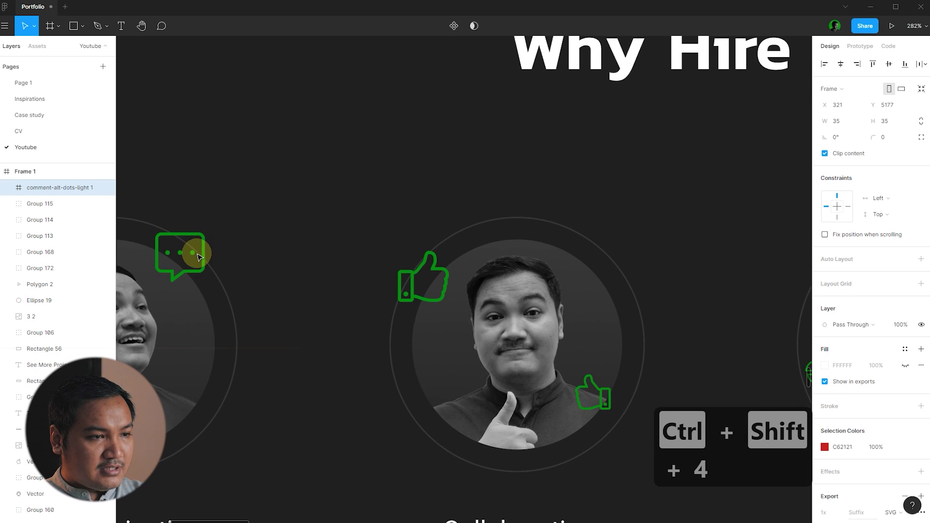
left_click(312, 183)
scroll(312, 183, "down", 10)
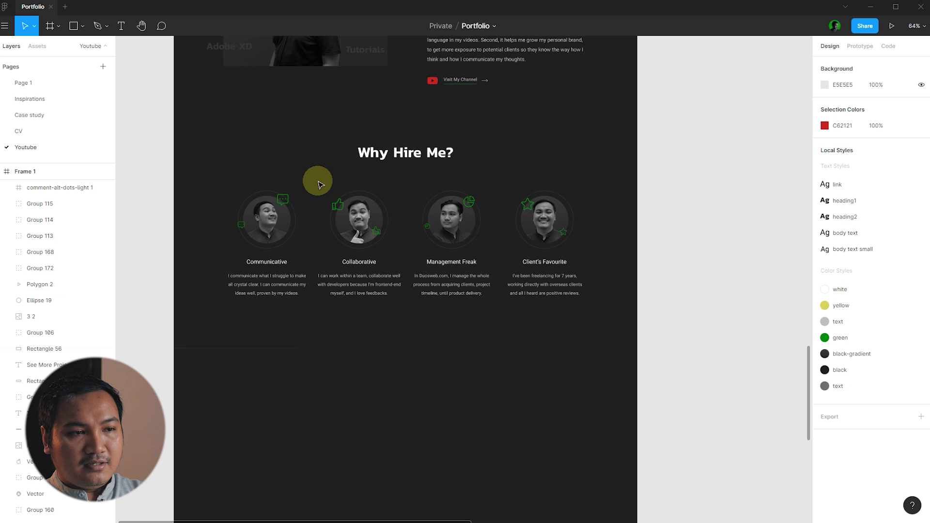
left_click_drag(593, 352, 232, 184)
scroll(484, 218, "up", 2)
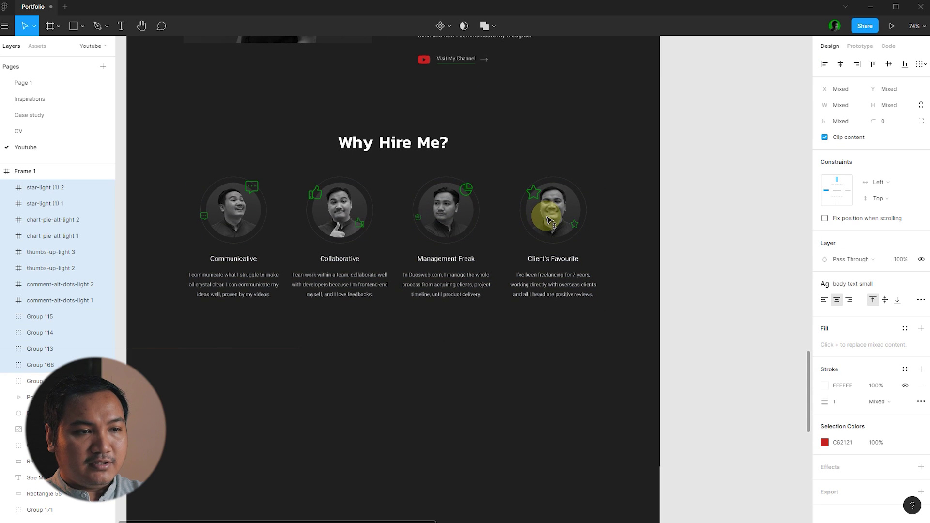
left_click(613, 224)
scroll(612, 223, "down", 2)
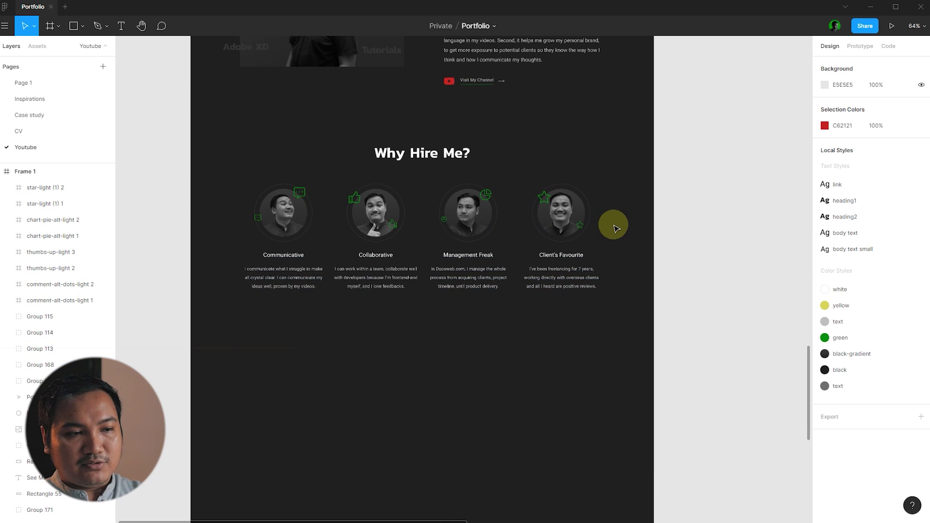
scroll(393, 255, "up", 1)
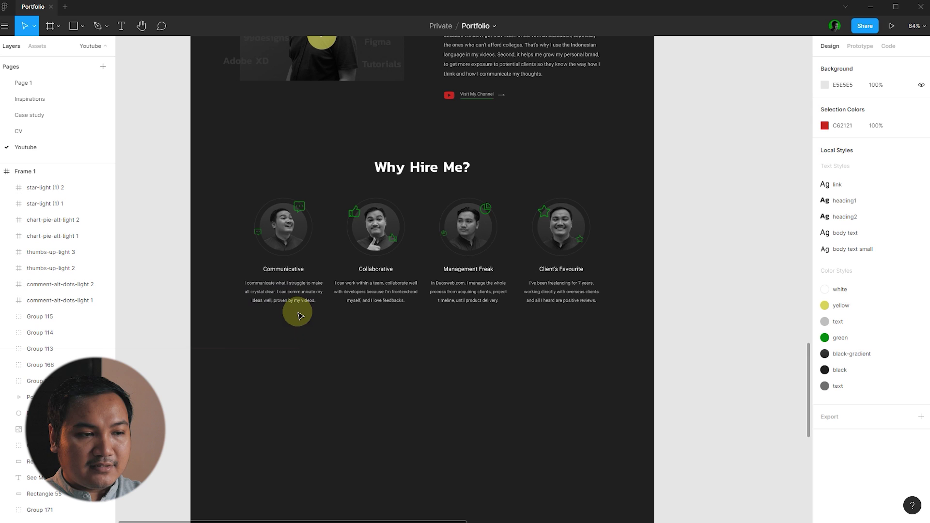
scroll(300, 291, "up", 3)
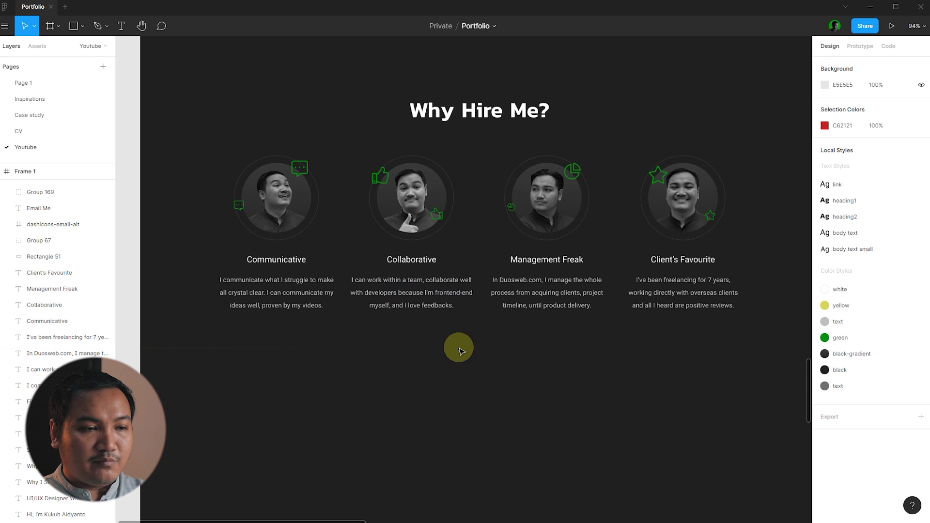
scroll(358, 339, "down", 5)
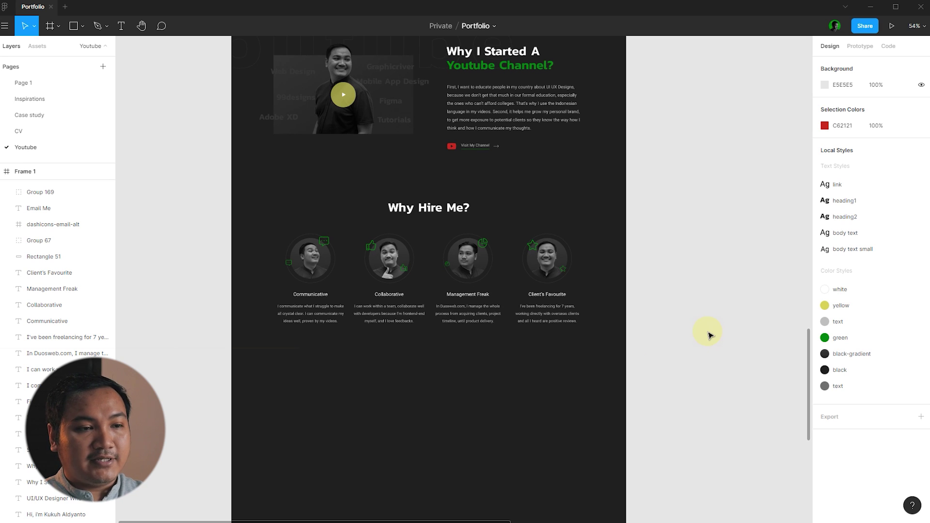
scroll(688, 234, "up", 2)
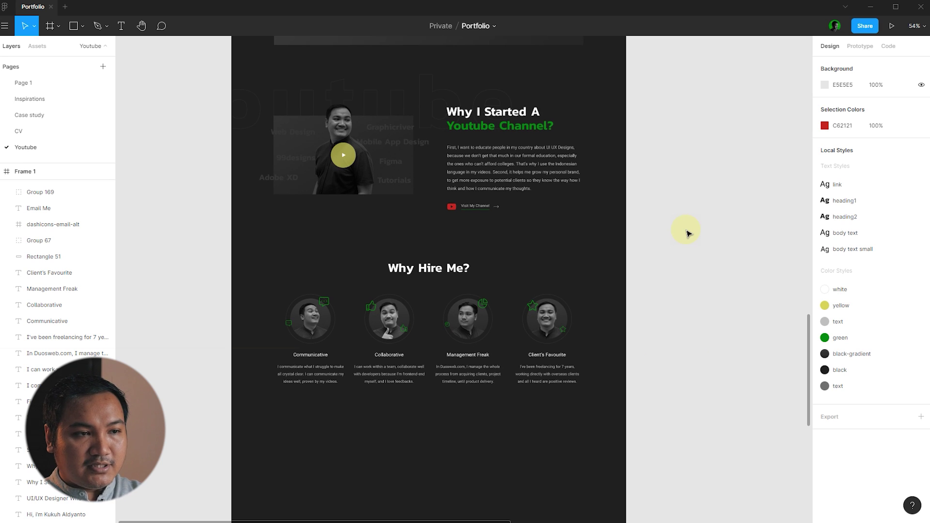
scroll(688, 233, "up", 1)
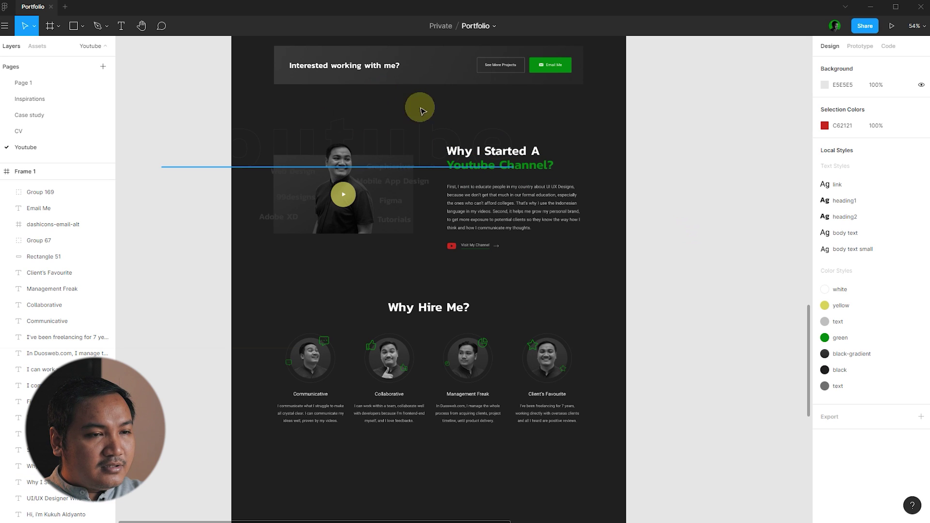
- Change the faded background text to read 'Whye Me'
left_click(256, 136)
key("alt")
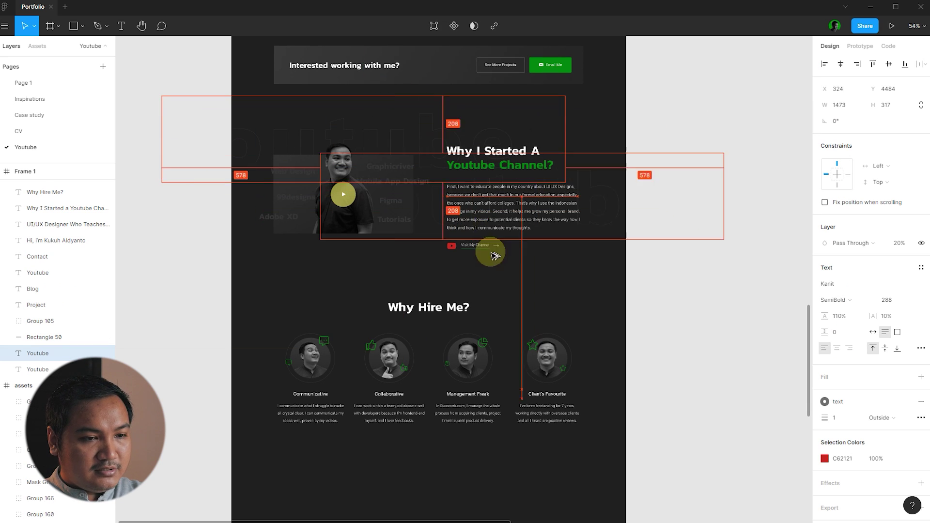
scroll(638, 328, "up", 5)
double_click(408, 307)
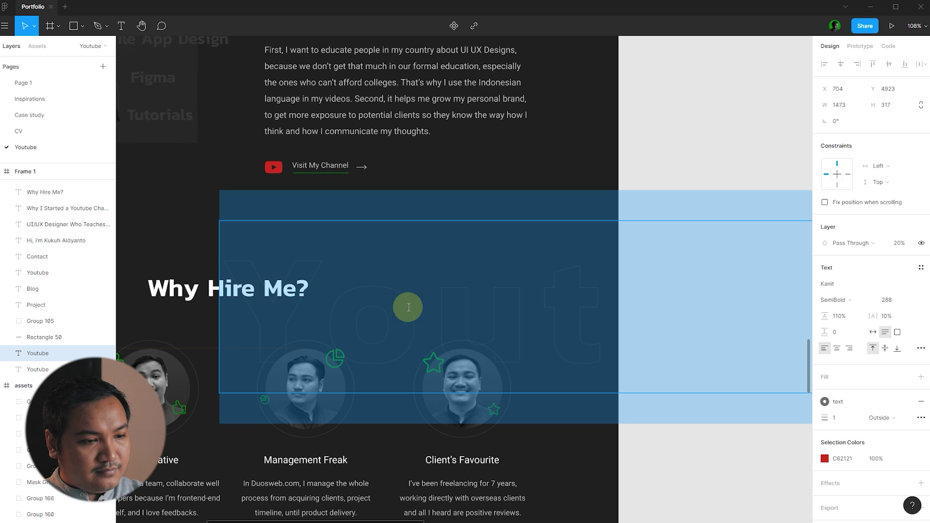
type("Whye")
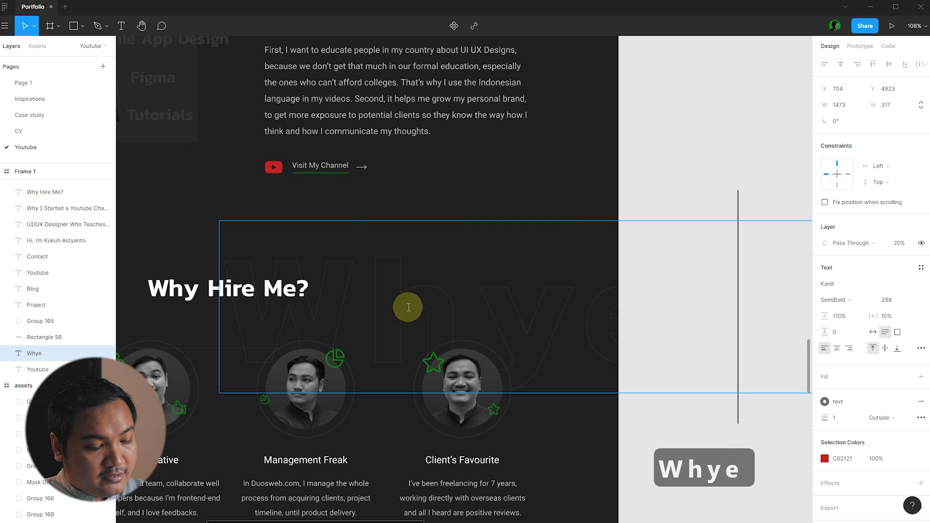
type(" Me")
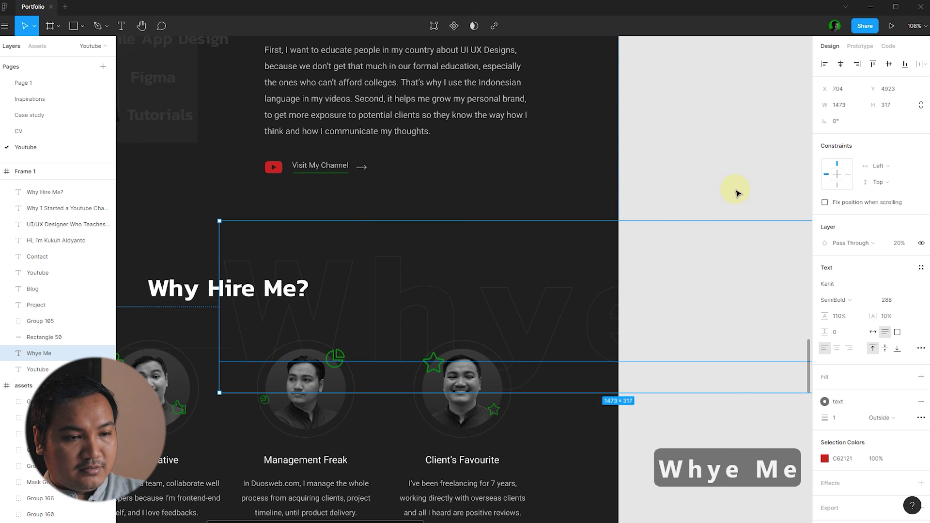
left_click(732, 191)
- Move the Whye Me background text behind the Why Hire Me? heading
scroll(440, 251, "down", 3)
left_click(394, 281)
scroll(346, 257, "up", 3)
left_click_drag(426, 285, 394, 260)
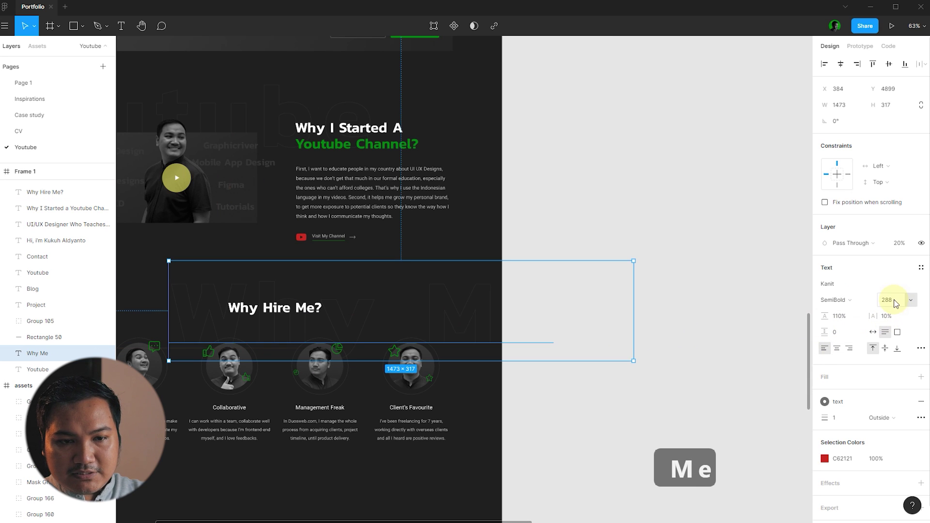
- Set the background lettering's font size to 200
left_click(899, 300)
type("200")
key("Return")
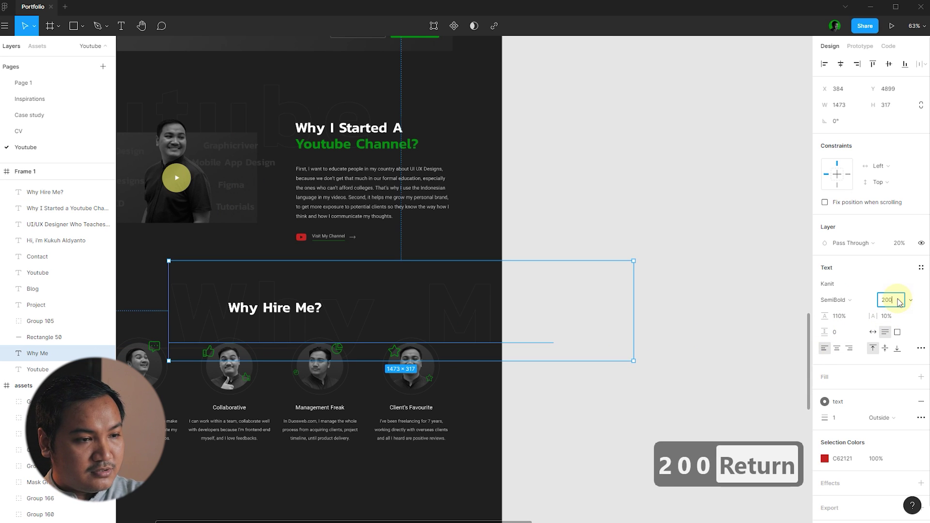
left_click(743, 284)
scroll(398, 294, "up", 3)
scroll(656, 199, "down", 3)
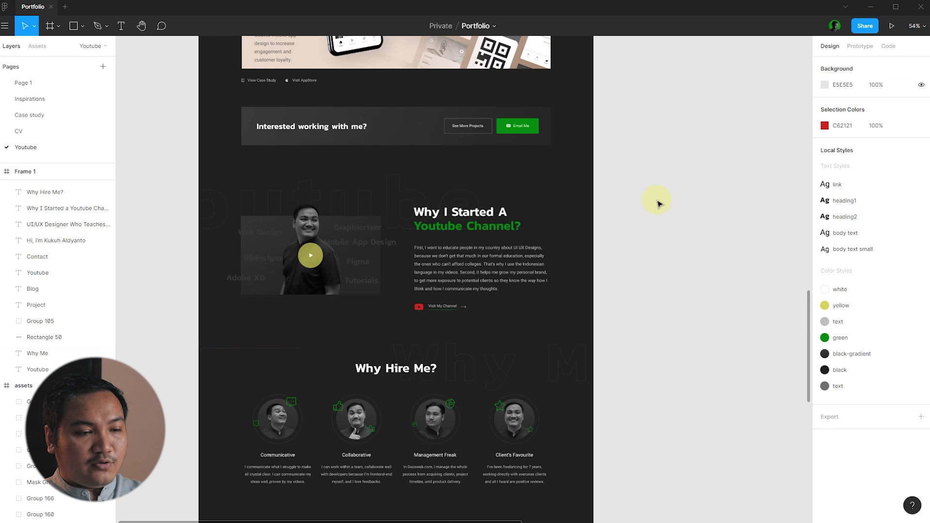
scroll(657, 201, "down", 3)
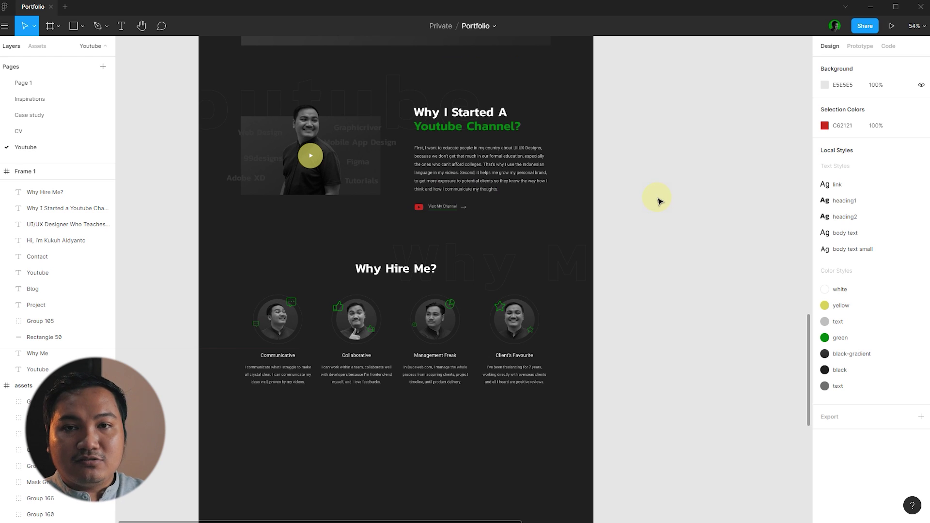
- Draw a full-width rectangle band below the Why Hire Me section
left_click_drag(649, 417, 235, 260)
scroll(492, 298, "up", 3)
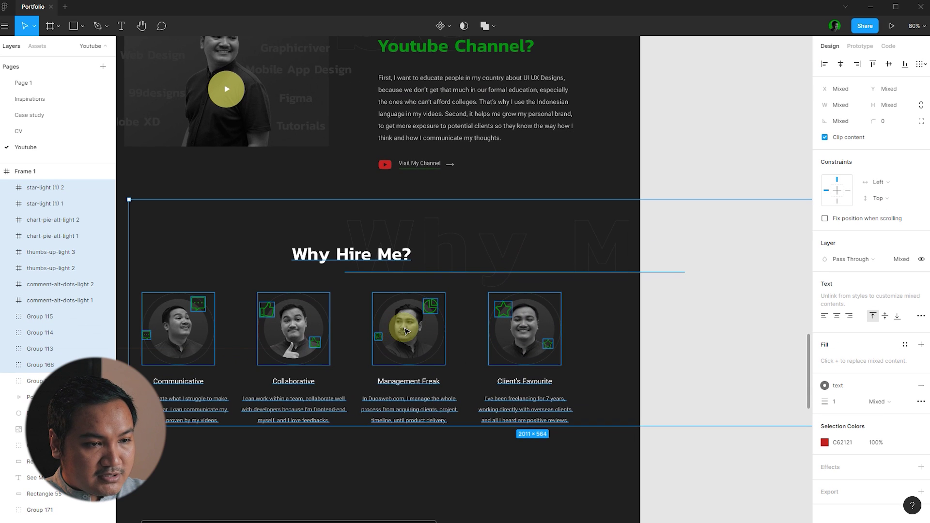
scroll(406, 331, "down", 3)
left_click(670, 140)
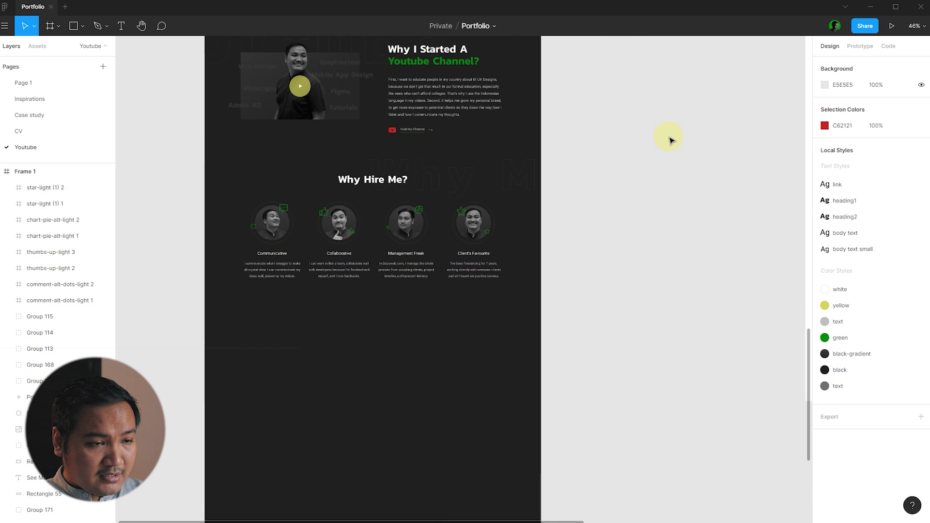
scroll(669, 139, "down", 2)
scroll(686, 180, "up", 1)
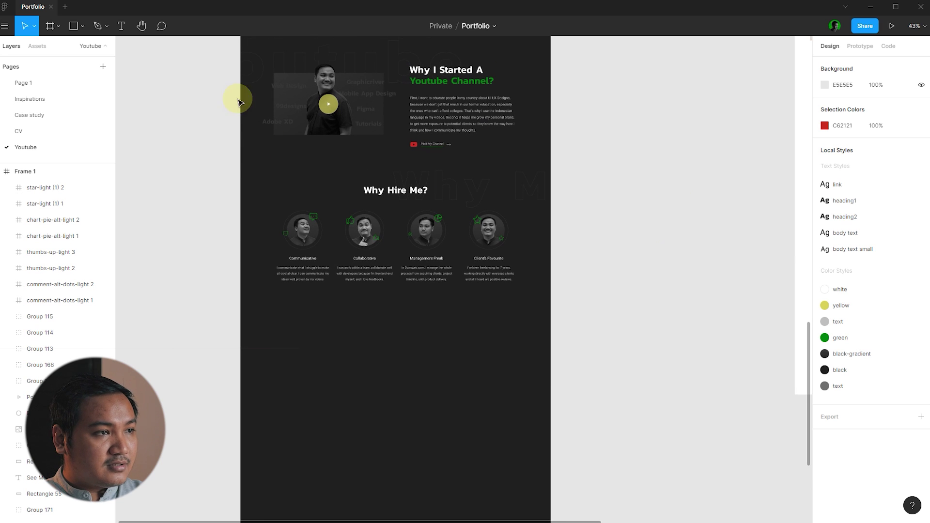
left_click(67, 28)
scroll(349, 228, "down", 2)
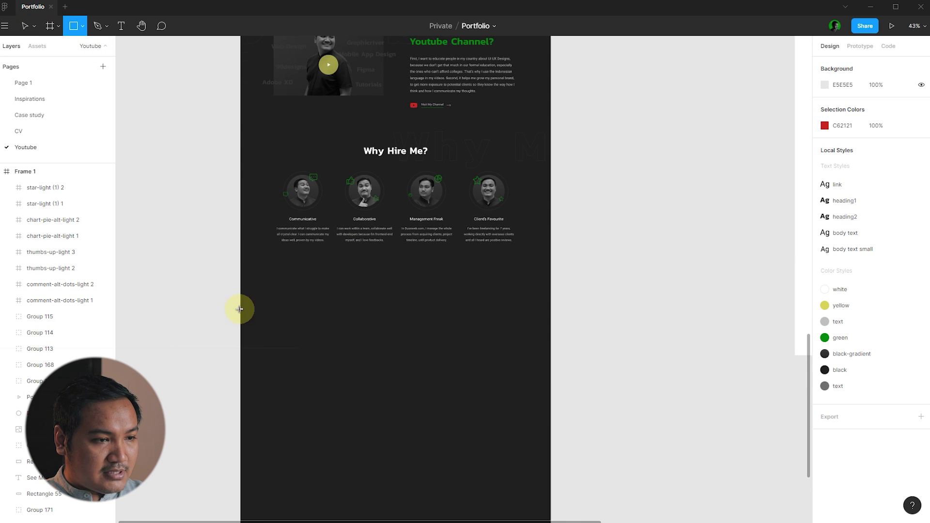
left_click_drag(241, 307, 549, 374)
left_click(612, 362)
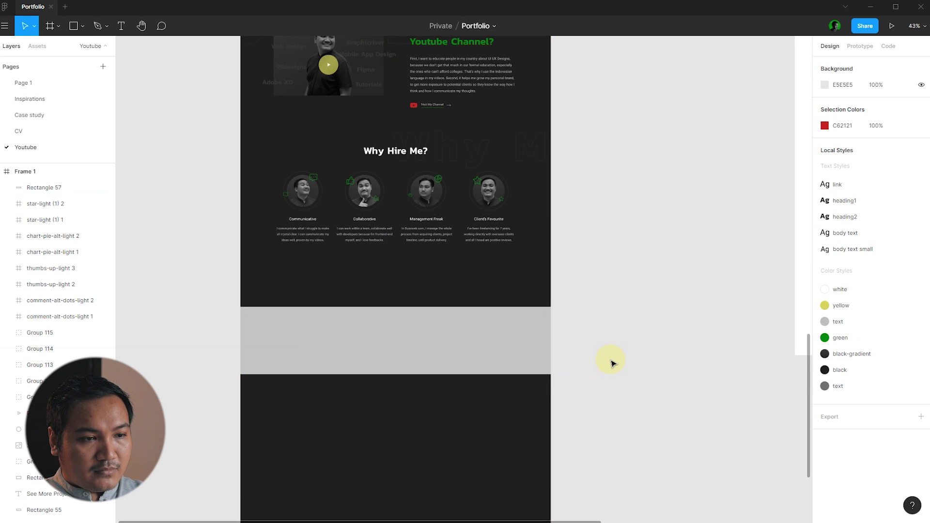
- Fill the band with the page's dark colour, lightened to 2E2B2B
scroll(553, 373, "up", 1)
left_click(515, 350)
key("i")
left_click(515, 429)
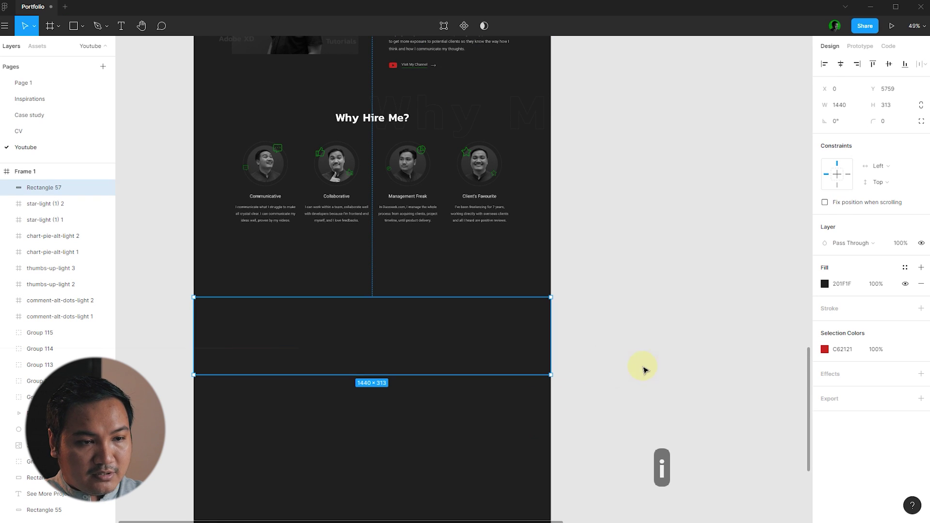
left_click(826, 287)
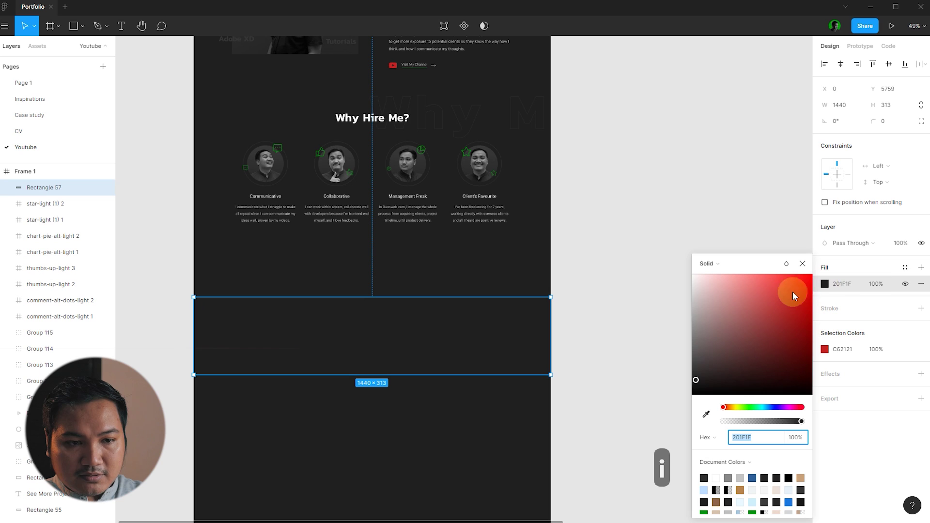
left_click(698, 375)
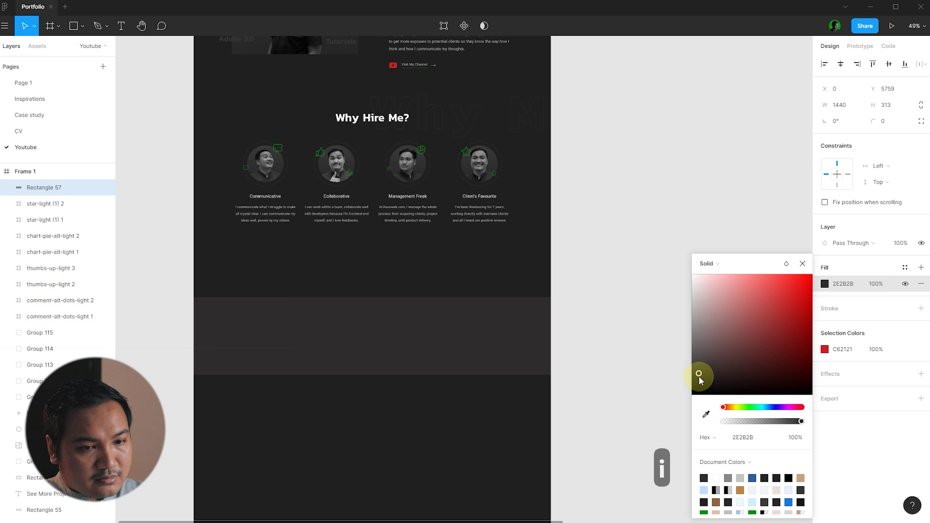
left_click(656, 322)
scroll(656, 321, "down", 5)
scroll(656, 322, "down", 3)
scroll(499, 295, "up", 2)
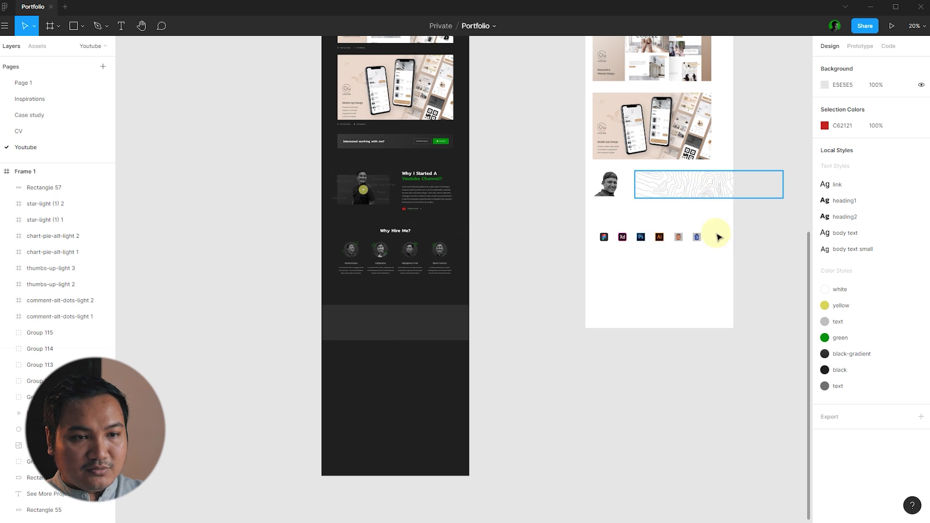
- Place the topographic contour image over the dark band
left_click(700, 191)
left_click_drag(700, 194, 434, 343)
scroll(434, 342, "up", 10)
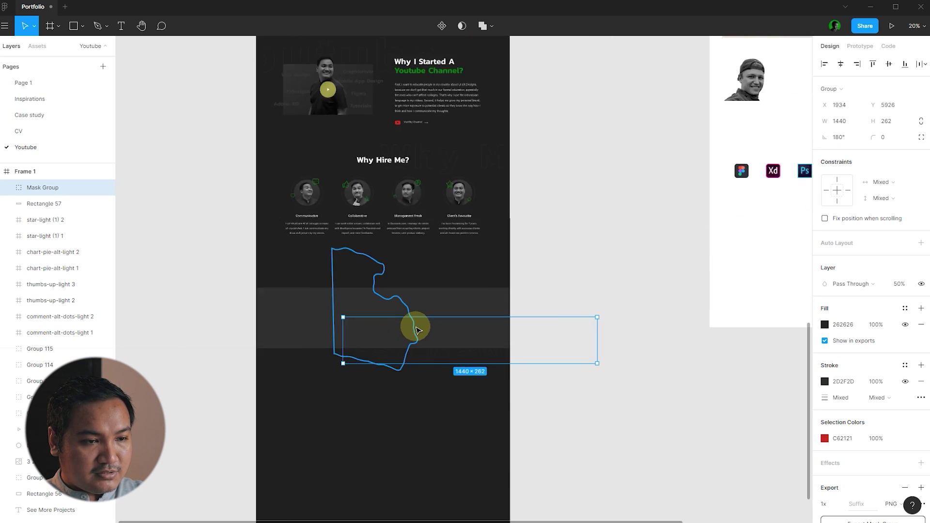
key("ctrl+x")
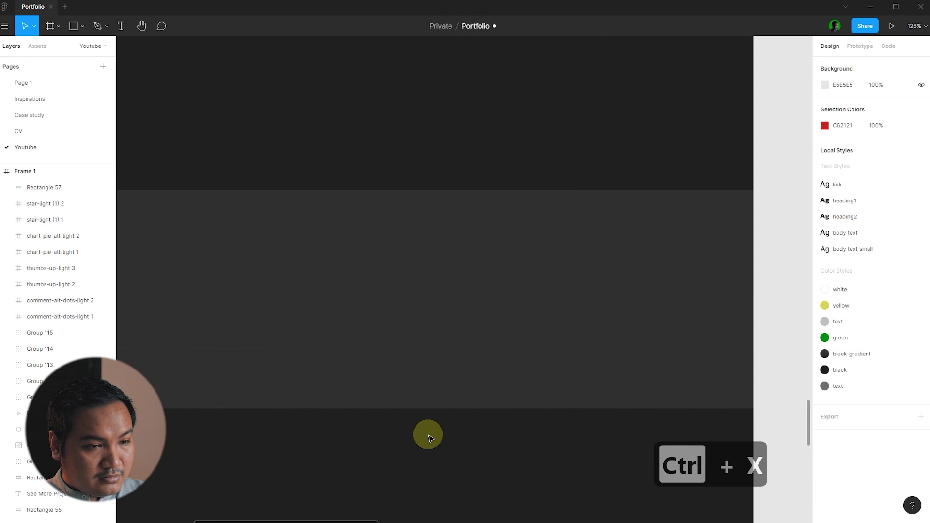
key("ctrl+v")
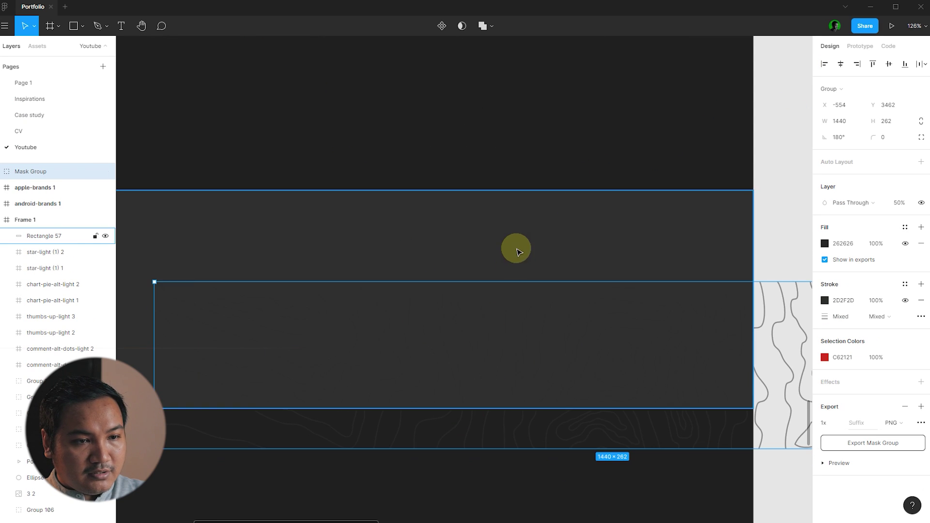
left_click(517, 248)
left_click(829, 286)
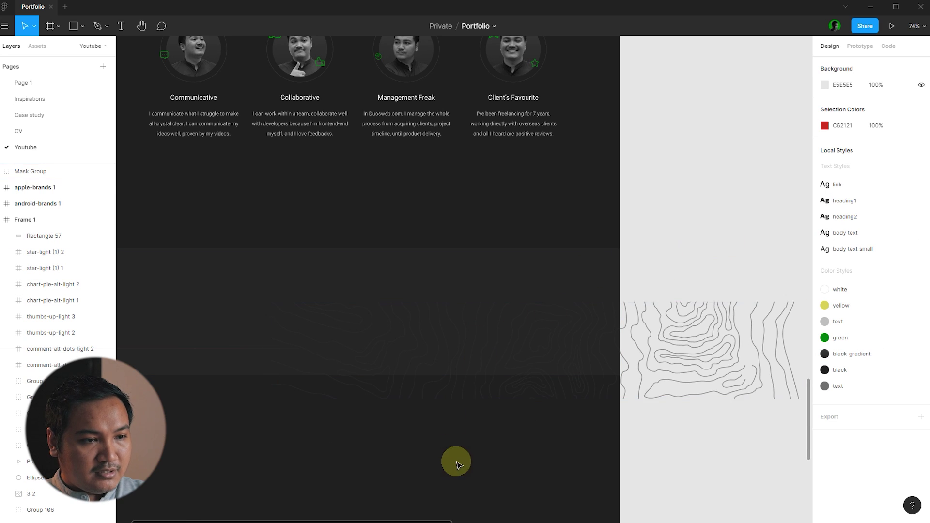
scroll(455, 461, "down", 3)
- Align the contour image's top and left edges with the band
left_click_drag(446, 393, 441, 371)
left_click(469, 478)
left_click_drag(469, 478, 426, 357)
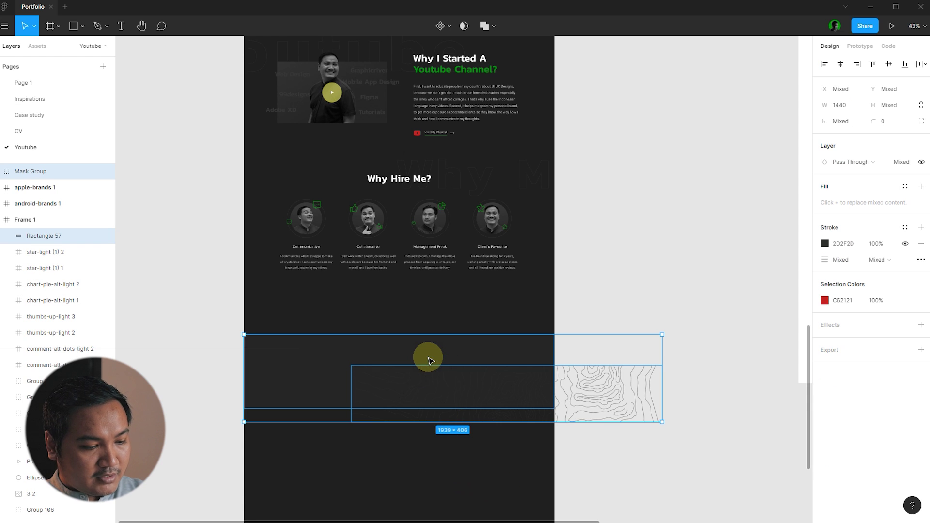
key("alt+w")
left_click(619, 456)
left_click(359, 399)
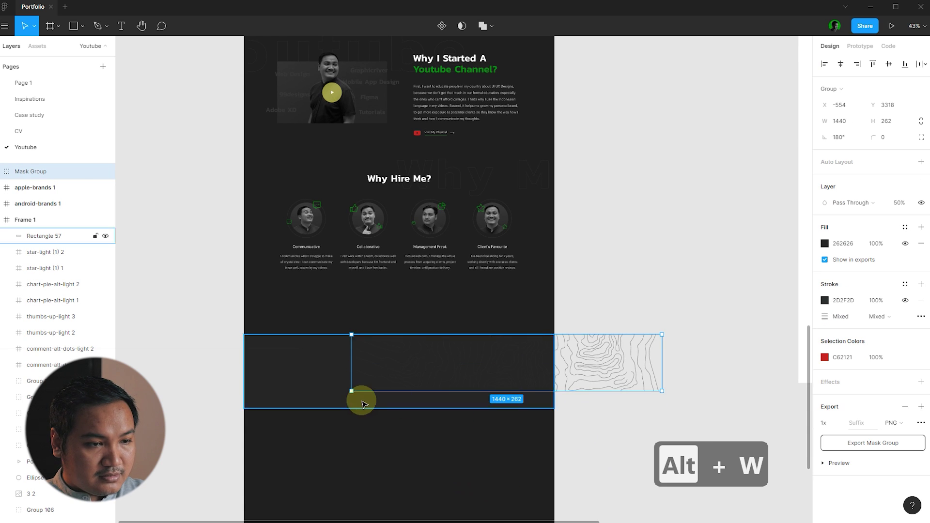
scroll(359, 399, "up", 3)
scroll(301, 405, "down", 3)
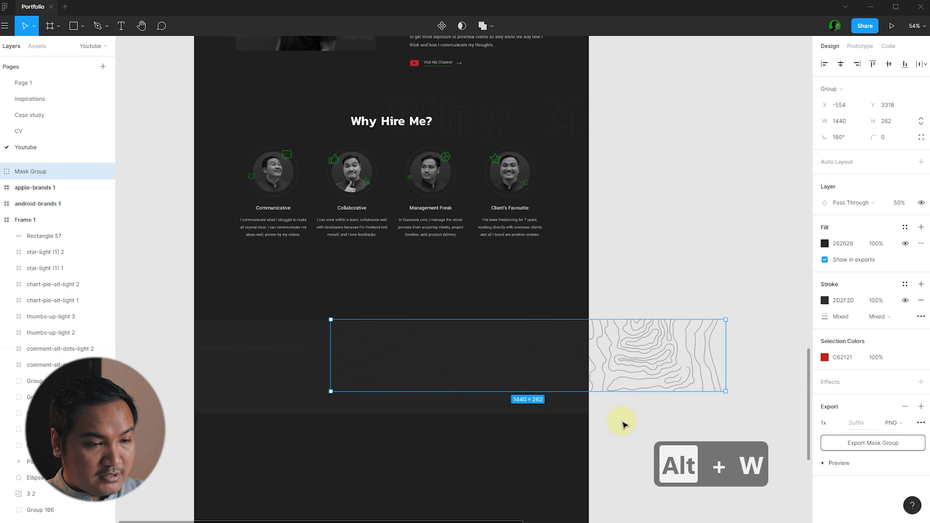
key("alt+a")
- Move the contour image into the portfolio frame, flush with its left edge
left_click(654, 301)
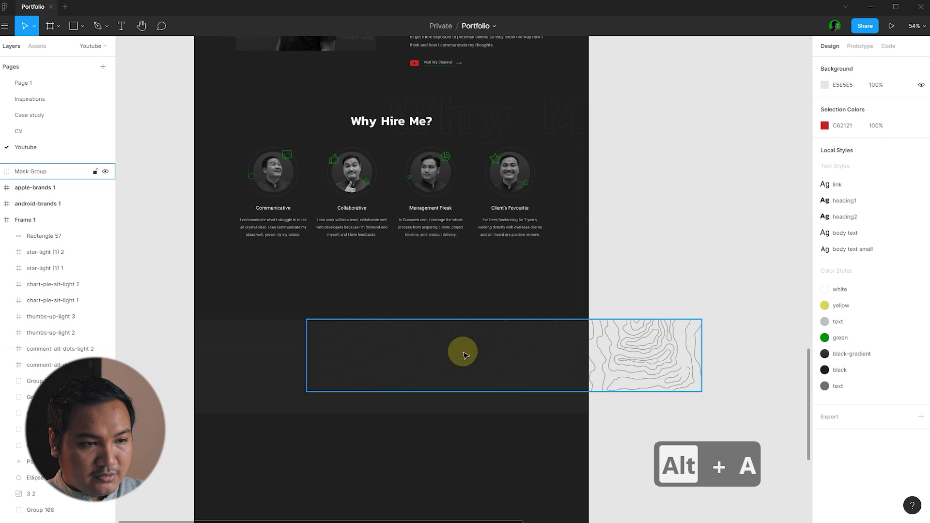
scroll(464, 355, "down", 3)
left_click_drag(451, 342, 403, 357)
scroll(405, 357, "up", 3)
key("alt+a")
left_click(614, 443)
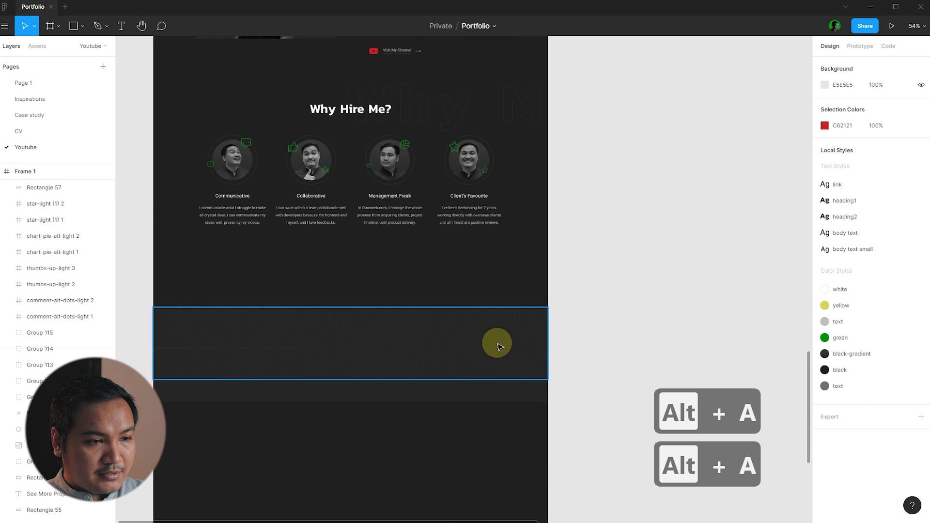
- Shorten the band to 269 px tall
left_click(496, 344)
left_click(514, 399)
scroll(489, 400, "up", 3)
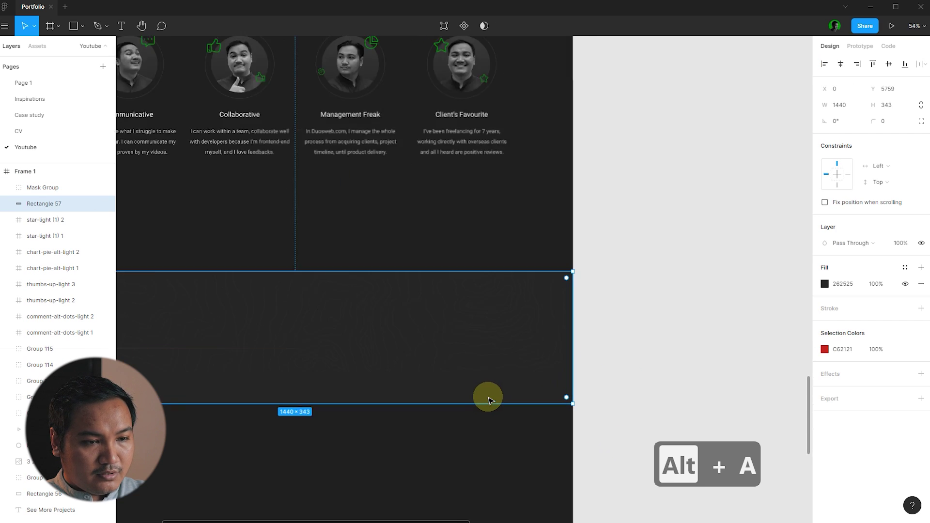
scroll(489, 401, "up", 3)
left_click_drag(487, 403, 498, 368)
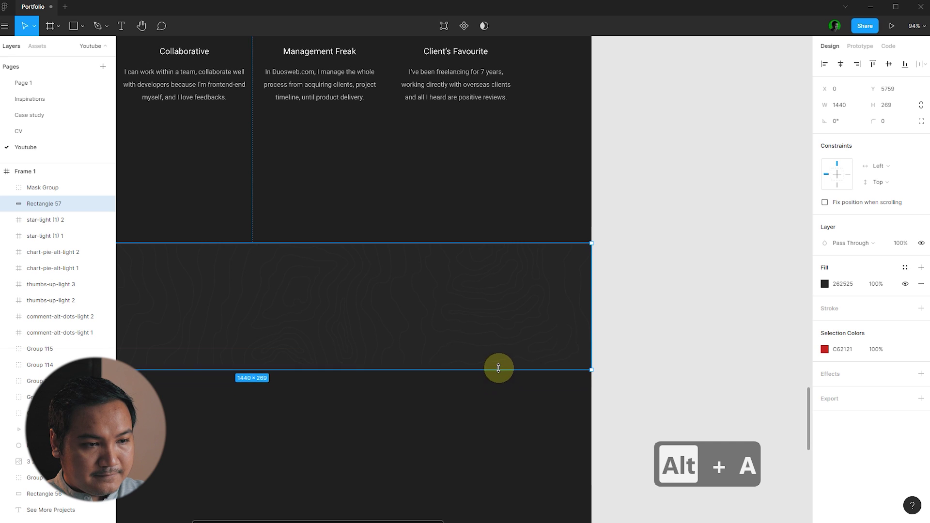
scroll(669, 267, "down", 4)
left_click(709, 251)
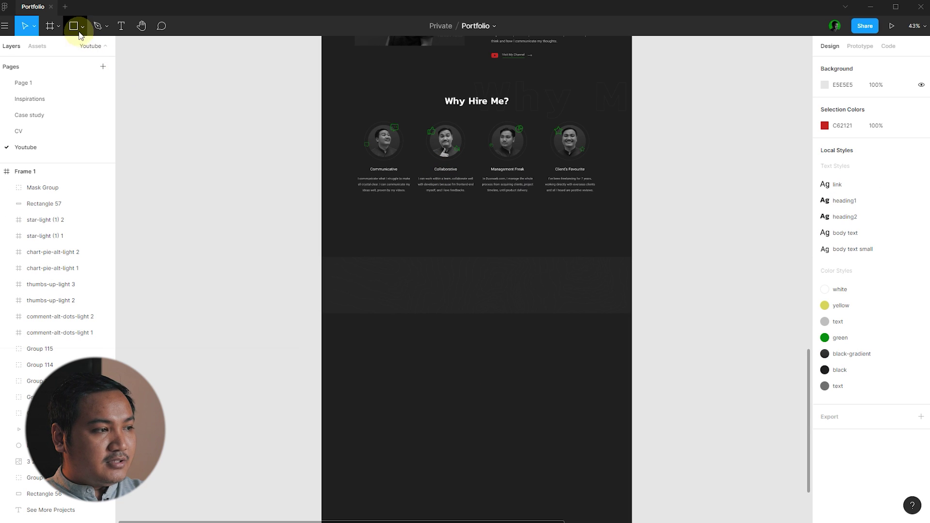
- Draw a 360×224 card on the band, snapped to the layout grid columns
scroll(485, 326, "up", 4)
scroll(321, 281, "down", 3)
scroll(359, 358, "up", 3)
key("ctrl+shift+4")
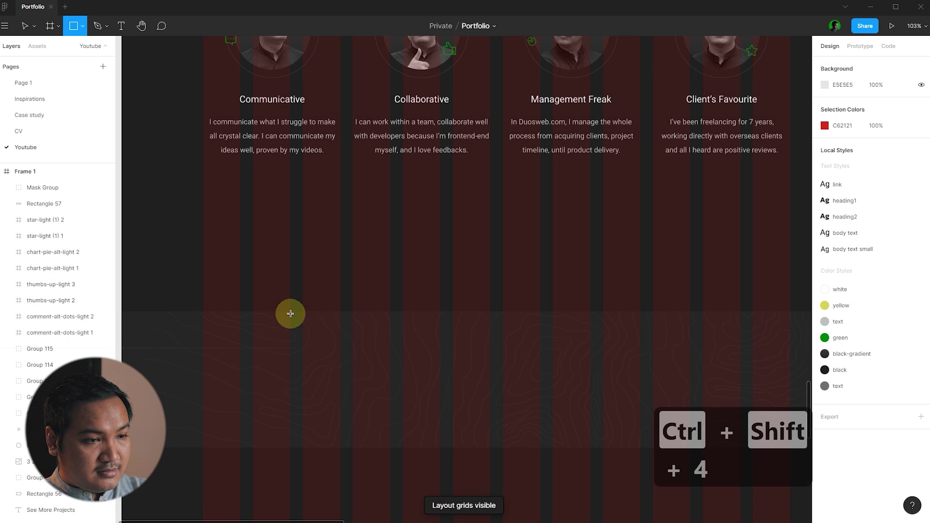
left_click_drag(253, 291, 440, 405)
scroll(498, 353, "down", 3)
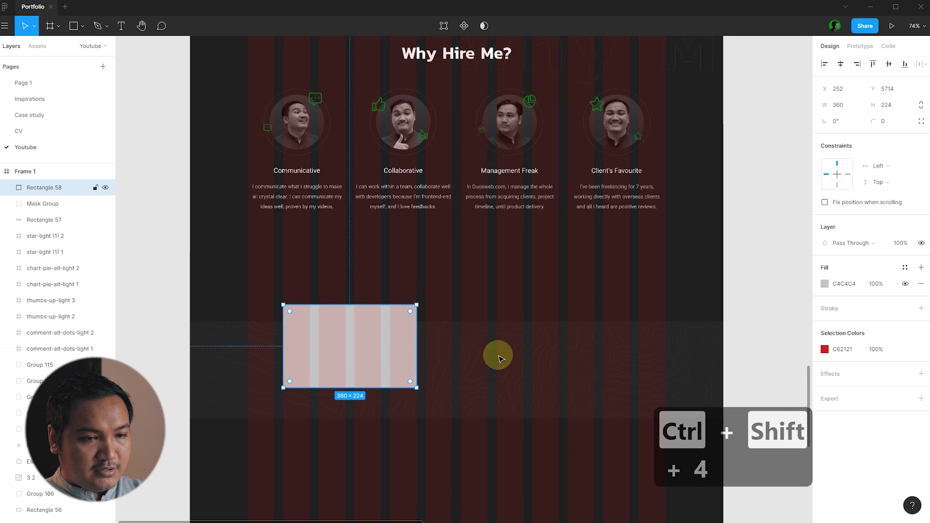
left_click(747, 318)
- Fill the card with the black-gradient colour style
left_click(368, 336)
scroll(368, 335, "down", 2)
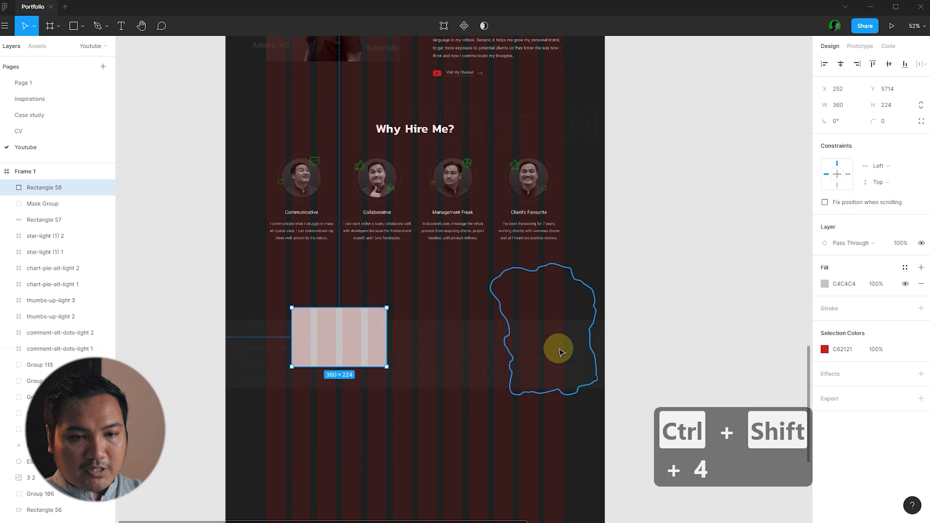
left_click(905, 268)
left_click(897, 305)
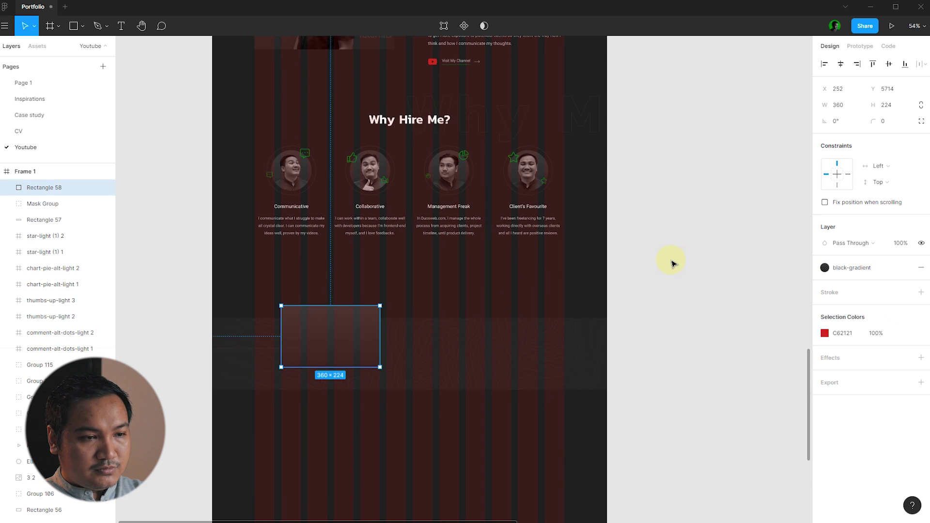
scroll(315, 345, "up", 3)
key("ctrl+shift+4")
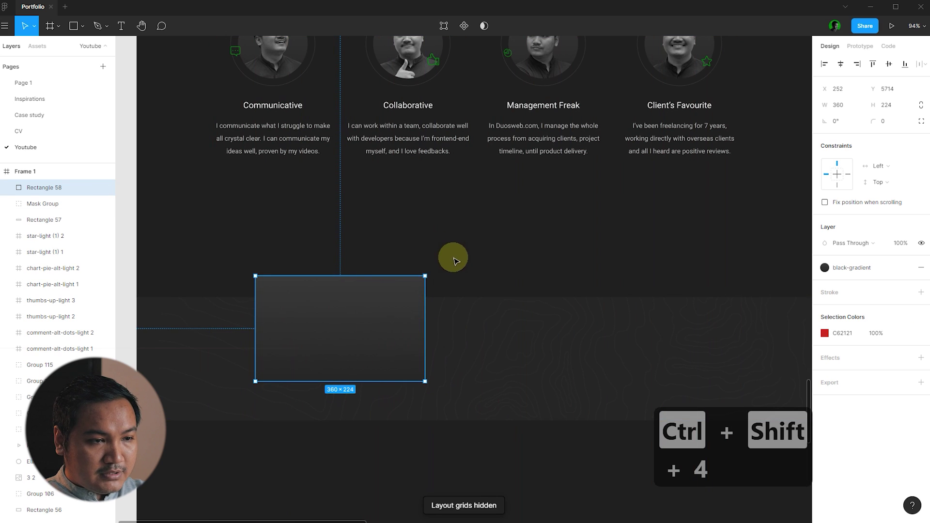
- Detach the gradient style and run the gradient diagonally from top-left to bottom-right
left_click(905, 268)
left_click(826, 285)
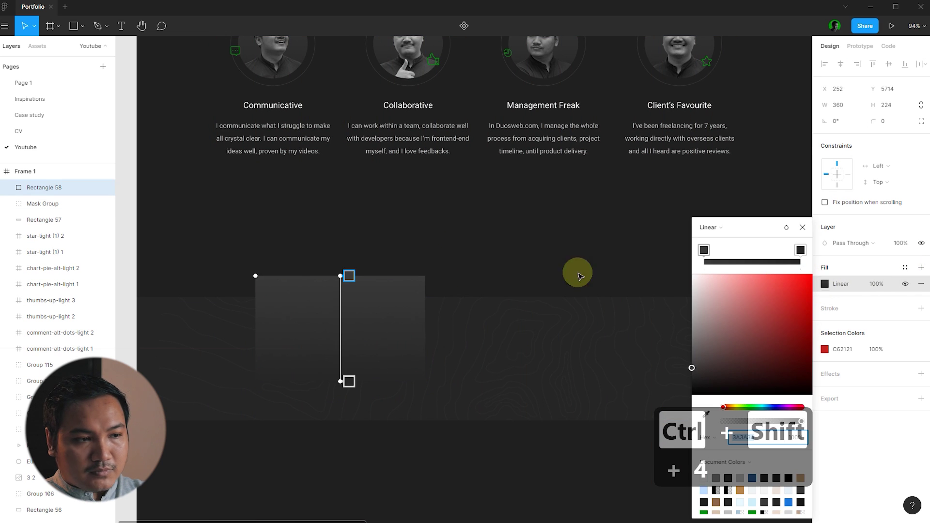
left_click_drag(343, 275, 249, 235)
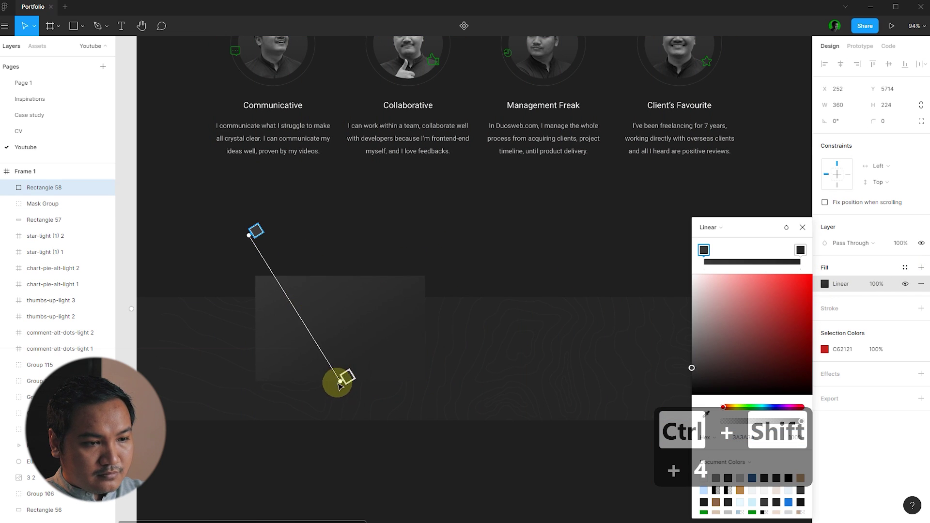
left_click_drag(339, 384, 374, 431)
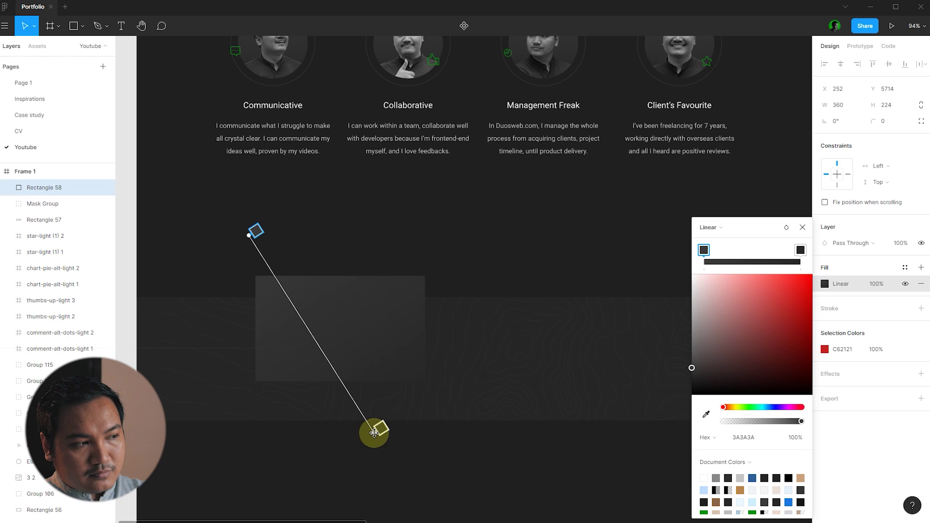
left_click(802, 227)
left_click(333, 271)
- Place a copy of the cap-wearing portrait in the lower band
scroll(229, 289, "down", 5)
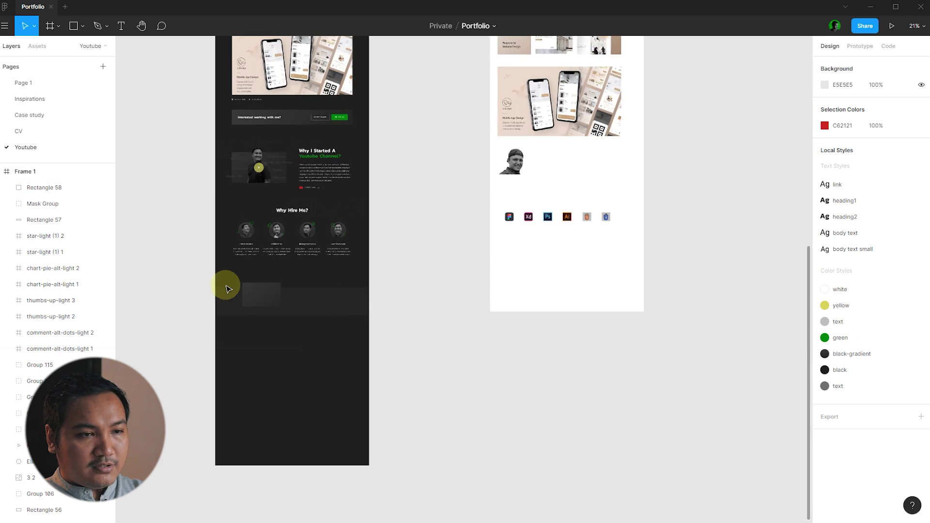
scroll(229, 289, "down", 3)
scroll(450, 290, "up", 5)
scroll(187, 311, "up", 6)
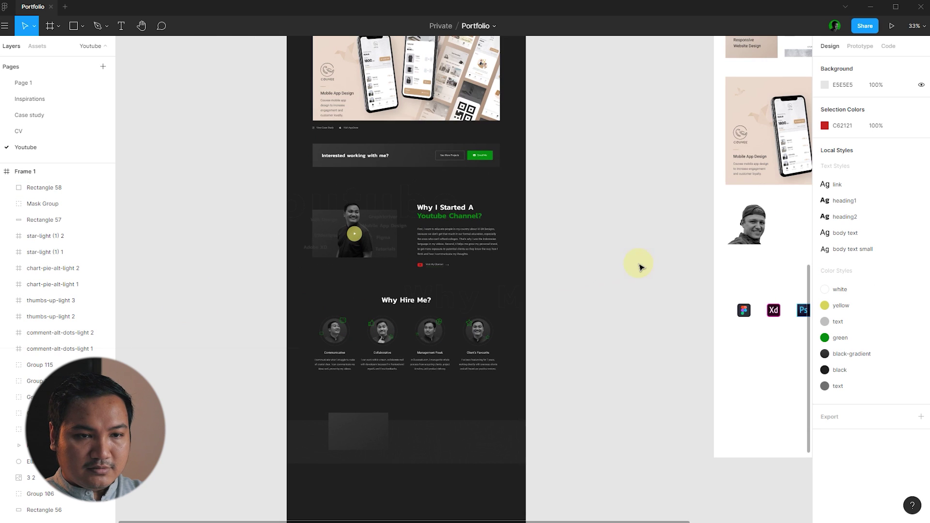
left_click_drag(754, 217, 368, 416)
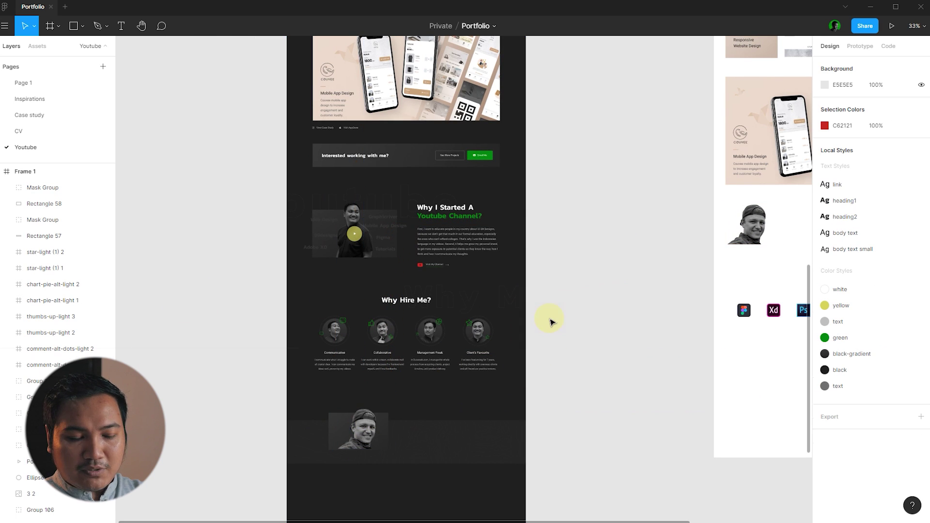
scroll(550, 322, "down", 3)
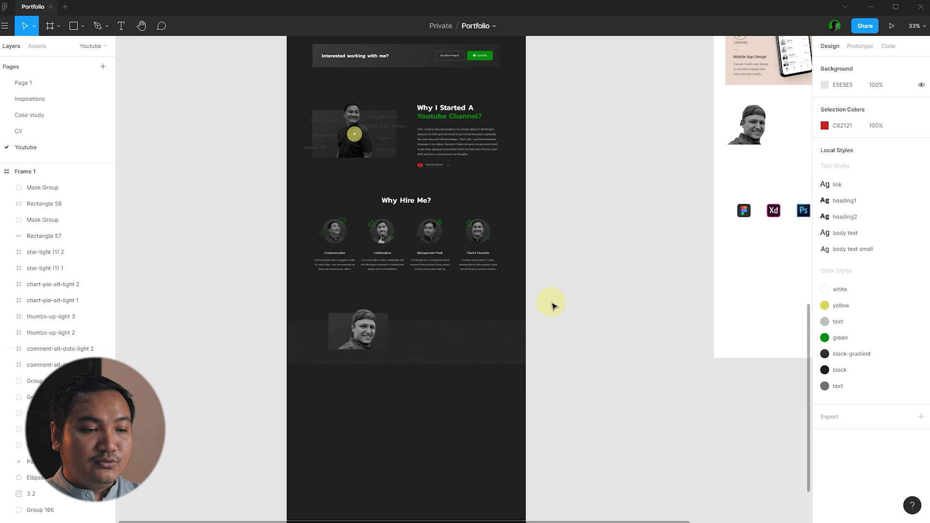
scroll(373, 323, "up", 5)
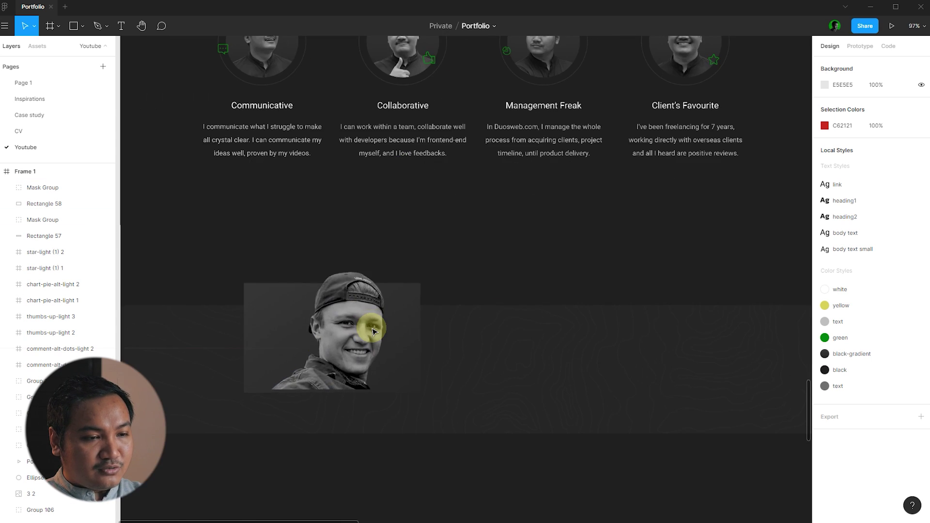
left_click(360, 284)
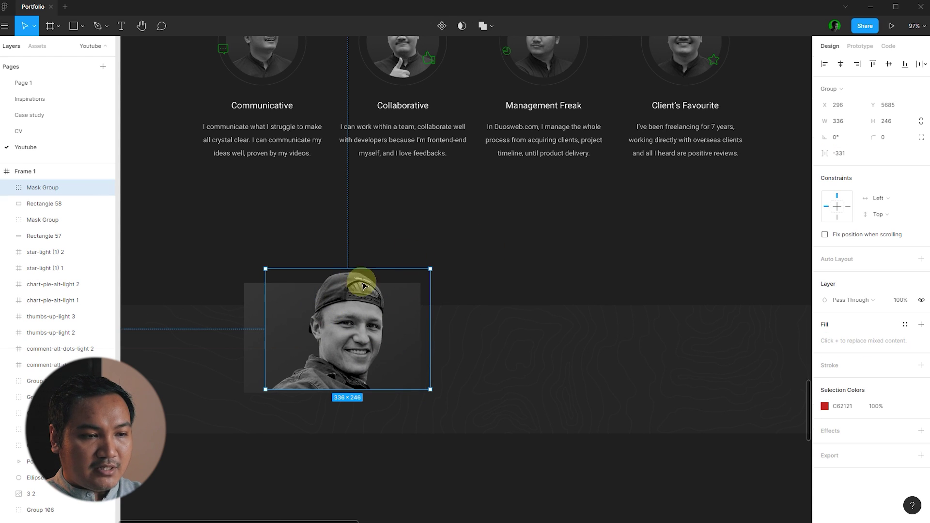
left_click(475, 217)
- Enlarge the grey box behind the portrait proportionally
scroll(378, 226, "down", 1)
left_click(244, 288)
scroll(315, 271, "up", 2)
left_click_drag(461, 276, 499, 252)
key("ctrl+shift+4")
key("alt+s")
scroll(388, 242, "down", 3)
scroll(364, 314, "down", 2)
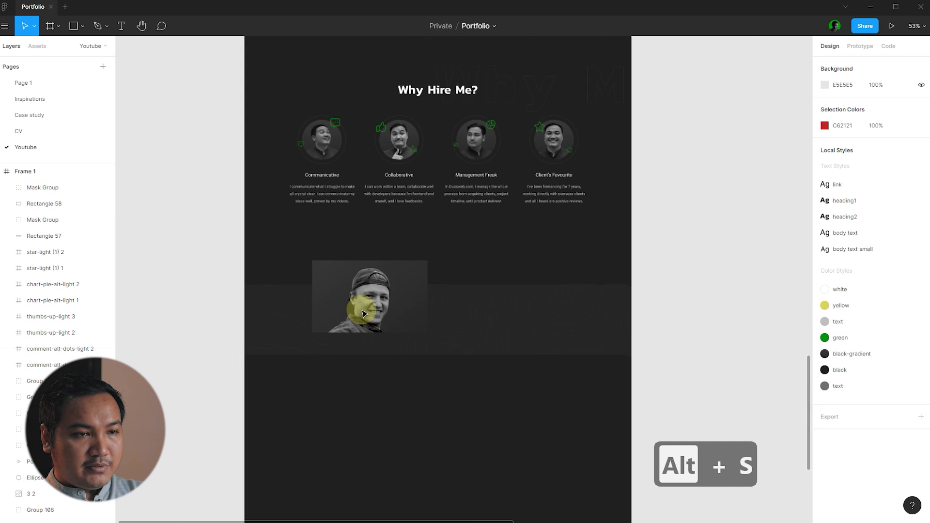
scroll(365, 313, "down", 4)
scroll(499, 326, "up", 6)
scroll(473, 151, "down", 1)
- Move the hero-image pieces out of the frame to the left
left_click_drag(478, 148, 425, 87)
scroll(438, 114, "down", 2)
left_click_drag(441, 122, 345, 460)
scroll(383, 482, "down", 3)
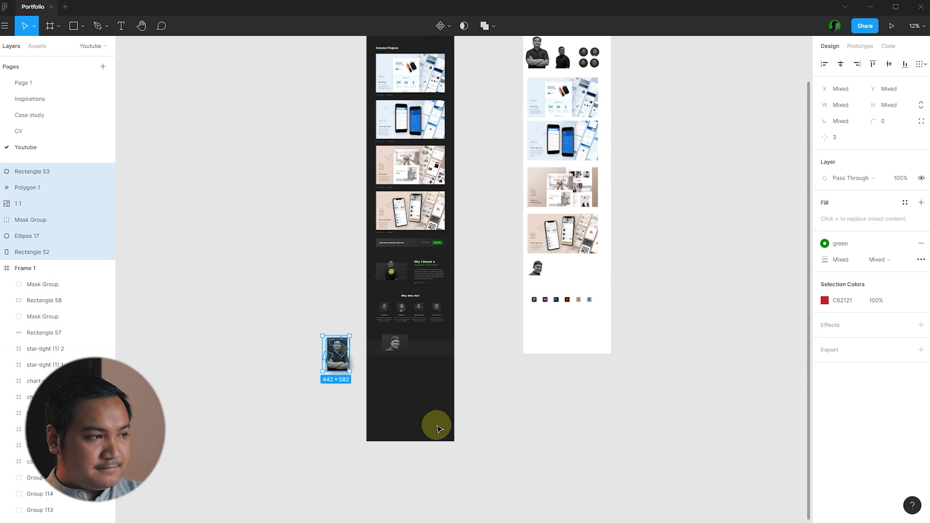
- Drag the hatched circle group from under the hero photo onto the lower portrait, then undo it
left_click(373, 370)
scroll(367, 354, "up", 8)
scroll(310, 310, "down", 2)
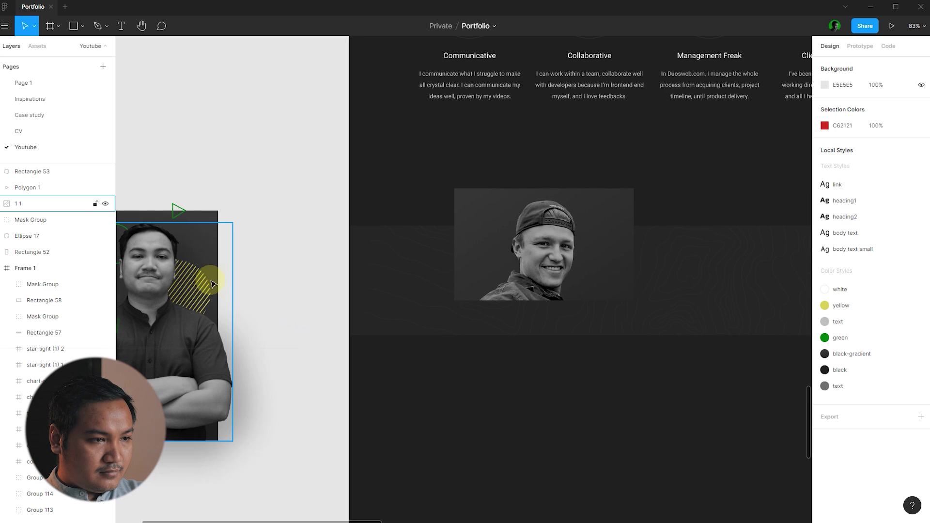
right_click(202, 282)
mouse_move(272, 242)
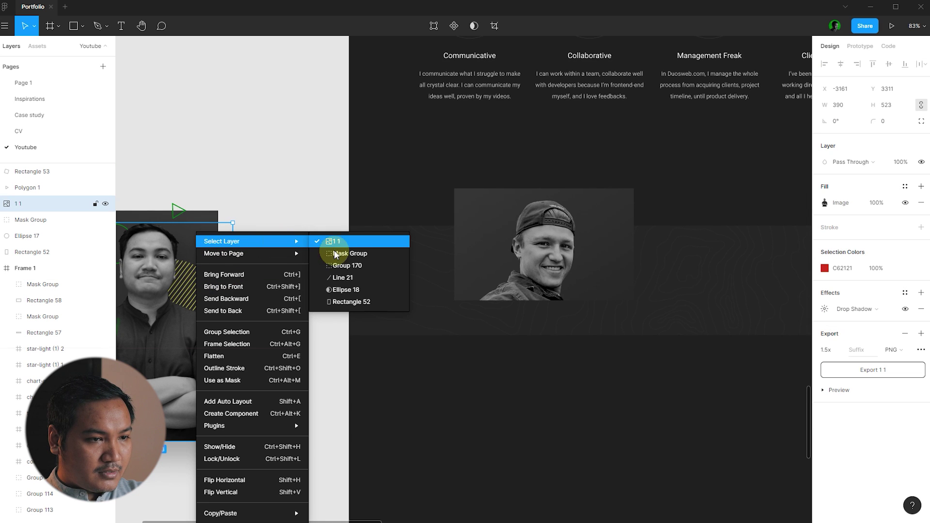
left_click(346, 266)
mouse_move(200, 279)
left_mouse_down()
mouse_move(501, 246)
mouse_move(543, 233)
left_mouse_up()
key("ctrl+z")
key("ctrl+z")
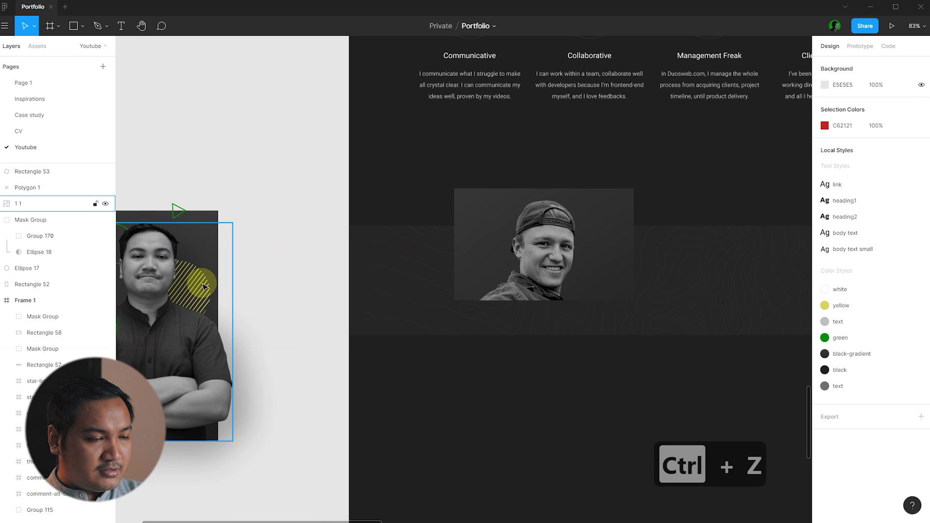
- Move the hatched circle's mask group onto the lower portrait, down-left beside the face
right_click(208, 283)
mouse_move(245, 242)
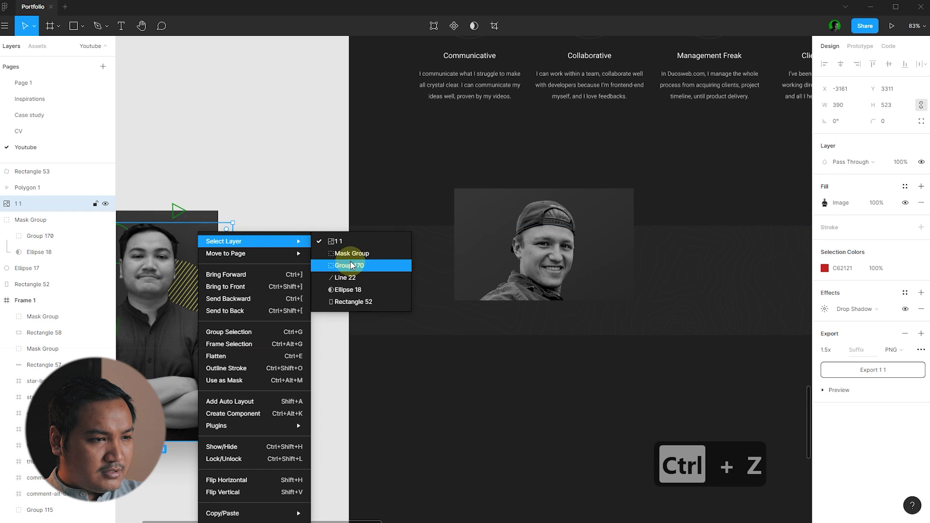
left_click(327, 264)
left_click(30, 219)
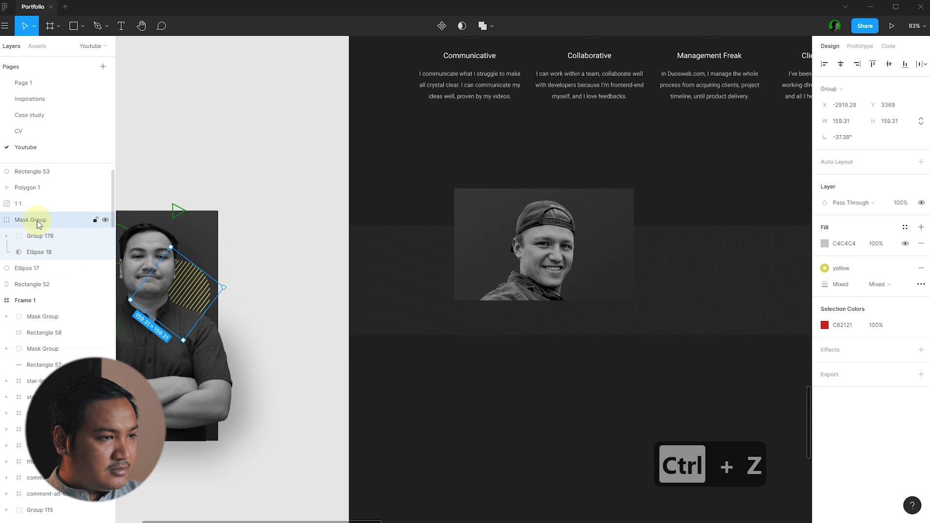
mouse_move(191, 288)
left_mouse_down()
mouse_move(533, 250)
mouse_move(523, 227)
mouse_move(546, 236)
left_mouse_up()
scroll(547, 241, "up", 5)
left_click_drag(459, 263, 451, 286)
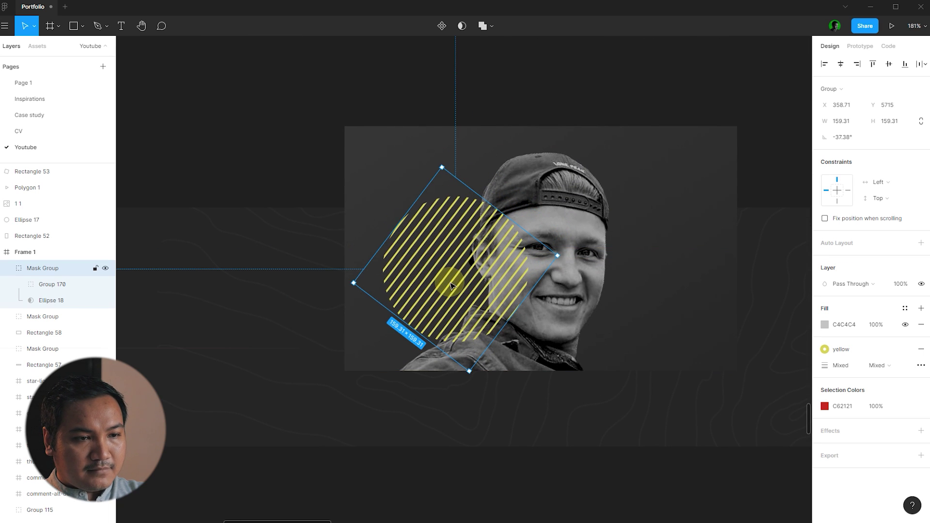
- Send the hatched circle behind the photo at 50% opacity and nudge it up-right
key("ctrl+[")
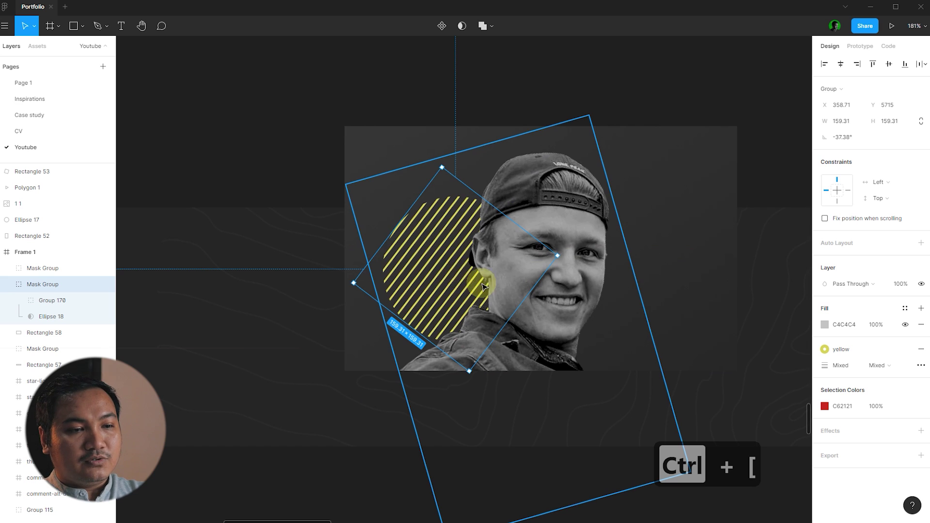
scroll(353, 194, "down", 5)
scroll(608, 180, "up", 2)
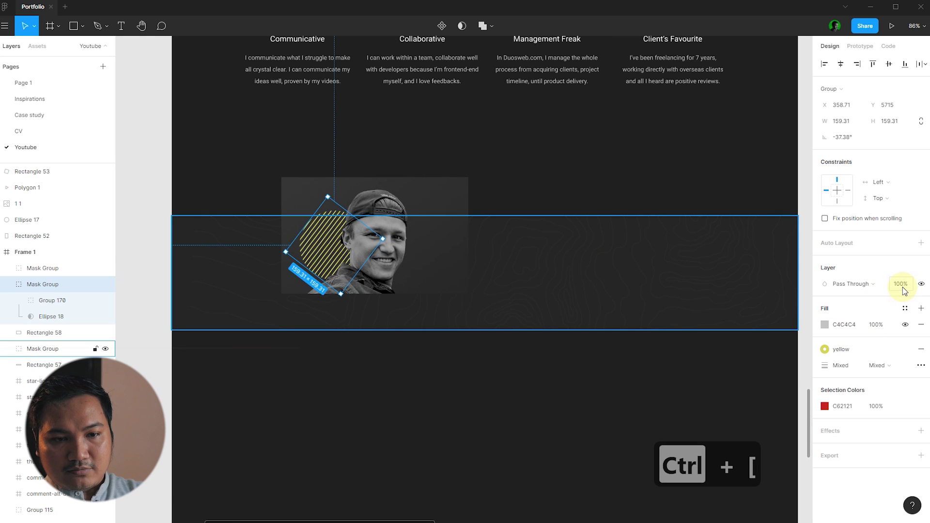
type("50")
key("Return")
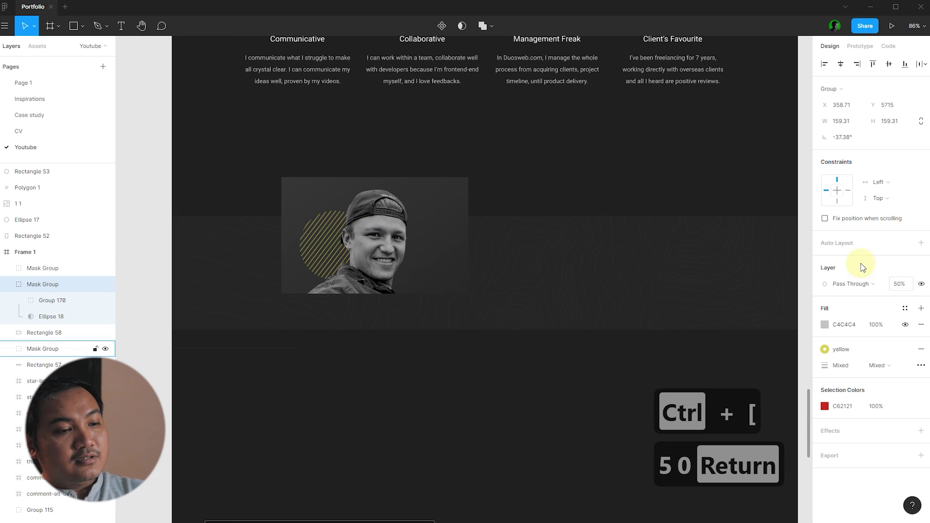
scroll(312, 237, "up", 6)
left_click_drag(322, 246, 335, 231)
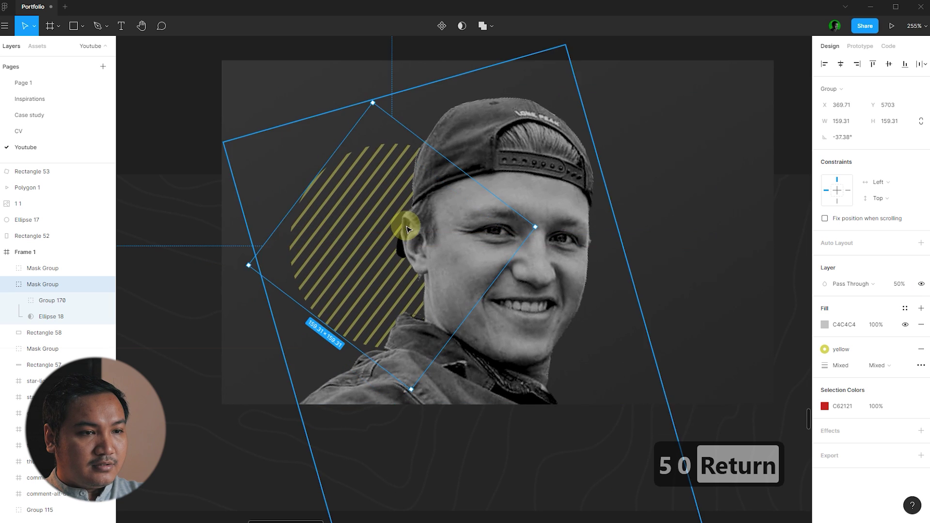
scroll(406, 229, "down", 8)
left_click(270, 192)
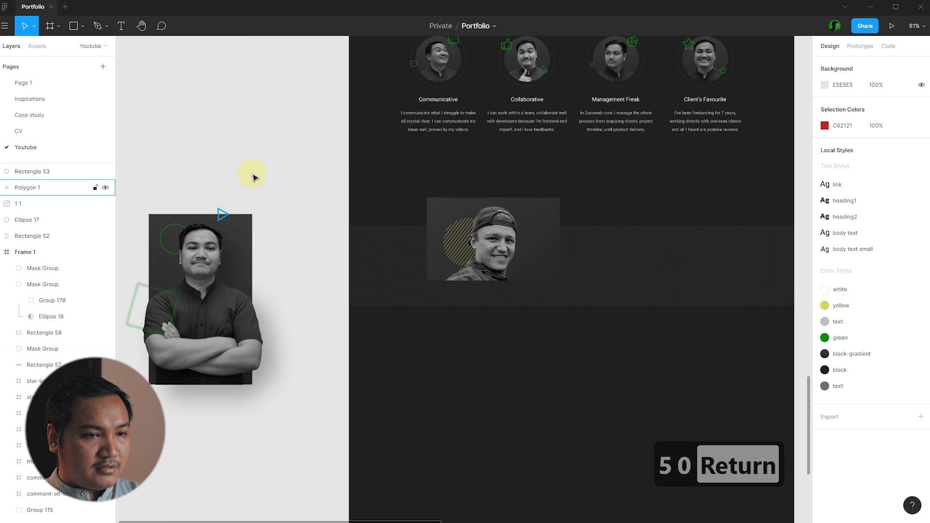
- Copy the green square outline onto the lower portrait, remove its blur and shrink it
left_click_drag(176, 297, 553, 216)
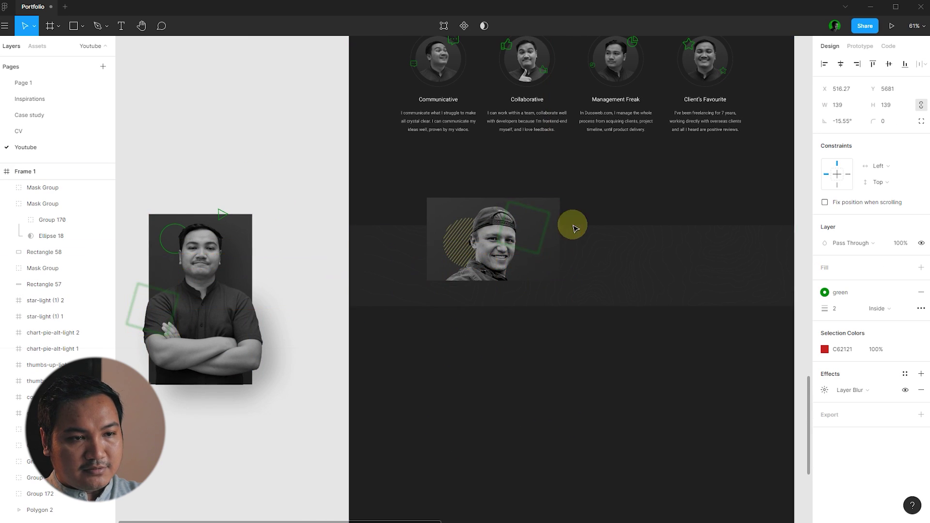
scroll(575, 227, "up", 3)
left_click(921, 390)
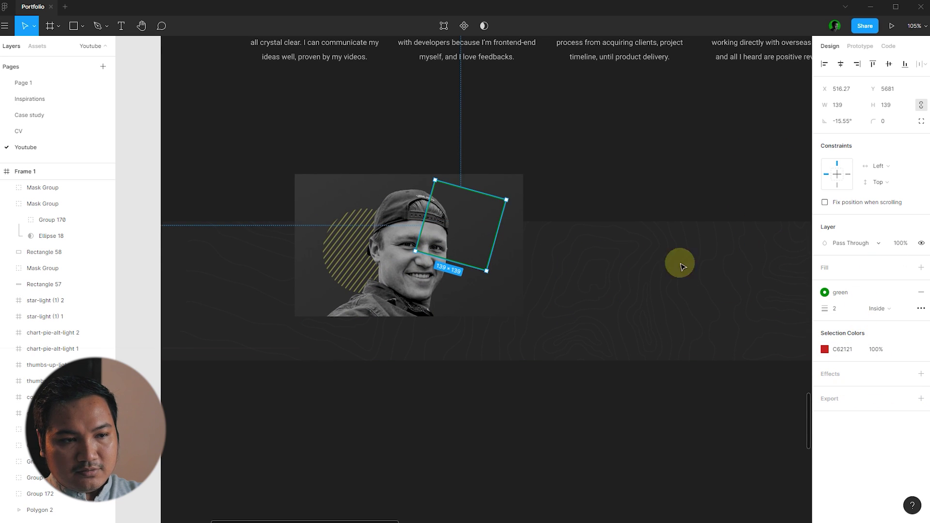
left_click_drag(480, 264, 499, 193)
scroll(446, 206, "up", 5)
scroll(364, 168, "down", 5)
- Lower the lower-band portrait group slightly
left_click(353, 131)
scroll(350, 127, "down", 4)
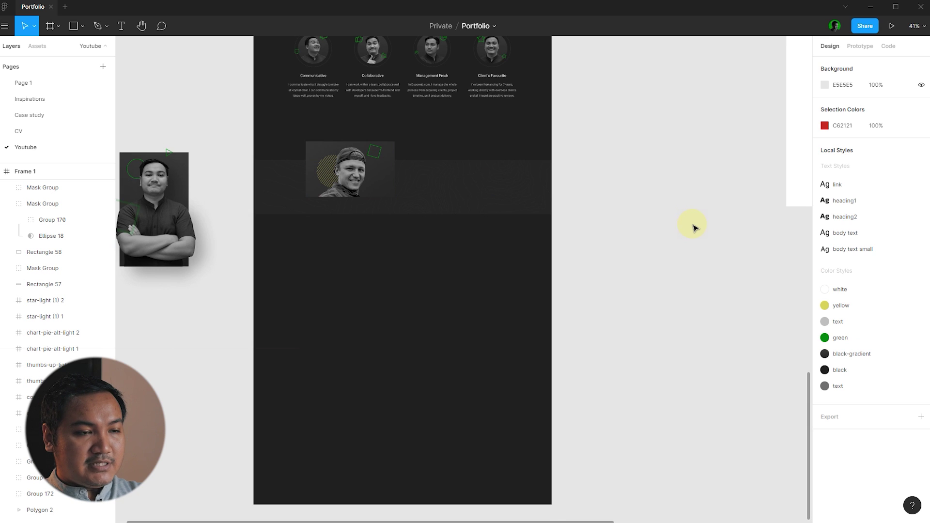
scroll(693, 228, "up", 3)
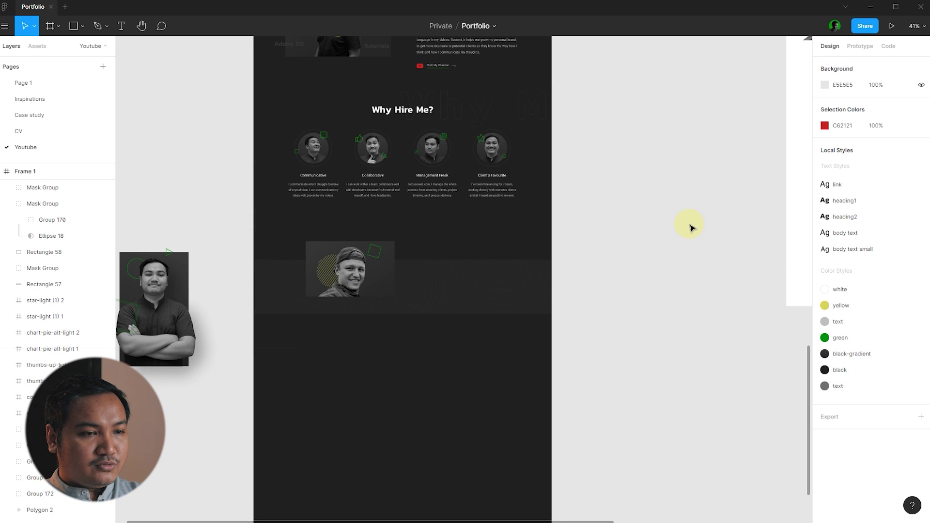
scroll(375, 237, "up", 4)
left_click_drag(303, 223, 391, 275)
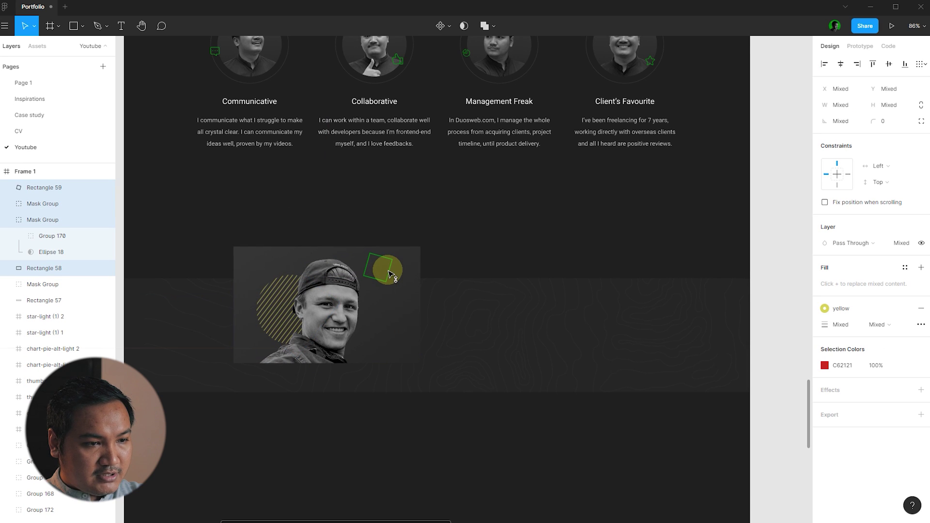
left_click(485, 216)
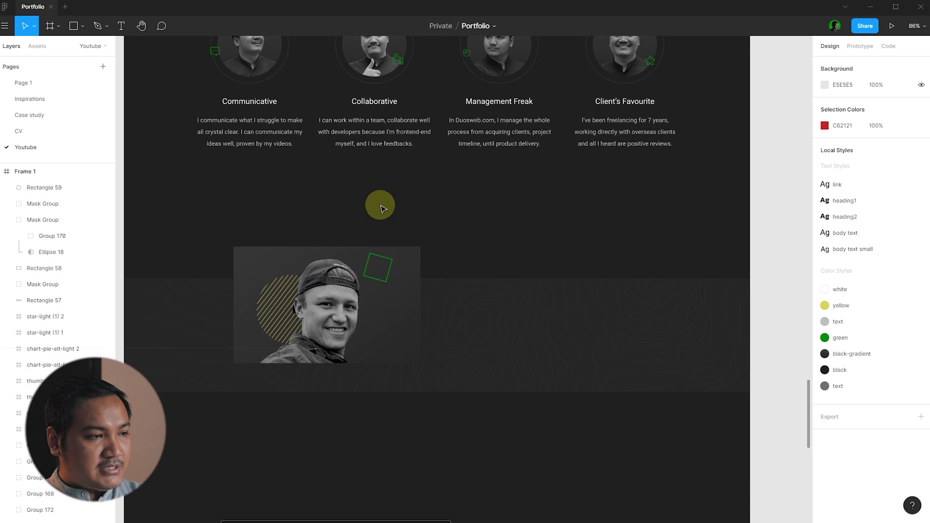
scroll(596, 288, "down", 3)
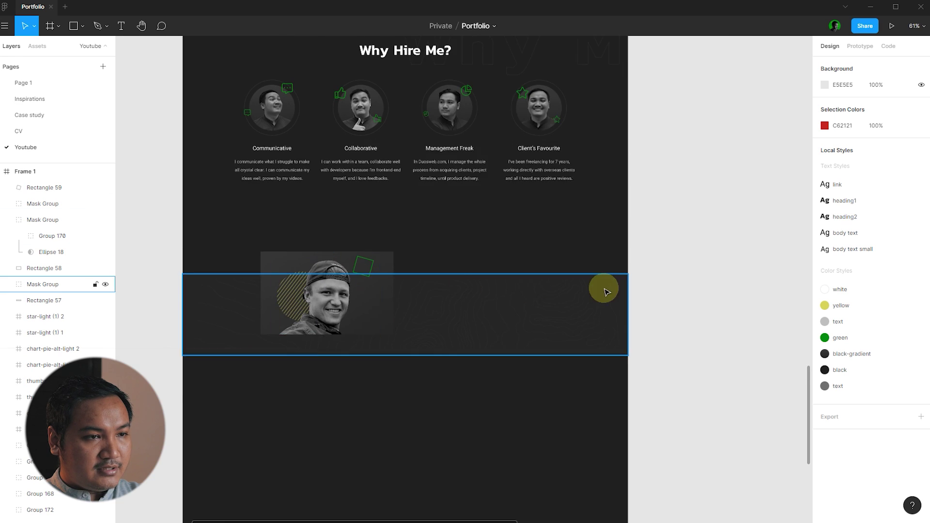
- Duplicate a paragraph into the lower band, paste the testimonial quote into it and place it beside the portrait
scroll(601, 276, "down", 1)
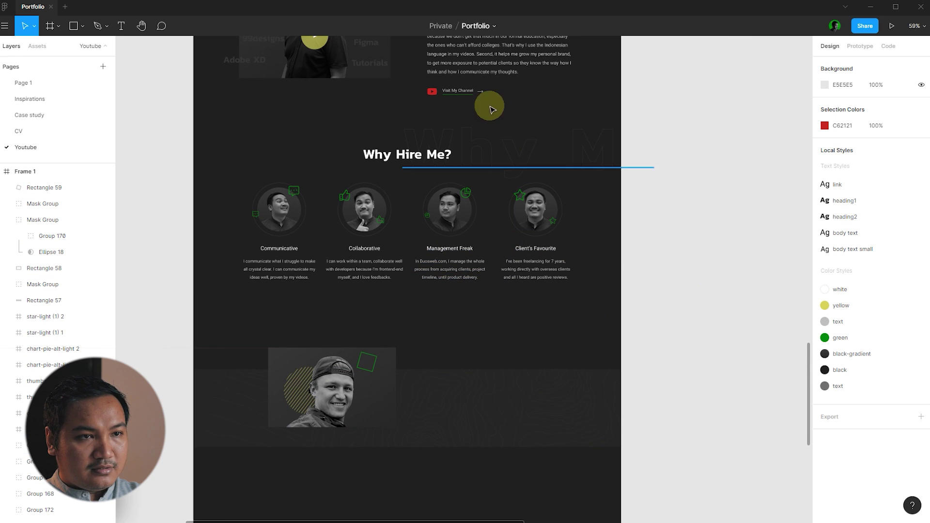
left_click_drag(498, 76, 472, 402)
key("ctrl+x")
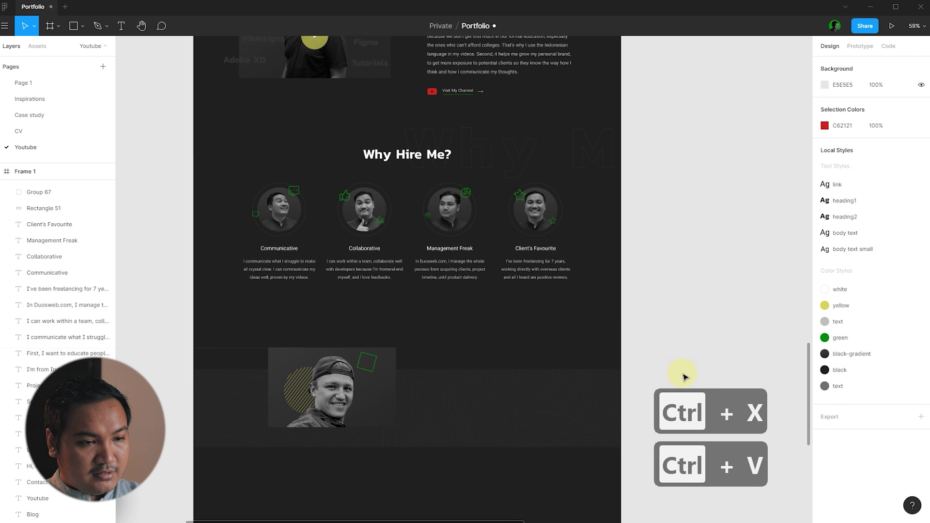
key("ctrl+v")
scroll(664, 322, "down", 1)
scroll(639, 367, "down", 1)
scroll(639, 368, "up", 3)
double_click(407, 332)
key("ctrl+a")
key("ctrl+v")
key("Escape")
left_click_drag(442, 317, 436, 348)
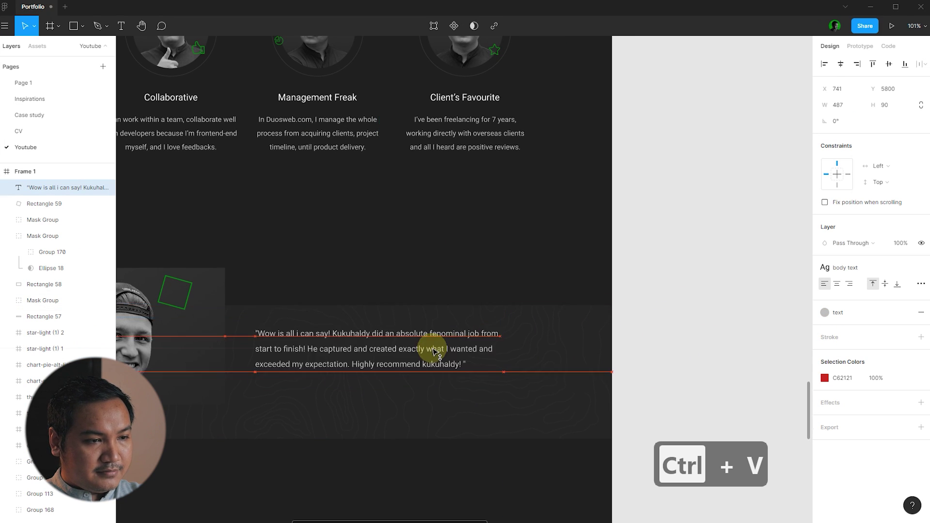
left_click(727, 259)
- Align the testimonial quote left along a guide beside the portrait
scroll(726, 258, "down", 1)
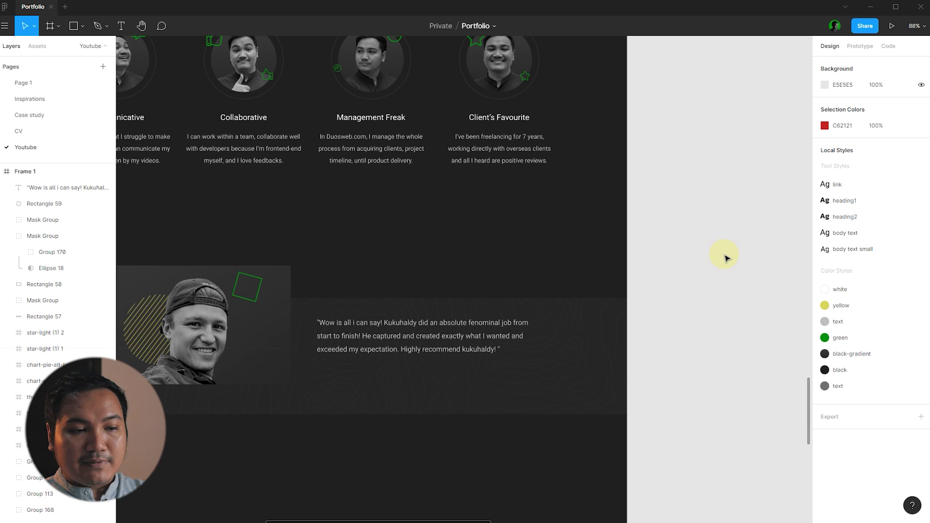
scroll(727, 258, "down", 1)
scroll(512, 297, "up", 2)
left_click(528, 325)
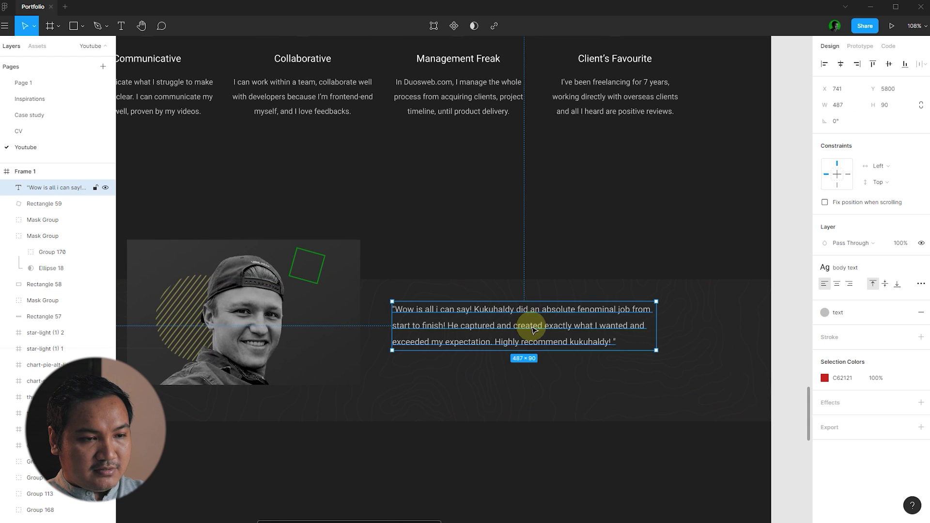
left_click_drag(528, 324, 533, 322)
left_click(493, 213)
scroll(688, 272, "down", 3)
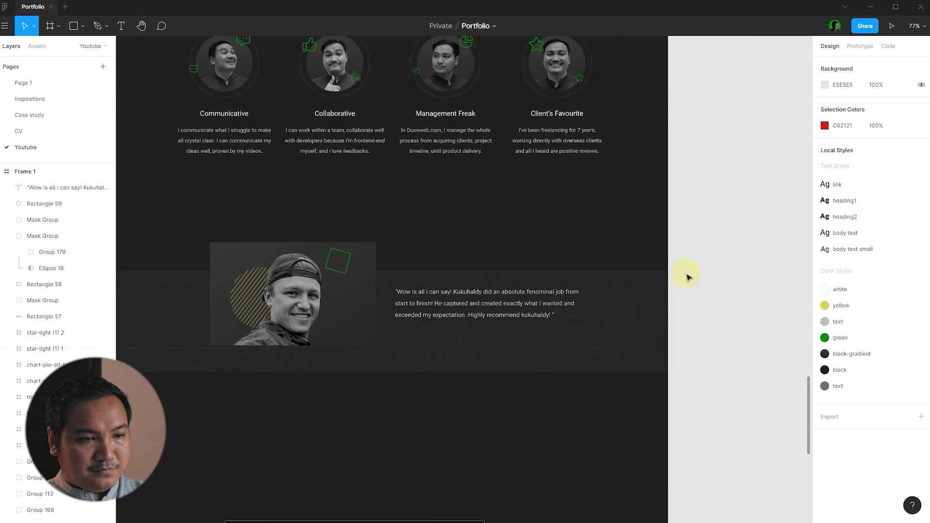
scroll(612, 326, "up", 1)
scroll(526, 323, "up", 2)
left_click(425, 307)
left_click(400, 209)
left_click(429, 277)
scroll(429, 277, "down", 2)
left_click(518, 202)
- Copy the Management Freak heading into the testimonial, left-align it and retype it as the client's name
left_click_drag(385, 103, 374, 322)
key("ctrl+x")
key("ctrl+v")
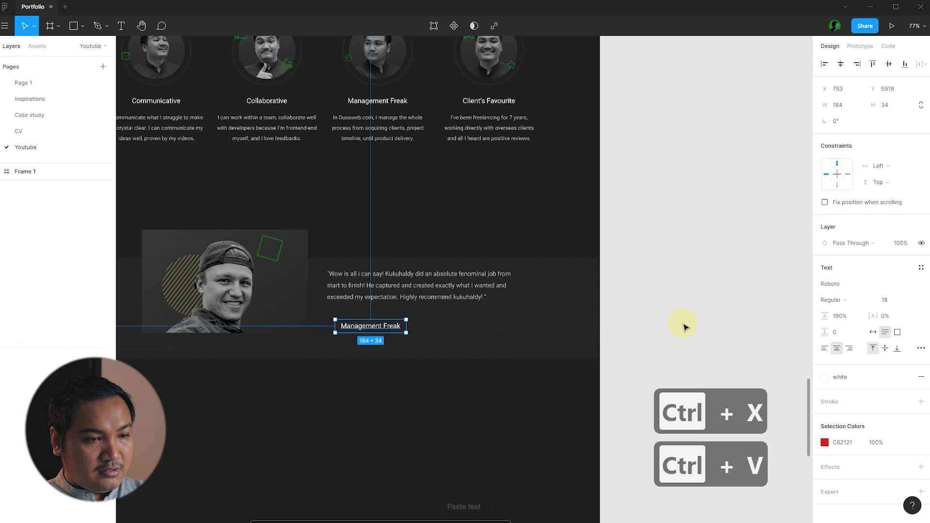
left_click(681, 332)
scroll(415, 303, "up", 4)
left_click(414, 297)
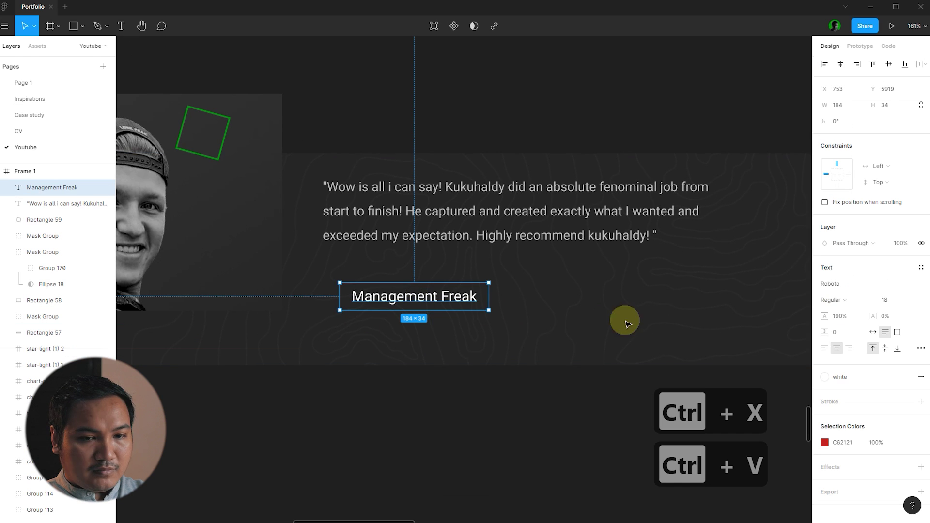
left_click(825, 349)
double_click(409, 296)
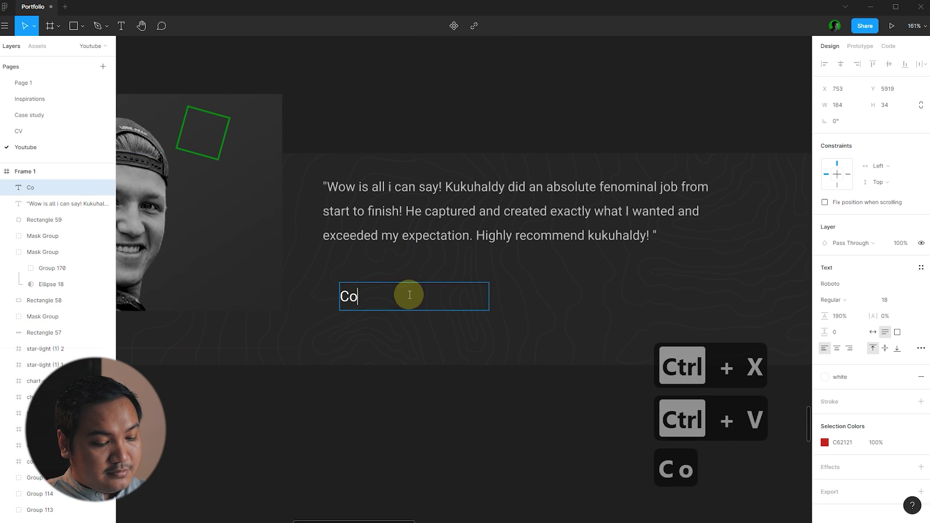
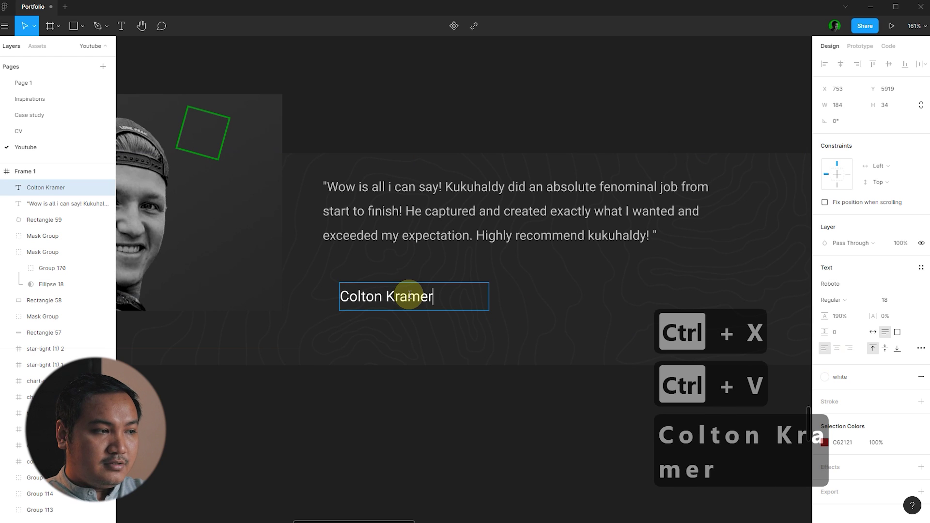
key("Escape")
left_click(499, 121)
- Set the client name to Kanit SemiBold and move it up under the quote
left_click(388, 293)
left_click(862, 290)
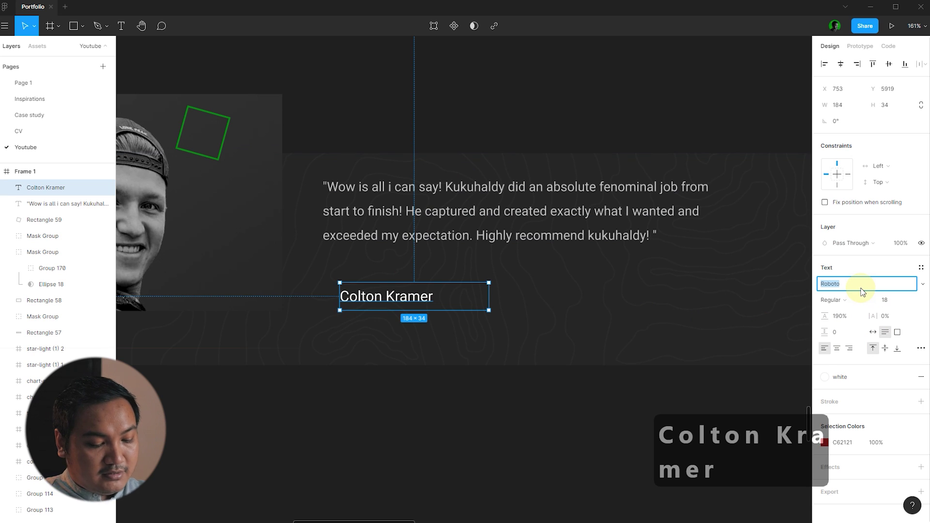
type("kanit")
key("Return")
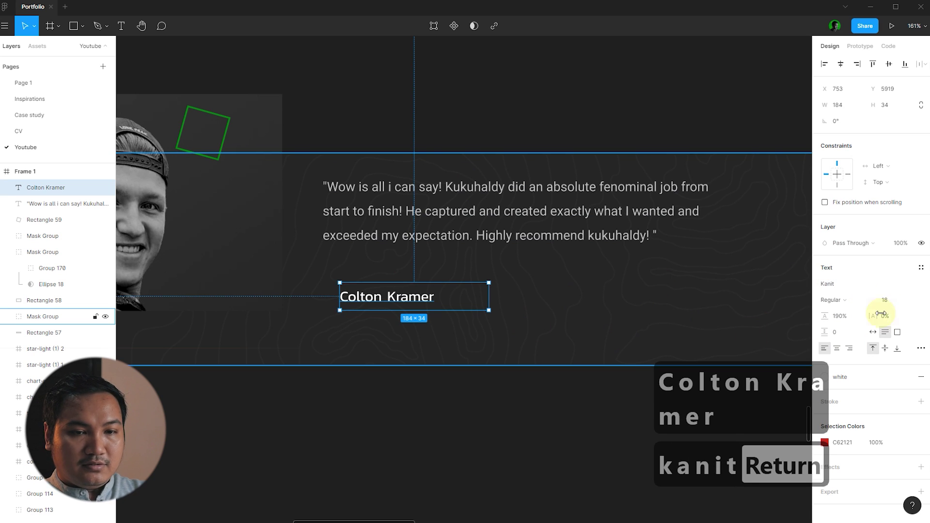
left_click(847, 301)
left_click(854, 330)
left_click(417, 309)
left_click_drag(409, 290, 404, 282)
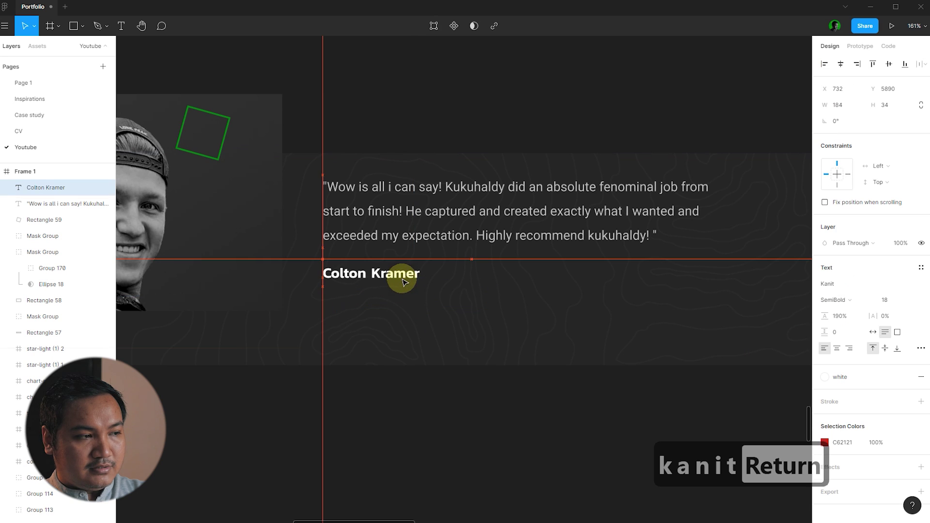
left_click(429, 388)
- Duplicate the quote below the name, apply body text small, and retype it as 'Founder, Movetime'
left_click(446, 233)
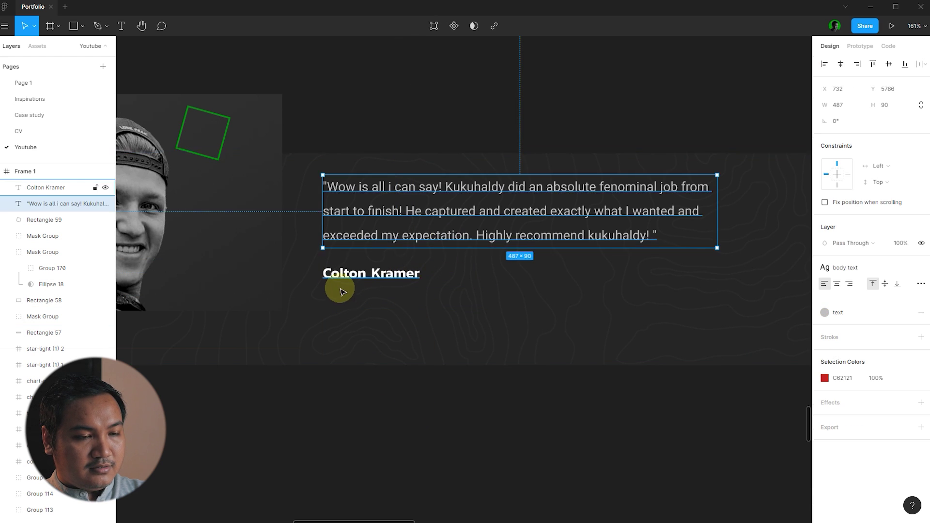
scroll(339, 289, "down", 1)
left_click(393, 405)
scroll(434, 282, "up", 1)
left_click(441, 227)
left_click_drag(441, 227, 436, 339)
left_click(872, 273)
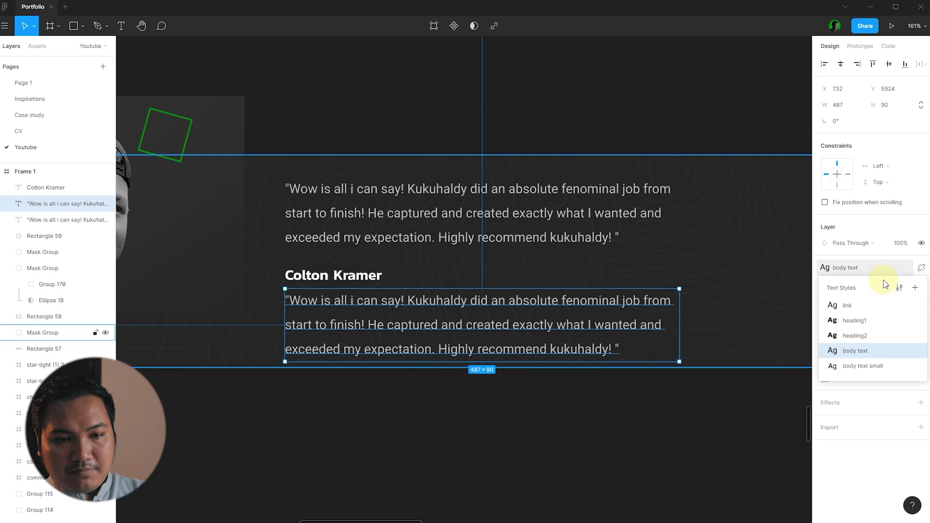
left_click(867, 365)
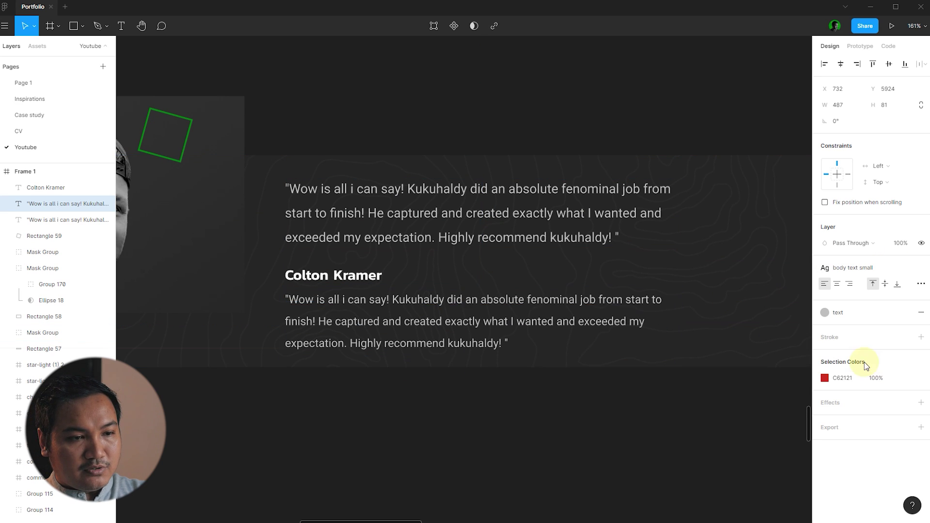
double_click(487, 317)
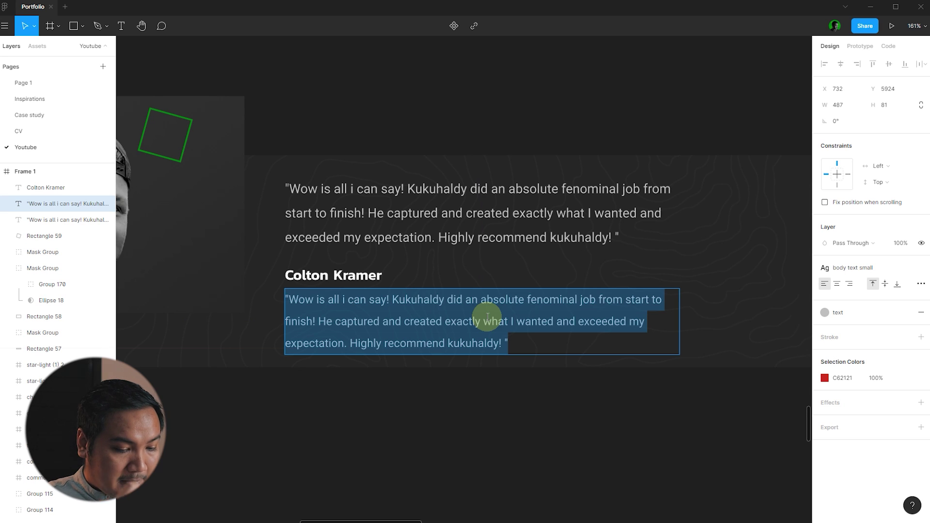
type("Founder")
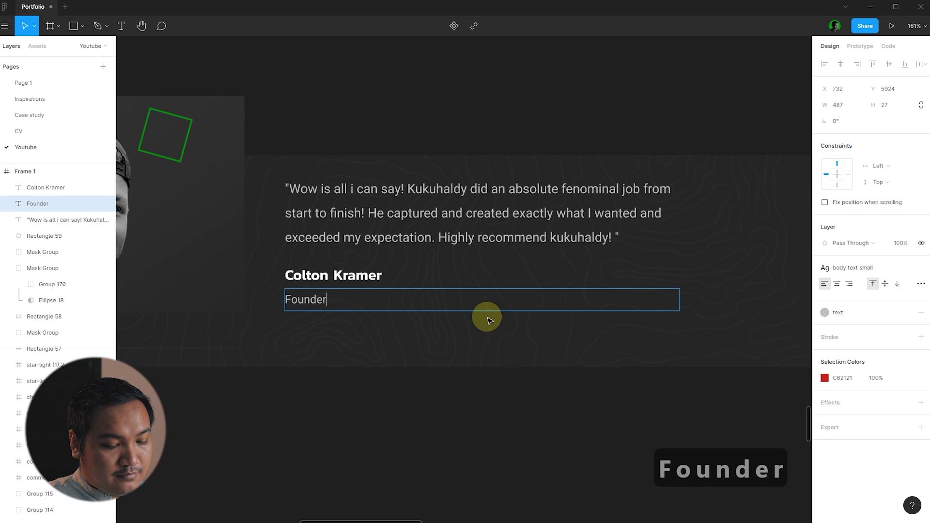
type(", Movetime")
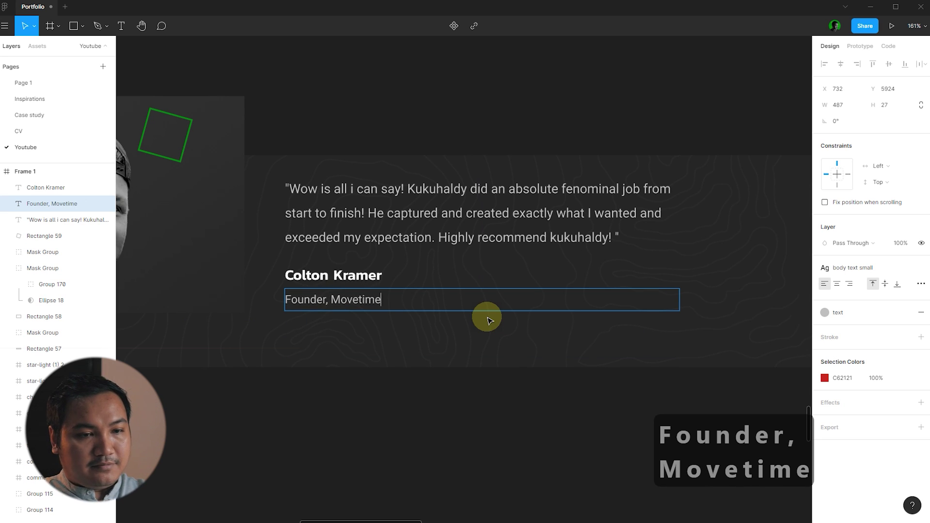
key("Escape")
key("Escape")
scroll(642, 280, "down", 5)
scroll(642, 280, "down", 2)
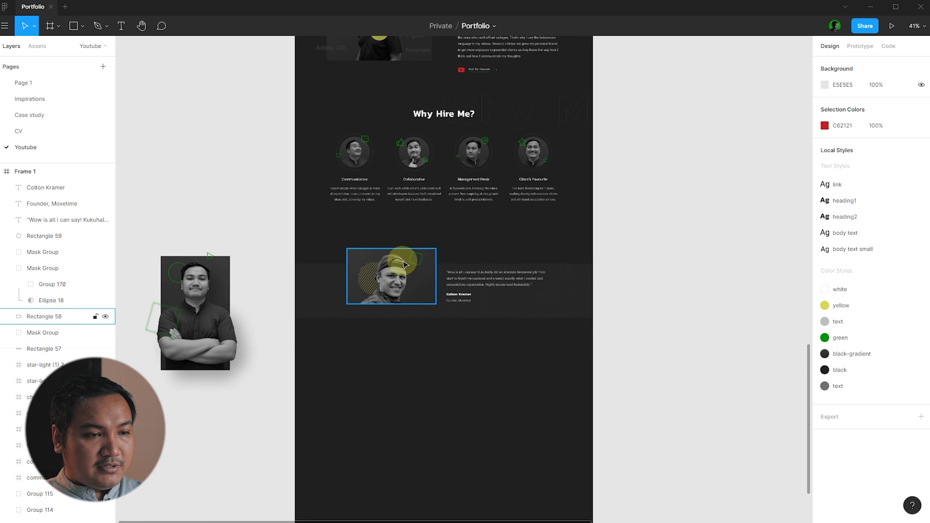
- Draw a left-pointing chevron with the Pen tool beside the testimonial and give it the green stroke style
left_click(99, 25)
scroll(460, 243, "up", 3)
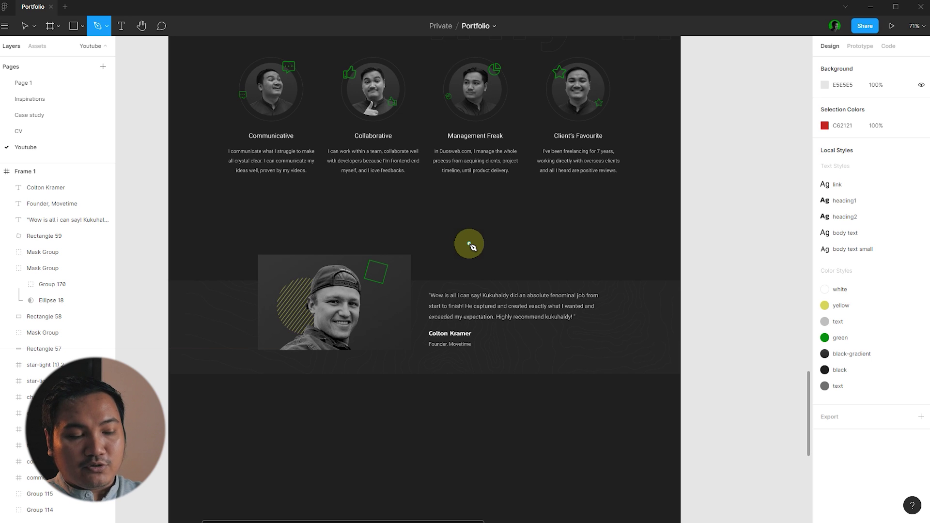
scroll(222, 305, "up", 5)
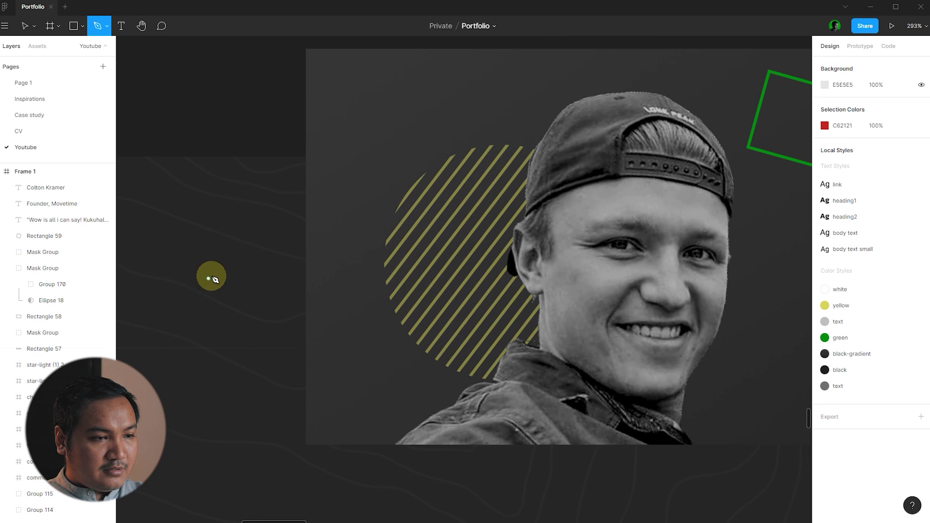
left_click(212, 273)
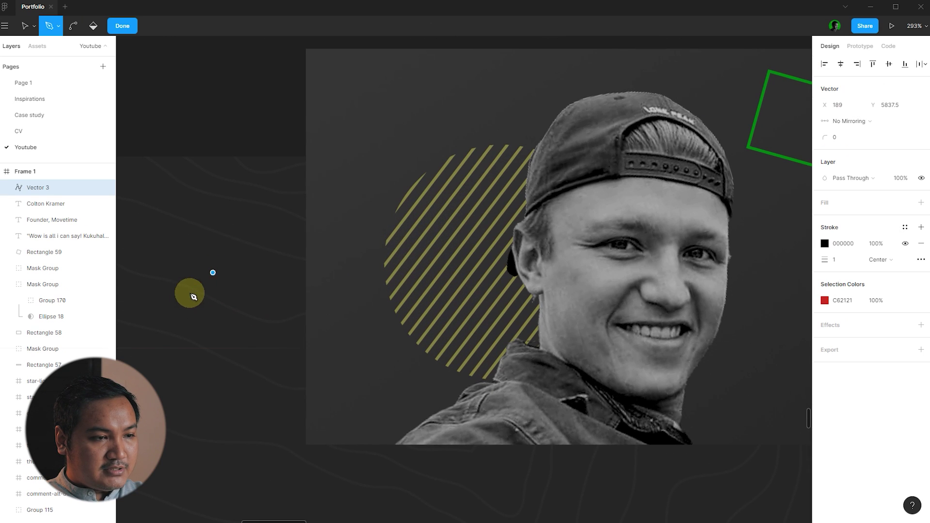
left_click(213, 314)
key("Return")
left_click(903, 291)
left_click(889, 333)
scroll(581, 269, "down", 5)
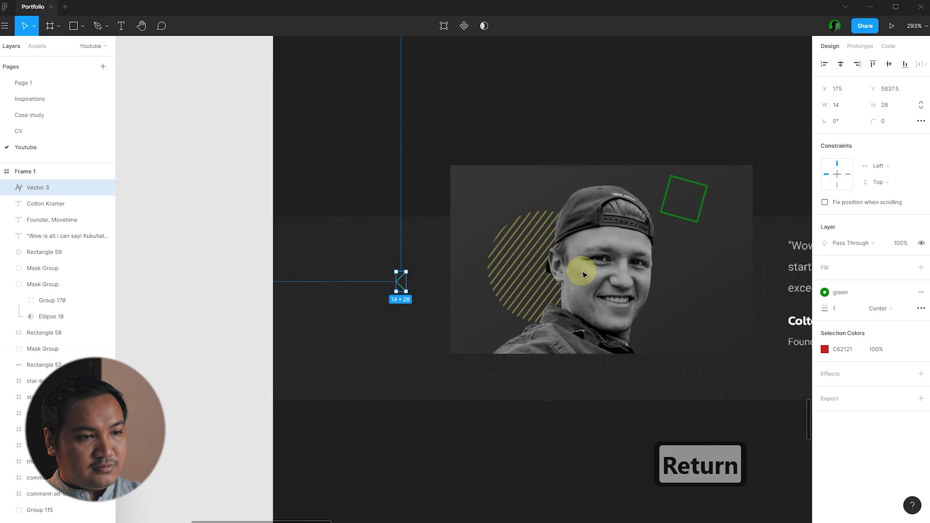
left_click(353, 174)
scroll(201, 239, "down", 5)
scroll(286, 241, "up", 4)
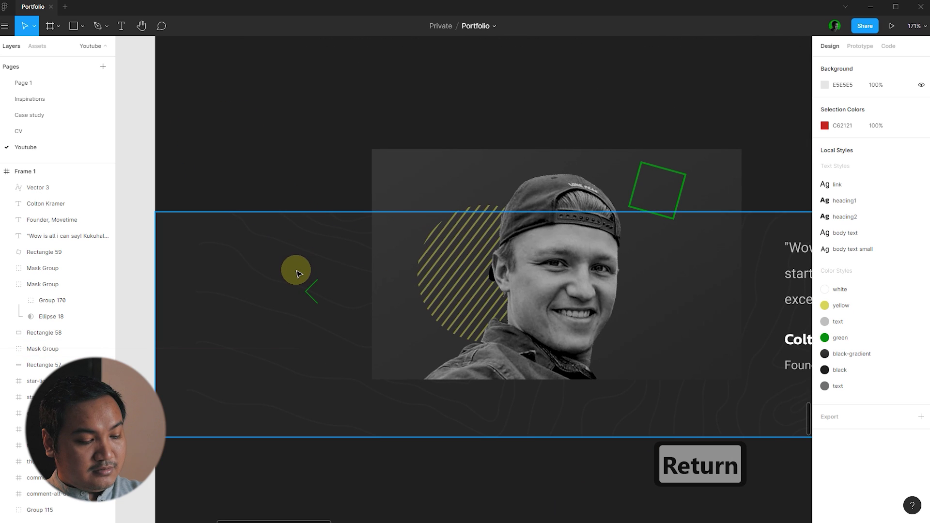
- Show the layout grid with Ctrl+Shift+4 and align the left arrow to a column edge
key("ctrl+shift+4")
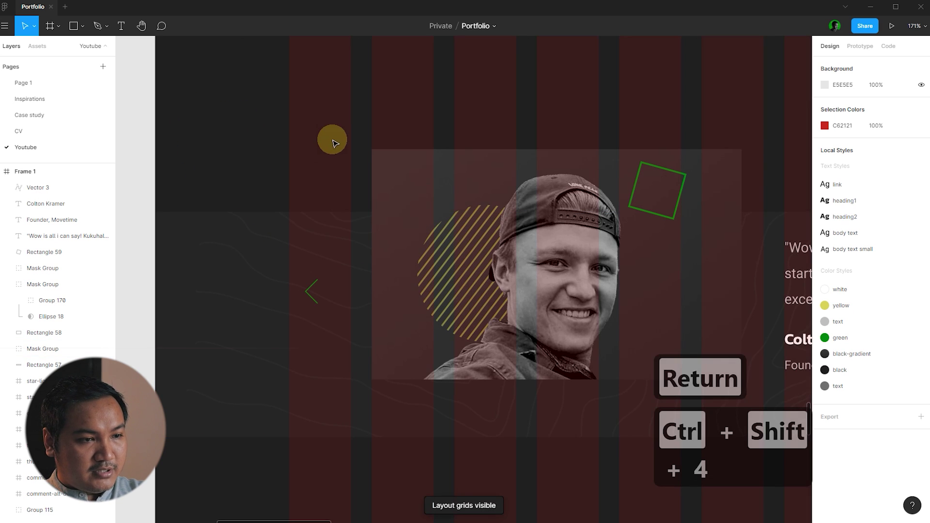
scroll(326, 287, "up", 4)
left_click_drag(305, 278, 274, 276)
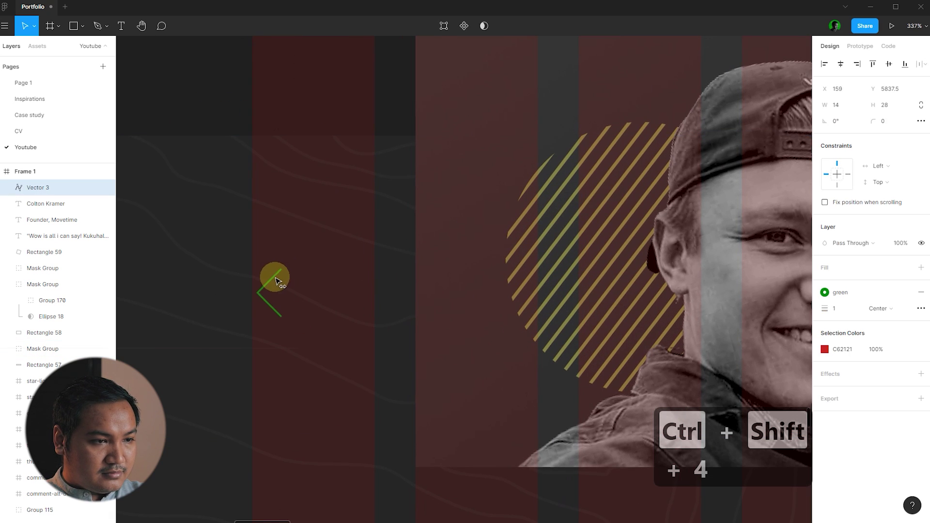
scroll(216, 269, "down", 5)
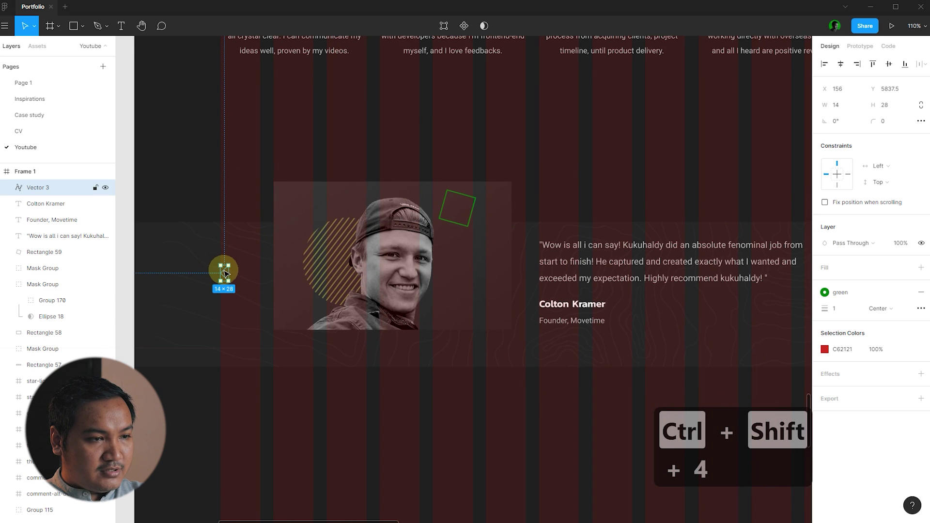
scroll(224, 272, "down", 3)
- Duplicate the arrow to the right of the quote, flip it to point right and snap it to the column edge
left_click_drag(222, 271, 655, 292)
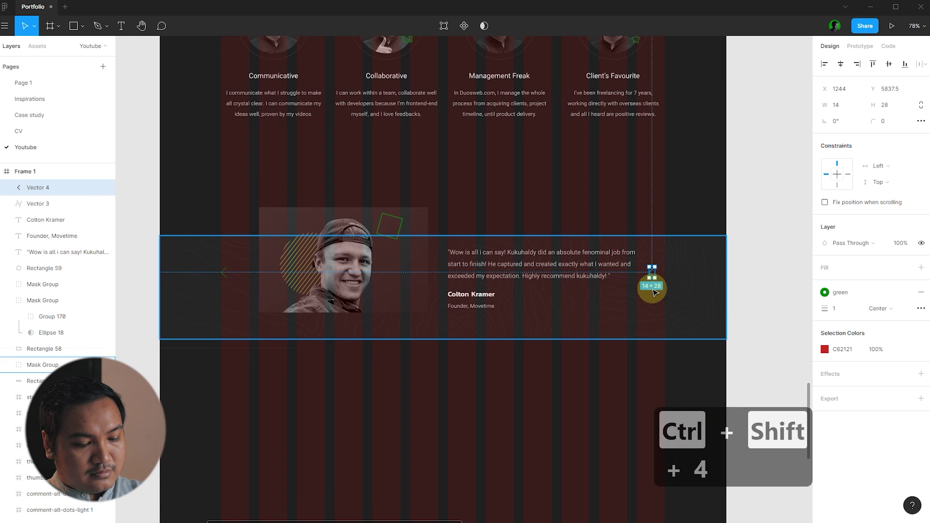
key("shift+h")
scroll(677, 287, "up", 10)
left_click_drag(517, 299, 589, 304)
scroll(586, 304, "down", 2)
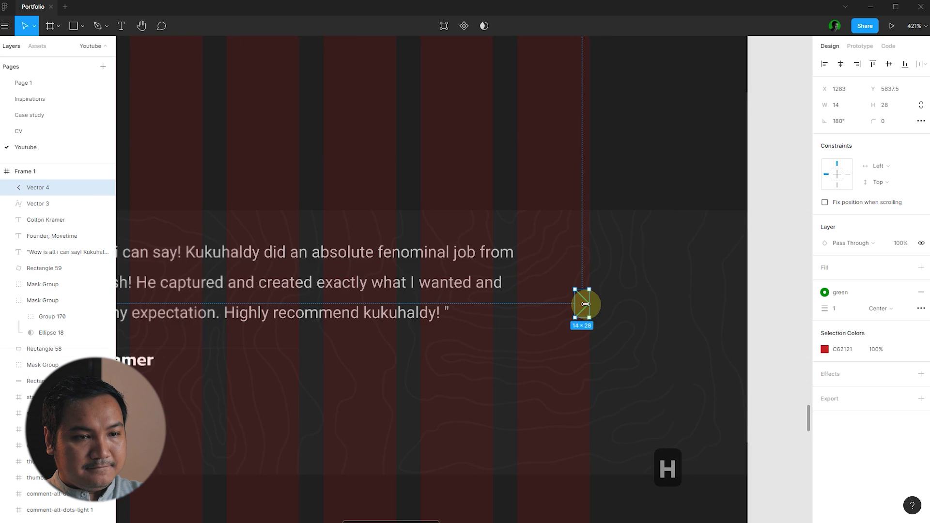
scroll(716, 282, "down", 10)
left_click(716, 283)
- Shift the testimonial photo group slightly and hide the layout grid
scroll(322, 237, "up", 2)
mouse_move(411, 253)
left_mouse_down()
mouse_move(415, 264)
mouse_move(388, 257)
mouse_move(395, 262)
left_mouse_up()
left_click(474, 221)
key("ctrl+shift+4")
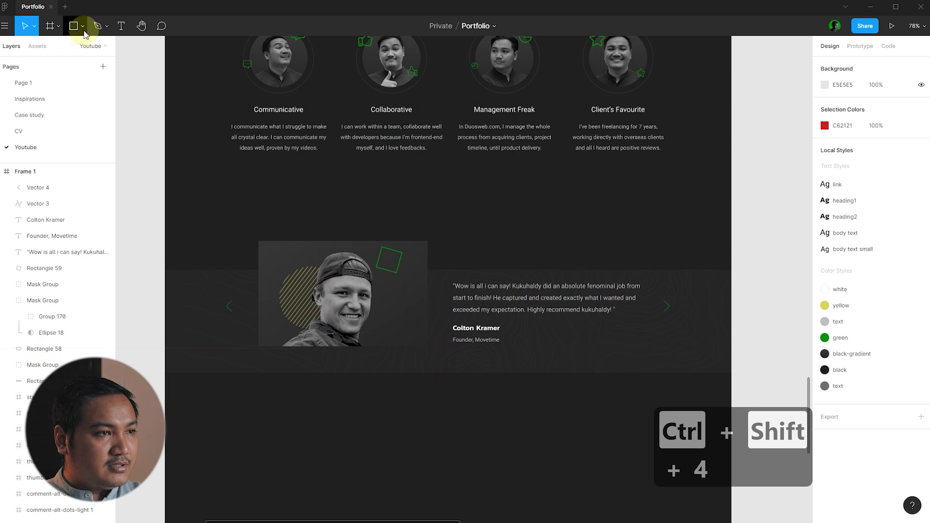
- Draw a small ellipse dot below the portrait photo
left_click(83, 26)
left_click(61, 83)
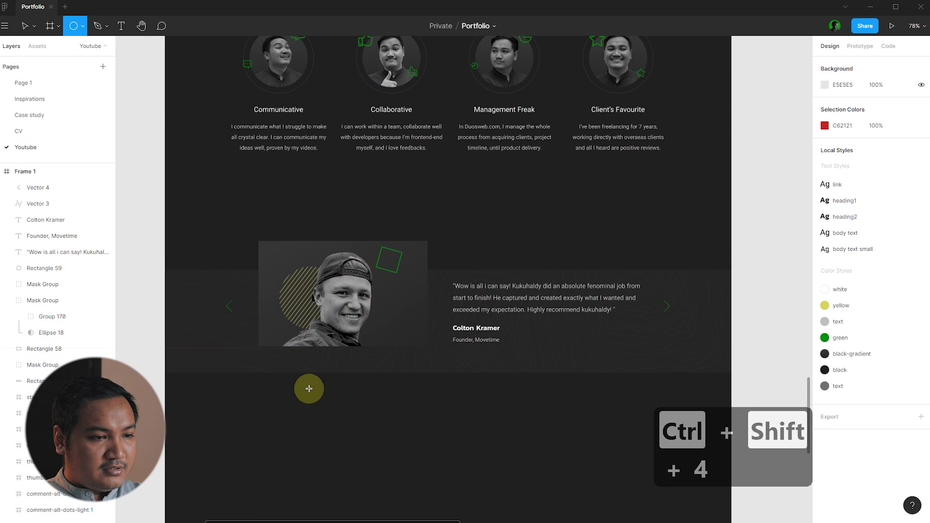
scroll(301, 385, "up", 5)
scroll(234, 325, "up", 10)
left_click_drag(195, 275, 232, 303)
scroll(232, 306, "down", 7)
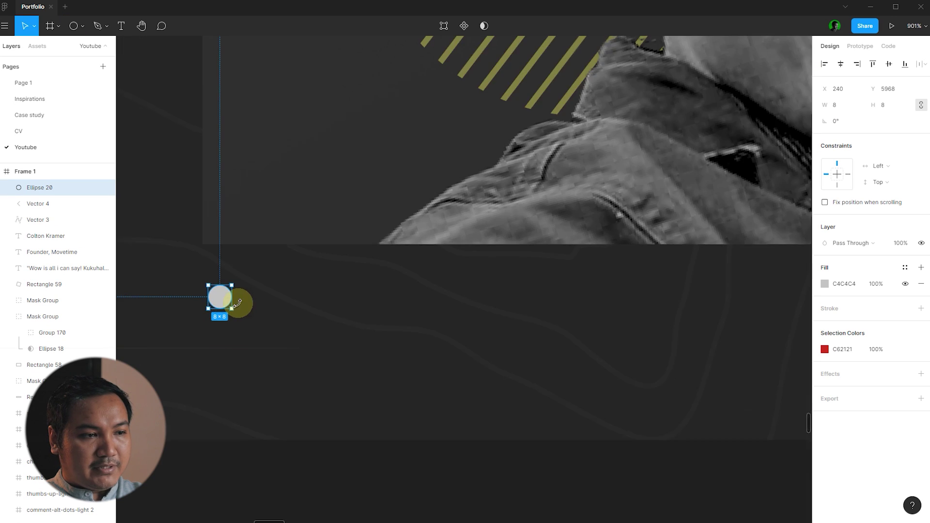
left_click(247, 394)
- Duplicate the dot twice, shifting each copy right, to form a row of three dots
scroll(246, 388, "down", 5)
scroll(241, 297, "up", 8)
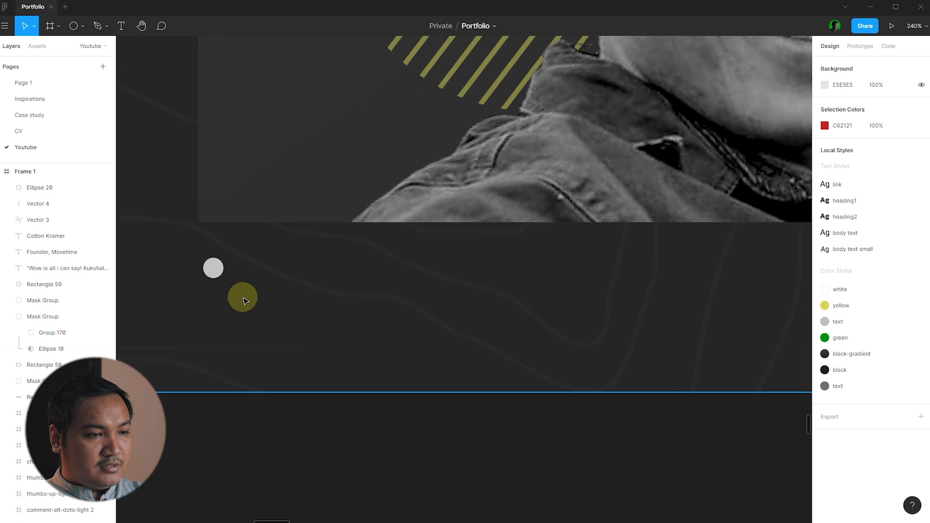
left_click(212, 267)
scroll(199, 256, "up", 5)
left_click_drag(198, 257, 259, 262)
key("shift+Right")
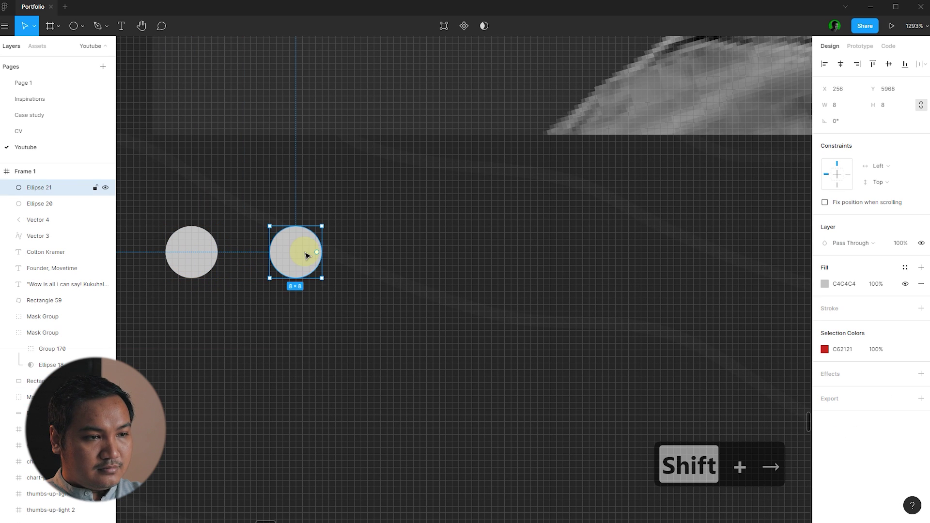
key("ctrl+d")
key("shift+Right")
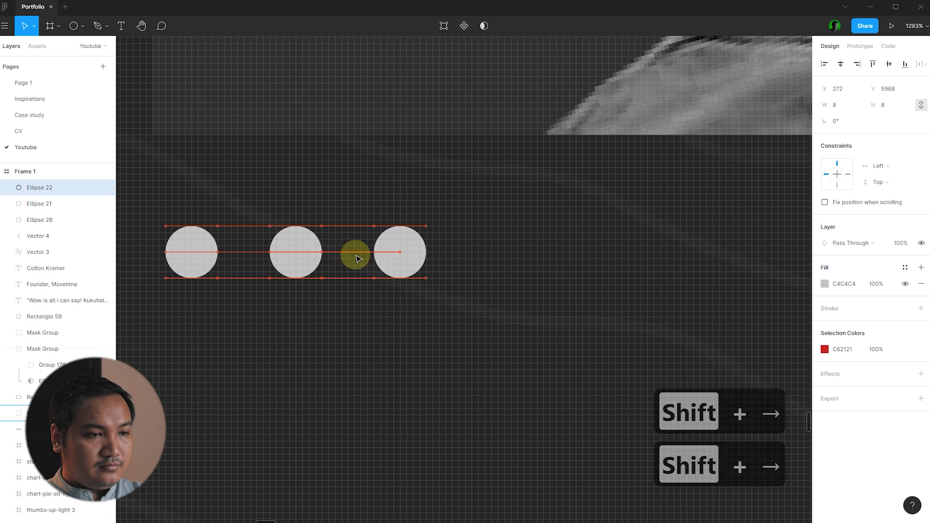
- Fill the other two dots with the text colour style and the first dot with the green style
left_click(296, 256, "shift")
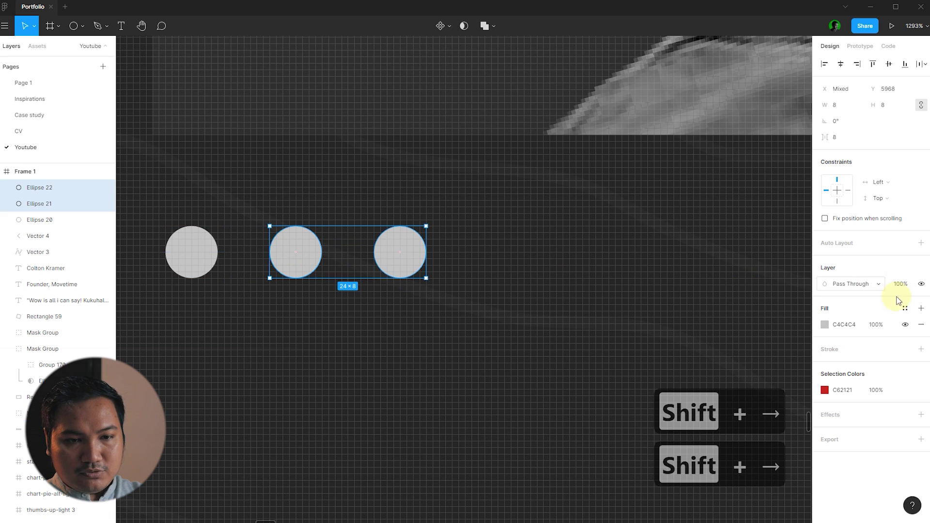
left_click(905, 325)
left_click(251, 279)
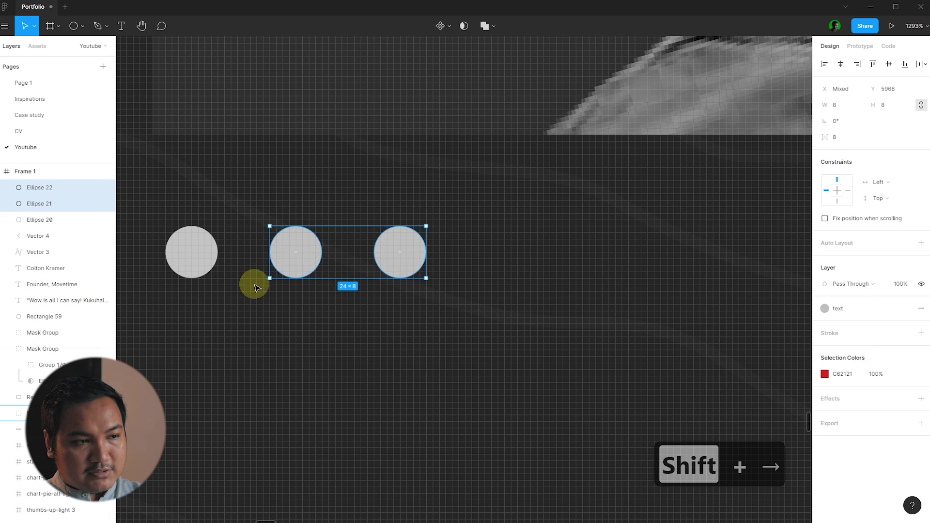
left_click(192, 252)
left_click(904, 268)
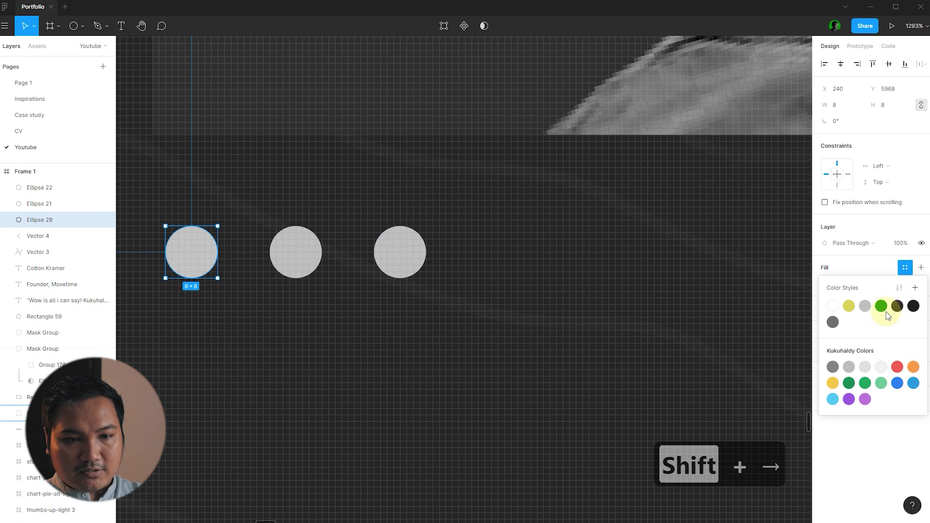
left_click(883, 307)
scroll(280, 276, "down", 10)
left_click(225, 352)
scroll(262, 382, "down", 10)
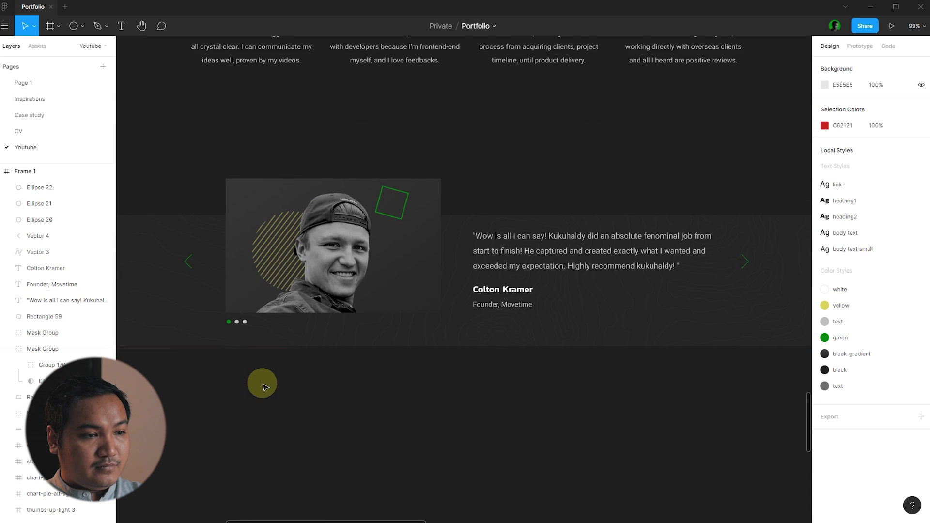
- Copy the Why Hire Me? heading below the testimonial and delete the stray portrait photo beside the page
scroll(472, 305, "up", 3)
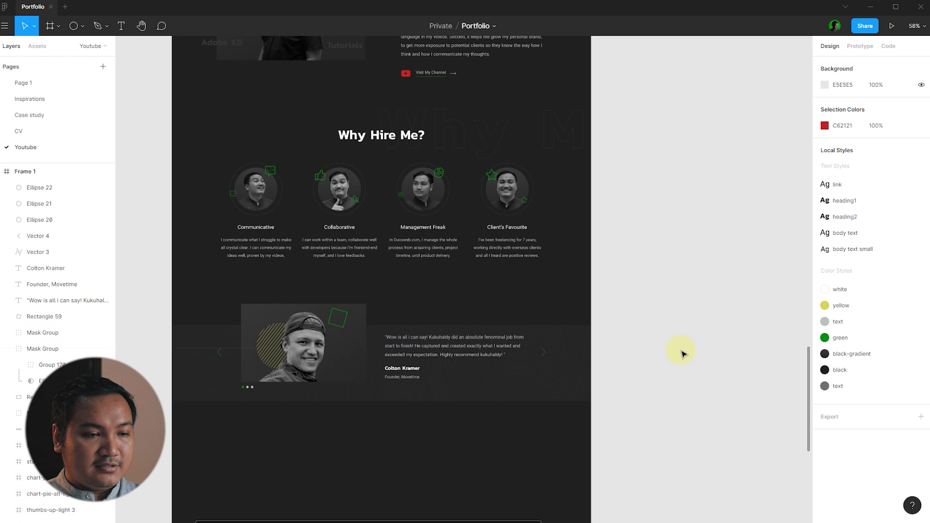
scroll(681, 353, "down", 2)
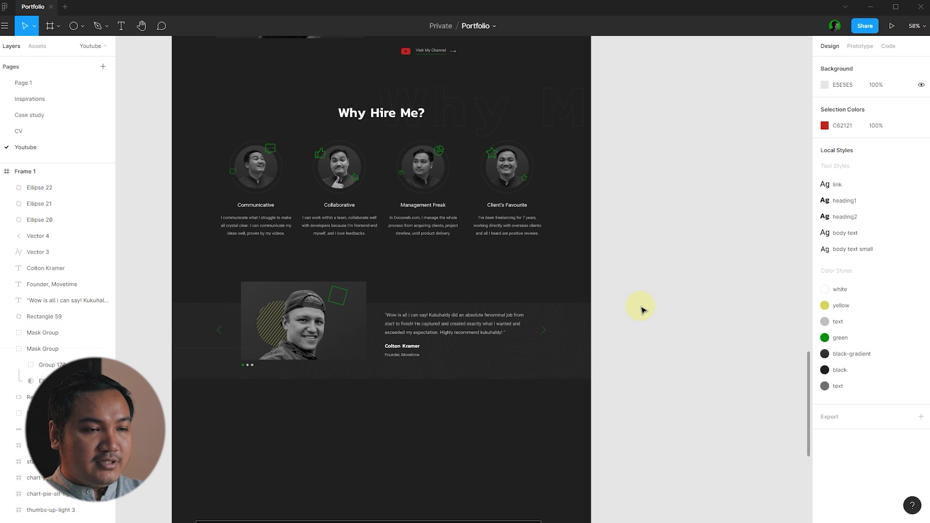
scroll(645, 305, "down", 3)
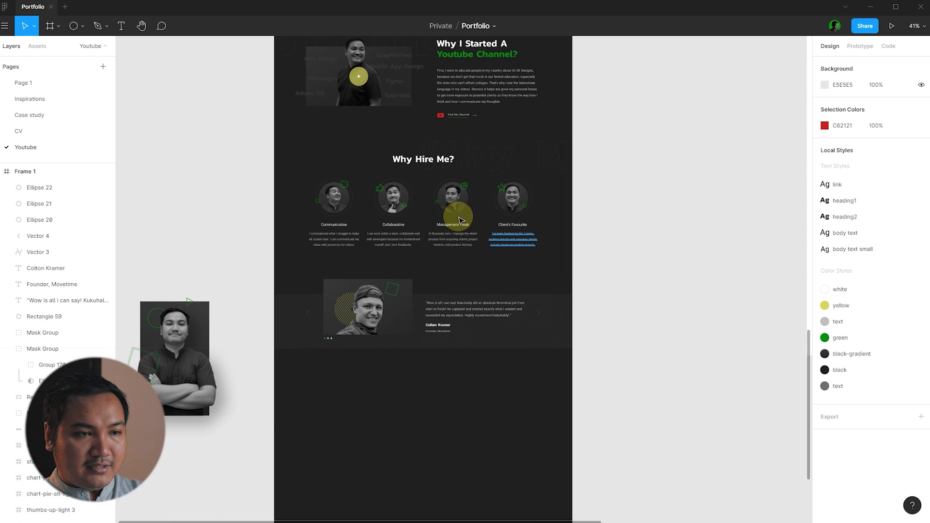
left_click(426, 158)
left_click_drag(427, 158, 477, 380, "alt")
left_click(415, 425)
scroll(469, 394, "up", 2)
scroll(640, 378, "down", 2)
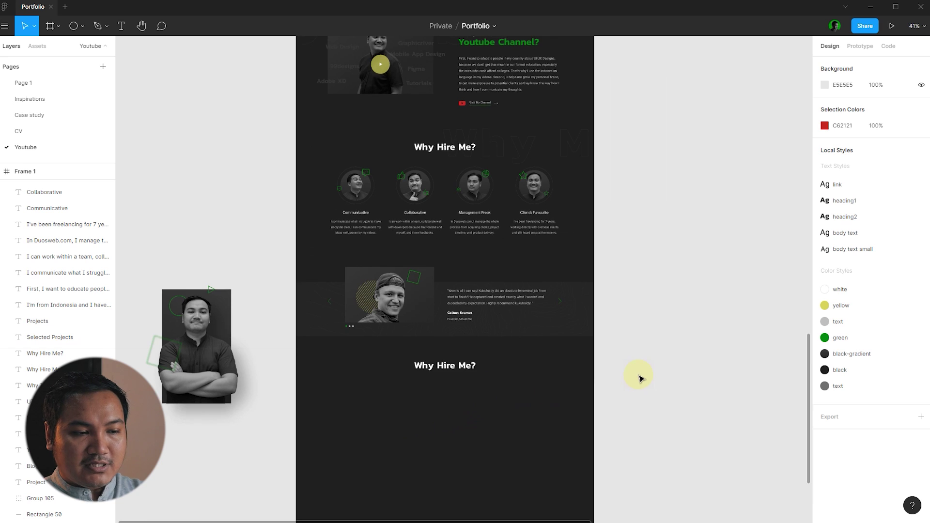
scroll(639, 378, "down", 2)
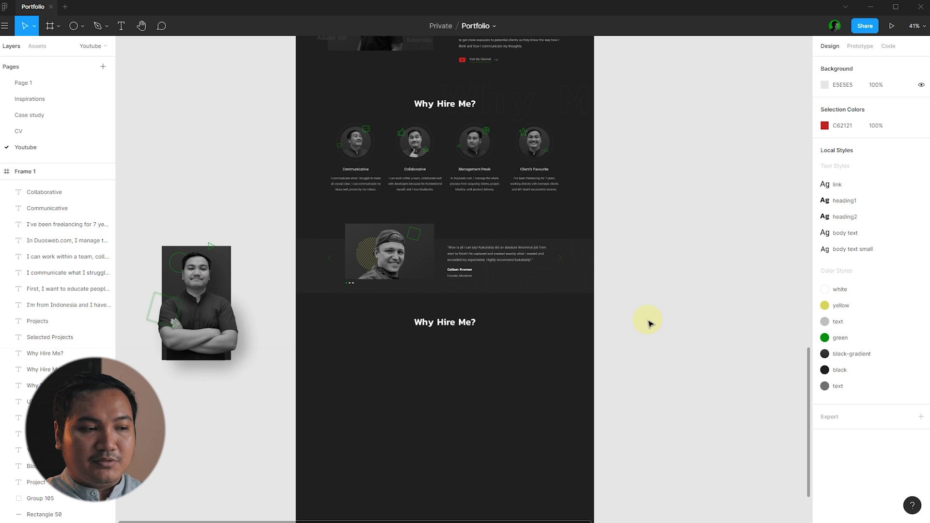
left_click_drag(130, 209, 240, 373)
key("Delete")
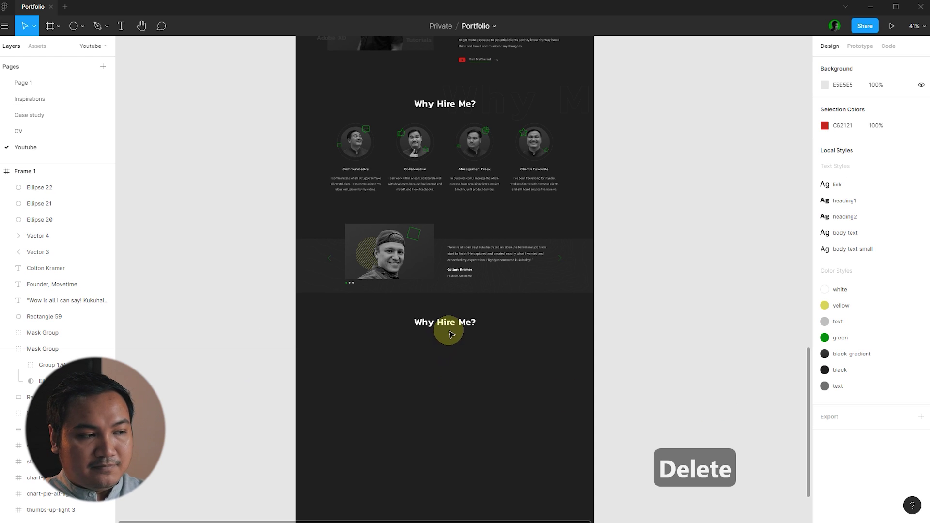
- Apply the heading2 text style to the copied heading
left_click(466, 323)
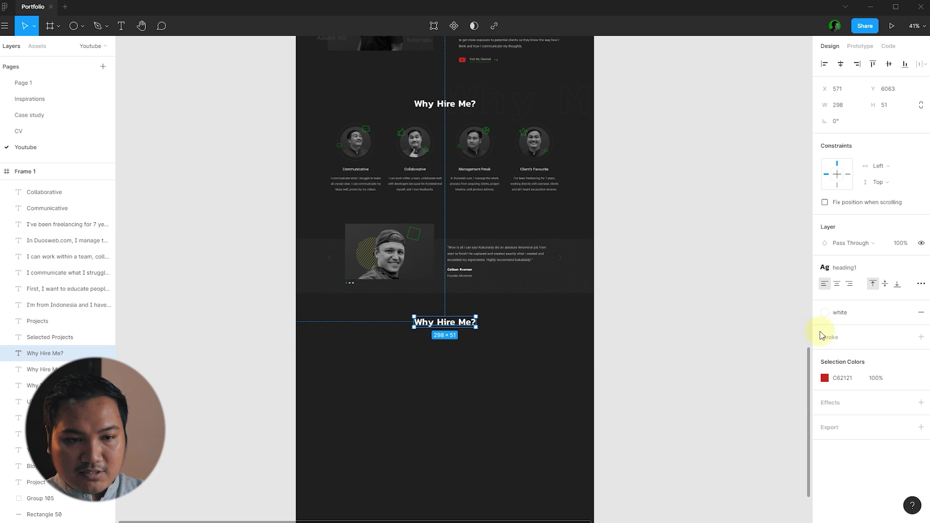
left_click(867, 269)
left_click(851, 322)
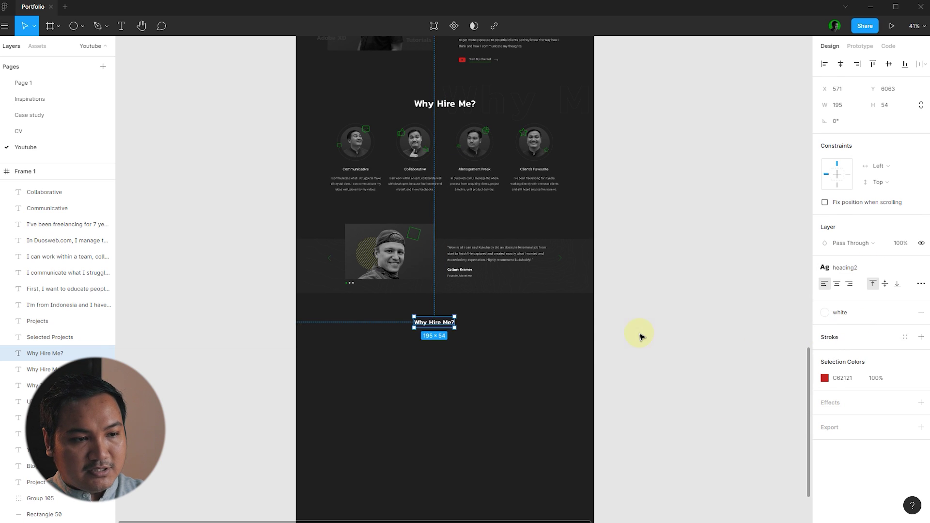
left_click(511, 357)
scroll(461, 351, "up", 5)
- Retype the heading as 'Tools & Skills' and centre it horizontally on the page
left_click(407, 305)
double_click(418, 308)
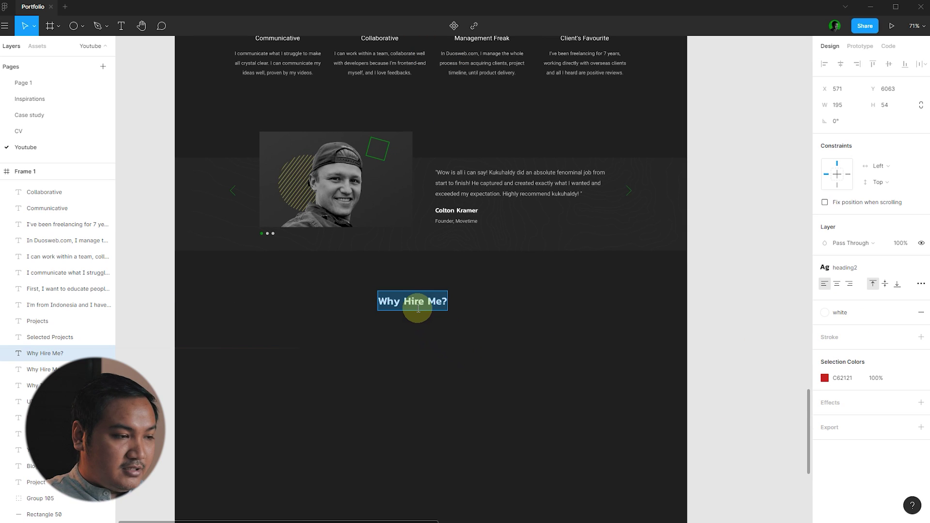
type("Tool")
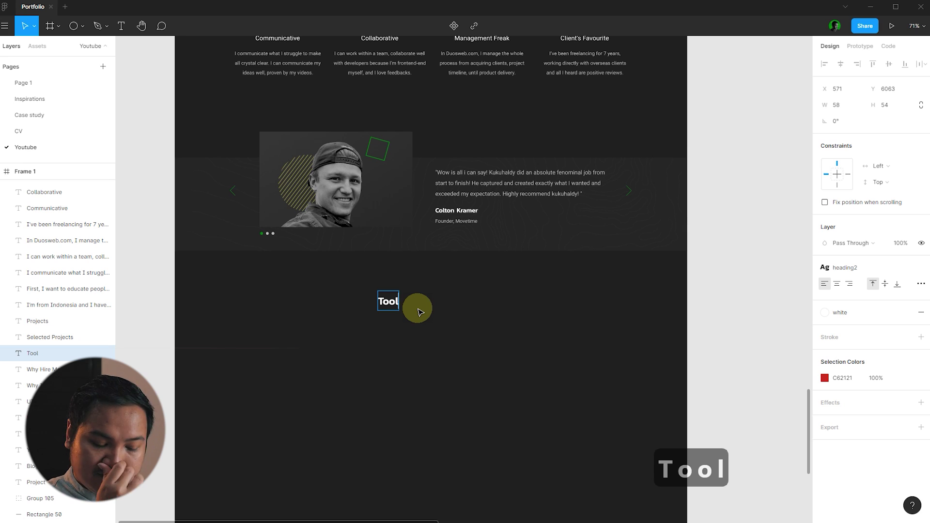
type("s")
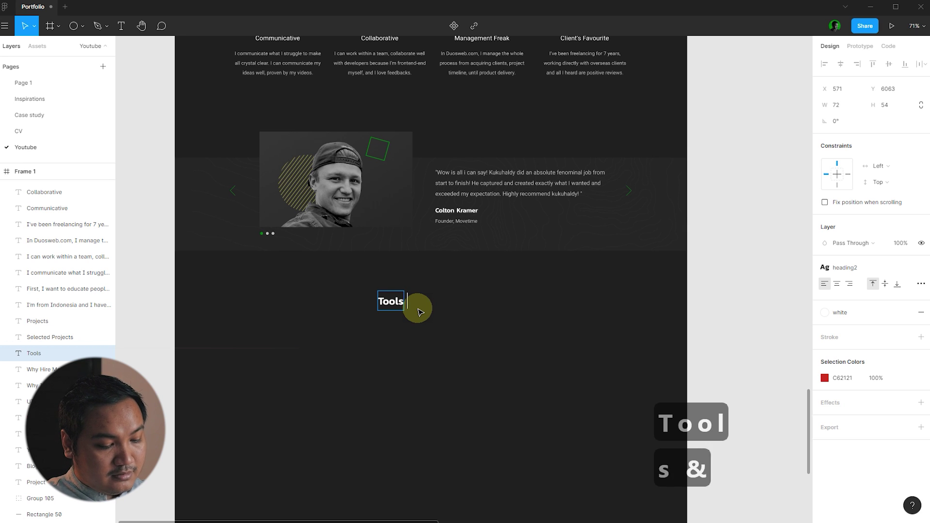
type(" & Skills")
key("Escape")
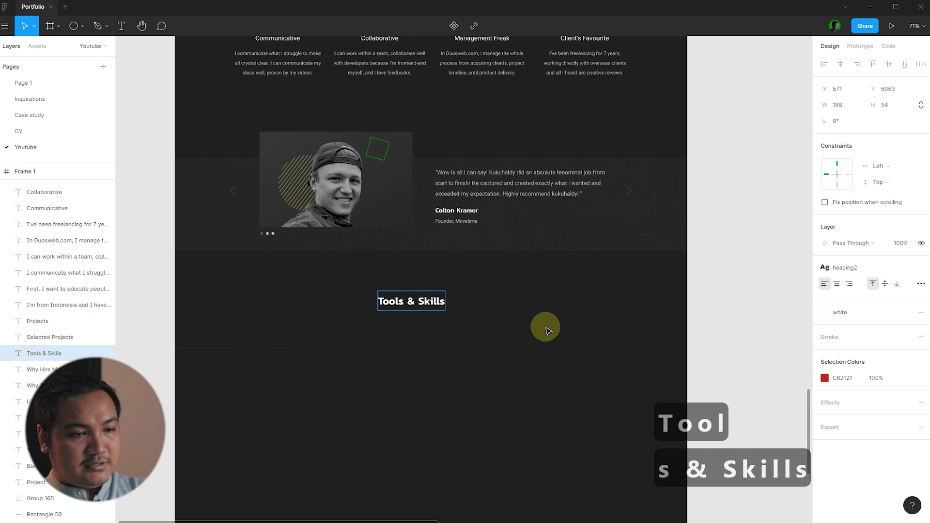
key("alt+h")
left_click(545, 320)
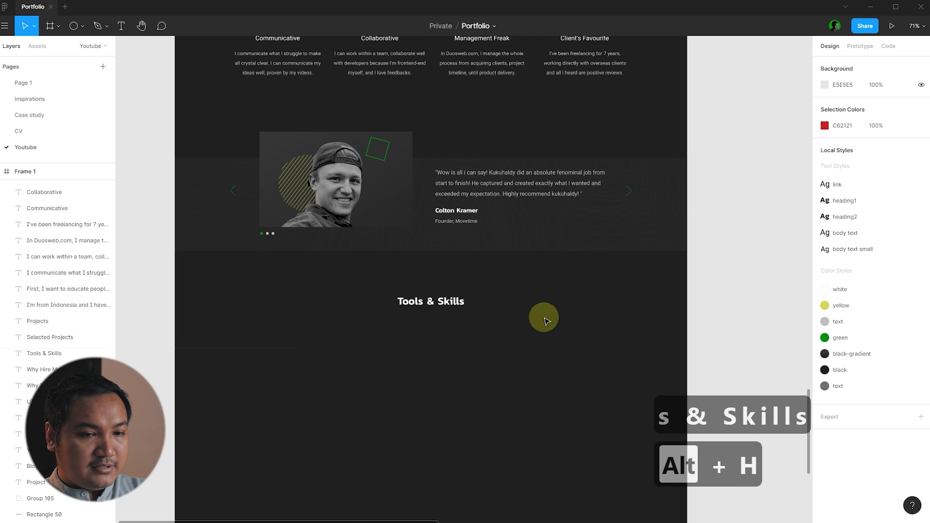
scroll(380, 311, "down", 10)
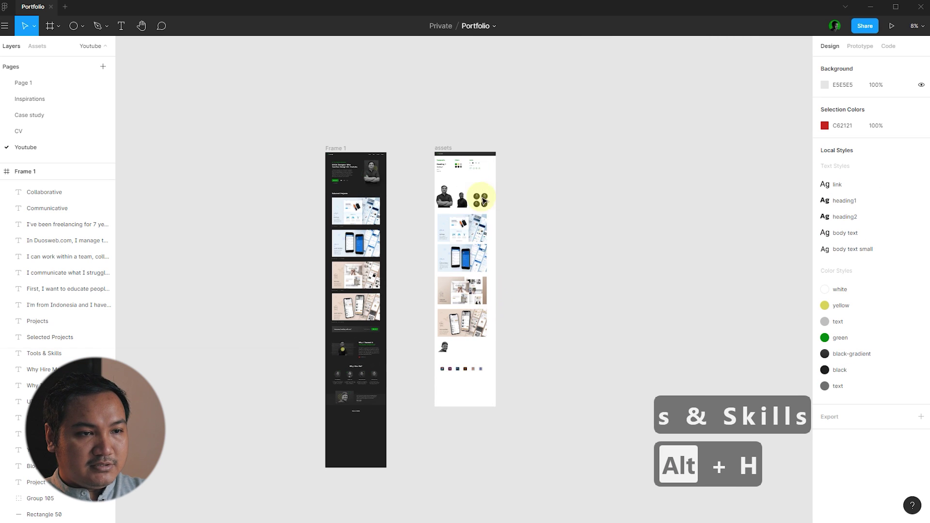
- Group the six tool icons and move the group under Tools & Skills, centred horizontally
scroll(479, 349, "up", 6)
left_click_drag(614, 367, 405, 333)
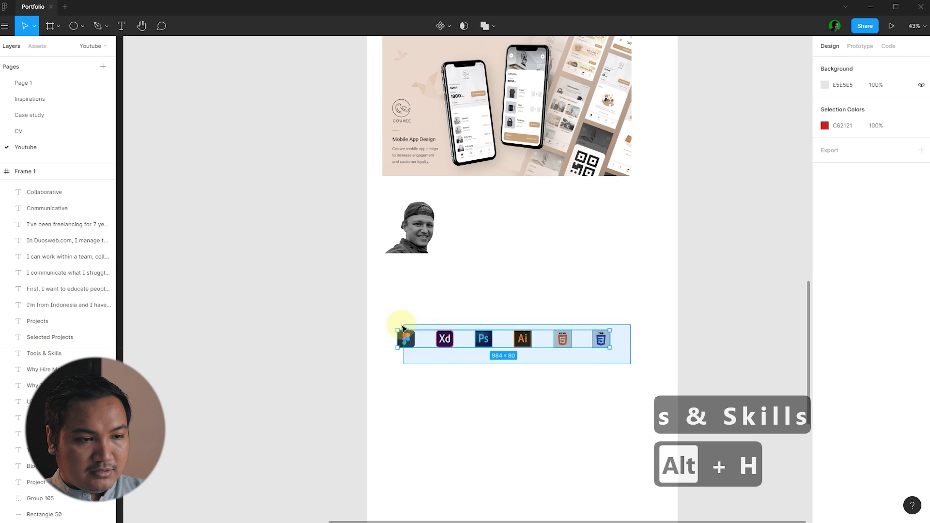
key("ctrl+g")
scroll(691, 243, "down", 4)
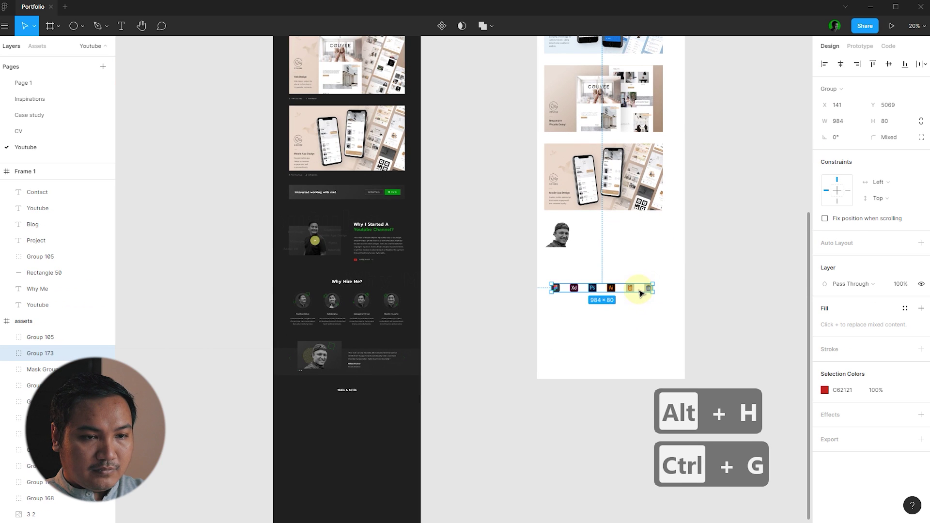
left_click_drag(419, 391, 357, 430)
scroll(363, 409, "up", 4)
key("alt+h")
- Move the icon row up closer to the heading and check its alignment with the heading
left_click(363, 429)
left_click_drag(361, 358, 376, 334)
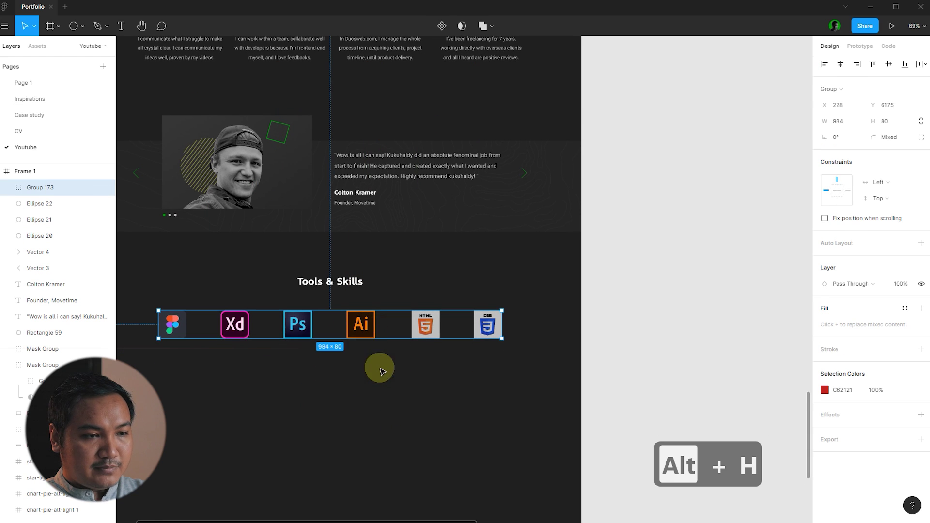
left_click(666, 339)
scroll(517, 293, "down", 2)
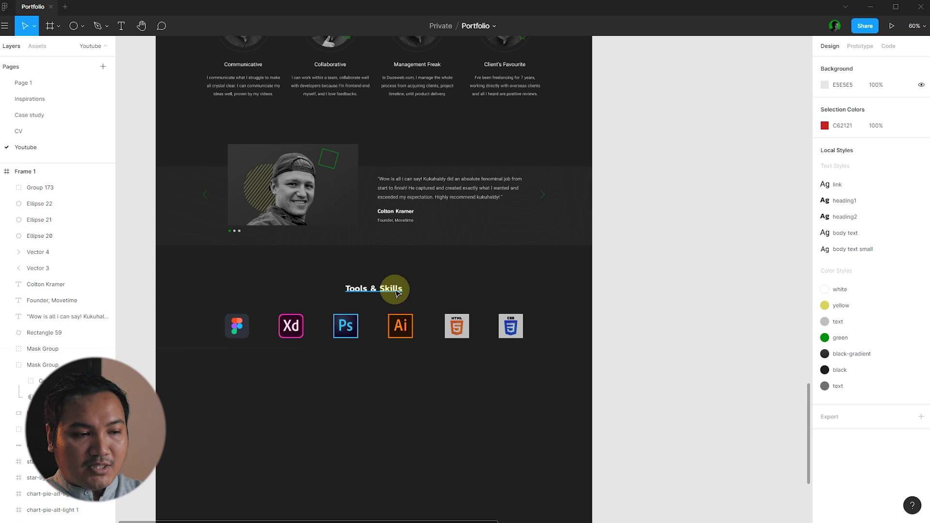
left_click(392, 323)
left_click(463, 290)
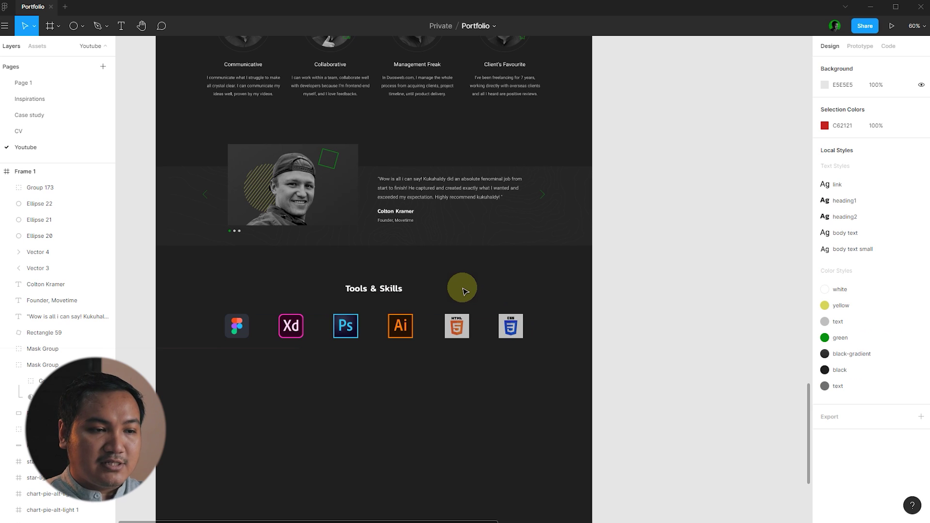
left_click_drag(578, 374, 307, 282)
scroll(409, 326, "up", 3)
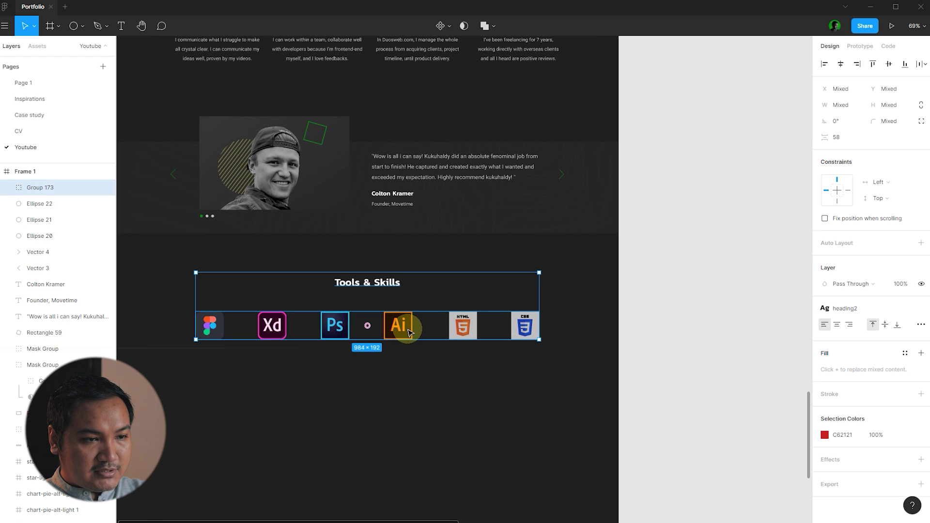
left_click(401, 346)
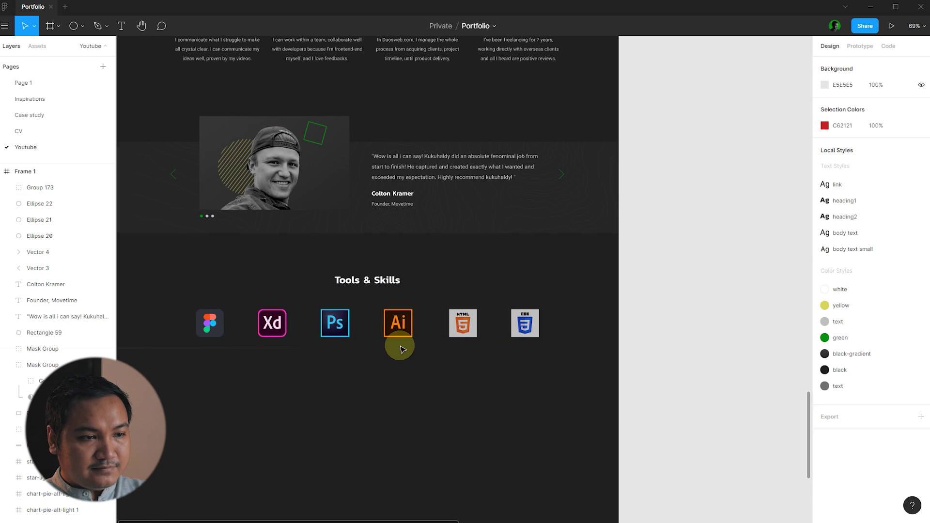
scroll(401, 346, "down", 3)
- Draw a full-width 1440×396 rectangle below the icons and shift it down slightly
left_click(83, 28)
left_click(94, 41)
scroll(353, 203, "down", 2)
left_click_drag(199, 259, 555, 356)
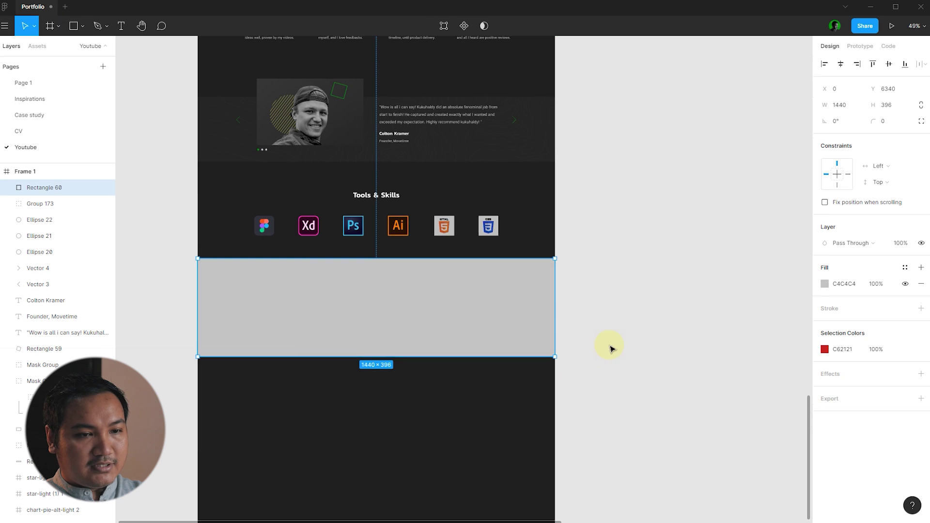
left_click(611, 349)
left_click(536, 320)
left_click_drag(481, 319, 483, 332)
left_click(618, 321)
left_click(496, 320)
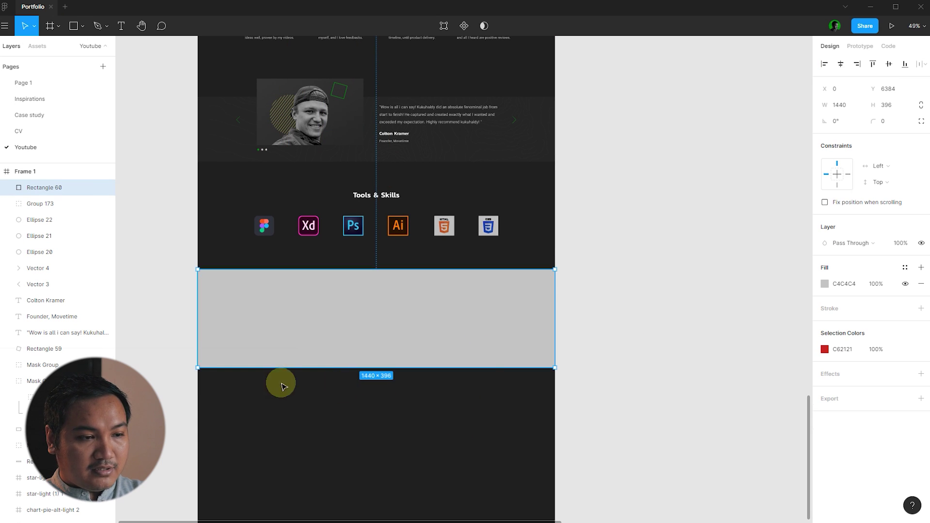
- Fill the band with the page's sampled dark colour, then darken it to 171616
key("i")
left_click(473, 402)
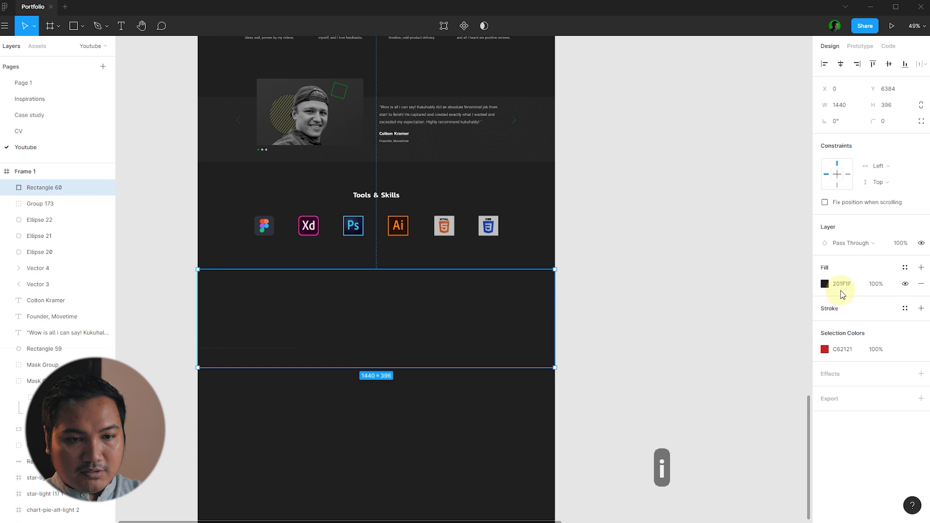
left_click(825, 286)
left_click_drag(696, 381, 698, 388)
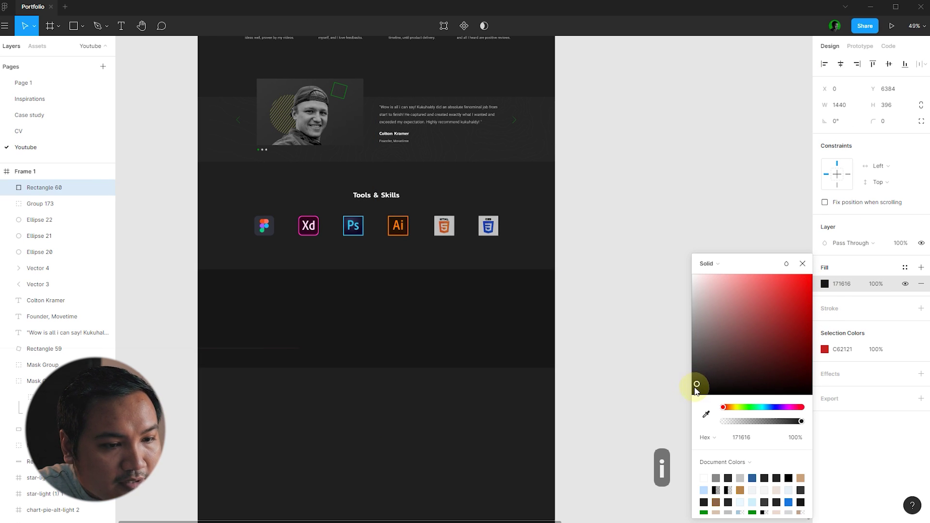
key("Escape")
key("Escape")
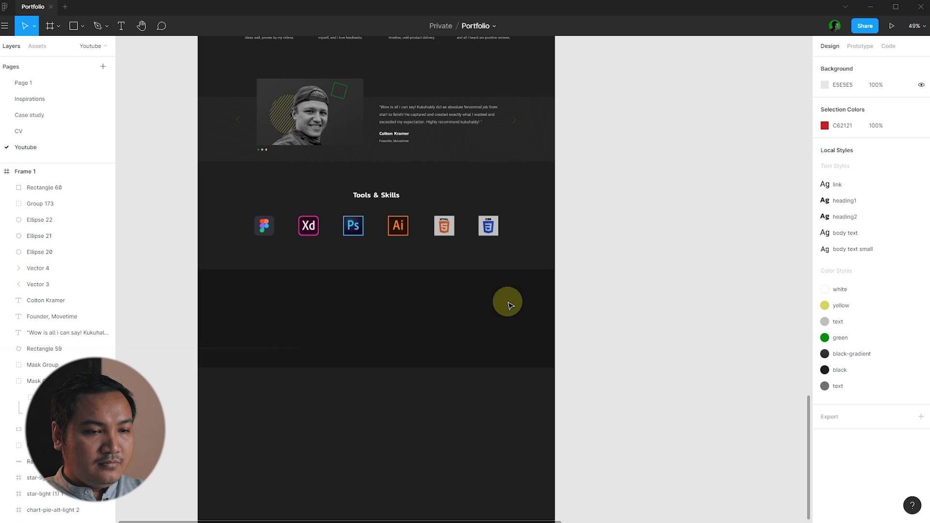
scroll(579, 315, "down", 5)
scroll(577, 318, "up", 2)
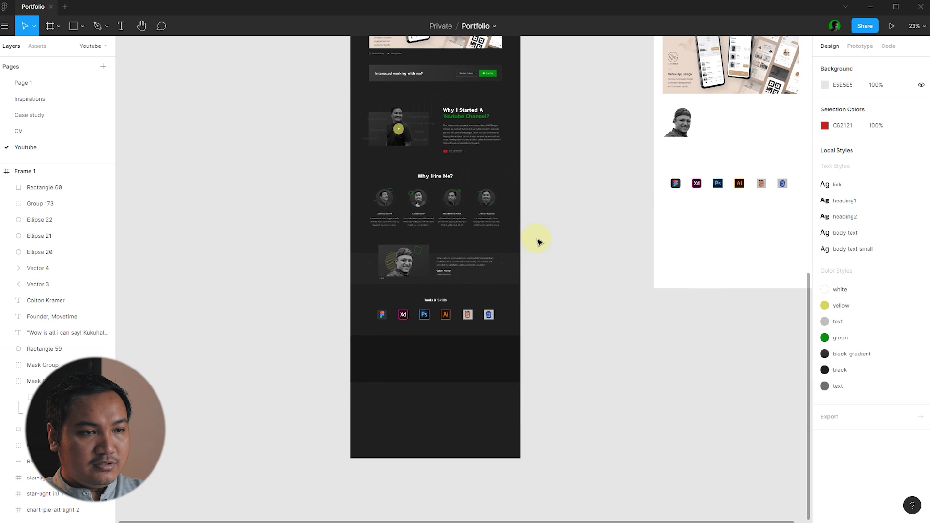
- Copy the Why Hire Me? heading into the dark band and paste it on top, discarding a stray Tools & Skills copy
scroll(451, 316, "up", 3)
left_click_drag(433, 282, 344, 366)
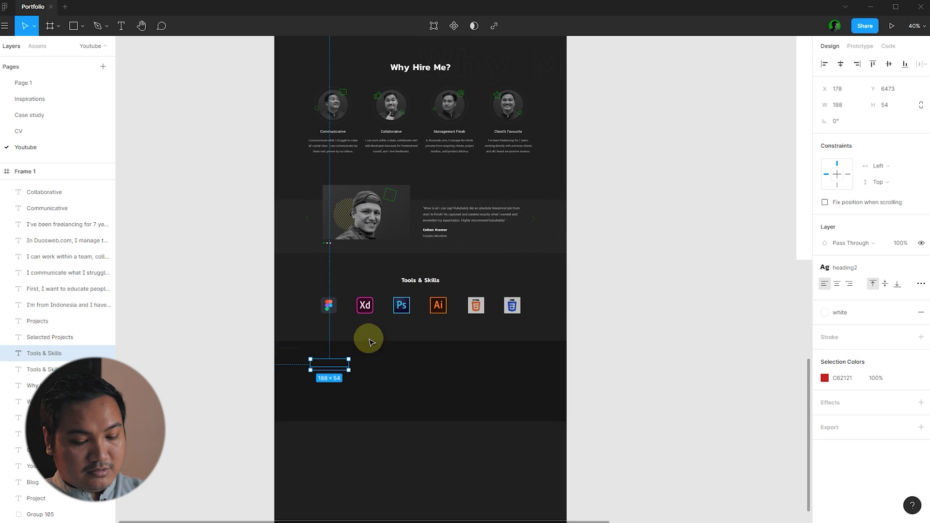
key("Delete")
left_click_drag(426, 65, 334, 385)
key("ctrl+x")
key("ctrl+v")
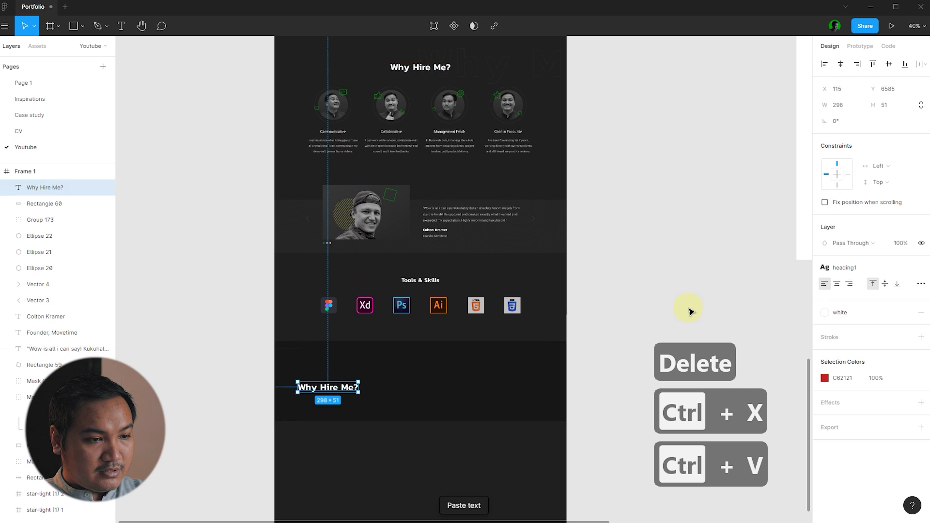
left_click(685, 307)
- Move the heading copy up with layout grids shown, then hide the grids and review the page
key("ctrl+shift+4")
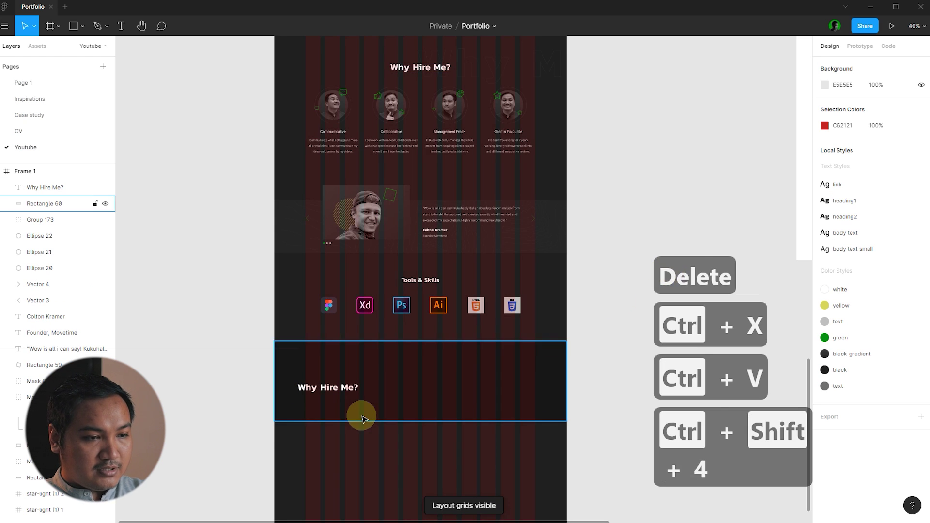
scroll(373, 409, "up", 5)
left_click_drag(311, 371, 334, 327)
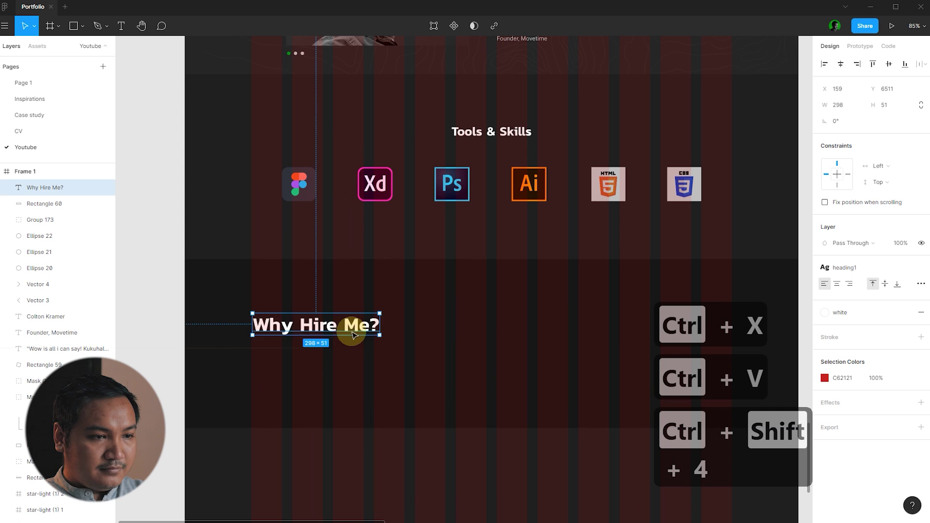
key("ctrl+shift+4")
left_click(380, 460)
scroll(270, 367, "down", 4)
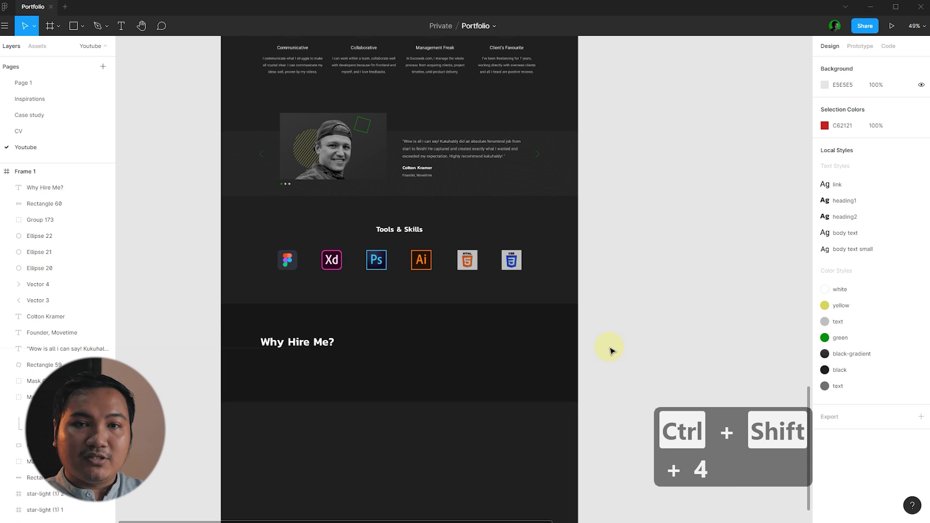
scroll(611, 347, "up", 10)
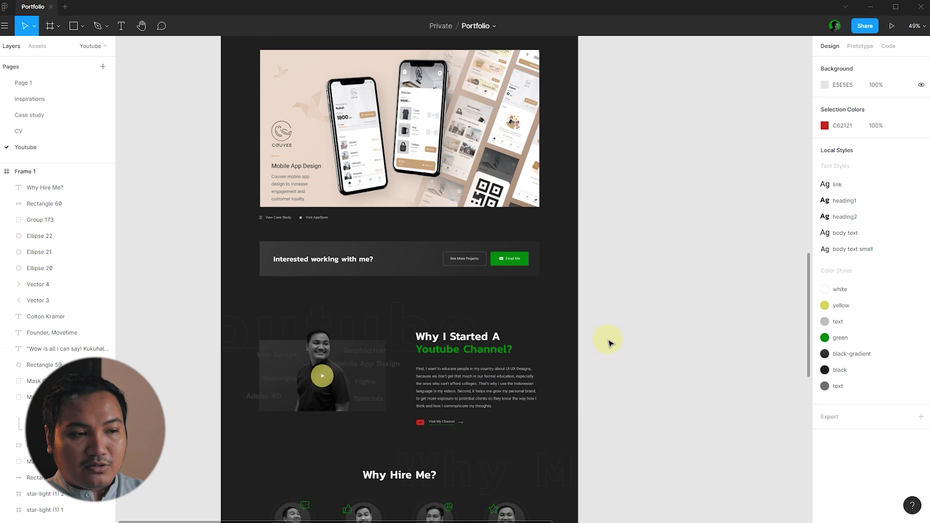
scroll(609, 343, "down", 9)
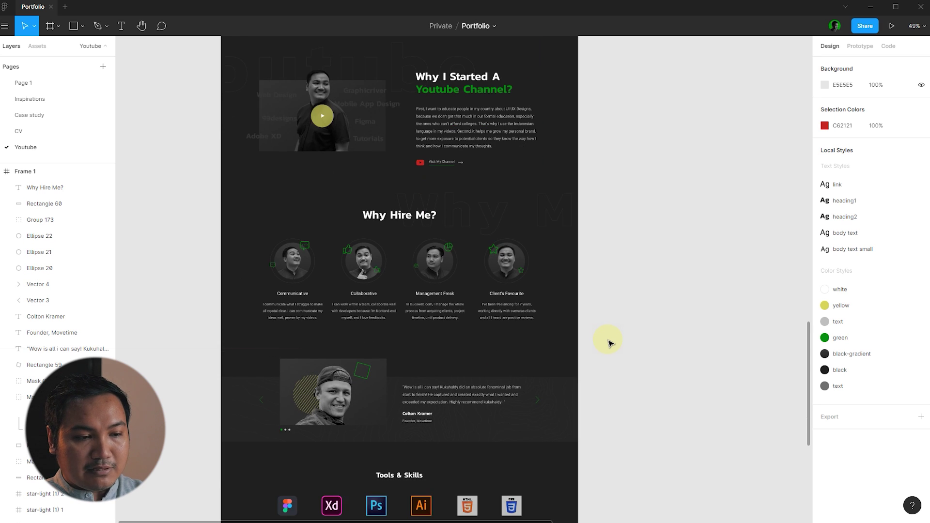
scroll(609, 343, "down", 1)
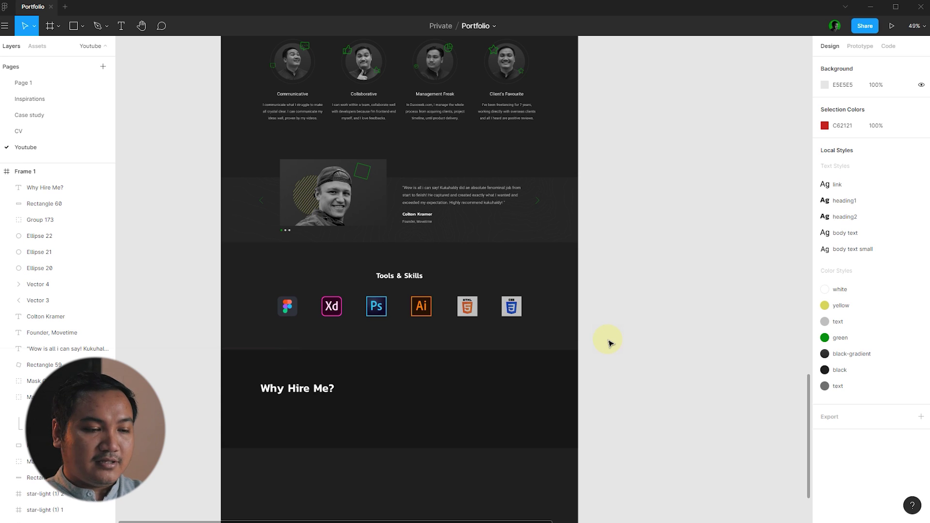
scroll(611, 341, "down", 2)
scroll(297, 395, "up", 3)
double_click(301, 318)
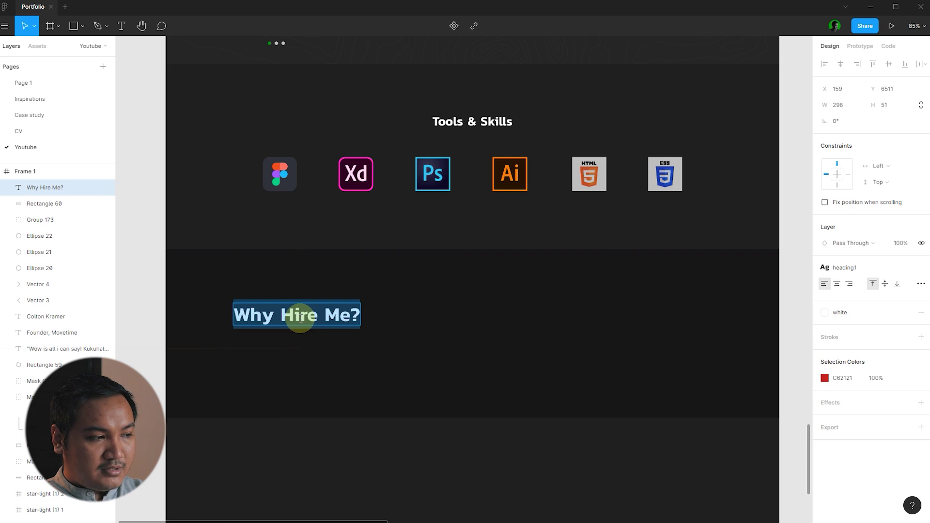
- Retype the heading as 'Get in Touch' and apply the heading2 text style
type("Get")
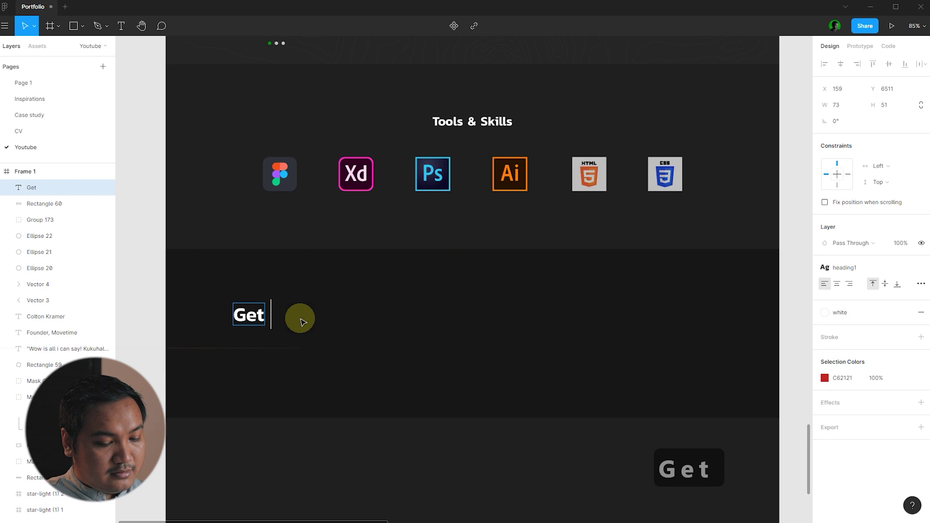
type(" in Touch")
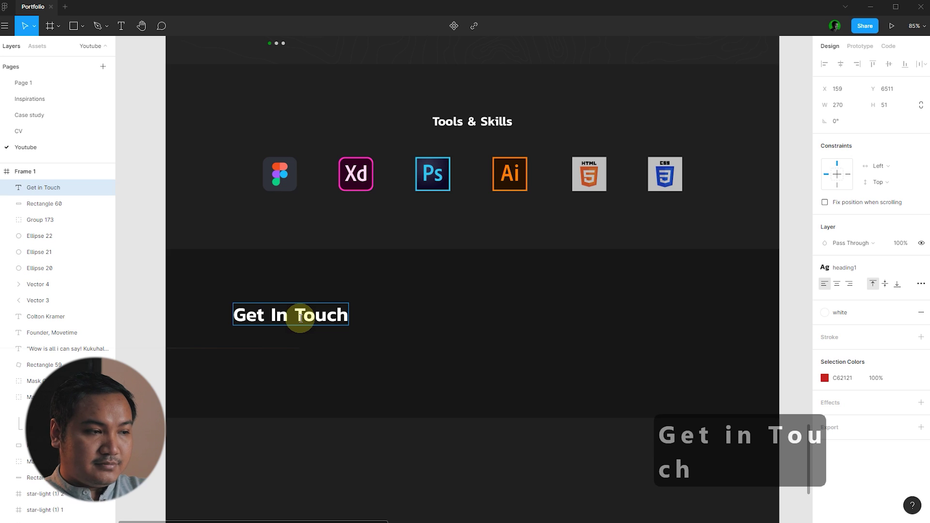
key("Escape")
scroll(279, 341, "down", 3)
left_click(478, 345)
left_click(288, 322)
left_click(826, 267)
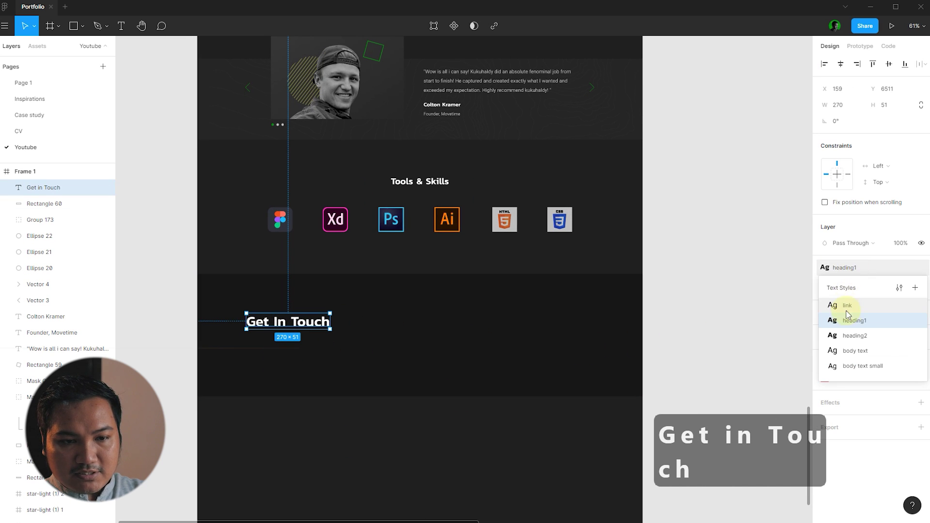
left_click(855, 335)
scroll(290, 324, "up", 3)
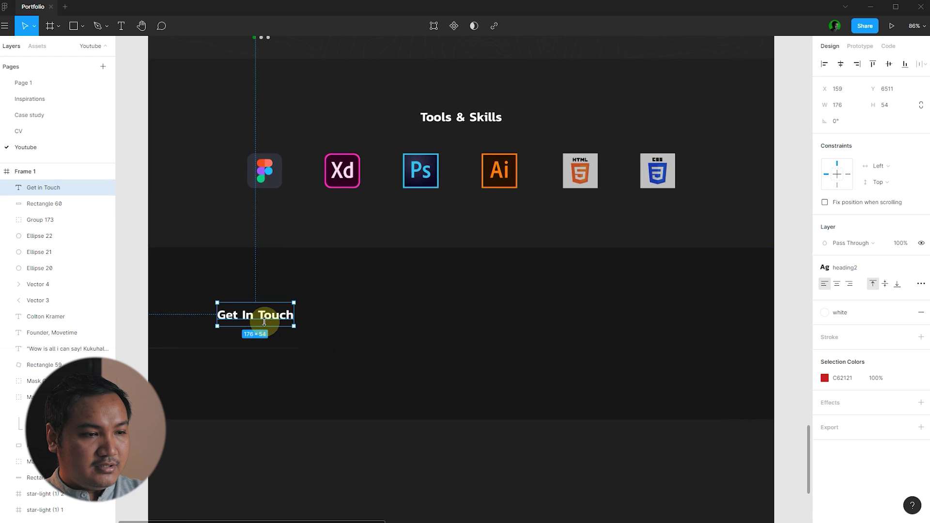
scroll(268, 314, "down", 3)
left_click(695, 305)
- Copy the testimonial quote text below the heading and rewrite it as 'For business inquiry please send'
left_click(504, 106)
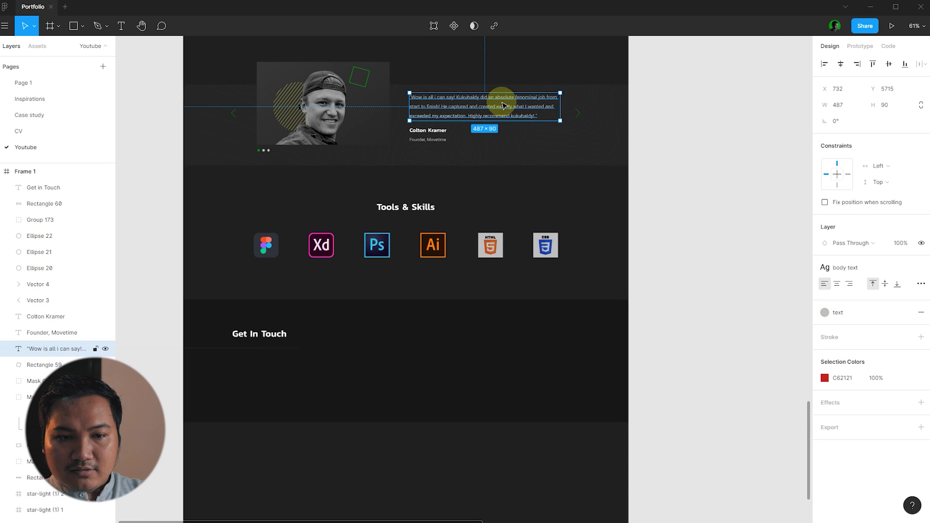
left_click_drag(519, 114, 284, 338)
key("ctrl+x")
key("ctrl+v")
scroll(226, 380, "up", 5)
double_click(346, 334)
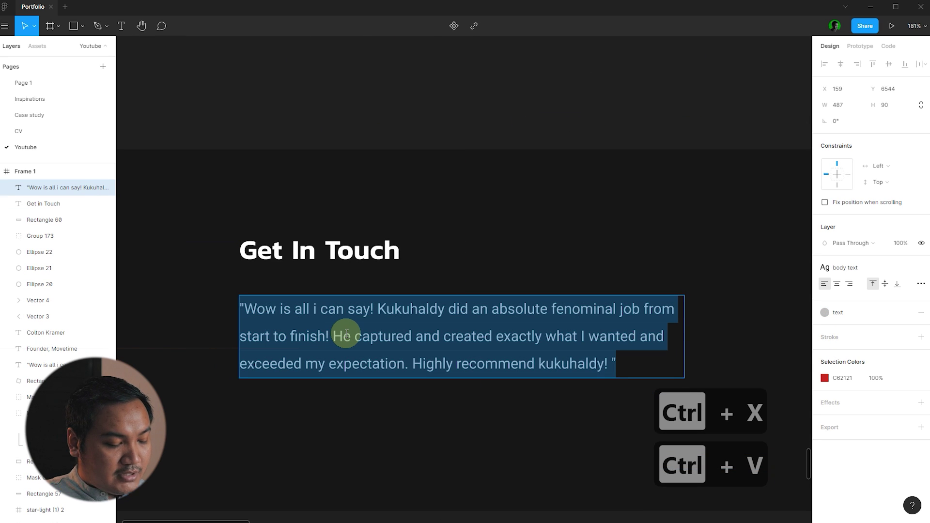
type("For ")
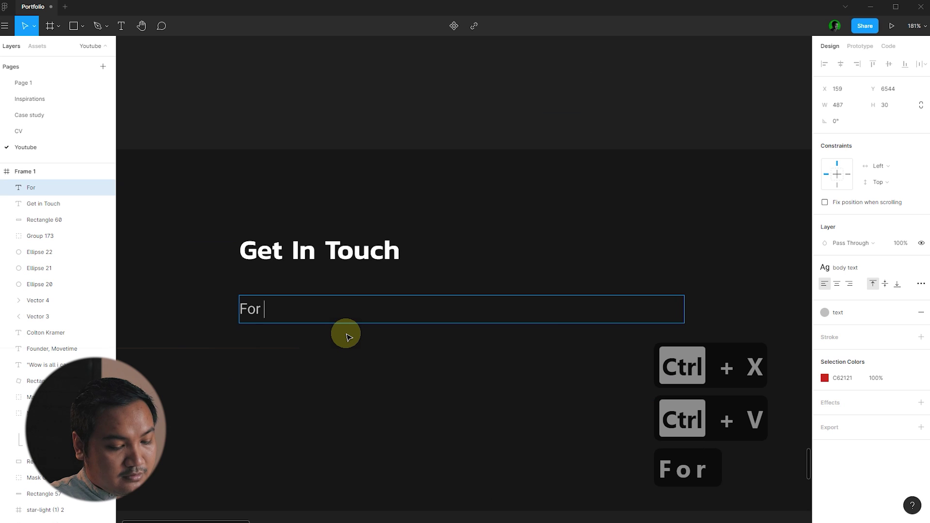
type("business")
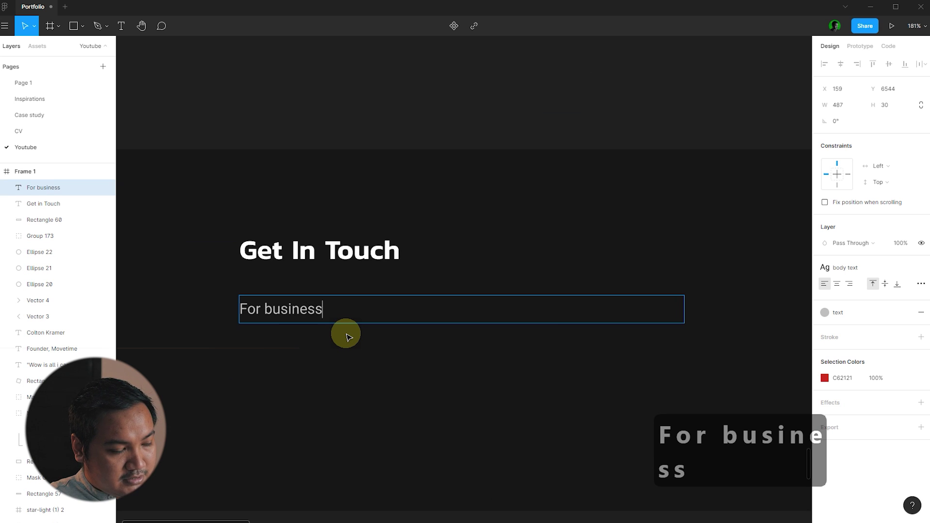
type(" inquiry ")
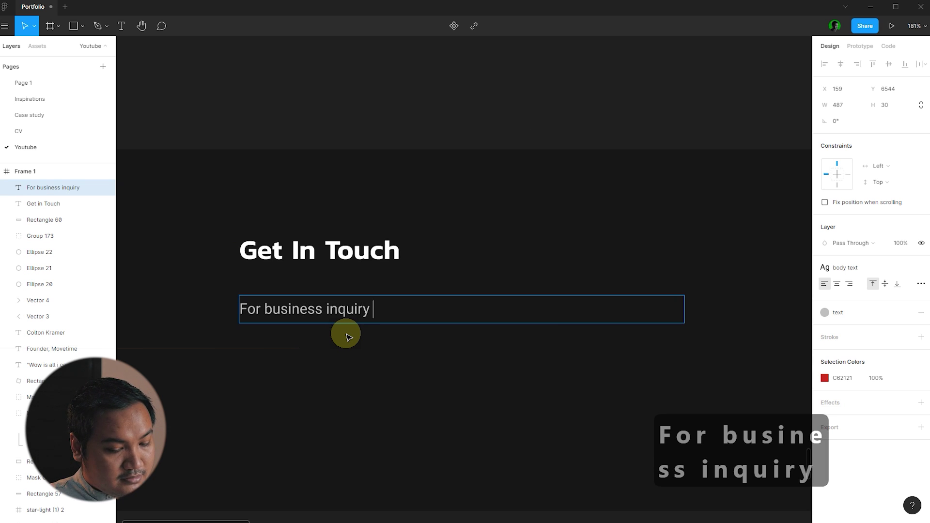
type("please ")
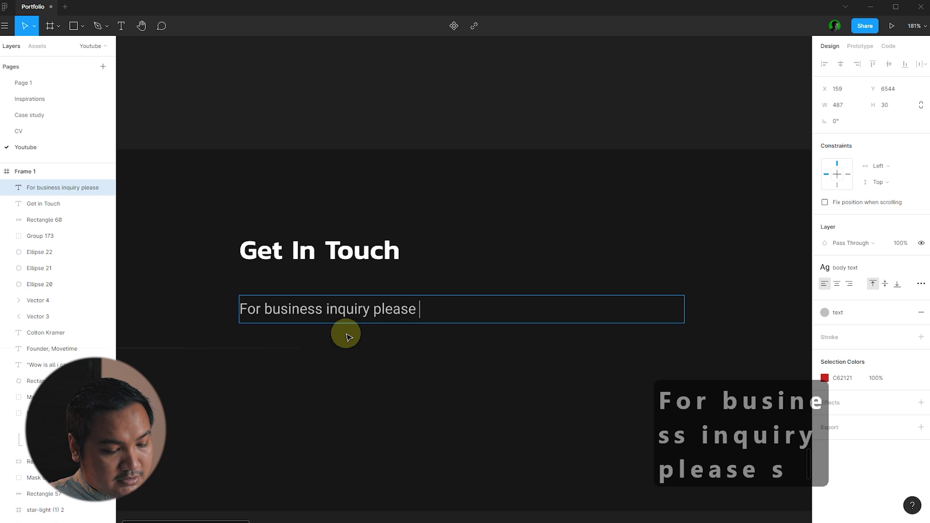
type("send email to")
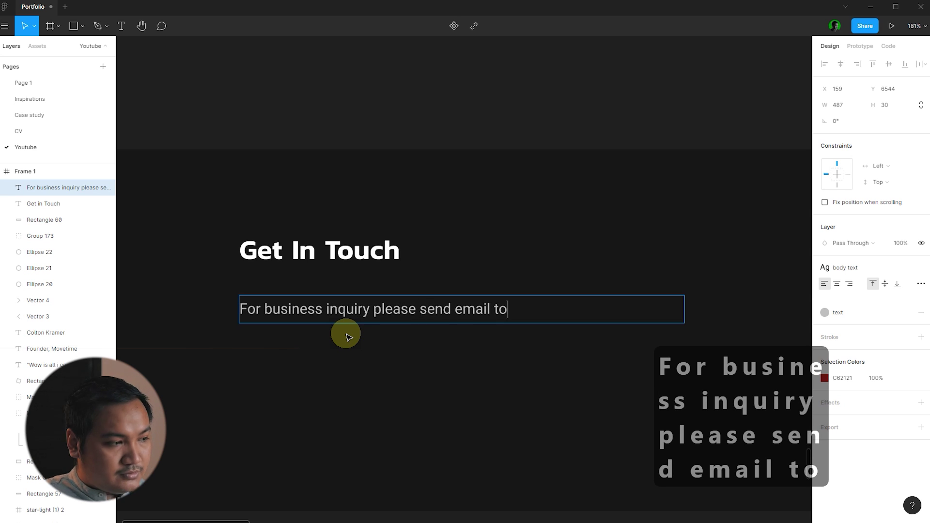
key("Escape")
- Duplicate the inquiry line beneath itself and replace its text with the contact e-mail address
left_click_drag(426, 318, 418, 350)
double_click(426, 348)
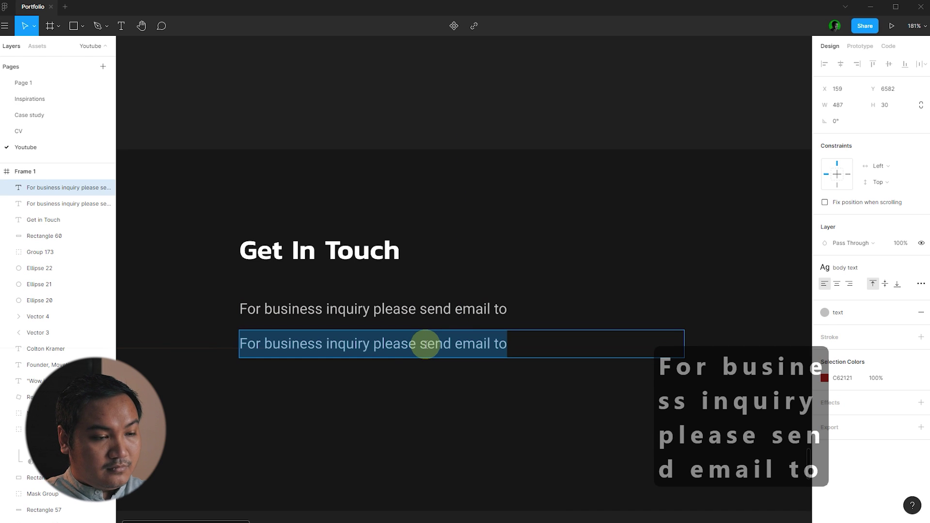
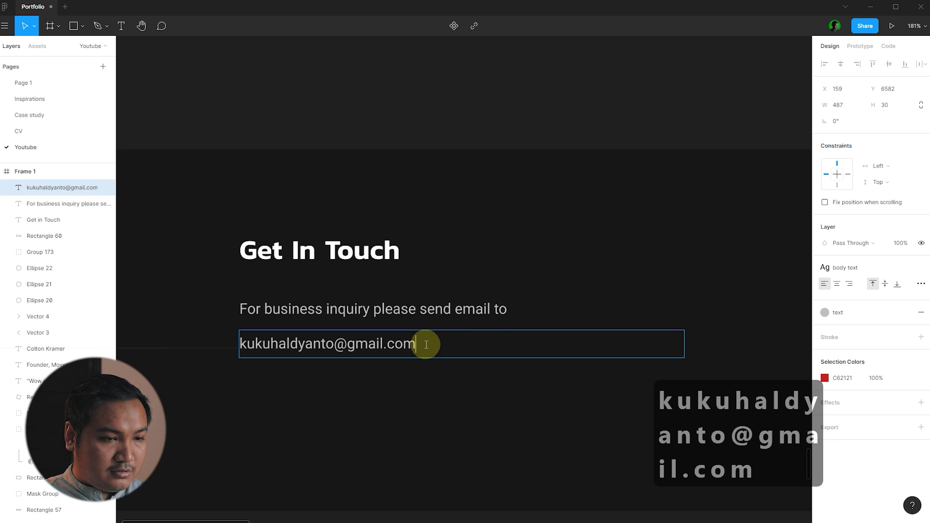
key("Escape")
- Give the email address the white color style and underline it in Type Details
left_click(835, 313)
left_click(834, 354)
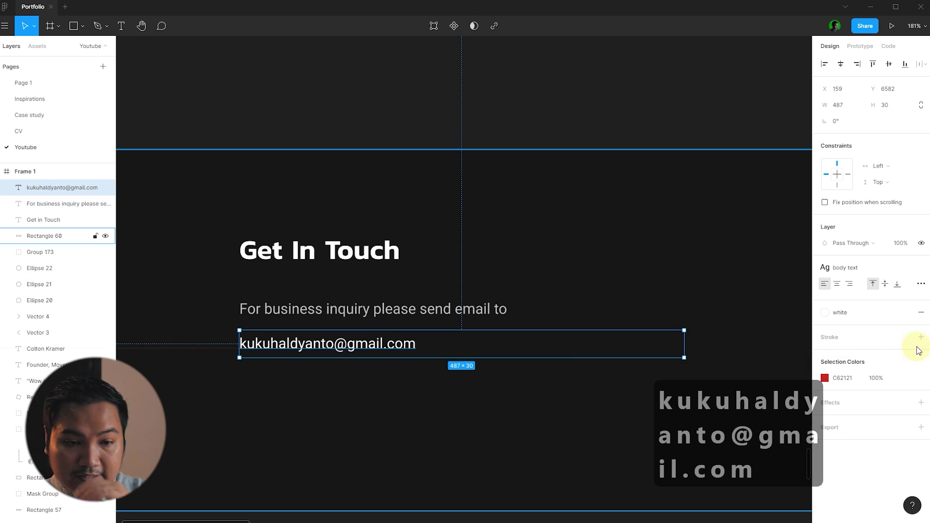
left_click(921, 283)
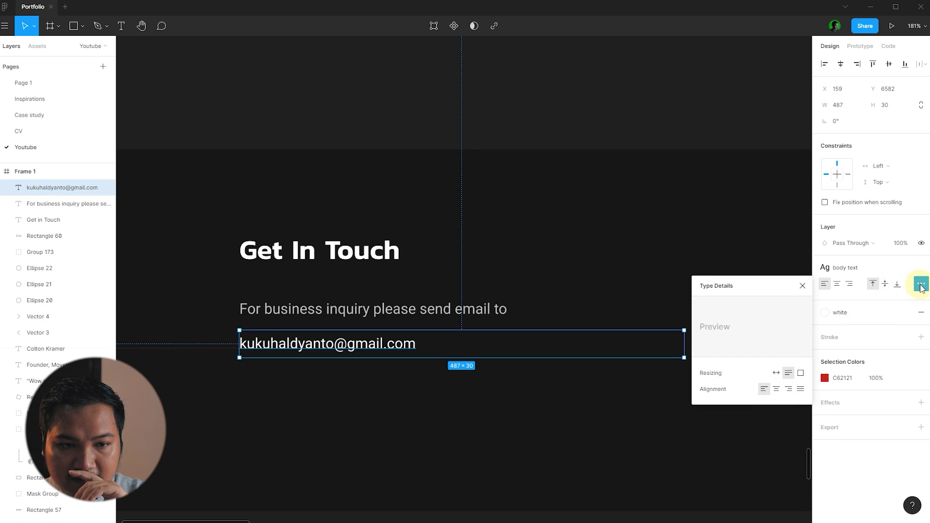
left_click(789, 364)
left_click(490, 418)
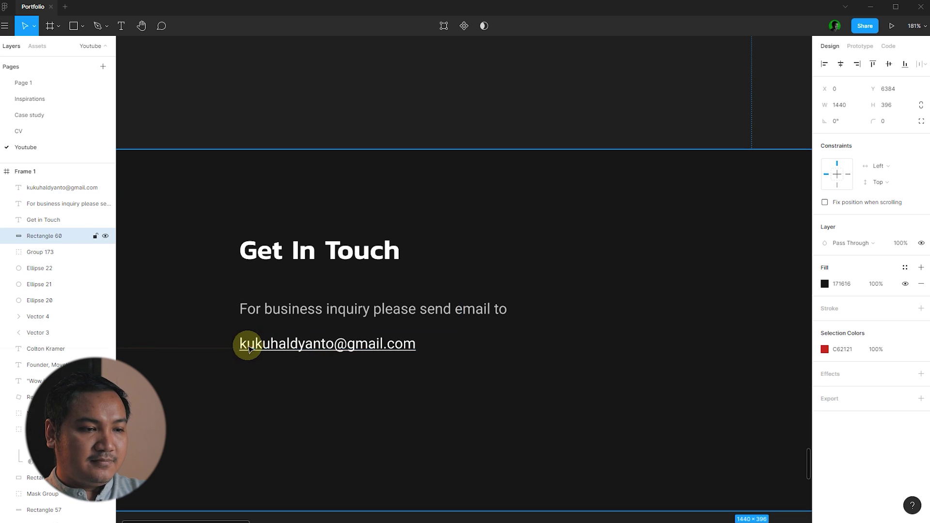
scroll(253, 349, "down", 5)
left_click(691, 421)
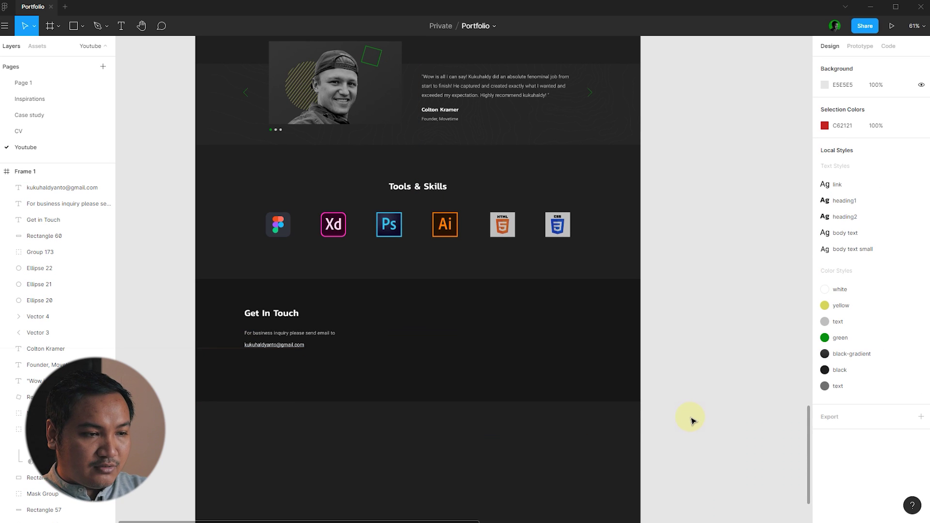
scroll(297, 382, "up", 5)
left_click(283, 310)
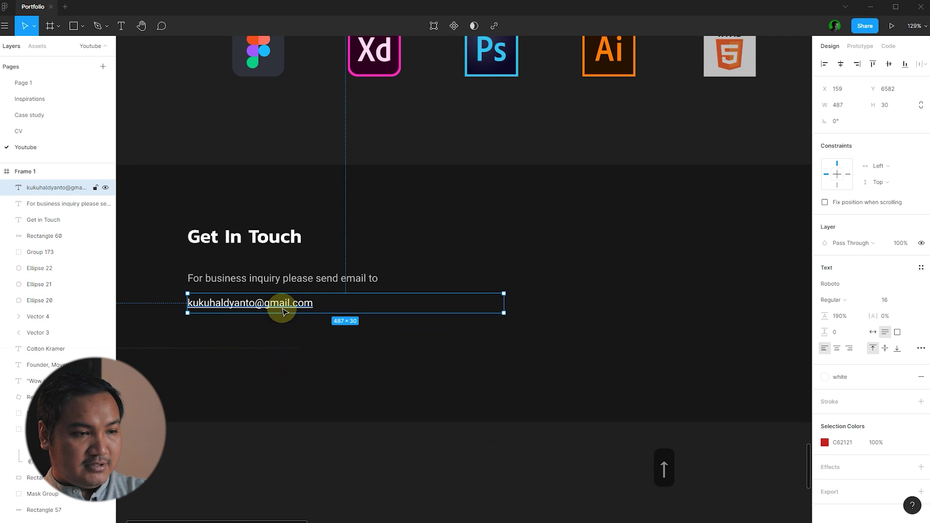
key("Escape")
- Cut and paste the Group 67 icon row under the email, aligned to its left edge
scroll(523, 357, "down", 10)
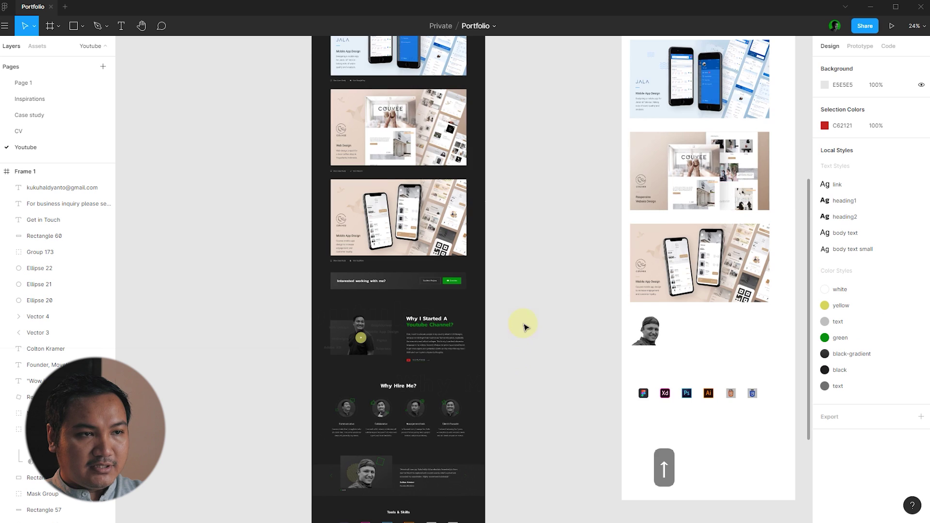
scroll(523, 327, "down", 5)
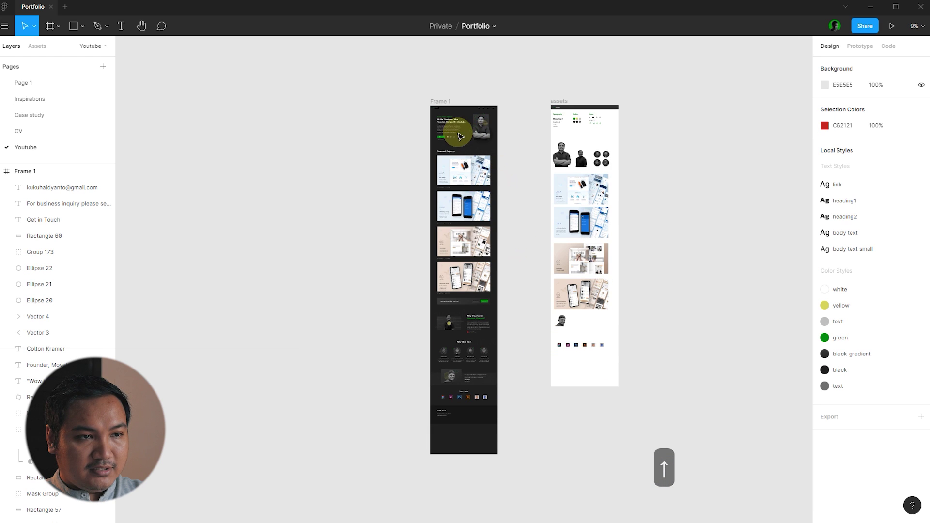
left_click_drag(458, 140, 451, 427)
scroll(449, 426, "up", 3)
scroll(451, 427, "up", 12)
key("ctrl+x")
key("ctrl+v")
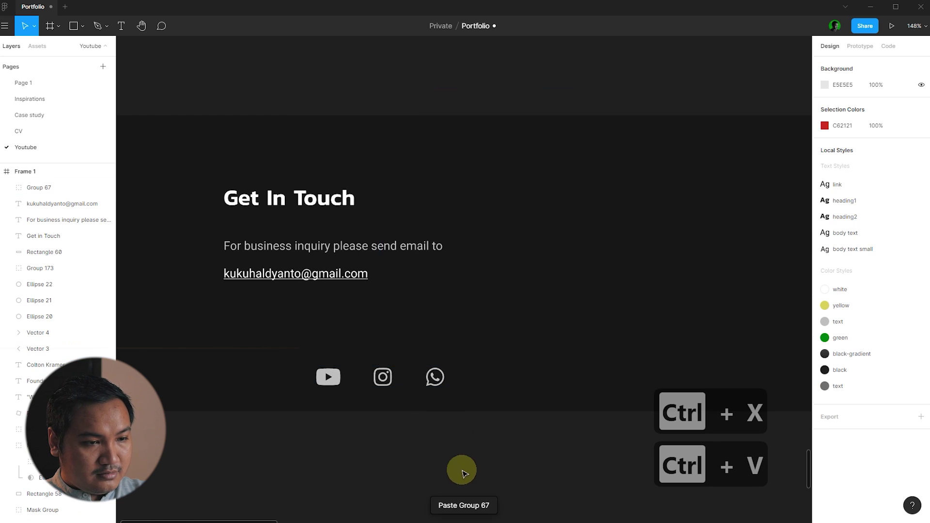
left_click_drag(386, 385, 296, 346)
scroll(271, 378, "down", 8)
key("Escape")
- Select the hero photo and its surrounding decorations
scroll(610, 376, "down", 4)
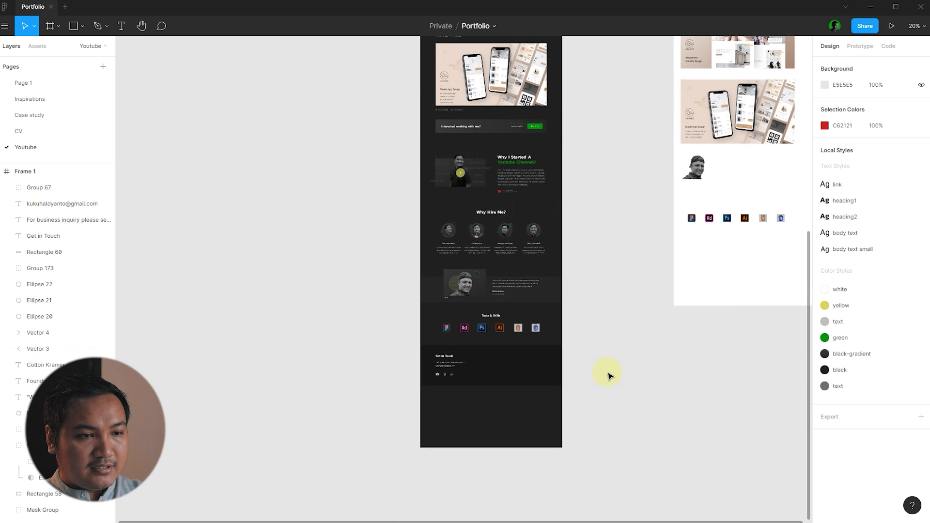
scroll(552, 375, "up", 4)
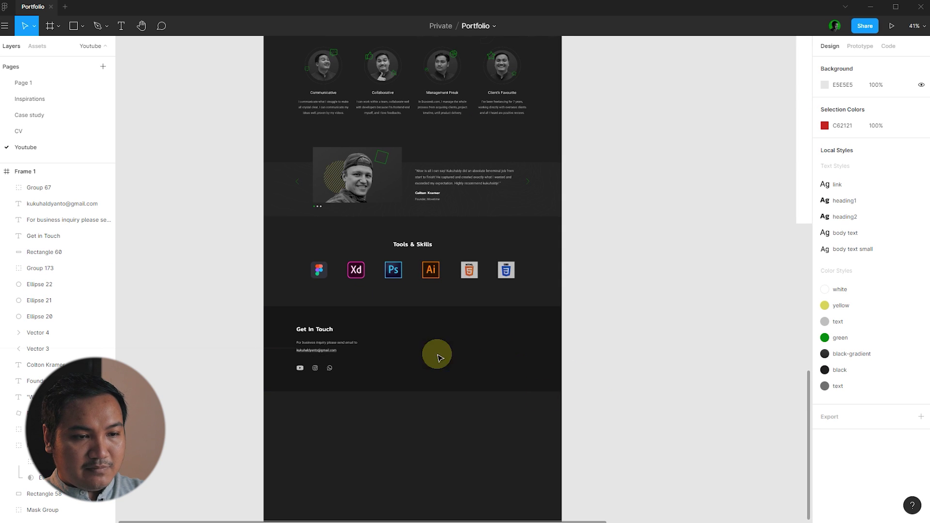
scroll(395, 374, "down", 6)
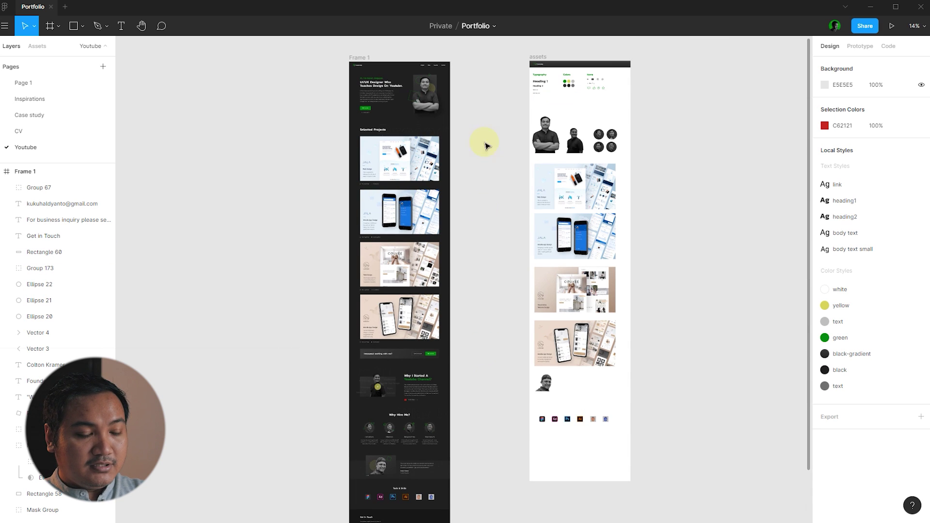
left_click_drag(476, 120, 478, 454)
- Delete the leftover hero photo and its dark card
scroll(426, 80, "down", 1)
scroll(442, 307, "up", 7)
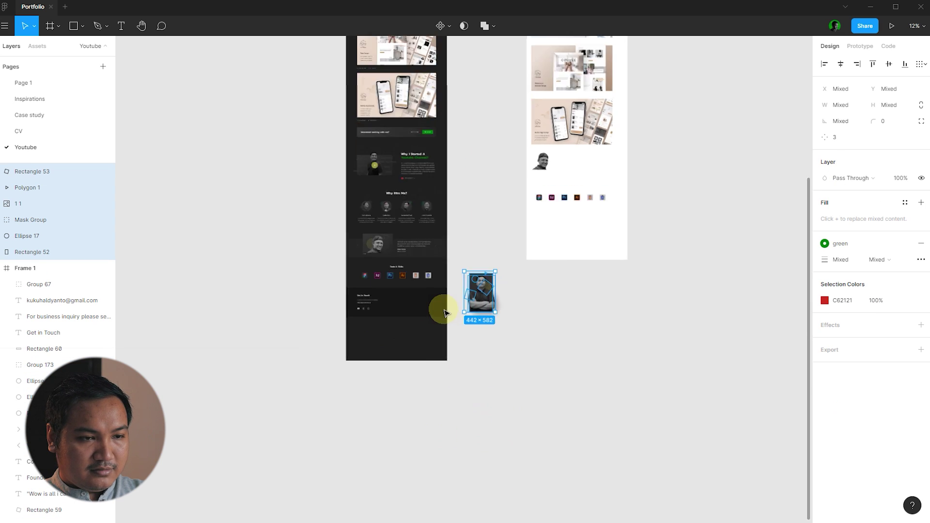
left_click(649, 359)
left_click(18, 203)
left_click_drag(564, 247, 676, 320)
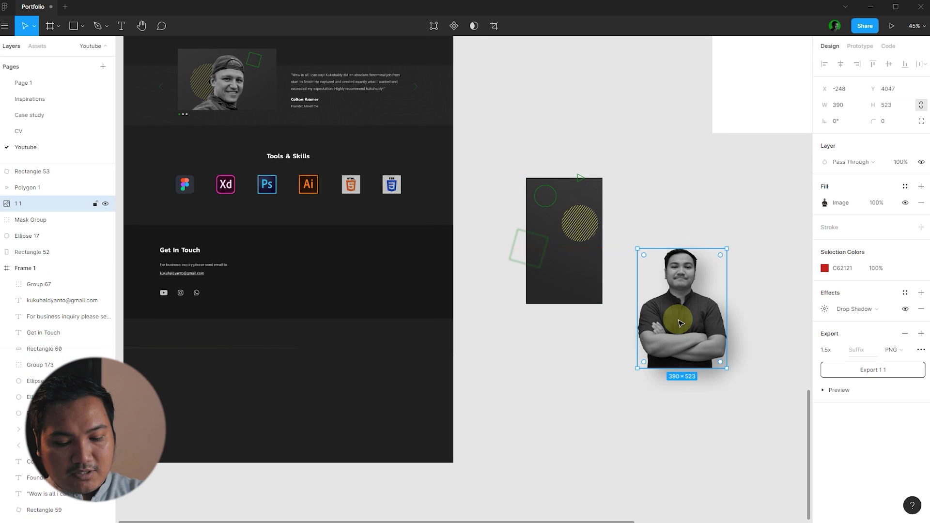
key("Delete")
left_click(579, 296)
key("Delete")
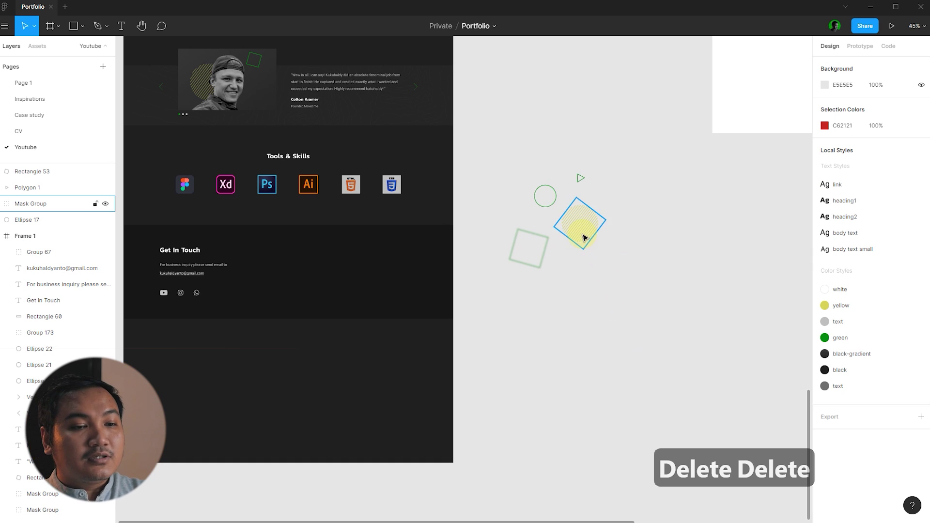
- Move the hatched circle into Get In Touch and apply the grey 'text' colour style
left_click_drag(657, 288, 517, 160)
left_click(584, 245)
left_click_drag(580, 224, 394, 288)
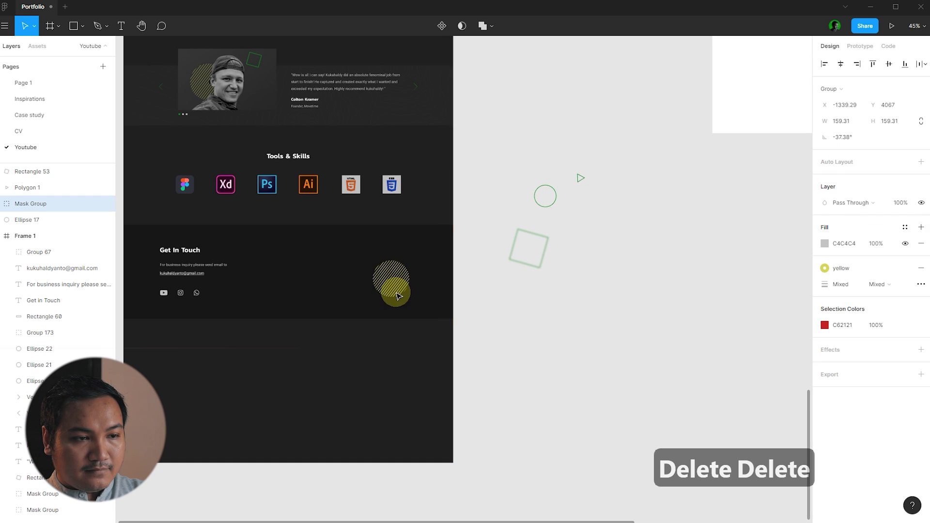
left_click(855, 352)
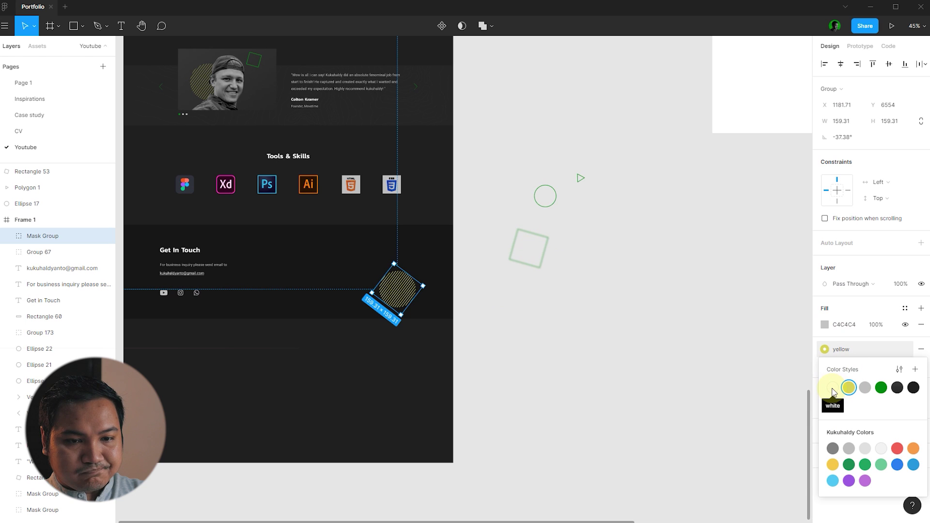
left_click(865, 389)
left_click(847, 350)
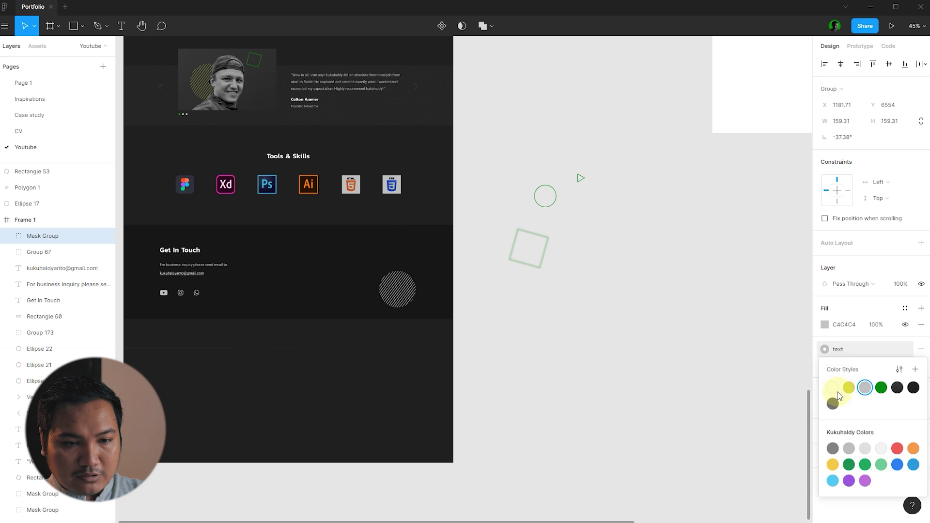
left_click(838, 386)
scroll(397, 293, "up", 3)
left_click(640, 347)
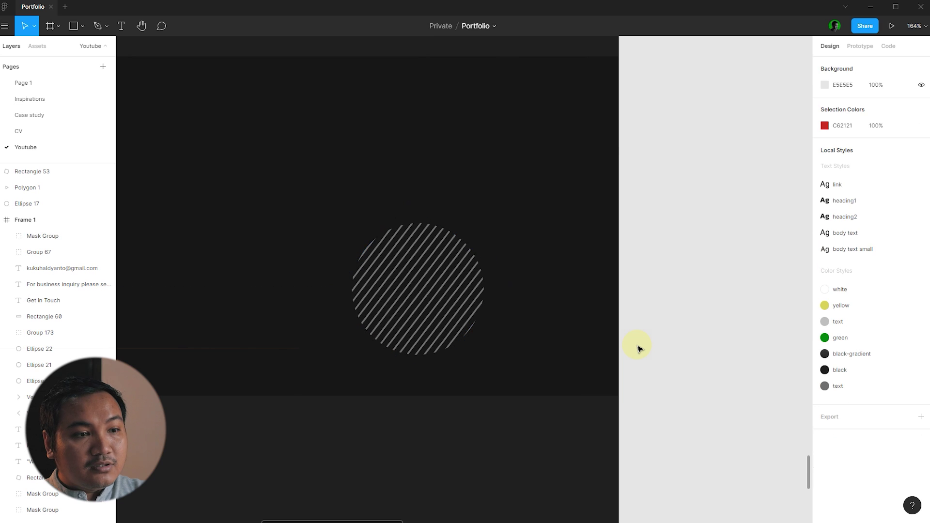
scroll(568, 333, "down", 3)
scroll(707, 357, "up", 3)
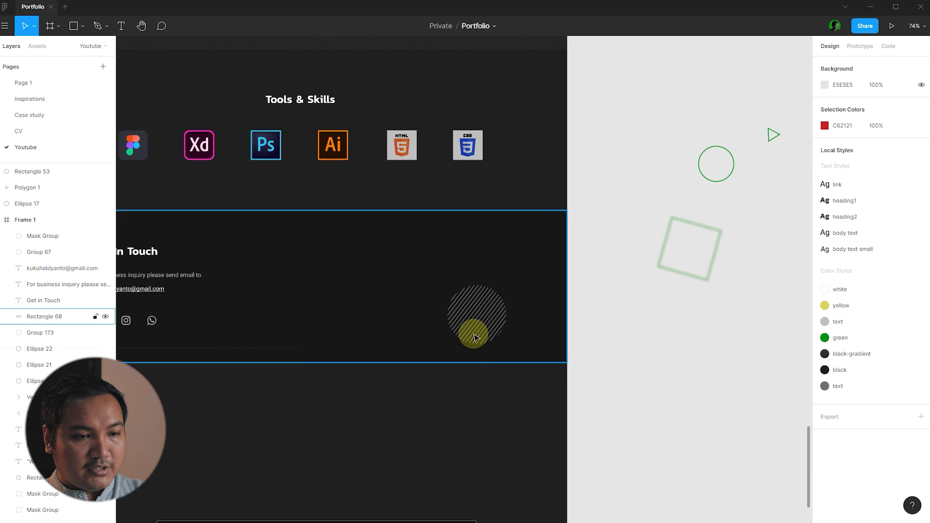
- Enlarge the hatched circle and position it at the section's right edge
left_click(475, 331)
mouse_move(484, 355)
left_mouse_down()
mouse_move(515, 405)
mouse_move(508, 394)
left_mouse_up()
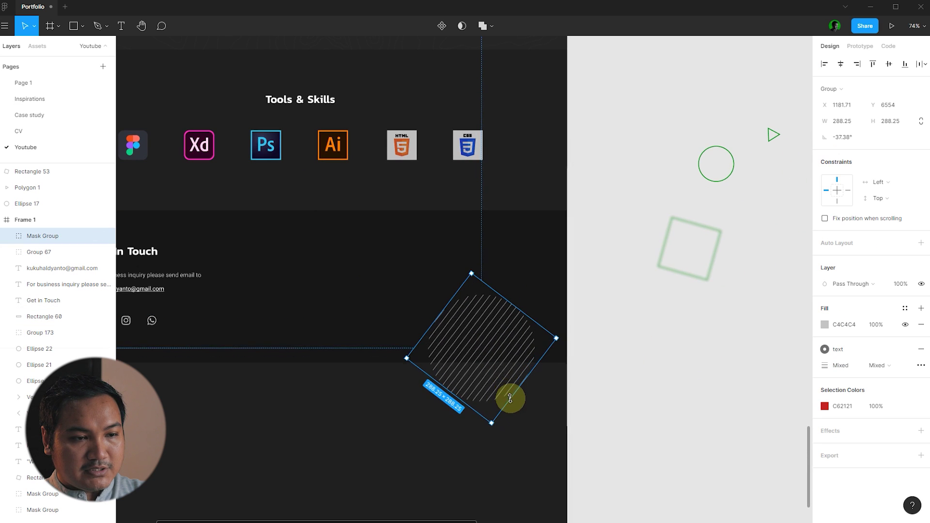
left_click_drag(475, 339, 522, 331)
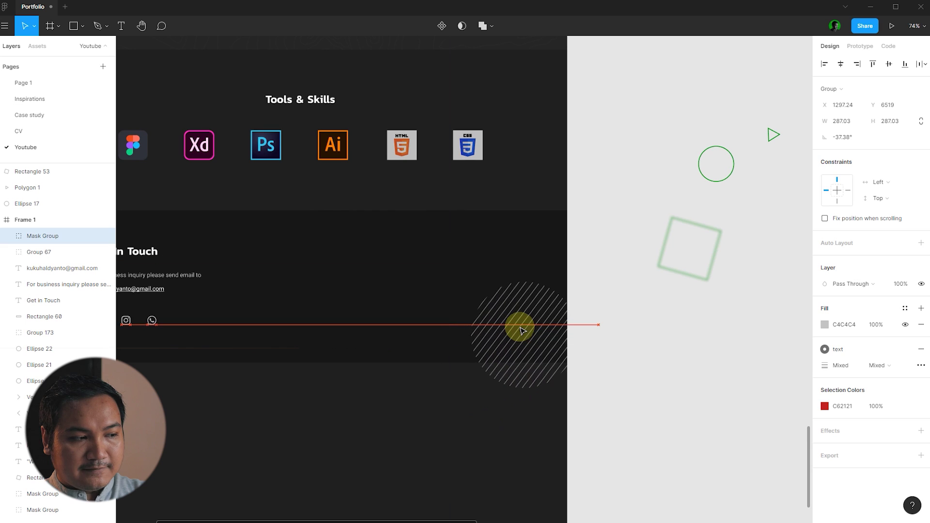
left_click(652, 348)
- Remove the square's Layer Blur and move the square, circle and triangle into Get In Touch
left_click(707, 278)
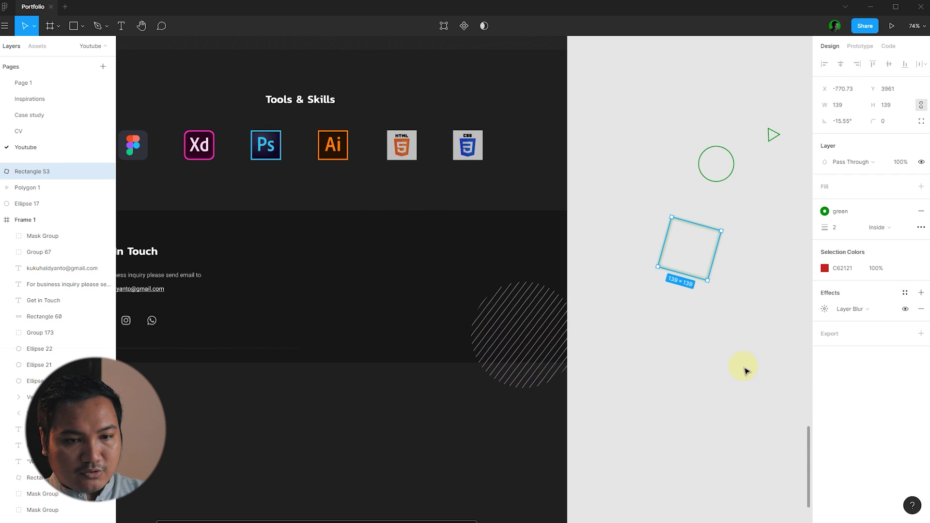
left_click(921, 308)
left_click(764, 345)
left_click_drag(706, 274, 461, 284)
left_click_drag(721, 185, 388, 328)
left_click_drag(778, 139, 346, 252)
- Recolour the triangle, square and circle outlines to the grey 'text' style
left_click(441, 276, "shift")
left_click(402, 307, "shift")
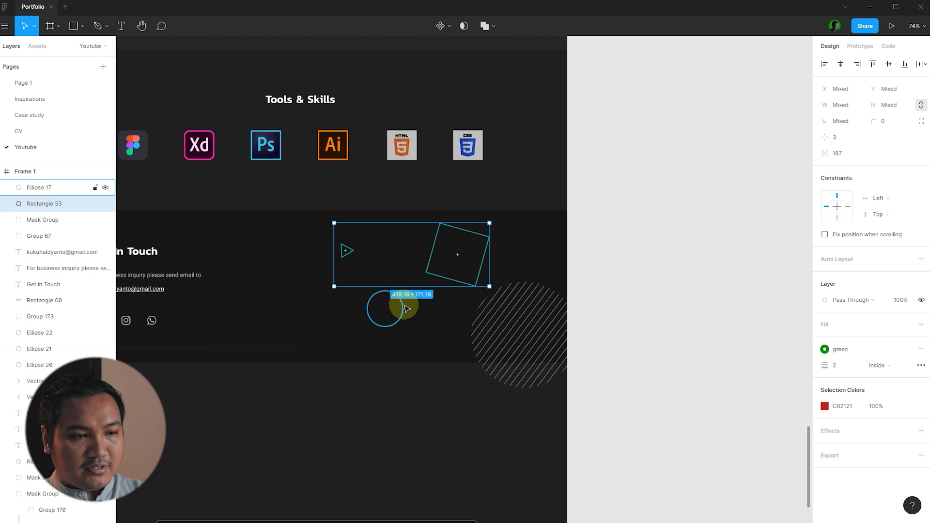
left_click(880, 308)
left_click(834, 364)
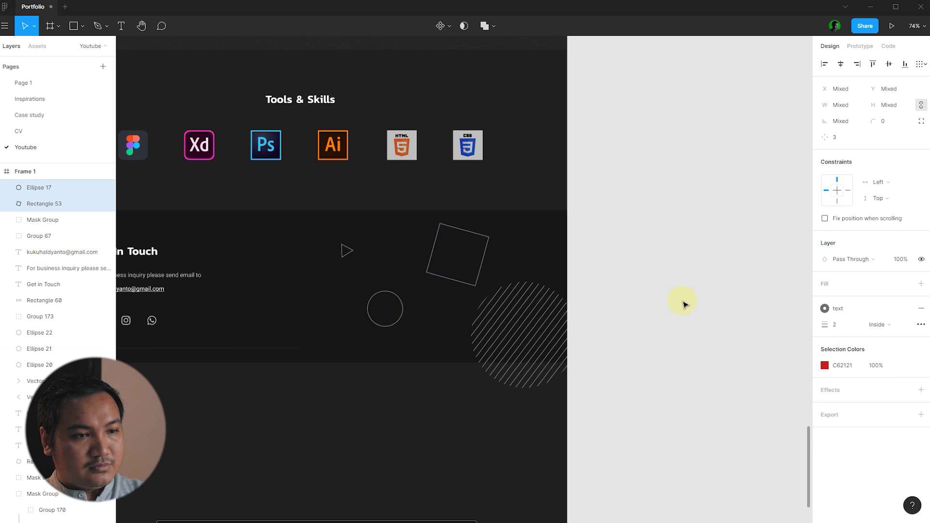
left_click(683, 303)
scroll(668, 298, "down", 3)
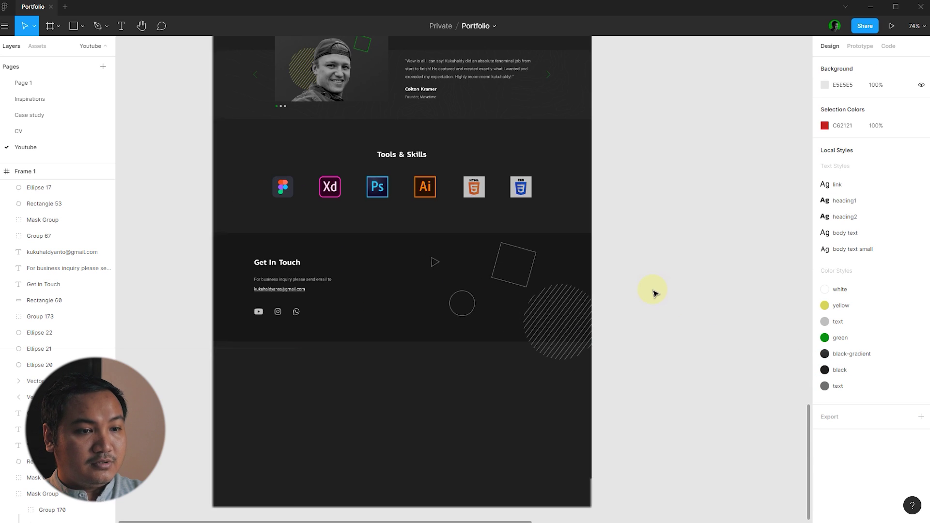
- Set the vertical constraint of every layer in the page frame to Top
left_click(365, 340)
key("ctrl+a")
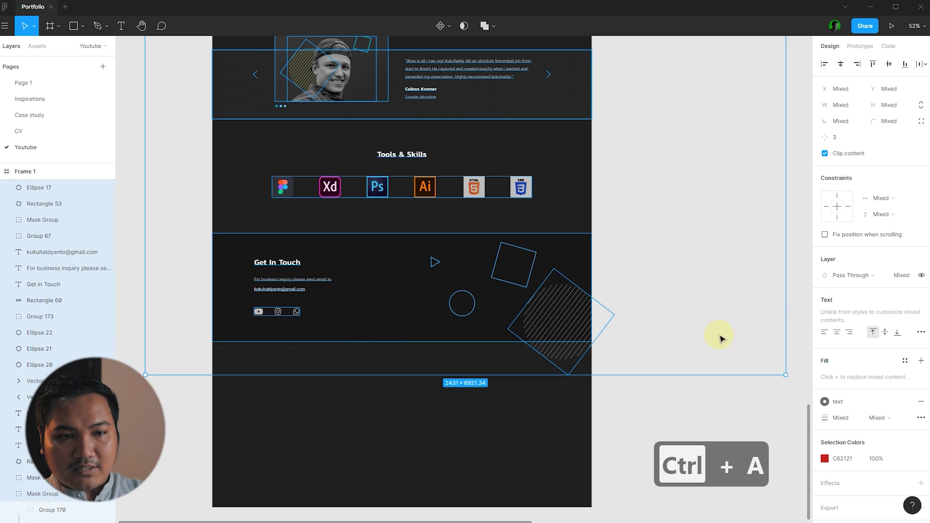
left_click(838, 199)
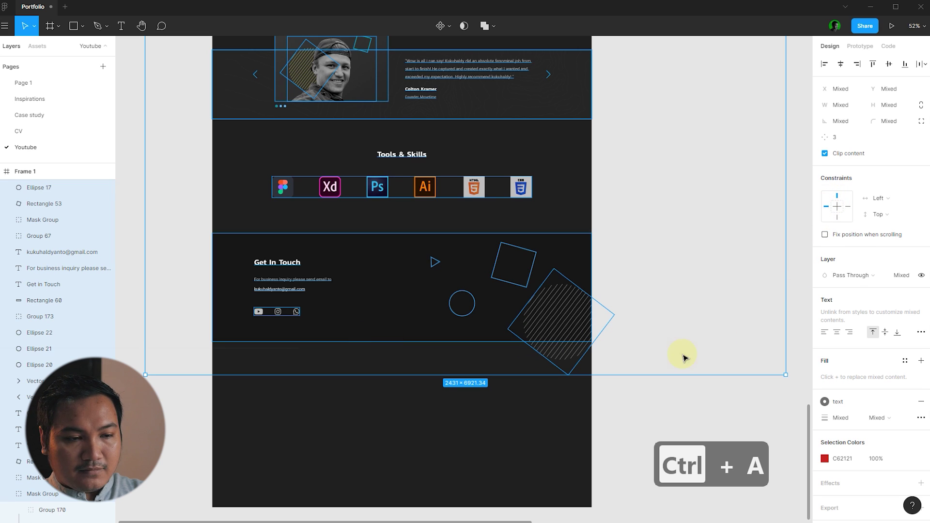
left_click(665, 412)
left_click(382, 332)
scroll(383, 332, "down", 6)
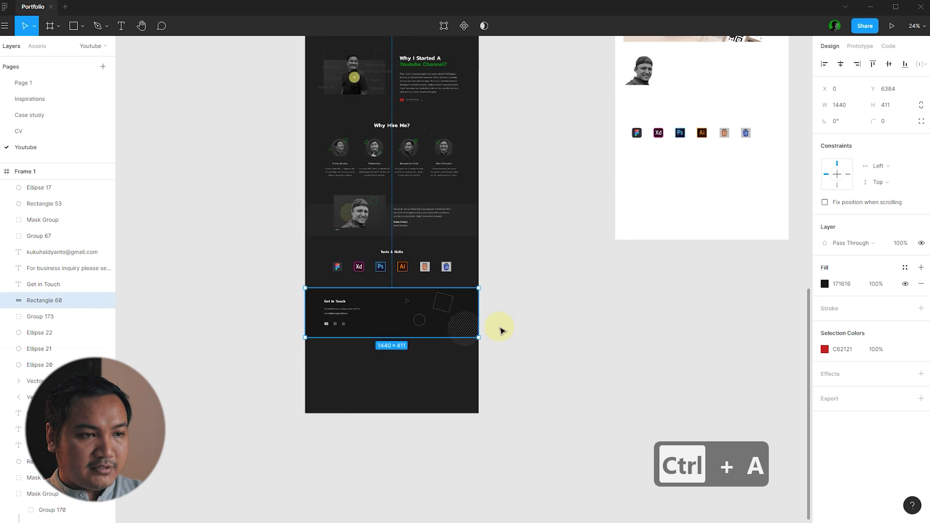
scroll(484, 314, "up", 3)
left_click(484, 307)
scroll(487, 307, "down", 2)
scroll(432, 144, "up", 2)
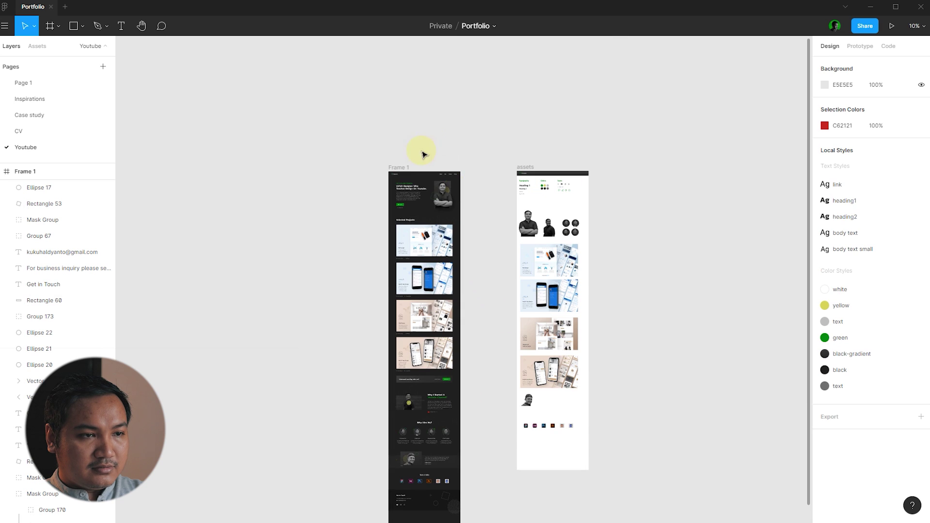
left_click(406, 175)
- Drag Frame 1's bottom edge up to a height of 6795
scroll(436, 370, "down", 5)
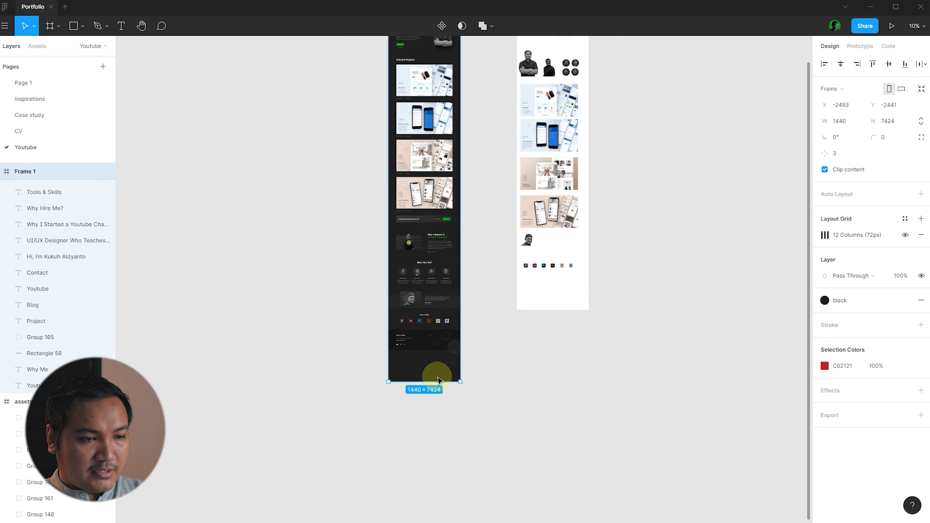
scroll(379, 363, "up", 5)
scroll(379, 363, "up", 1)
left_click_drag(570, 399, 588, 277)
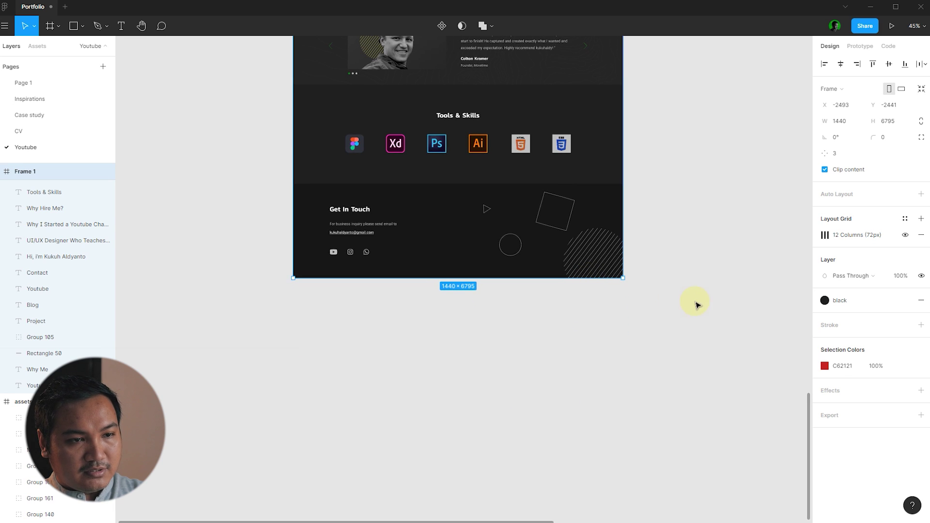
left_click(696, 305)
- Scroll through the shortened page to review it, ending with Frame 1 selected
scroll(654, 324, "up", 4)
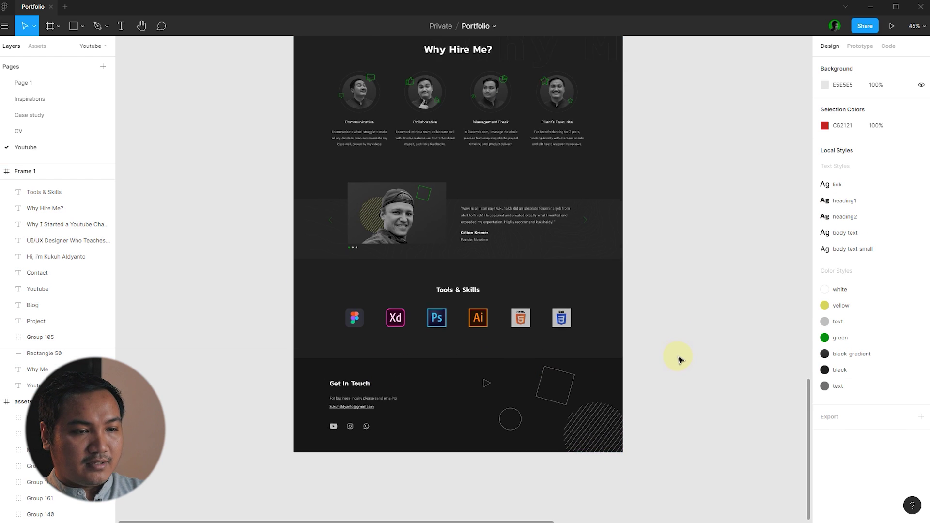
scroll(588, 353, "up", 3)
scroll(419, 348, "down", 3, "ctrl")
scroll(582, 372, "up", 5)
scroll(579, 373, "down", 1)
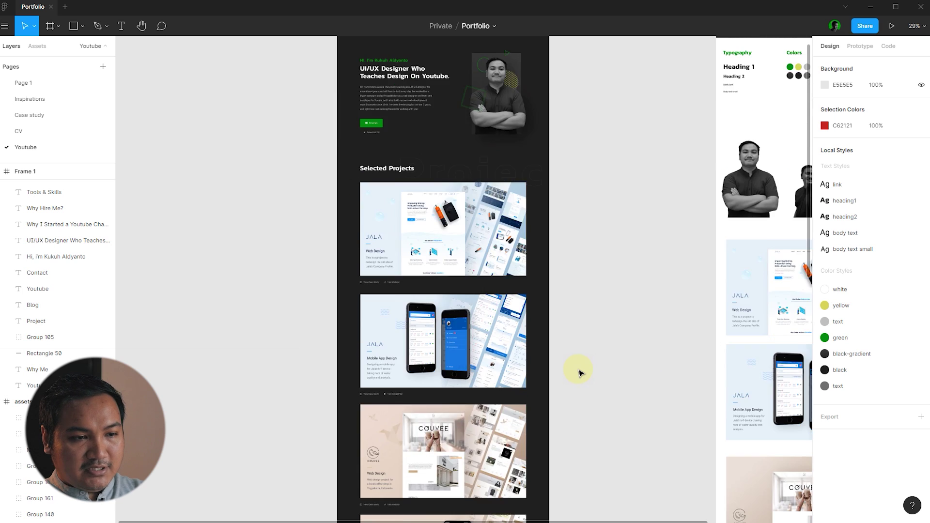
scroll(579, 373, "down", 8)
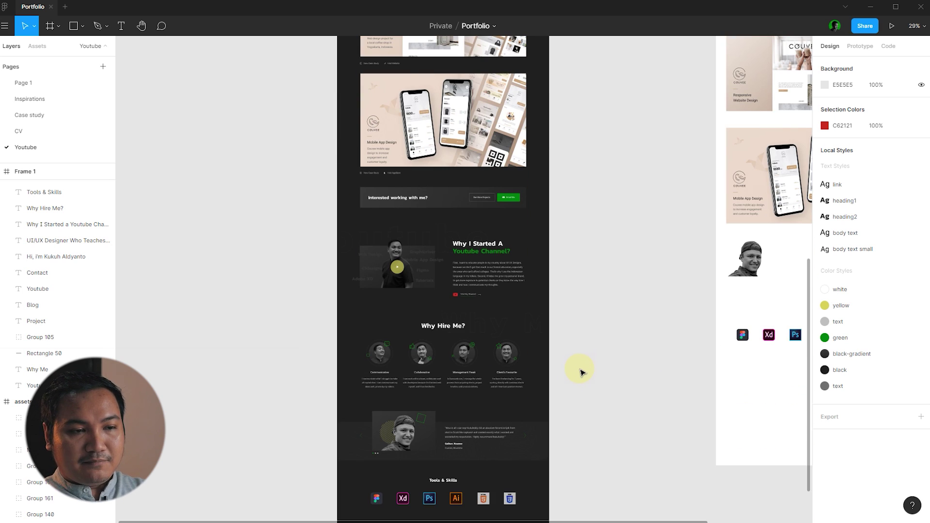
scroll(581, 372, "down", 2)
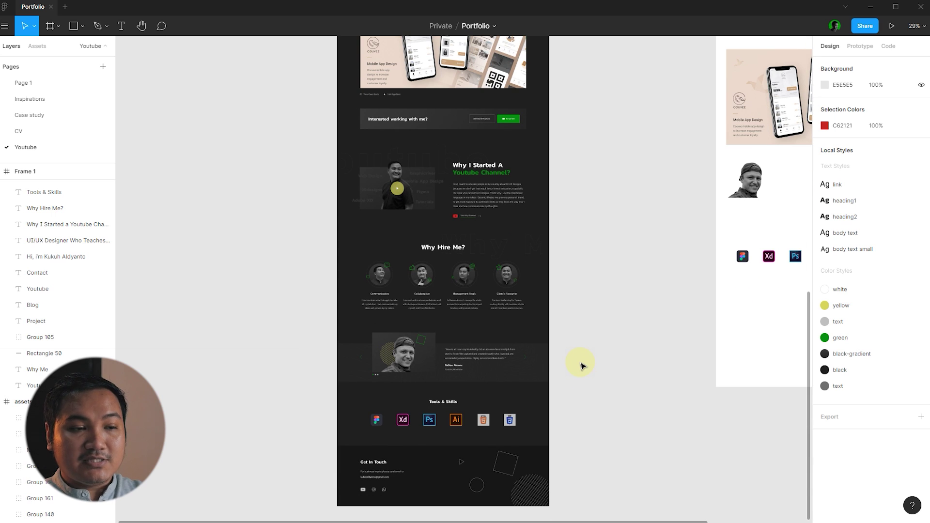
scroll(582, 366, "down", 2)
scroll(583, 270, "up", 10)
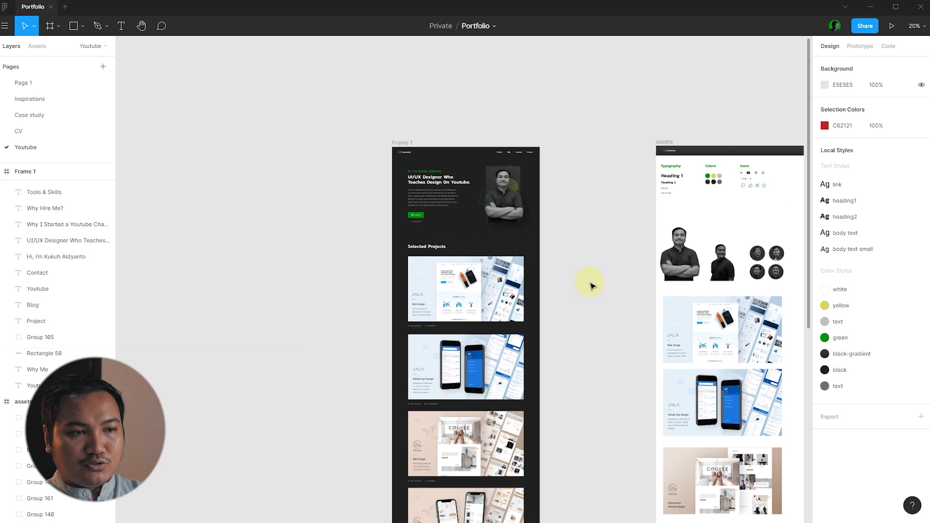
scroll(480, 122, "up", 2)
scroll(480, 123, "up", 1)
left_click(338, 165)
- Preview Frame 1 as a prototype, scroll down to Get In Touch, then close the Prototype tab
left_click(891, 26)
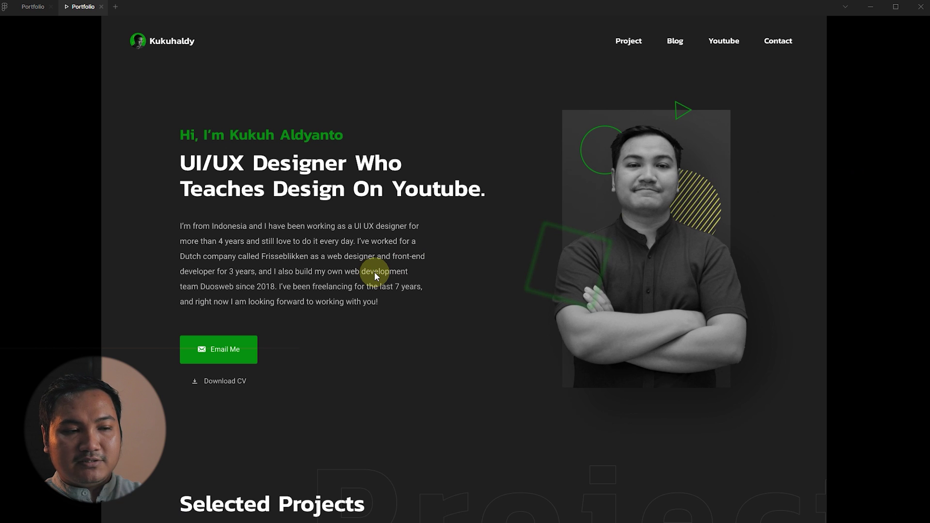
scroll(510, 231, "down", 8)
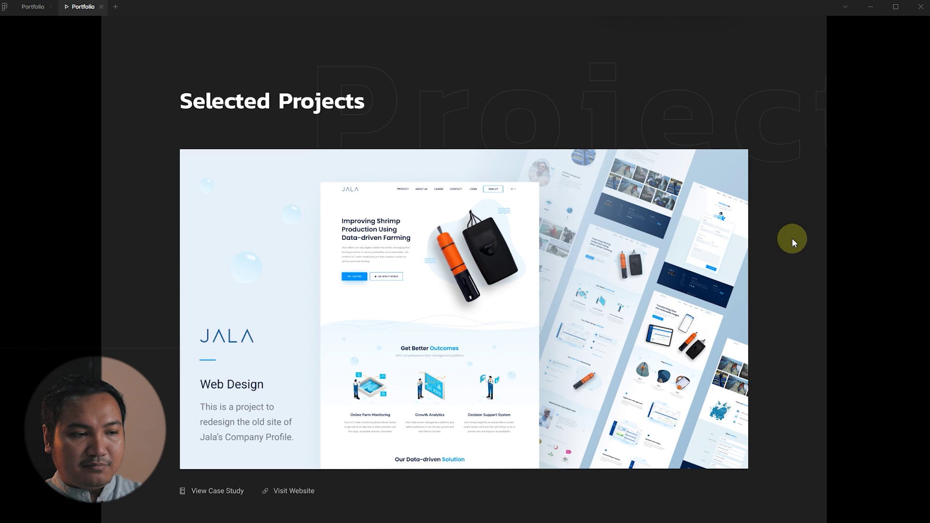
scroll(792, 237, "down", 7)
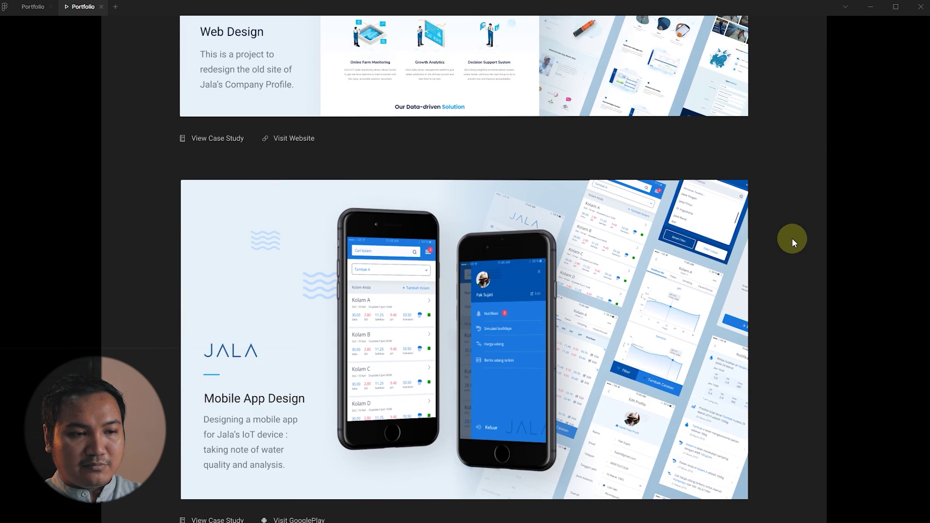
scroll(792, 237, "down", 19)
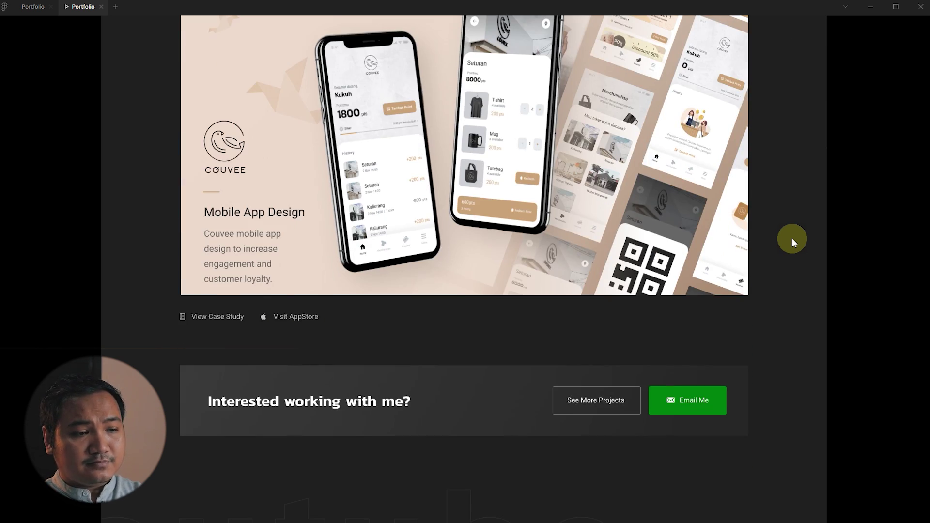
scroll(792, 237, "down", 1)
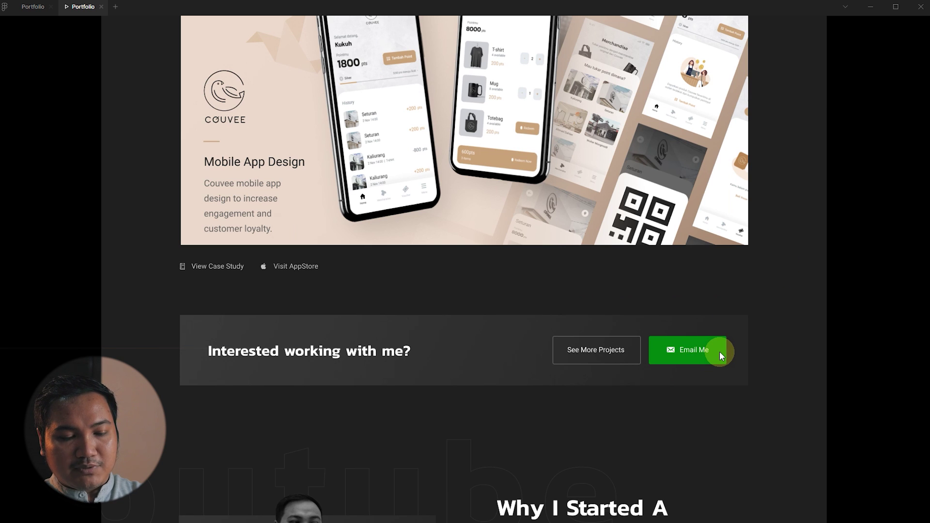
scroll(722, 304, "down", 5)
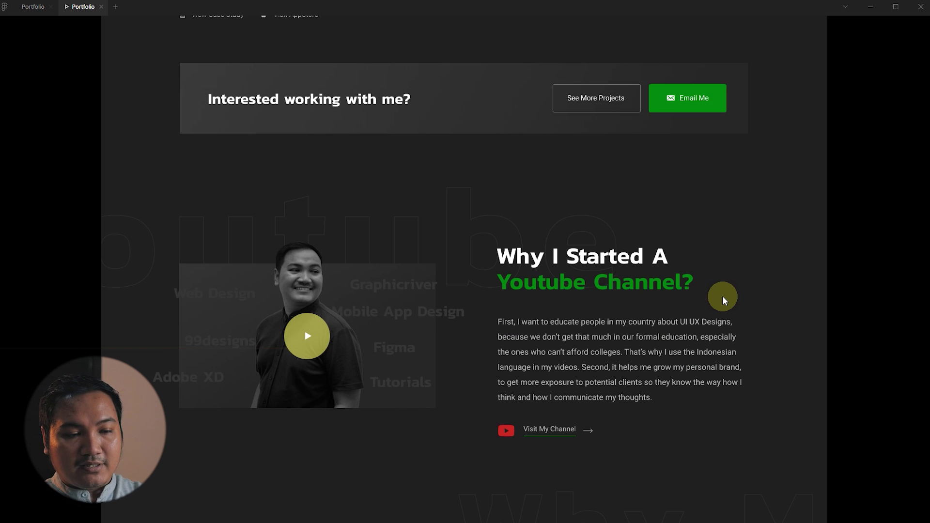
scroll(742, 220, "down", 5)
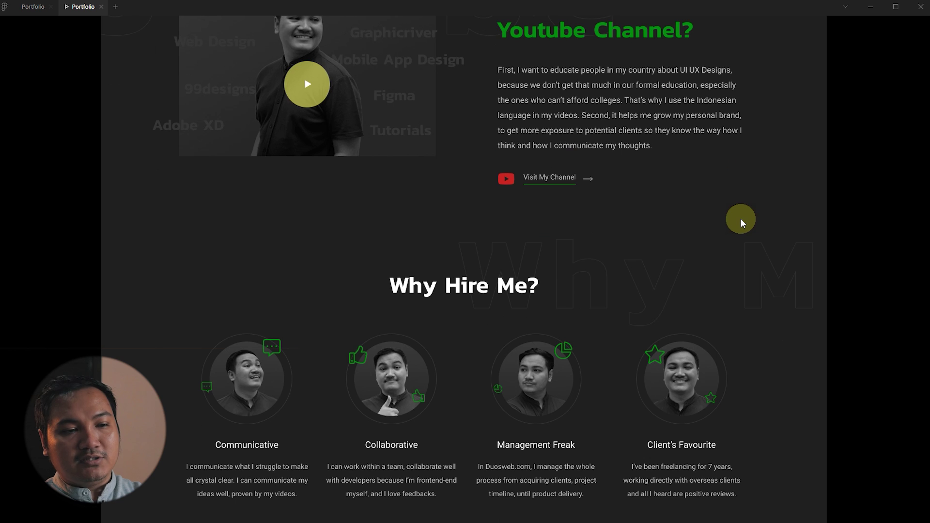
scroll(740, 219, "up", 5)
scroll(740, 219, "down", 8)
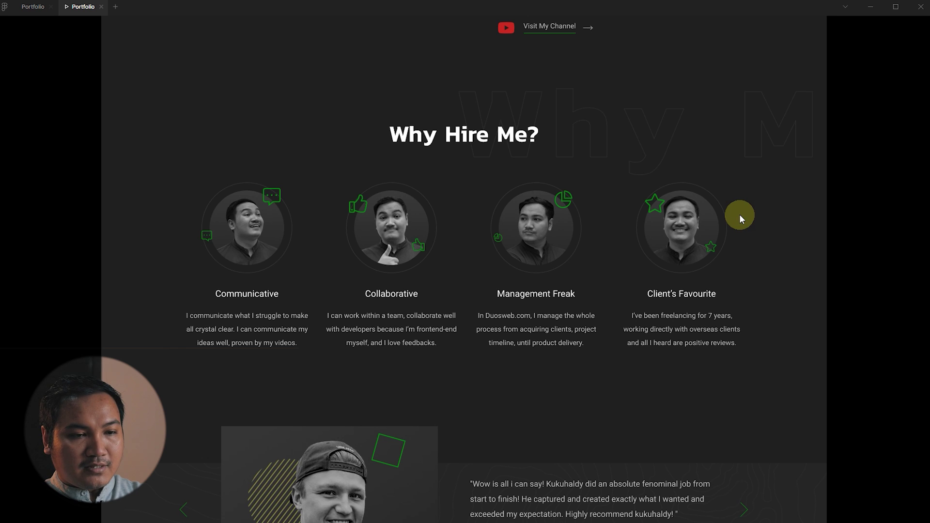
scroll(740, 217, "down", 1)
scroll(740, 214, "down", 1)
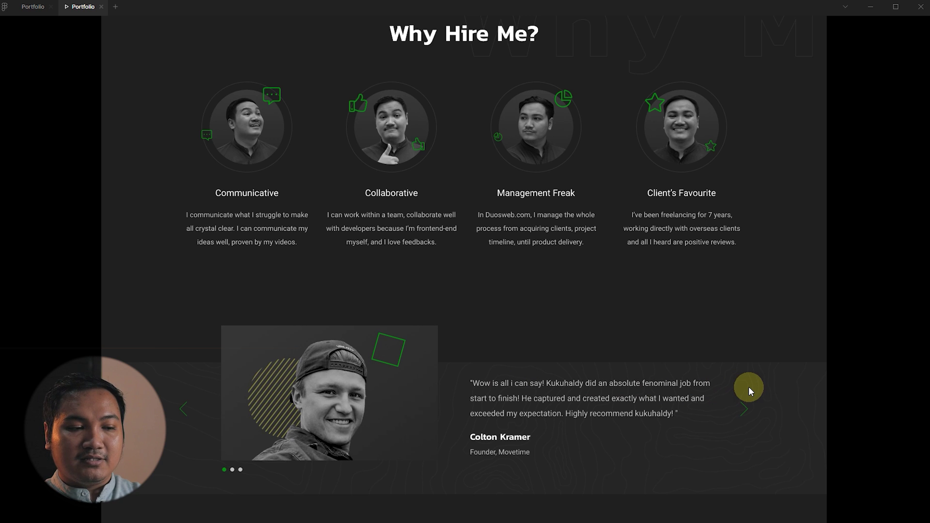
scroll(734, 357, "down", 5)
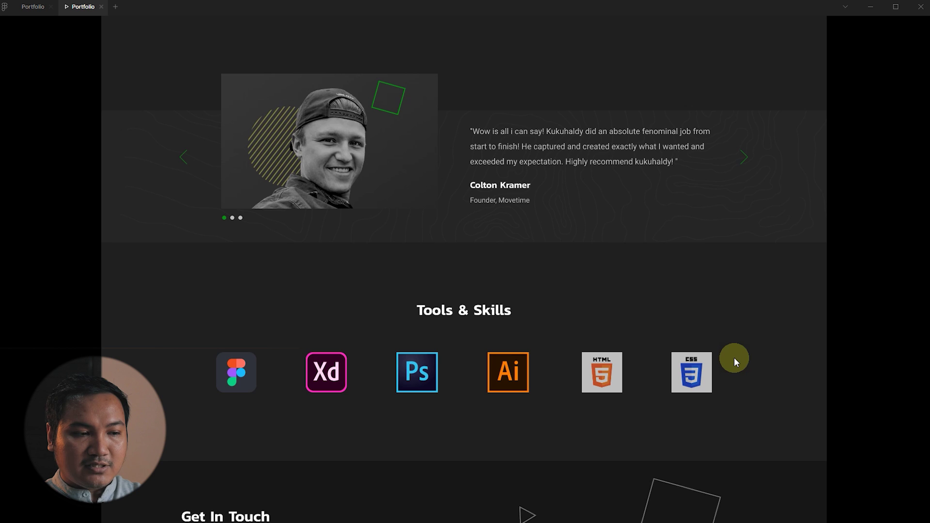
scroll(729, 306, "down", 3)
scroll(729, 307, "up", 20)
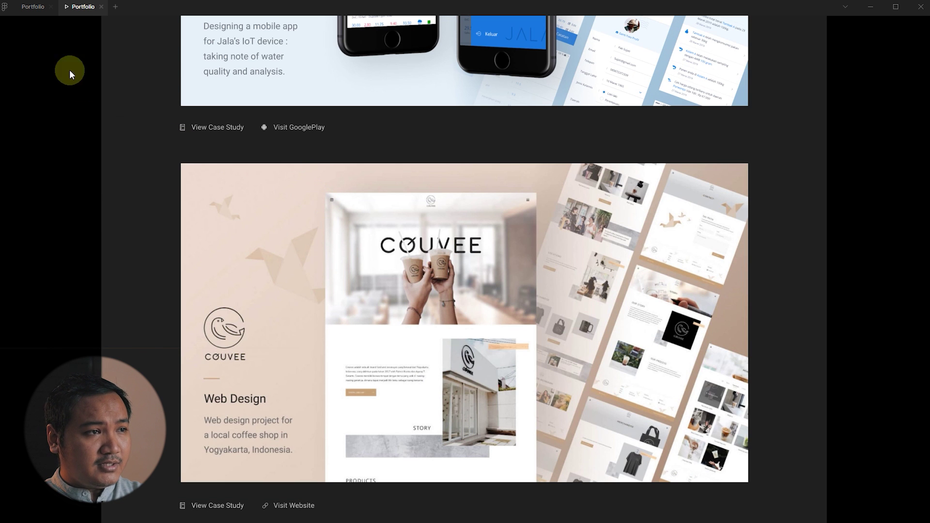
left_click(101, 7)
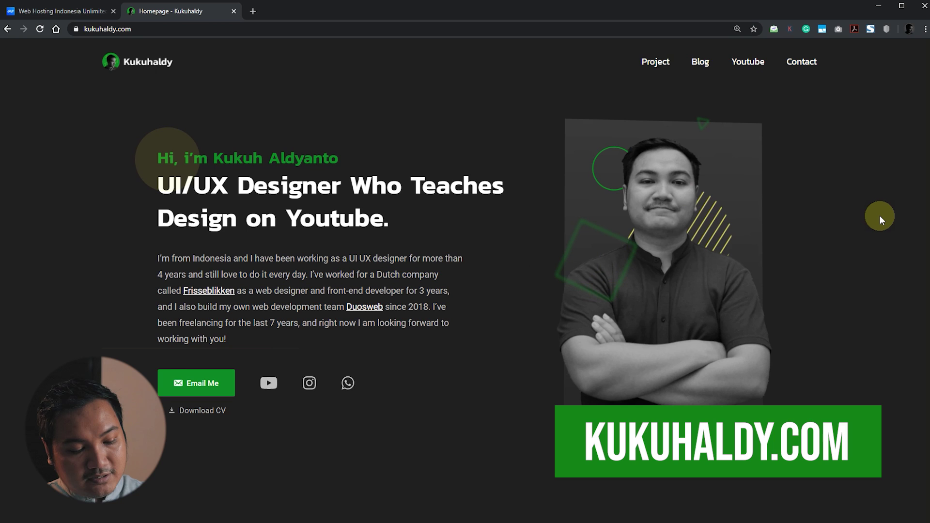
- Reload the live kukuhaldy.com homepage with F5
key("F5")
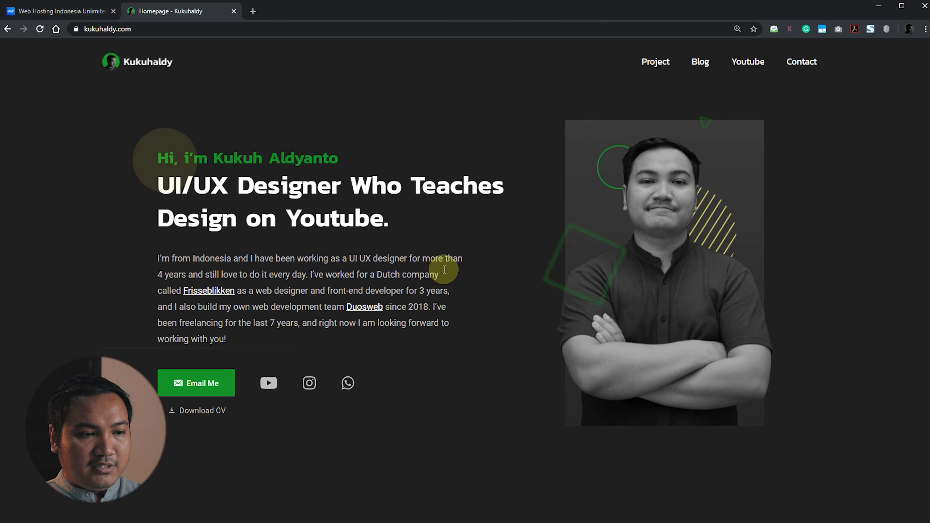
- Scroll down the live site, then play and close the YouTube channel video popup
scroll(774, 202, "down", 6)
scroll(775, 199, "down", 3)
scroll(835, 238, "down", 2)
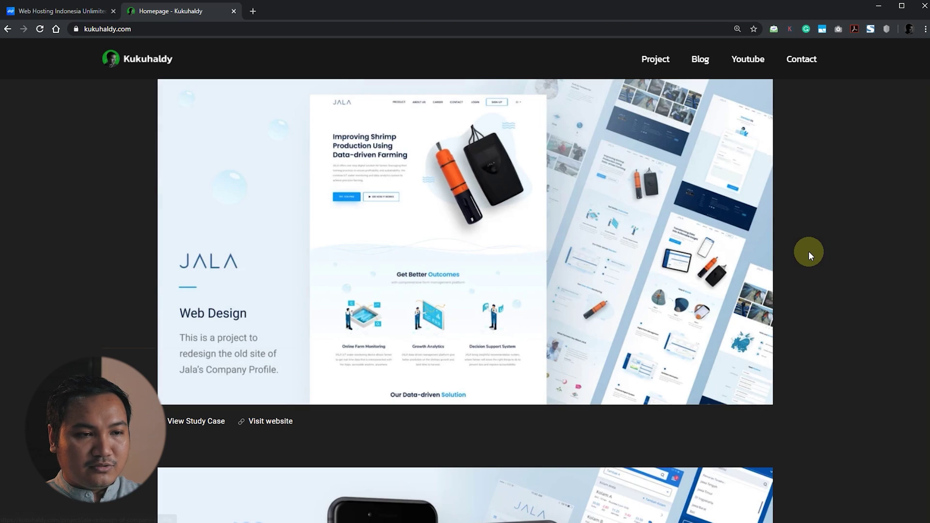
scroll(809, 250, "down", 5)
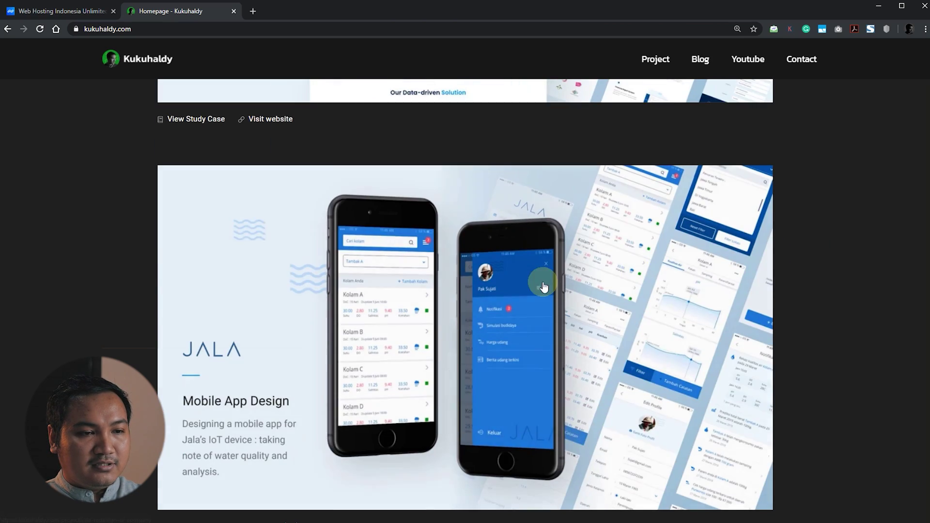
scroll(833, 257, "down", 5)
scroll(834, 261, "down", 10)
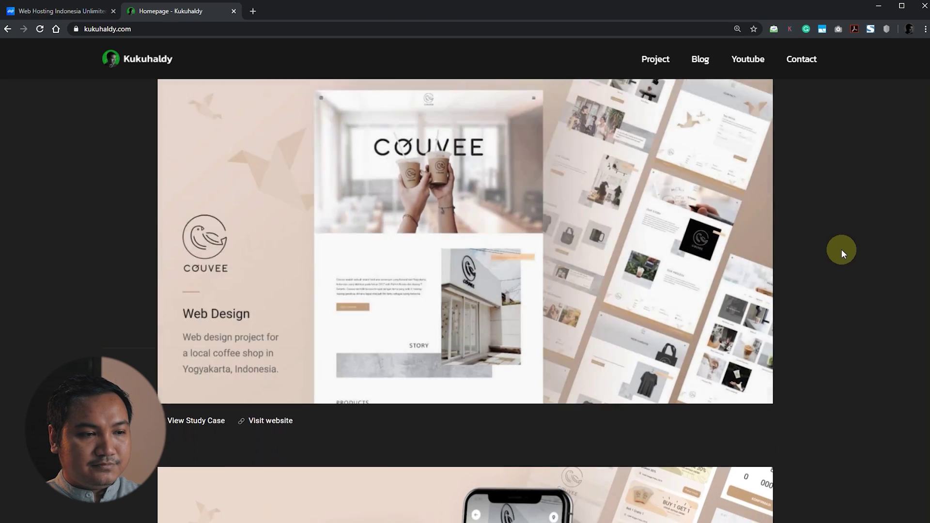
scroll(846, 229, "down", 7)
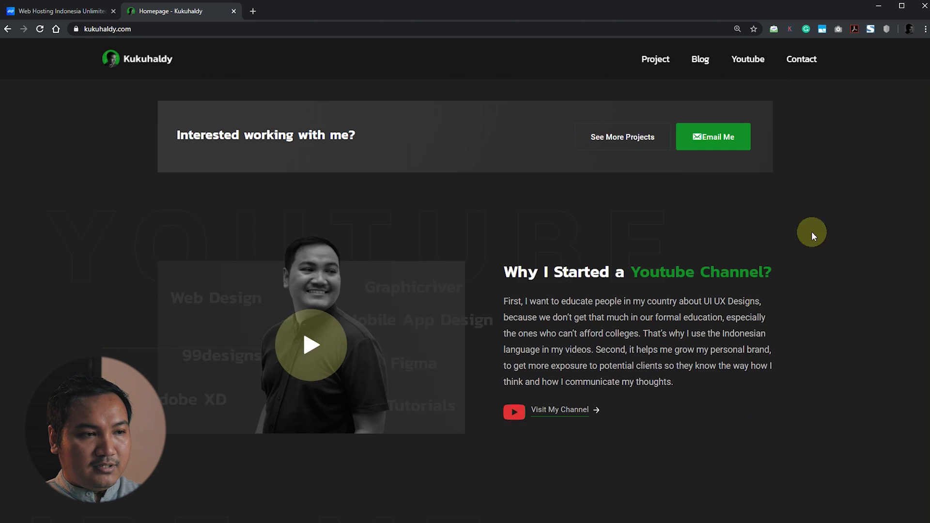
scroll(606, 233, "up", 1)
scroll(843, 252, "down", 2)
scroll(357, 349, "up", 1)
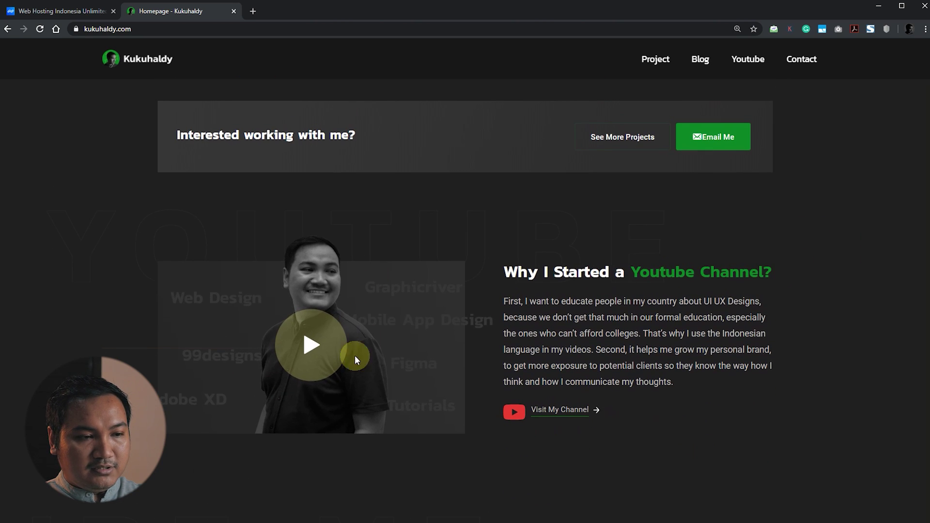
scroll(602, 264, "down", 2)
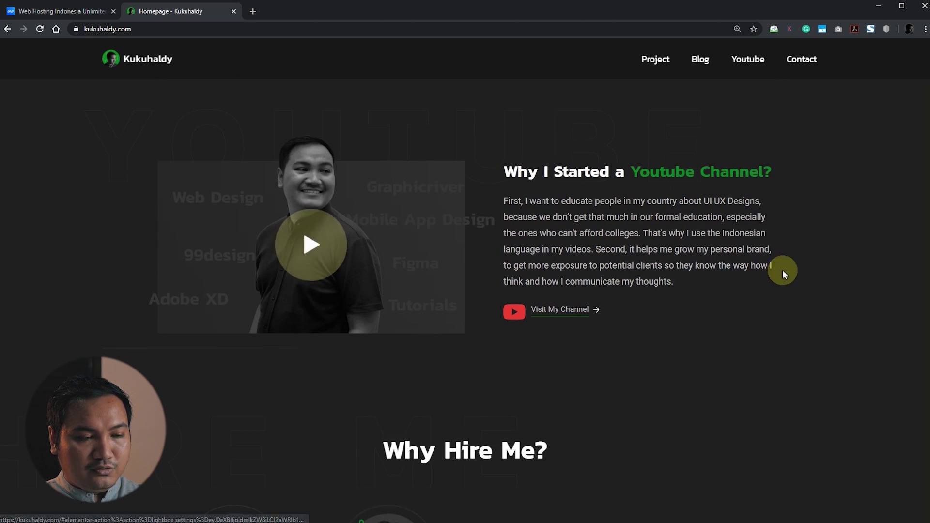
scroll(780, 270, "up", 1)
left_click(316, 299)
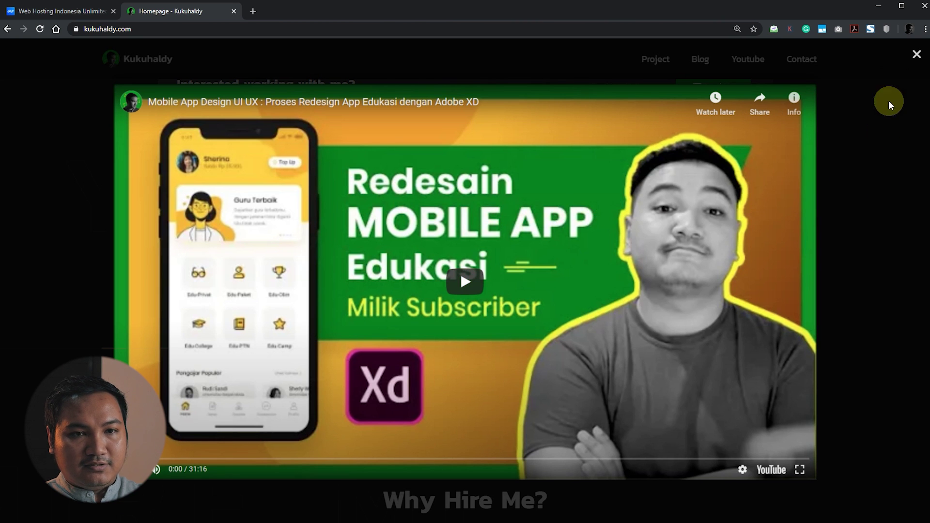
left_click(916, 57)
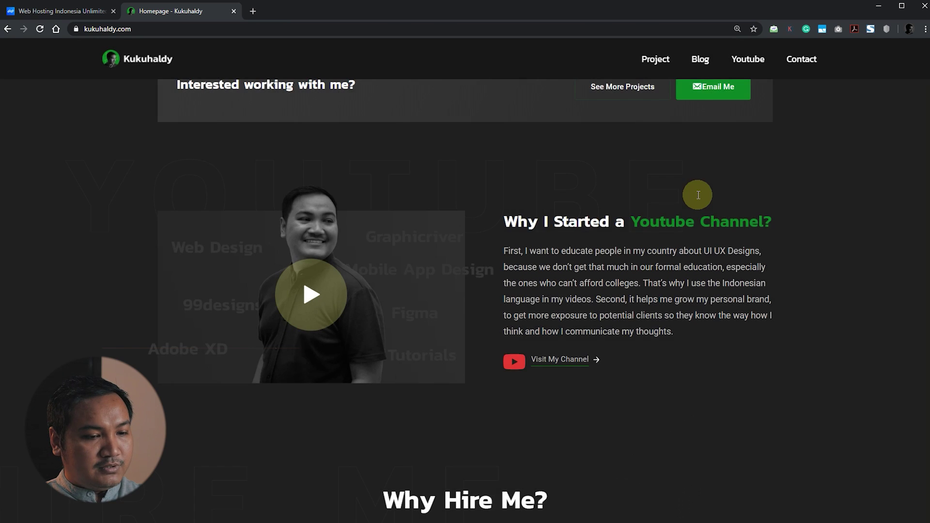
- Step through the testimonial slider with its arrows and scroll on to Get in touch
scroll(697, 194, "down", 7)
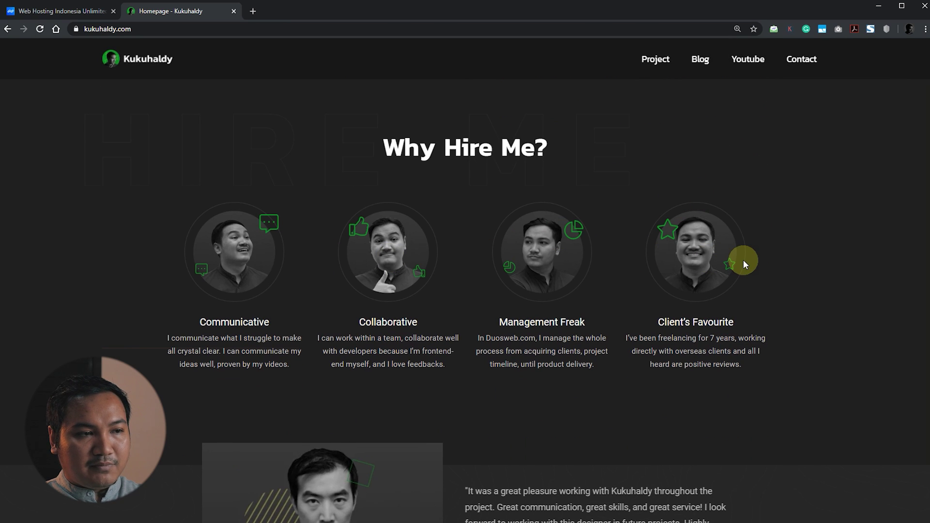
scroll(743, 260, "down", 4)
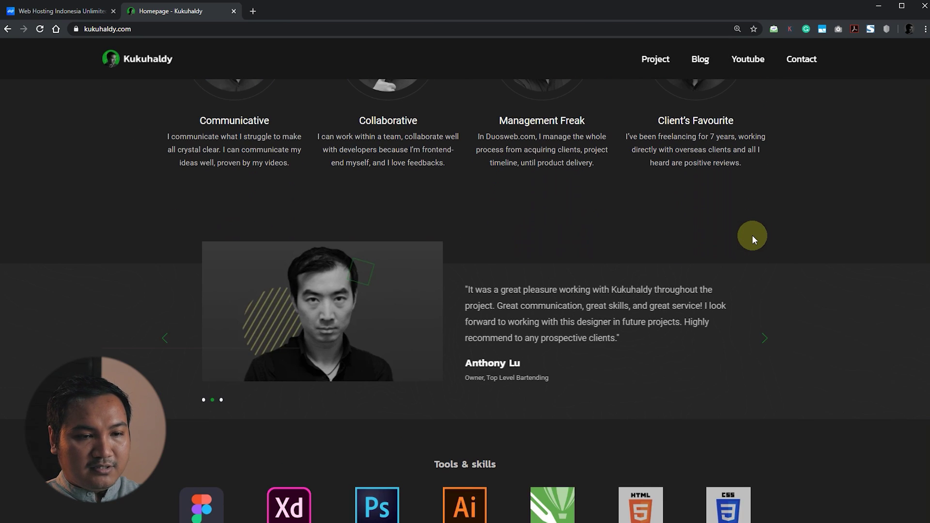
left_click(770, 344)
left_click(164, 342)
left_click(164, 341)
left_click(768, 344)
left_click(767, 344)
scroll(847, 367, "down", 2)
scroll(759, 341, "down", 2)
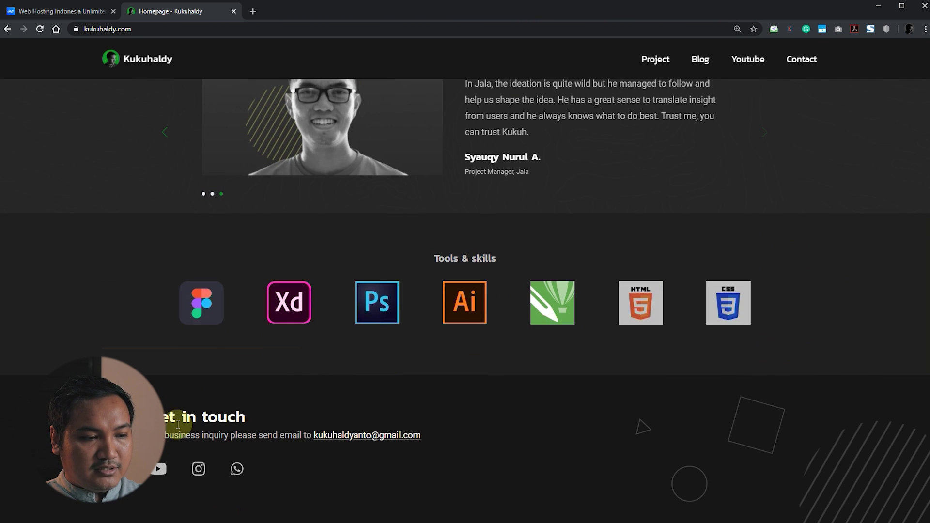
scroll(823, 393, "up", 6)
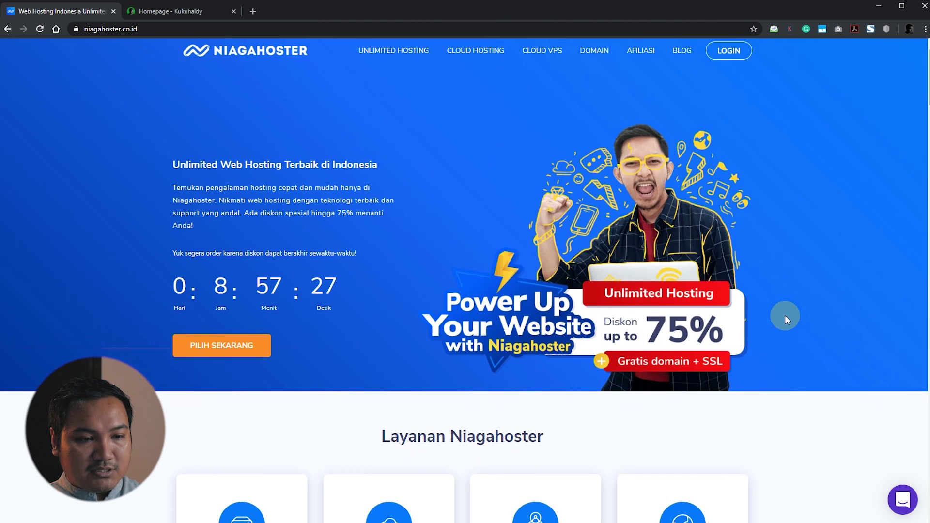
scroll(785, 315, "down", 10)
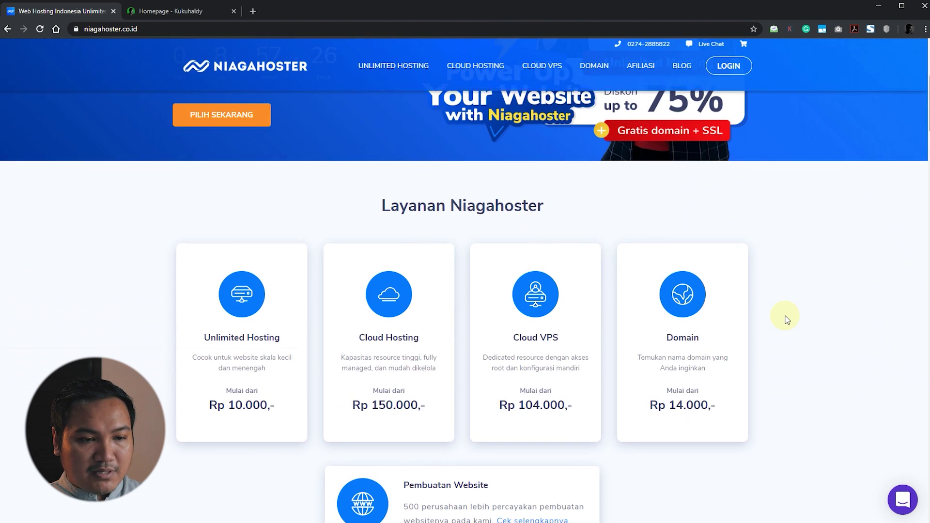
- Choose PILIH SEKARANG for the Personal plan under Pilih Paket Hosting Anda
scroll(785, 317, "down", 20)
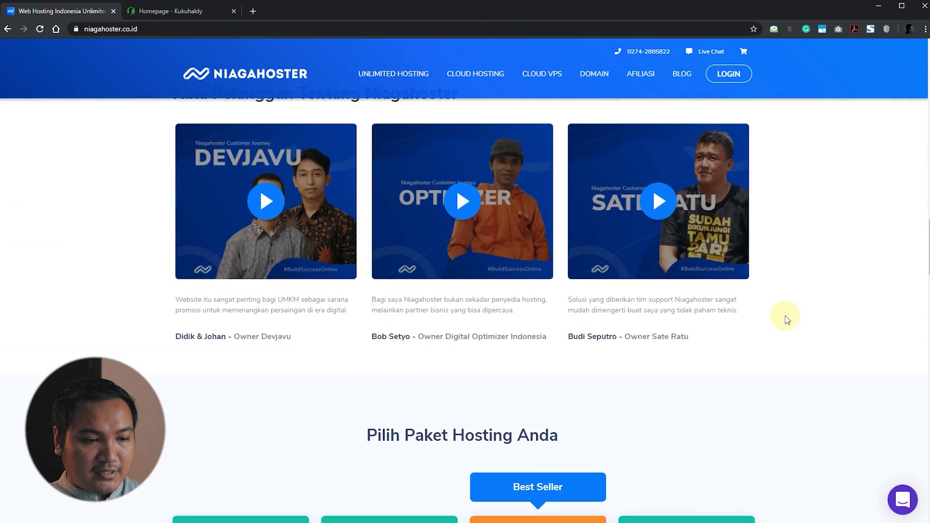
scroll(783, 318, "down", 1)
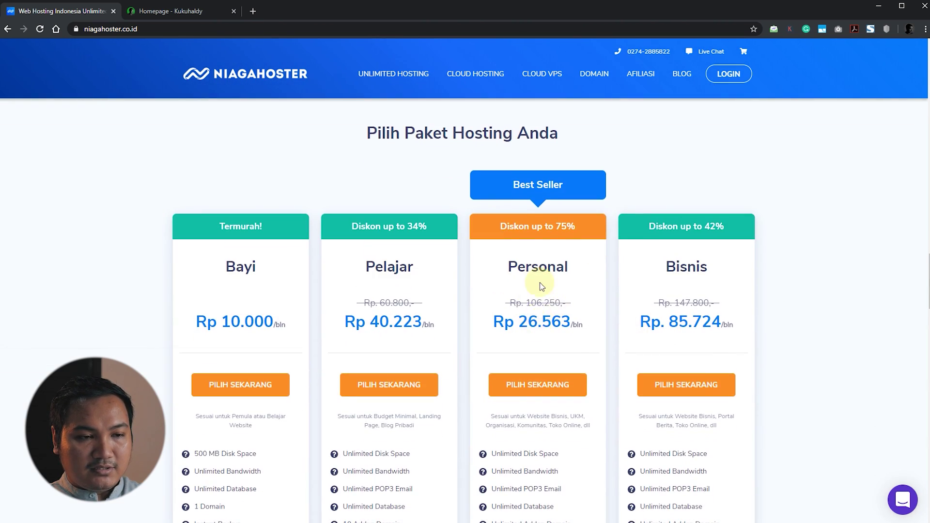
scroll(541, 290, "down", 2)
scroll(772, 307, "down", 5)
scroll(774, 307, "up", 5)
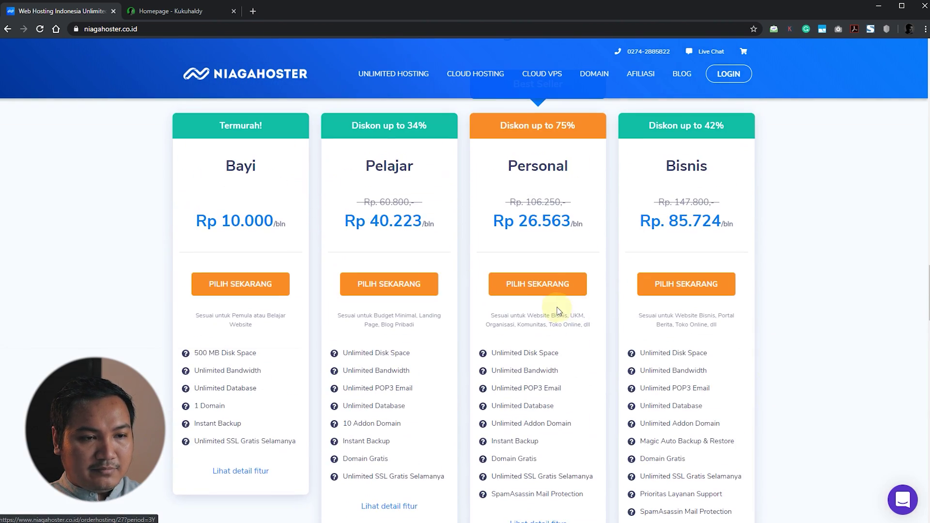
left_click(554, 294)
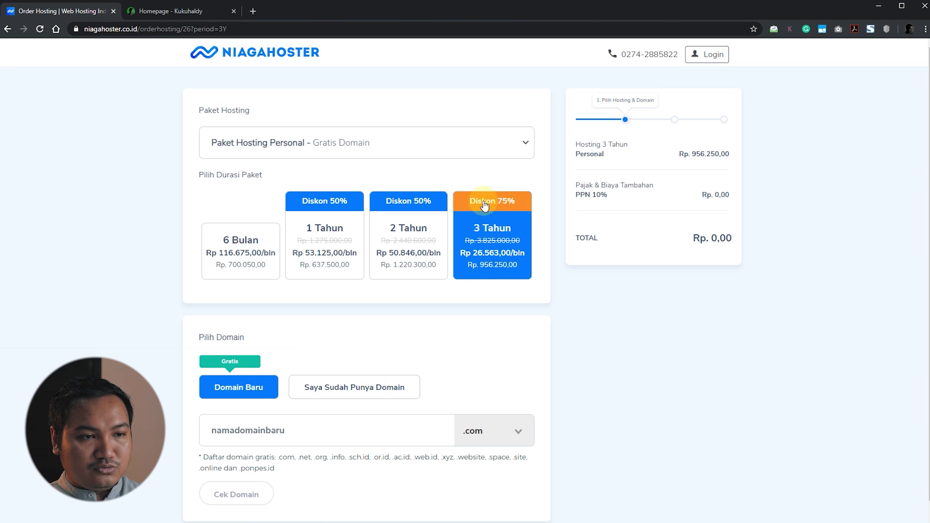
- Check and add the free domain desainerjogja.com with the hosting to the cart, then continue
scroll(585, 326, "down", 1)
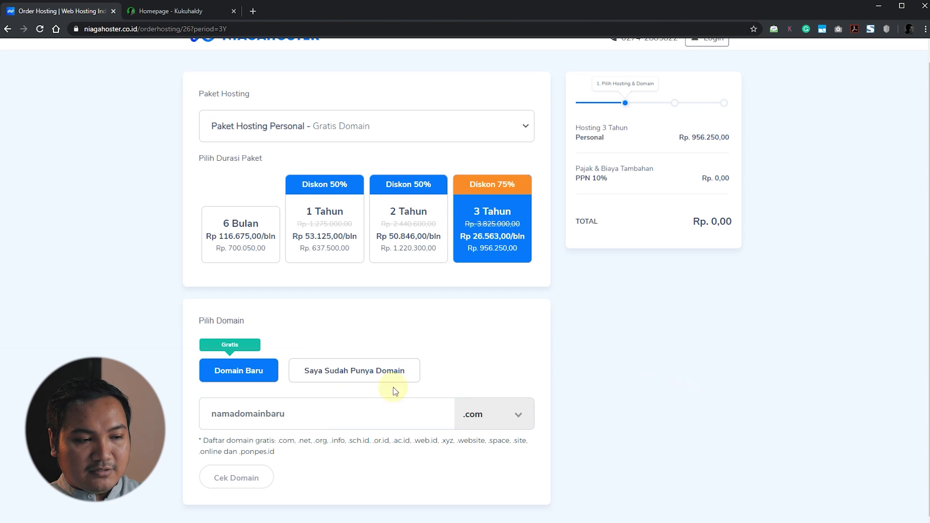
left_click(320, 415)
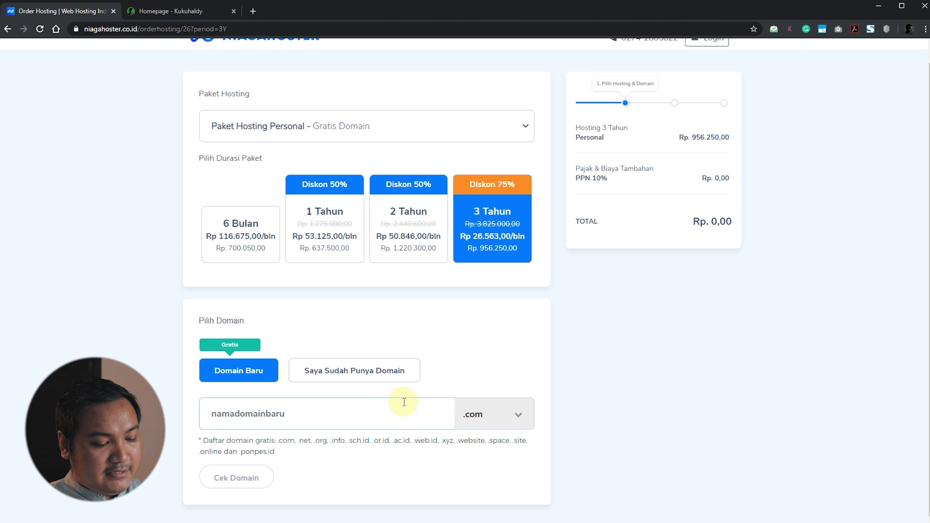
type("desainer")
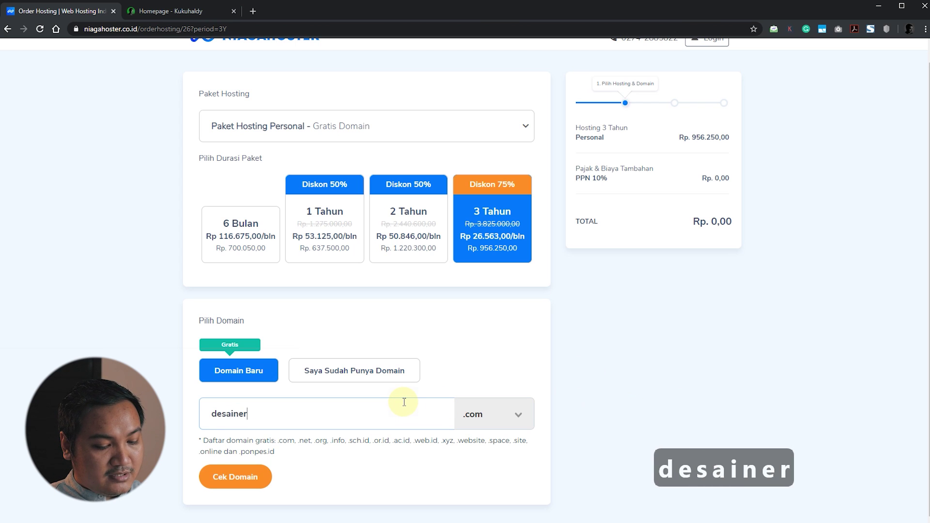
type("jogja")
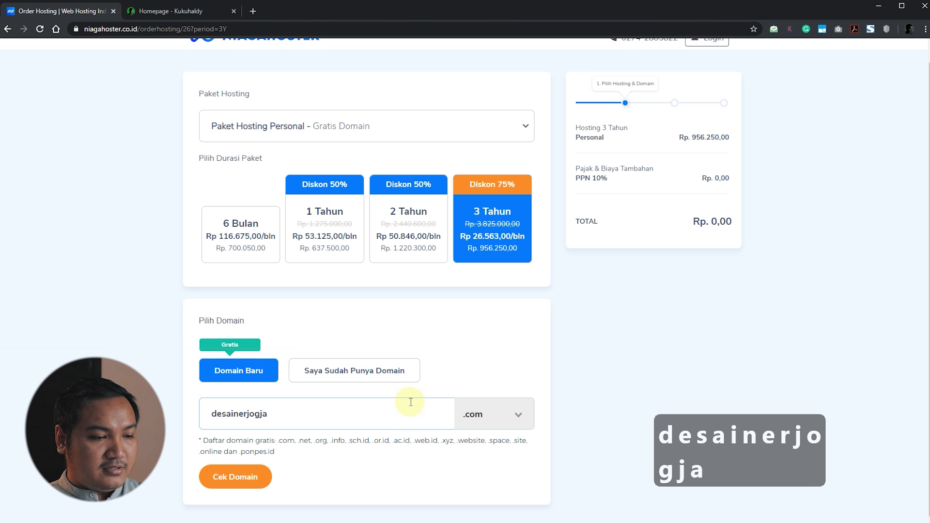
left_click(260, 487)
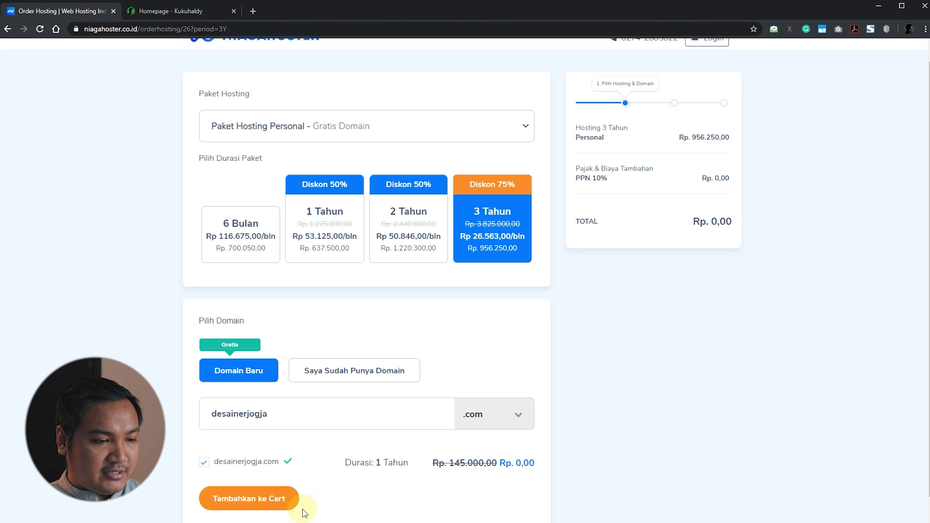
left_click(279, 508)
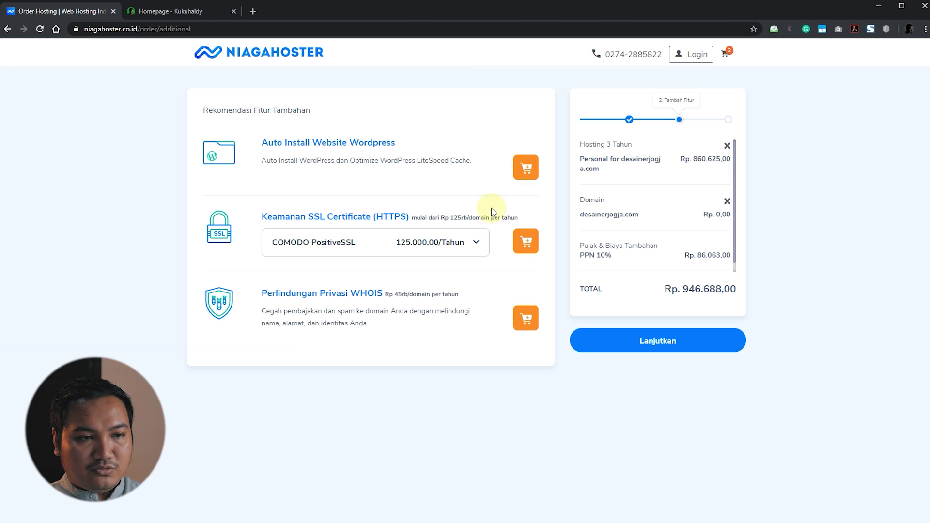
left_click(673, 345)
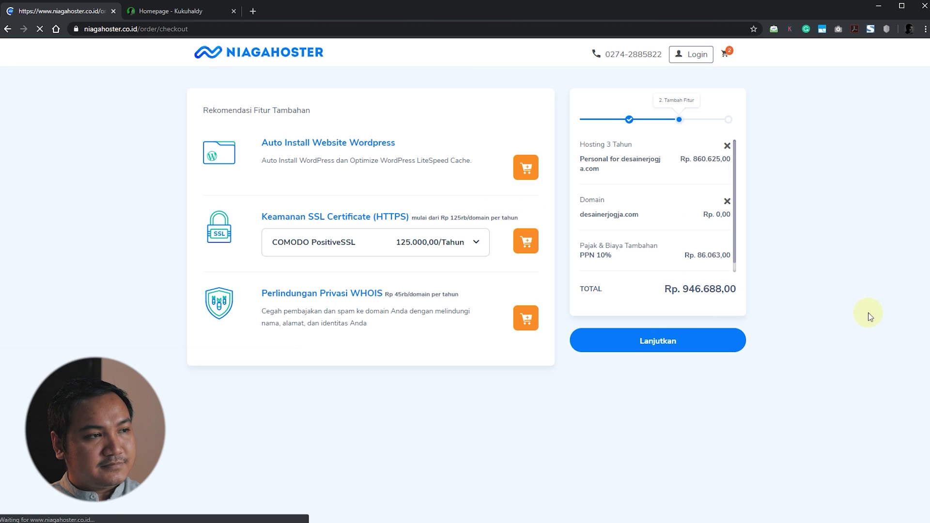